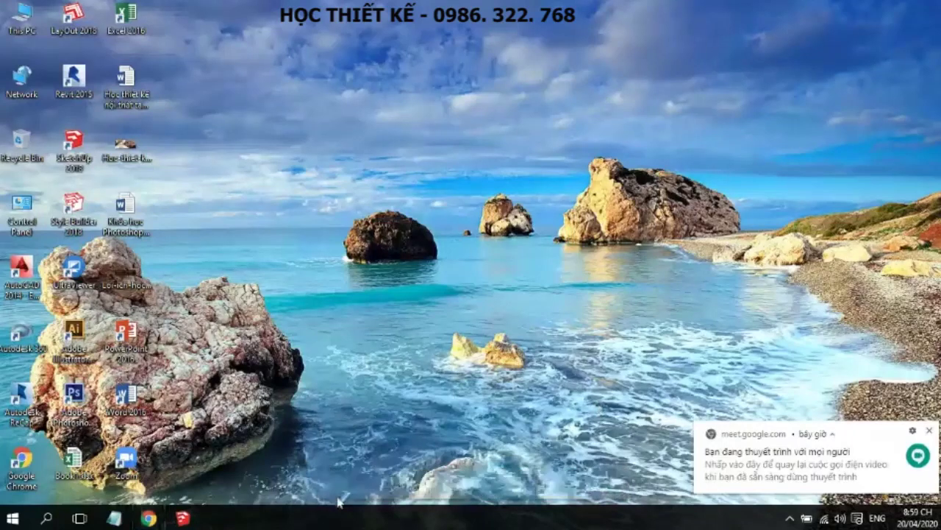
Bring SketchUp forward, orbit and zoom the view, and dismiss the Meet notification
left_click(182, 518)
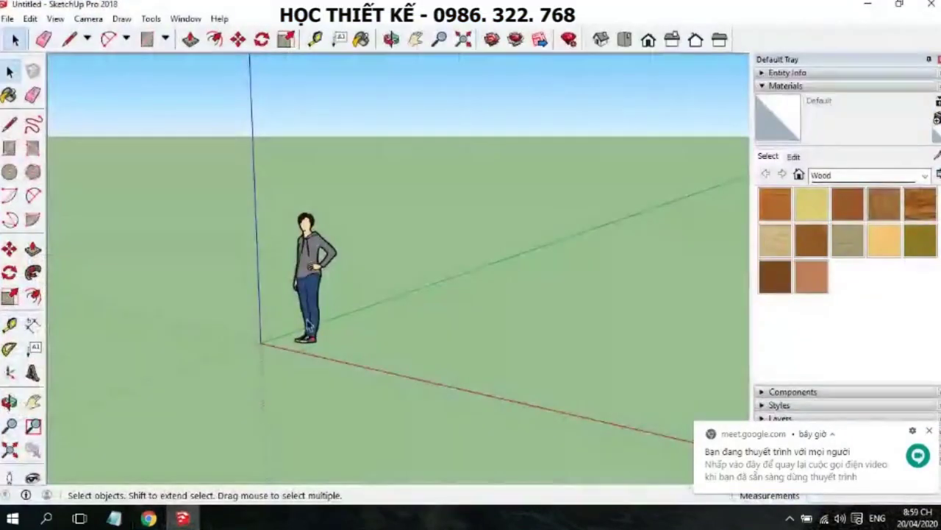
middle_click_drag(397, 331, 426, 305)
scroll(462, 272, "up", 3)
scroll(461, 272, "up", 1)
middle_click_drag(412, 273, 429, 243)
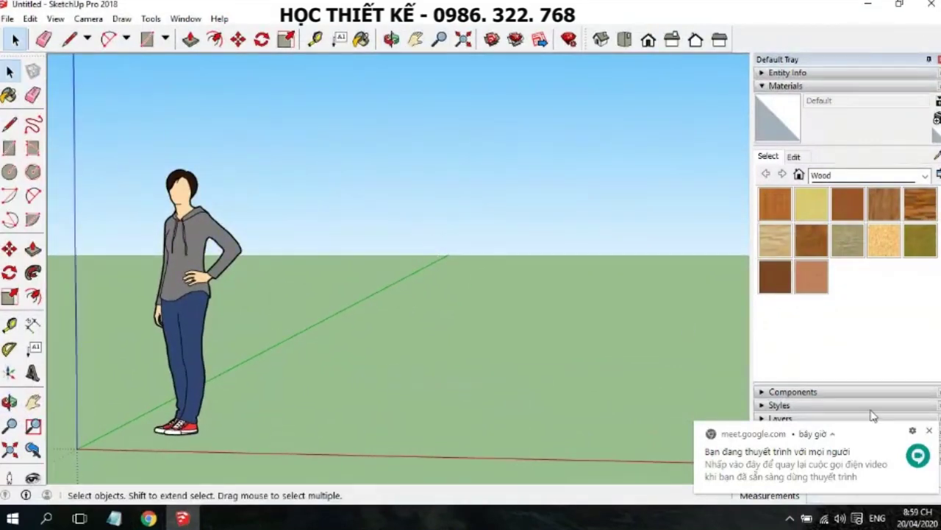
left_click(931, 433)
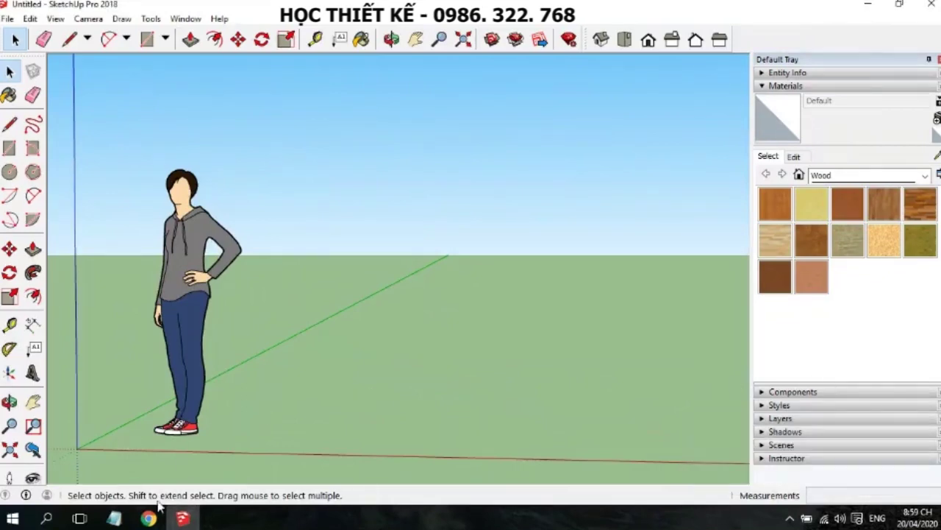
left_click(149, 519)
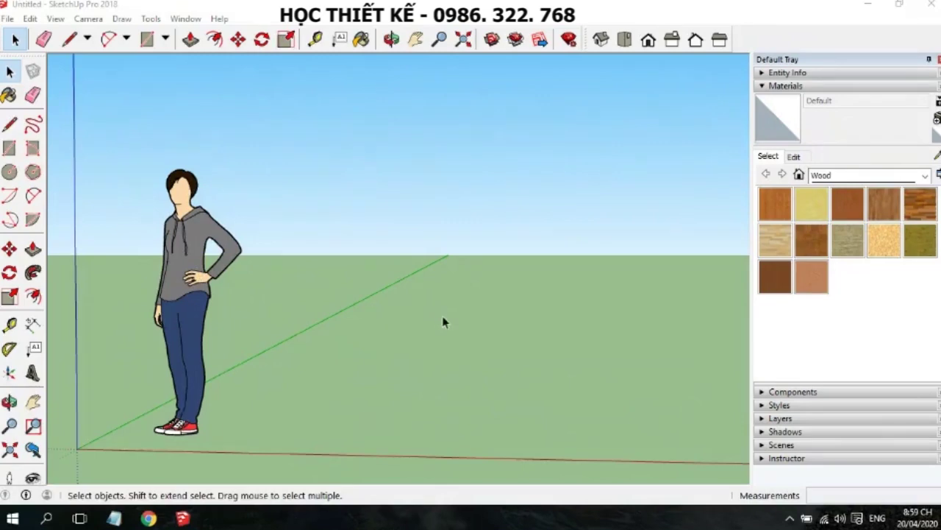
In Model Info > Units, choose Decimal format, mm units and 0mm precision
left_click(185, 18)
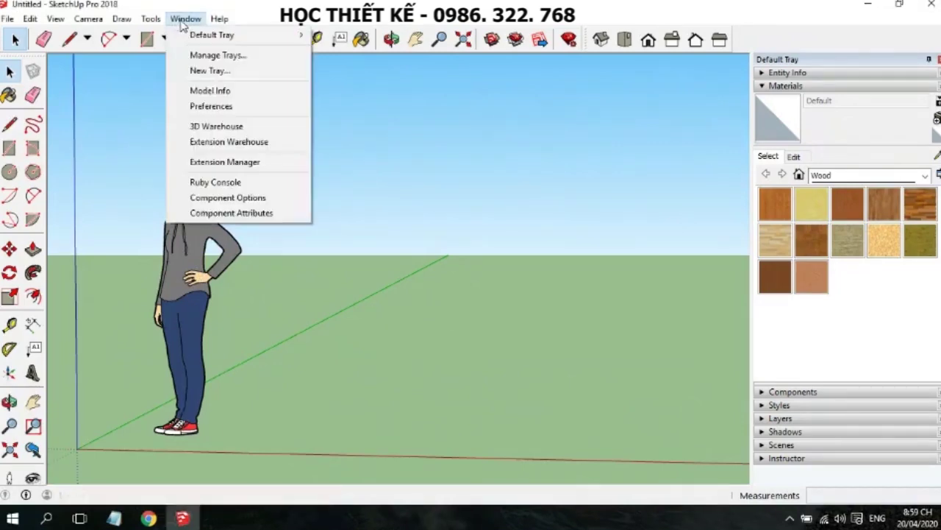
left_click(221, 93)
left_click(197, 84)
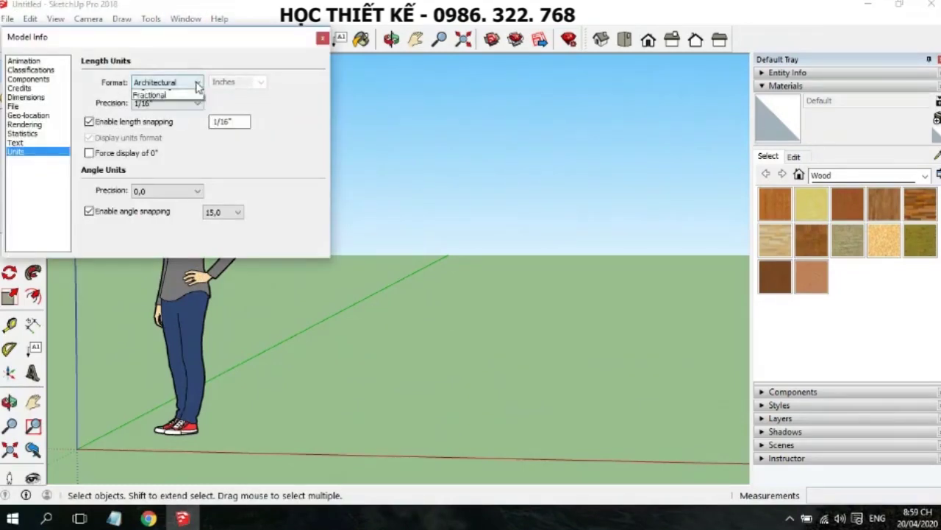
left_click(154, 98)
left_click(257, 84)
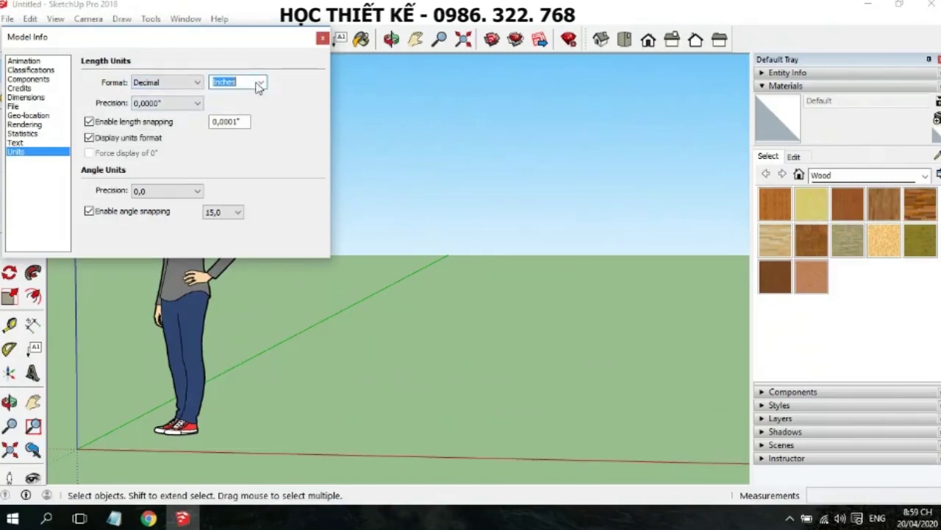
left_click(258, 83)
left_click(235, 111)
left_click(190, 105)
left_click(161, 116)
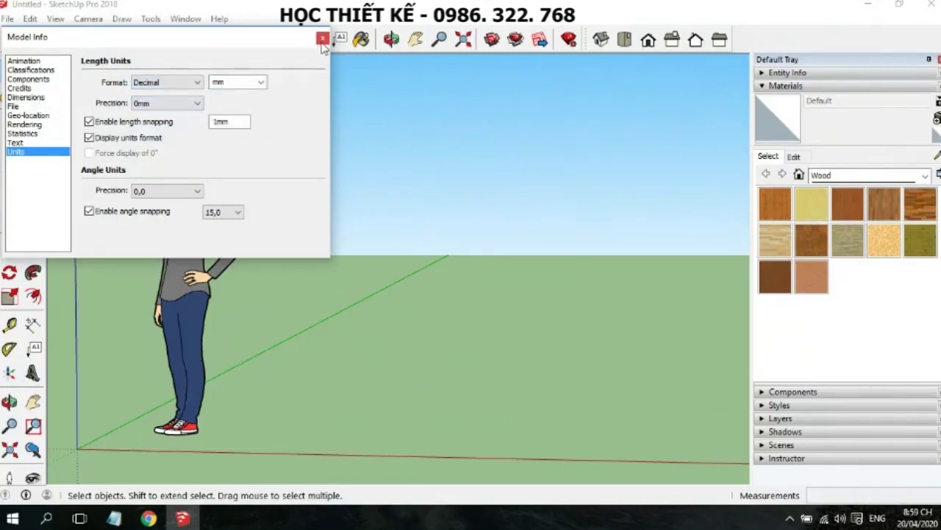
left_click(323, 39)
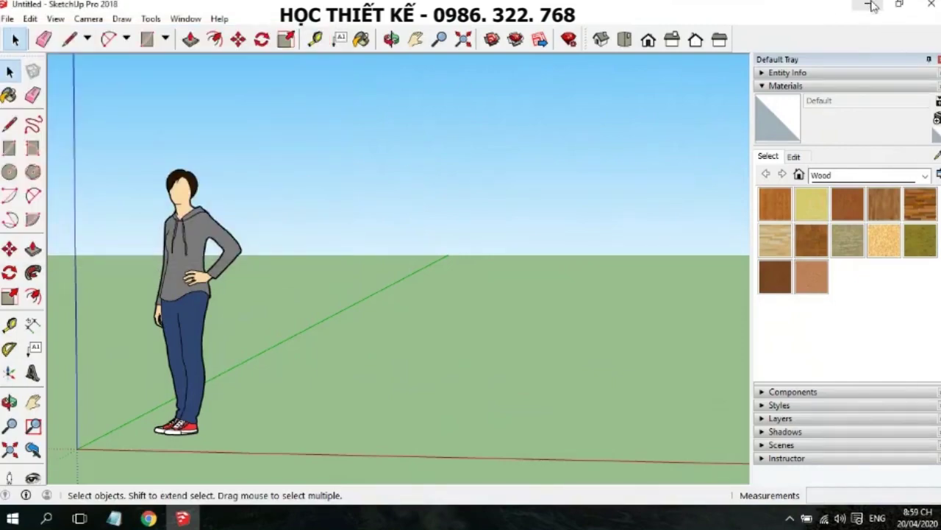
Browse This PC to D:\Bai tap\Bai tap co ban\Bai tap do hoa 3d\Bai tap sketchup co ban\bai 4
left_click(868, 5)
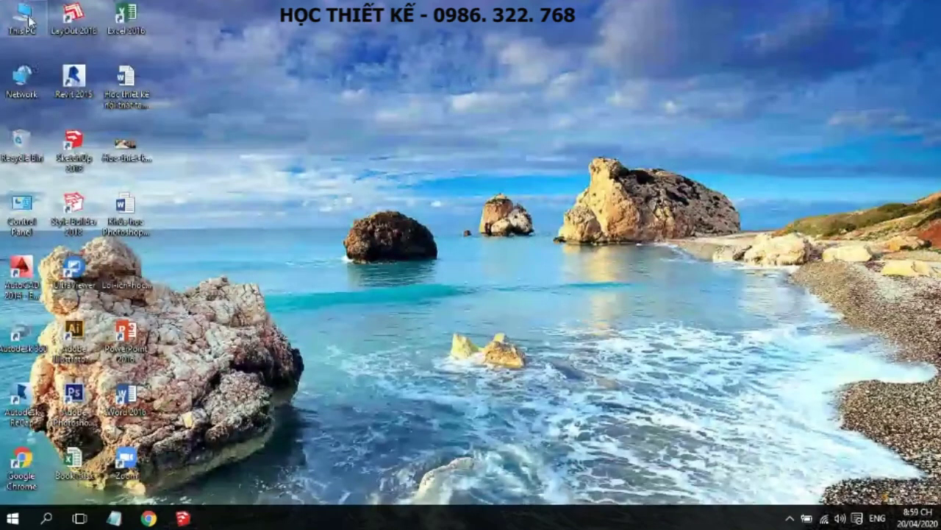
double_click(29, 20)
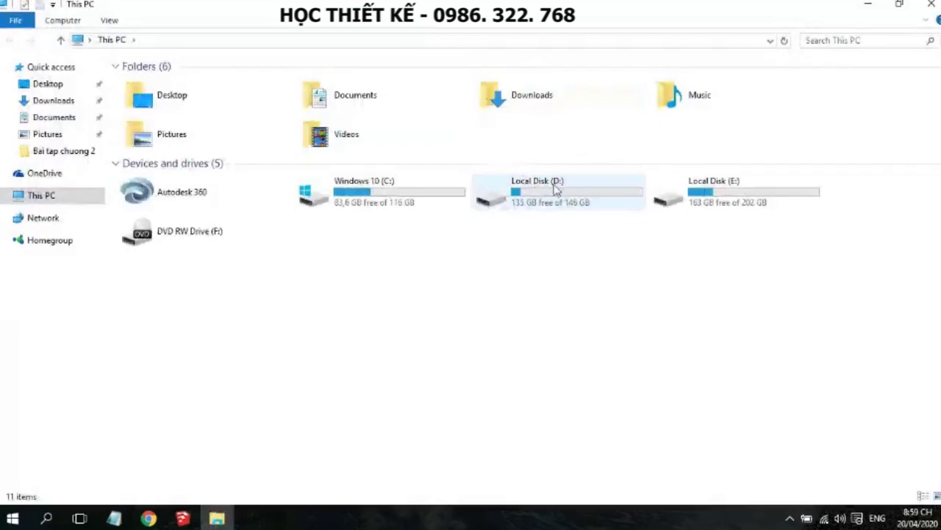
double_click(537, 187)
double_click(151, 83)
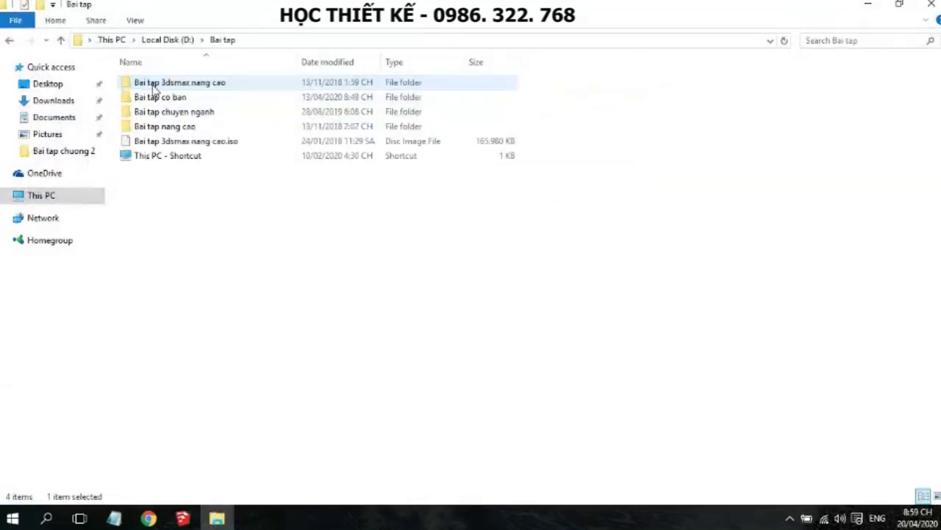
left_click(180, 98)
double_click(180, 98)
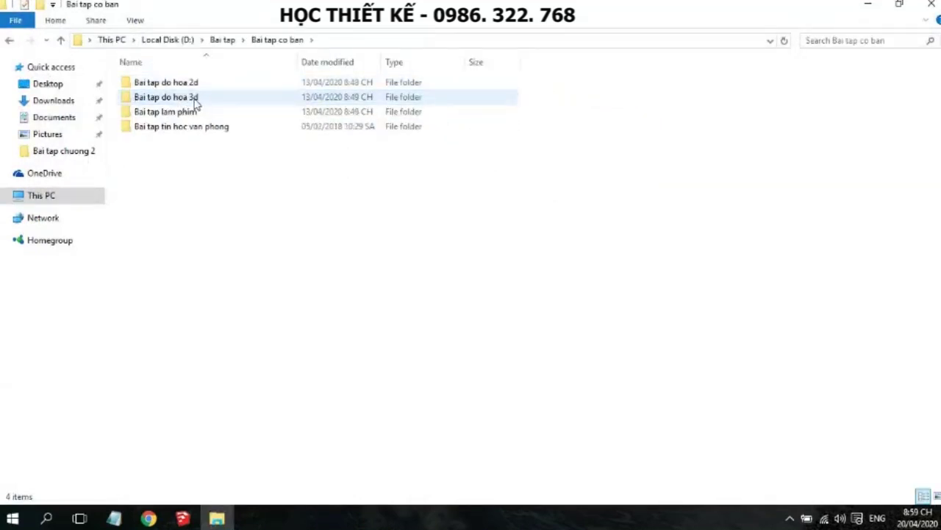
double_click(195, 99)
double_click(204, 100)
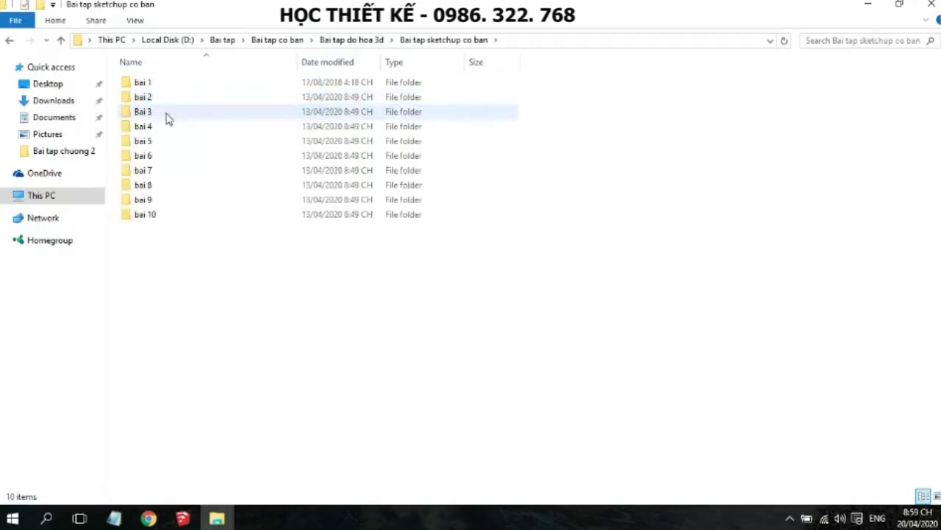
double_click(160, 127)
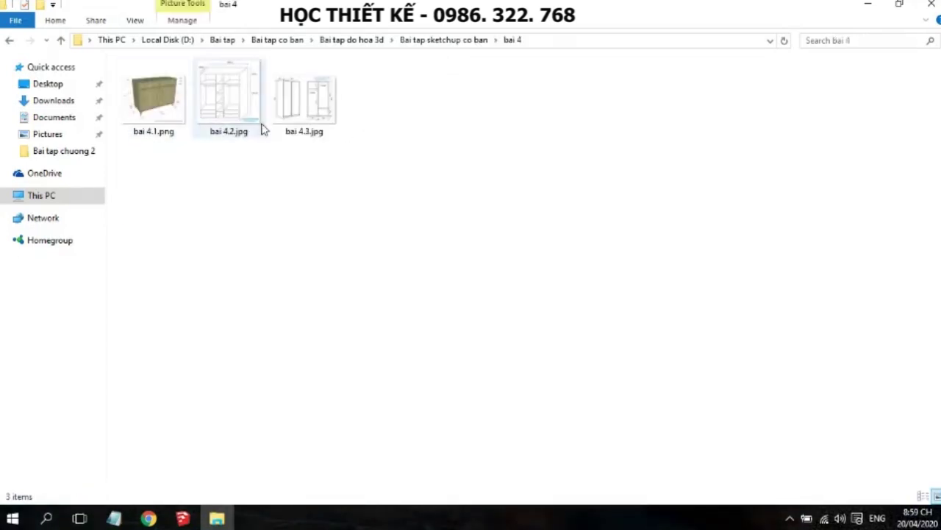
View the bai 4.2.jpg reference image, then return to SketchUp
double_click(214, 123)
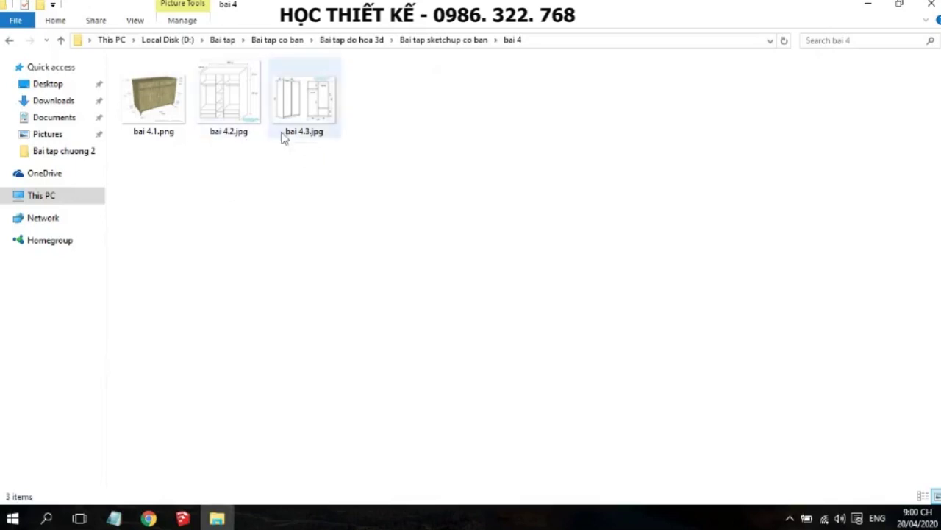
left_click(870, 9)
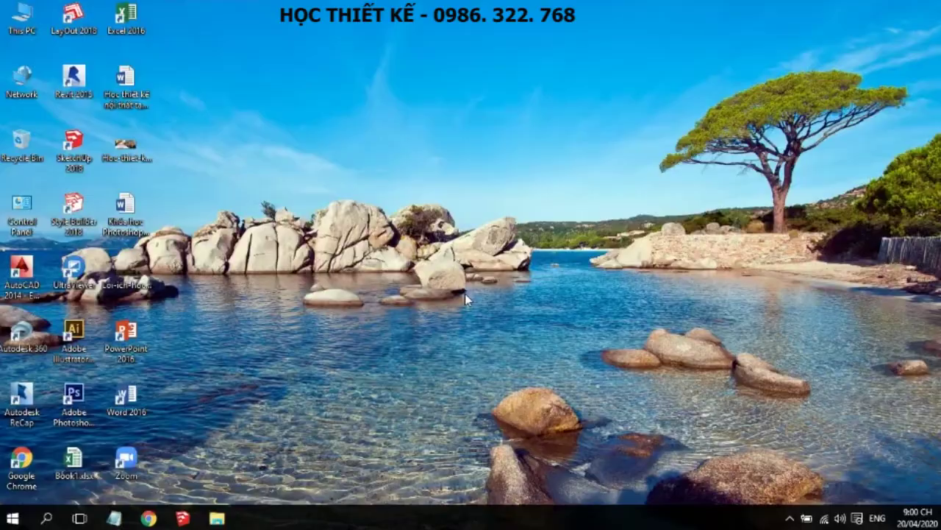
left_click(115, 518)
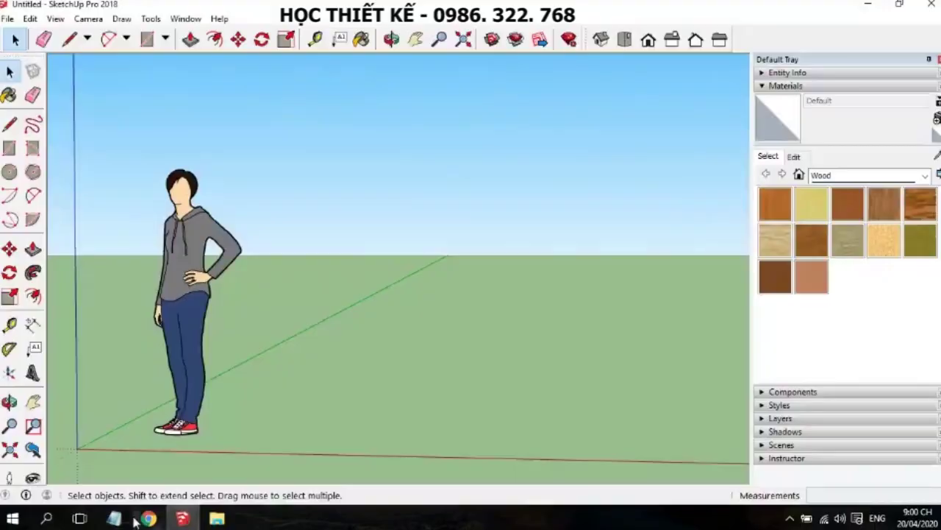
Type the heading 'cách phóng to thu nhỏ ô vật liệu trên vật thể' in a Notepad note and select it
left_click(115, 519)
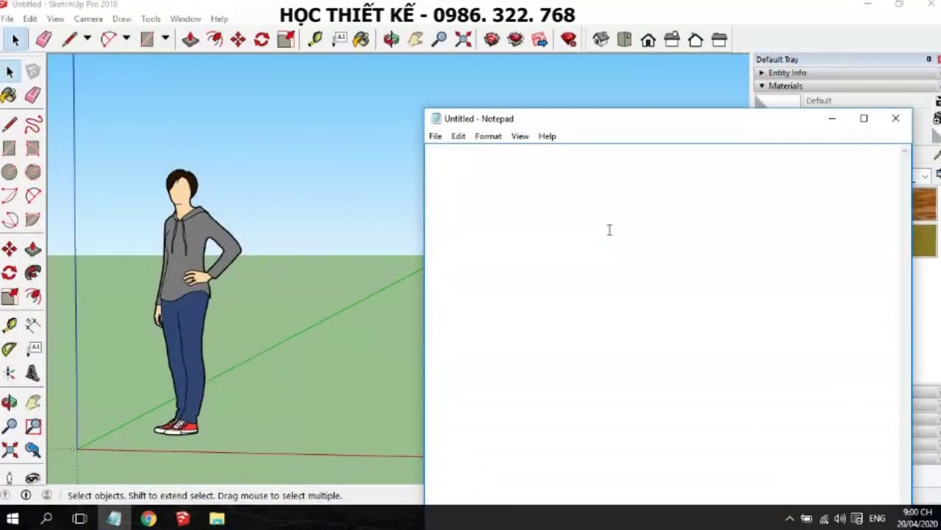
type("ch phóng")
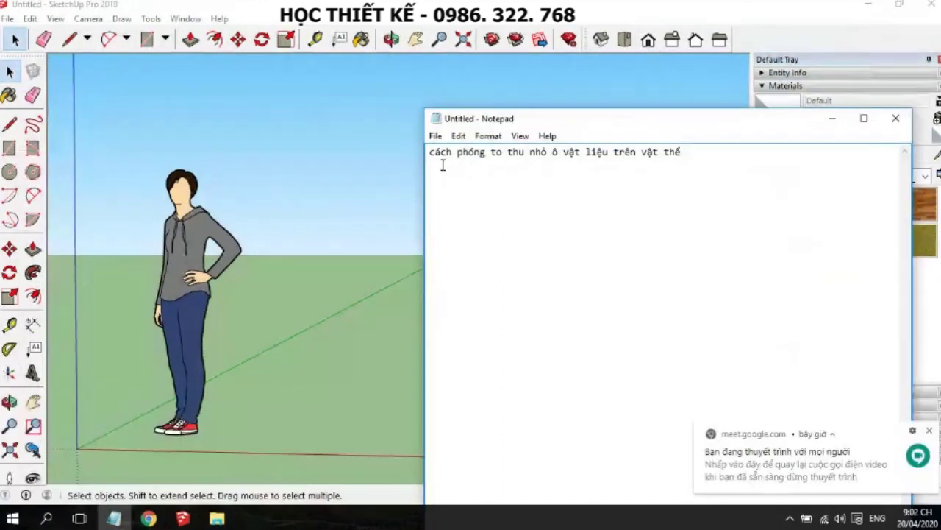
left_click_drag(682, 157, 431, 178)
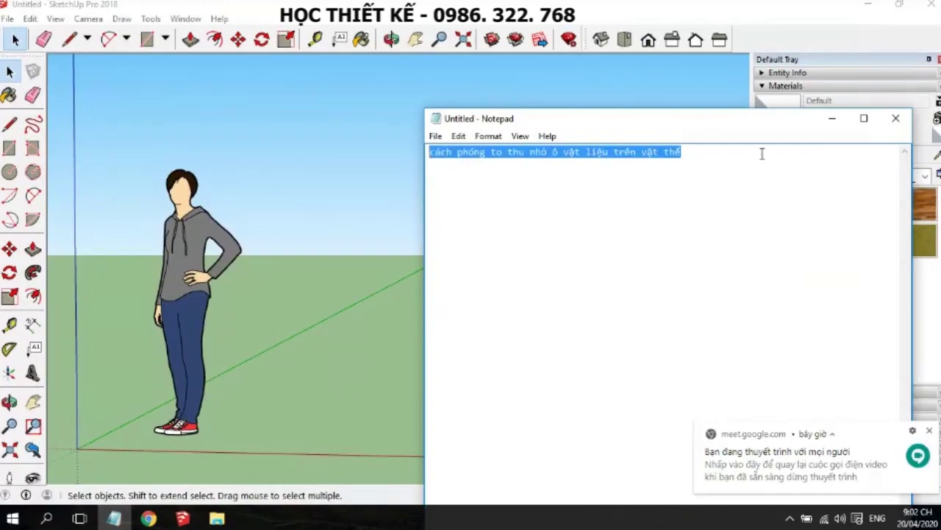
left_click(833, 118)
Draw a rectangle on the ground beside the figure
scroll(378, 366, "down", 2)
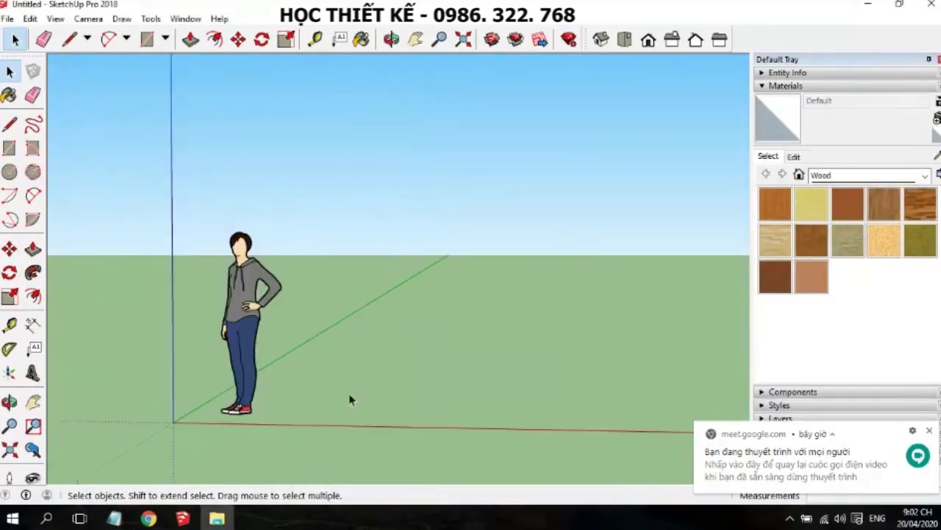
middle_click_drag(348, 393, 301, 417)
scroll(330, 406, "up", 3)
key("r")
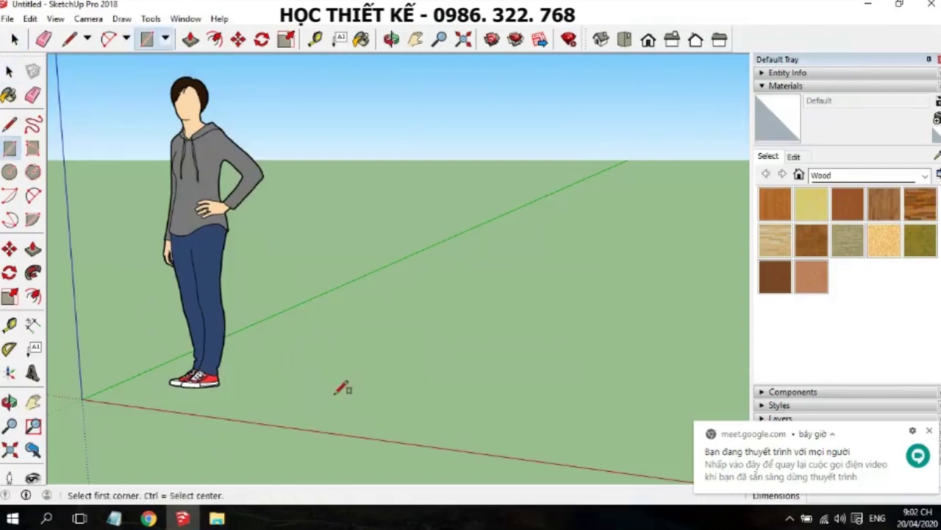
left_click(312, 392)
left_click(479, 340)
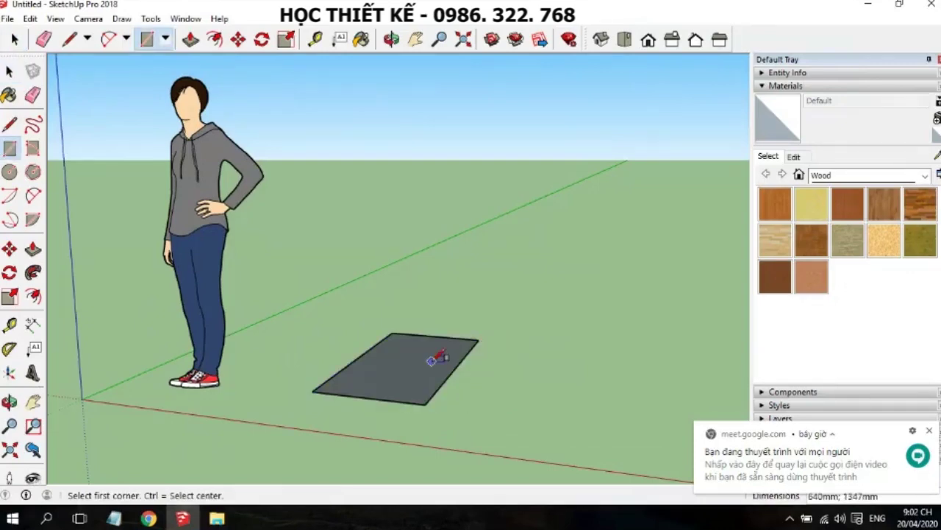
Push/pull the rectangle up 621mm into a box, then minimize SketchUp
key("p")
left_click_drag(426, 368, 416, 270)
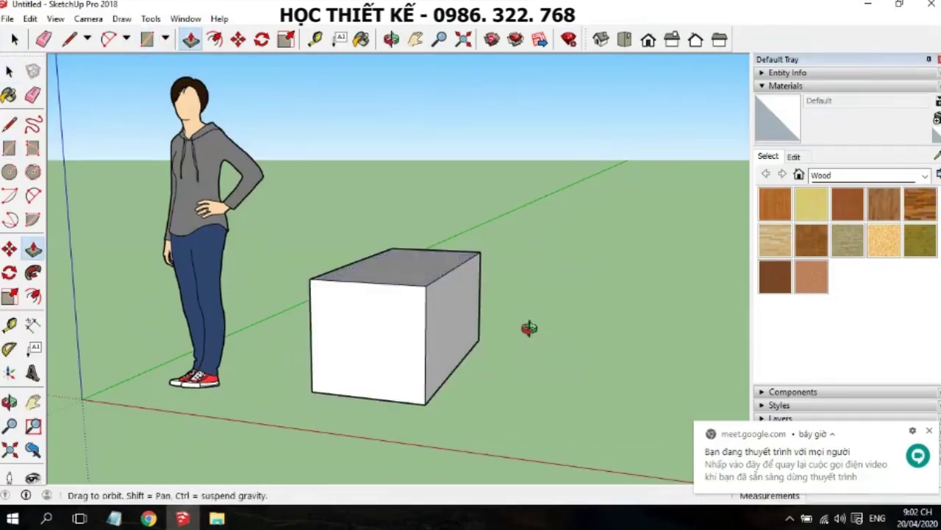
middle_click_drag(528, 328, 363, 330)
scroll(399, 347, "up", 2)
scroll(399, 347, "up", 2)
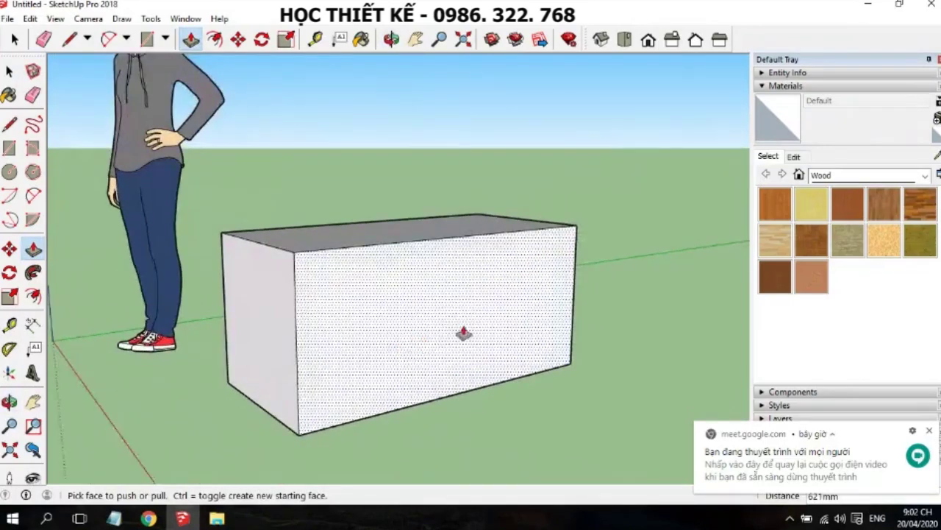
scroll(489, 330, "up", 1)
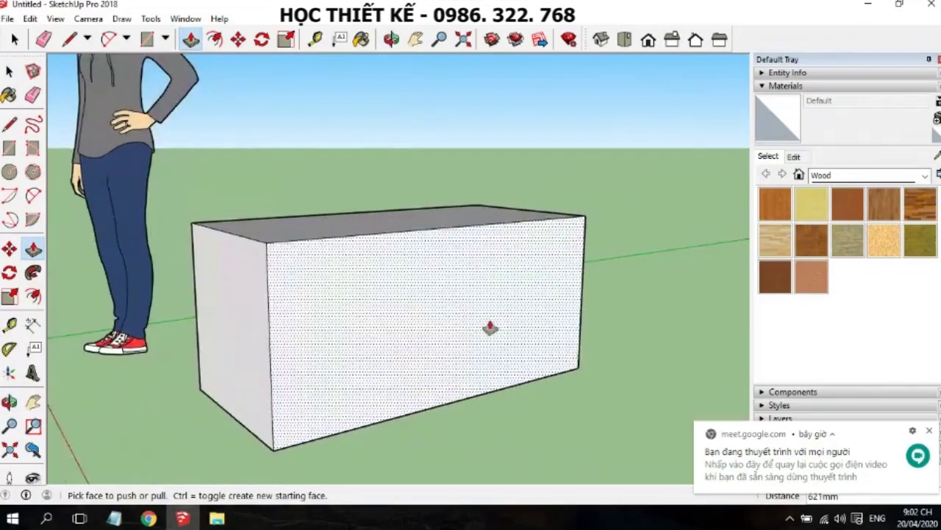
left_click(866, 10)
mouse_move(148, 518)
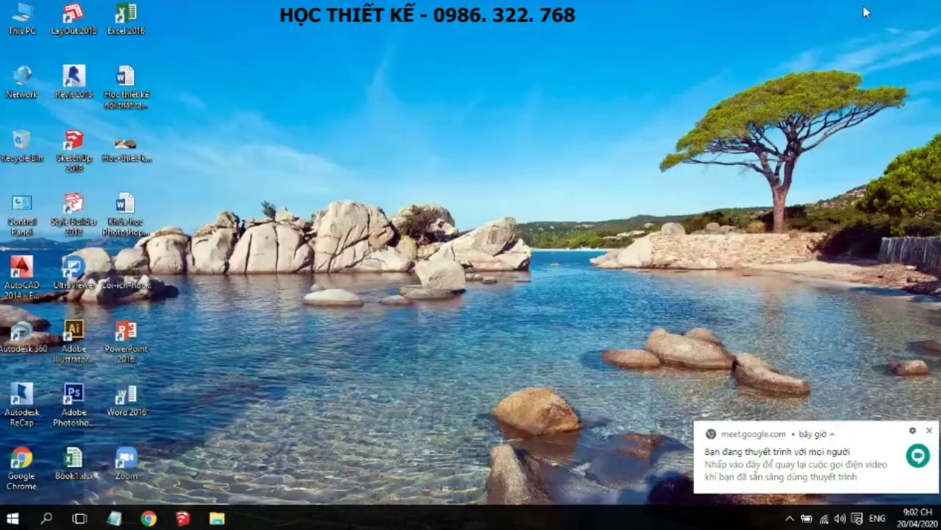
Search Google Images for 'map đá' in a new Chrome tab
left_click(80, 447)
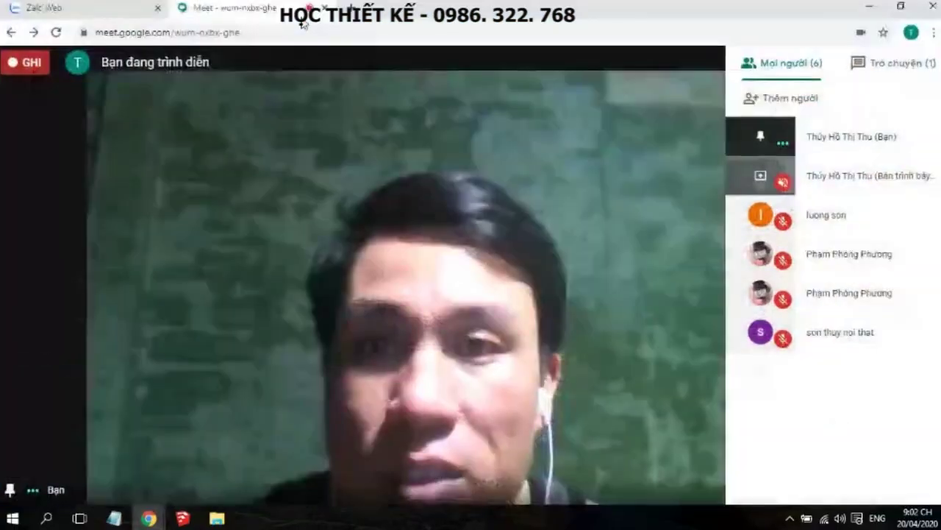
left_click(334, 7)
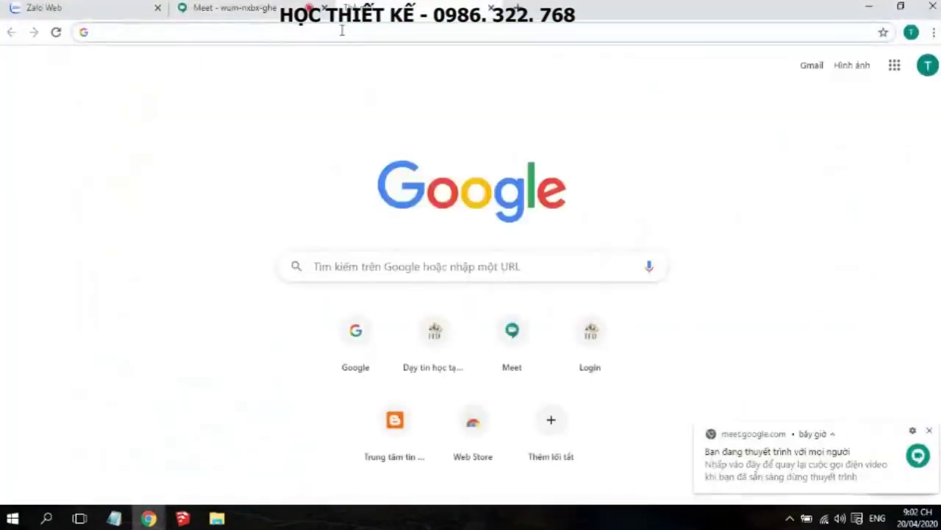
type("g")
key("Return")
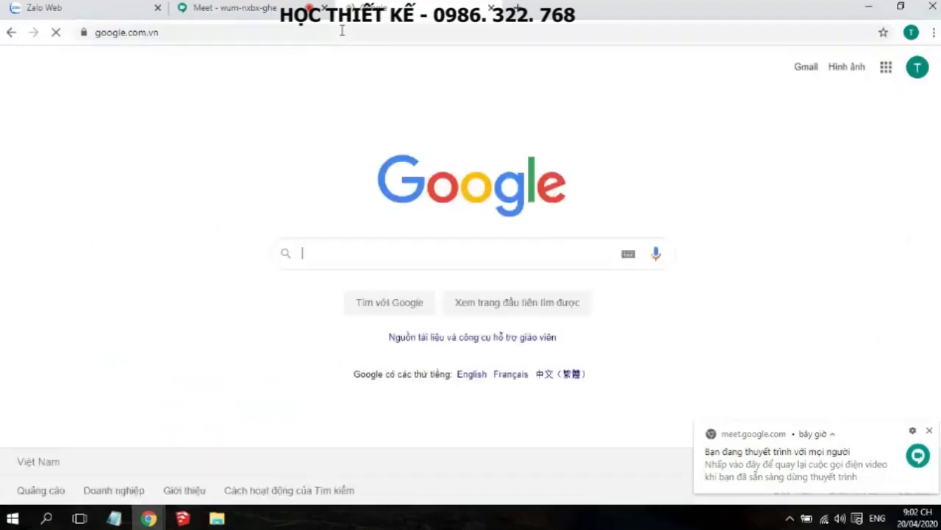
type("đồ")
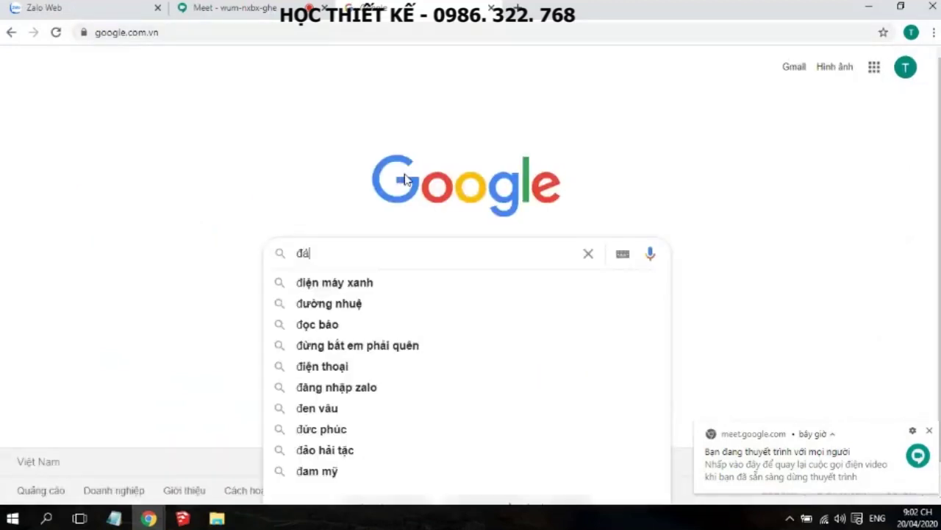
key("BackSpace")
key("BackSpace")
type("map")
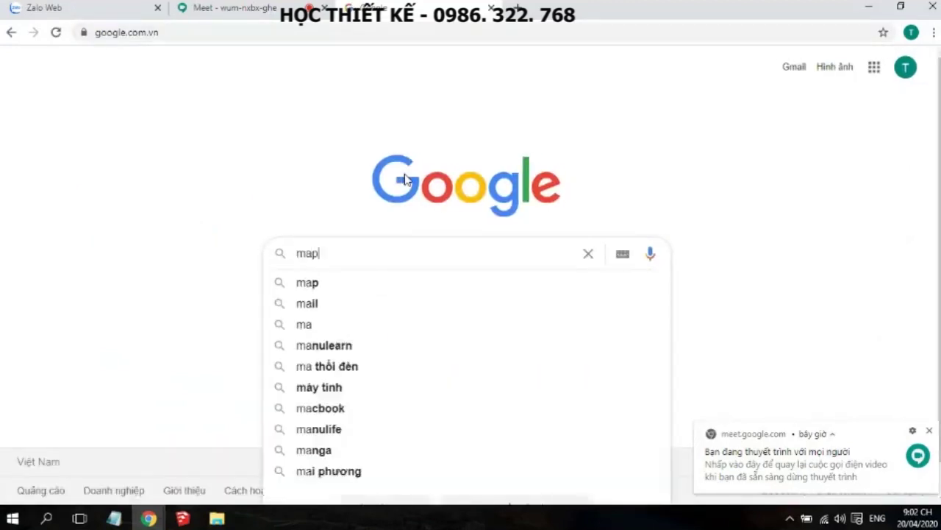
type(" đá")
key("Return")
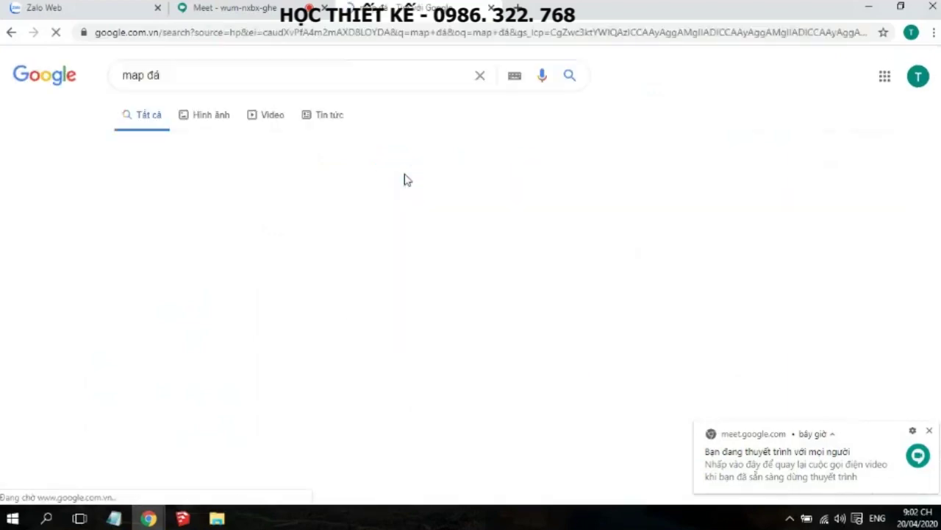
left_click(218, 124)
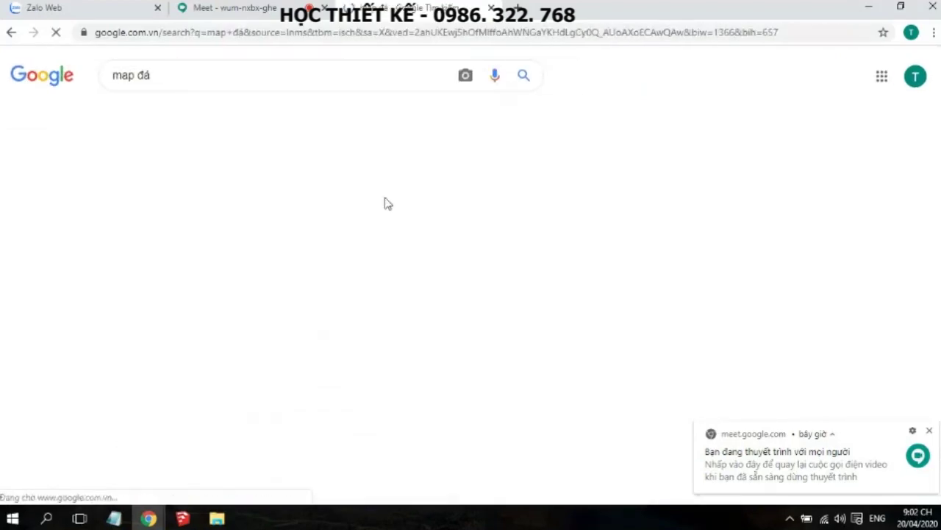
Save the green marble image to the Desktop as tải xuống.jpg
scroll(584, 212, "down", 2)
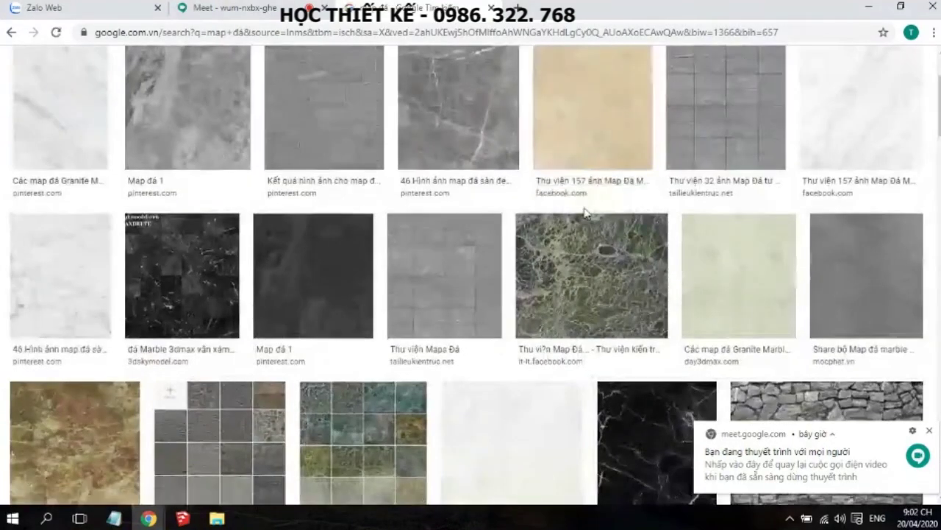
scroll(589, 215, "down", 1)
left_click(595, 218)
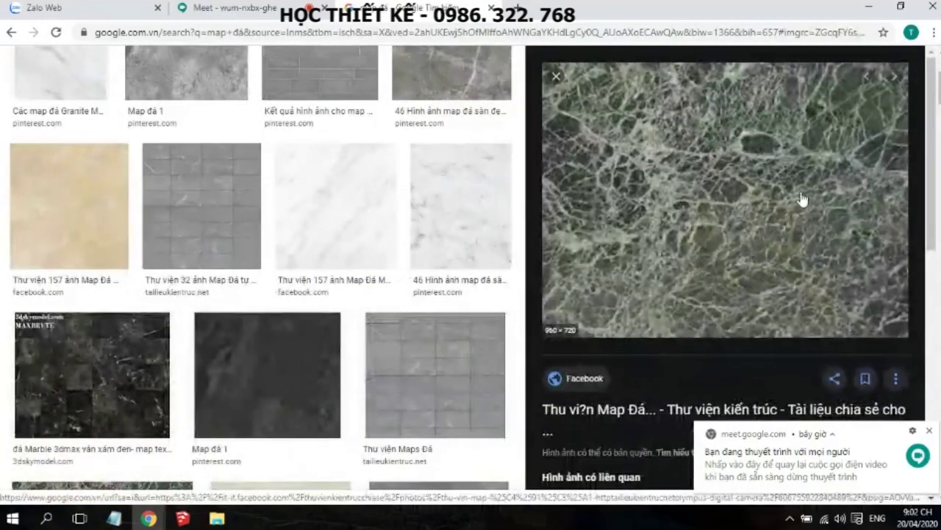
right_click(718, 197)
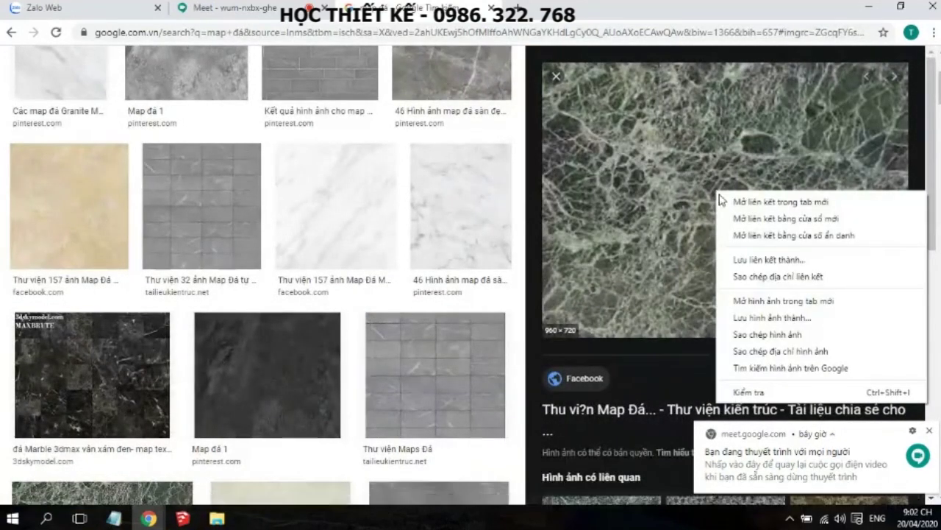
left_click(772, 317)
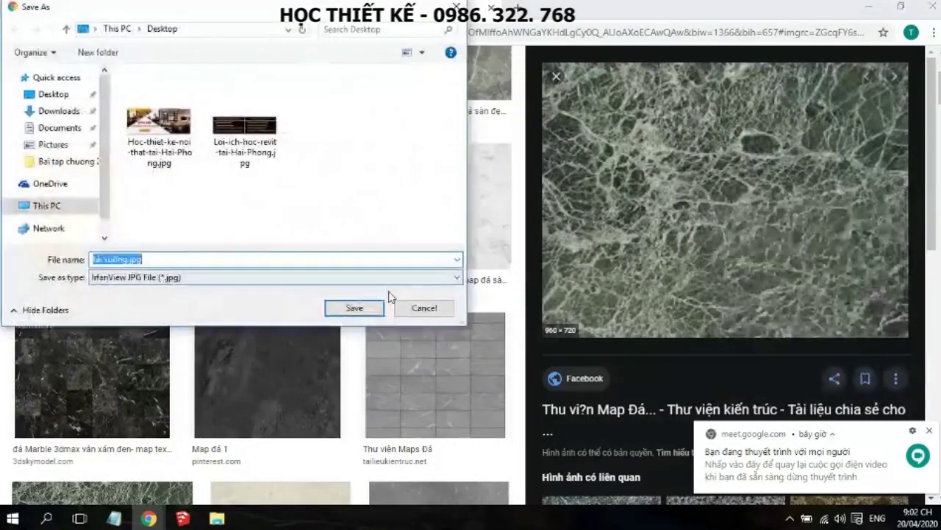
left_click(357, 308)
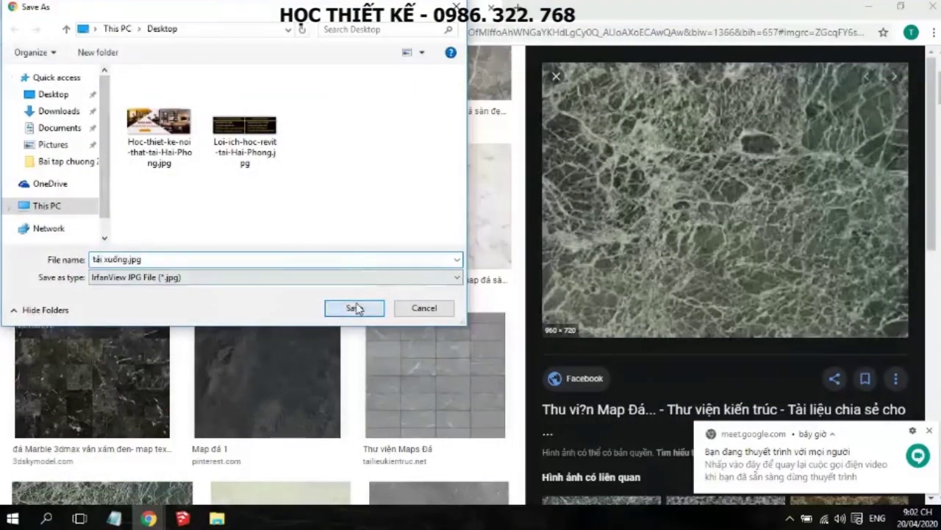
Paint the box's front face with the Wood Bamboo material
left_click(188, 518)
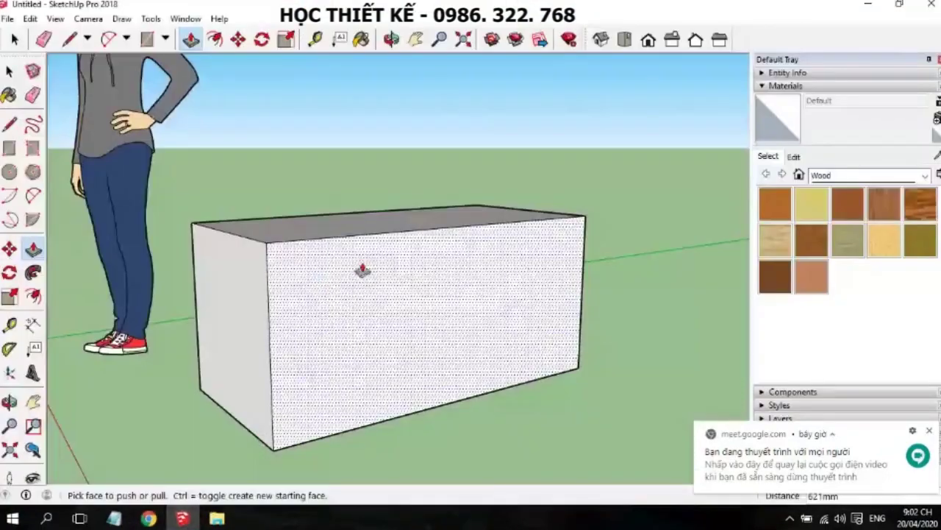
left_click(9, 95)
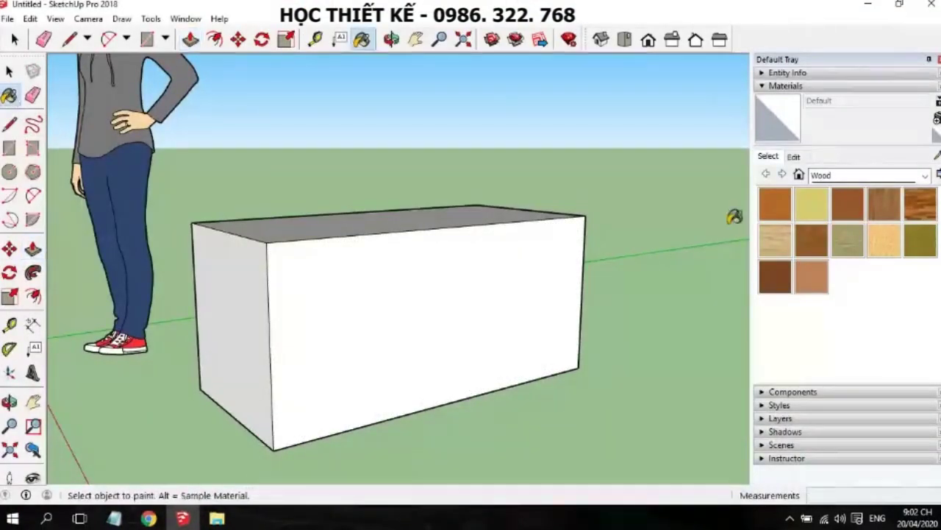
left_click(774, 206)
left_click(421, 313)
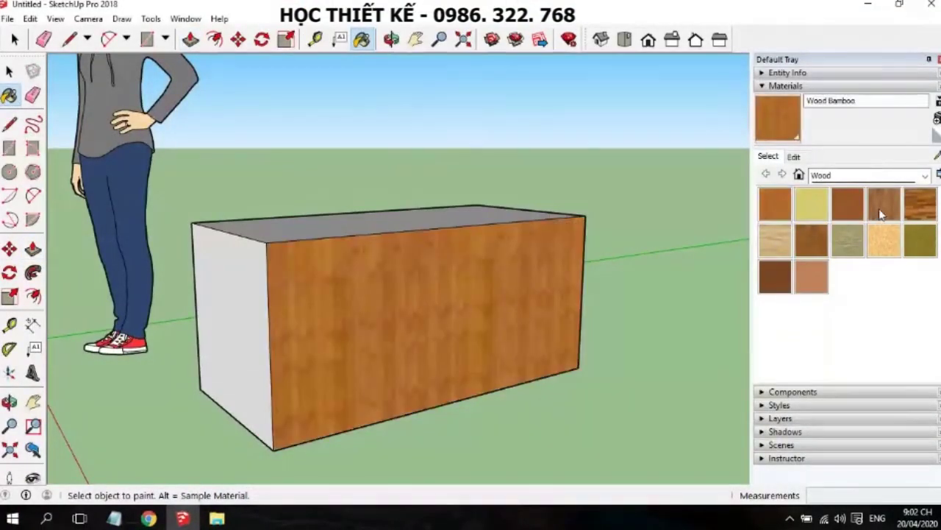
left_click(793, 156)
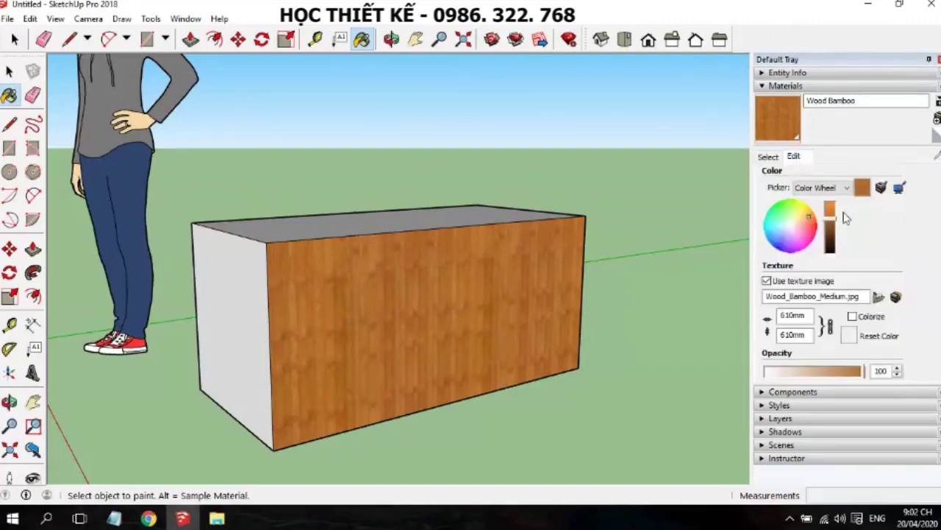
Replace the Wood Bamboo texture with tải xuống.jpg from the Desktop
left_click(878, 296)
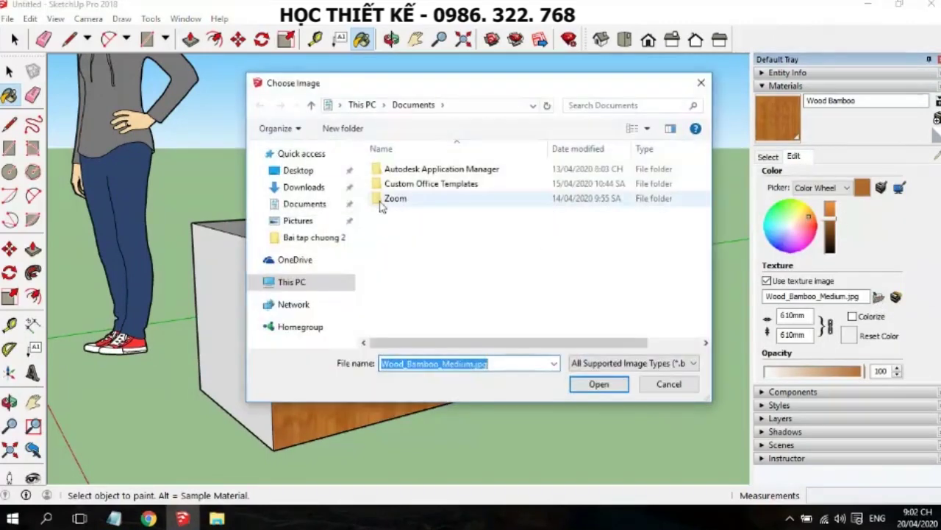
left_click(158, 518)
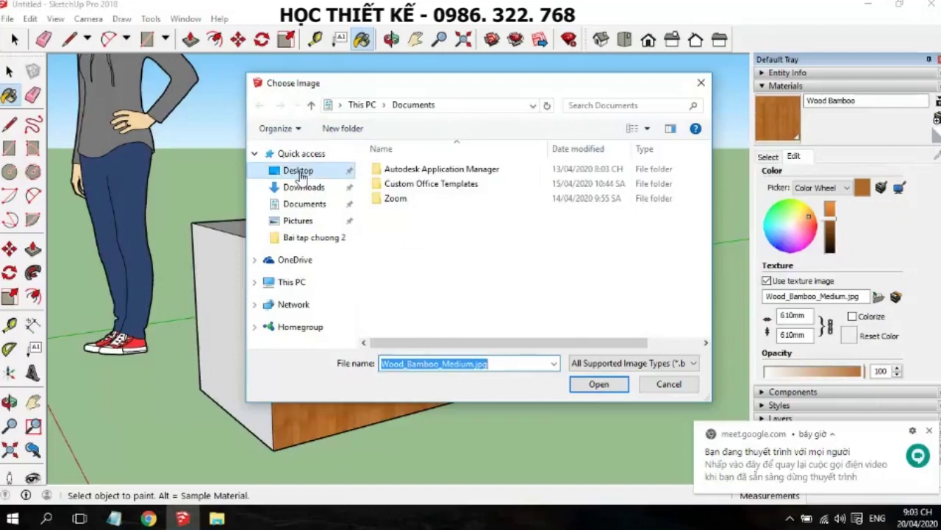
left_click(298, 170)
left_click(575, 188)
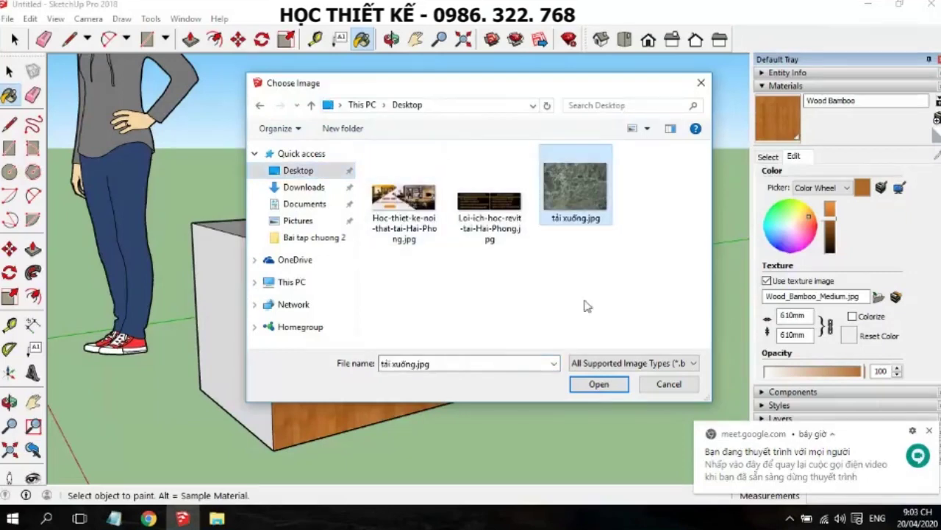
left_click(599, 384)
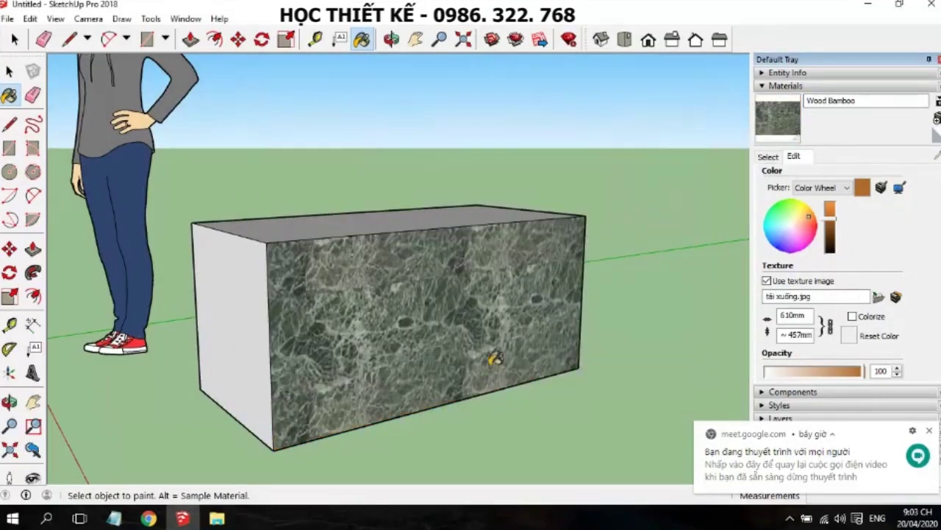
Orbit to the box's long side and select the marble front face
scroll(490, 357, "up", 3)
scroll(467, 353, "down", 2)
mouse_move(505, 306)
middle_mouse_down()
mouse_move(228, 312)
mouse_move(336, 315)
middle_mouse_up()
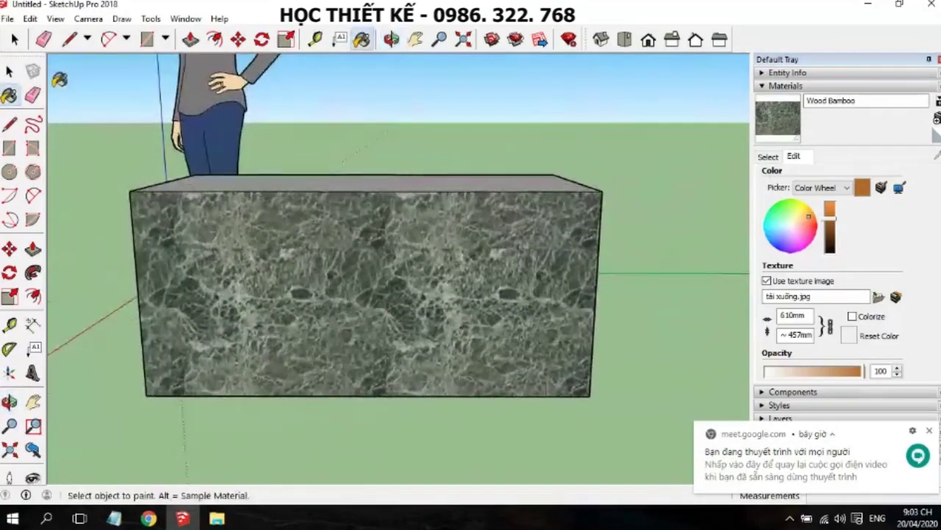
left_click(11, 73)
left_click(355, 289)
left_click(677, 190)
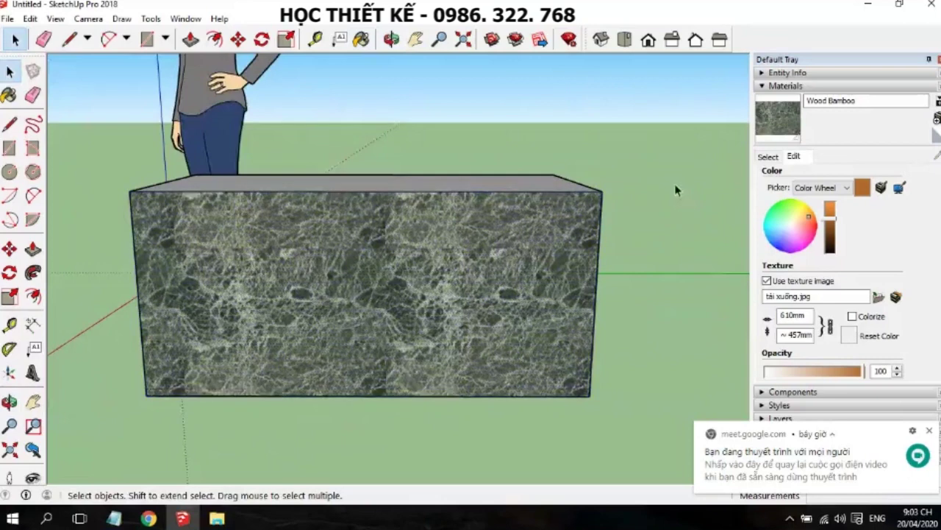
left_click(469, 286)
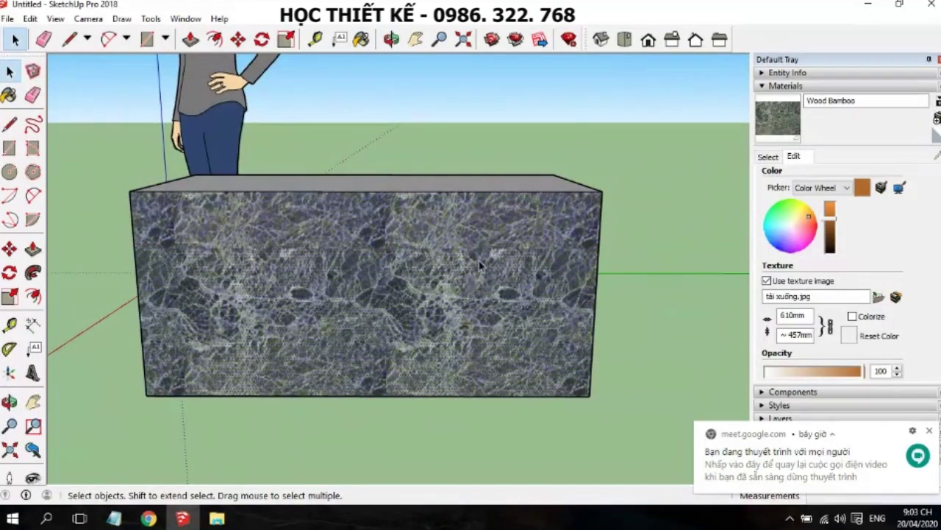
right_click(464, 312)
triple_click(443, 344)
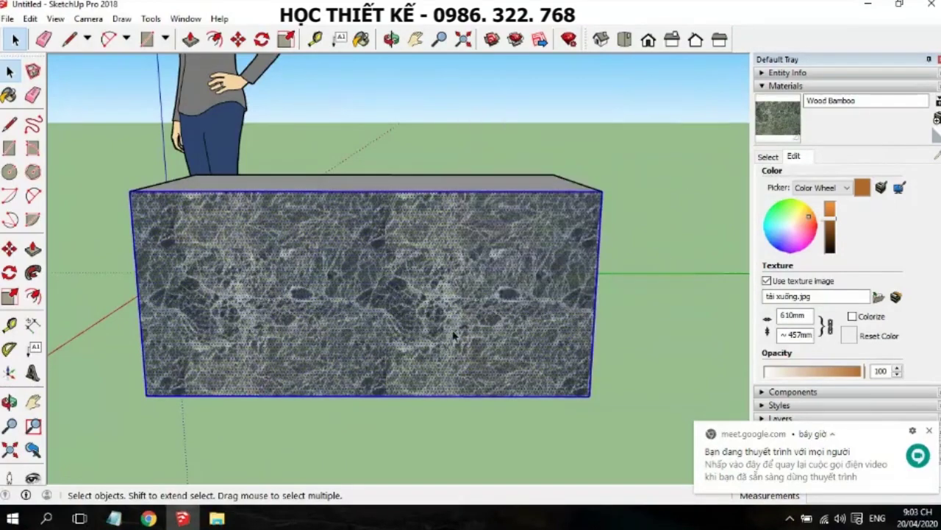
right_click(461, 311)
middle_click_drag(681, 223, 420, 317)
right_click(423, 321)
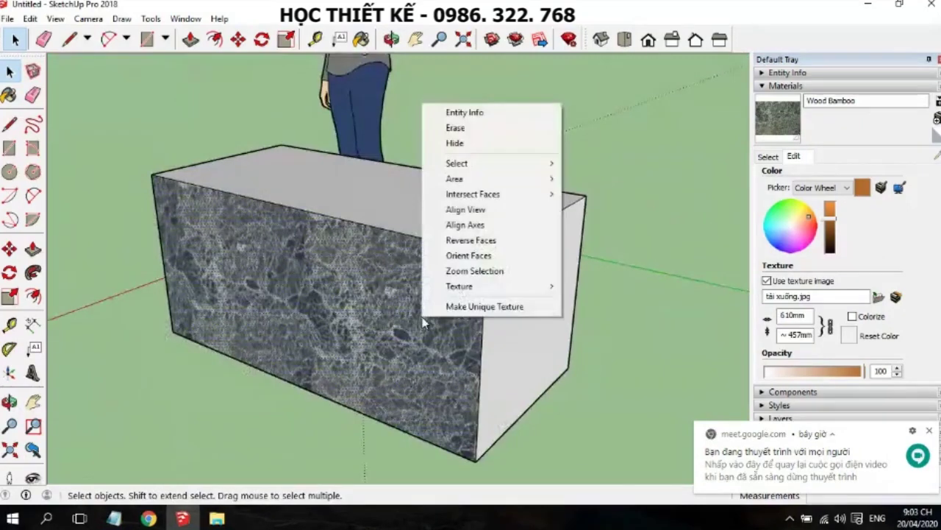
left_click(511, 340)
right_click(518, 337)
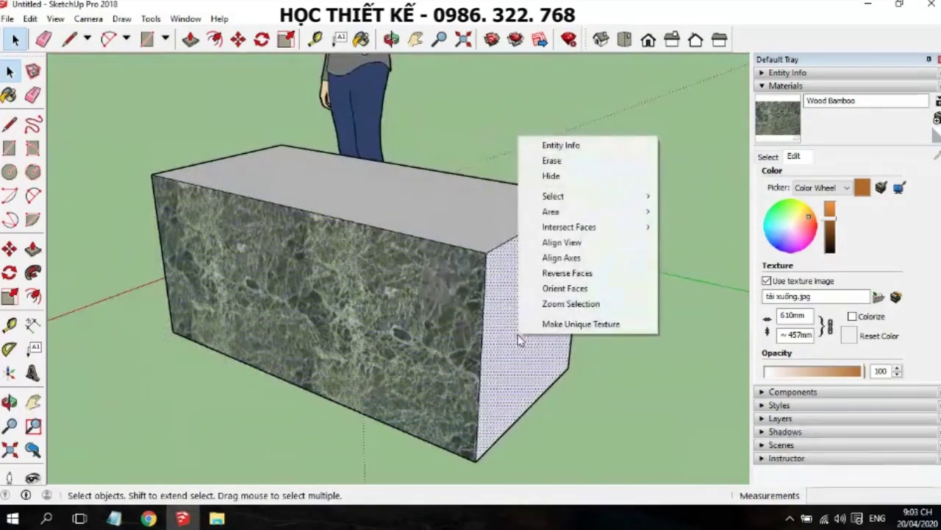
key("Escape")
left_click(427, 300)
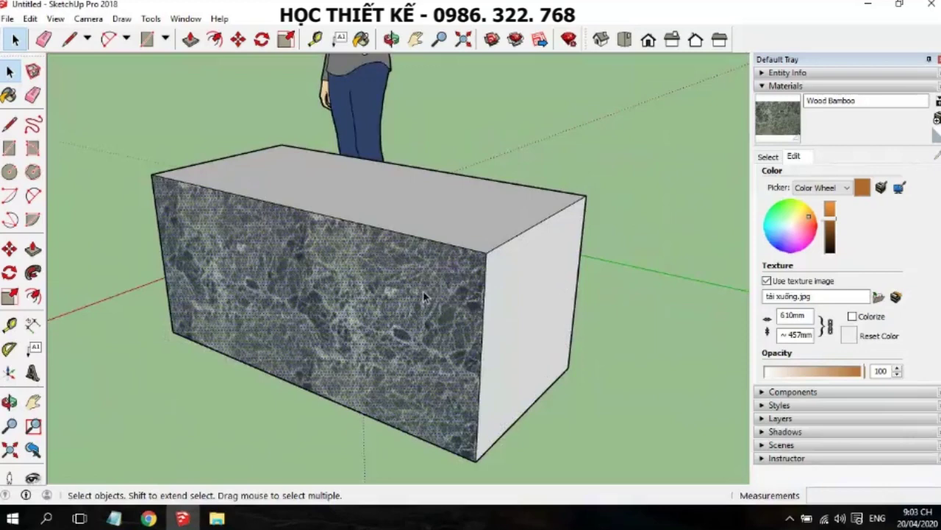
right_click(422, 294)
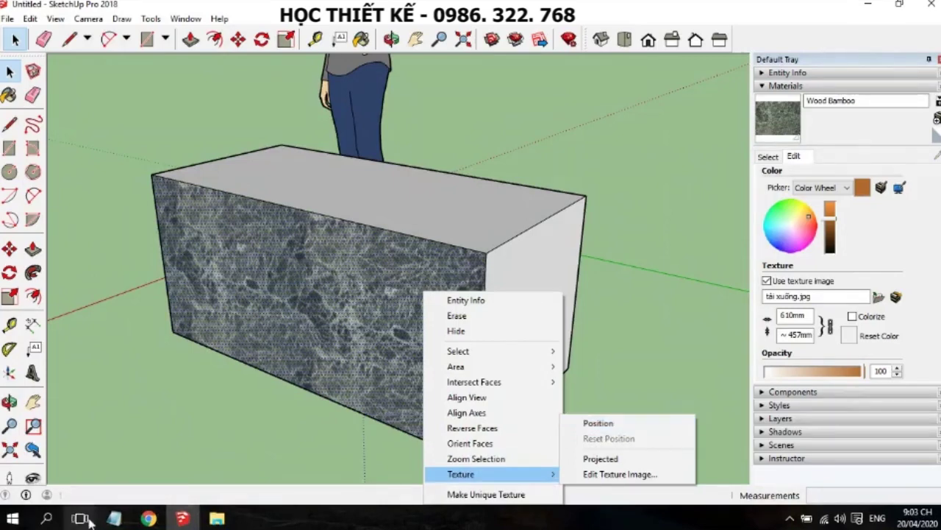
mouse_move(114, 518)
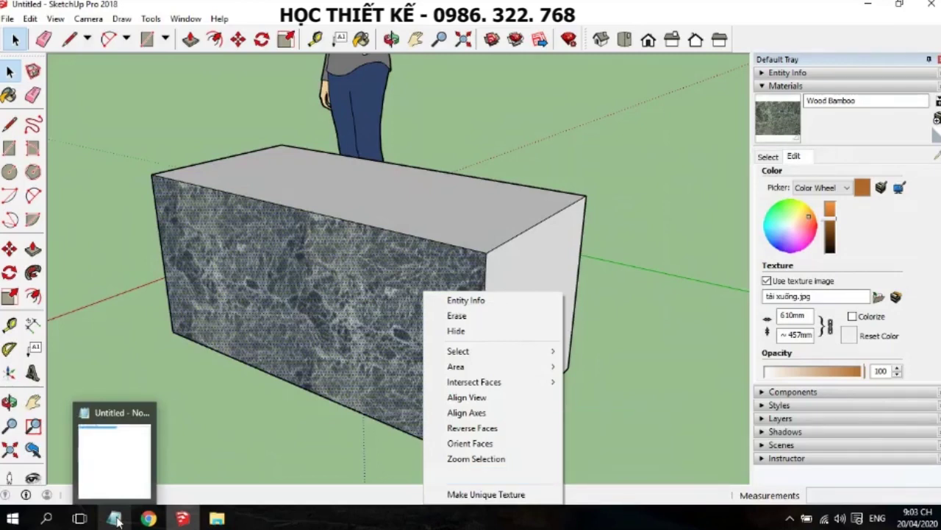
Add a note line: select the painted face, right-click, Texture > Position, adjust until it fits
left_click(116, 519)
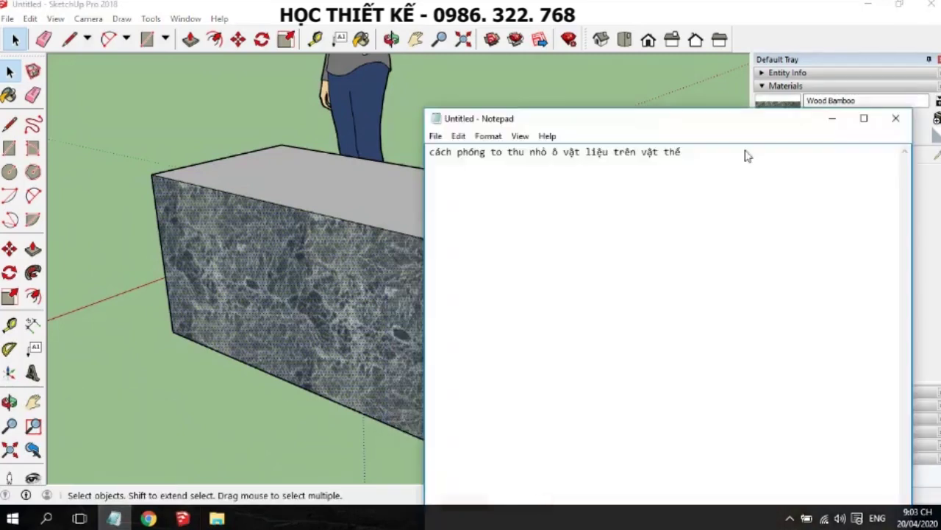
type("-Chọn mặt đá")
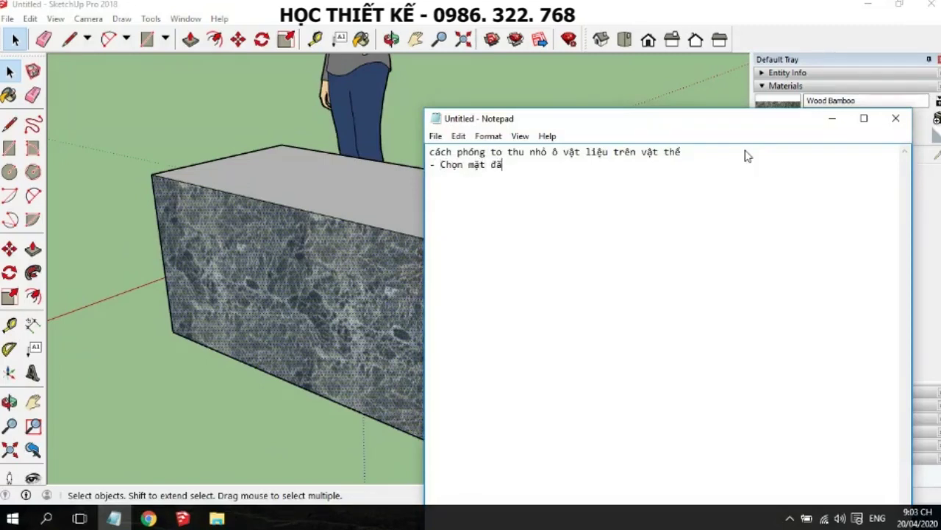
type("x to")
type("ật liệu")
type("u đo")
type("hấn chu")
type("t phải chọn Te")
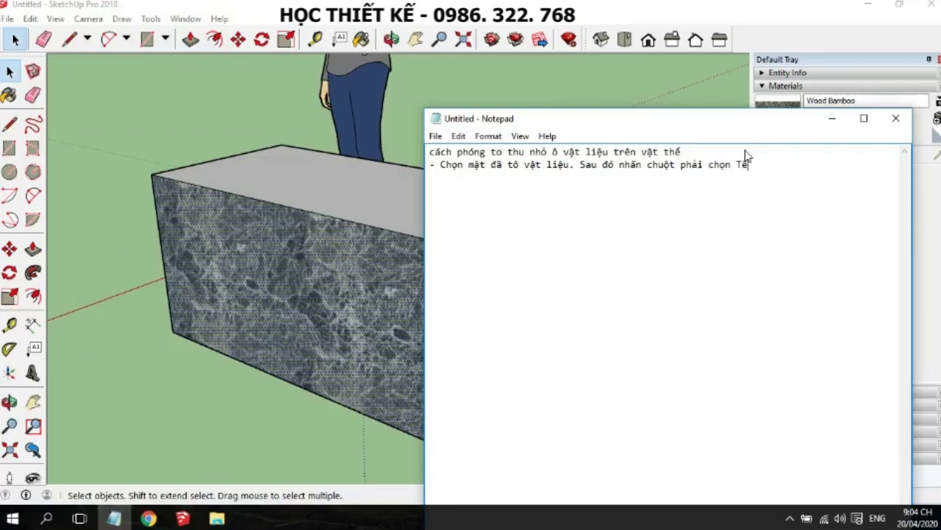
type("t")
type(" cho")
type("o")
type("ito")
type("hon")
type("chọn cac")
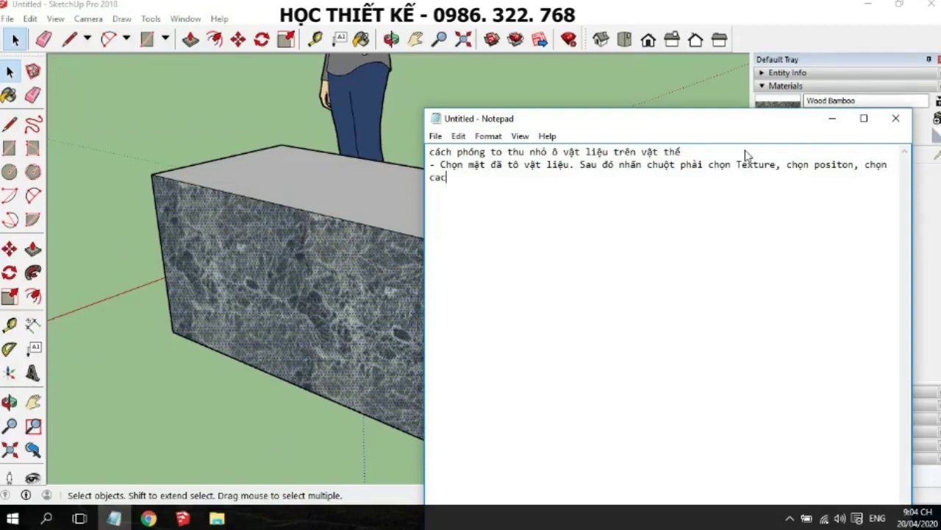
type("ts")
type("à điề")
key("BackSpace")
type("chỉnh cho phù ")
type("hop")
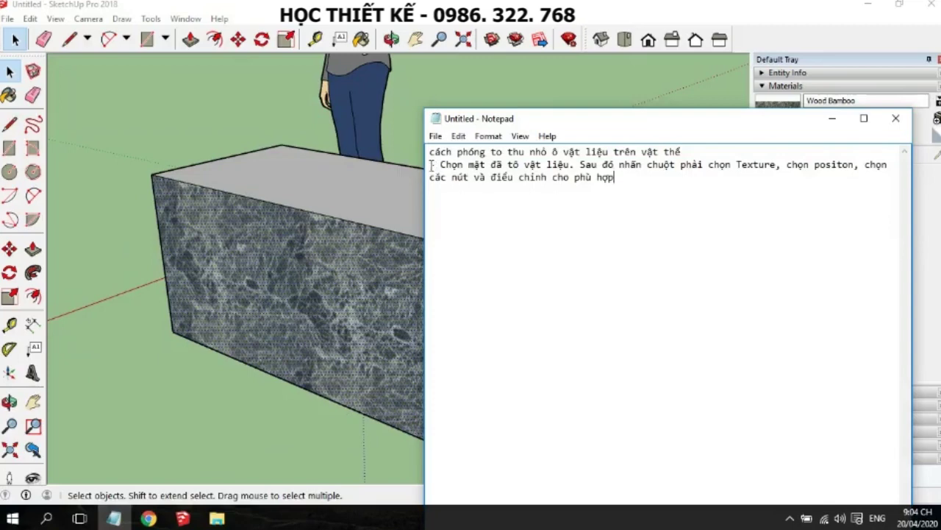
left_click_drag(432, 165, 626, 184)
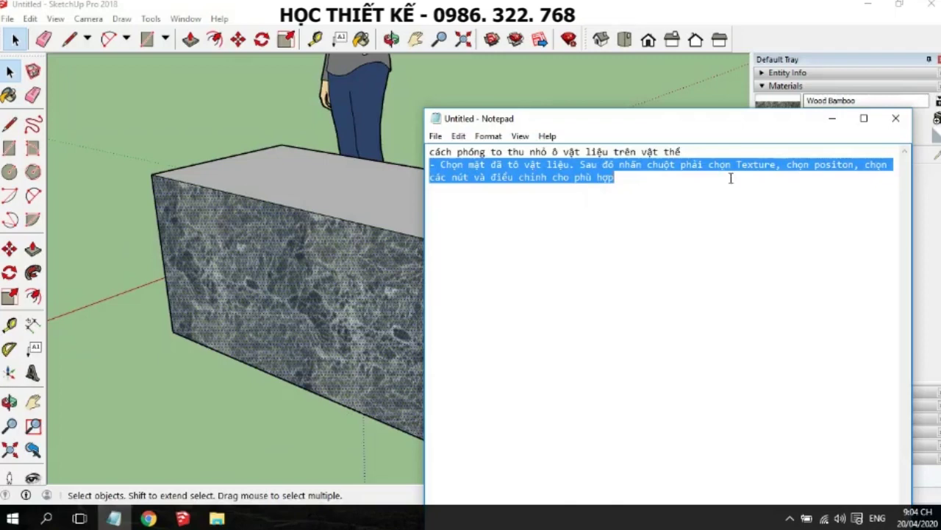
left_click(832, 119)
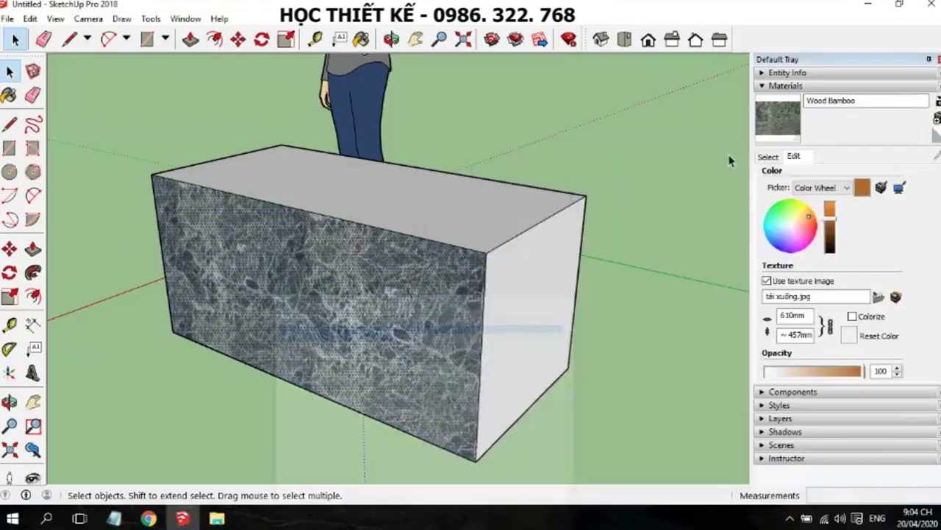
Open Texture > Position on the front face and drag the pins to move and rescale the marble
right_click(428, 298)
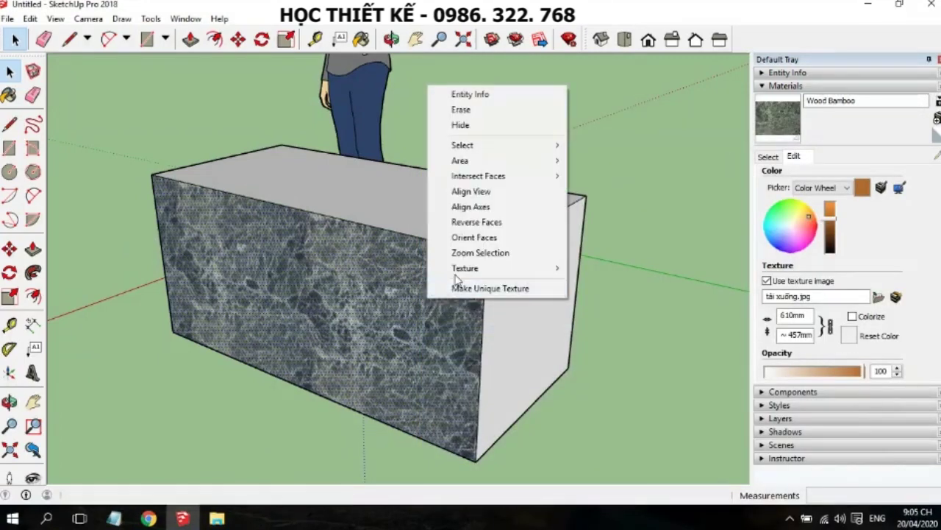
mouse_move(465, 268)
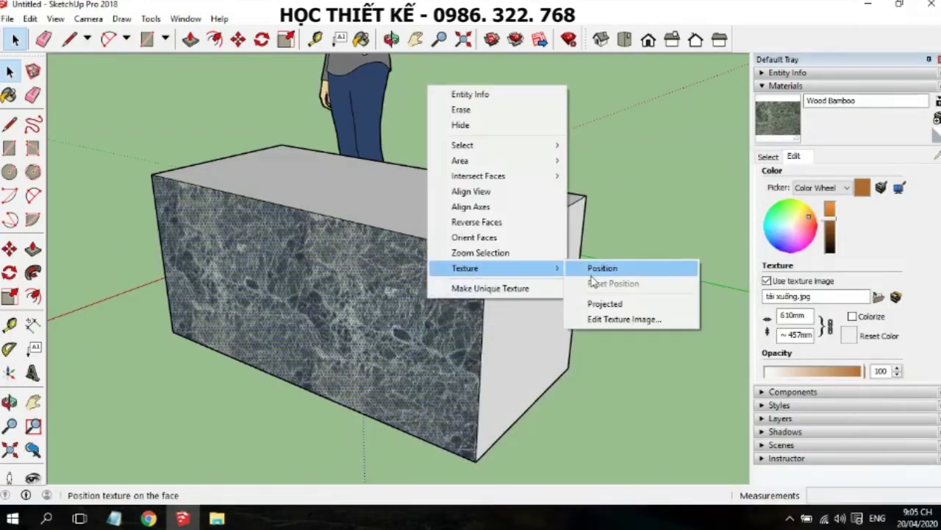
left_click(600, 272)
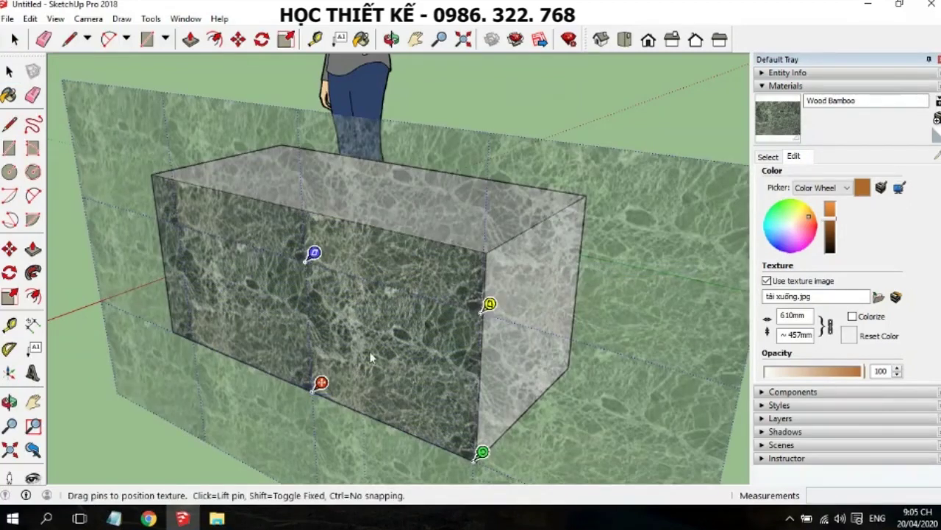
mouse_move(320, 384)
left_mouse_down()
mouse_move(270, 361)
mouse_move(327, 244)
mouse_move(271, 338)
mouse_move(213, 342)
mouse_move(181, 324)
left_mouse_up()
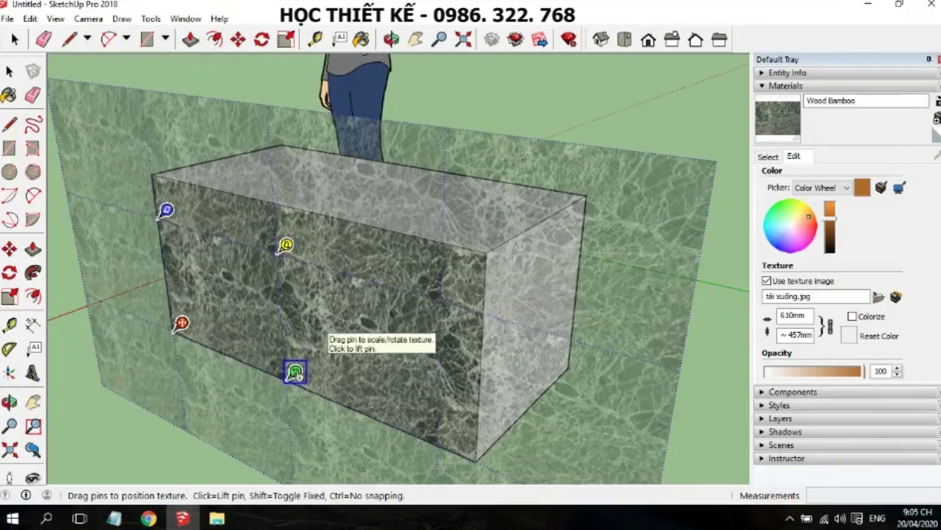
mouse_move(294, 374)
left_mouse_down()
mouse_move(294, 316)
mouse_move(273, 262)
mouse_move(324, 385)
mouse_move(448, 428)
mouse_move(498, 458)
mouse_move(315, 400)
mouse_move(285, 370)
mouse_move(400, 401)
mouse_move(466, 446)
mouse_move(317, 401)
mouse_move(286, 368)
mouse_move(292, 375)
left_mouse_up()
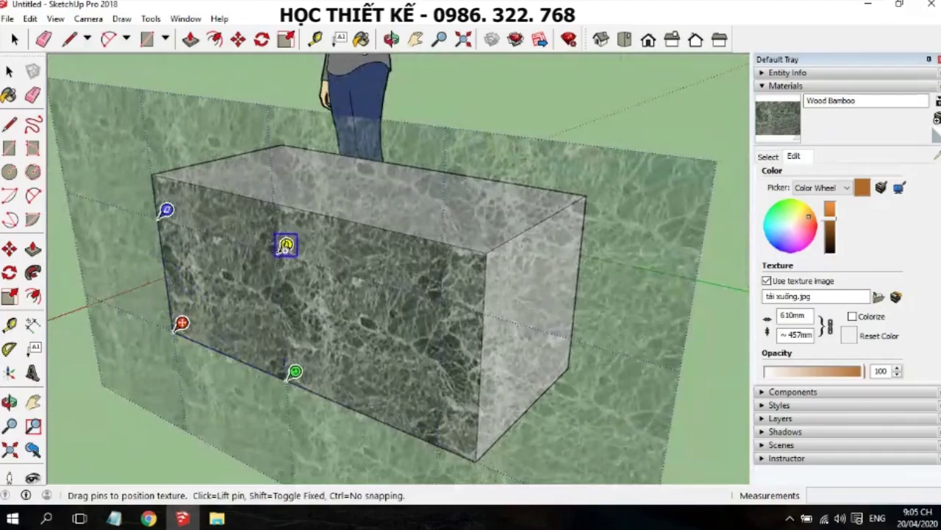
mouse_move(288, 250)
left_mouse_down()
mouse_move(301, 269)
mouse_move(311, 253)
mouse_move(309, 269)
mouse_move(286, 244)
left_mouse_up()
mouse_move(166, 212)
left_mouse_down()
mouse_move(243, 234)
mouse_move(135, 203)
mouse_move(246, 233)
mouse_move(166, 210)
left_mouse_up()
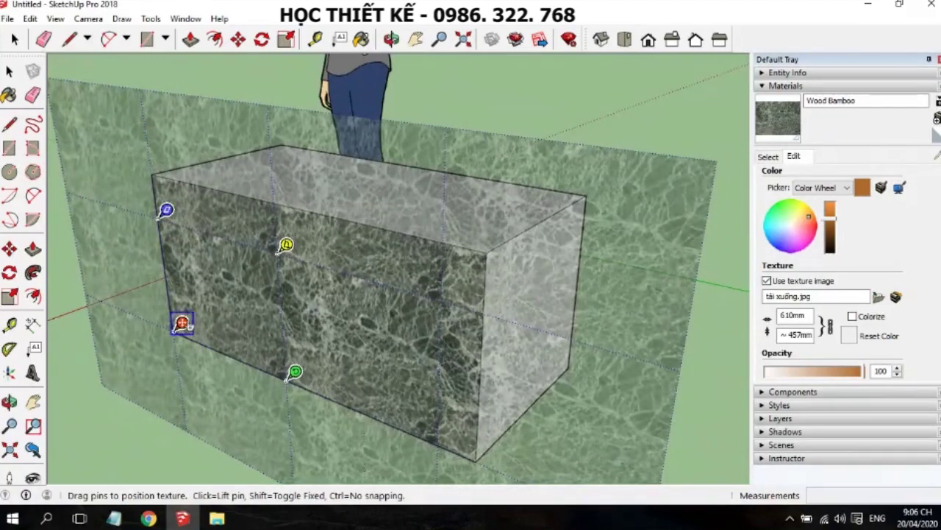
mouse_move(182, 324)
left_mouse_down()
mouse_move(330, 275)
mouse_move(182, 324)
left_mouse_up()
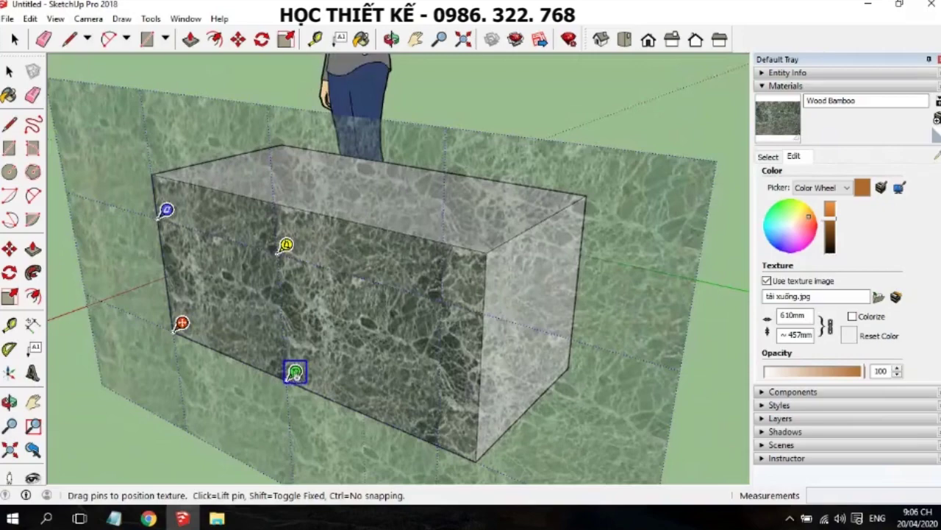
Drag the green and blue pins to rescale and rotate the marble, then commit the placement
mouse_move(295, 373)
left_mouse_down()
mouse_move(303, 330)
mouse_move(330, 378)
mouse_move(485, 436)
mouse_move(483, 449)
mouse_move(328, 385)
mouse_move(385, 400)
mouse_move(309, 378)
left_mouse_up()
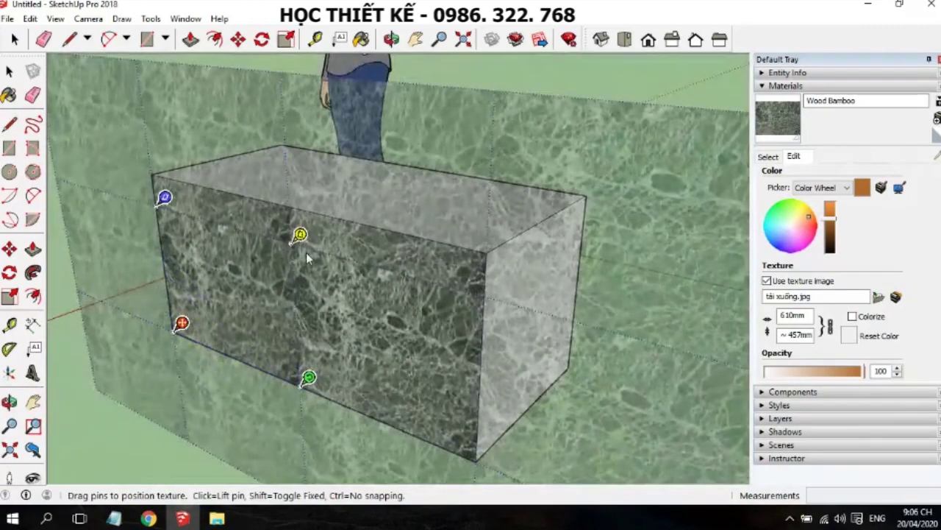
mouse_move(300, 235)
left_mouse_down()
mouse_move(330, 242)
mouse_move(250, 221)
mouse_move(358, 251)
mouse_move(300, 235)
left_mouse_up()
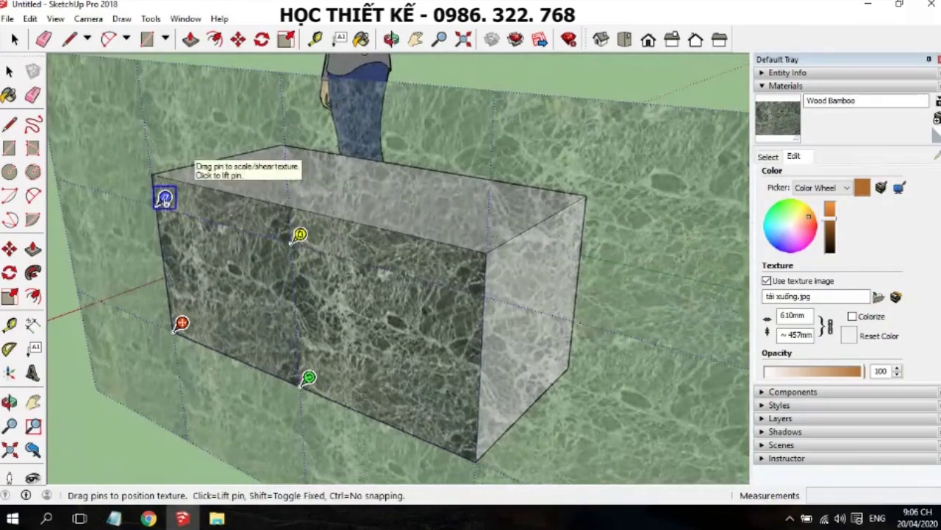
mouse_move(164, 197)
left_mouse_down()
mouse_move(321, 261)
mouse_move(213, 220)
mouse_move(128, 207)
mouse_move(162, 267)
mouse_move(149, 301)
mouse_move(169, 281)
mouse_move(164, 197)
left_mouse_up()
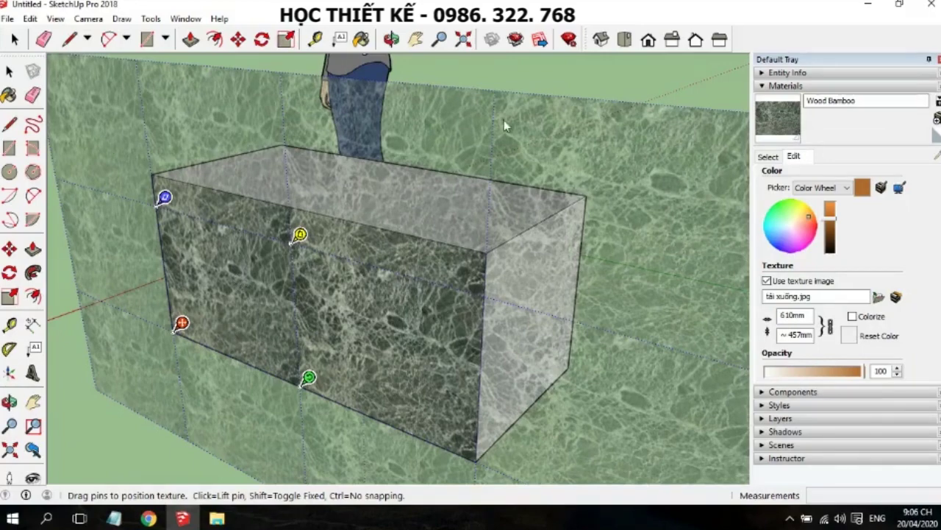
left_click(530, 78)
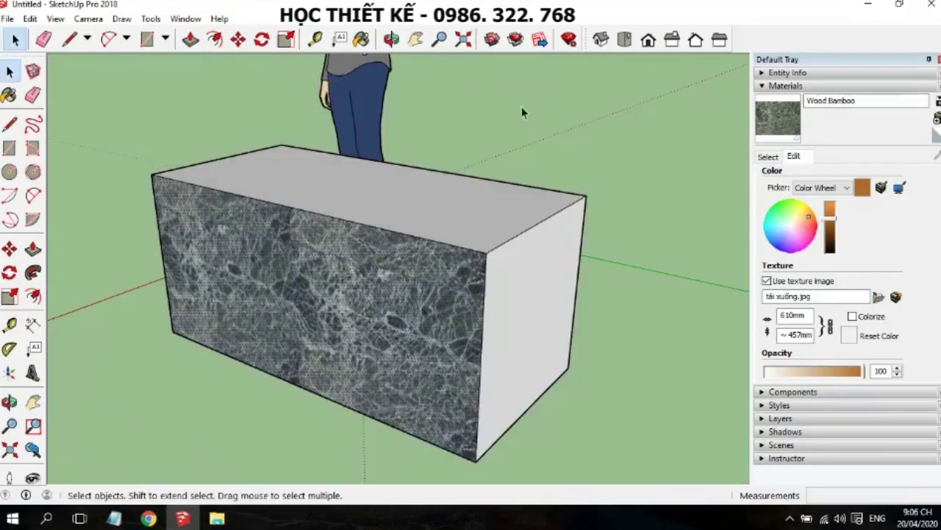
Orbit toward the box's right side and commit the marble texture placement
mouse_move(485, 349)
middle_mouse_down()
mouse_move(496, 358)
mouse_move(450, 357)
middle_mouse_up()
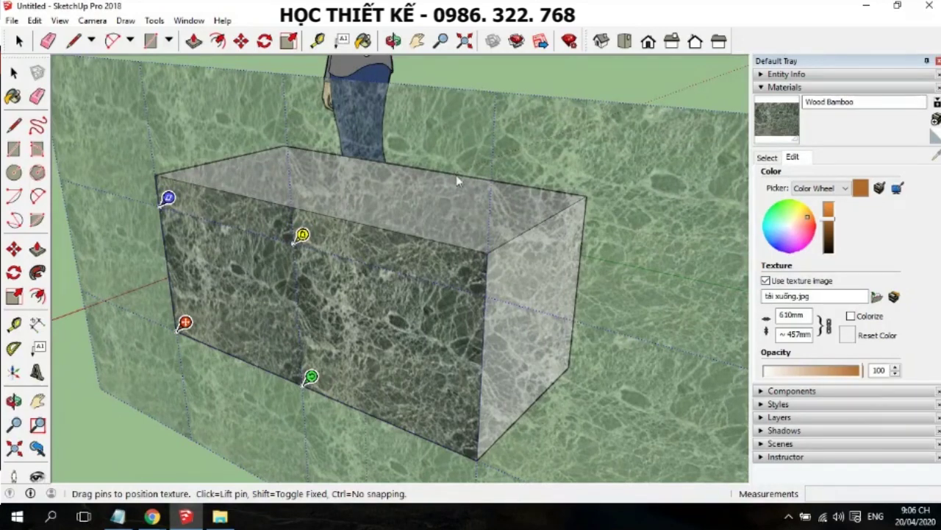
left_click(535, 84)
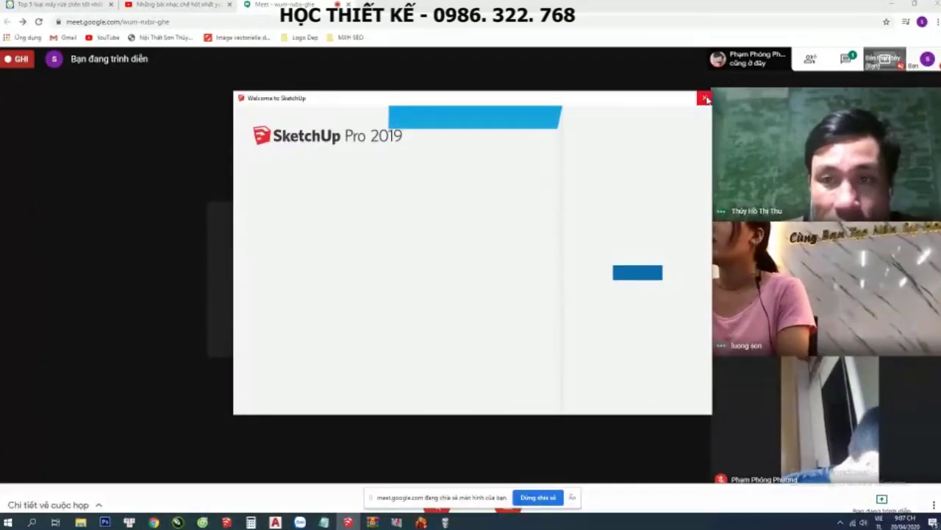
Close the SketchUp welcome window, minimize the meeting and chat windows, and relaunch SketchUp Pro 2018
left_click(705, 99)
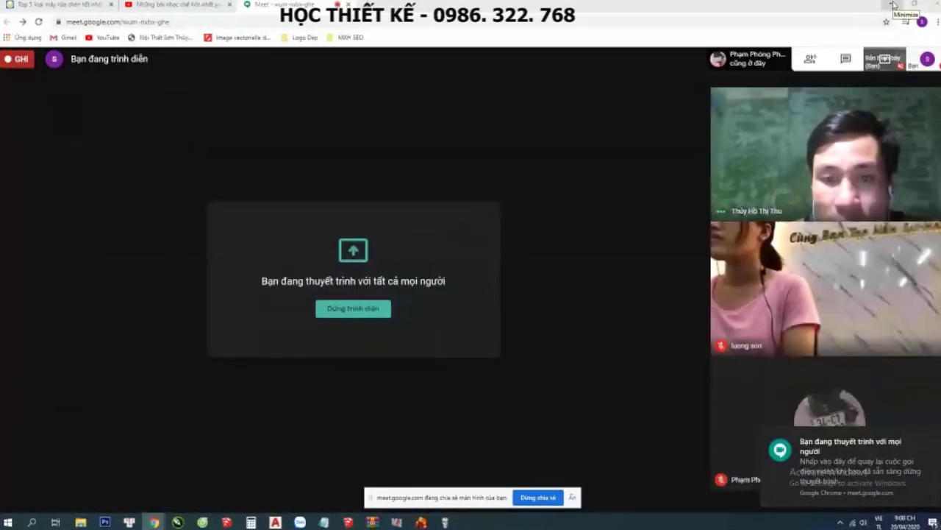
left_click(893, 5)
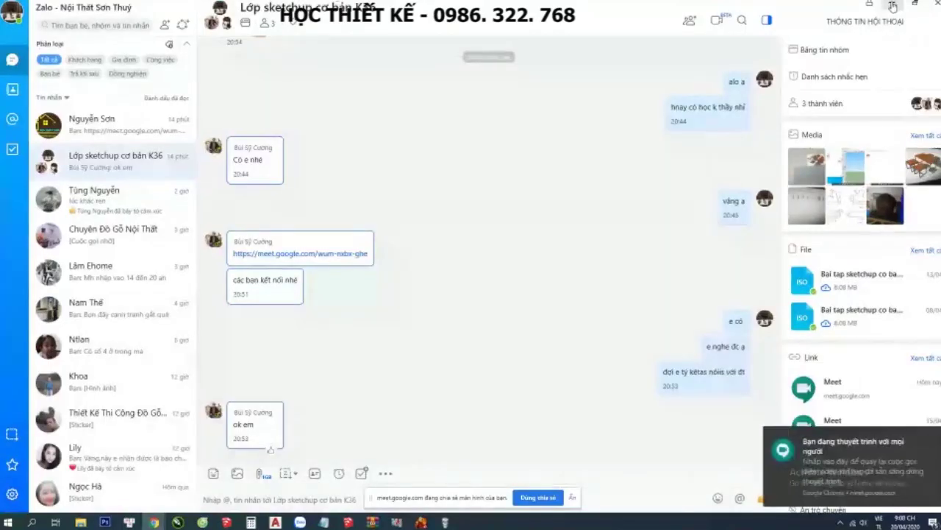
left_click(892, 5)
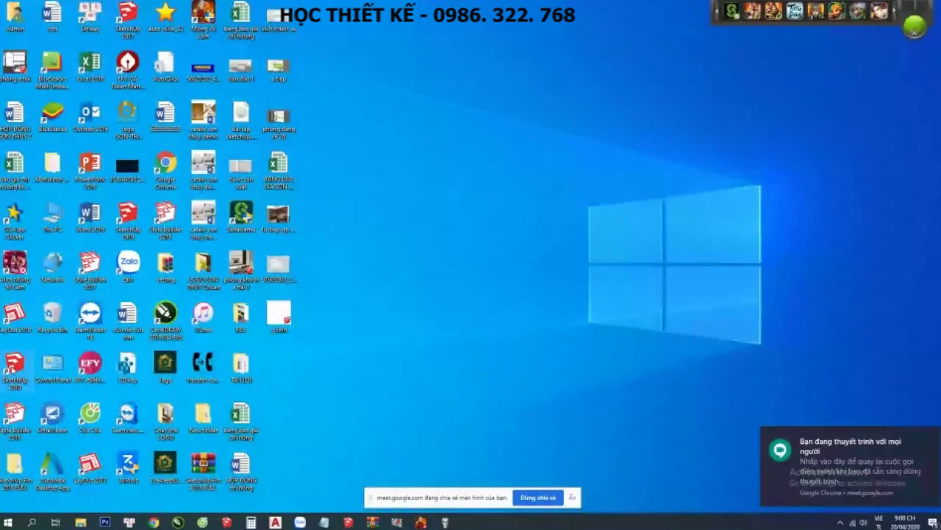
double_click(20, 367)
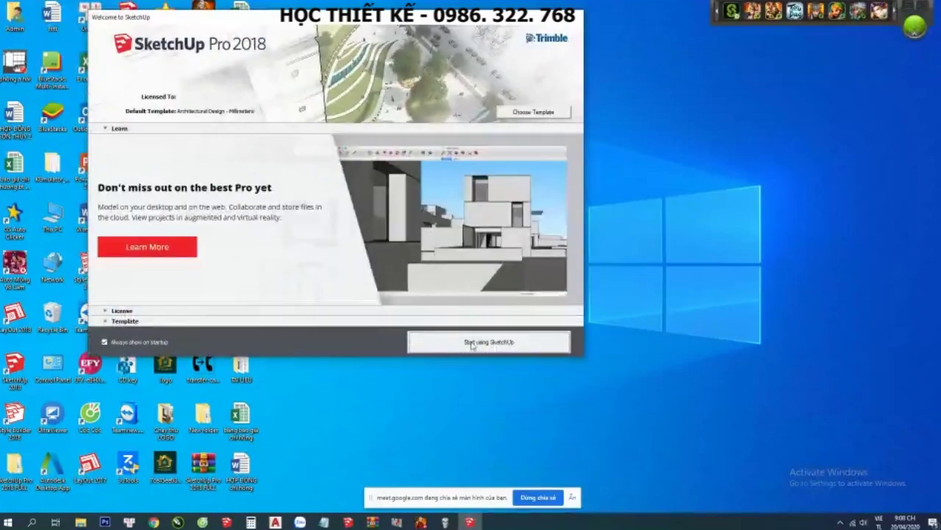
Start a new model and draw a rectangle on the ground beside the figure
left_click(472, 344)
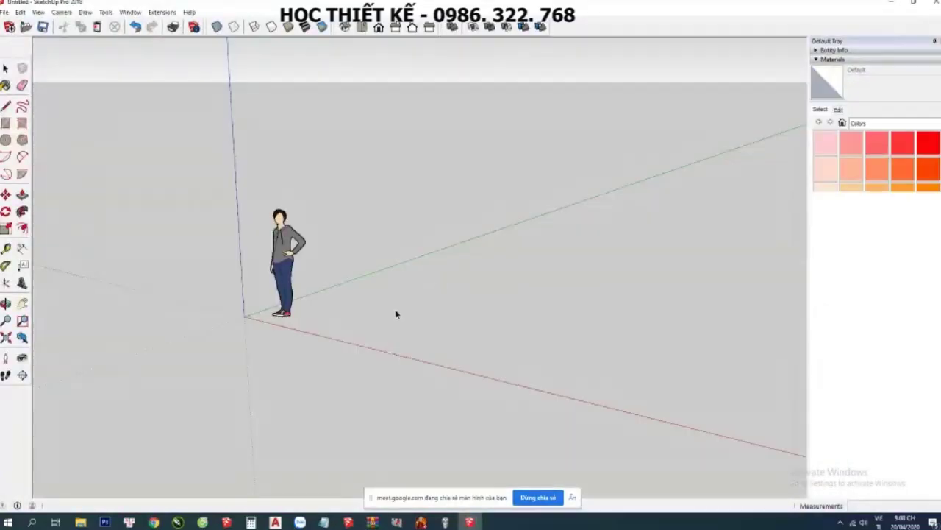
mouse_move(395, 314)
middle_mouse_down()
mouse_move(315, 330)
mouse_move(419, 342)
mouse_move(245, 341)
mouse_move(384, 324)
mouse_move(378, 333)
mouse_move(273, 309)
mouse_move(373, 367)
middle_mouse_up()
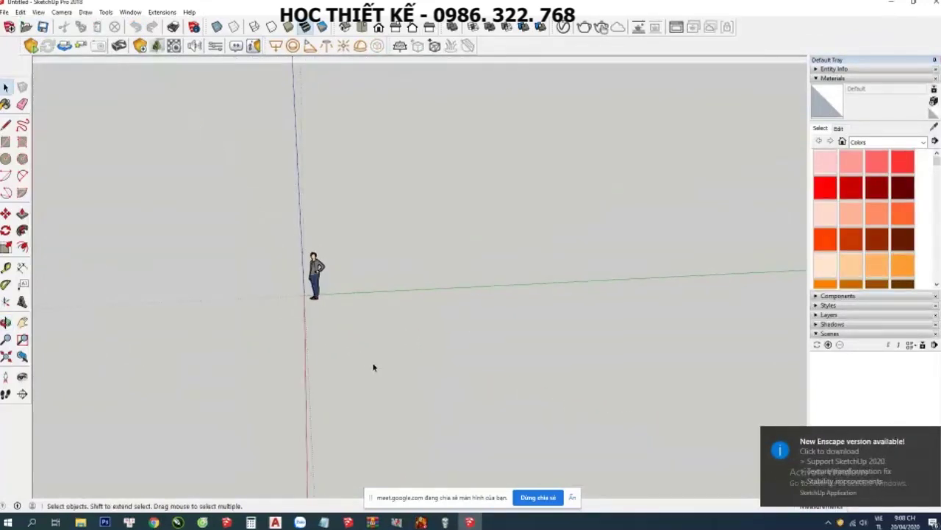
key("r")
left_click(355, 324)
left_click(609, 392)
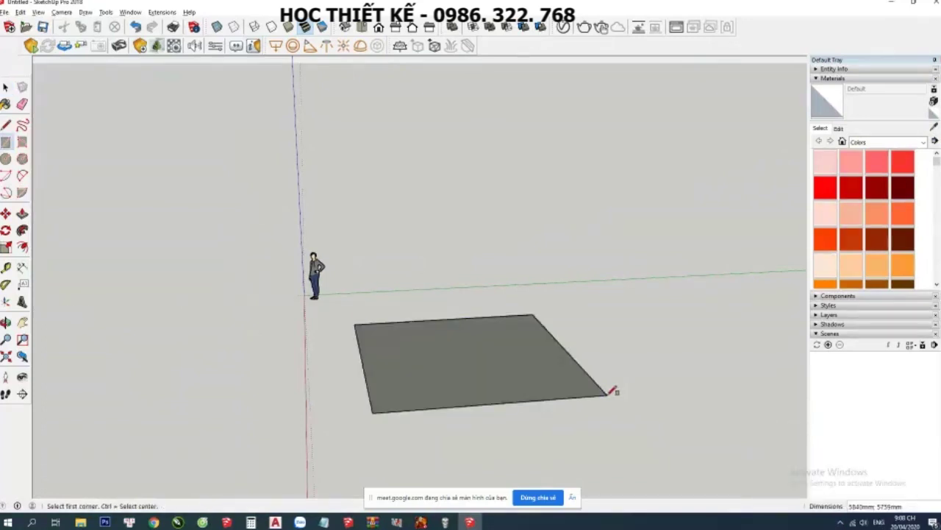
Push/pull the rectangle upward into a tall box
key("p")
left_click_drag(478, 374, 483, 220)
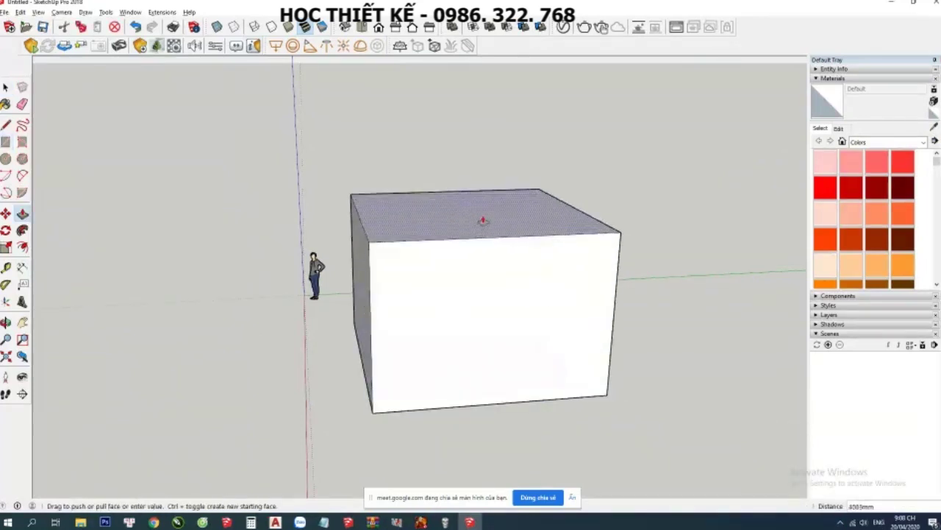
key("space")
scroll(563, 326, "down", 3)
scroll(584, 336, "up", 3)
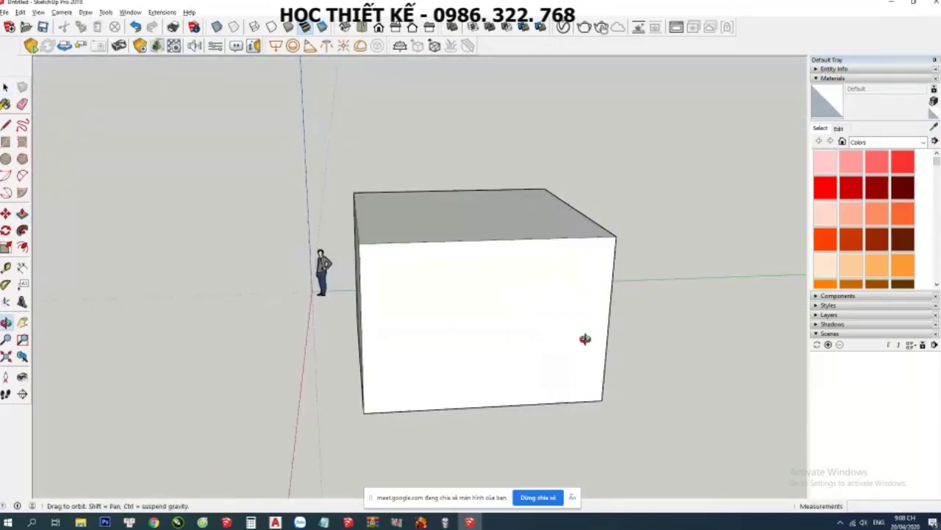
mouse_move(153, 522)
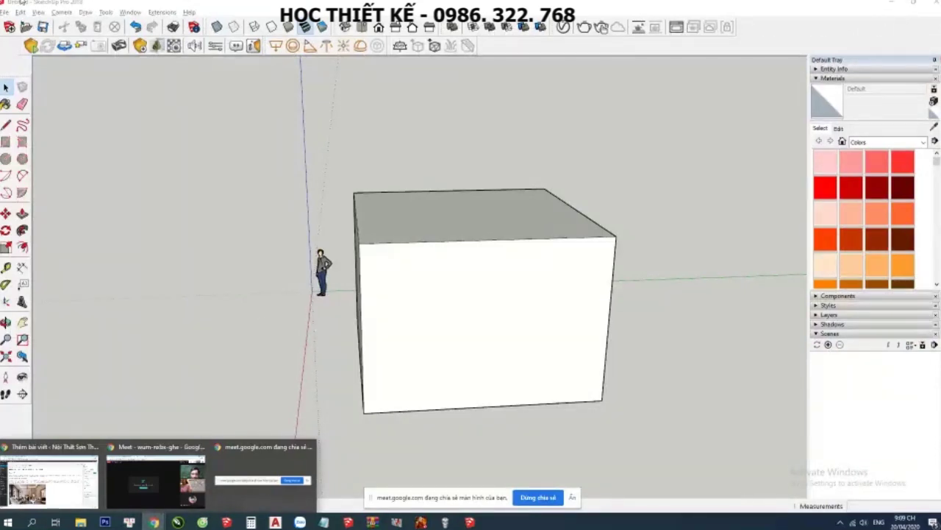
Bring up the Import dialog for model files
left_click(5, 13)
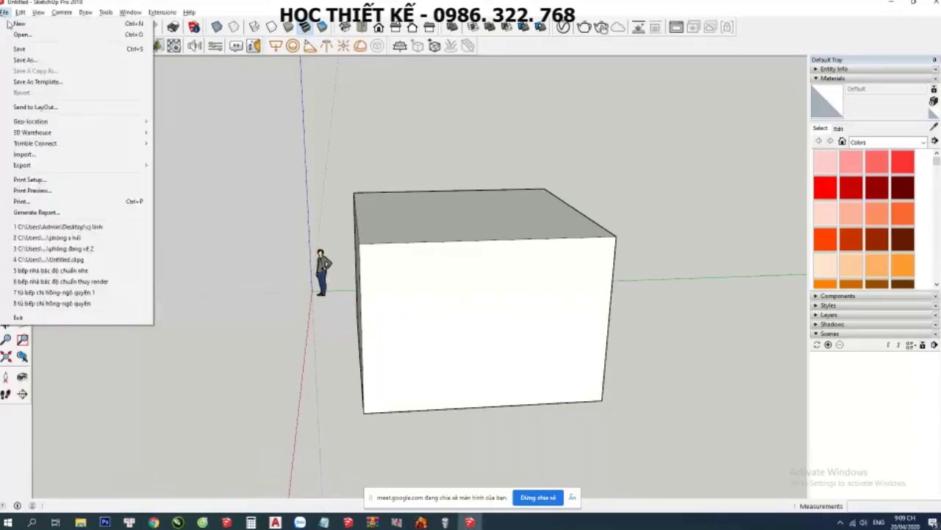
left_click(24, 154)
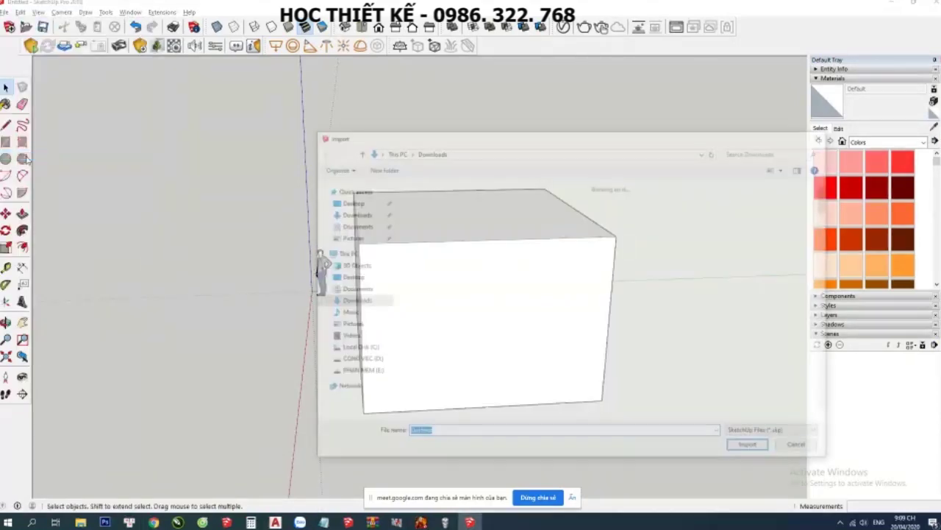
scroll(556, 372, "down", 5)
scroll(564, 336, "down", 5)
scroll(564, 337, "down", 2)
scroll(564, 338, "up", 2)
scroll(564, 336, "down", 1)
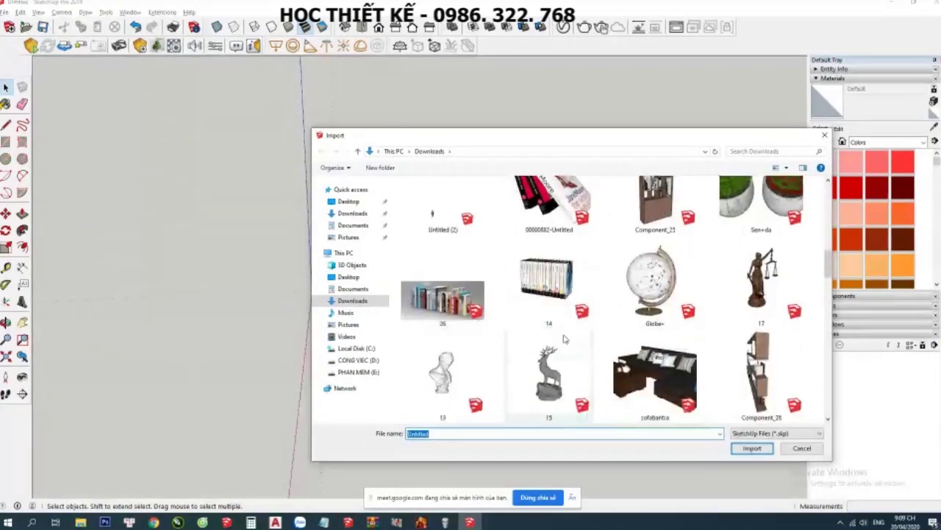
scroll(564, 338, "down", 3)
scroll(564, 338, "down", 3)
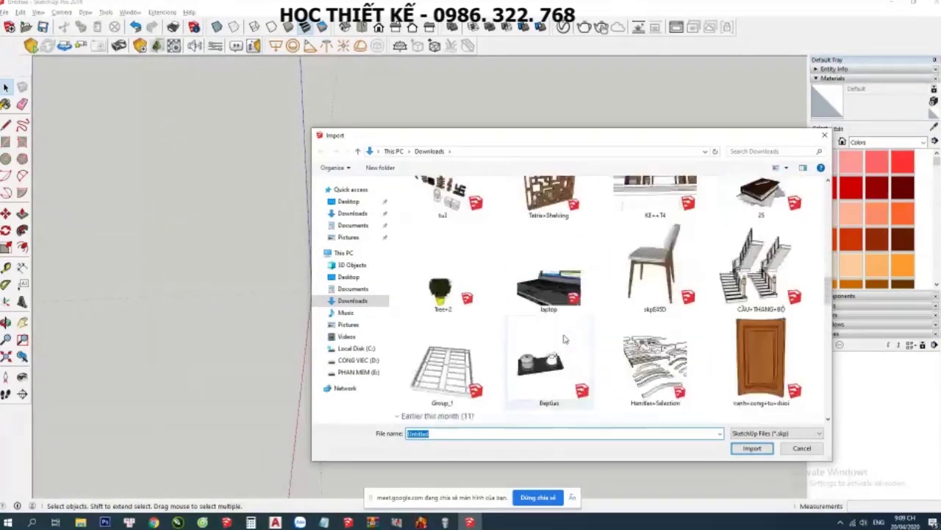
scroll(564, 339, "down", 5)
scroll(564, 338, "down", 2)
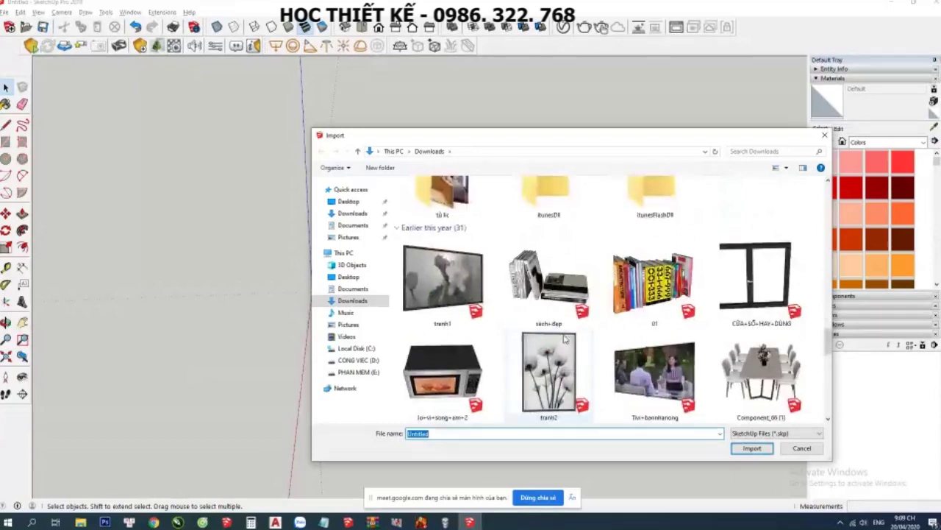
scroll(564, 337, "up", 3)
Import Component_22 from the vật liệu folder on CONG VIEC (D:) and place it beside the box
double_click(441, 346)
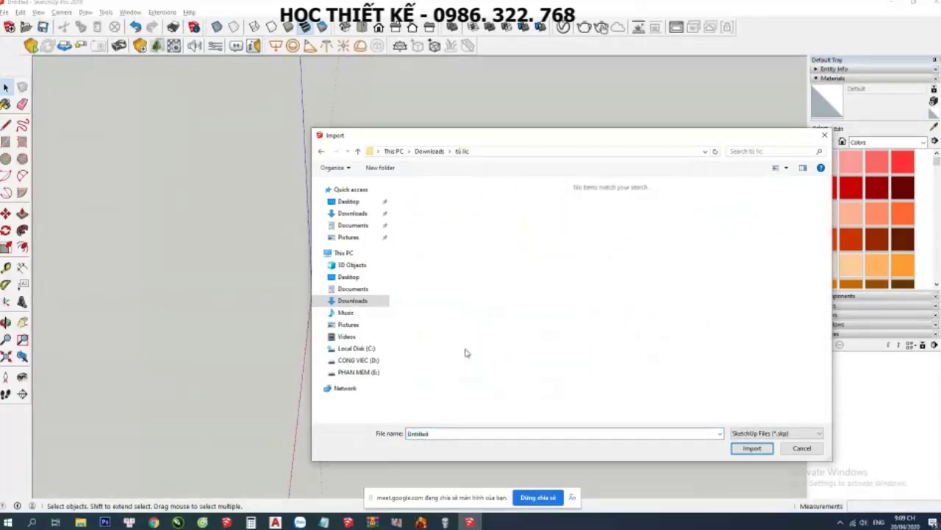
left_click(348, 201)
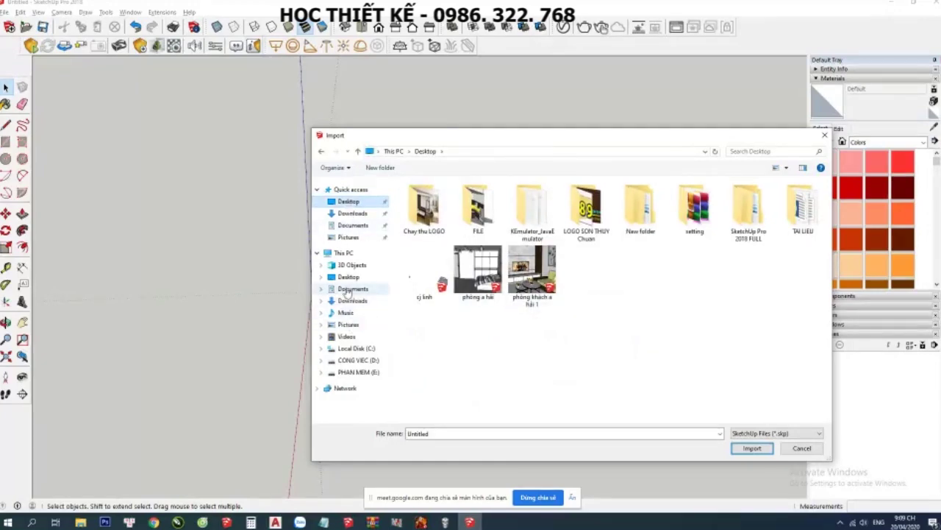
left_click(344, 360)
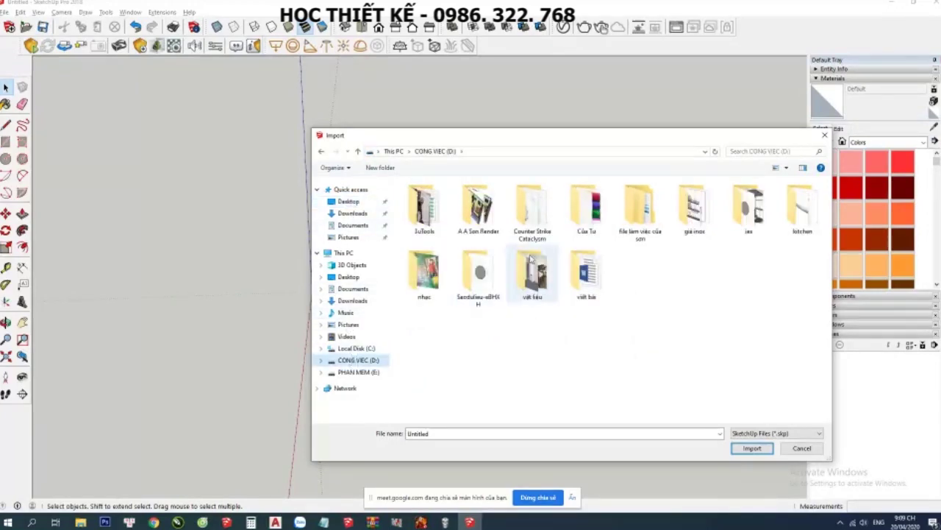
double_click(534, 287)
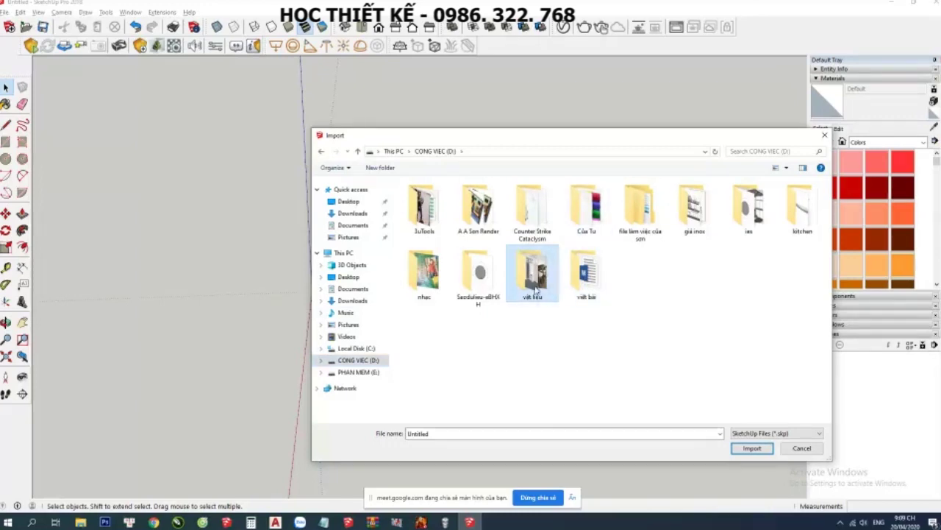
left_click(586, 278)
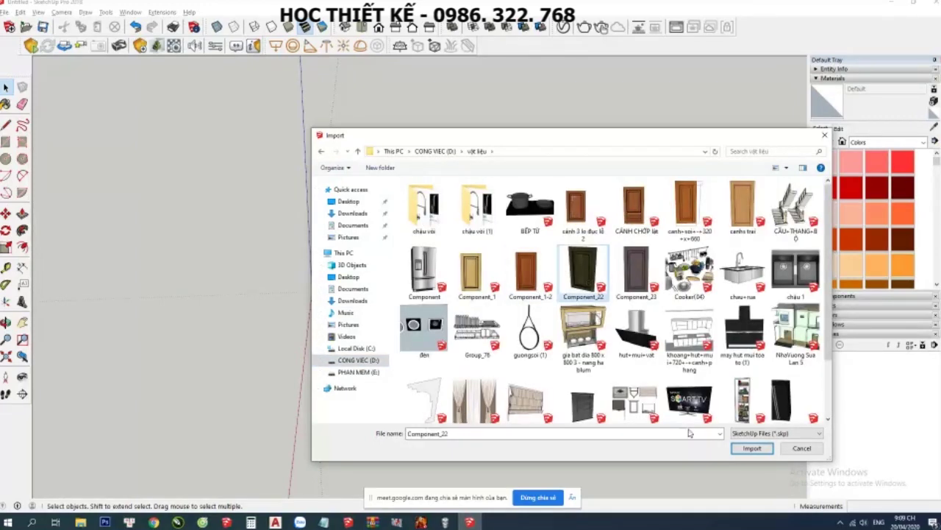
left_click(746, 450)
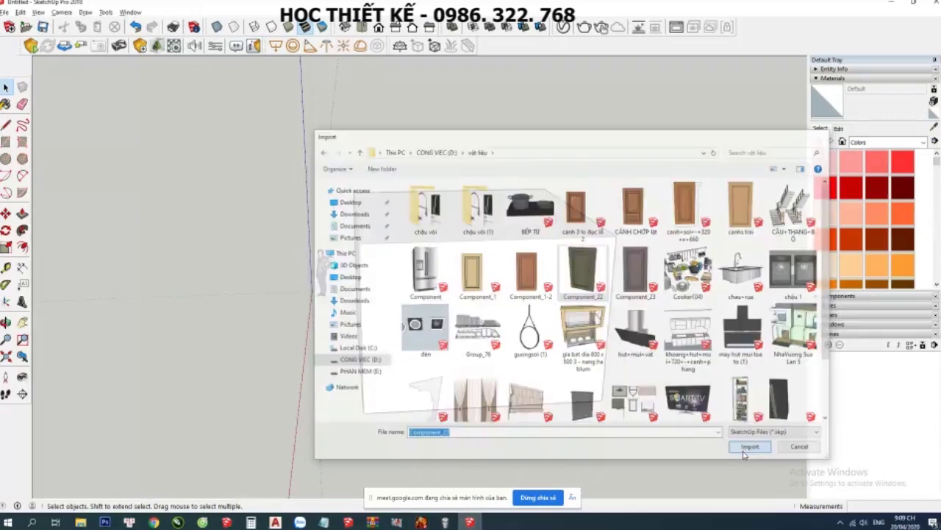
left_click(654, 379)
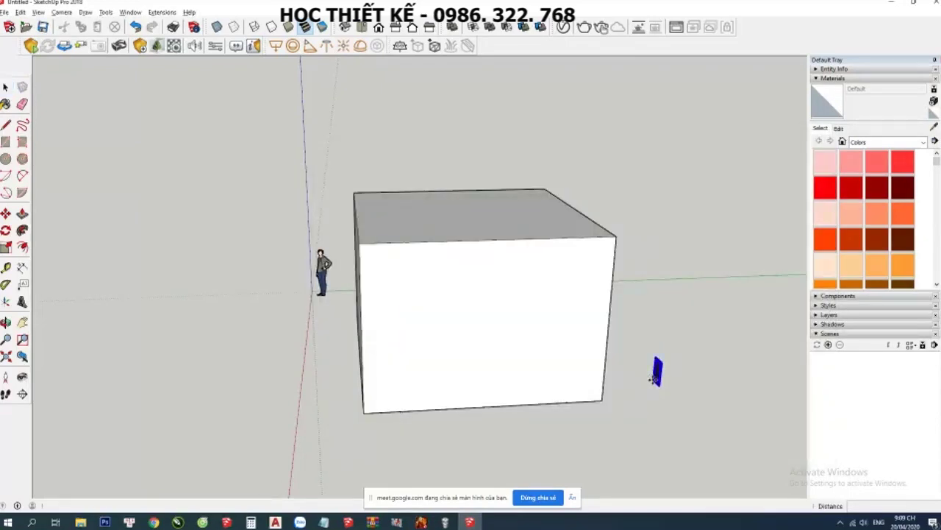
Undo the Component_22 placement, leaving only the white box
key("space")
scroll(658, 379, "up", 3)
scroll(659, 377, "up", 1)
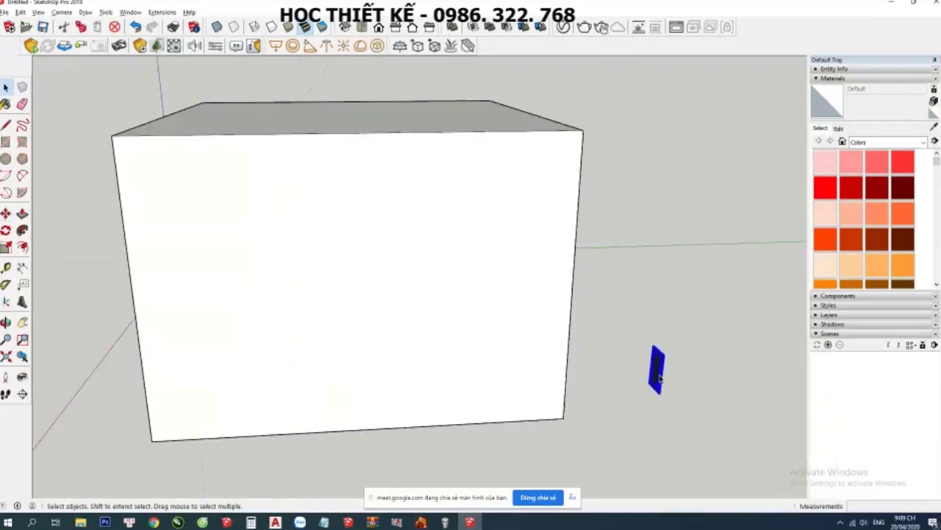
scroll(660, 377, "down", 2)
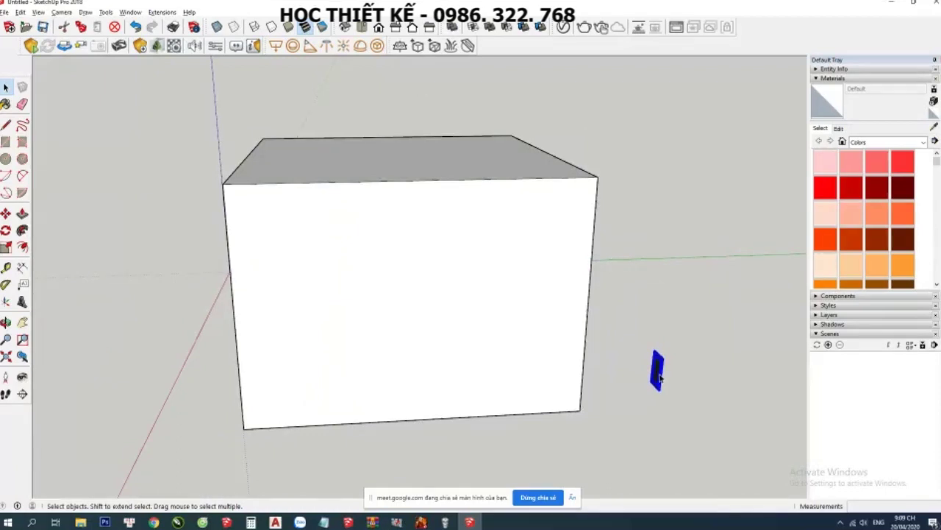
key("ctrl+z")
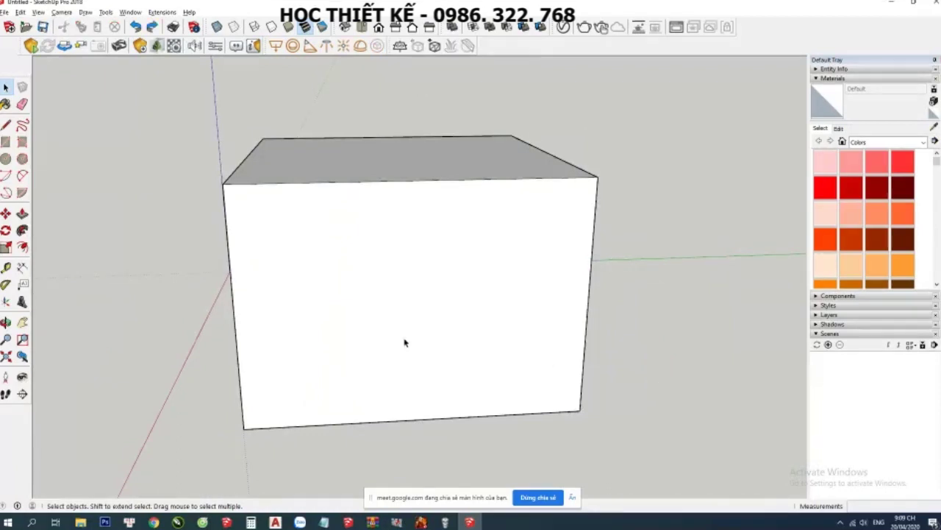
scroll(404, 342, "down", 1)
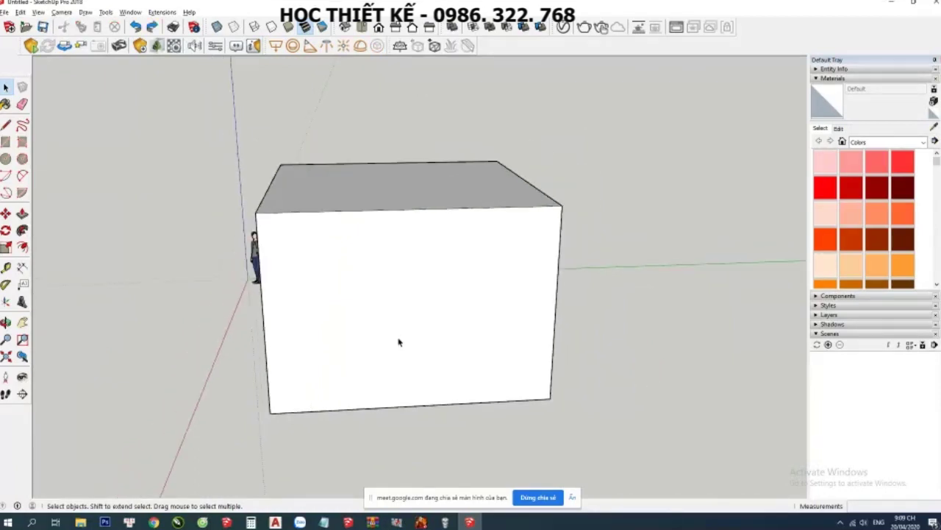
Select the box's front face
left_click(5, 12)
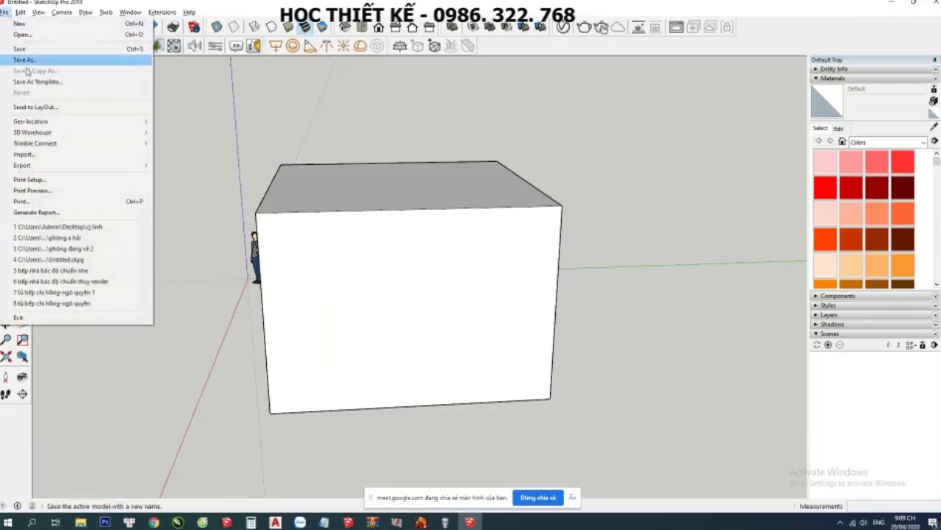
left_click(309, 267)
left_click(308, 267)
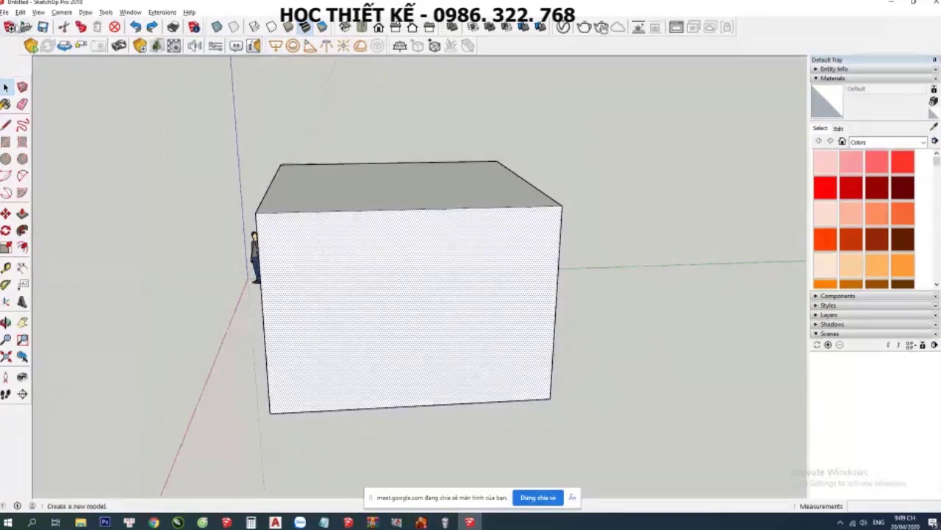
left_click(4, 13)
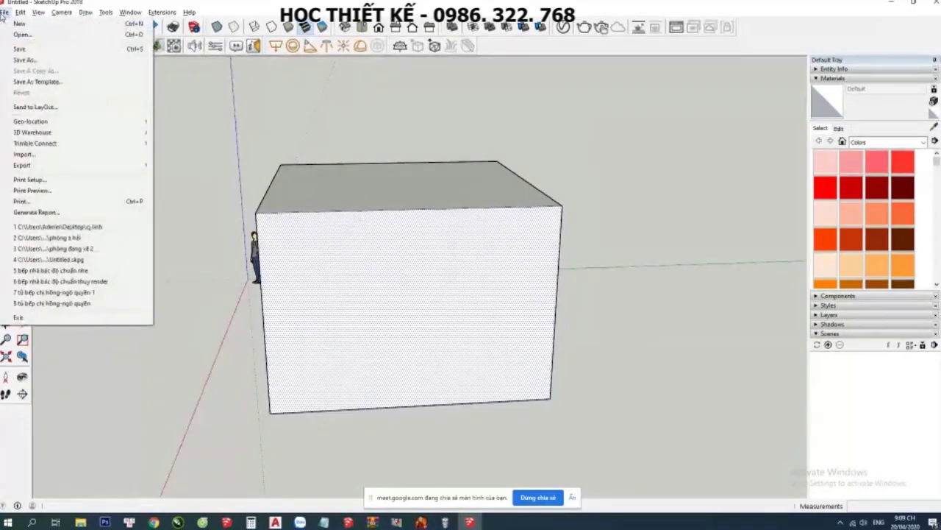
left_click(261, 106)
Paint the box's front face dark red with Color A08 and orbit to check it
left_click(261, 105)
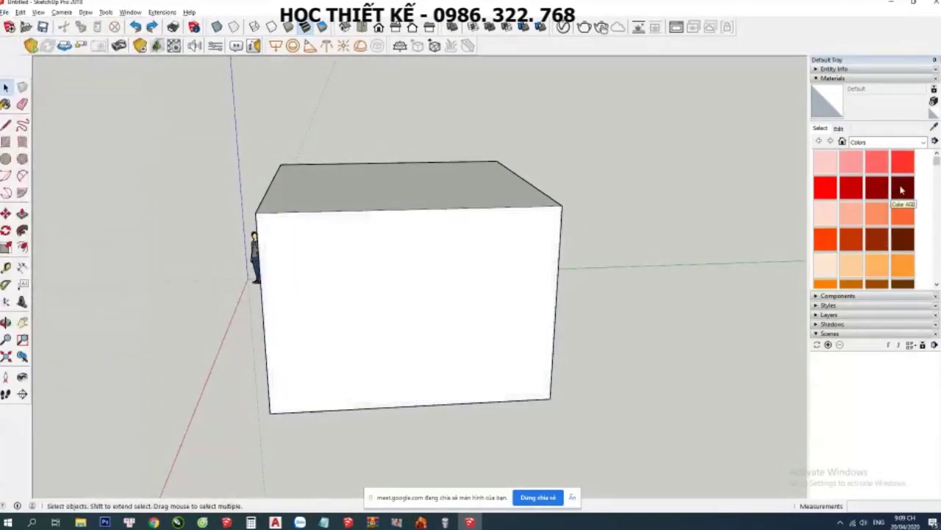
left_click(903, 188)
left_click(432, 313)
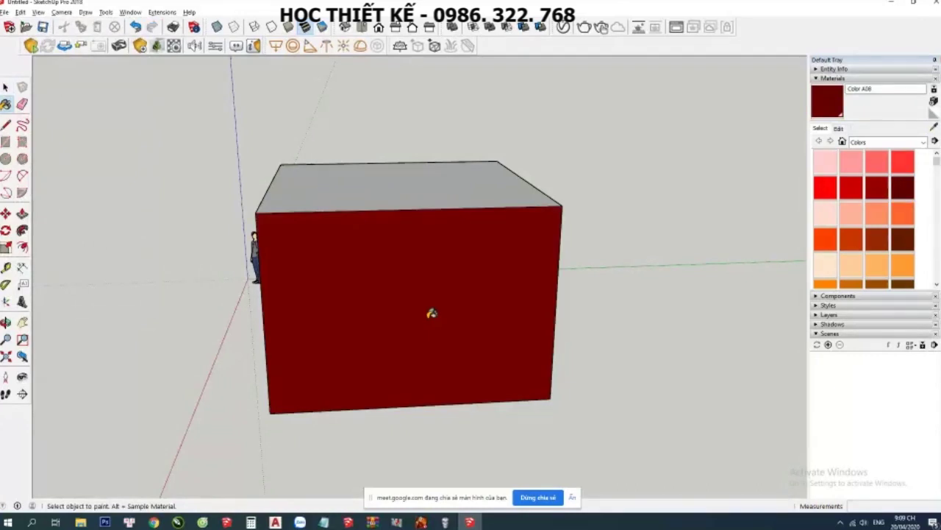
scroll(432, 313, "down", 1)
mouse_move(433, 344)
middle_mouse_down()
mouse_move(422, 309)
mouse_move(422, 330)
middle_mouse_up()
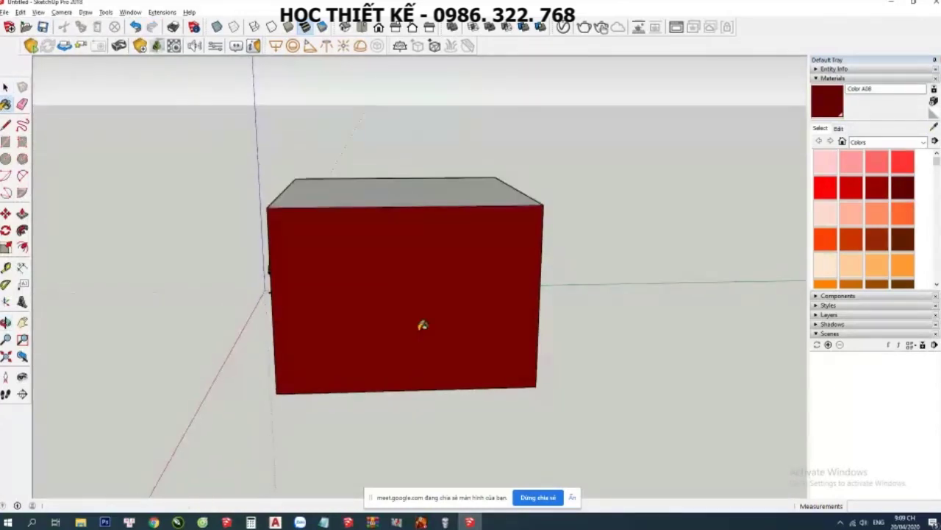
scroll(422, 315, "up", 1)
scroll(424, 309, "up", 1)
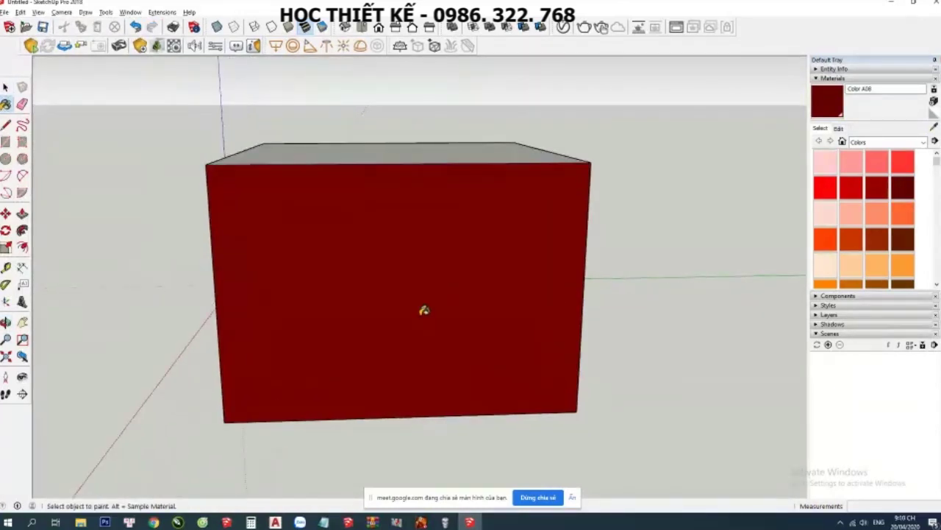
scroll(425, 310, "down", 1)
middle_click_drag(442, 313, 462, 309)
left_click(921, 142)
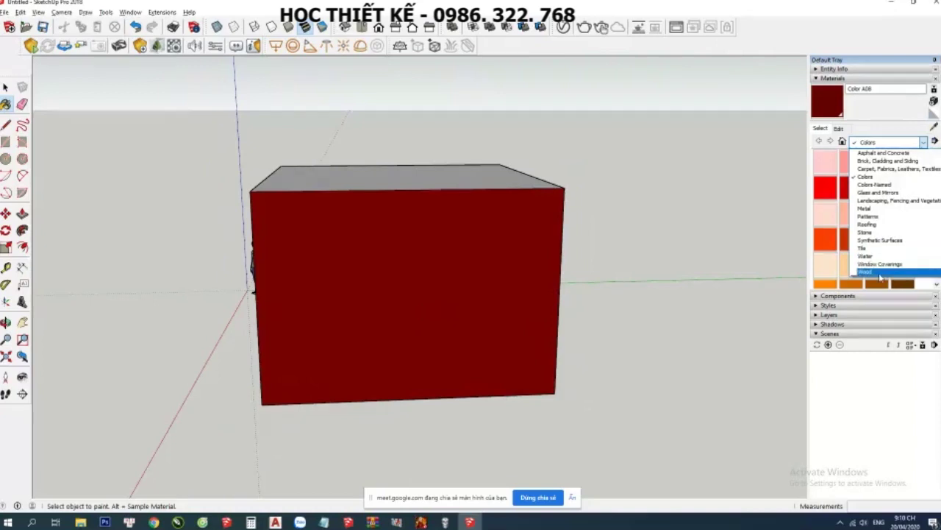
Paint the front face with Wood Lumber ButtJoined from the Wood library and view its texture settings
left_click(879, 272)
left_click(874, 192)
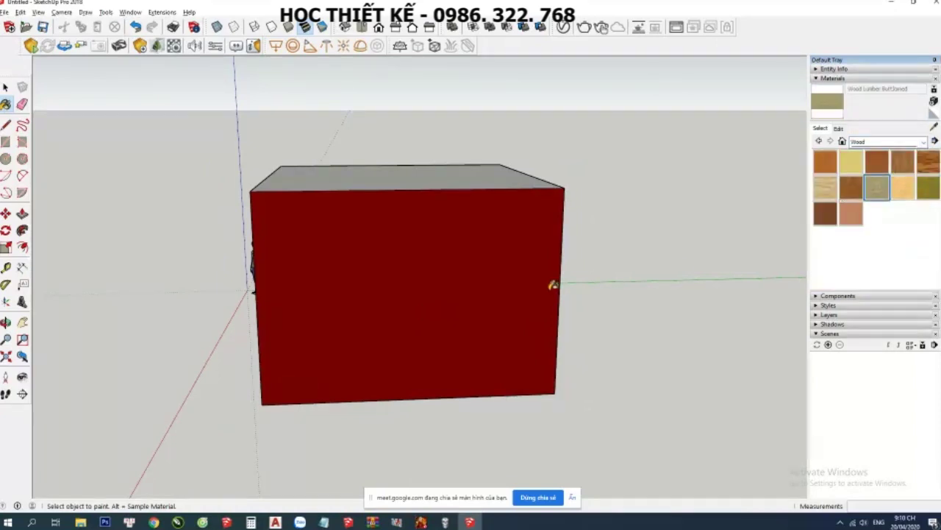
left_click(537, 285)
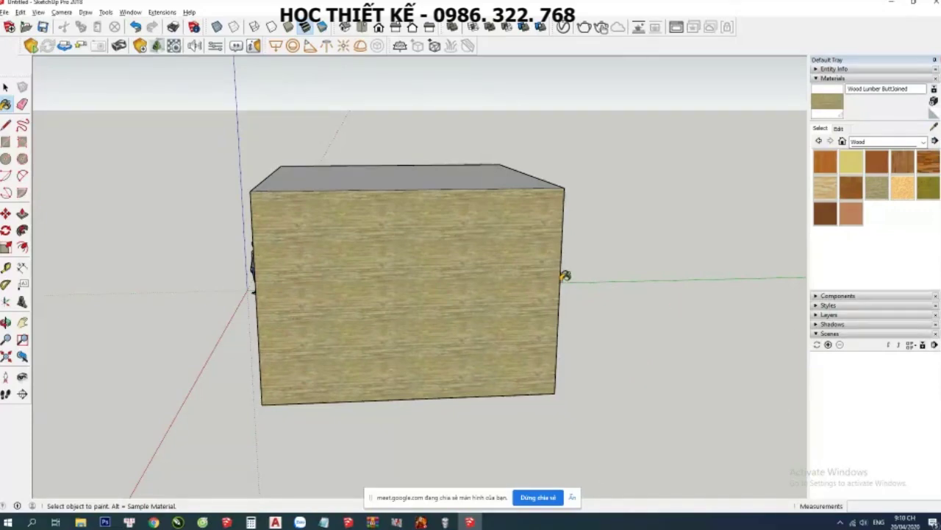
left_click(839, 129)
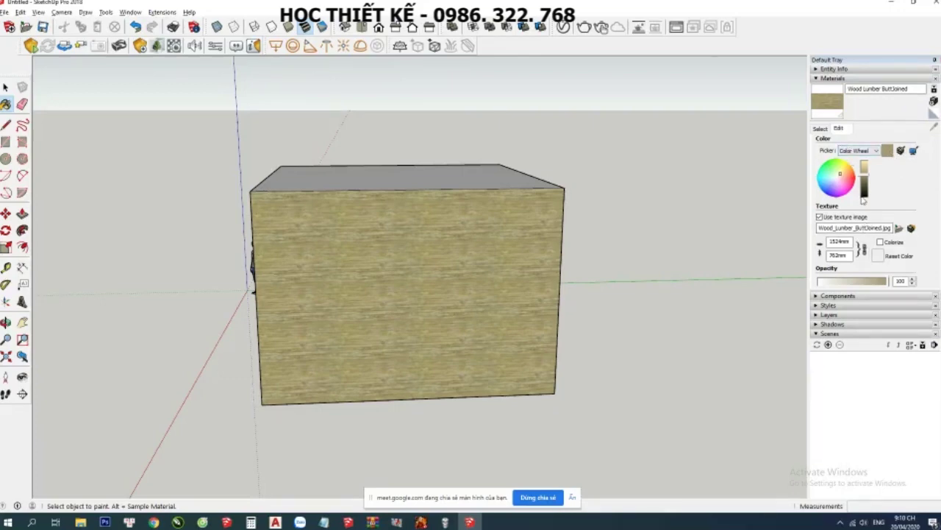
Replace the wood material's texture image with the second dark wood picture from Documents > map vân gỗ
left_click(899, 228)
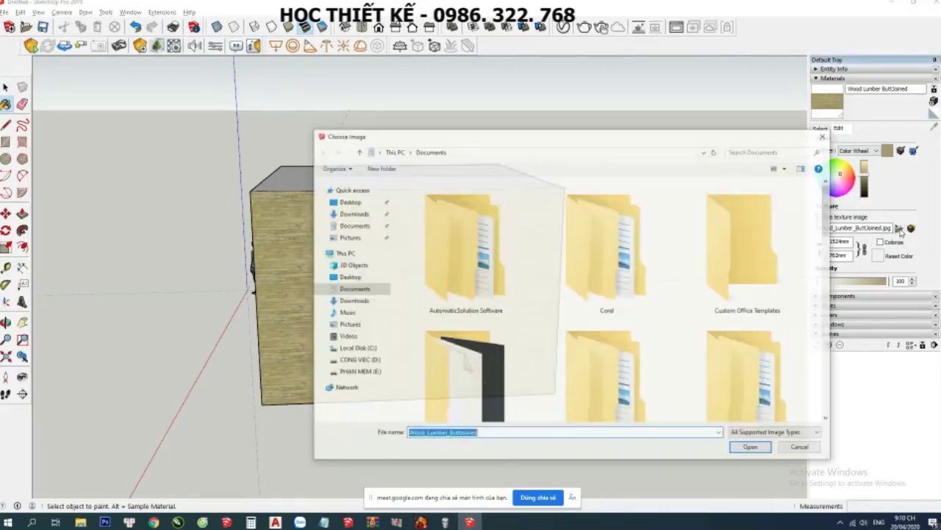
scroll(615, 304, "down", 2)
scroll(616, 304, "down", 5)
scroll(614, 305, "down", 5)
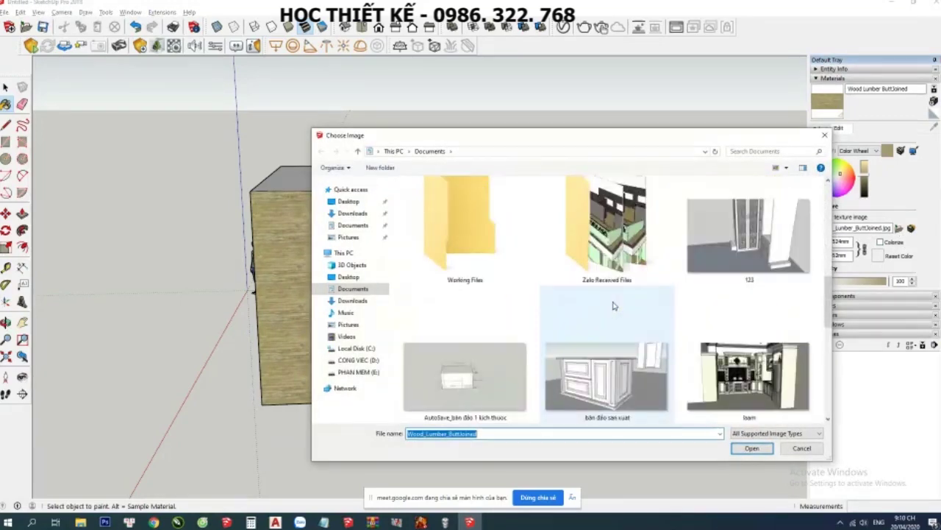
scroll(614, 306, "down", 3)
scroll(613, 305, "down", 5)
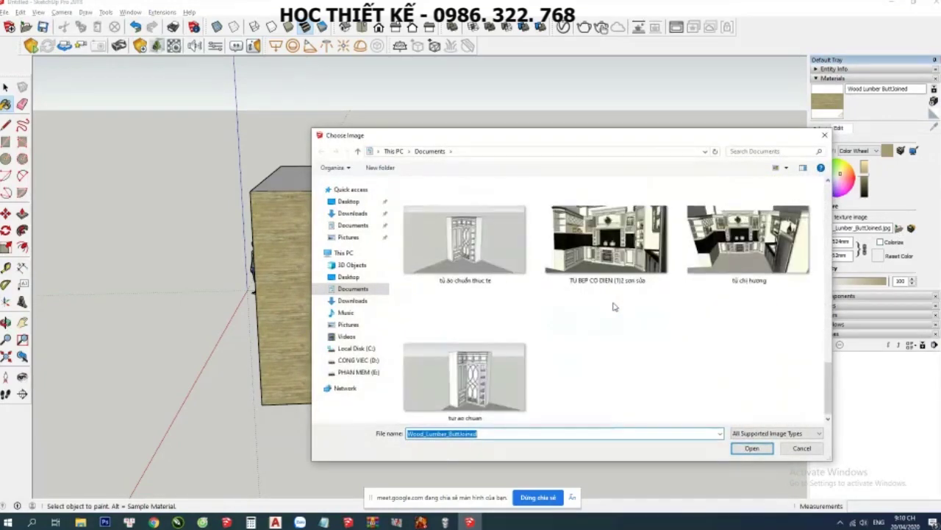
scroll(506, 313, "up", 10)
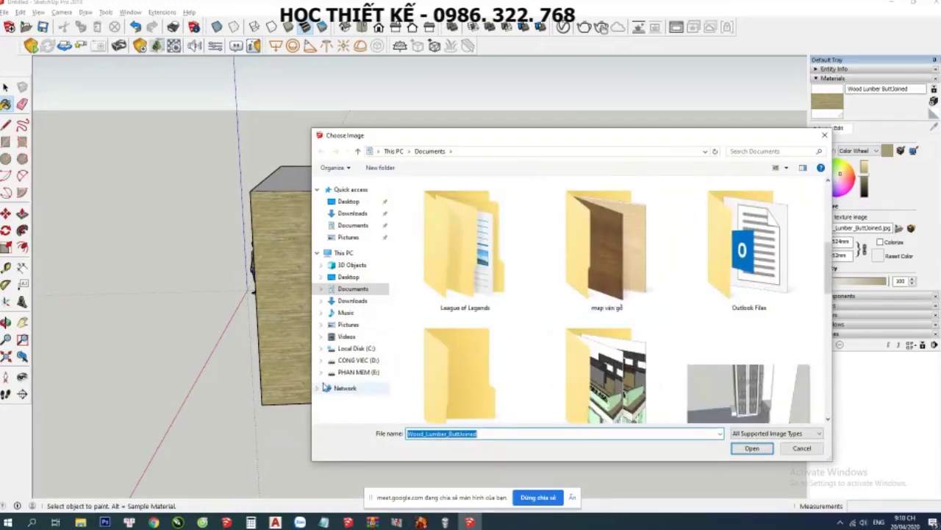
left_click(353, 362)
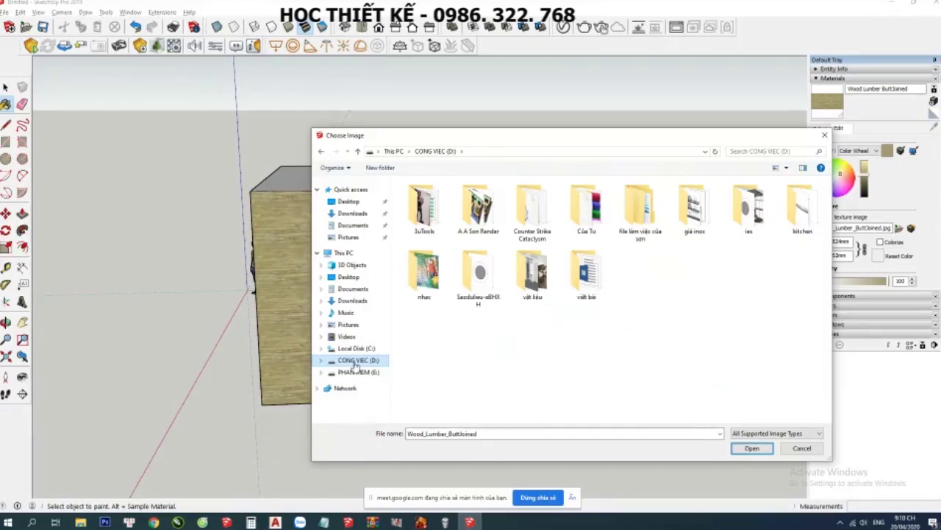
left_click(344, 225)
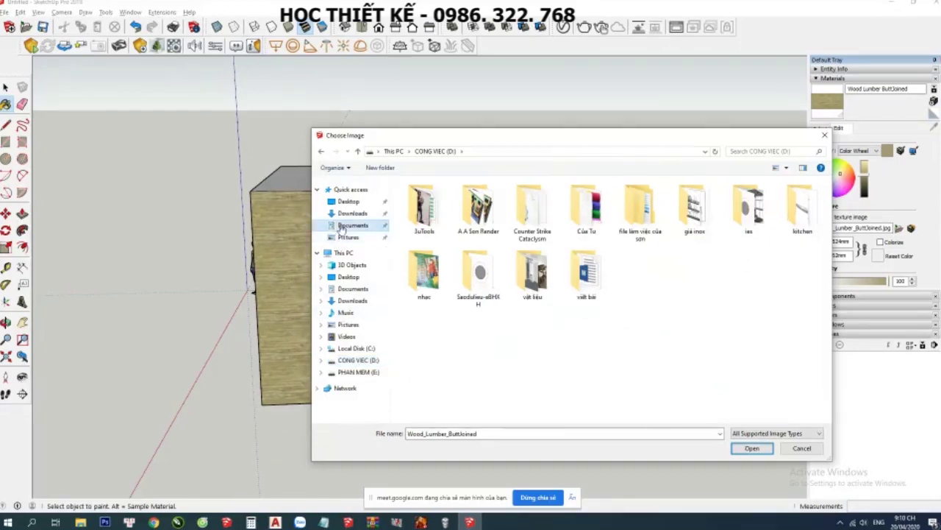
scroll(520, 313, "down", 1)
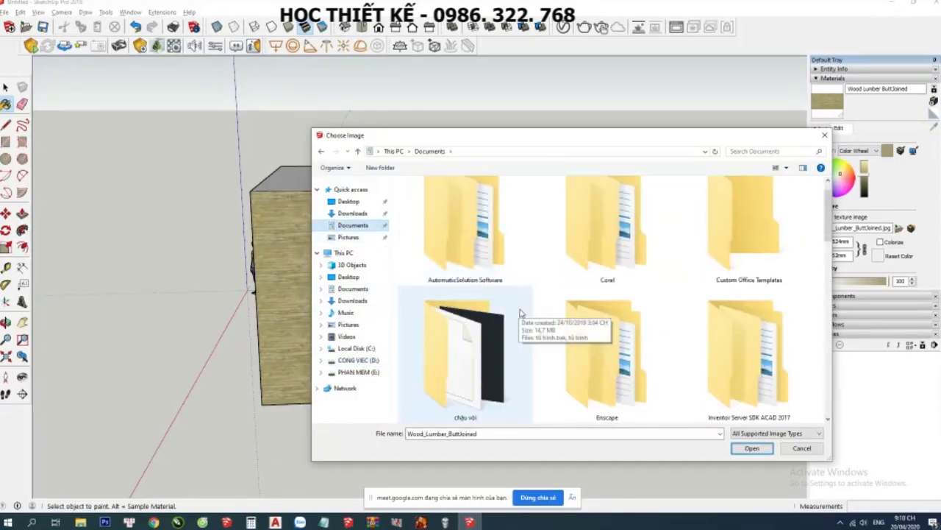
scroll(595, 277, "down", 3)
double_click(594, 272)
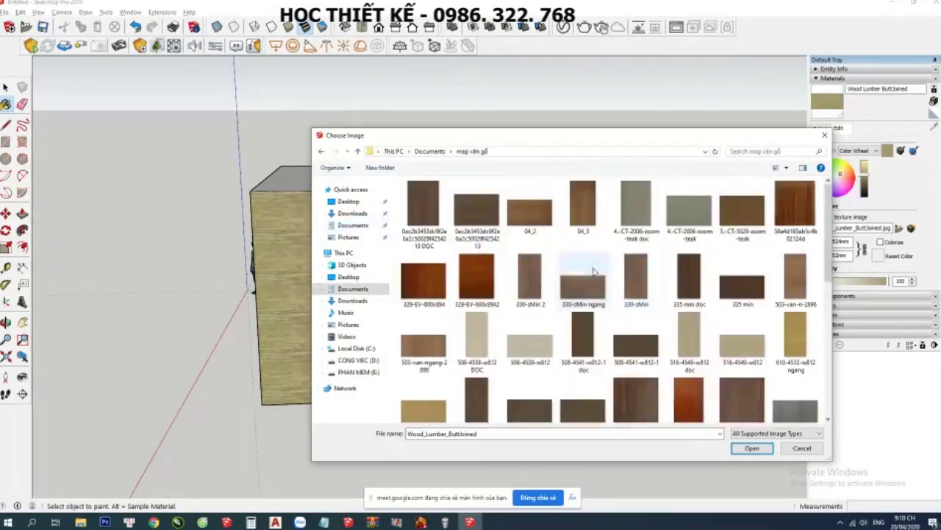
left_click(477, 212)
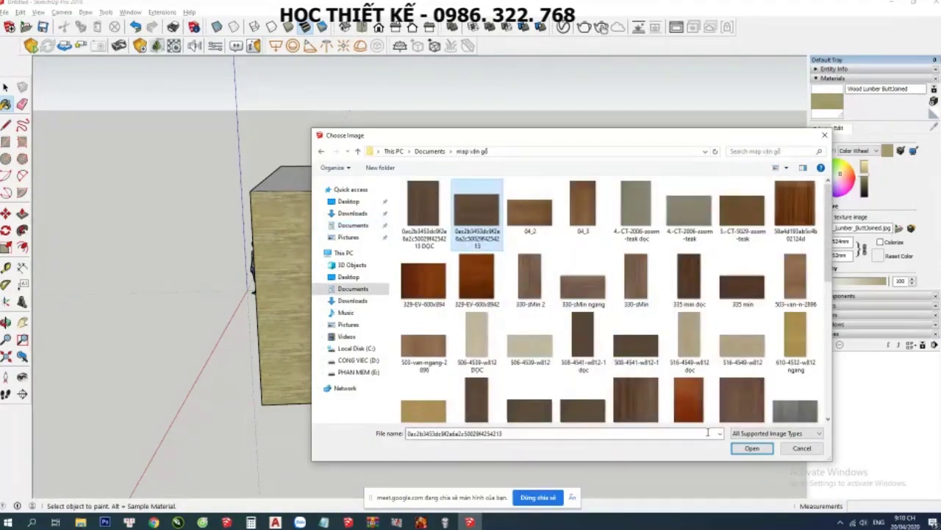
left_click(750, 448)
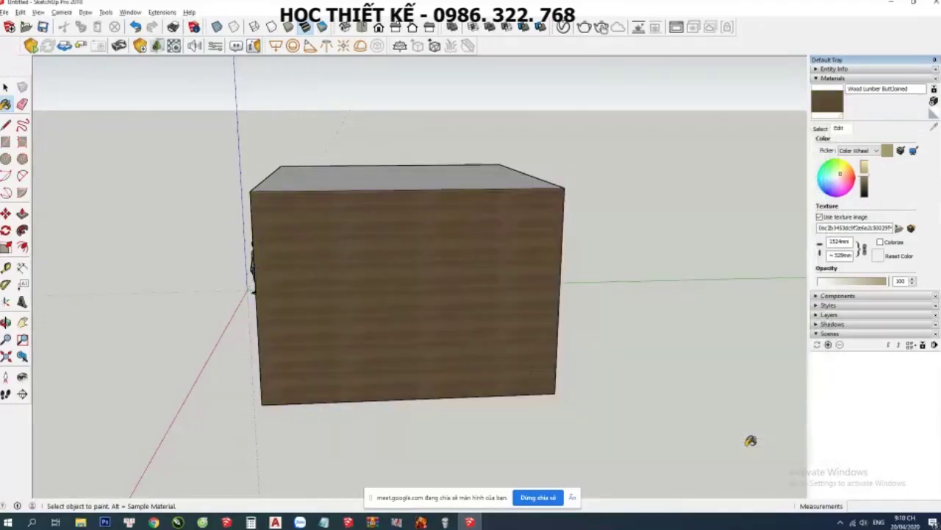
Orbit and zoom to view the wood-textured box head-on and from above
middle_click_drag(431, 313, 418, 299)
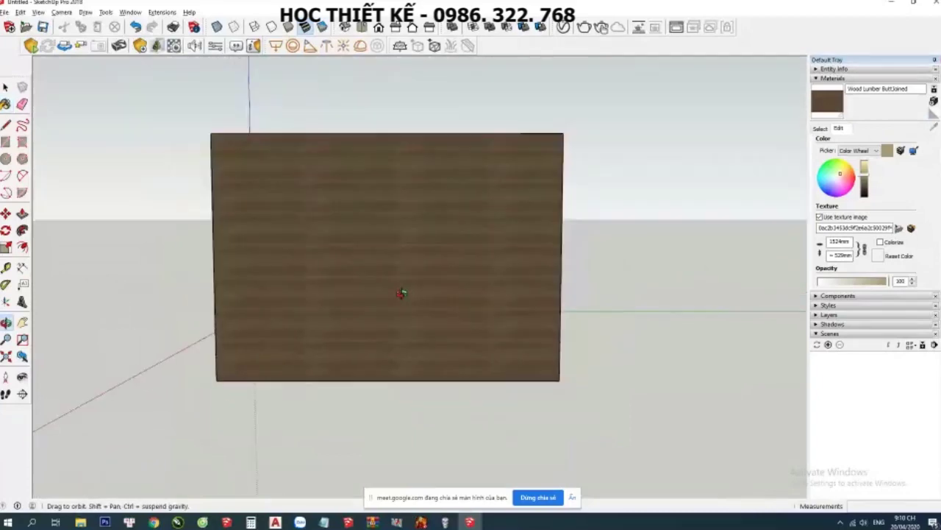
middle_click_drag(418, 300, 418, 332)
scroll(419, 338, "up", 2)
scroll(420, 335, "up", 2)
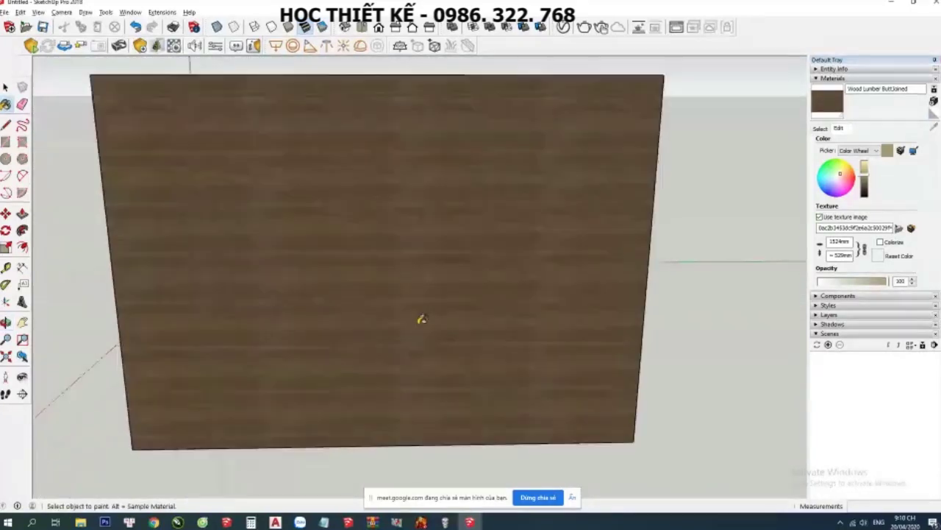
scroll(420, 324, "up", 2)
scroll(421, 321, "up", 2)
scroll(422, 318, "up", 1)
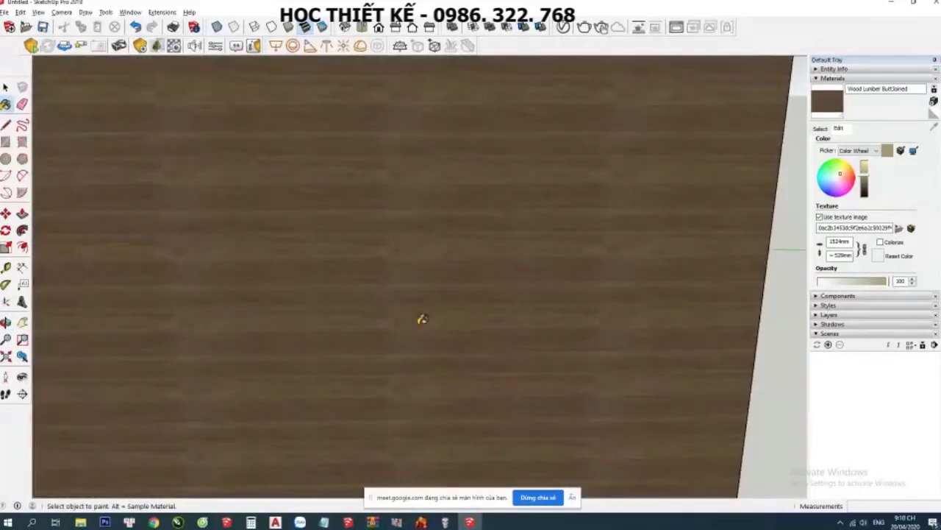
scroll(422, 319, "up", 2)
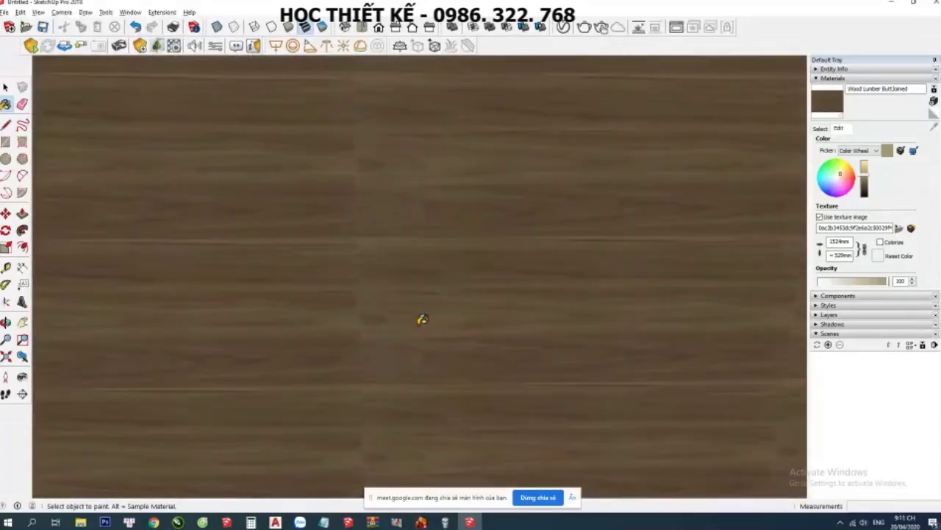
scroll(422, 319, "up", 1)
scroll(422, 318, "up", 1)
scroll(422, 319, "up", 1)
scroll(423, 319, "up", 1)
scroll(423, 319, "down", 2)
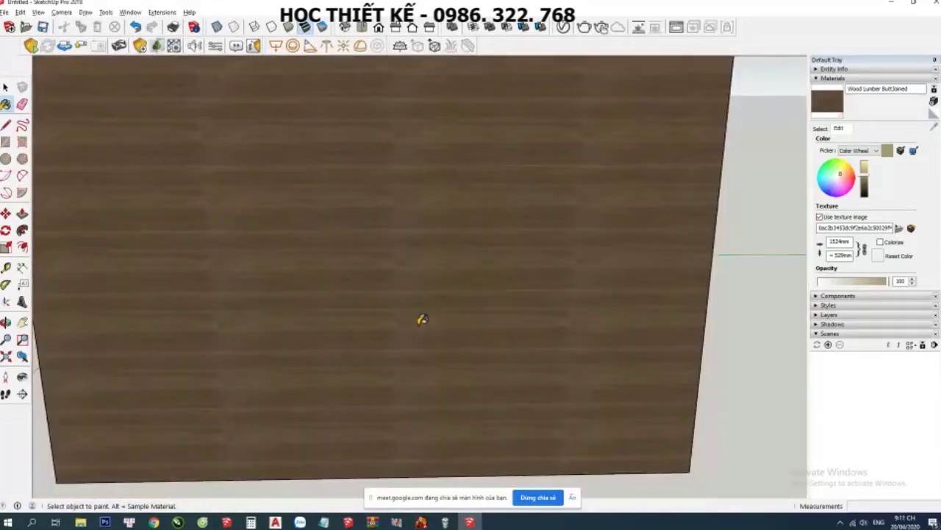
scroll(422, 319, "down", 2)
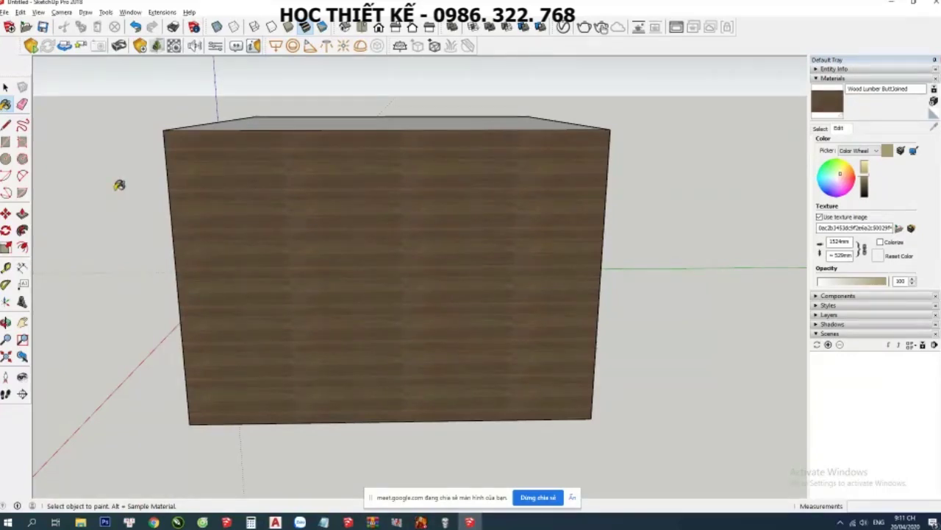
Select the box's wood front face and bring up its context menu
left_click(6, 88)
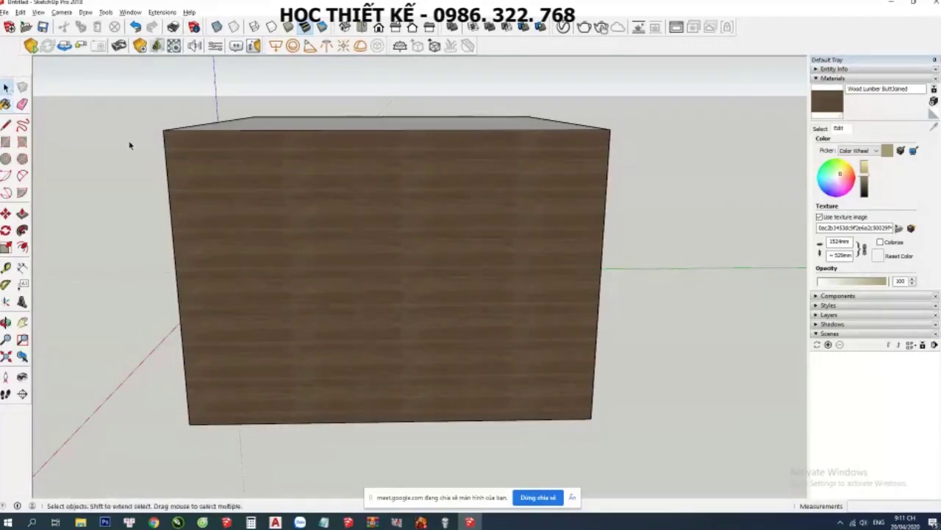
left_click(334, 260)
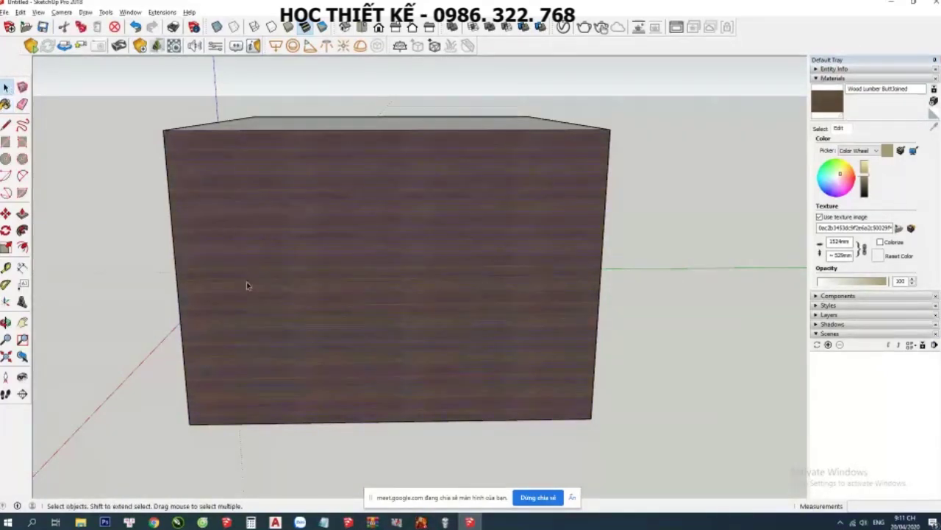
right_click(284, 298)
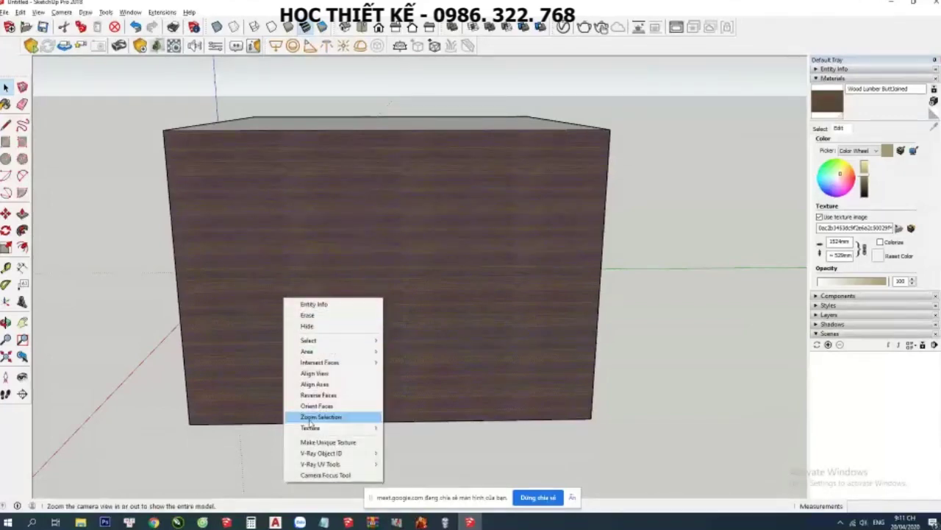
With Texture Position, pin the grain at the face's bottom-left corner and stretch it to the bottom-right corner
mouse_move(310, 427)
left_click(409, 429)
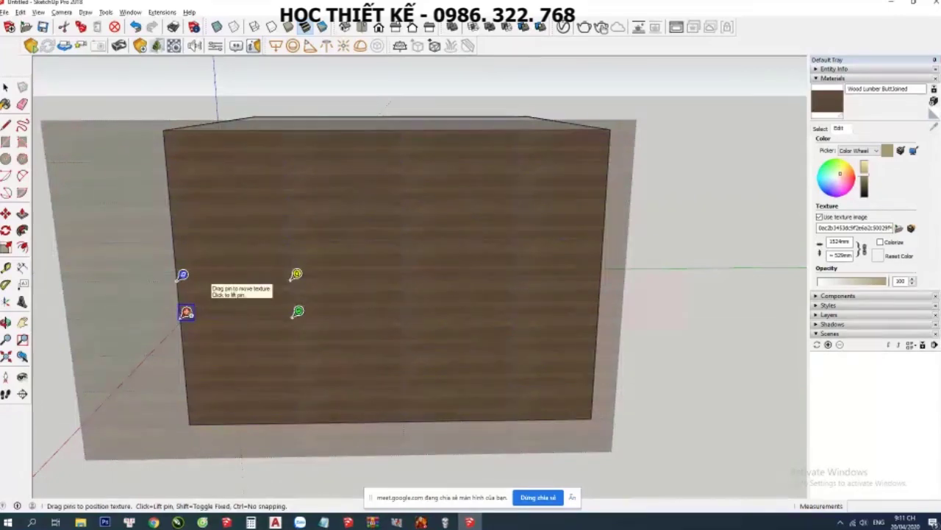
mouse_move(186, 312)
left_mouse_down()
mouse_move(219, 280)
mouse_move(235, 280)
mouse_move(182, 274)
mouse_move(233, 272)
mouse_move(238, 363)
mouse_move(238, 245)
left_mouse_up()
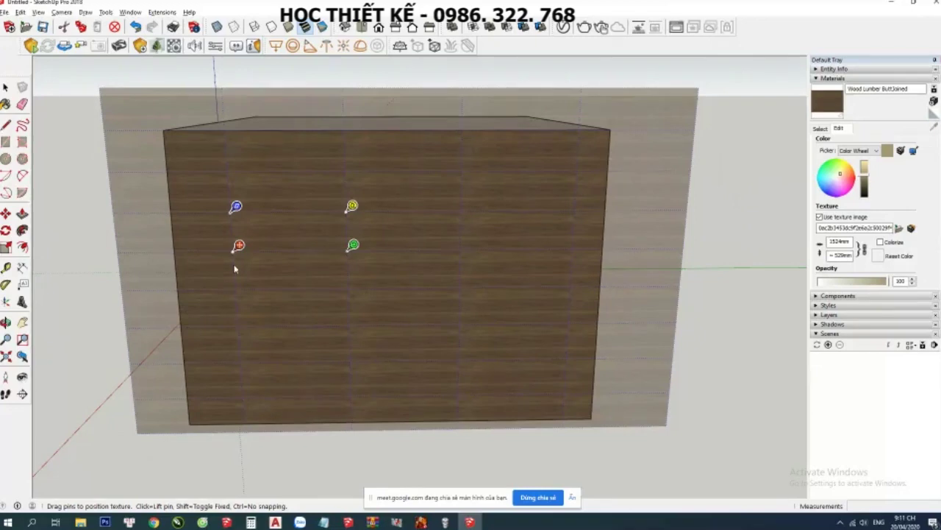
mouse_move(238, 245)
left_mouse_down()
mouse_move(210, 410)
mouse_move(196, 419)
left_mouse_up()
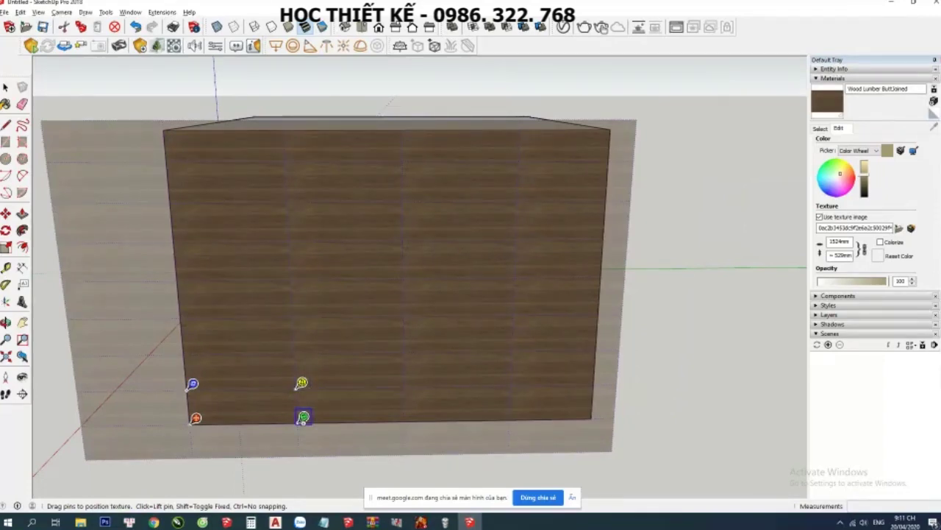
left_click_drag(302, 419, 598, 419)
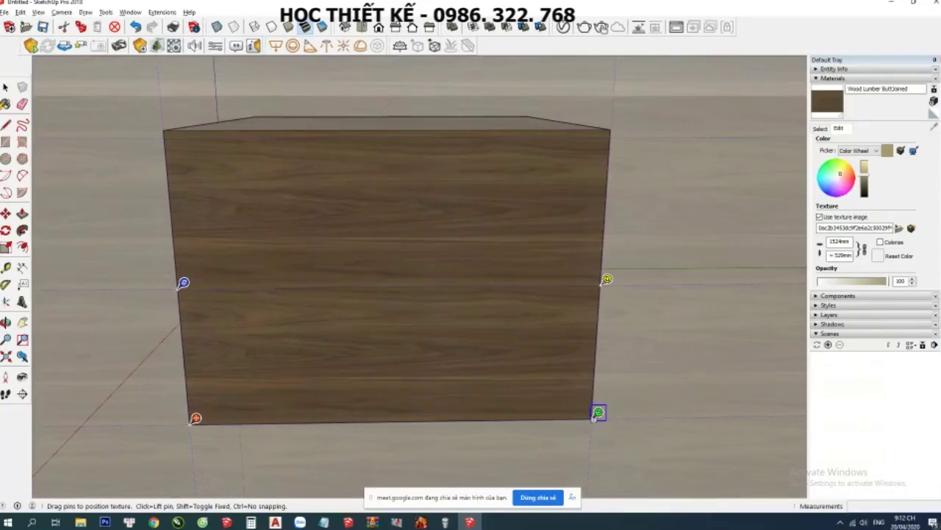
scroll(592, 418, "down", 2)
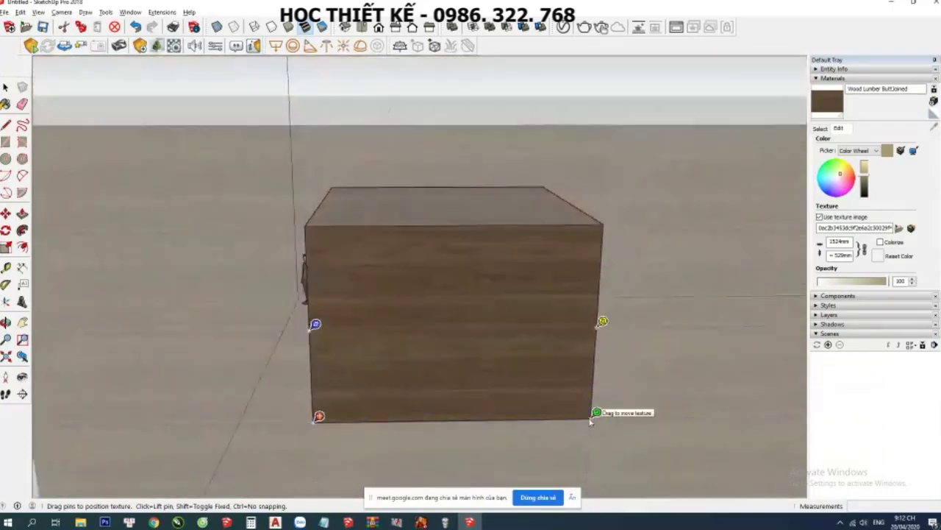
Exit texture positioning to commit the enlarged wood grain on the front face
scroll(592, 419, "down", 2)
scroll(532, 418, "down", 1)
scroll(531, 418, "down", 1)
middle_click_drag(532, 443, 504, 421)
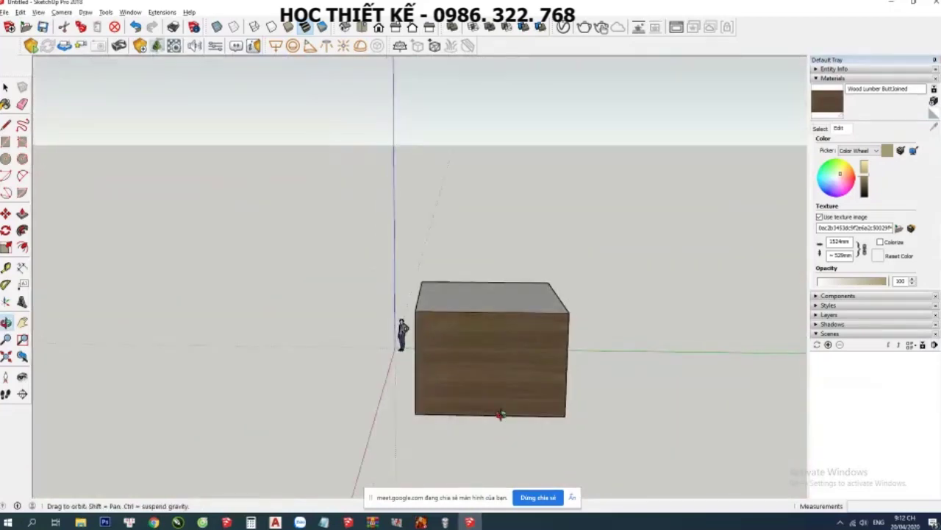
left_click(632, 270)
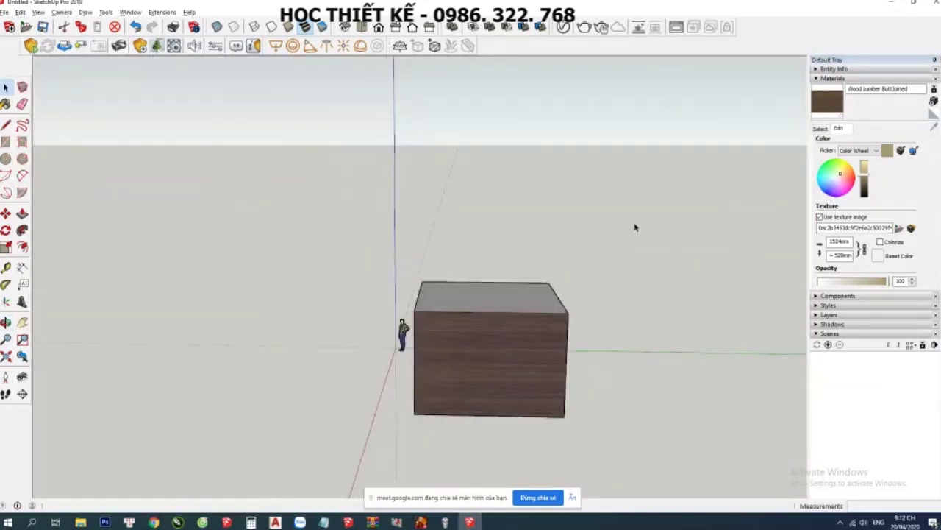
Orbit and zoom around the box to inspect the textured front and the plain white opposite side
scroll(641, 381, "up", 2)
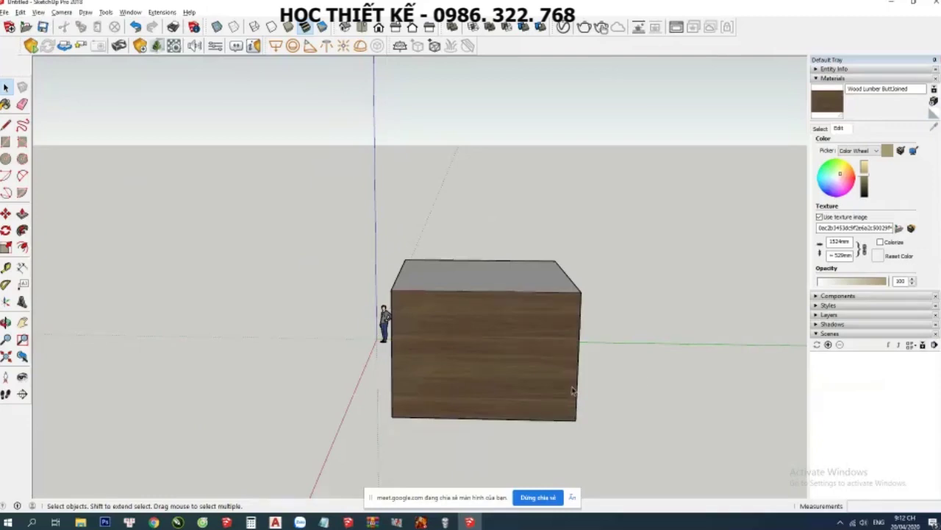
scroll(566, 390, "up", 1)
scroll(559, 386, "up", 1)
scroll(553, 383, "up", 1)
scroll(552, 382, "down", 1)
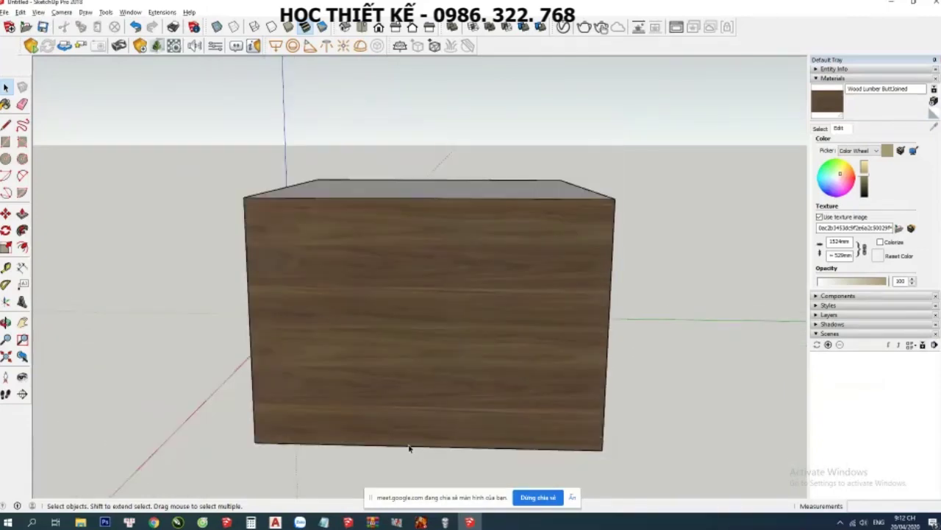
scroll(390, 412, "up", 1)
scroll(441, 273, "up", 2)
scroll(445, 266, "down", 1)
scroll(445, 266, "down", 2)
mouse_move(448, 286)
middle_mouse_down()
mouse_move(434, 319)
mouse_move(463, 301)
middle_mouse_up()
scroll(500, 311, "up", 2)
scroll(500, 307, "up", 1)
scroll(472, 345, "down", 1)
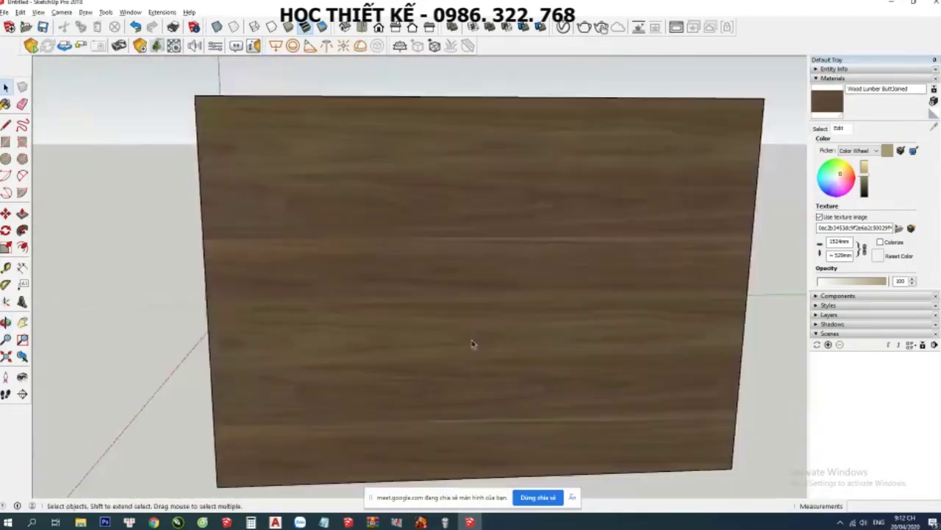
scroll(364, 361, "down", 1)
scroll(417, 395, "down", 2)
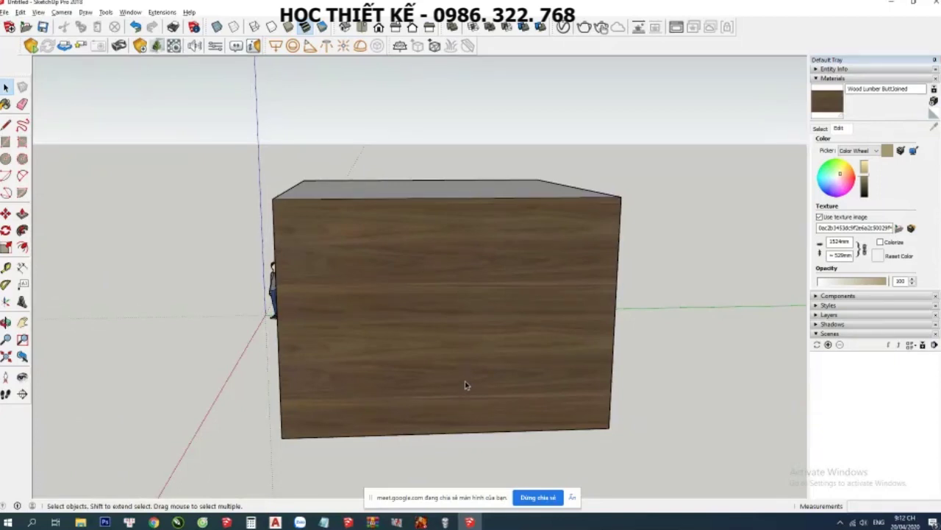
scroll(473, 357, "up", 1)
mouse_move(479, 359)
middle_mouse_down()
mouse_move(505, 370)
mouse_move(471, 357)
mouse_move(525, 370)
mouse_move(486, 339)
mouse_move(527, 336)
mouse_move(397, 329)
middle_mouse_up()
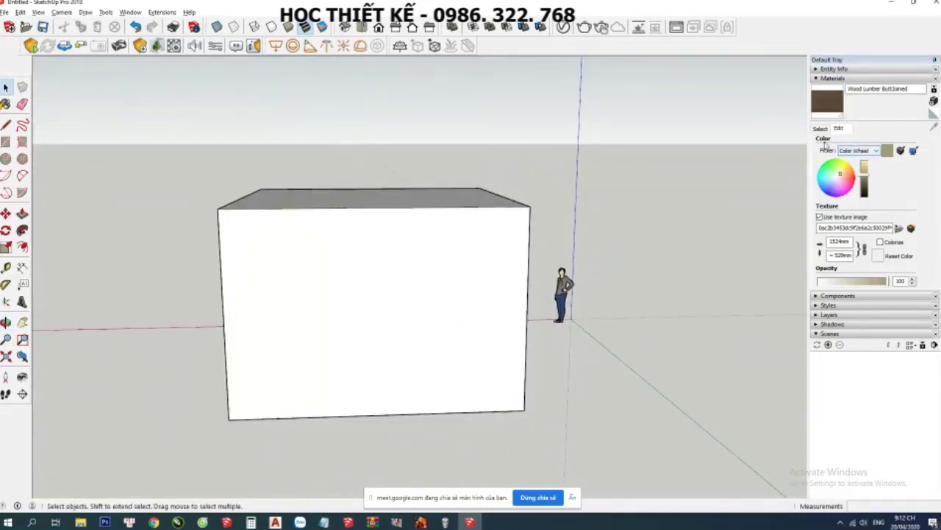
Paint the box's white front face with the Wood Bamboo material
left_click(821, 129)
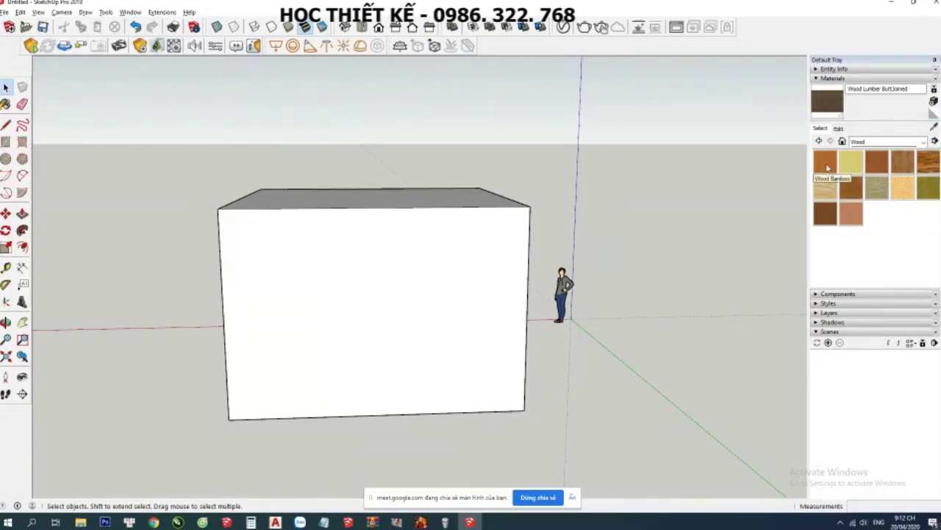
left_click(827, 168)
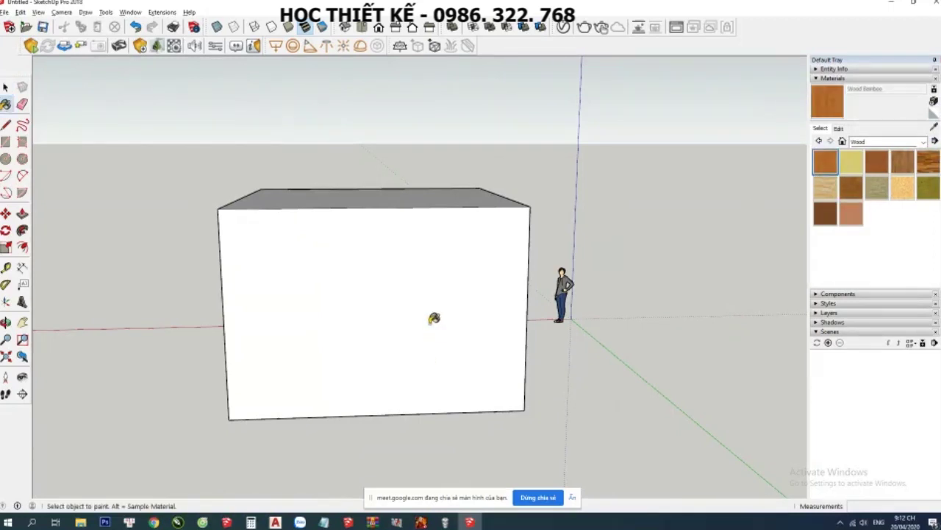
left_click(434, 318)
Reposition the bamboo texture so it anchors at the face's lower-left corner
left_click(6, 87)
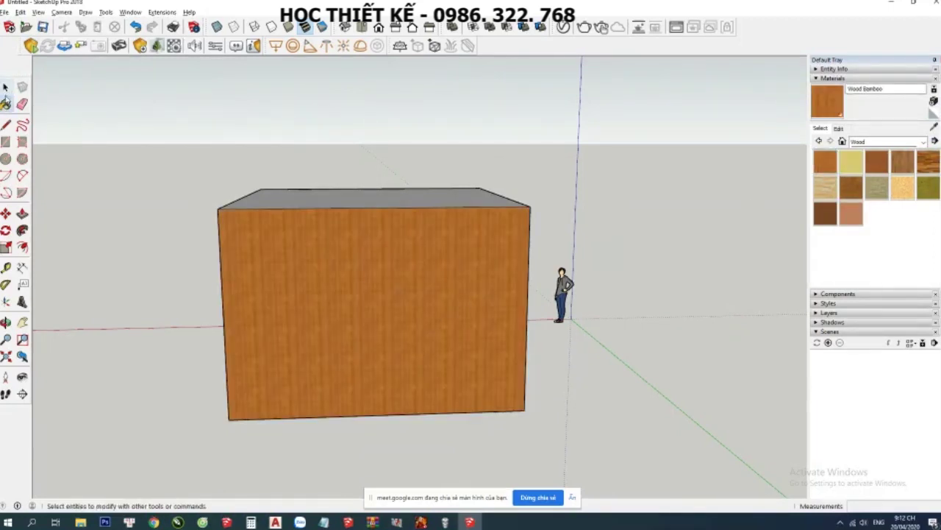
left_click(307, 302)
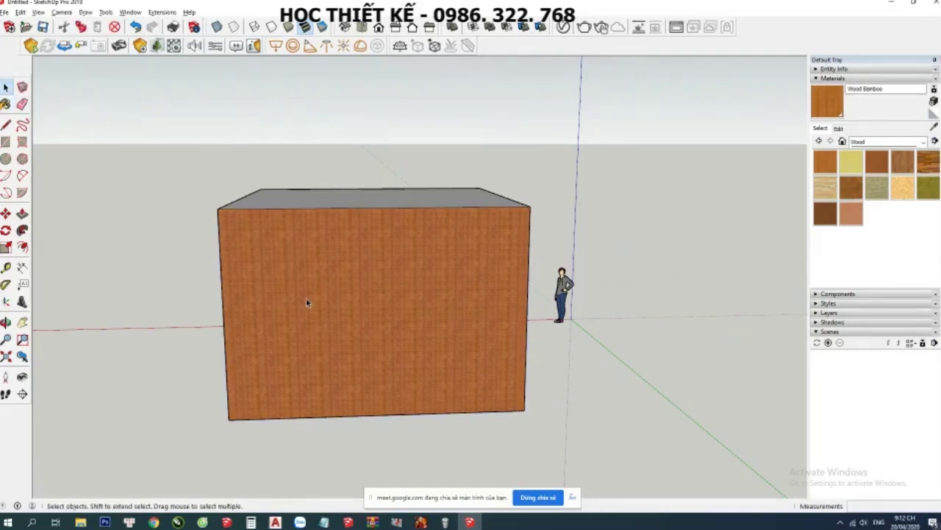
right_click(318, 307)
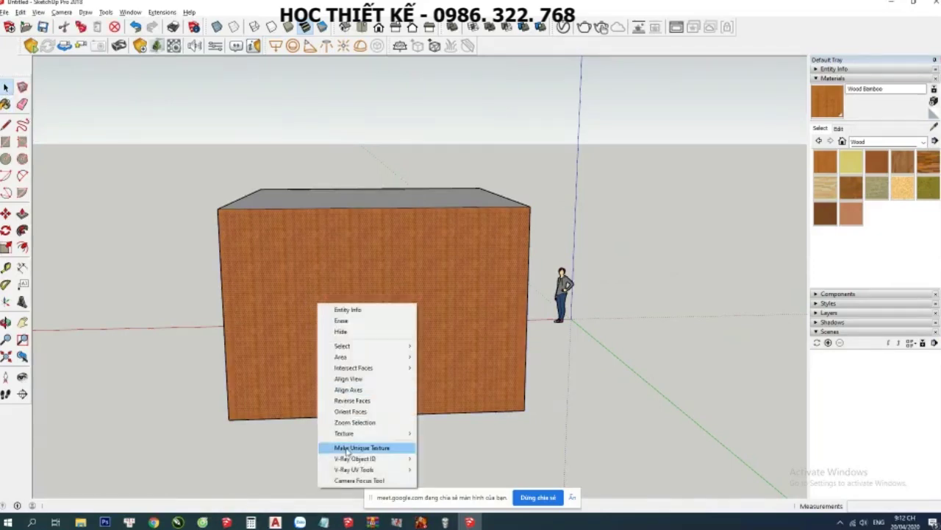
mouse_move(344, 434)
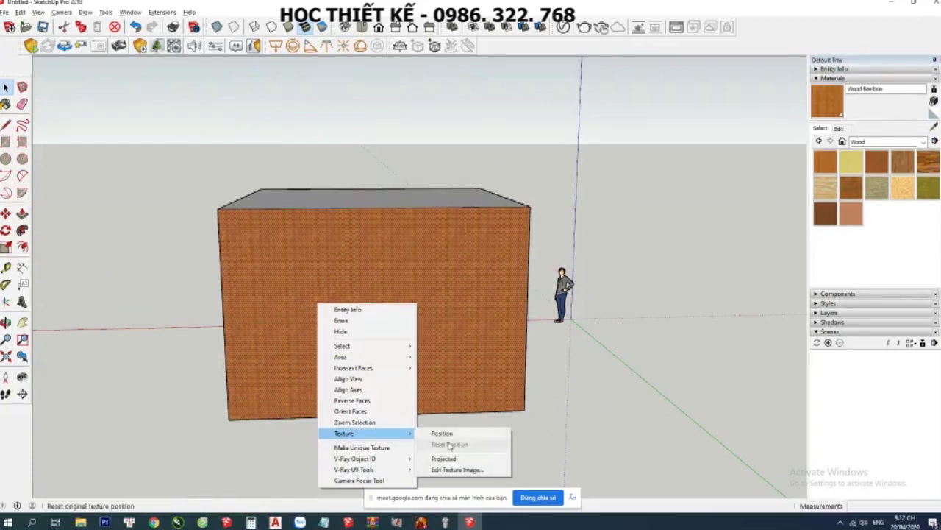
left_click(449, 434)
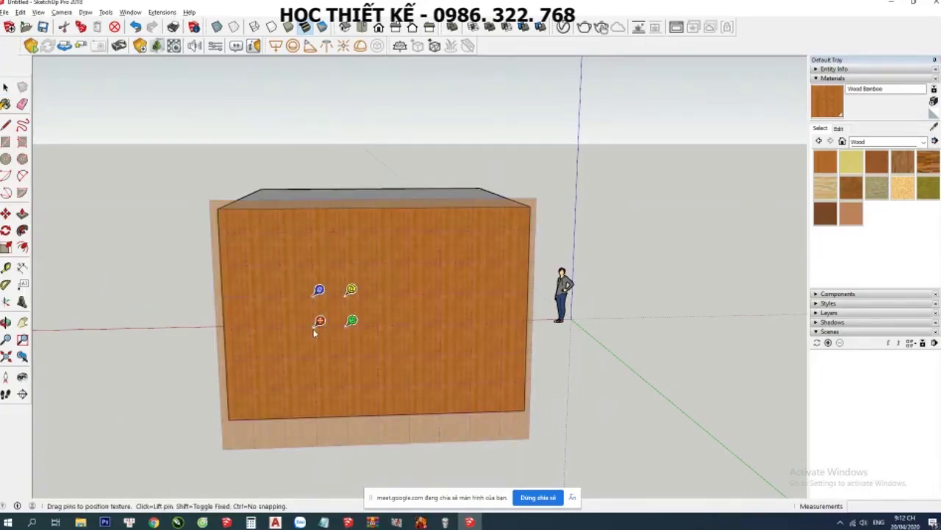
mouse_move(315, 329)
left_mouse_down()
mouse_move(234, 415)
mouse_move(523, 410)
left_mouse_up()
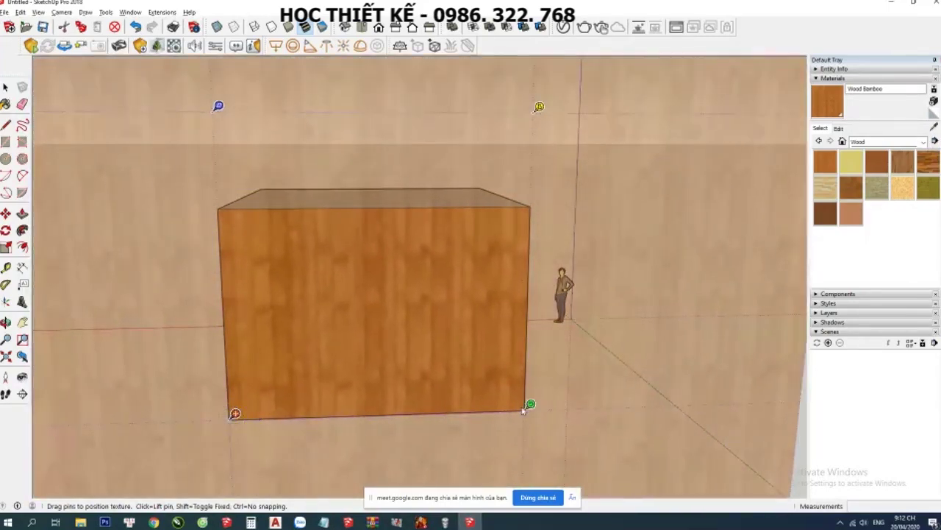
scroll(579, 290, "down", 3)
scroll(559, 294, "down", 1)
scroll(544, 294, "down", 2)
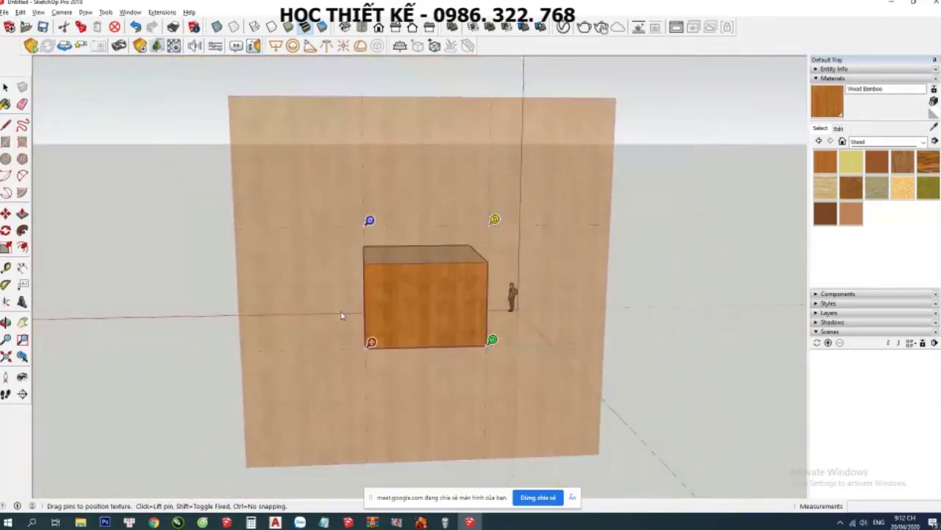
scroll(514, 285, "up", 3)
scroll(515, 285, "down", 1)
left_click(717, 264)
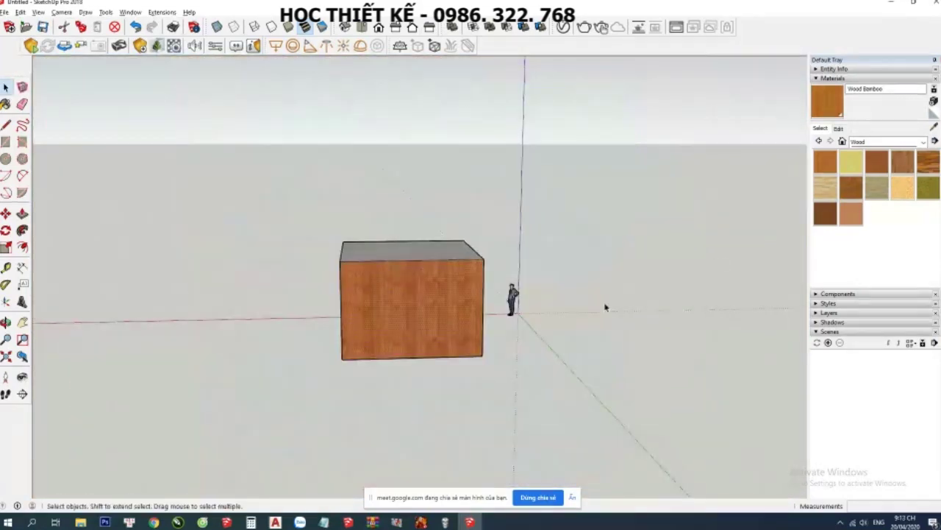
scroll(425, 316, "up", 1)
scroll(426, 315, "up", 2)
scroll(427, 315, "up", 2)
scroll(425, 314, "down", 1)
scroll(425, 314, "down", 2)
mouse_move(431, 326)
middle_mouse_down()
mouse_move(410, 322)
mouse_move(399, 342)
mouse_move(481, 252)
mouse_move(559, 279)
mouse_move(753, 258)
mouse_move(422, 307)
mouse_move(394, 273)
mouse_move(399, 304)
middle_mouse_up()
scroll(400, 343, "up", 2)
scroll(401, 344, "down", 2)
scroll(403, 310, "down", 2)
scroll(406, 321, "down", 1)
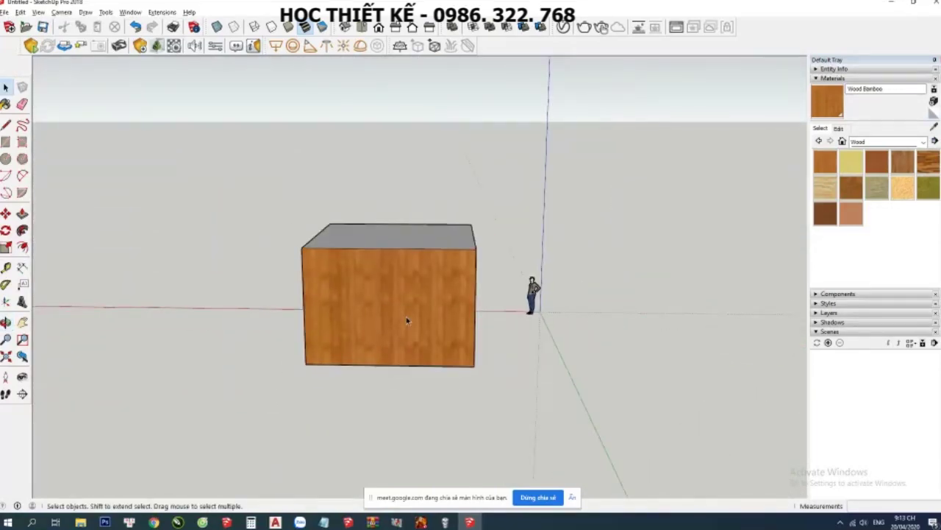
scroll(407, 321, "up", 1)
scroll(407, 321, "up", 1)
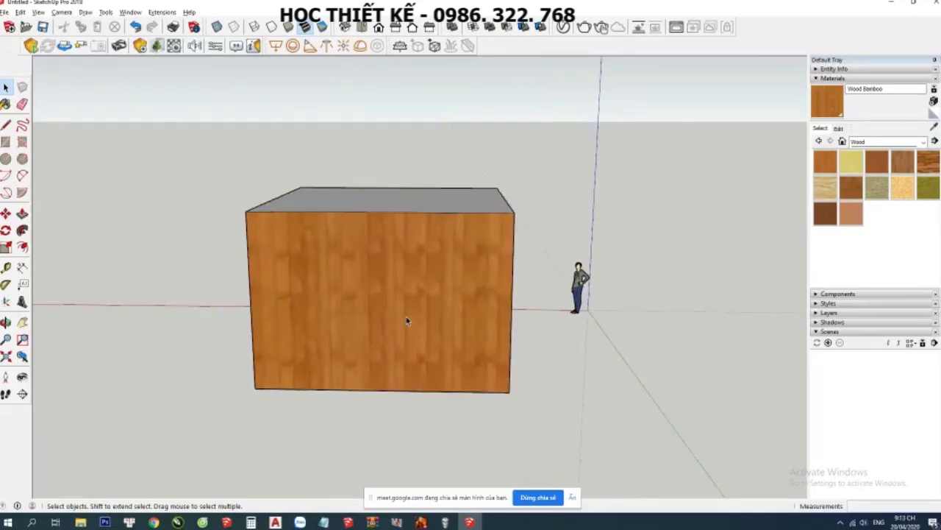
scroll(406, 320, "up", 2)
scroll(406, 320, "down", 1)
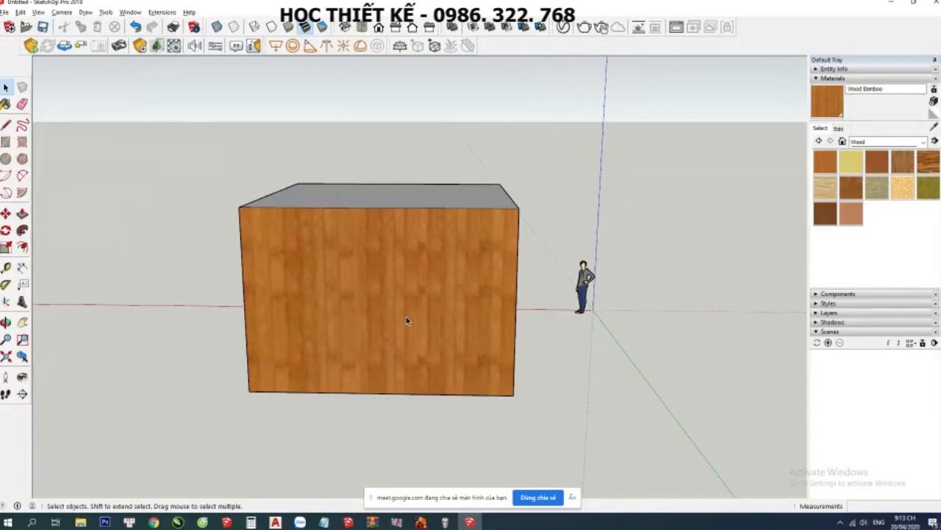
scroll(406, 321, "down", 1)
scroll(408, 328, "up", 1)
scroll(408, 328, "down", 1)
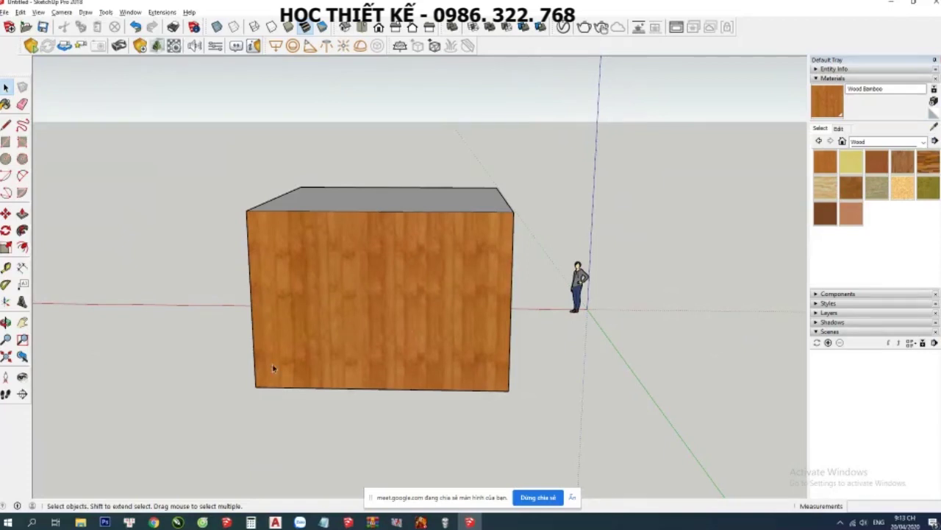
scroll(374, 298, "down", 1)
scroll(374, 298, "down", 1)
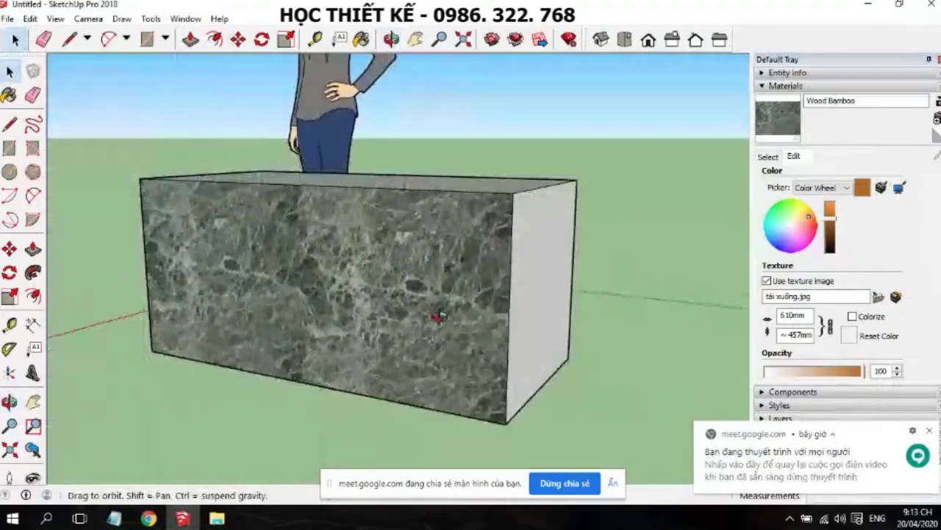
Orbit around the marble box, check its 610mm texture width, then bring the Google Meet call forward
left_click_drag(524, 300, 410, 320)
key("space")
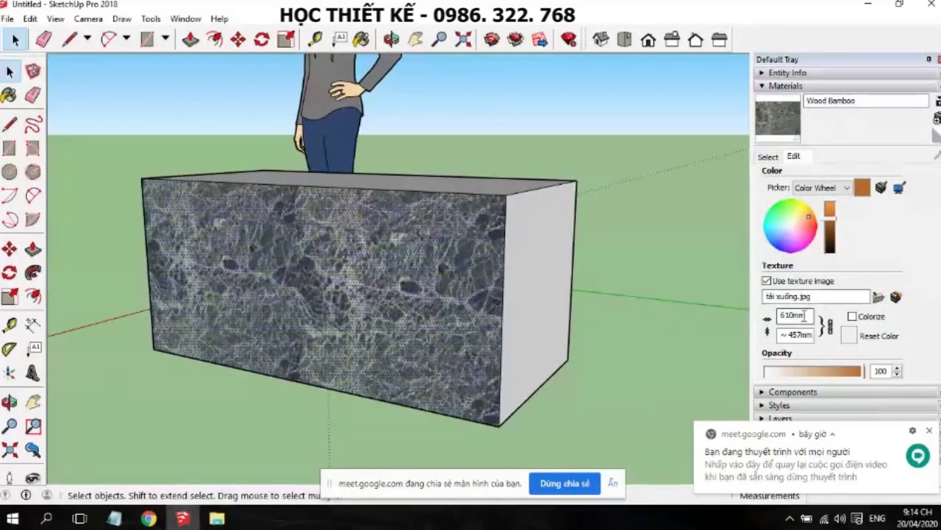
mouse_move(805, 314)
left_mouse_down()
mouse_move(779, 315)
mouse_move(813, 334)
left_mouse_up()
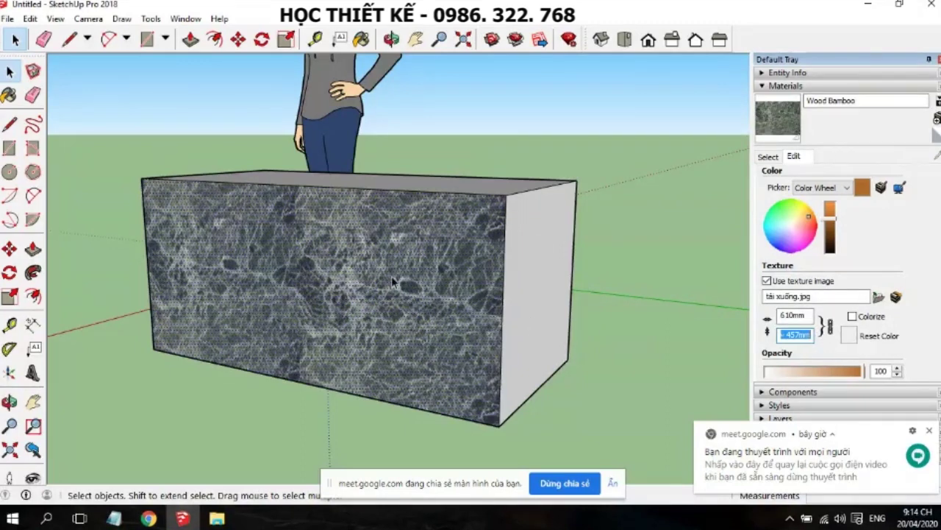
middle_click_drag(576, 342, 330, 374)
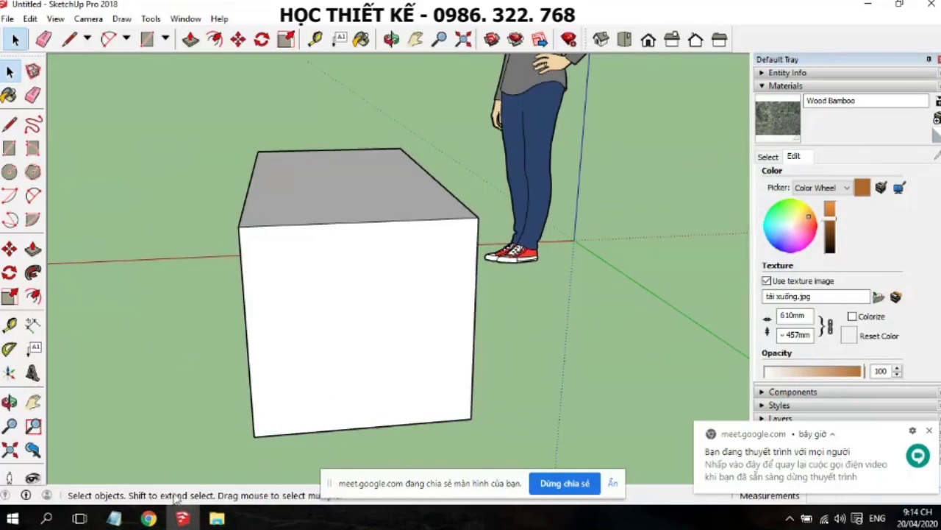
mouse_move(149, 519)
left_click(78, 461)
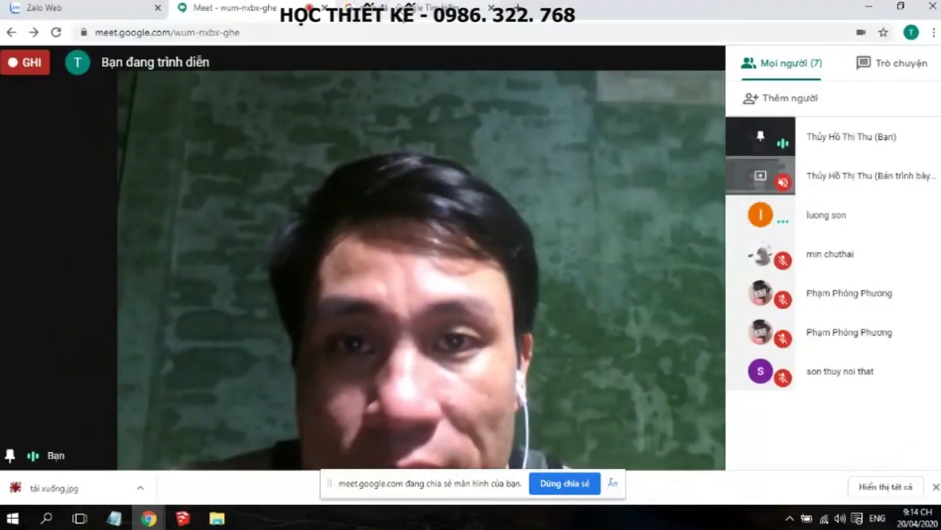
Change the image search query from 'map đá' to 'map gạch'
key("ctrl+Tab")
scroll(490, 301, "down", 2)
scroll(493, 303, "down", 2)
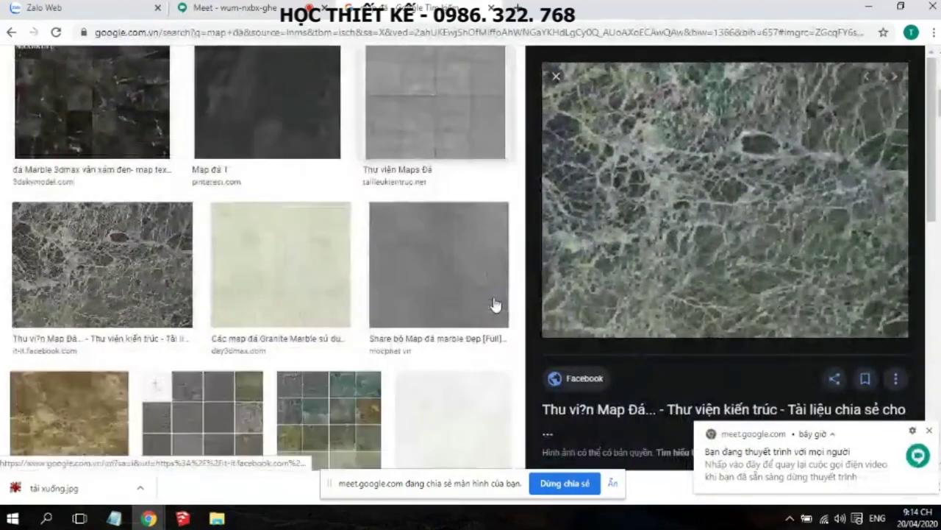
scroll(494, 304, "down", 2)
scroll(494, 305, "down", 2)
scroll(495, 305, "down", 2)
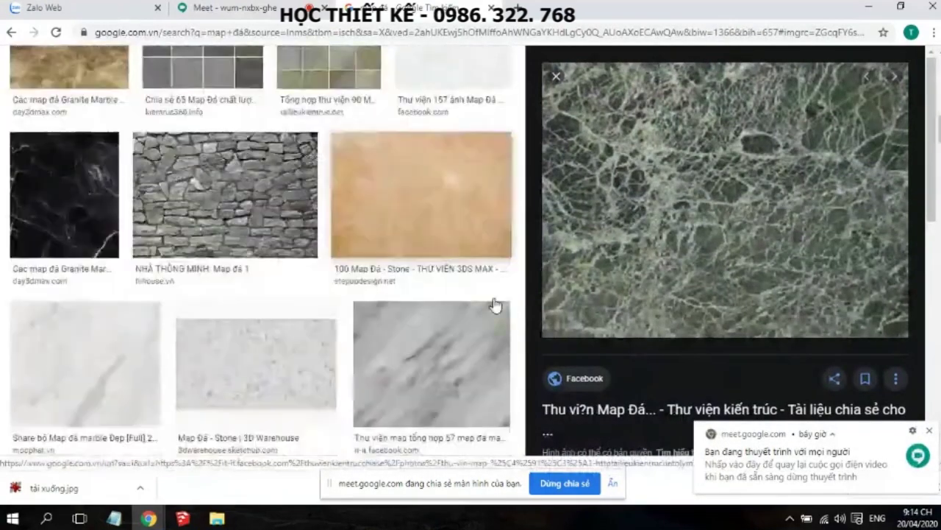
scroll(495, 305, "down", 3)
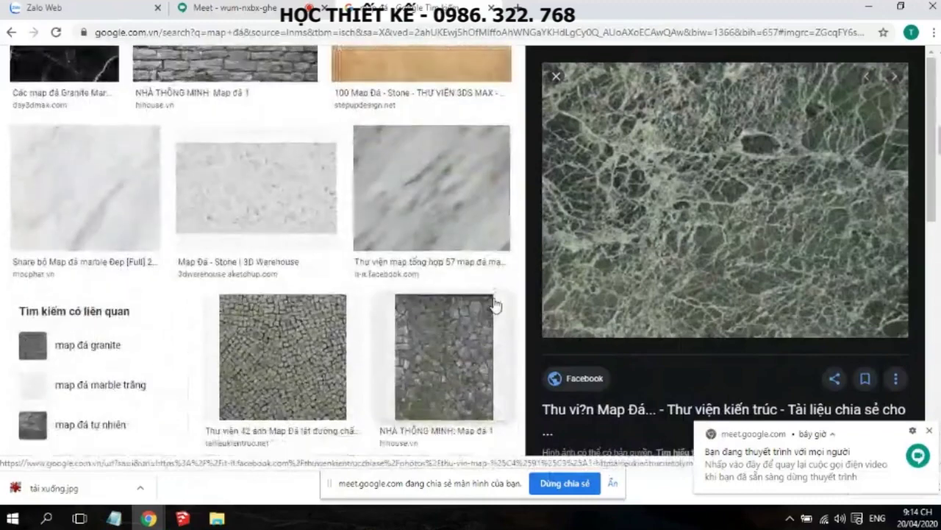
scroll(495, 305, "down", 3)
scroll(494, 304, "down", 3)
scroll(495, 304, "down", 1)
scroll(495, 306, "down", 2)
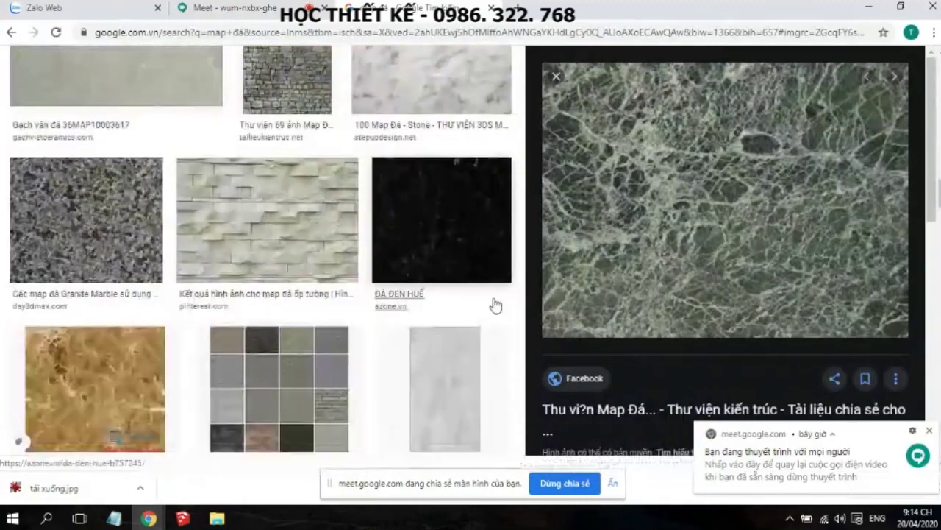
scroll(495, 304, "down", 1)
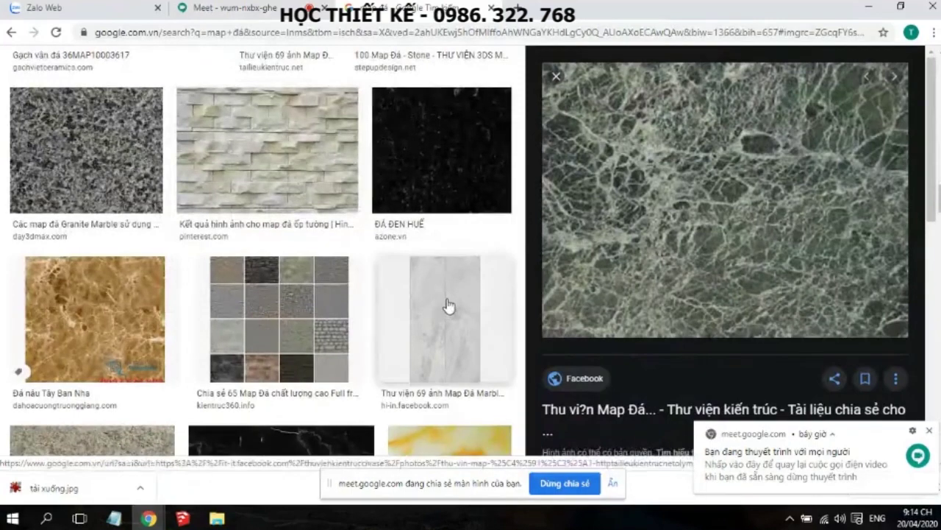
scroll(449, 305, "up", 5)
scroll(500, 273, "up", 5)
scroll(500, 273, "up", 5)
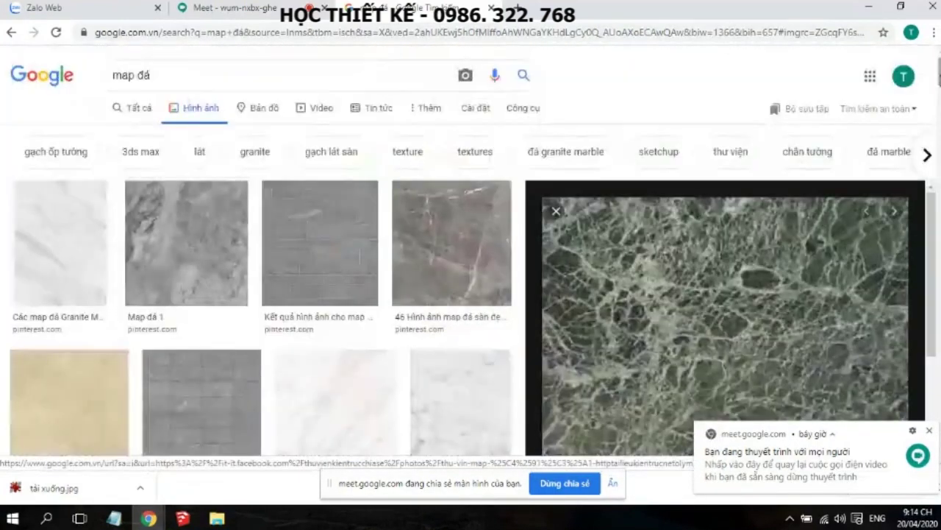
left_click_drag(225, 77, 112, 83)
double_click(142, 75)
type("gạch")
key("Return")
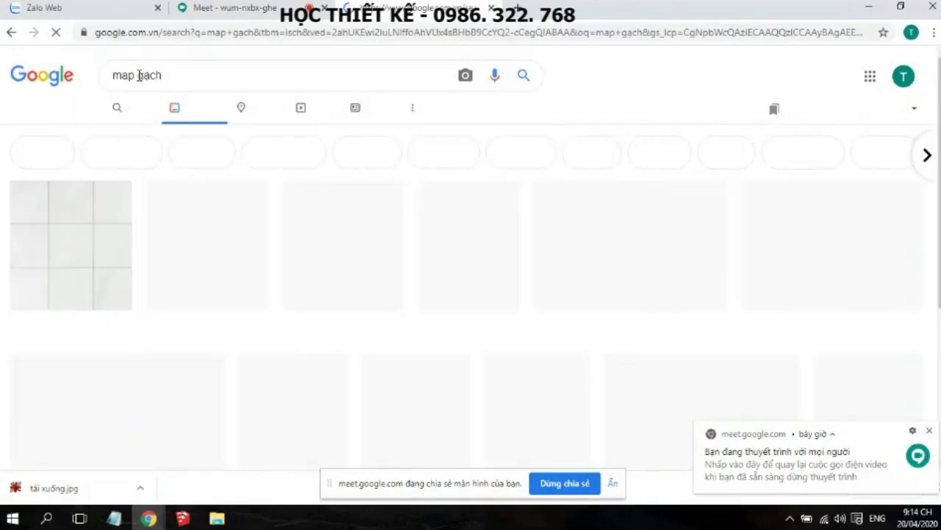
Save the red brick wall image as tải xuống (1).jpg and return to SketchUp
left_click(637, 251)
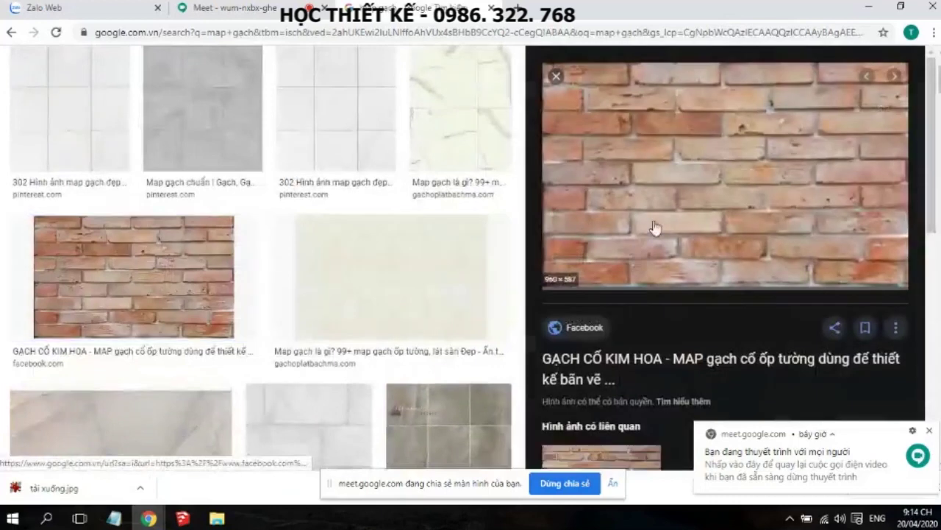
right_click(717, 192)
left_click(762, 311)
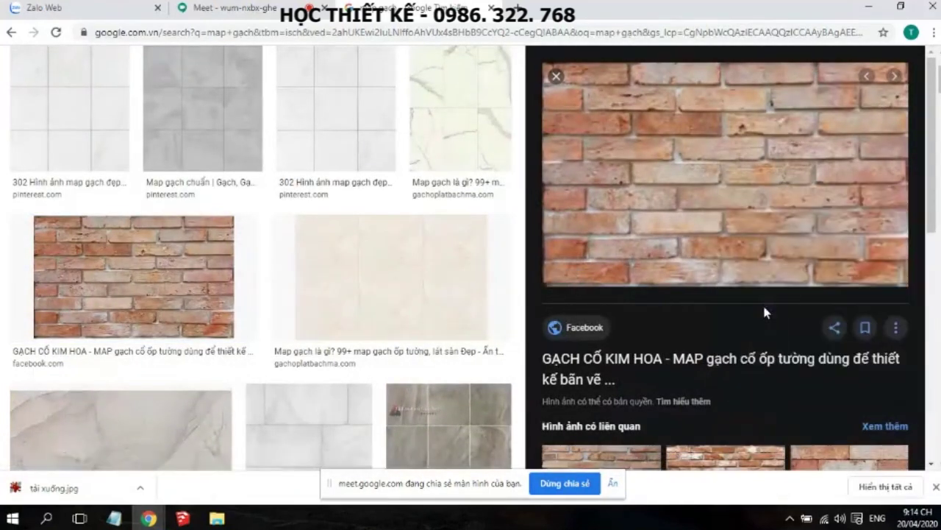
left_click(357, 306)
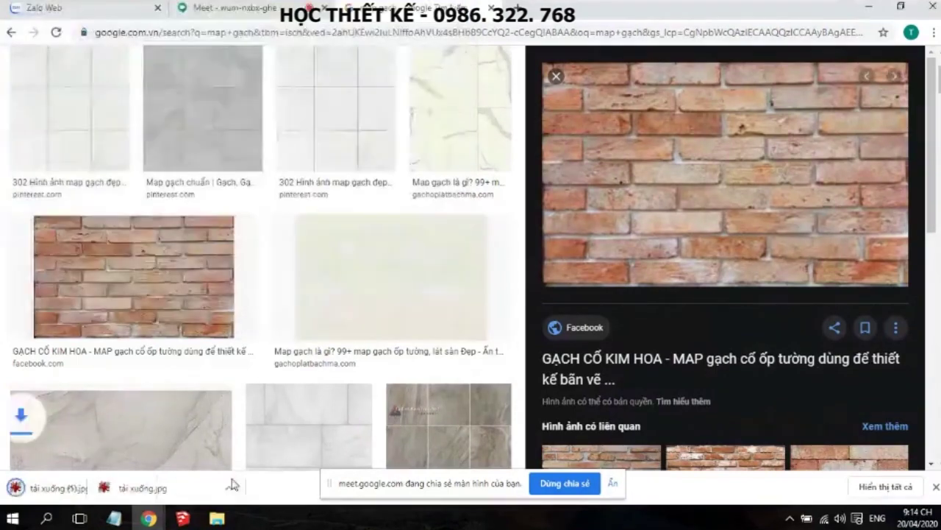
left_click(184, 518)
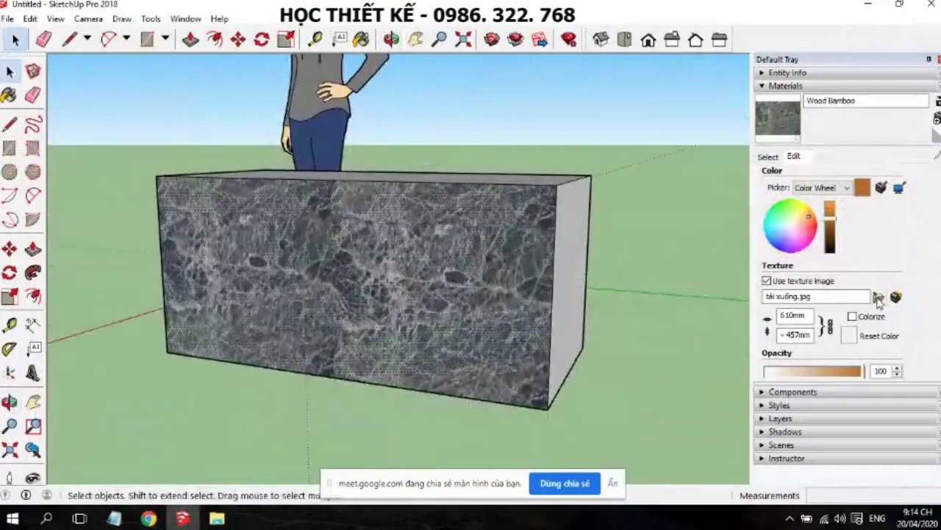
Load tải xuống (1).jpg as the box's texture image
left_click(879, 297)
left_click(575, 190)
left_click(597, 384)
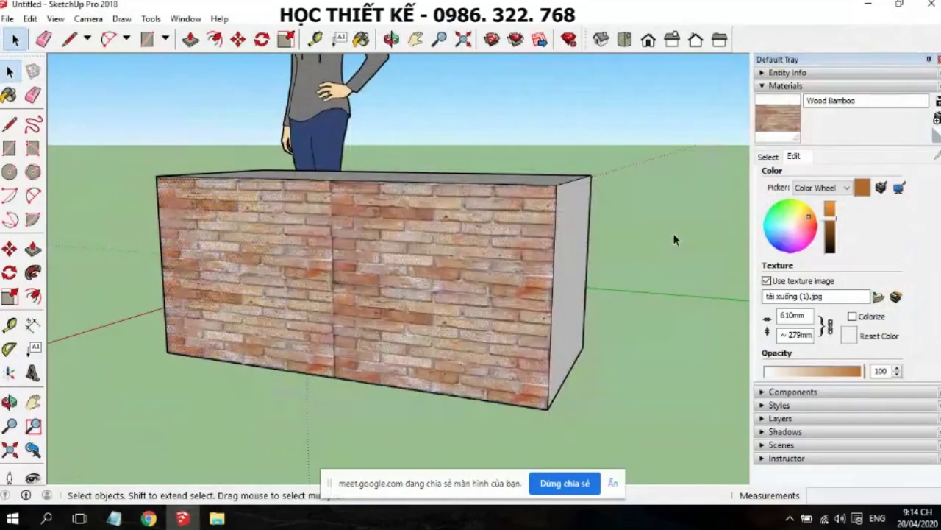
middle_click_drag(405, 285, 530, 288)
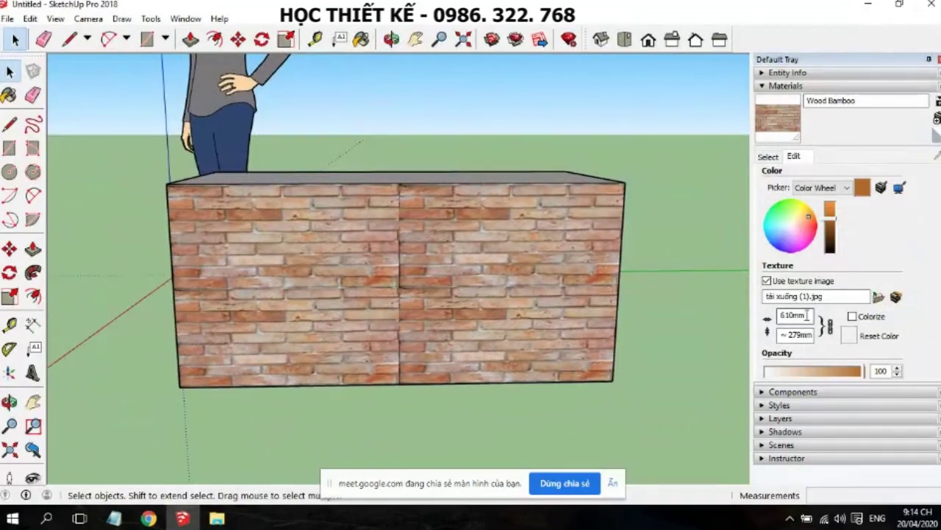
Try texture widths 400 and 1200, then settle on 500mm with proportions locked (about 348mm tall)
left_click(829, 326)
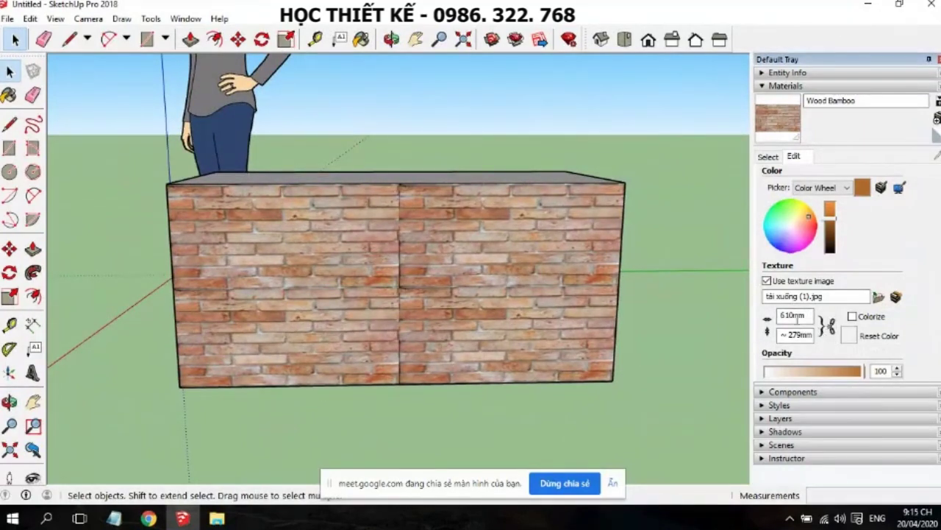
left_click_drag(806, 315, 767, 316)
type("400")
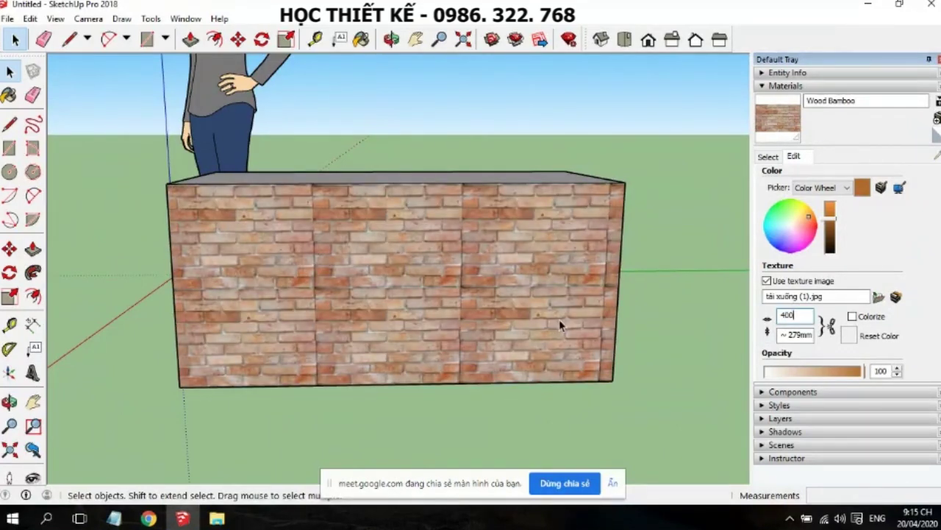
left_click_drag(809, 317, 786, 318)
type("120")
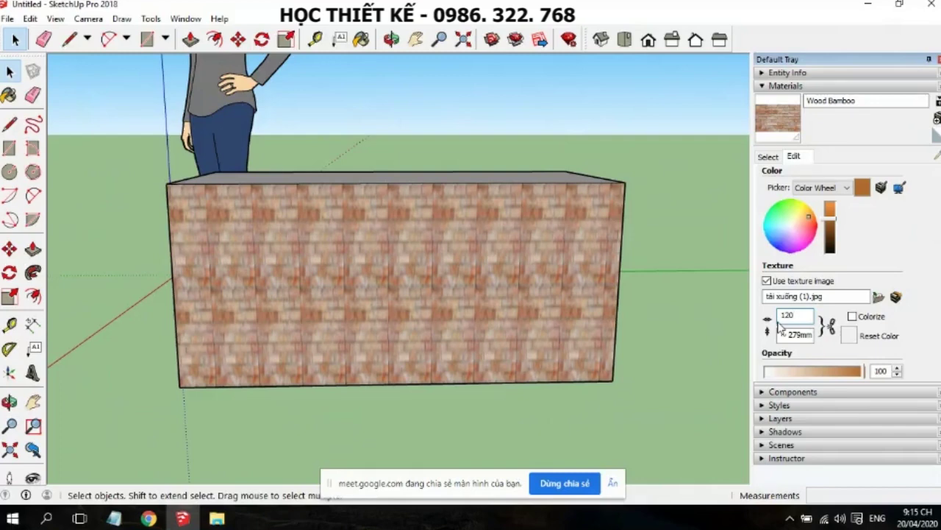
type("0")
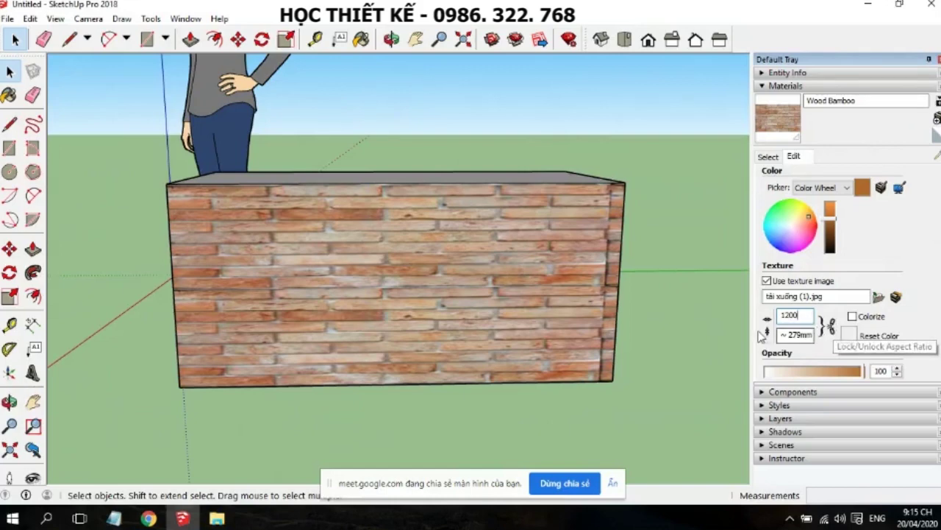
type("400")
key("Return")
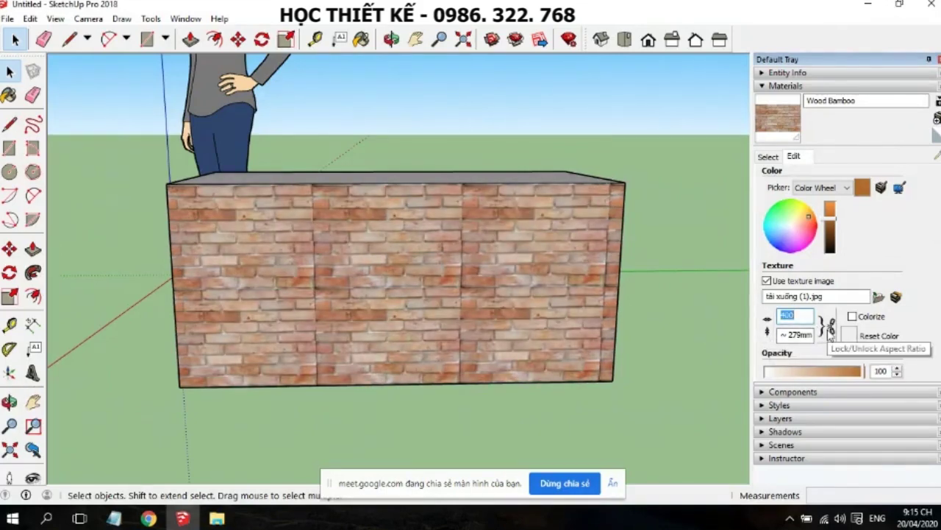
left_click(831, 325)
double_click(784, 315)
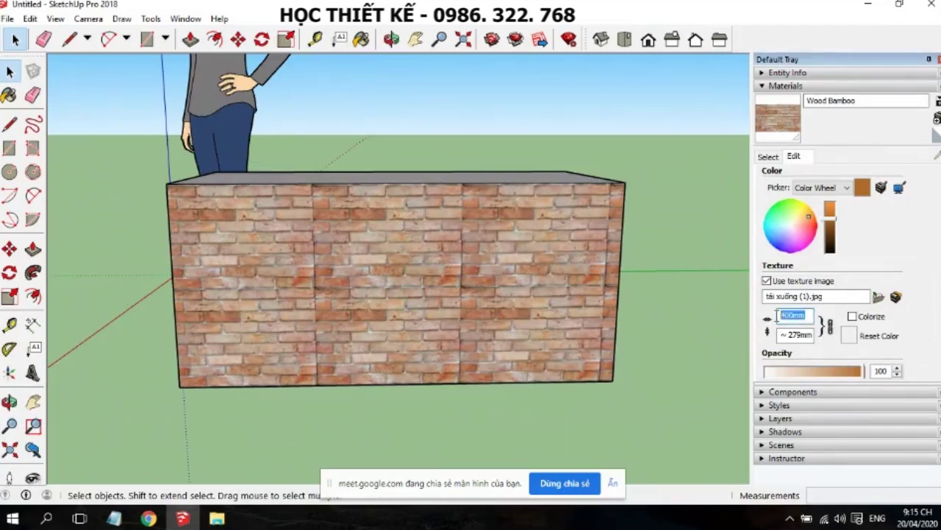
type("50")
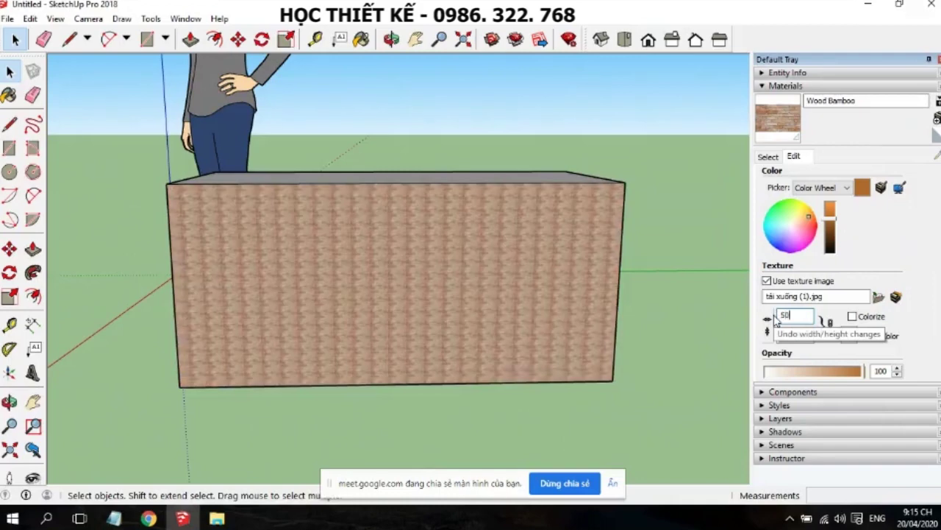
type("0")
left_click(690, 338)
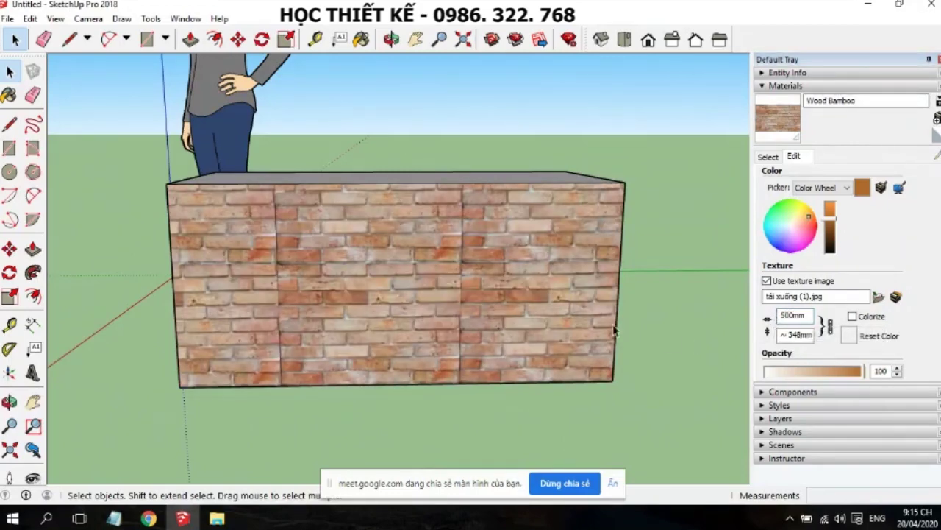
scroll(570, 326, "up", 1)
scroll(555, 335, "up", 2)
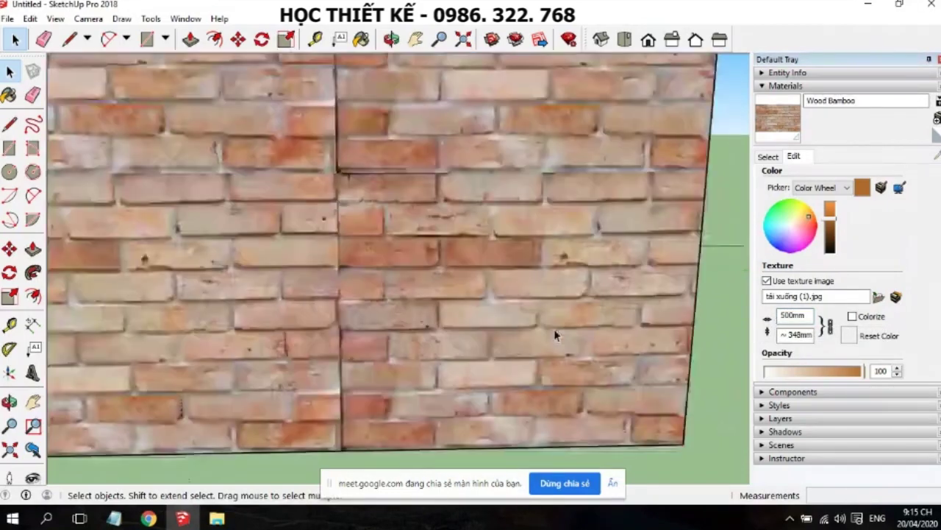
middle_click_drag(555, 336, 571, 319)
scroll(409, 319, "down", 3)
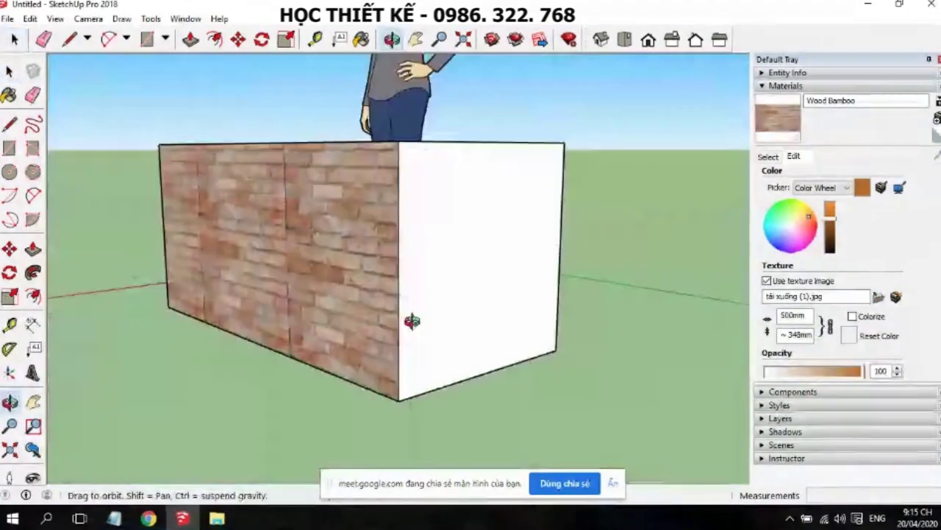
scroll(342, 231, "up", 2)
scroll(343, 222, "up", 3)
scroll(401, 247, "down", 3)
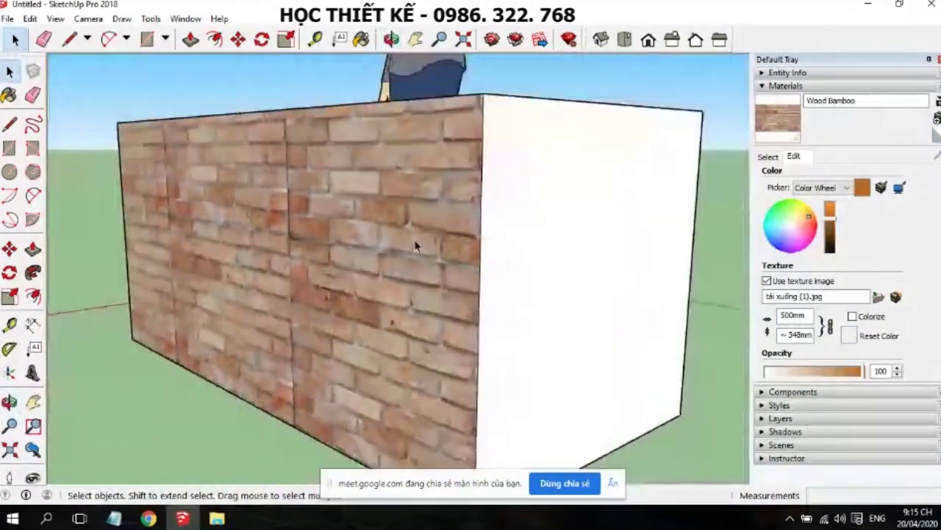
scroll(414, 248, "down", 2)
left_click(149, 518)
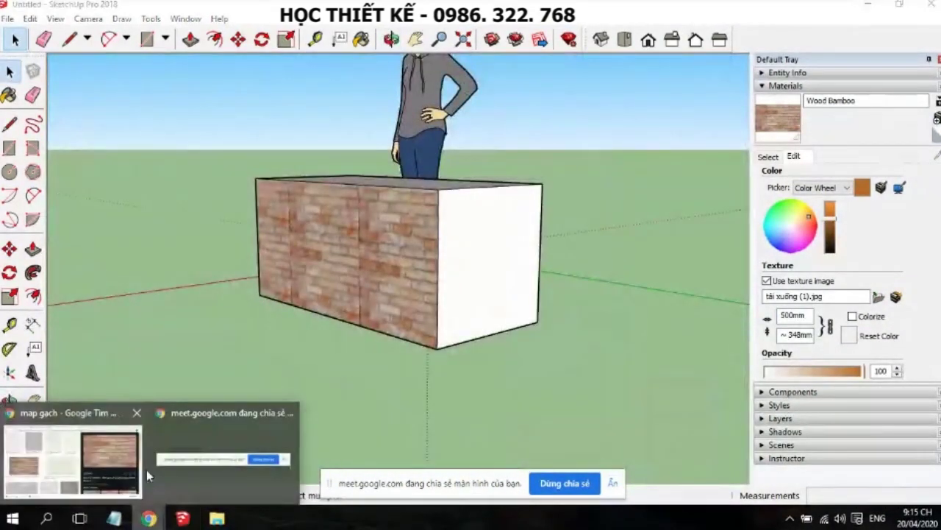
left_click(116, 473)
left_click(246, 11)
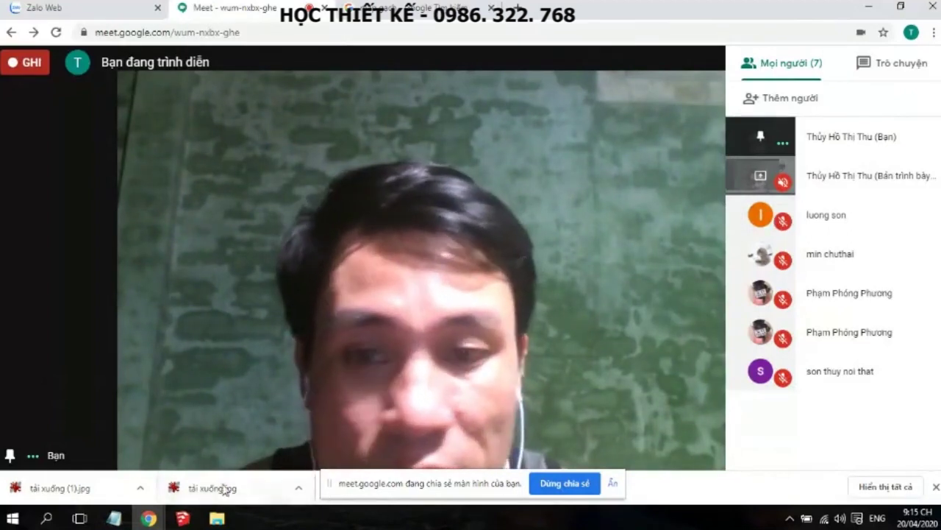
Return to SketchUp and orbit to view the brick face nearly head-on
left_click(183, 518)
scroll(375, 278, "up", 5)
middle_click_drag(387, 283, 529, 263)
Switch to Notepad and number the texture-scaling heading as item '1.'
scroll(458, 272, "down", 5)
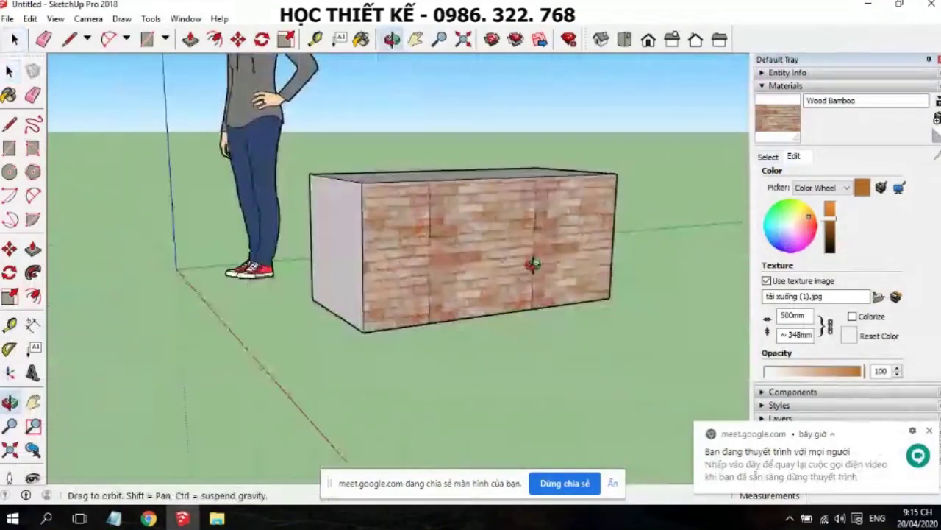
scroll(389, 221, "up", 2)
scroll(385, 254, "up", 2)
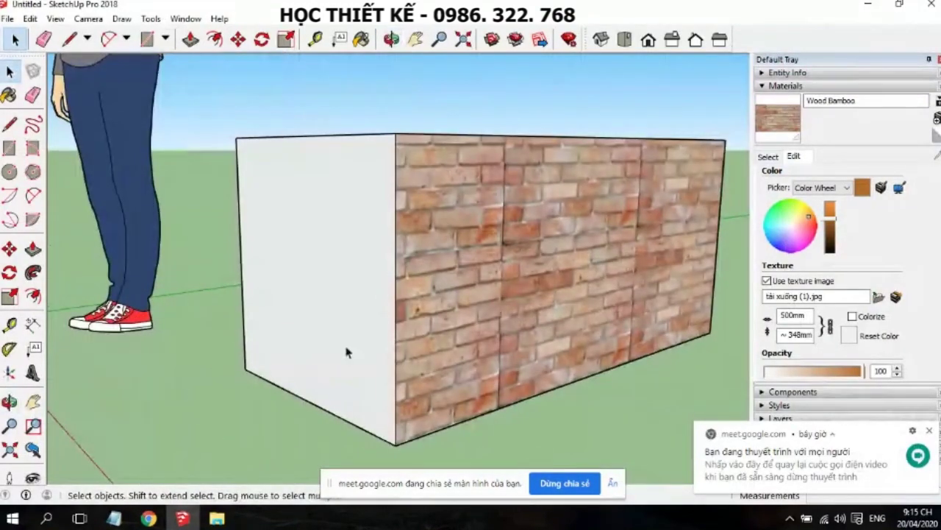
left_click(114, 518)
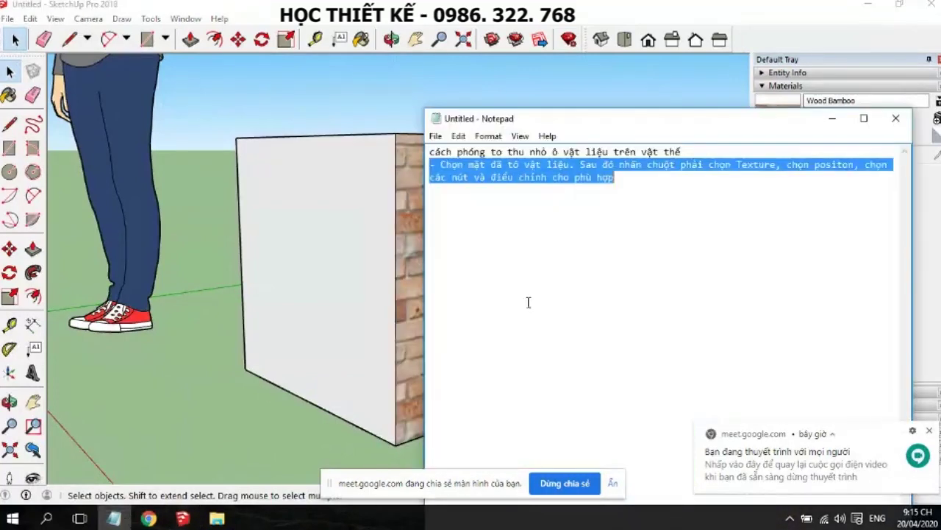
left_click(653, 187)
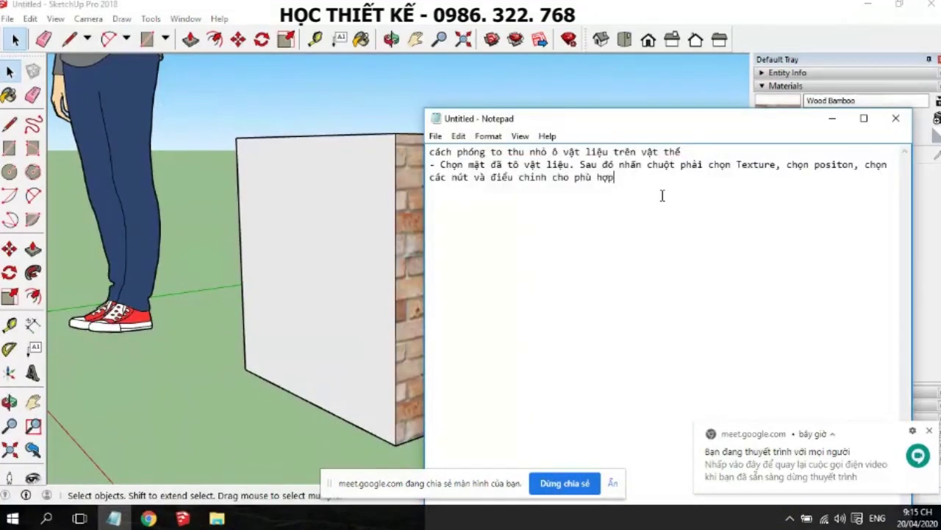
left_click(431, 151)
type("1. ")
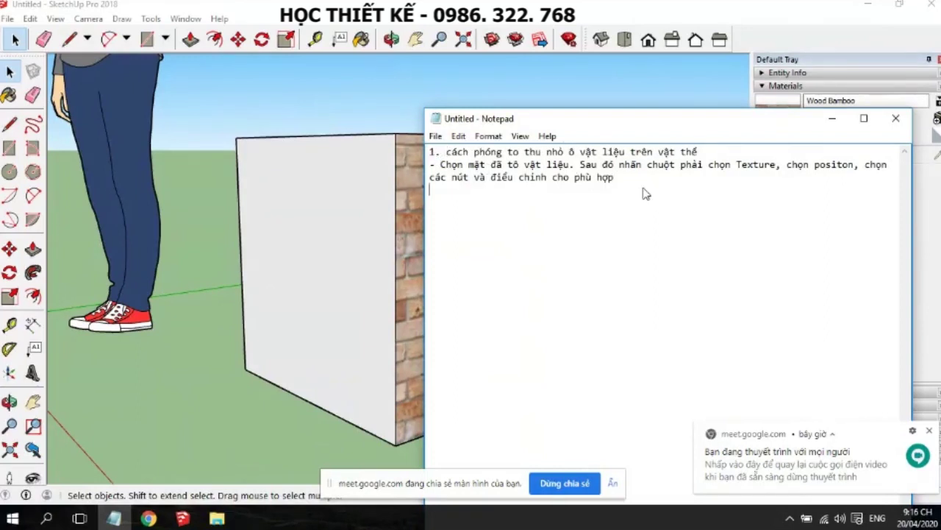
type(" C")
type(" khoa")
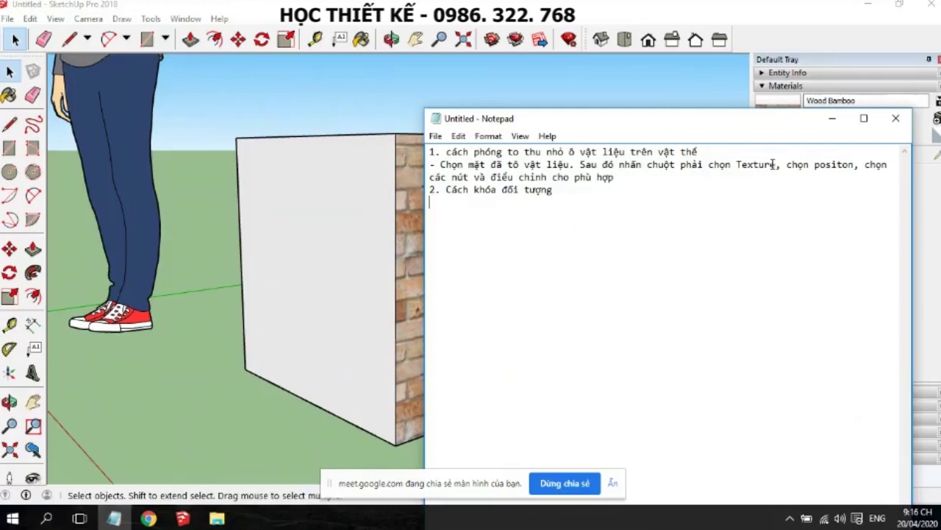
Select the whole brick box and make it a group
left_click(832, 117)
mouse_move(507, 207)
middle_mouse_down()
mouse_move(360, 322)
mouse_move(546, 263)
middle_mouse_up()
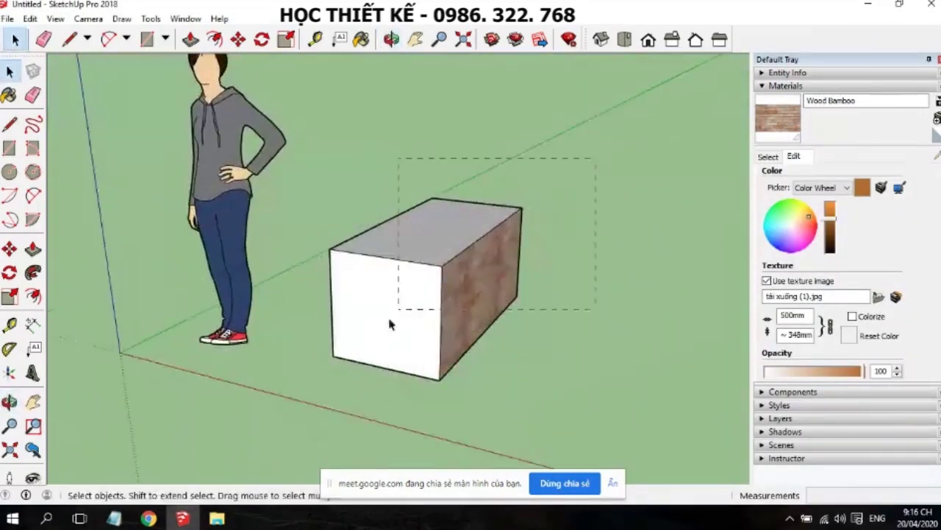
left_click_drag(390, 325, 298, 412)
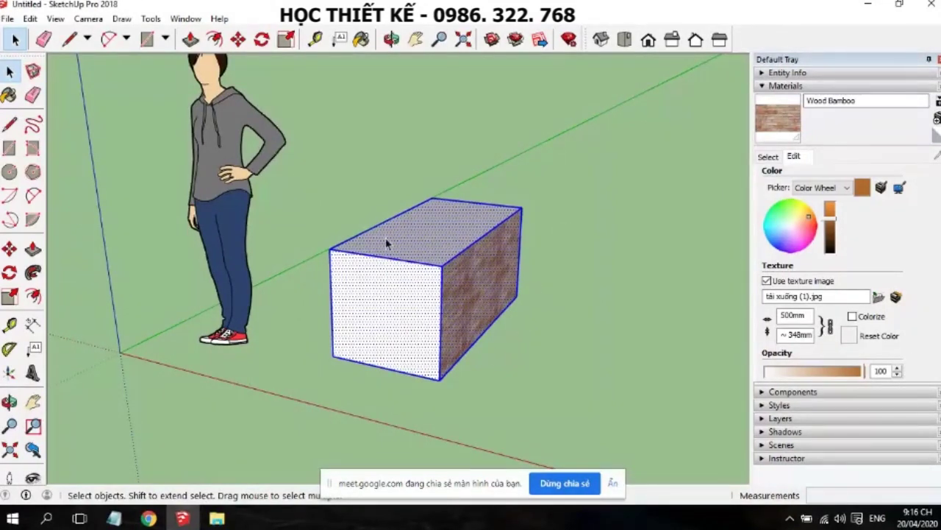
right_click(420, 281)
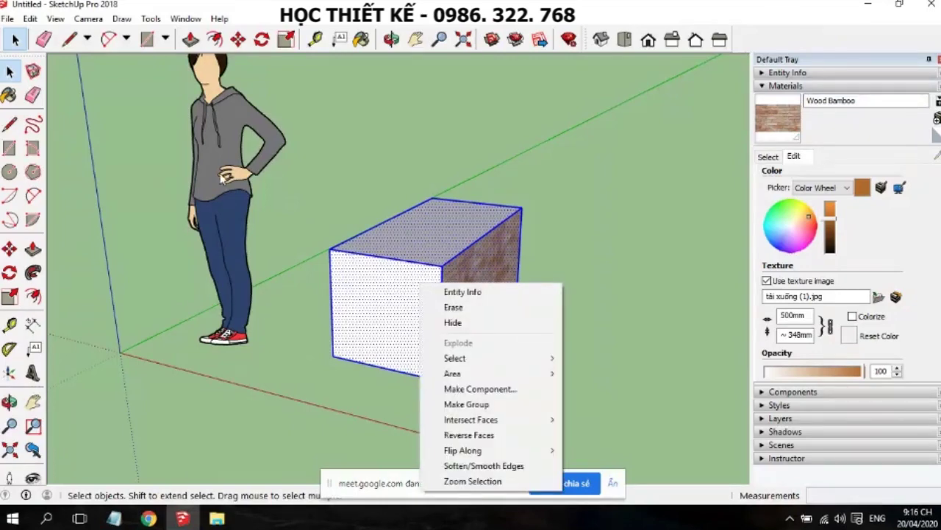
left_click(31, 19)
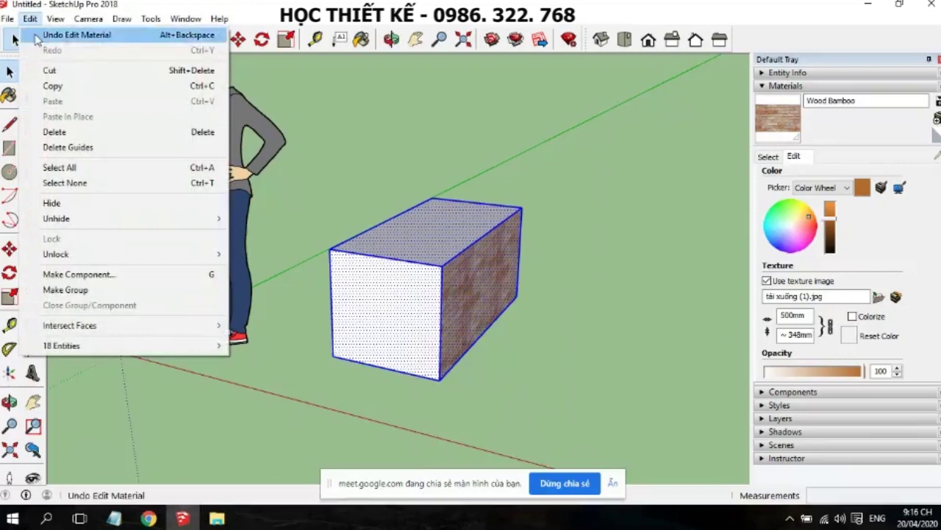
mouse_move(55, 254)
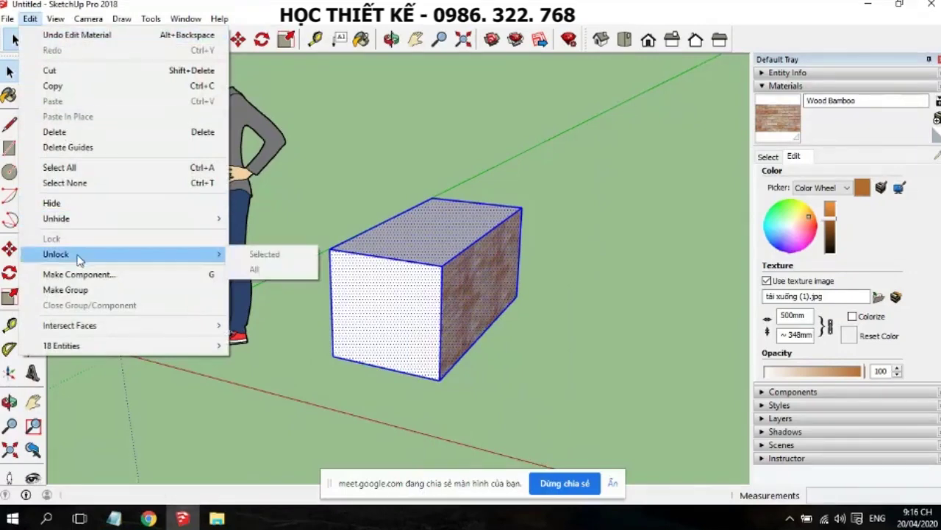
left_click(496, 295)
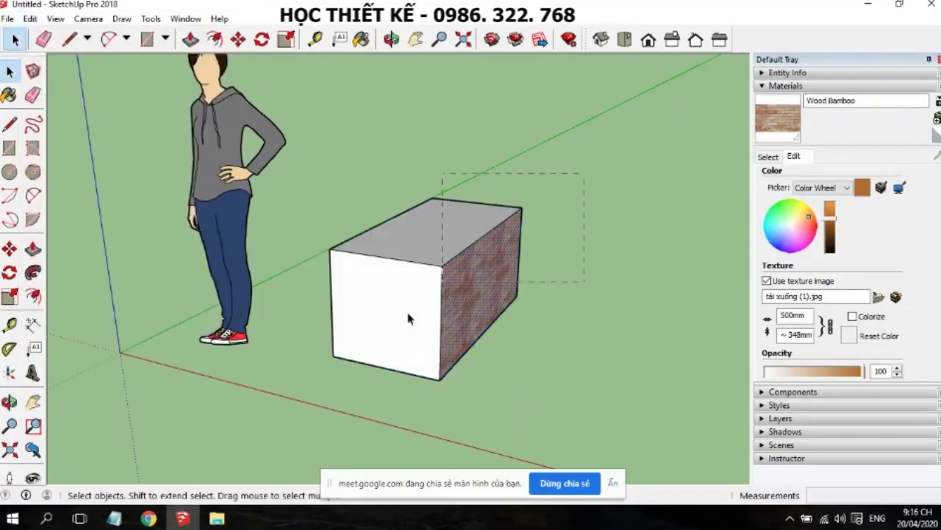
left_click_drag(308, 403, 309, 403)
right_click(404, 335)
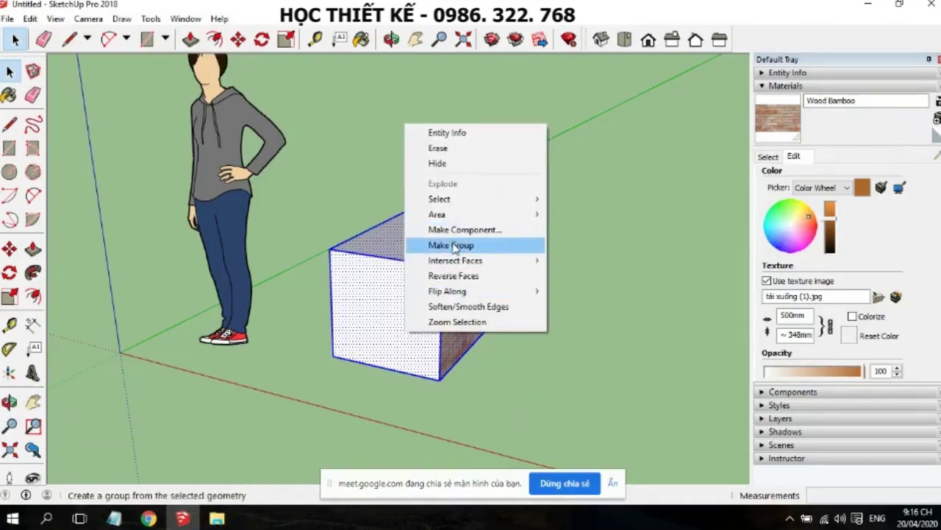
left_click(445, 245)
Lock the box group with Edit > Lock and deselect it
left_click(30, 19)
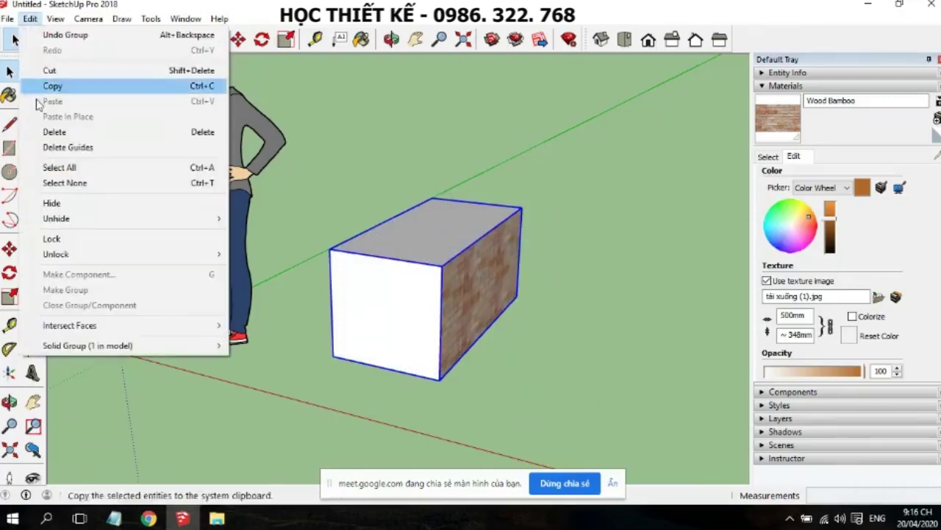
left_click(52, 239)
left_click(523, 296)
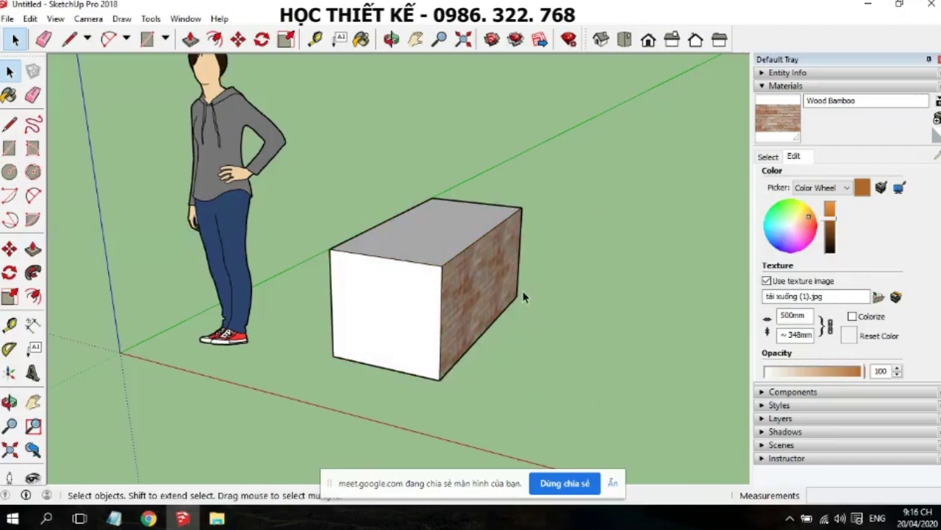
left_click_drag(284, 409, 286, 411)
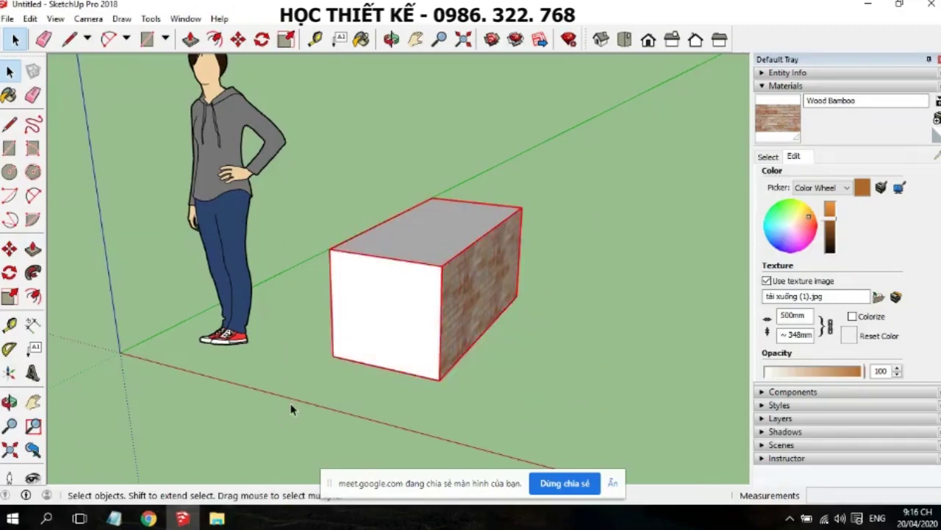
left_click(10, 250)
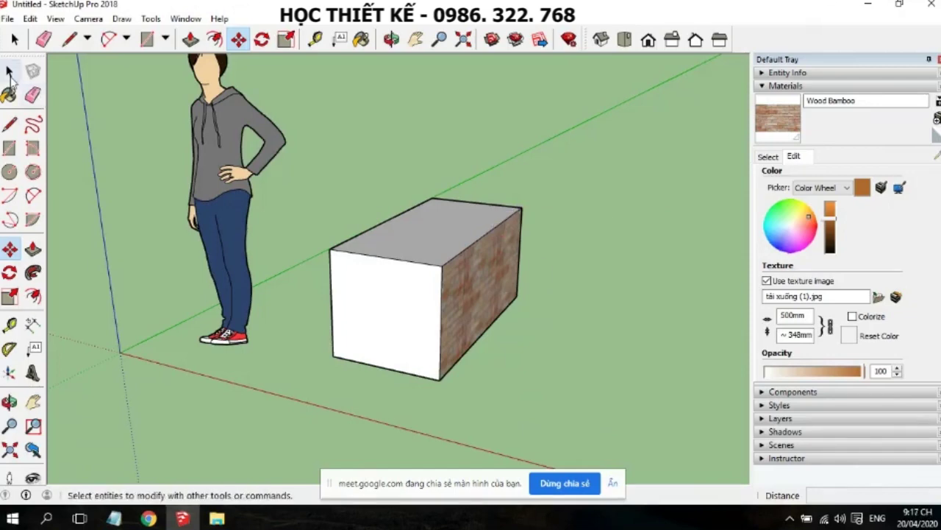
left_click(9, 70)
left_click_drag(594, 163, 292, 412)
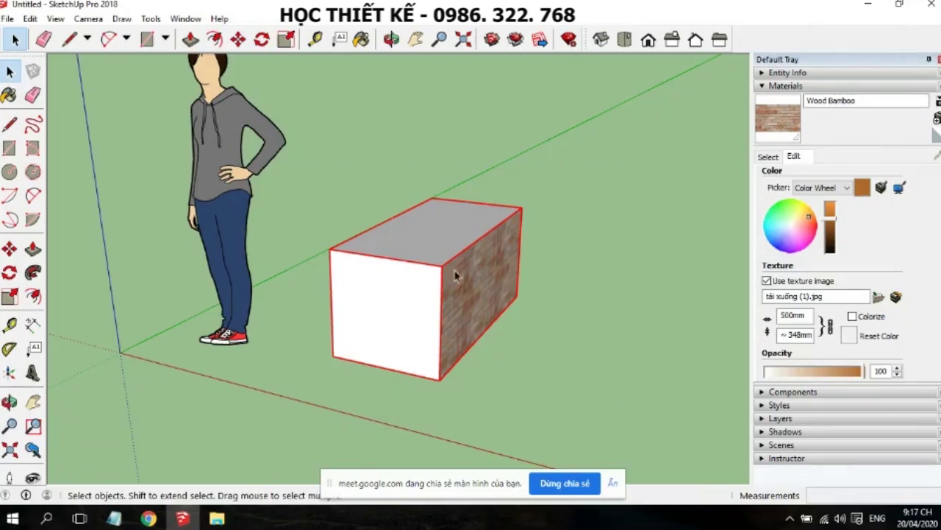
left_click_drag(487, 299, 303, 427)
left_click(618, 207)
left_click_drag(375, 327, 375, 327)
left_click(422, 292)
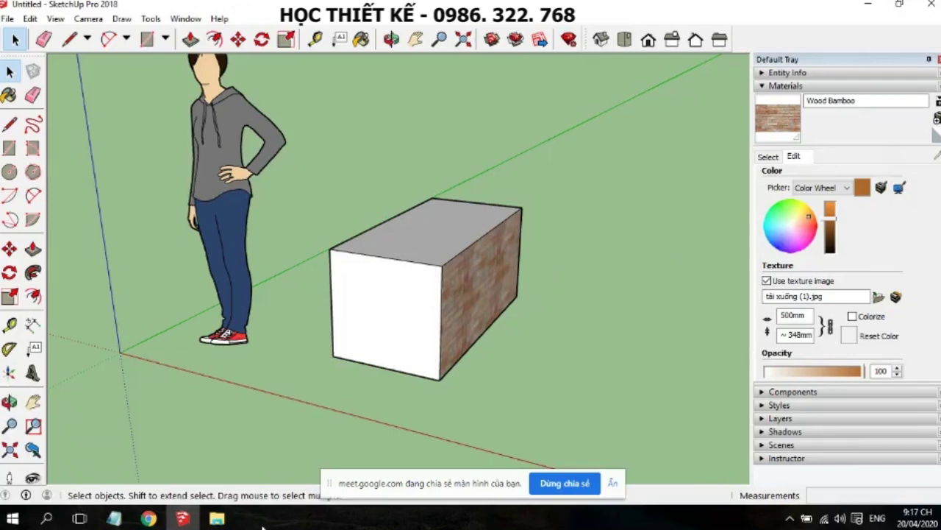
left_click(125, 520)
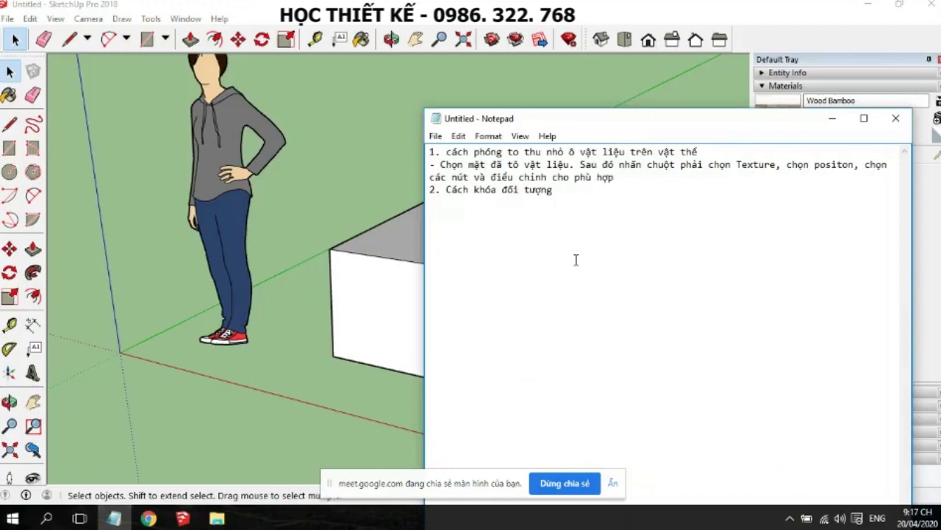
Type 'Nhớ là trước khi muốn khóa đối tượng thì phải make group' under heading 2, correcting typos
type("Nh")
type("o")
type("là trươc")
type("k")
key("BackSpace")
type("khi muốn khóa đối towng")
key("BackSpace")
key("BackSpace")
key("BackSpace")
type("ơng")
key("BackSpace")
key("BackSpace")
key("BackSpace")
key("BackSpace")
type("ượng thì phai make group")
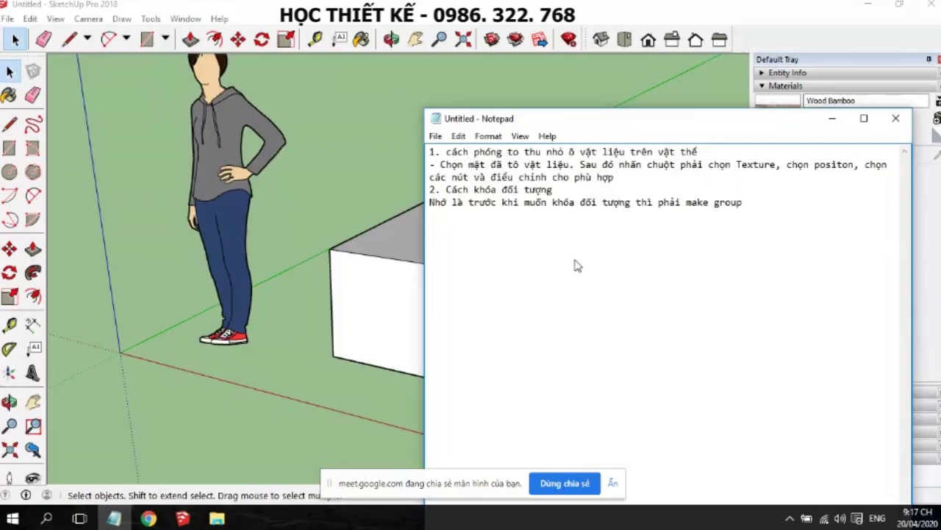
left_click(149, 518)
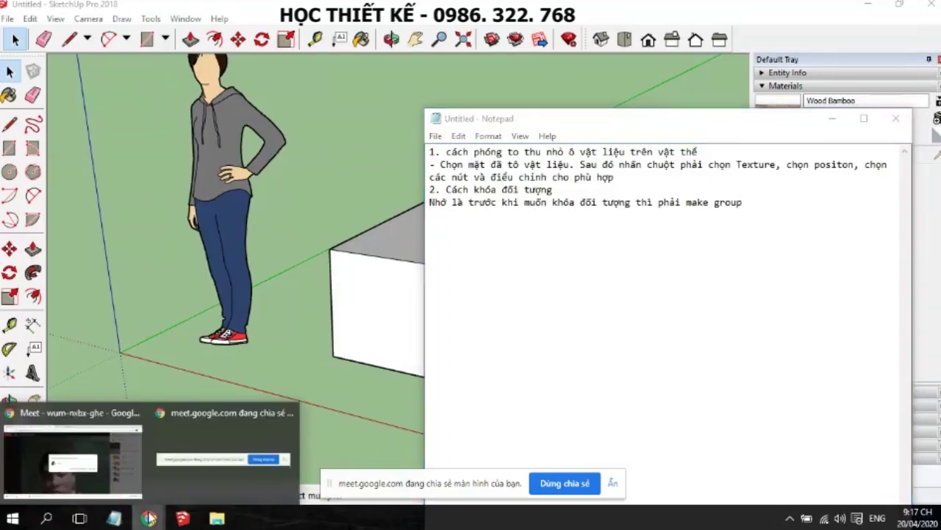
Accept the pending join request in the Meet call, then hide Chrome
left_click(114, 474)
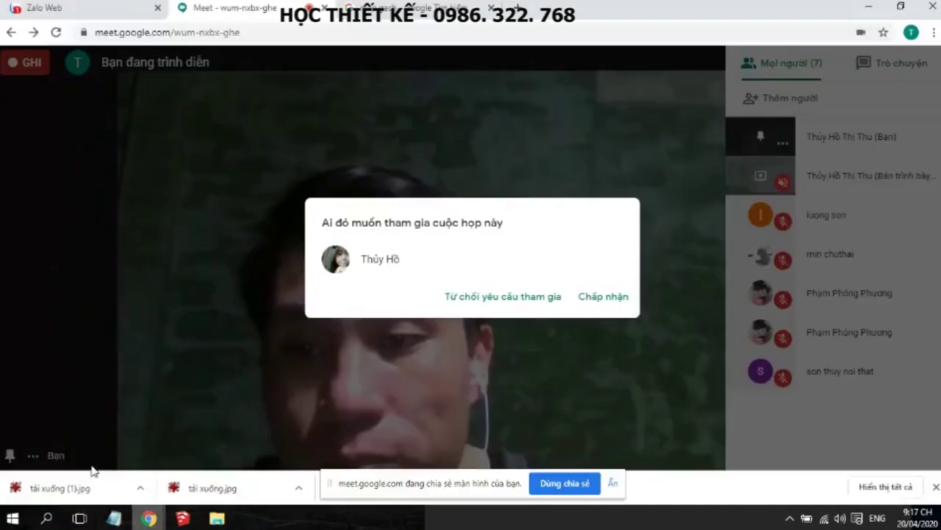
left_click(601, 298)
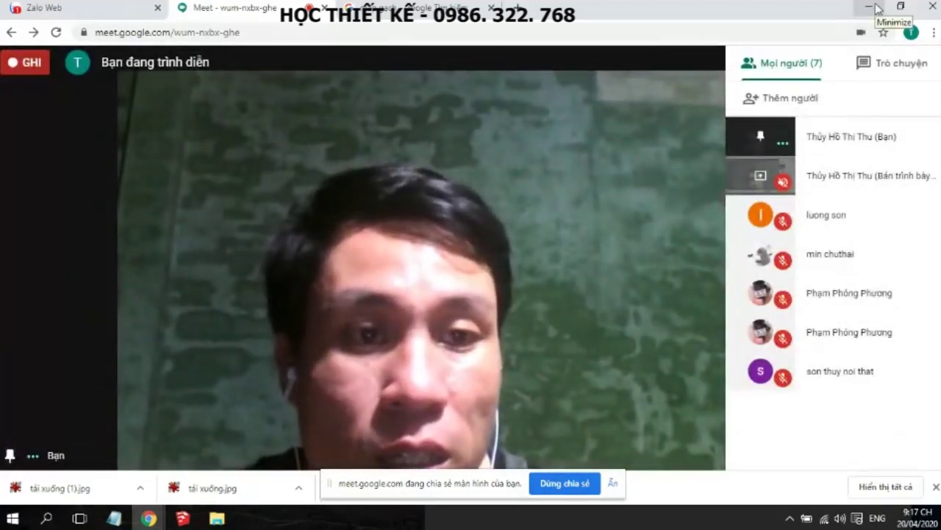
left_click(874, 6)
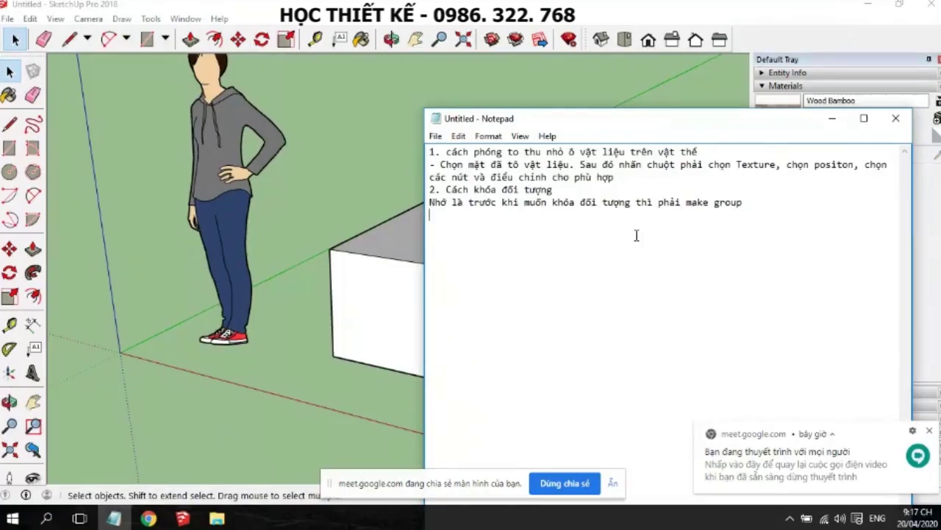
Type '- Chọn đối tượng, vào bảng chọn Edit, chọn Lock' on a new line, fixing typos
type("- Chọn đối towng")
key("BackSpace")
key("BackSpace")
key("BackSpace")
key("BackSpace")
type("ương")
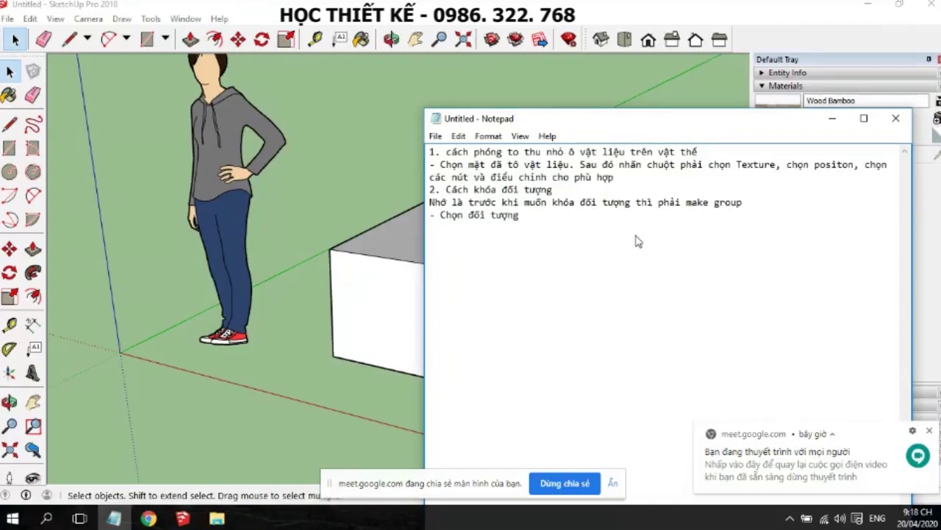
type(", nhấn chuột")
key("BackSpace")
key("BackSpace")
key("BackSpace")
key("BackSpace")
key("BackSpace")
key("BackSpace")
key("BackSpace")
key("BackSpace")
key("BackSpace")
type("vào bảng chon Edit,chọn ")
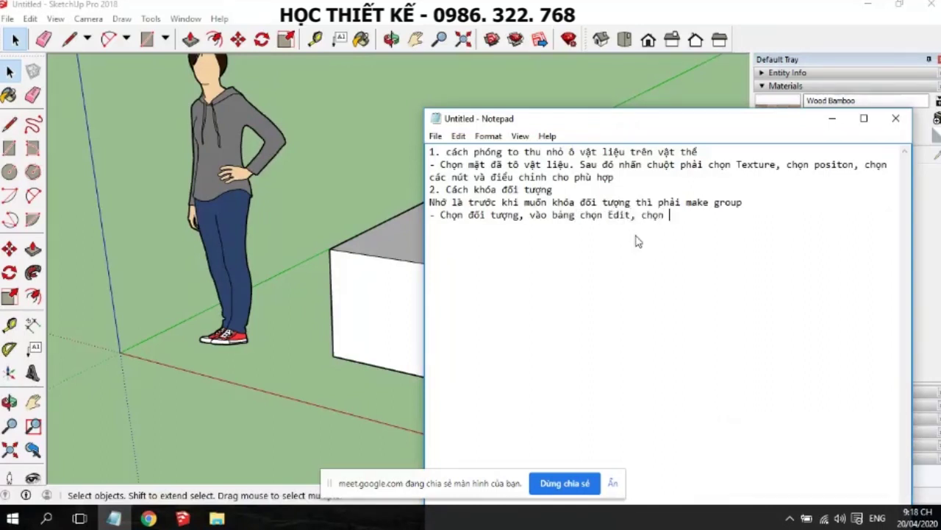
type("Lock")
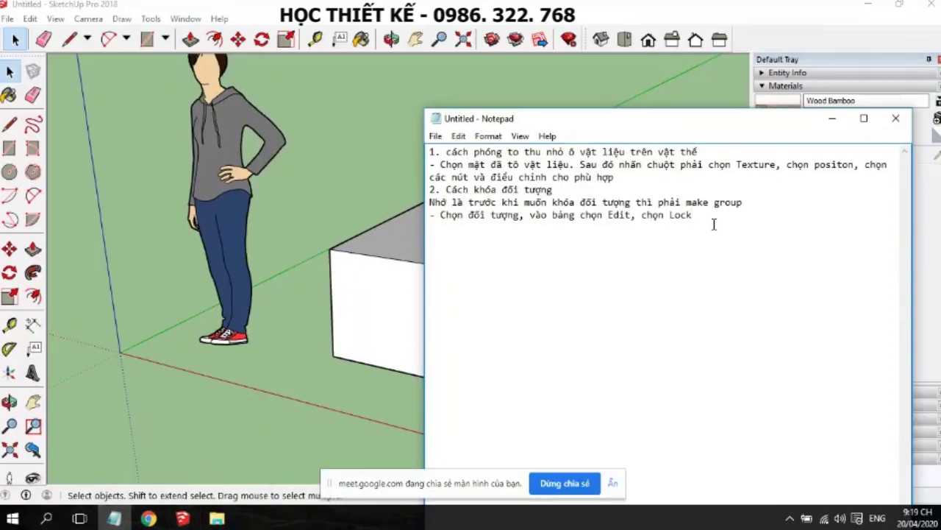
Add '* Cách mở khóa' with its unlock step (select the locked object, Edit > Unlock), then reselect the box in SketchUp
key("Return")
type("* Cách mở khóa")
key("Return")
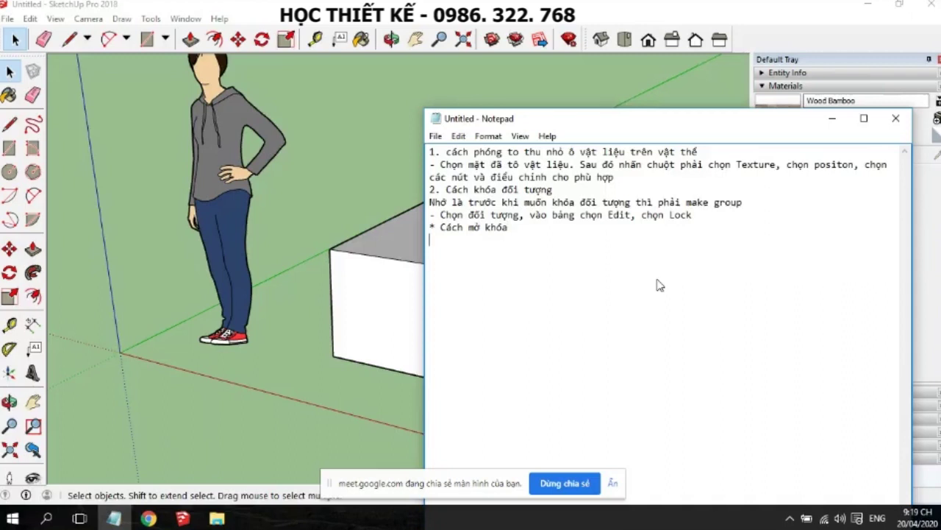
type("Chọn đối tươợng bị khoóa")
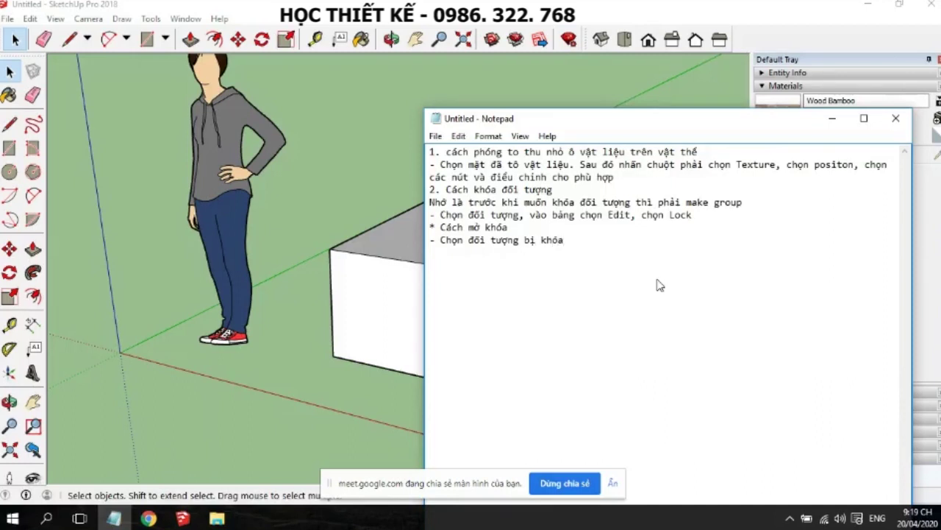
type(", sau đó vào Edit, choọn Unlock")
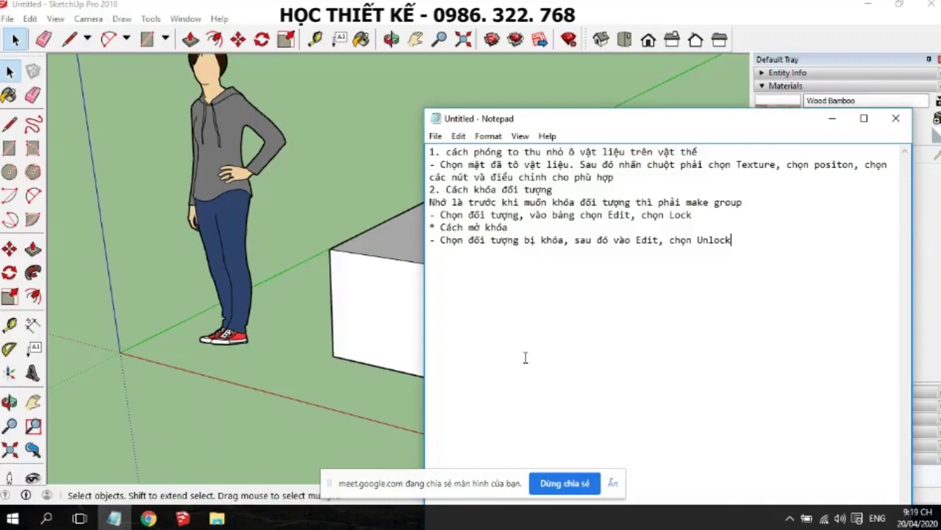
left_click(391, 375)
triple_click(439, 282)
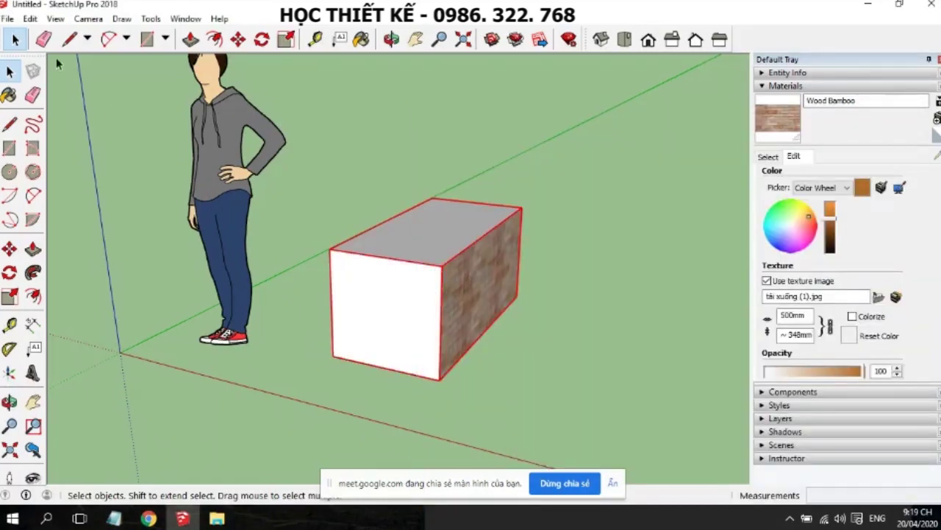
Unlock all locked geometry with Edit > Unlock > All
left_click(30, 18)
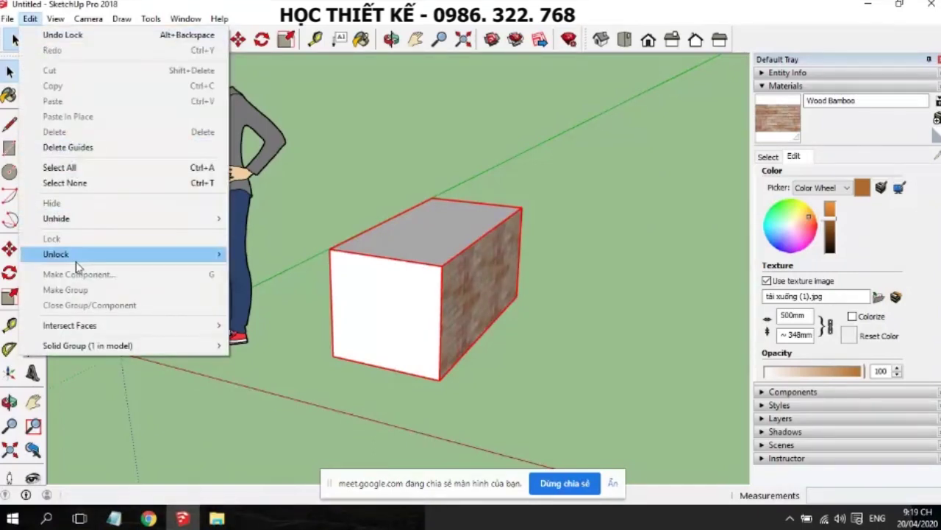
mouse_move(56, 254)
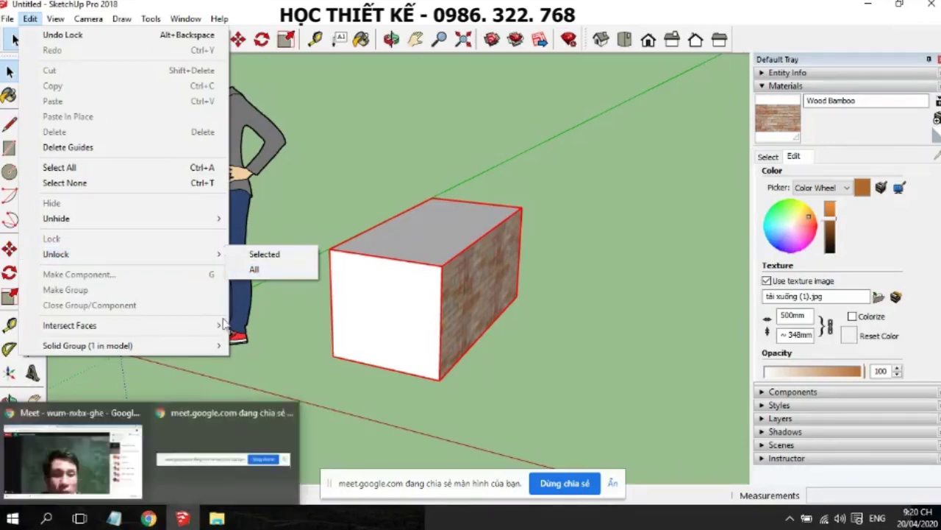
left_click(254, 271)
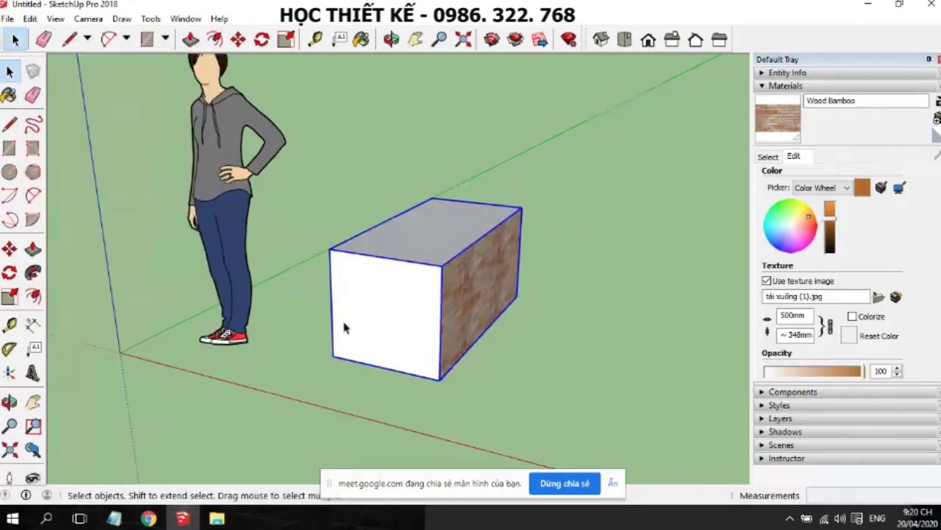
scroll(358, 297, "down", 2)
scroll(500, 294, "up", 3)
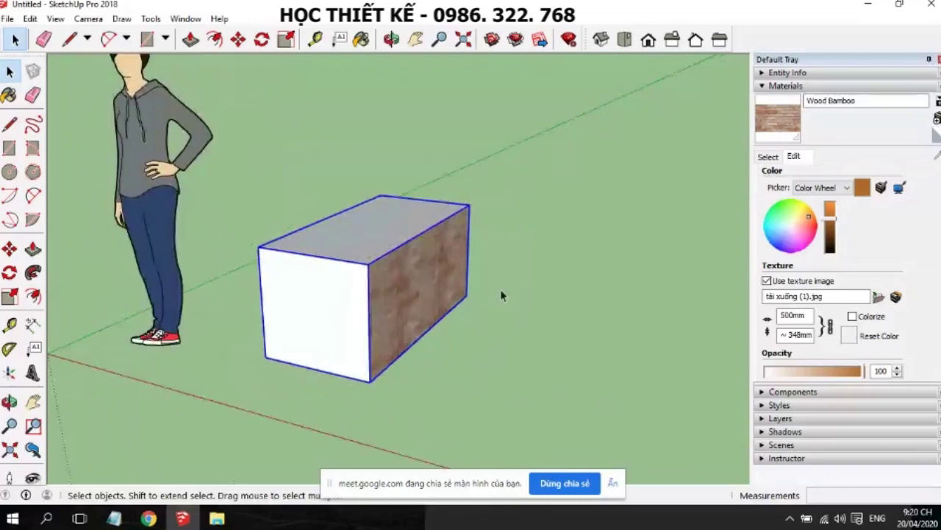
scroll(501, 289, "down", 2)
Draw a rectangle beside the textured box and push/pull it up into a tall box
key("r")
left_click(513, 312)
left_click(567, 341)
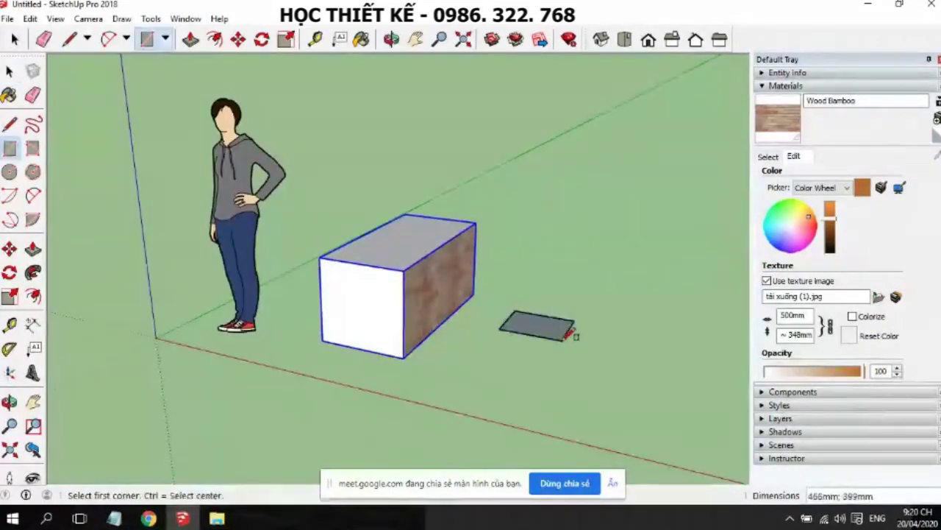
key("p")
left_click_drag(552, 239, 546, 201)
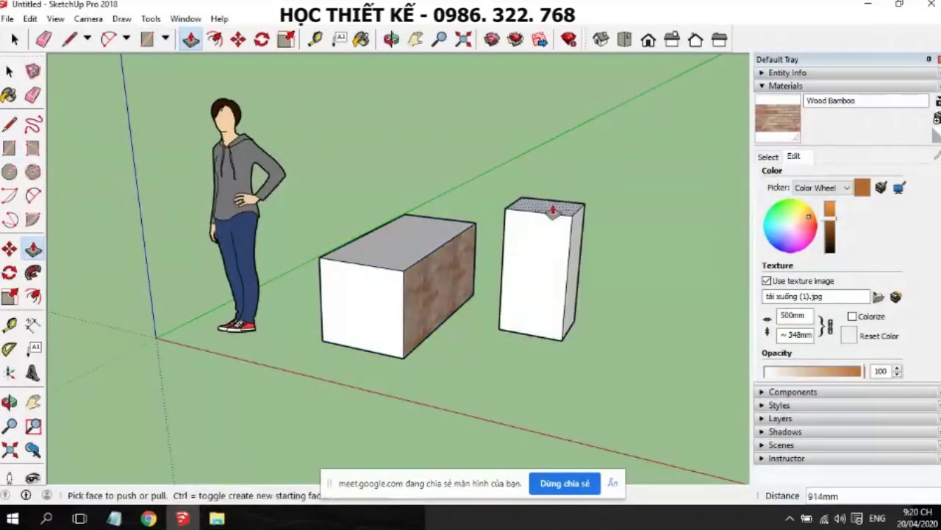
Draw a circle on the ground and push/pull it up into a tall cylinder
key("c")
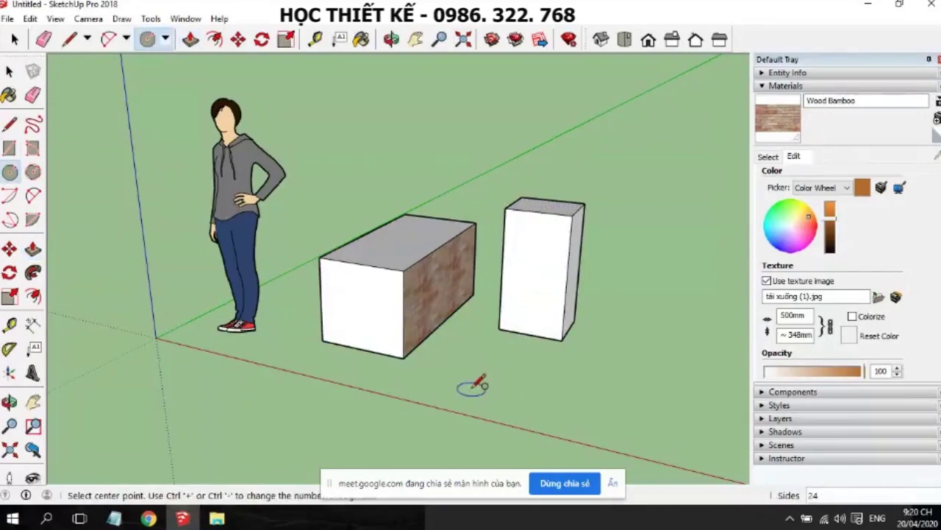
left_click(472, 390)
left_click(500, 392)
key("p")
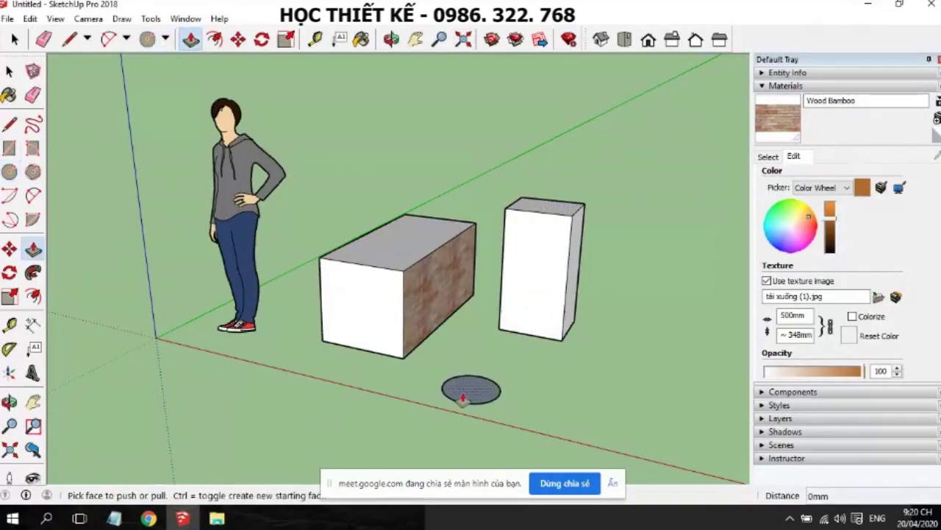
left_click_drag(459, 390, 464, 252)
Make the tall box and the cylinder each into its own group
key("space")
left_click(543, 263)
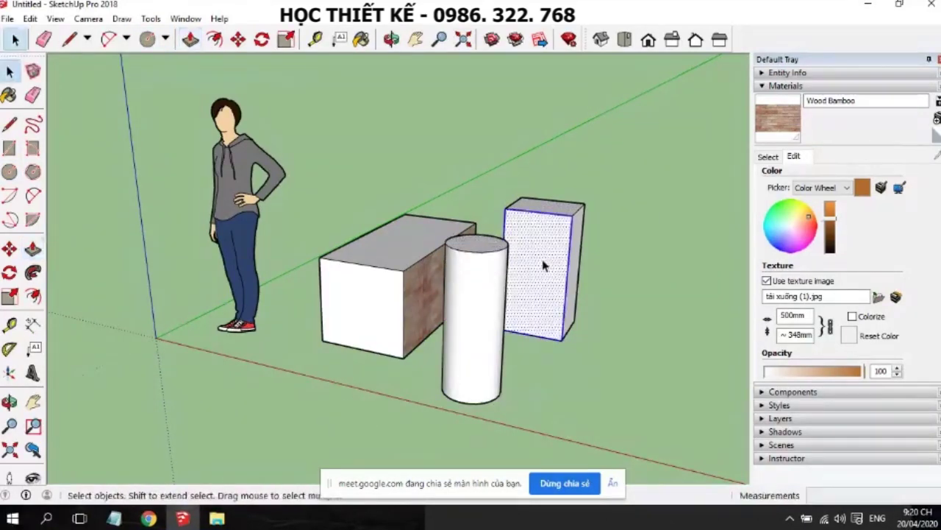
right_click(541, 260)
left_click(588, 381)
left_click(487, 347)
right_click(488, 347)
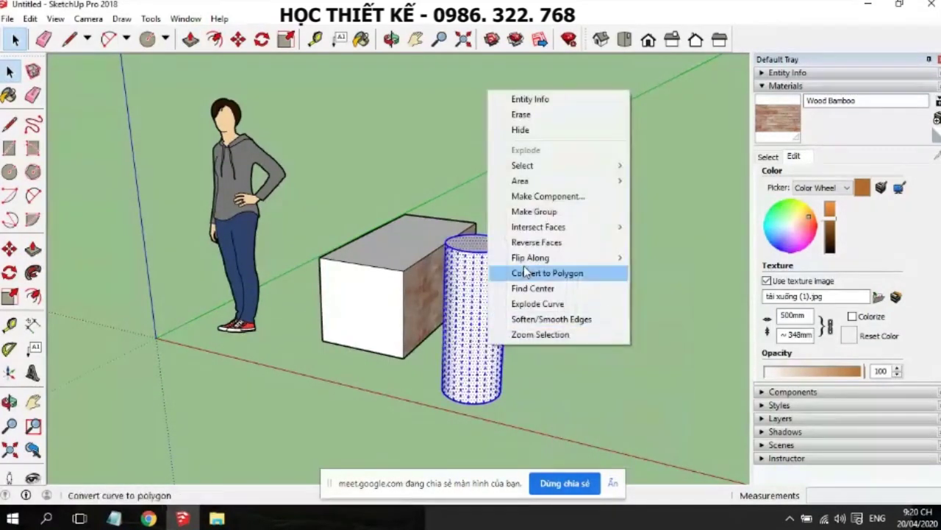
left_click(552, 211)
Window-select the two new groups, then clear the selection
left_click(564, 343)
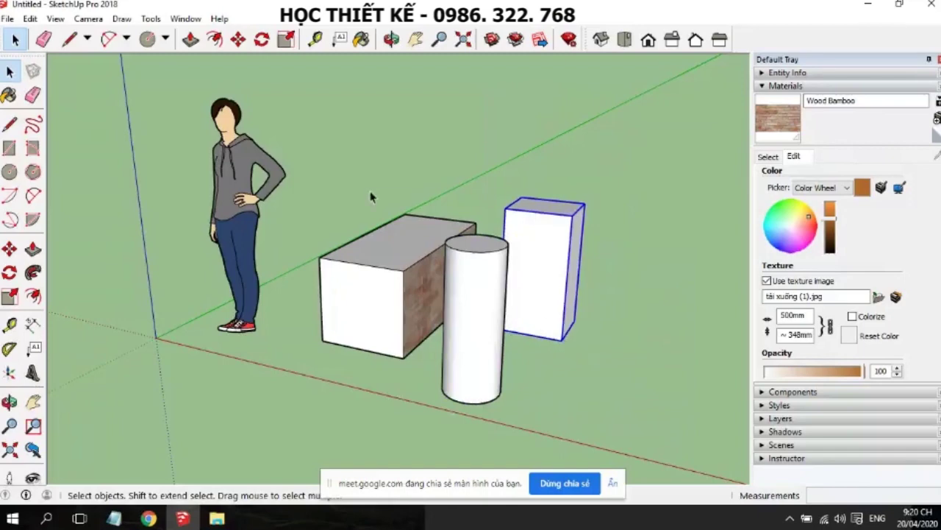
left_click_drag(372, 197, 522, 427)
left_click_drag(335, 176, 553, 392)
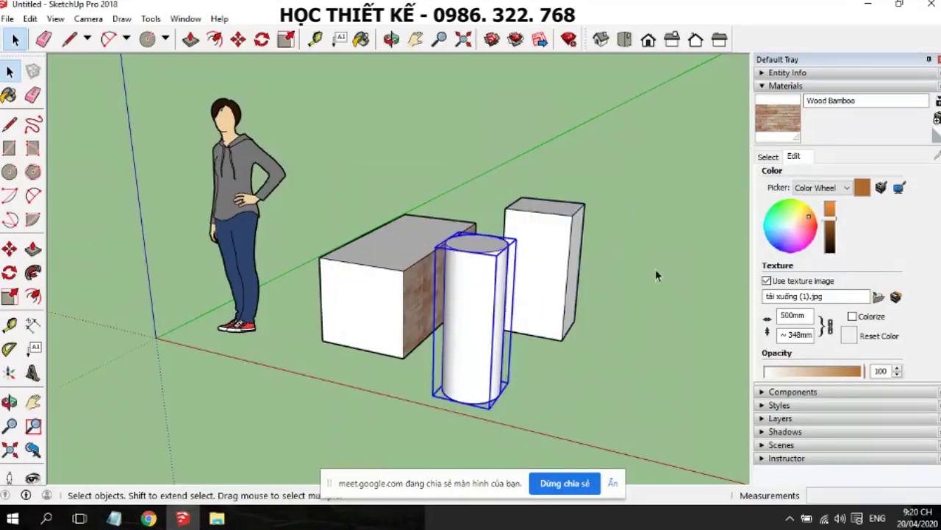
left_click(588, 291)
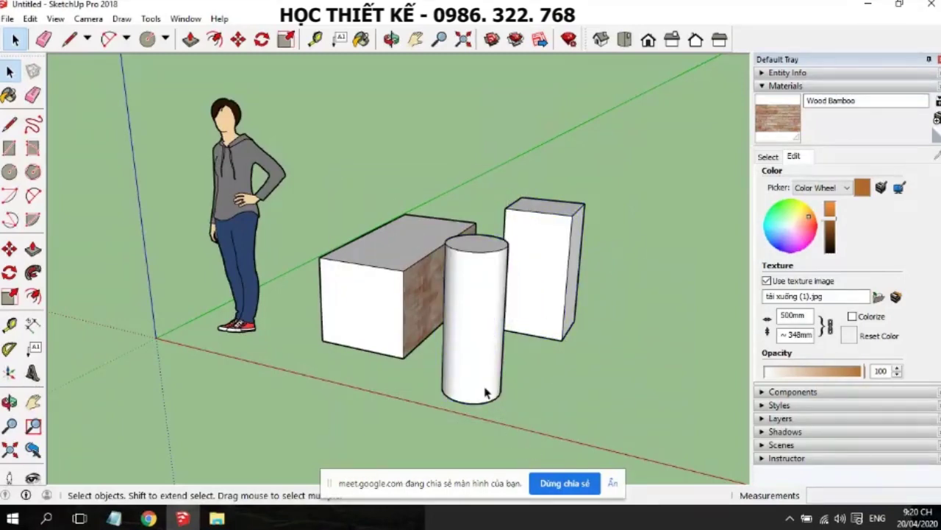
Move the tall box group against the front of the textured box
key("m")
left_click(562, 341)
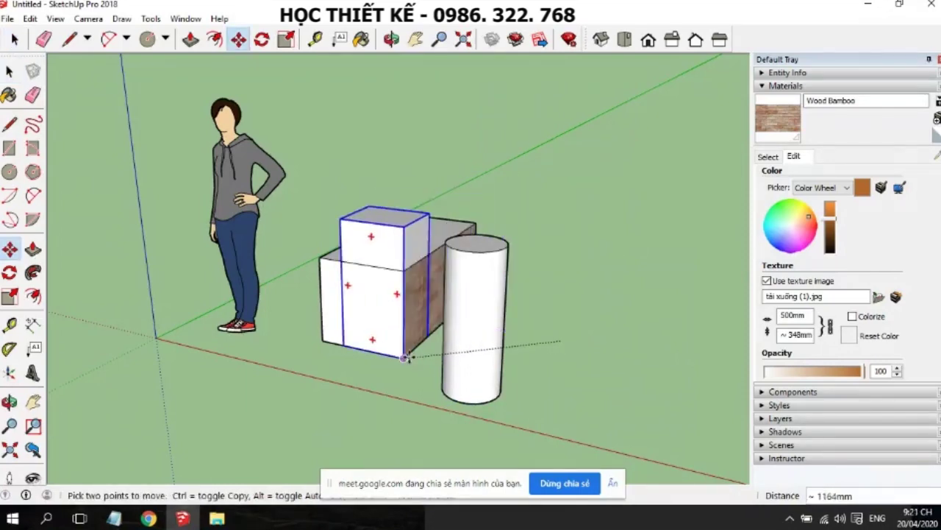
left_click(404, 357)
key("space")
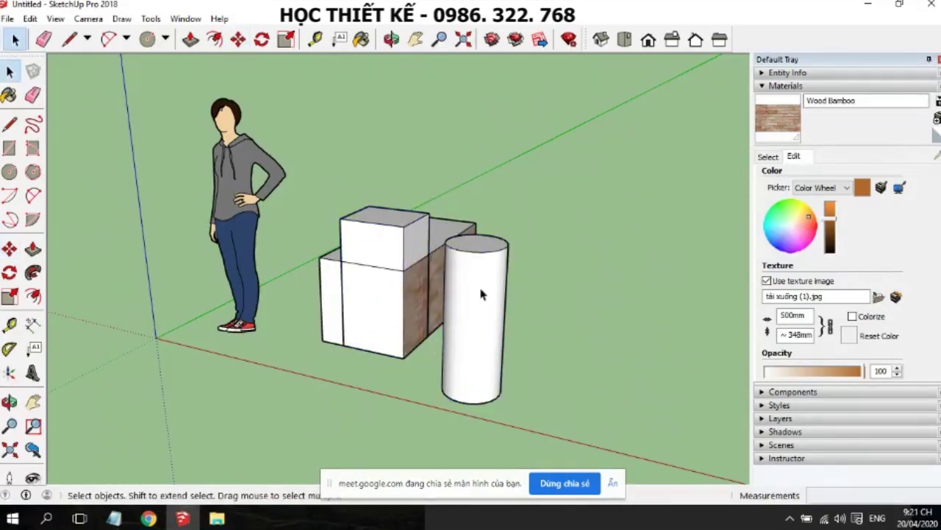
left_click_drag(589, 182, 306, 425)
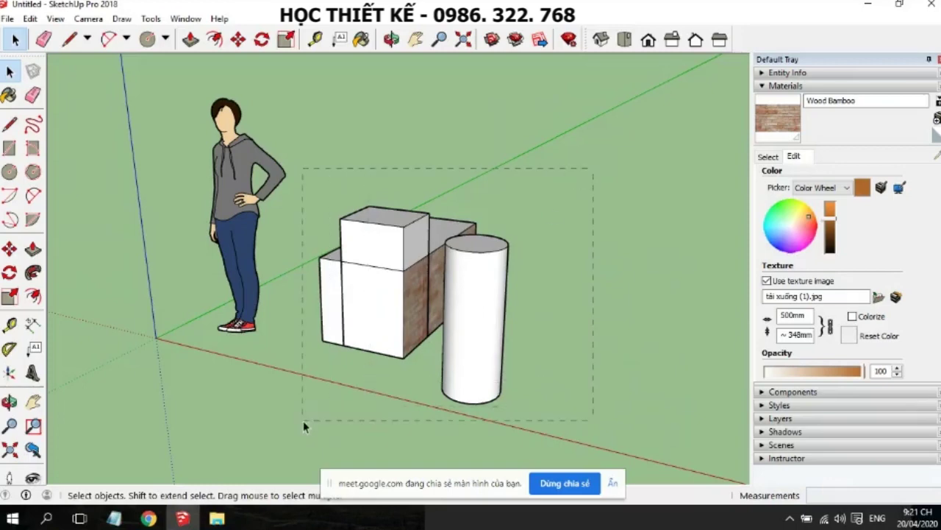
left_click(586, 301)
Lock the textured box group with Edit > Lock
left_click(431, 277)
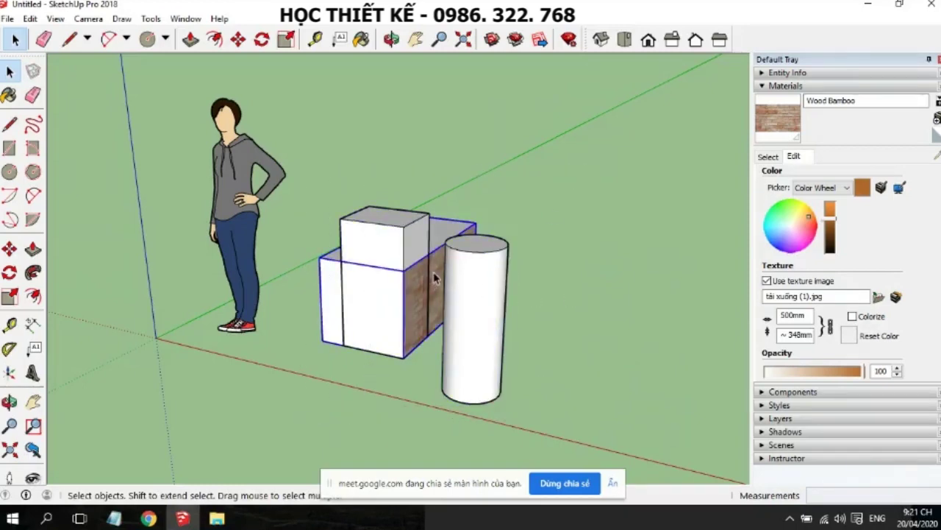
left_click(30, 18)
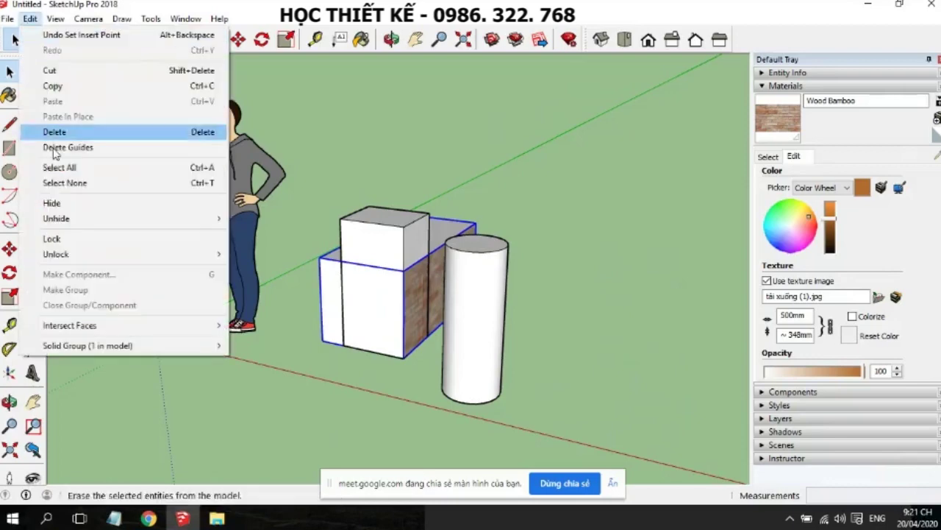
left_click(67, 236)
left_click(497, 205)
Test moving the objects to confirm the locked box stays put, then select the cylinder
left_click_drag(313, 424, 294, 433)
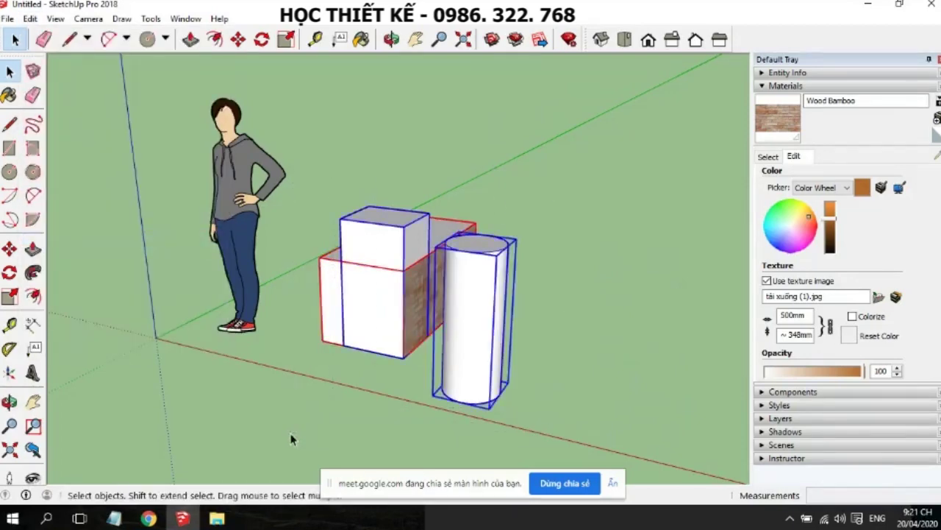
key("m")
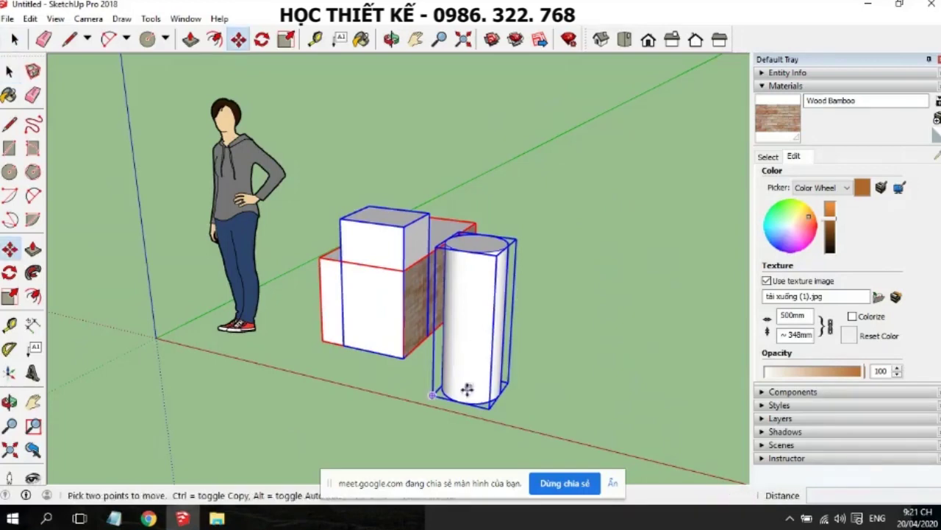
left_click(469, 402)
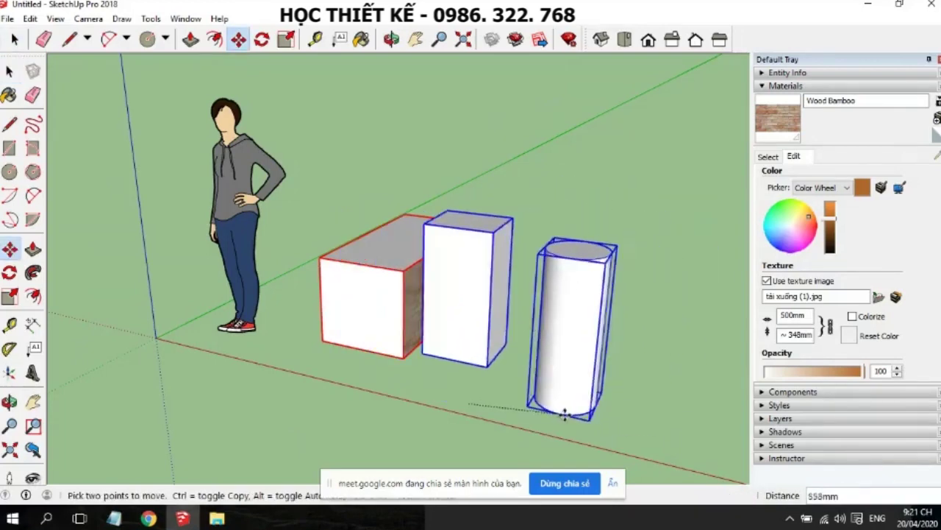
left_click(563, 412)
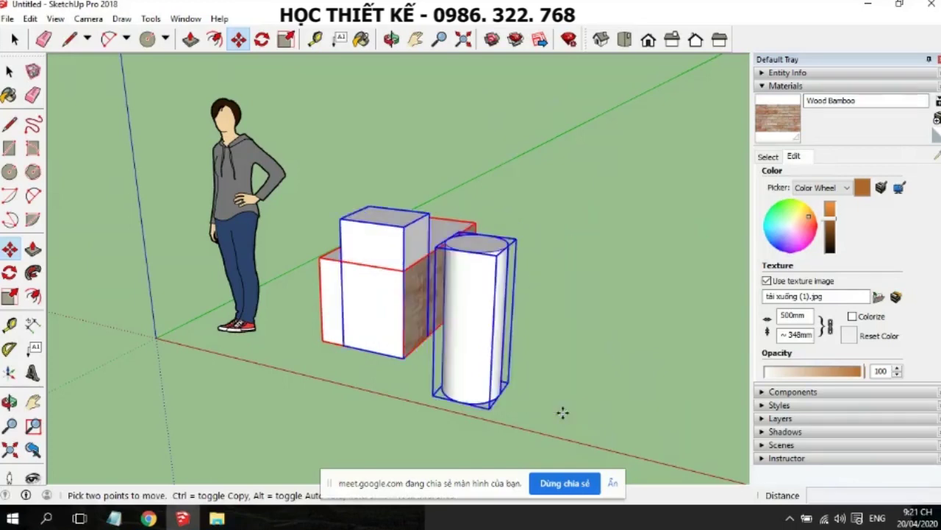
key("space")
left_click(567, 271)
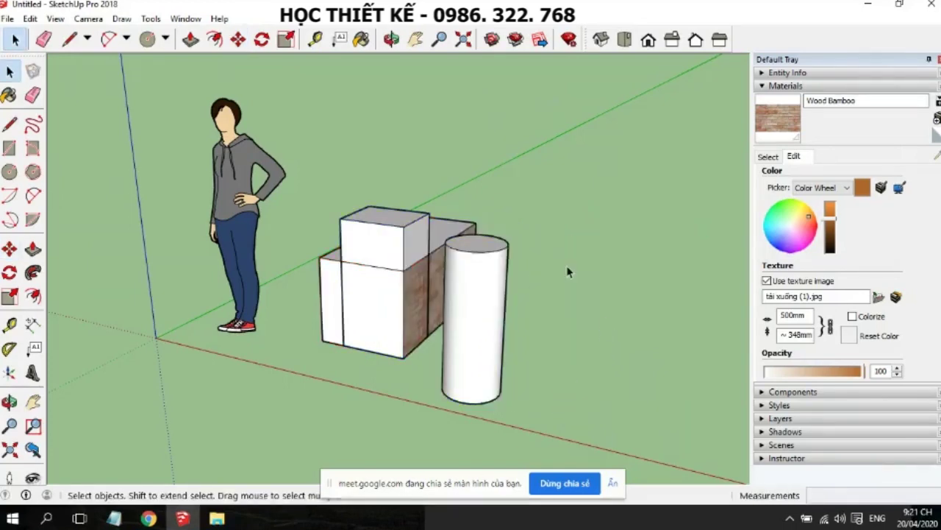
left_click(478, 294)
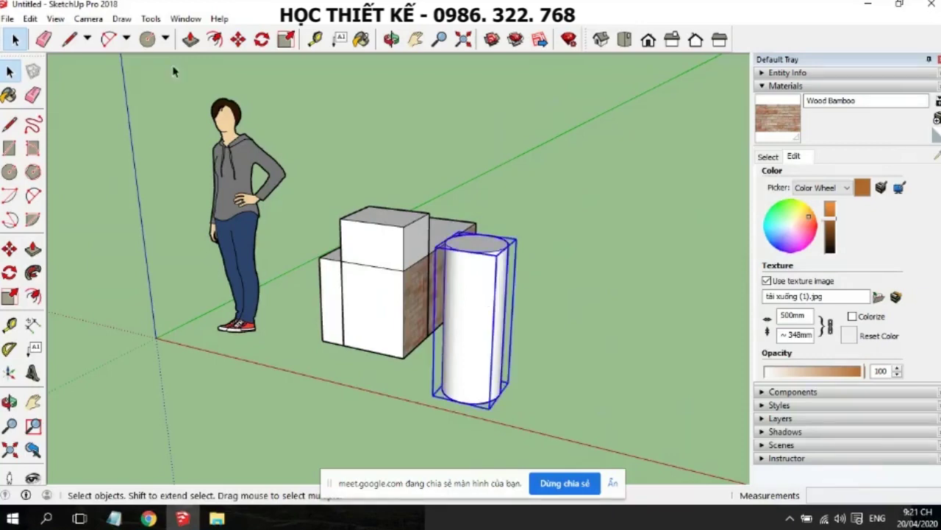
left_click(29, 18)
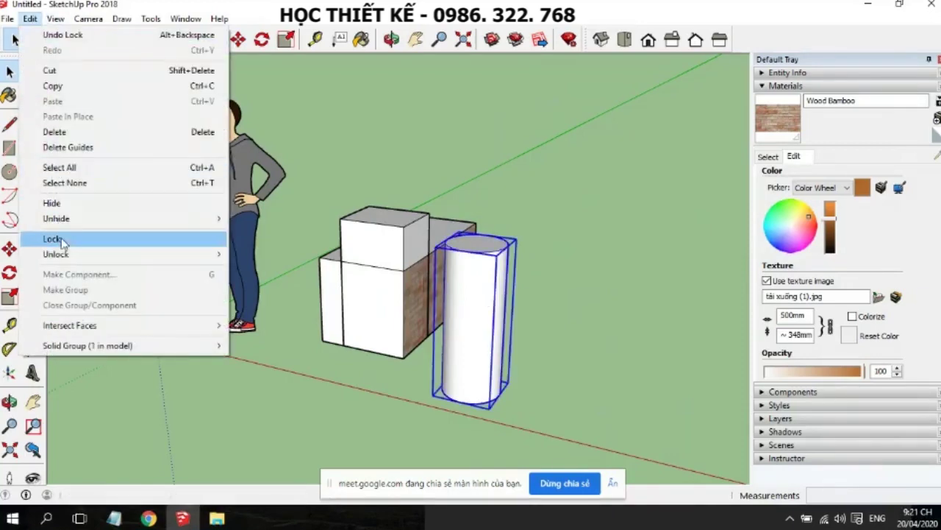
left_click(62, 239)
left_click(592, 212)
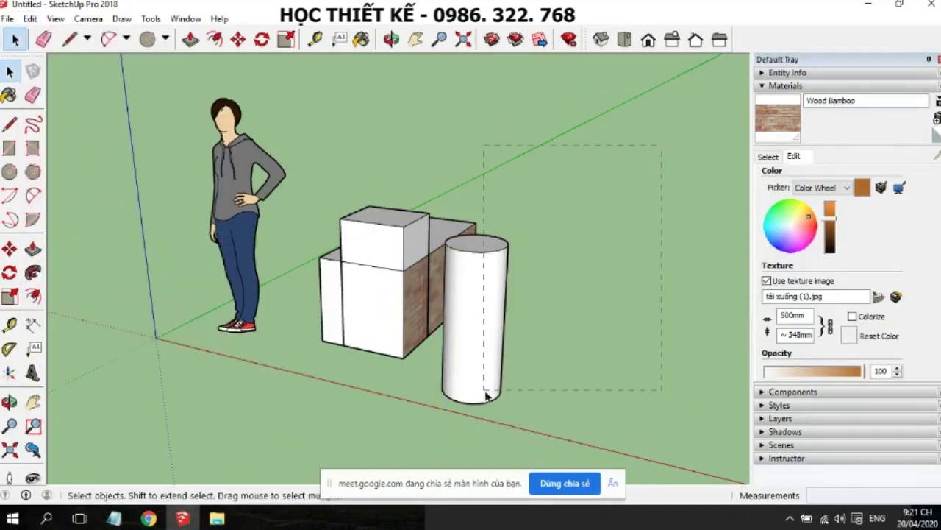
left_click_drag(275, 424, 493, 393)
left_click_drag(288, 457, 319, 444)
key("m")
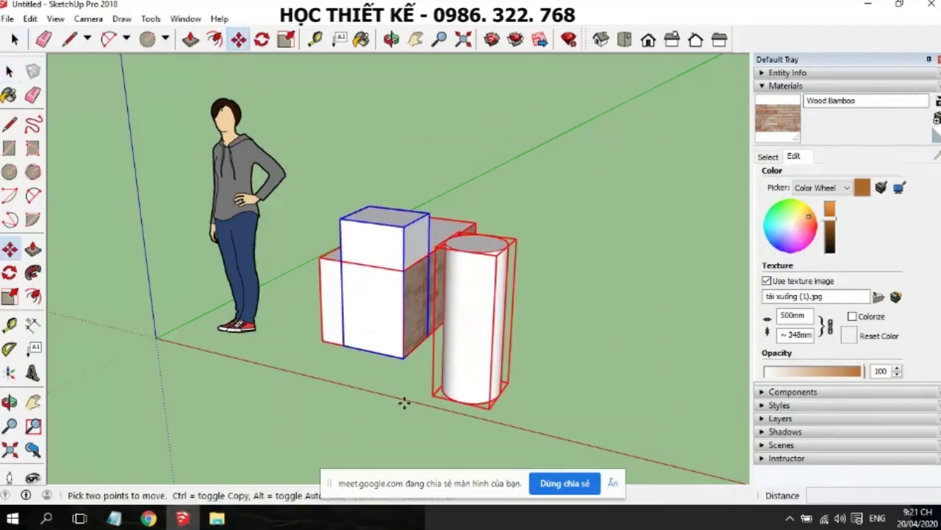
left_click(404, 358)
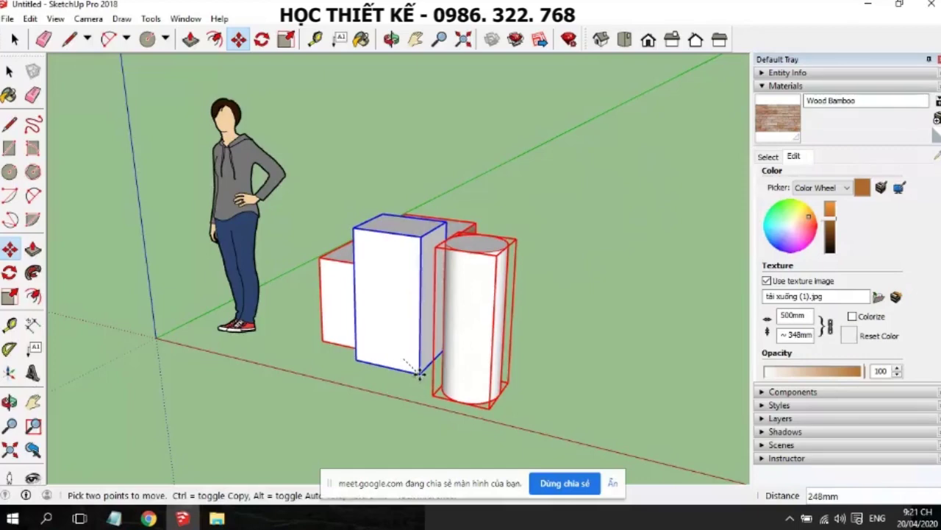
key("Escape")
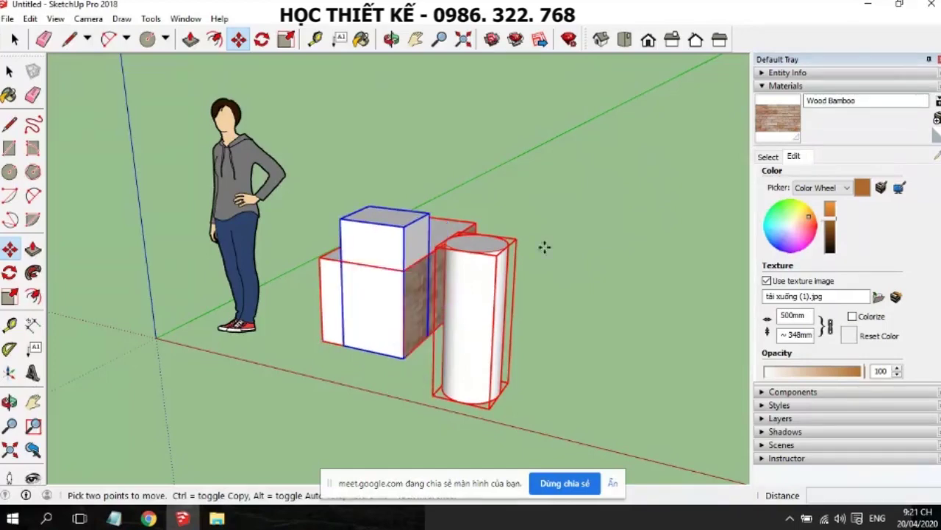
key("space")
left_click(539, 231)
left_click(474, 280)
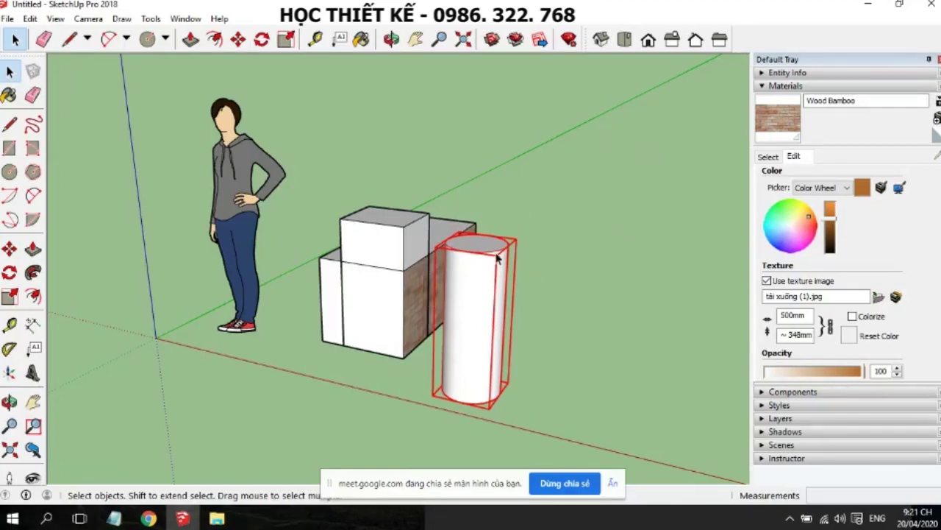
left_click(30, 18)
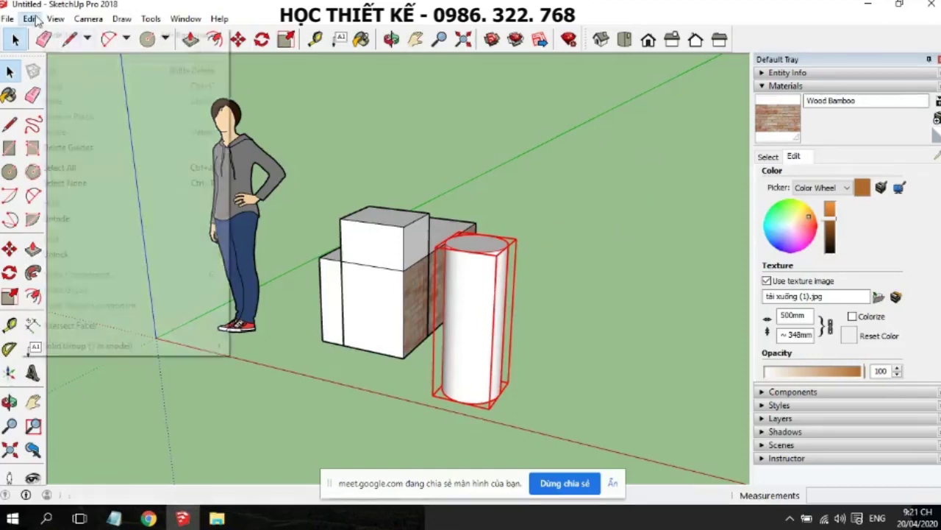
Unlock the selected cylinder and check the textured back box's lock state
mouse_move(110, 254)
left_click(263, 253)
left_click(567, 258)
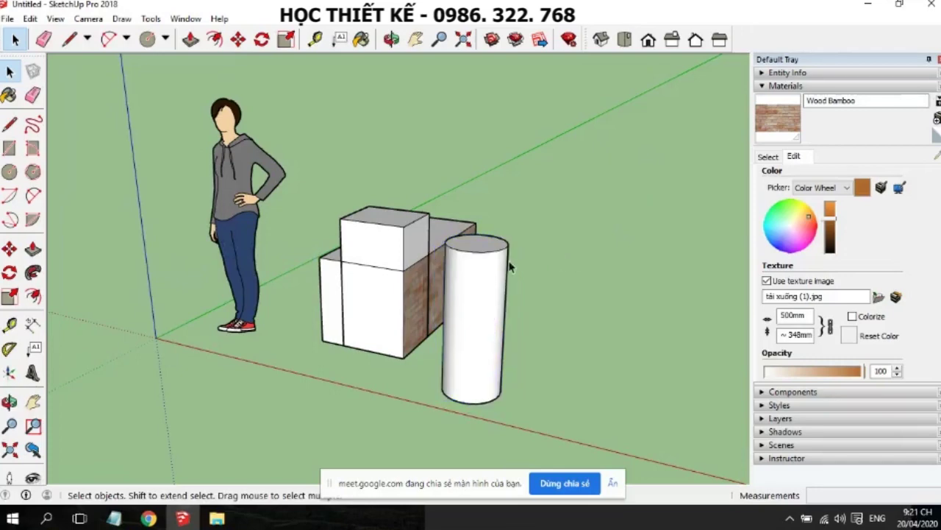
left_click(438, 262)
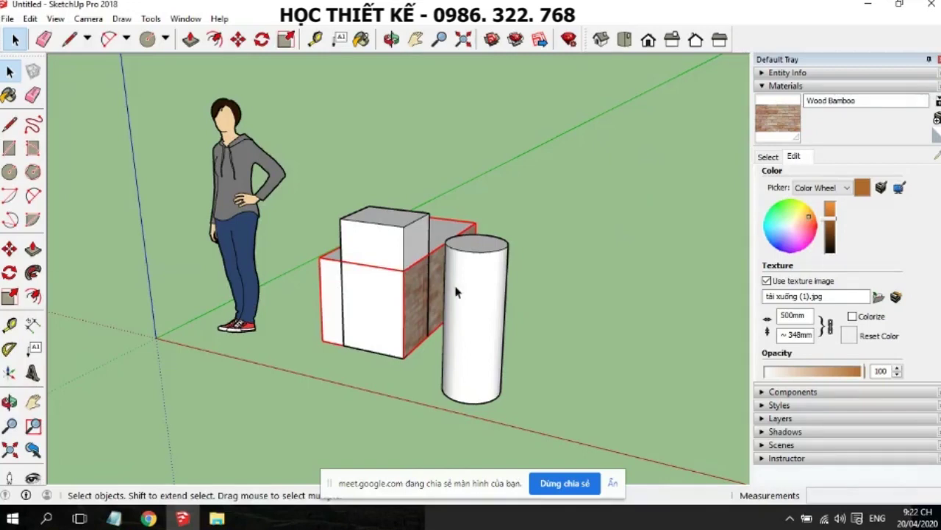
Lock the cylinder group again with Edit > Lock
left_click(472, 292)
left_click(29, 18)
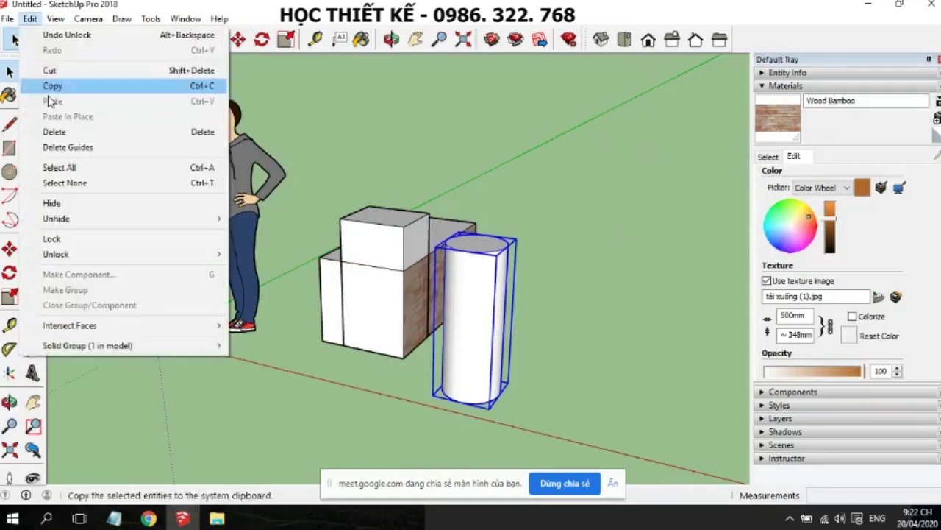
left_click(69, 237)
left_click(537, 214)
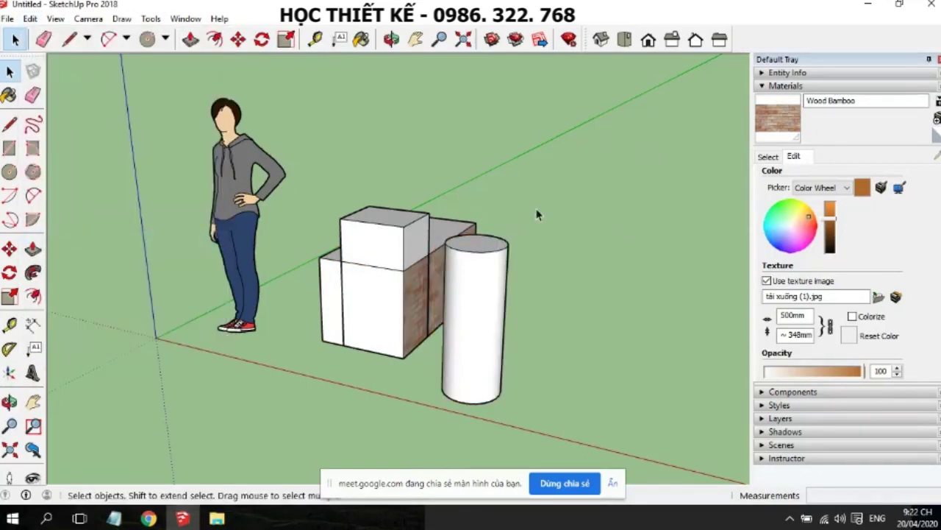
Unlock everything with Edit > Unlock > All and click each group to confirm
left_click(30, 19)
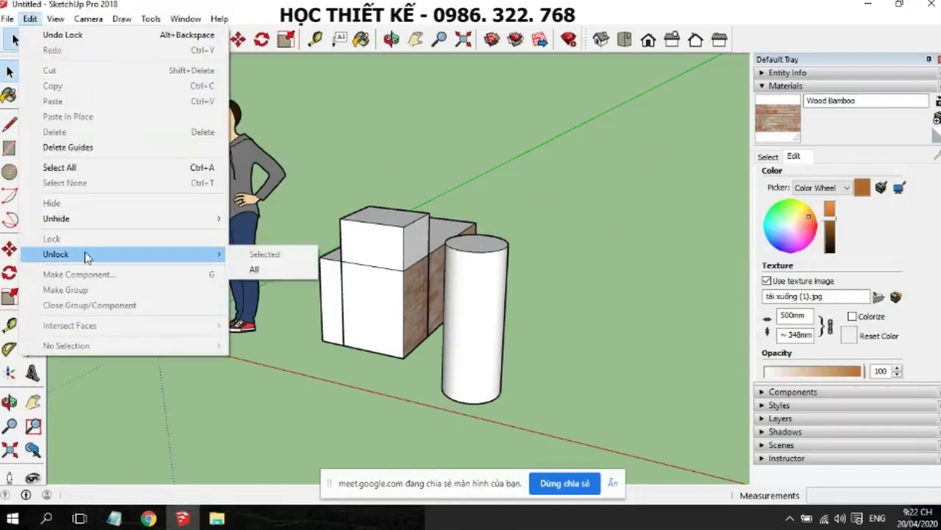
mouse_move(56, 254)
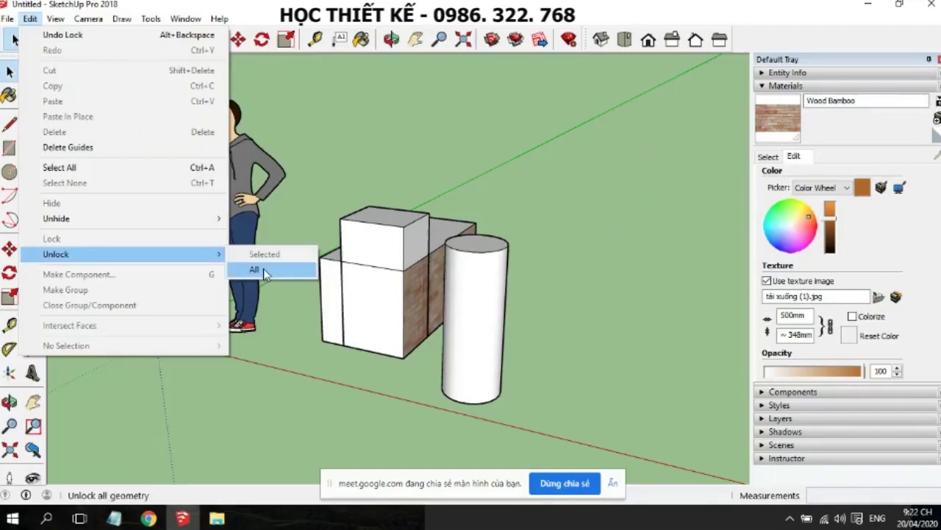
left_click(265, 272)
left_click(475, 280)
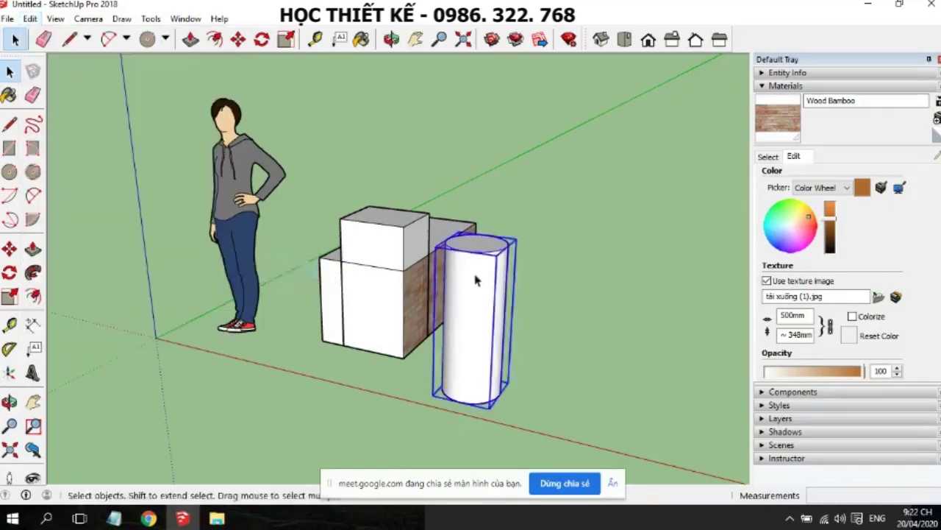
left_click(425, 274)
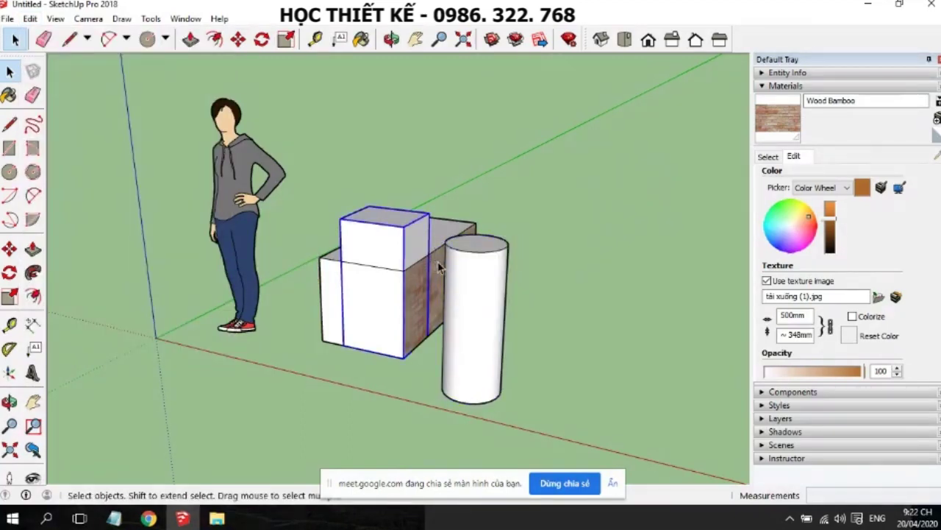
left_click(438, 265)
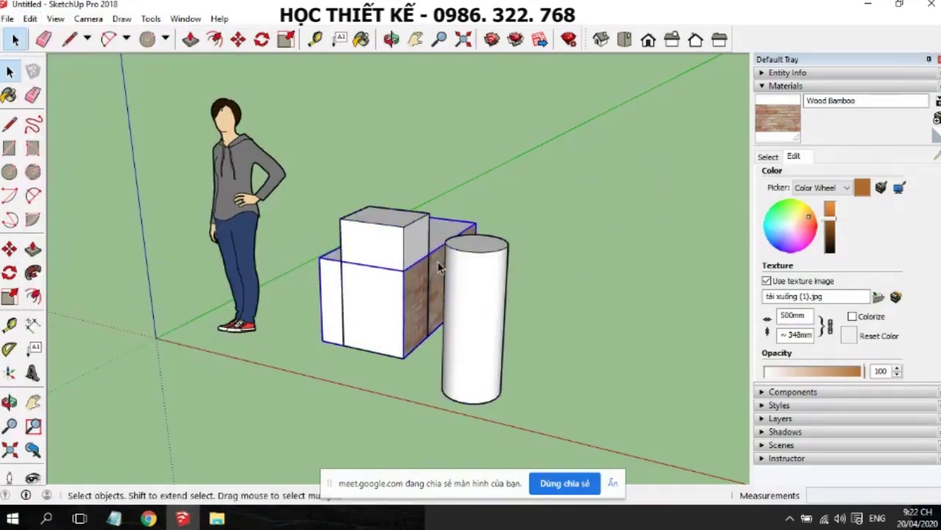
Bring the Google Meet call forward, then show the bai 4 folder in File Explorer
left_click(149, 517)
left_click(97, 492)
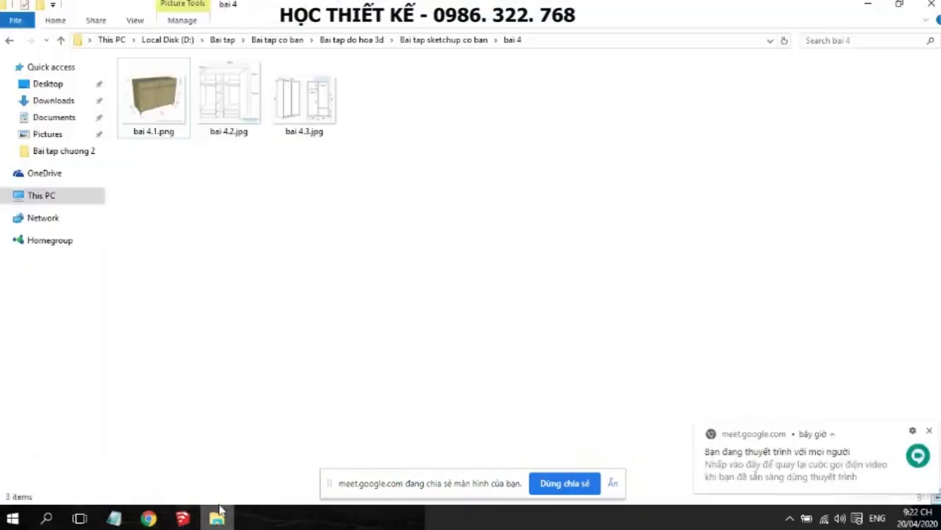
left_click(217, 518)
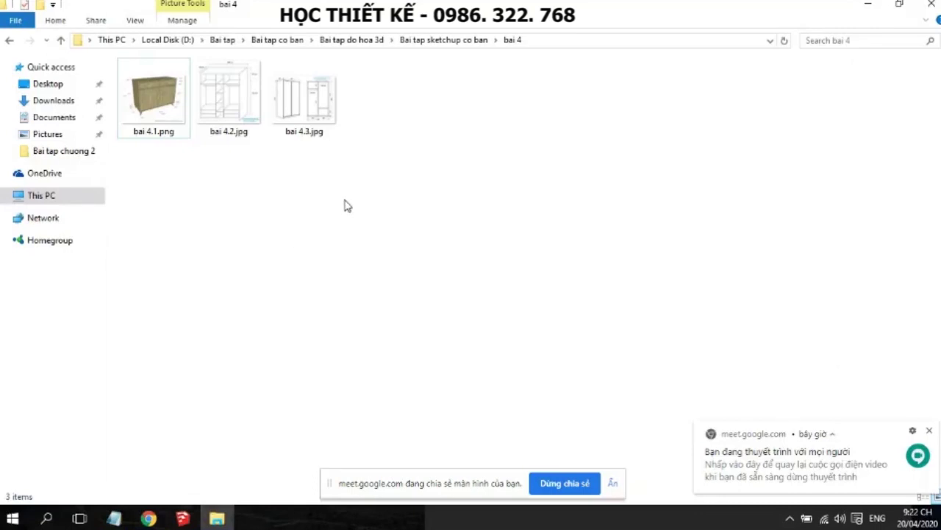
Open bai 4.3.jpg, the 1200 × 550 × 2000 two-door wardrobe drawing, in IrfanView
double_click(326, 114)
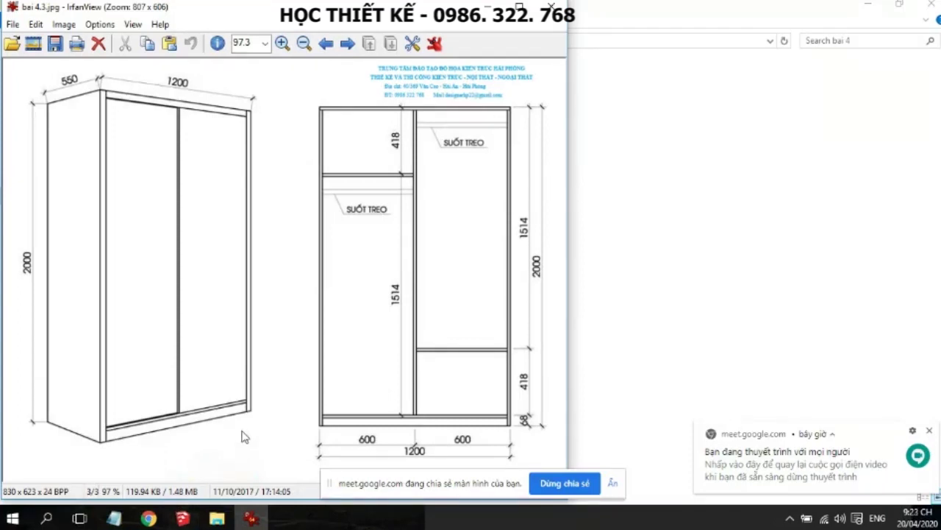
Bring the Google Meet call back in front of the IrfanView wardrobe drawing
mouse_move(149, 518)
left_click(57, 460)
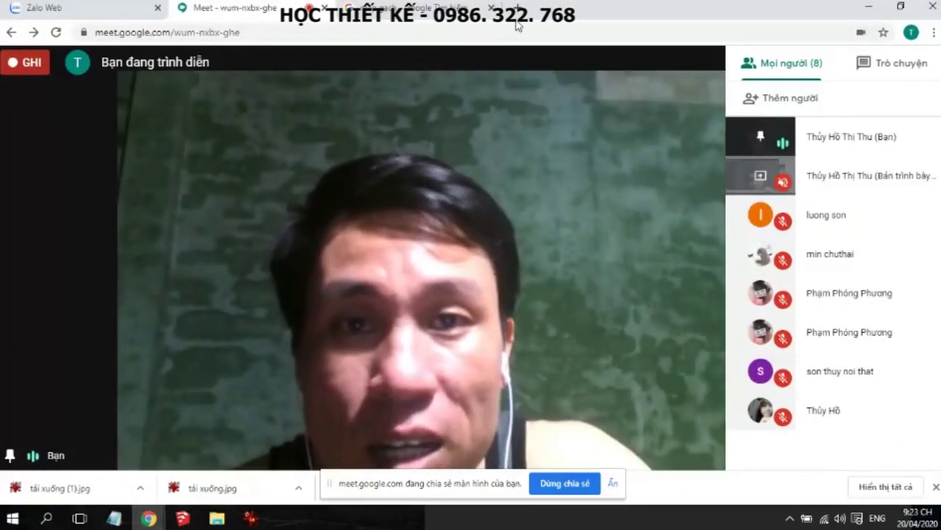
Search Google Images for 'ngôi nhà mái bằng' (flat-roof houses) and browse the results
left_click(401, 9)
scroll(349, 138, "up", 3)
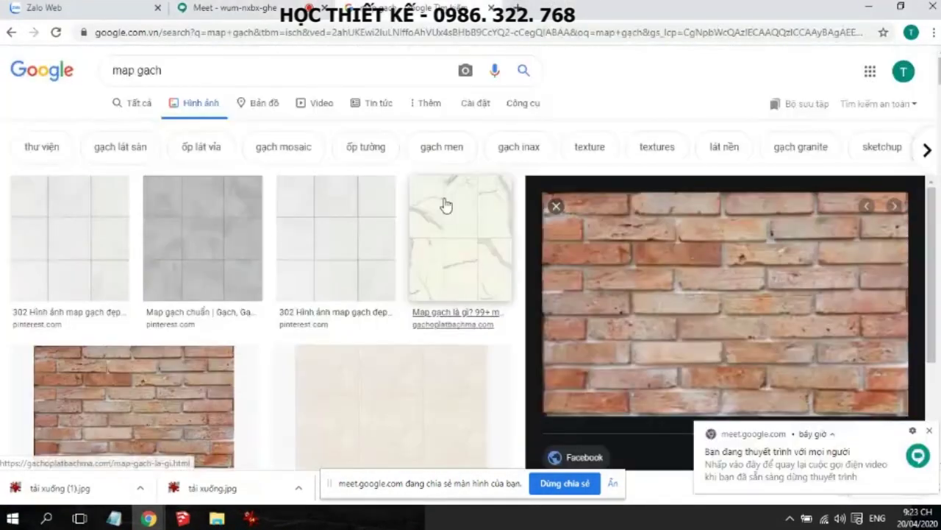
left_click_drag(172, 73, 57, 88)
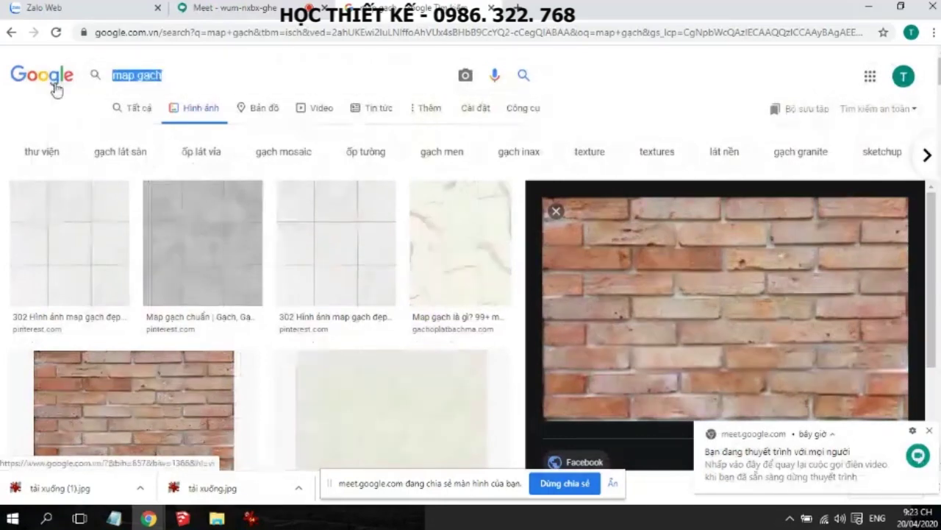
type("ngôi nhà mái ")
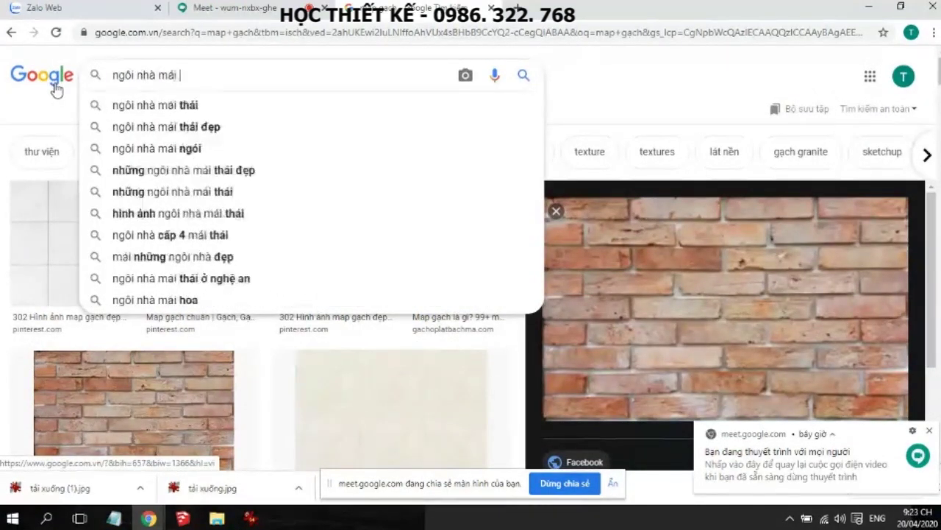
type("bangwf")
key("Return")
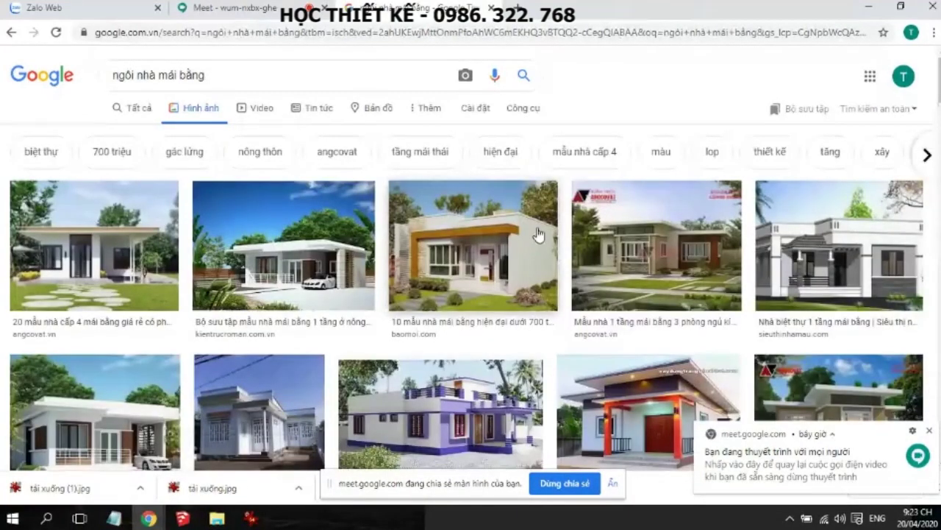
scroll(537, 234, "down", 3)
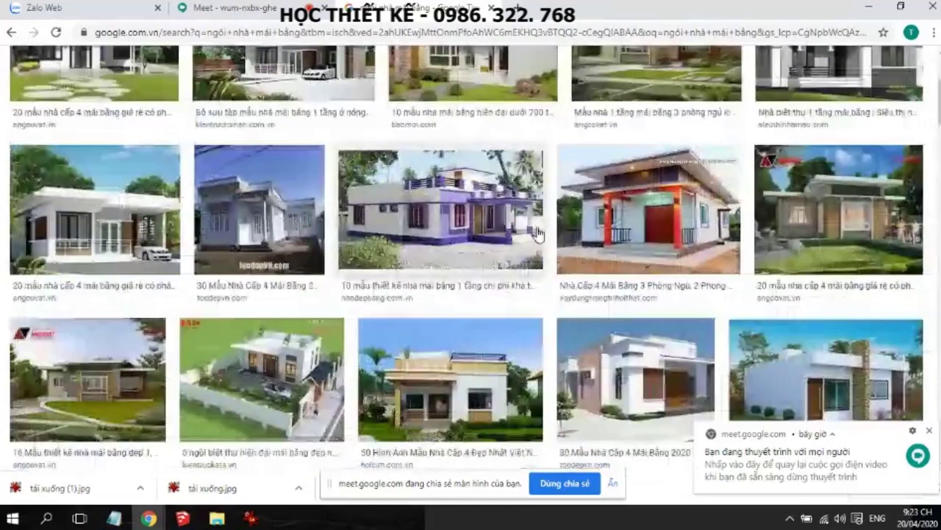
scroll(538, 234, "down", 3)
scroll(537, 234, "down", 4)
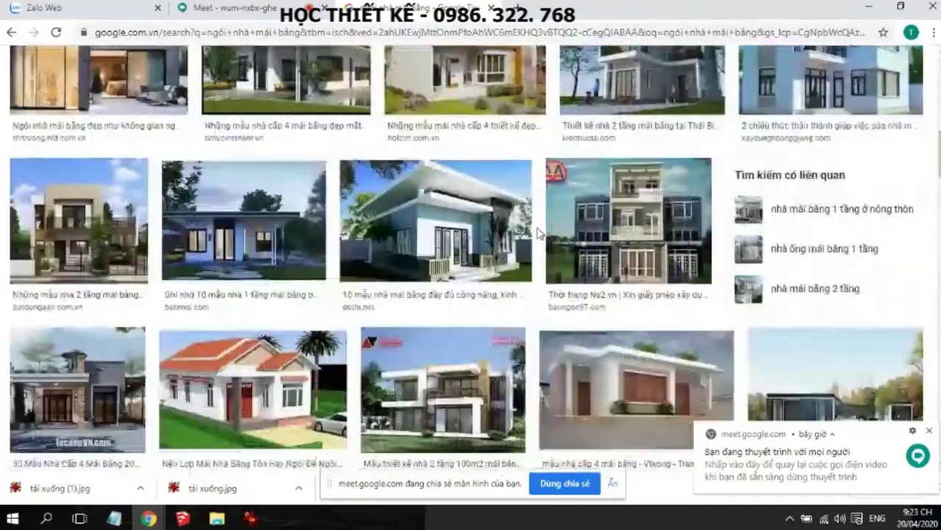
scroll(537, 234, "down", 2)
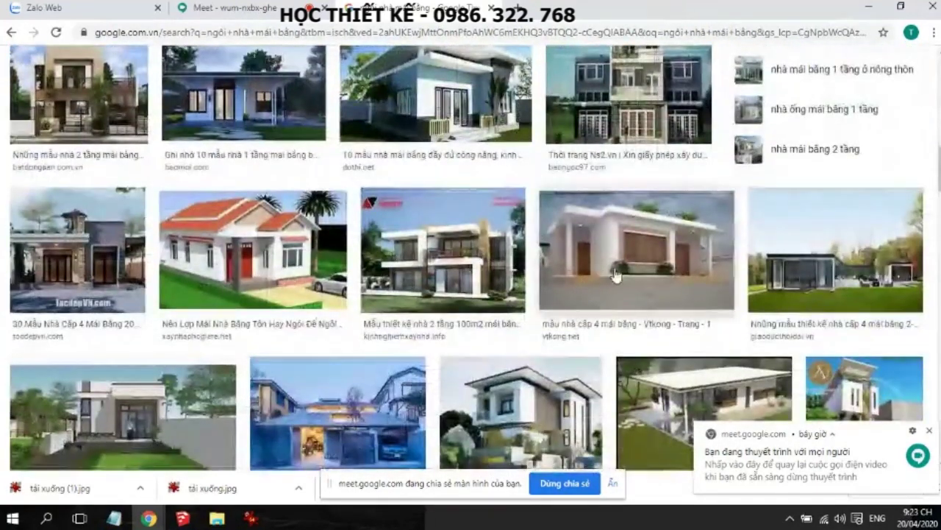
Check the video call, return to the results, and preview a two-storey flat-roof house
left_click(233, 11)
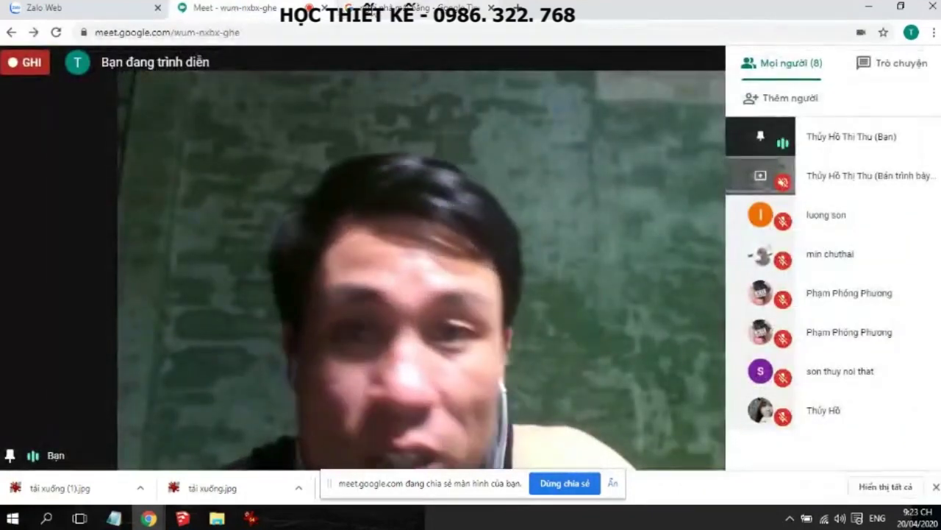
left_click(408, 8)
scroll(518, 166, "down", 3)
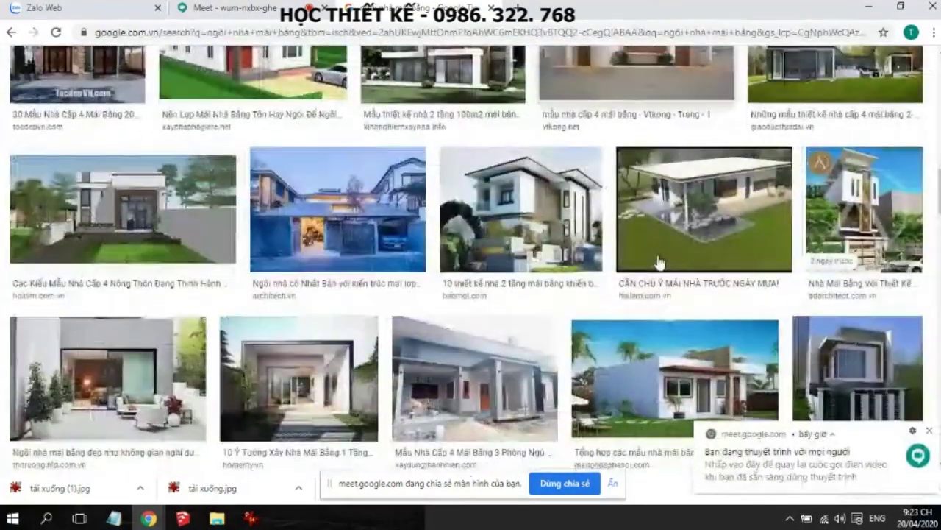
scroll(658, 260, "down", 2)
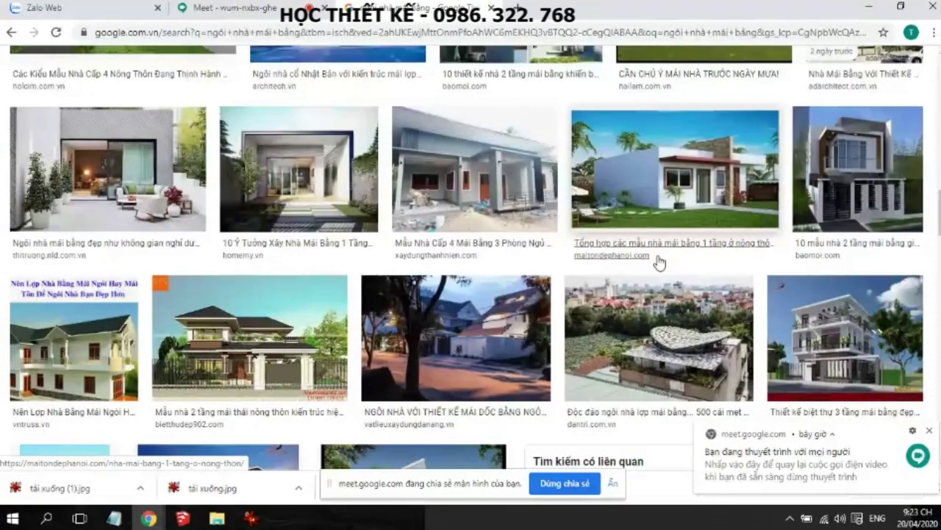
scroll(658, 261, "down", 4)
scroll(657, 261, "up", 1)
scroll(657, 263, "up", 4)
scroll(490, 283, "down", 4)
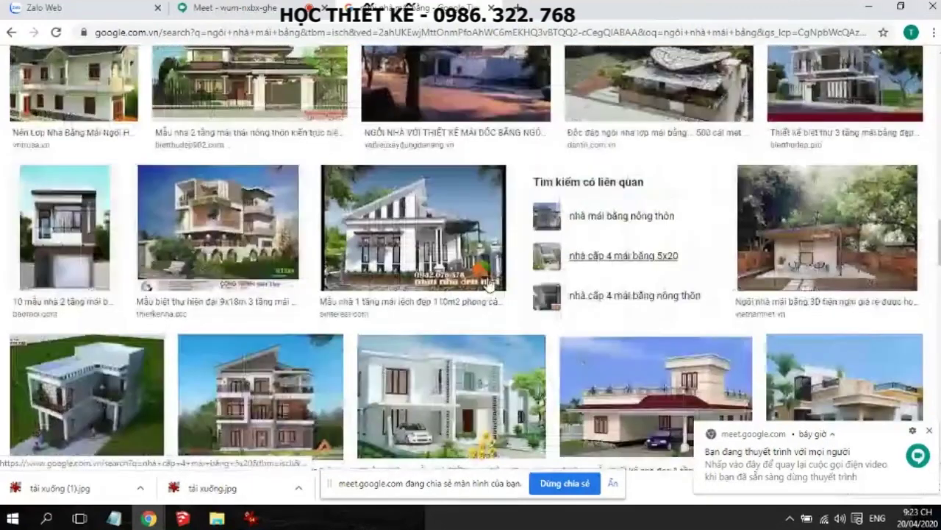
left_click(66, 228)
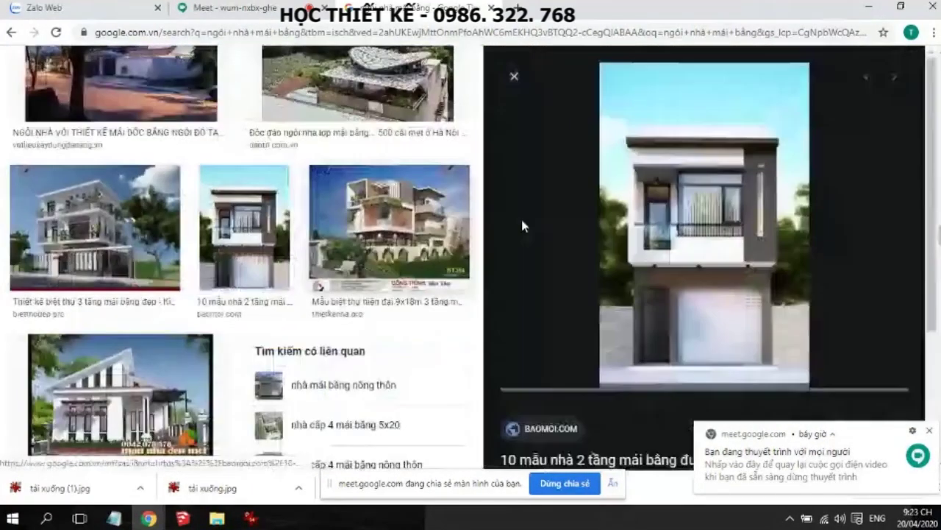
Save the previewed two-storey house image to the Desktop with Save image as
right_click(729, 199)
left_click(778, 325)
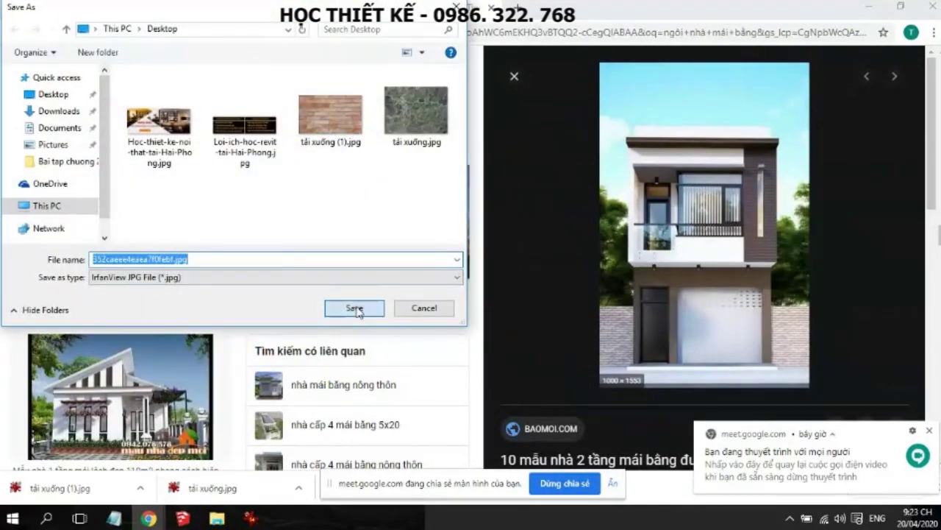
left_click(357, 309)
Preview another two-storey house picture, save it to the Desktop, and return to SketchUp
scroll(589, 284, "down", 5)
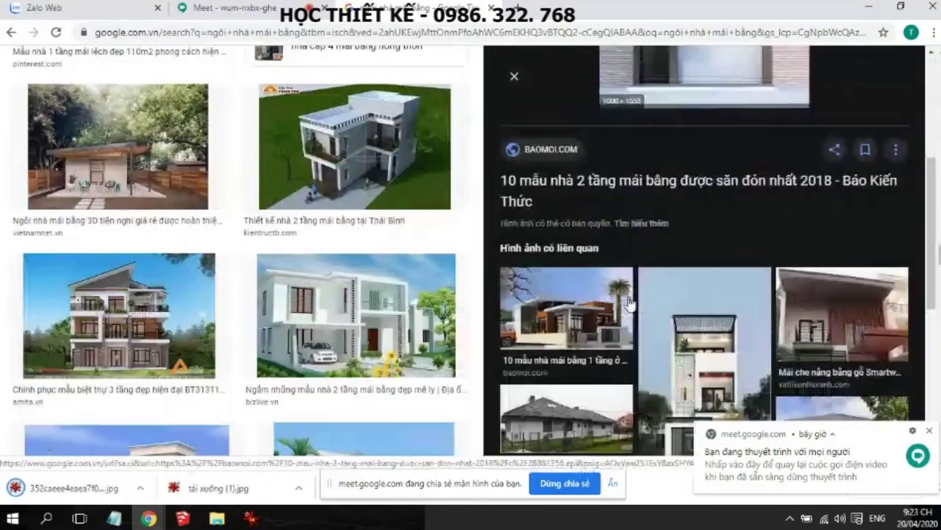
scroll(630, 305, "down", 4)
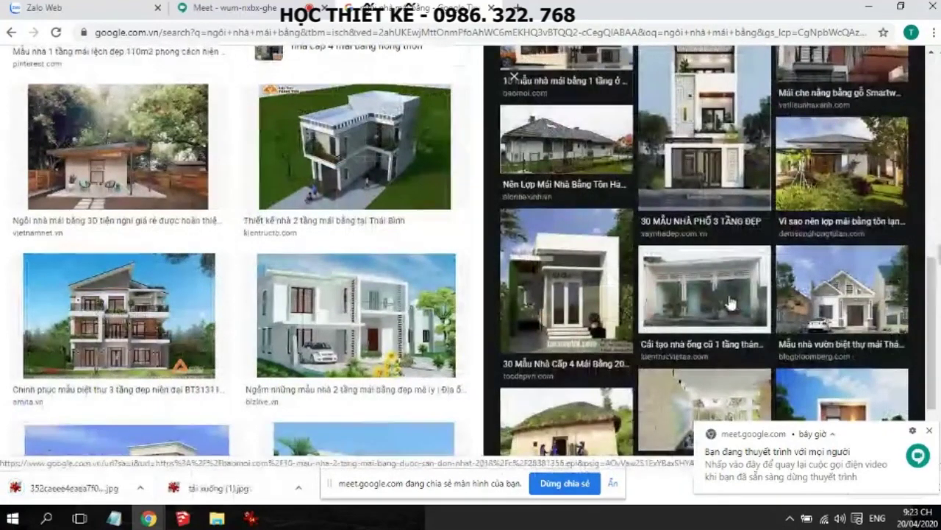
scroll(630, 304, "down", 2)
left_click(872, 328)
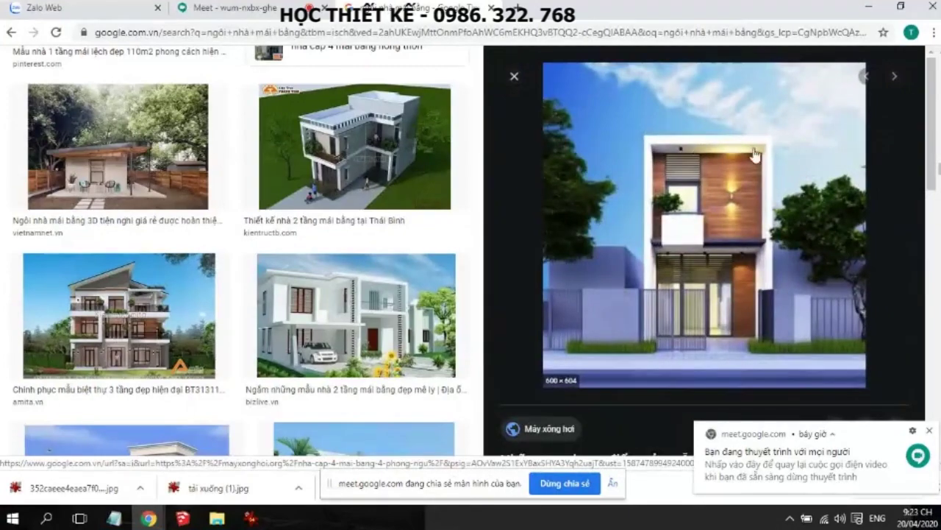
right_click(700, 209)
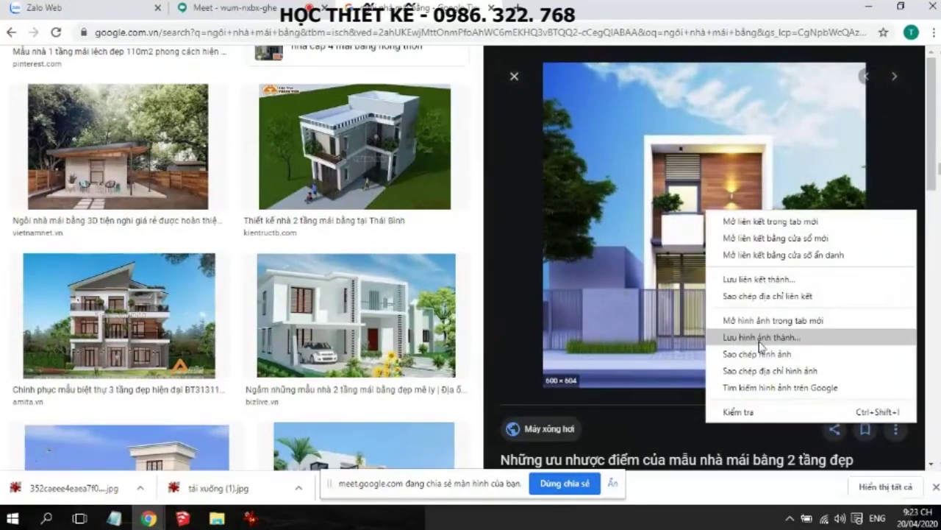
left_click(761, 342)
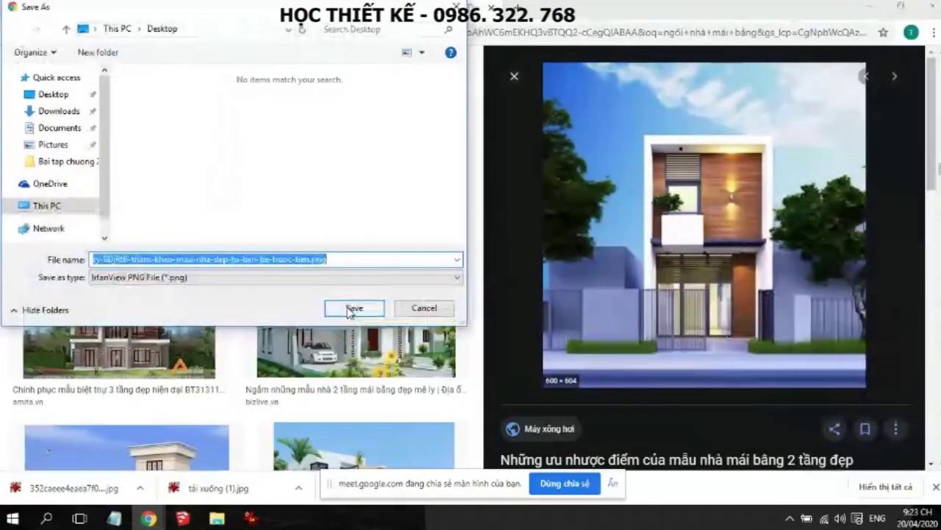
left_click(352, 308)
left_click(183, 518)
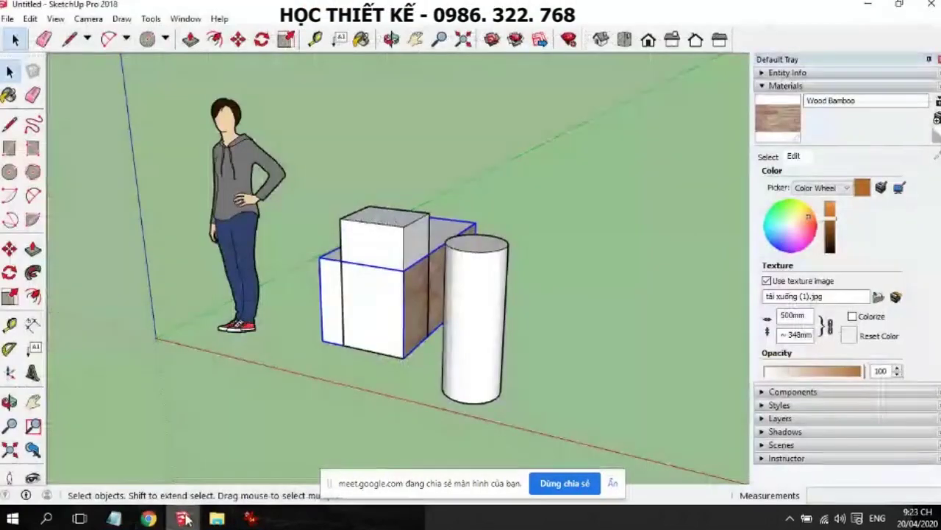
Delete the boxes and cylinder, then orbit down to an eye-level view
left_click_drag(609, 163, 286, 422)
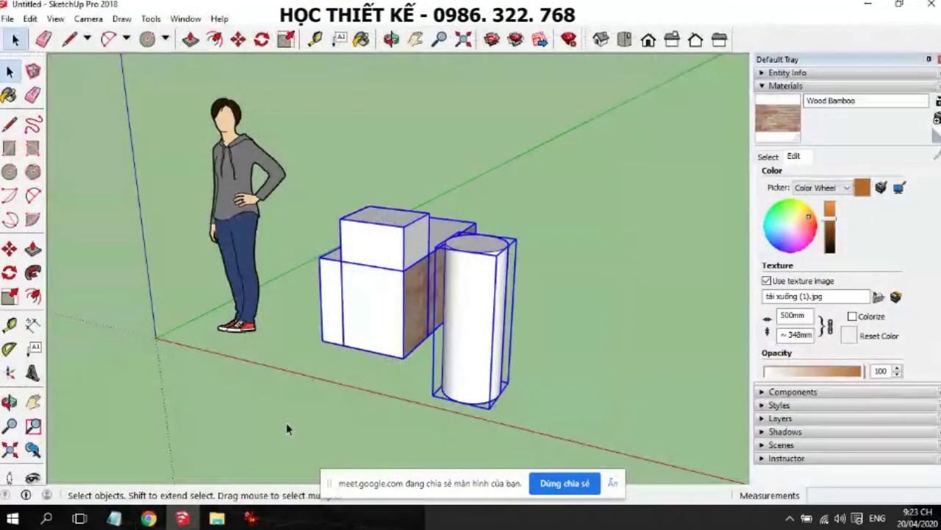
key("Delete")
mouse_move(287, 422)
middle_mouse_down()
mouse_move(481, 351)
mouse_move(618, 279)
middle_mouse_up()
left_click_drag(626, 275, 641, 269)
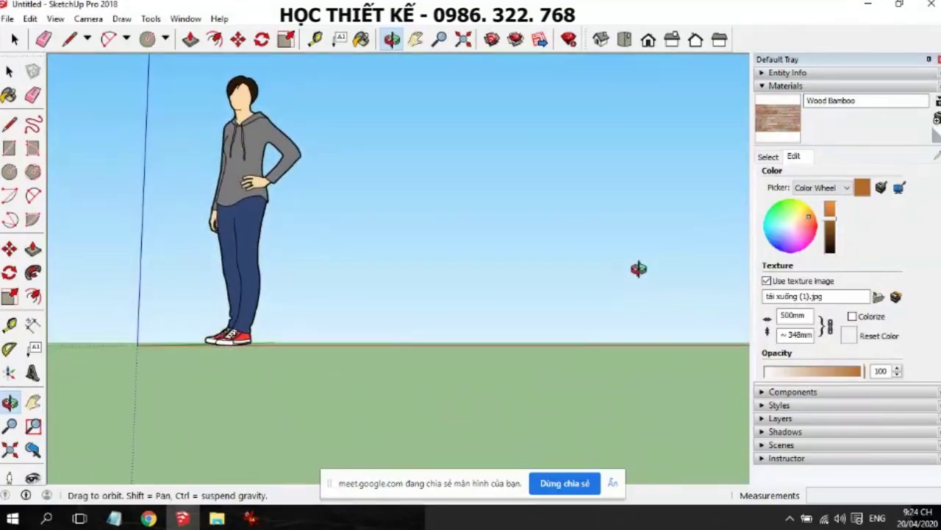
key("space")
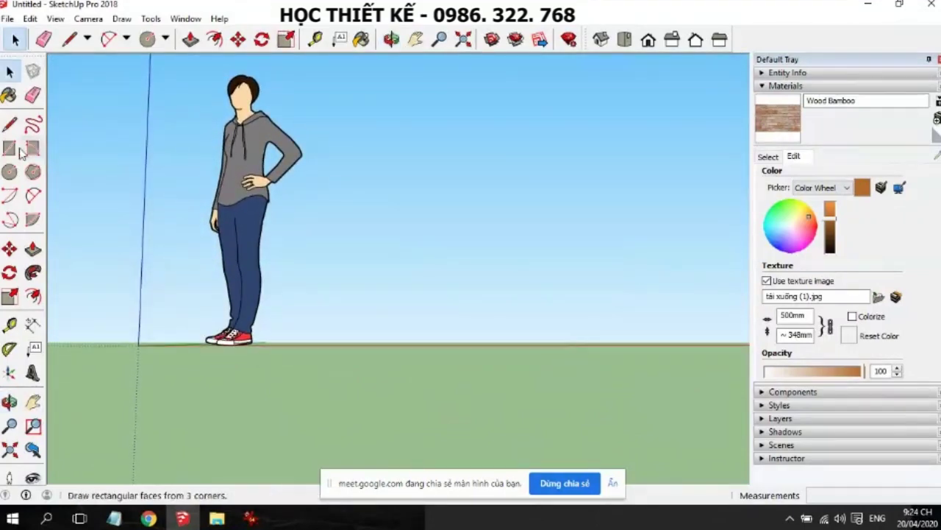
Draw a tall upright rectangle from the ground up beside the figure
left_click(9, 148)
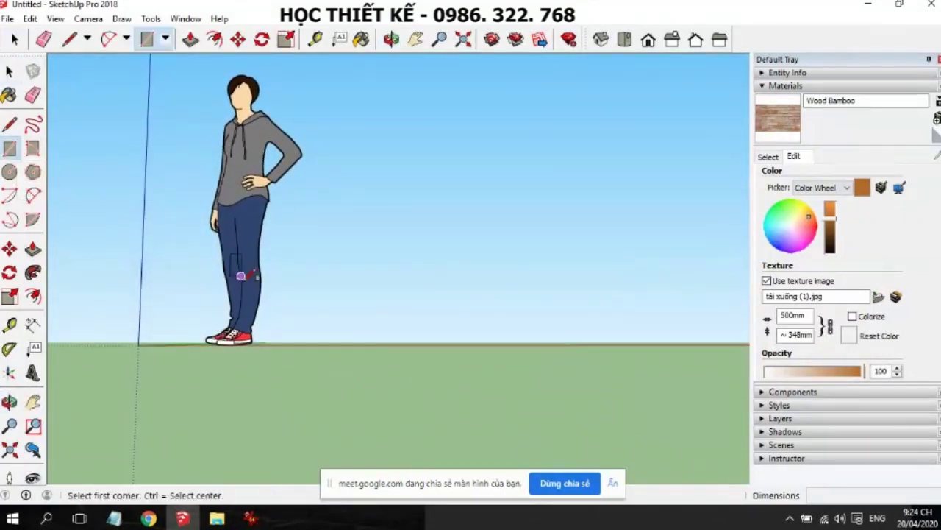
left_click(322, 343)
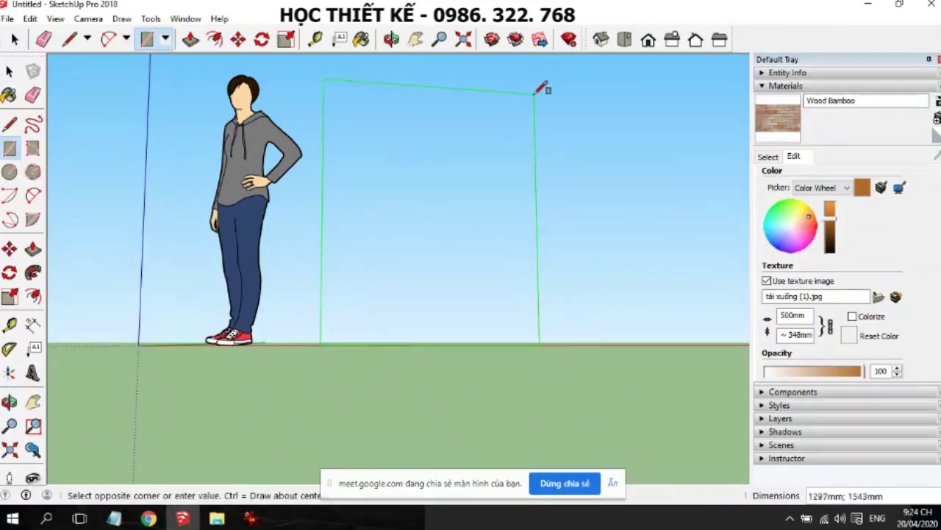
left_click(535, 94)
key("o")
mouse_move(594, 301)
left_mouse_down()
mouse_move(492, 449)
mouse_move(652, 439)
mouse_move(515, 420)
left_mouse_up()
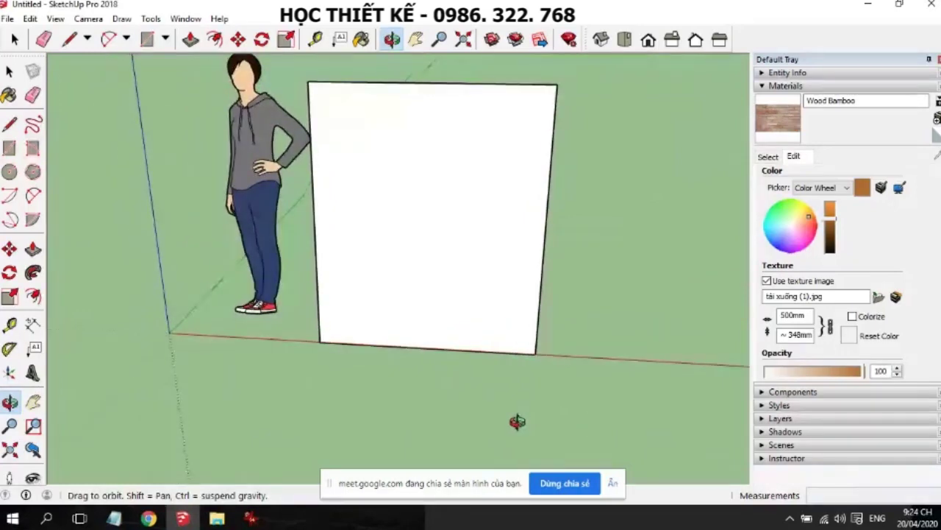
Paint the upright rectangle with the current brick material
key("r")
left_click(9, 95)
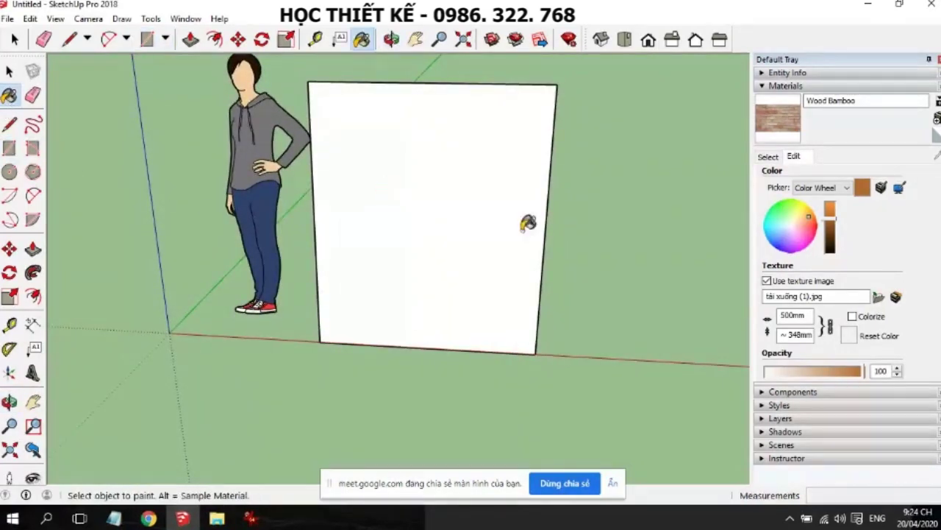
left_click(502, 203)
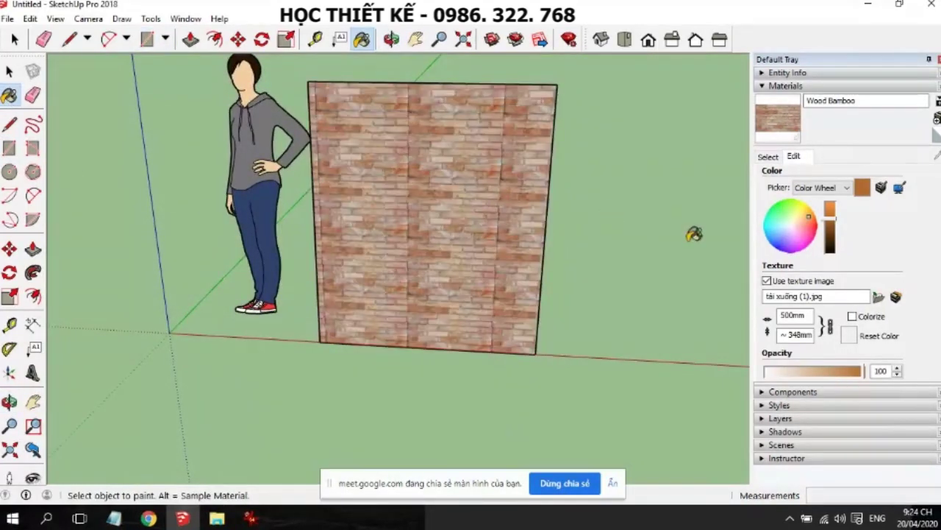
Replace the brick texture image with the downloaded house picture, then select the wall face
left_click(878, 298)
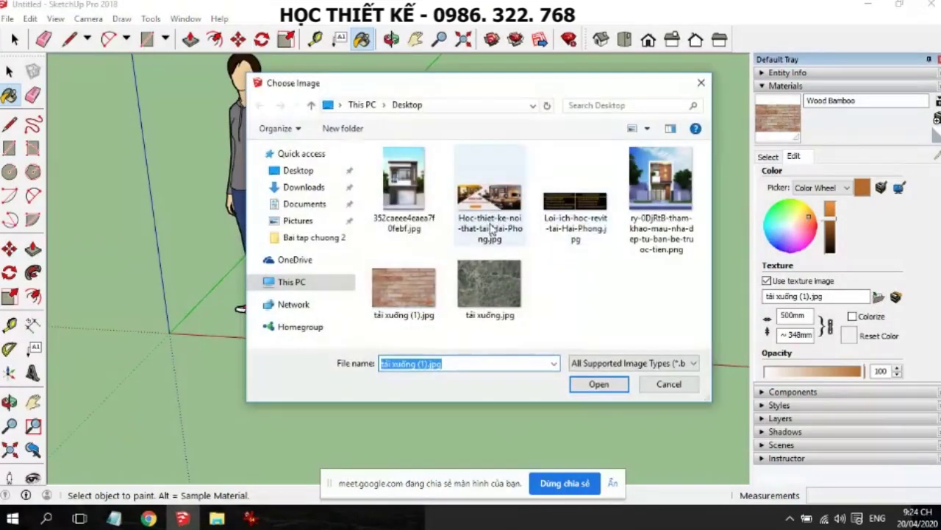
left_click(416, 197)
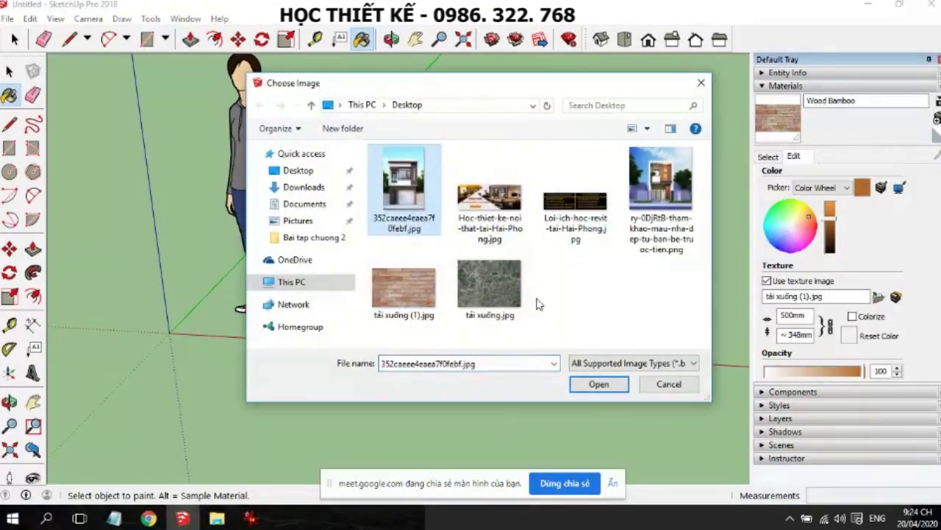
left_click(660, 209)
left_click(620, 386)
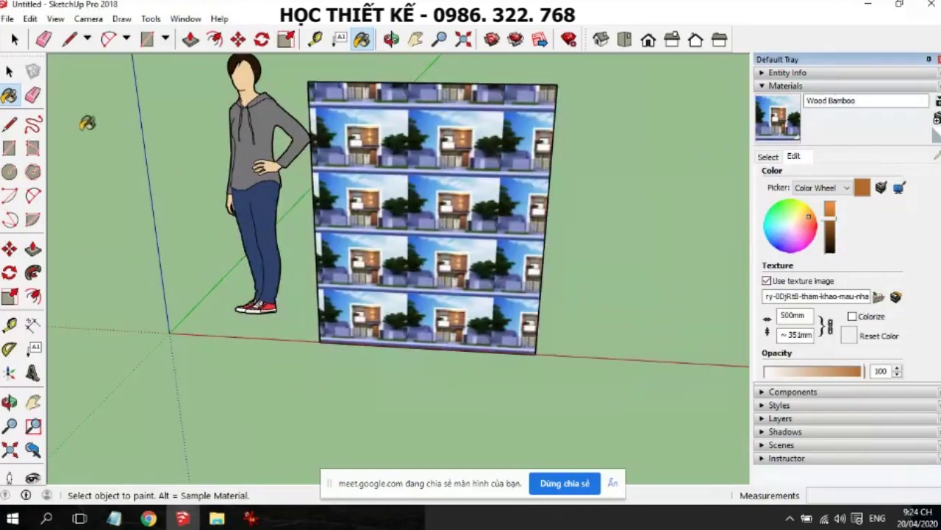
left_click(9, 70)
mouse_move(619, 256)
middle_mouse_down()
mouse_move(567, 298)
mouse_move(458, 229)
middle_mouse_up()
left_click(457, 230)
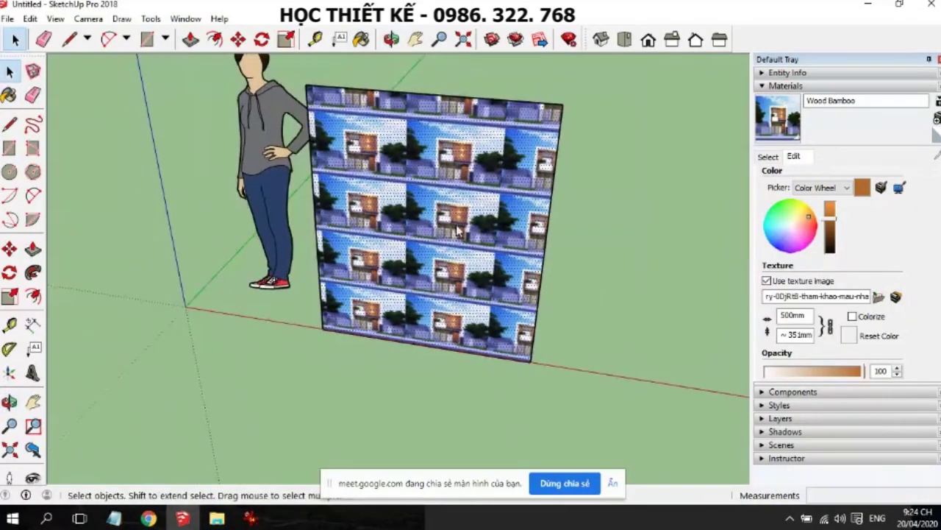
Use Texture > Position to shift the house image down-left and enlarge it across the wall
right_click(458, 230)
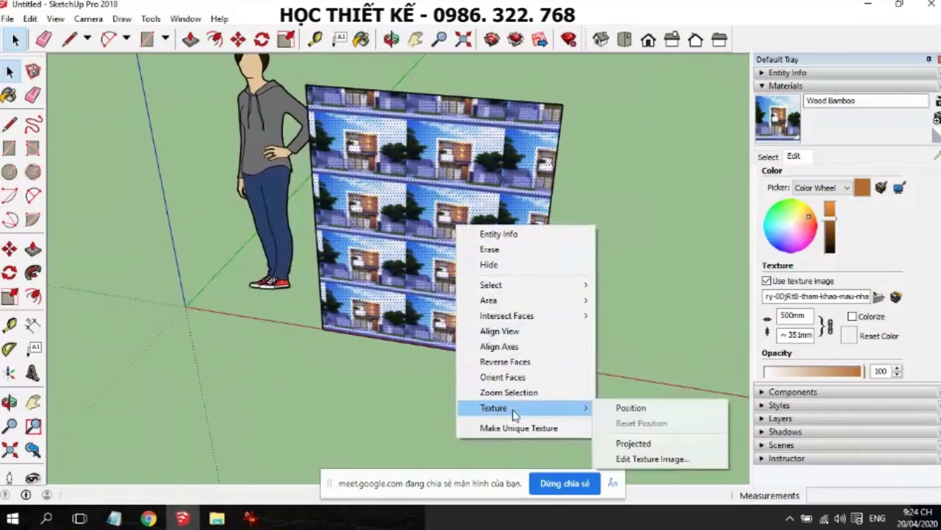
left_click(632, 409)
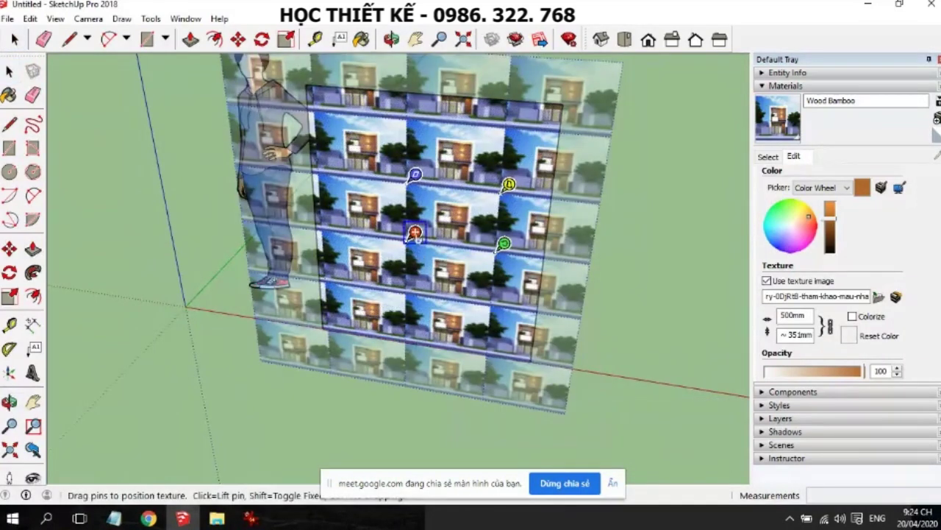
left_click_drag(415, 233, 331, 319)
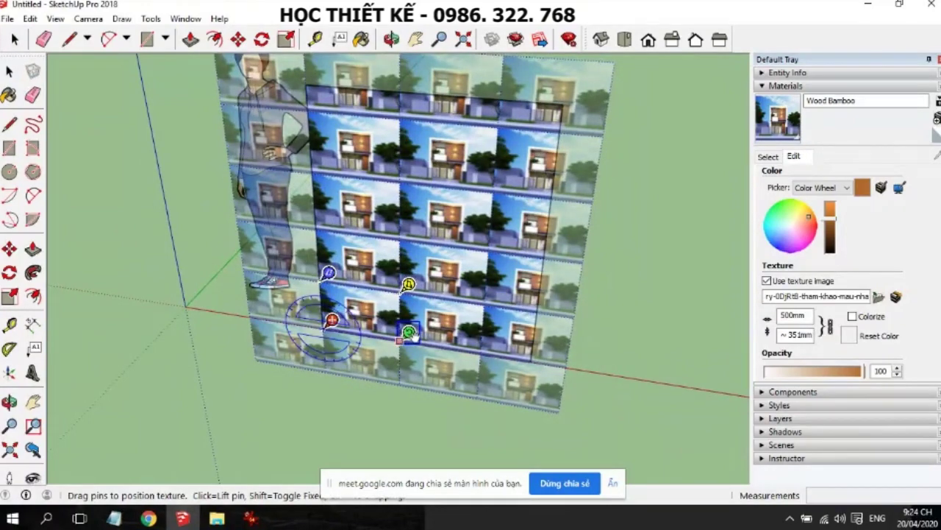
left_click_drag(408, 334, 540, 356)
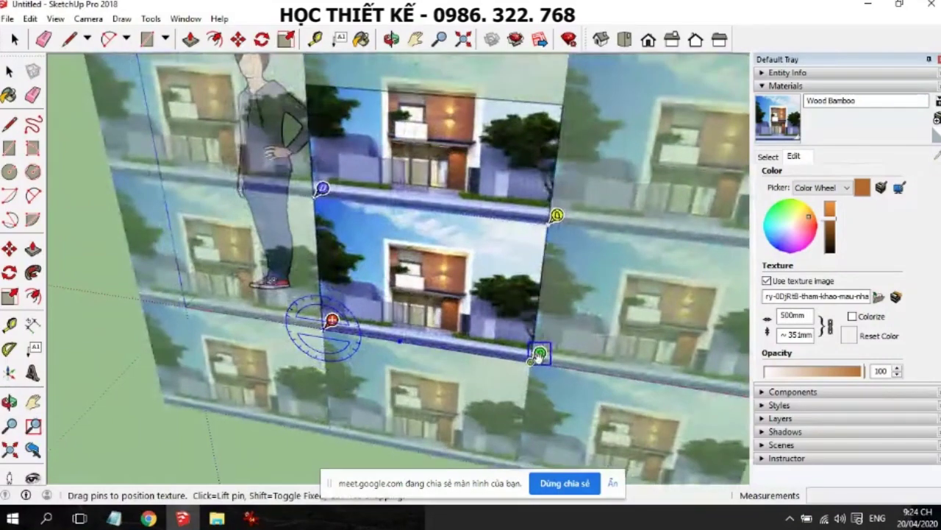
scroll(516, 351, "down", 5)
middle_click_drag(516, 352, 546, 210)
scroll(552, 215, "up", 5)
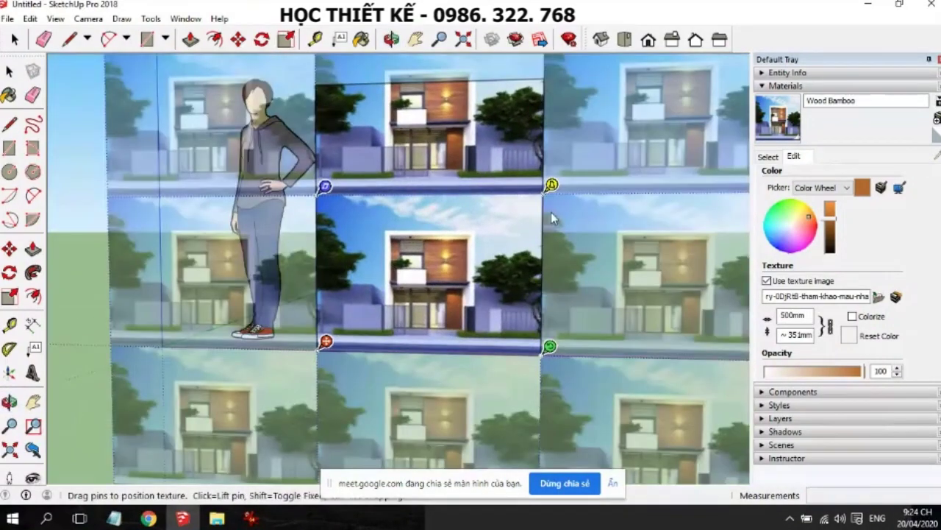
left_click(73, 135)
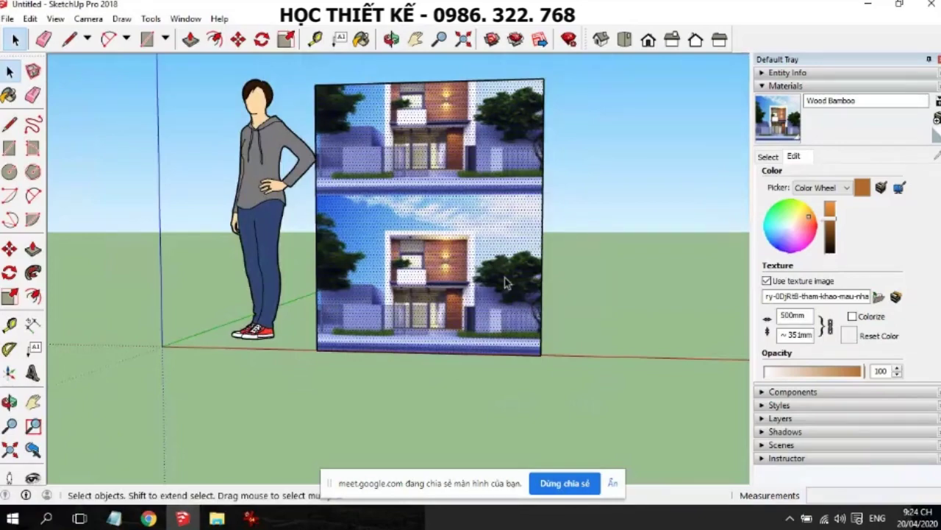
Move the wall's right edge inward so it sits beside the house image
scroll(505, 277, "up", 2)
scroll(504, 278, "up", 2)
scroll(347, 277, "down", 4)
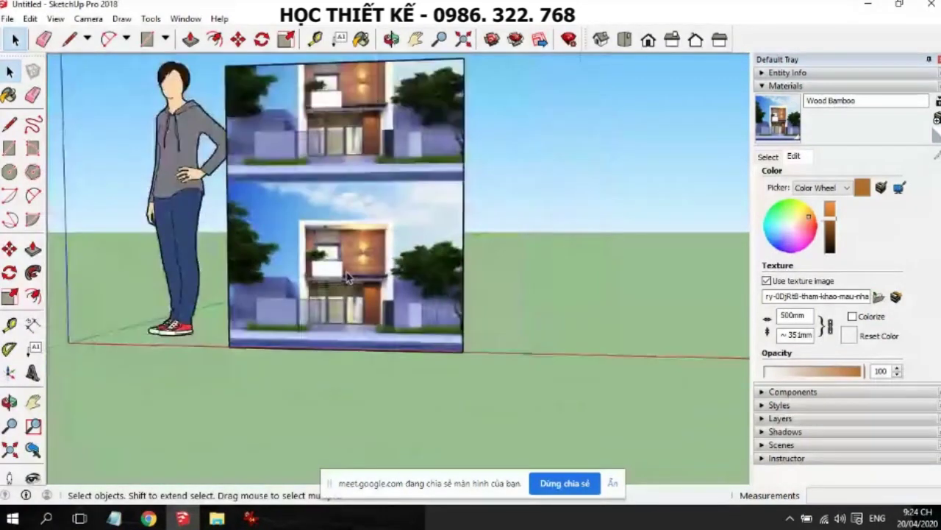
scroll(347, 276, "down", 2)
left_click(374, 248)
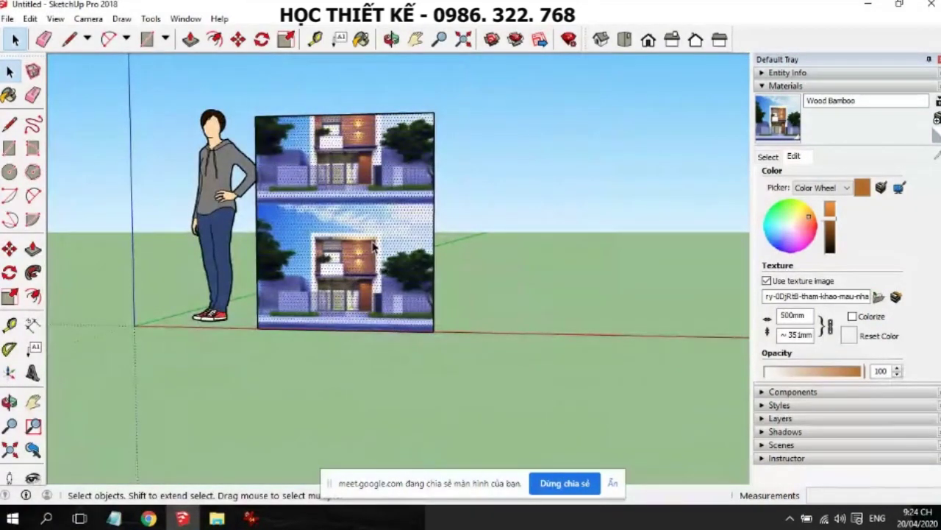
scroll(338, 270, "up", 2)
scroll(327, 271, "up", 2)
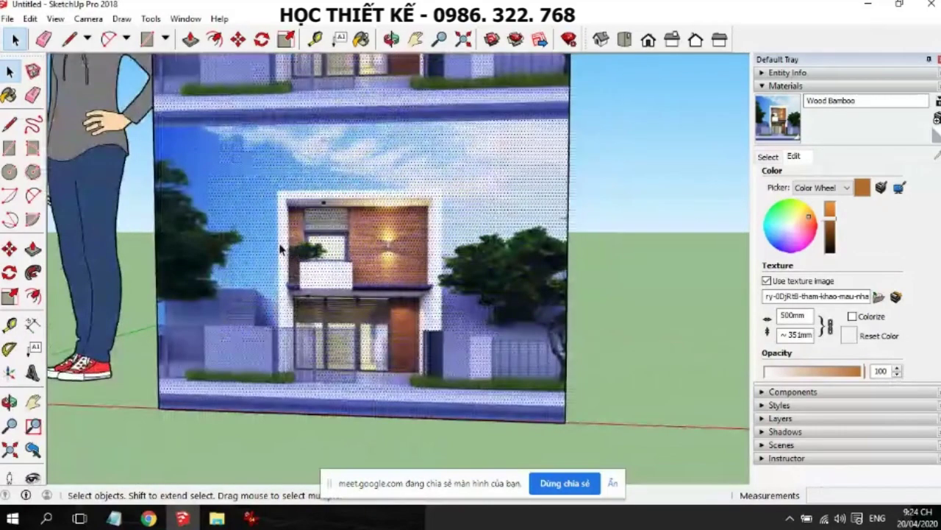
scroll(408, 255, "down", 2)
scroll(414, 256, "down", 2)
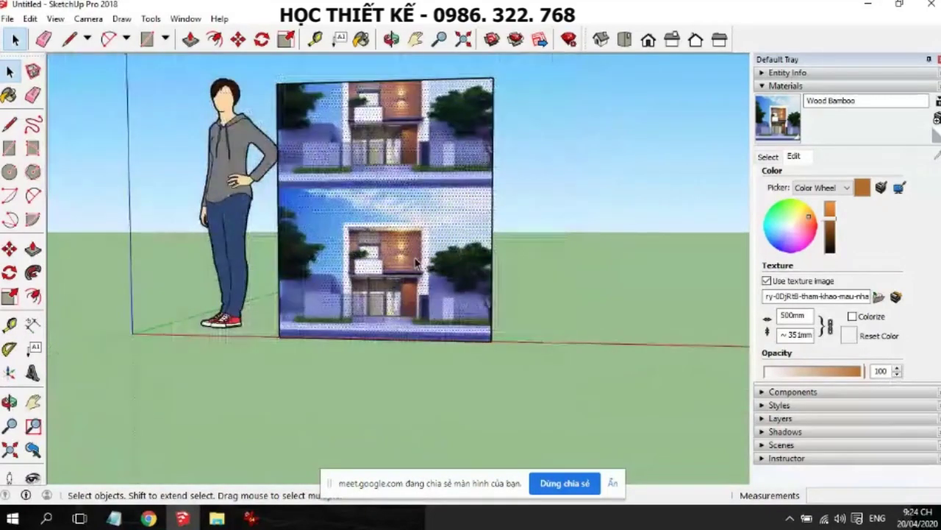
left_click(491, 316)
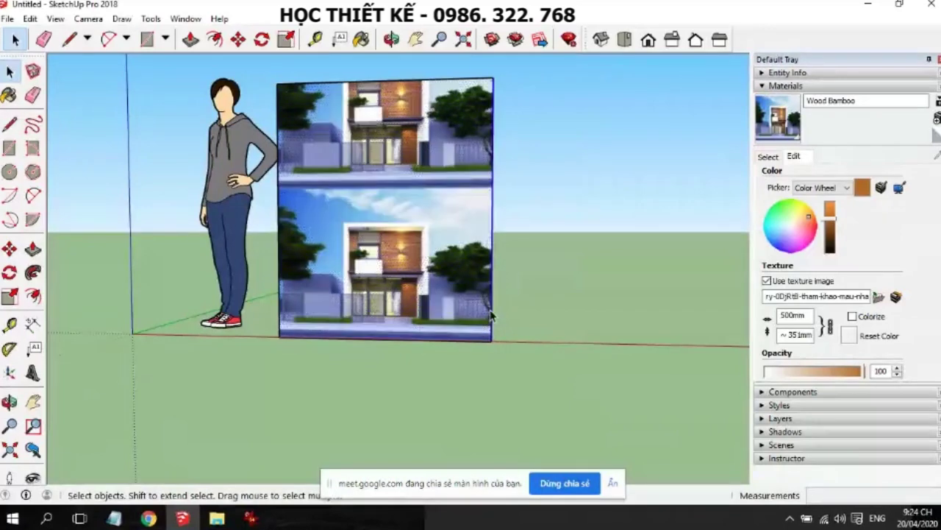
key("m")
left_click_drag(492, 332, 429, 335)
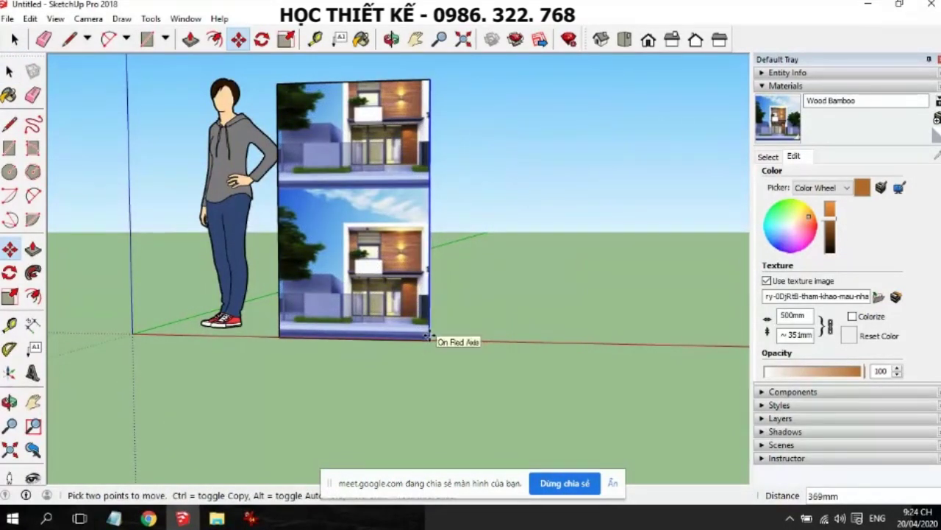
left_click(429, 335)
key("space")
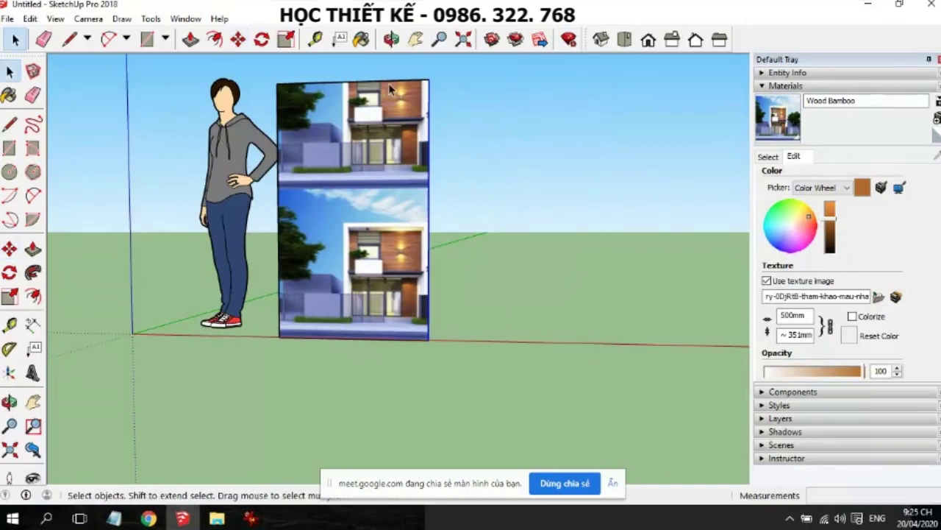
Lower the wall's top edge to just above the lower house image
key("m")
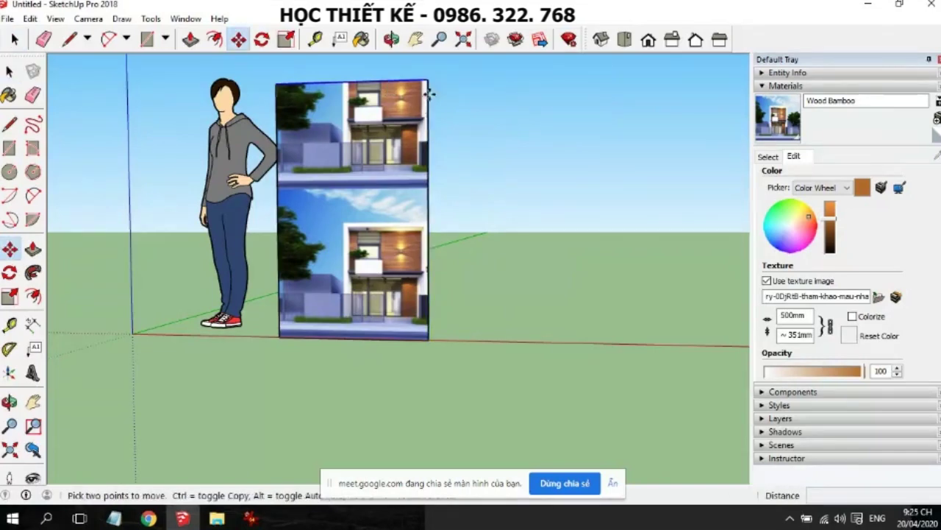
left_click(429, 82)
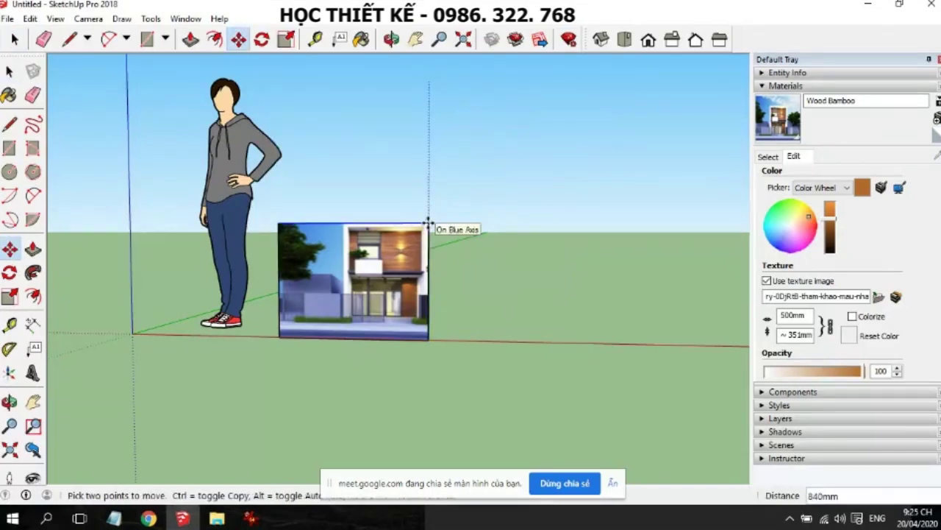
left_click(429, 223)
key("space")
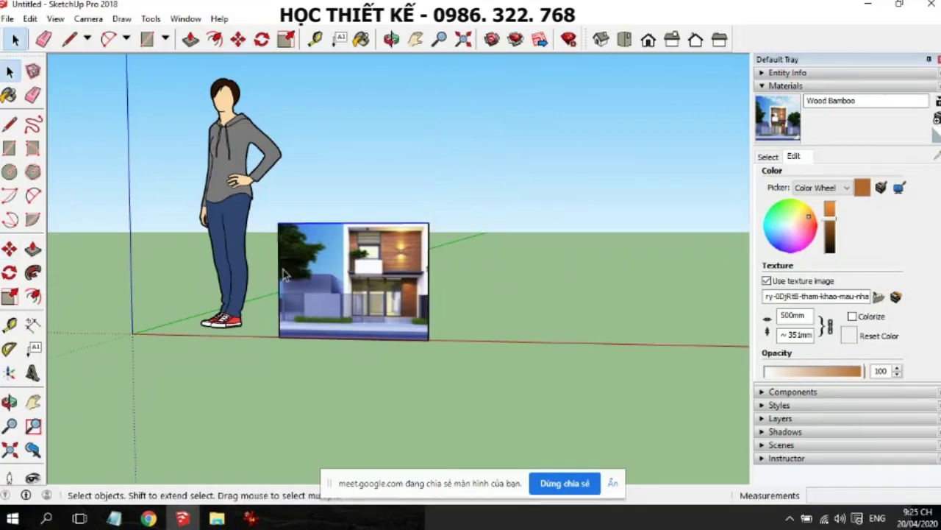
Move the left edge inward to the house's side
key("m")
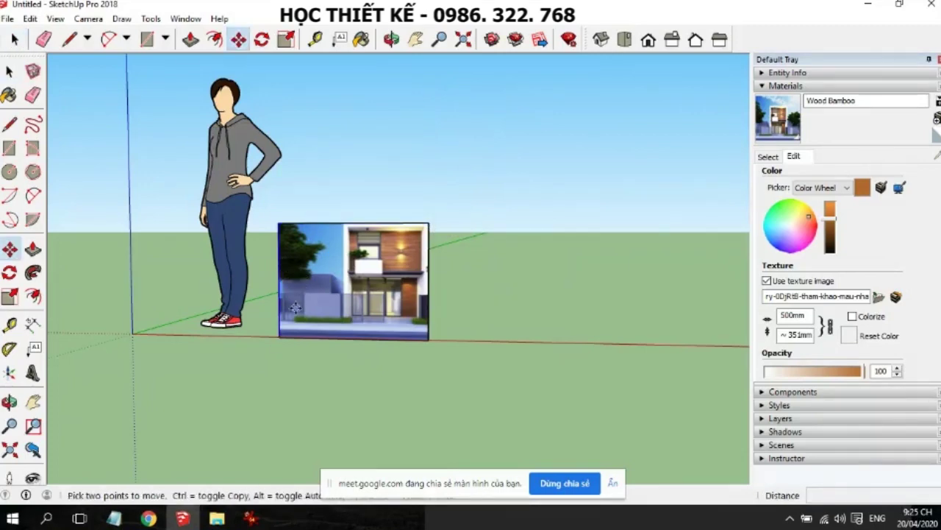
left_click(279, 339)
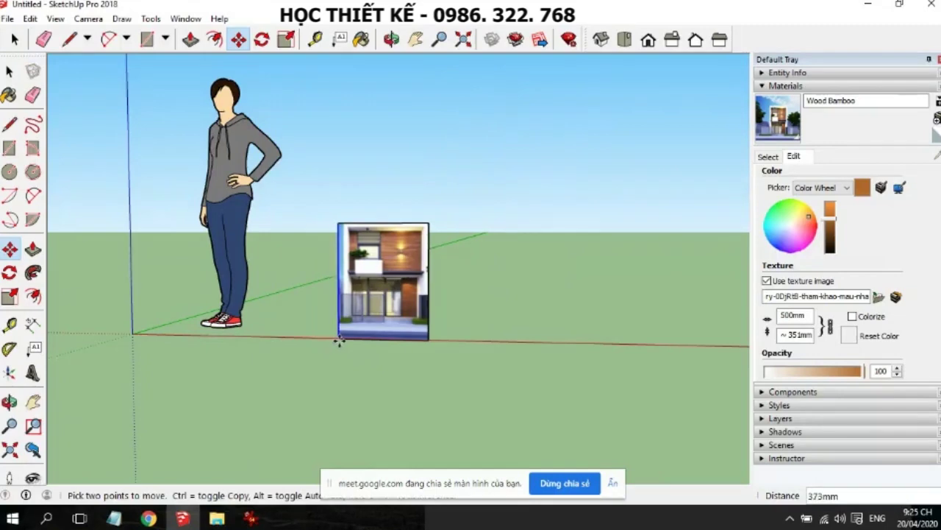
left_click(342, 341)
key("space")
scroll(406, 291, "up", 3)
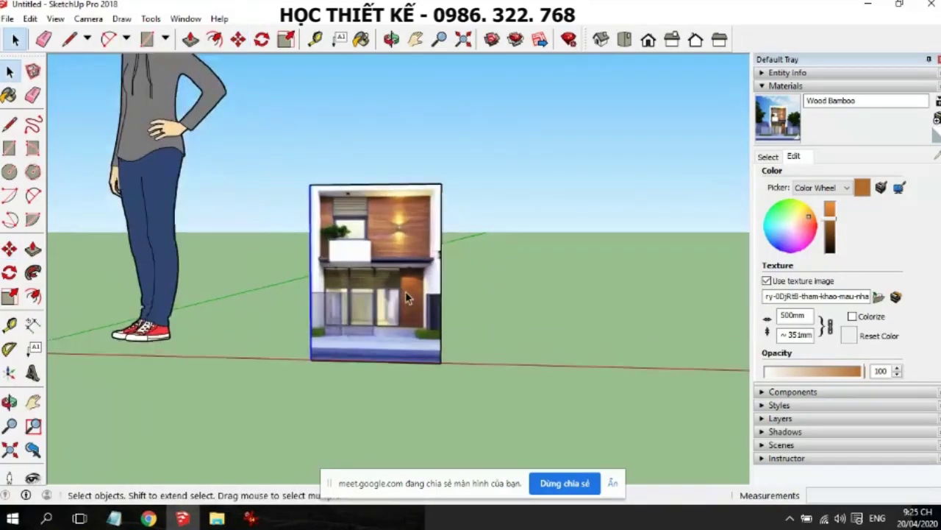
scroll(405, 291, "up", 3)
scroll(452, 307, "down", 3)
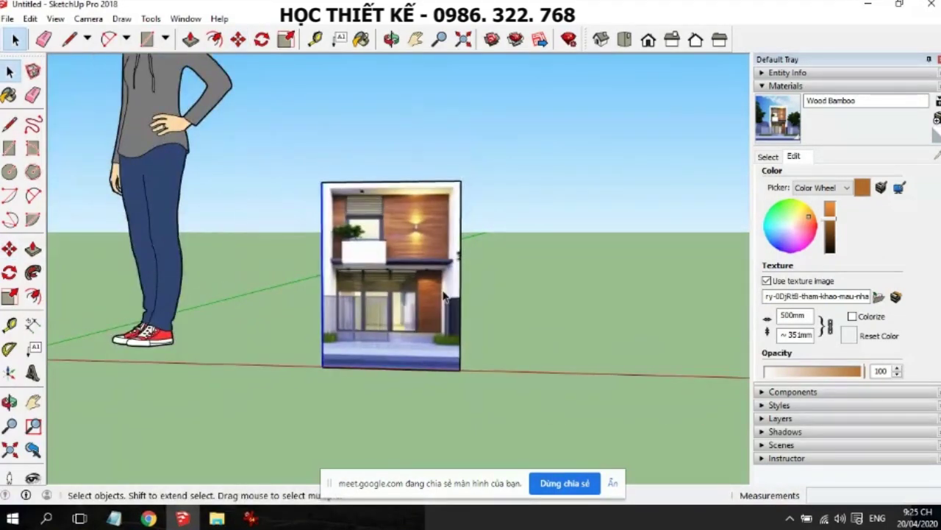
key("s")
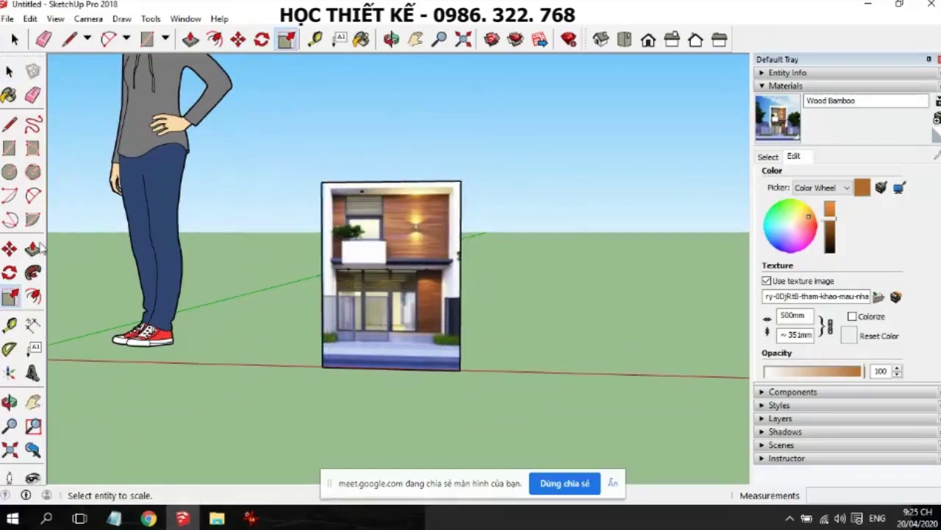
left_click(9, 71)
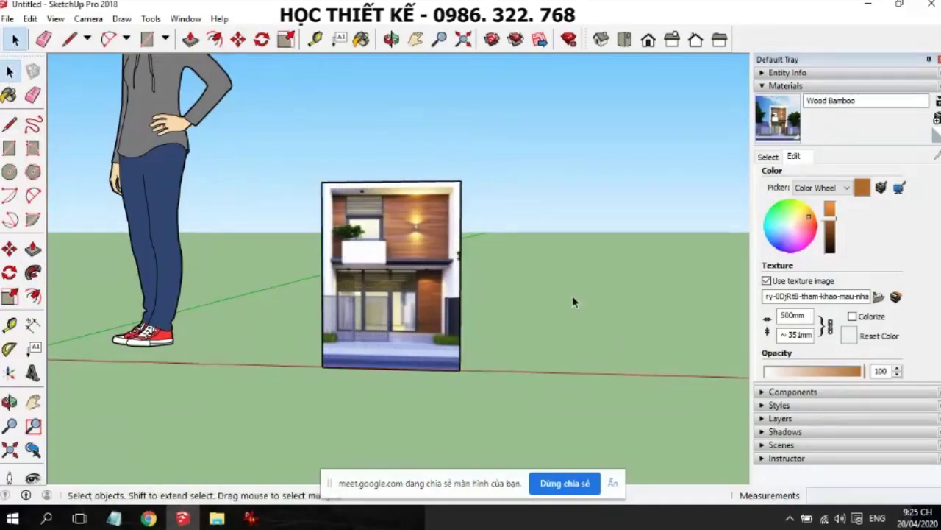
Make the house panel a group and lock it with Edit > Lock
middle_click_drag(572, 296, 451, 248)
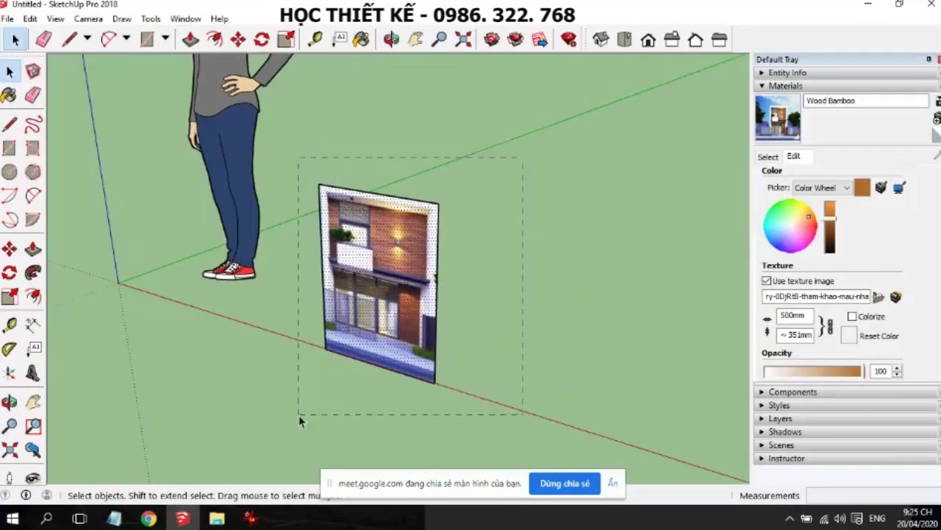
scroll(384, 290, "up", 3)
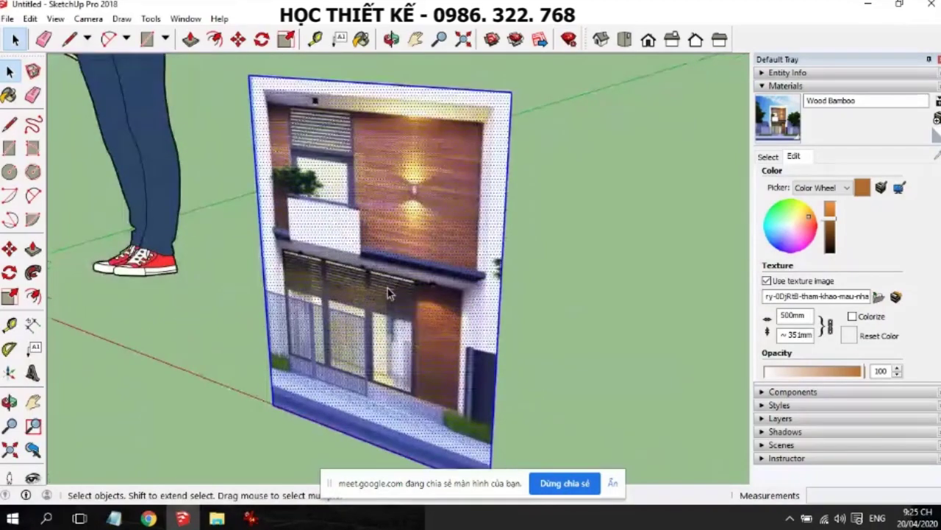
middle_click_drag(388, 288, 491, 267)
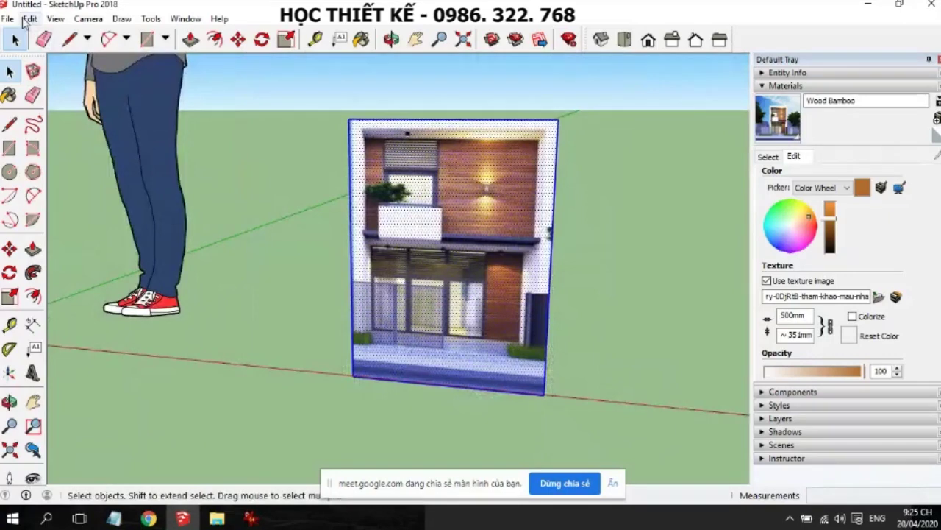
left_click(28, 18)
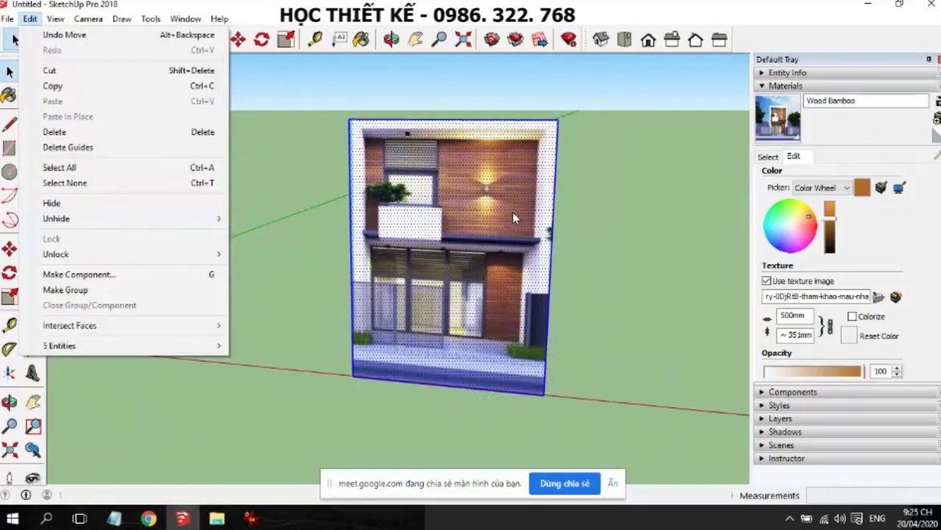
left_click(620, 101)
right_click(437, 269)
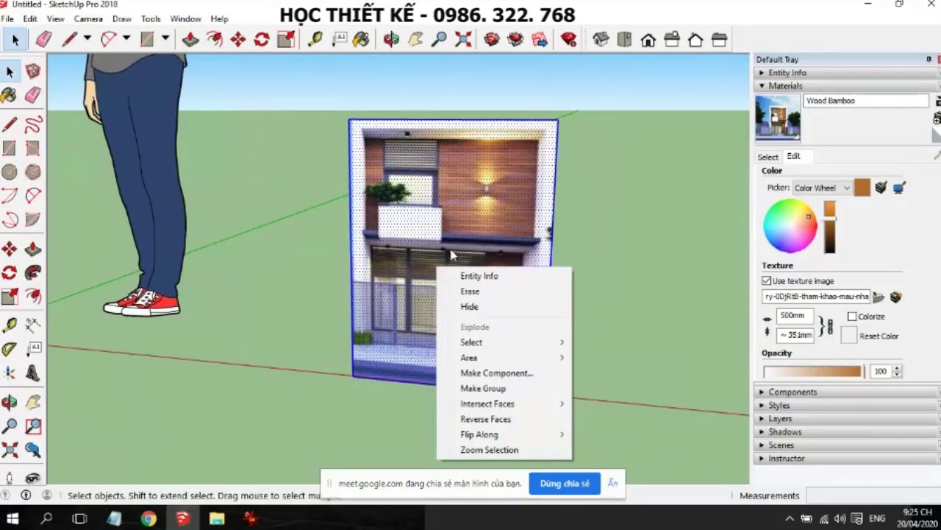
left_click(483, 388)
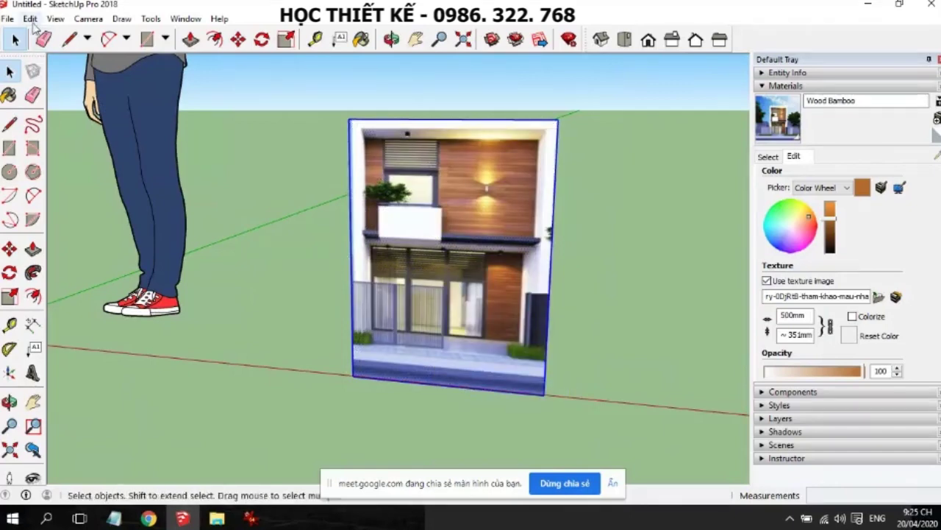
left_click(29, 19)
left_click(70, 240)
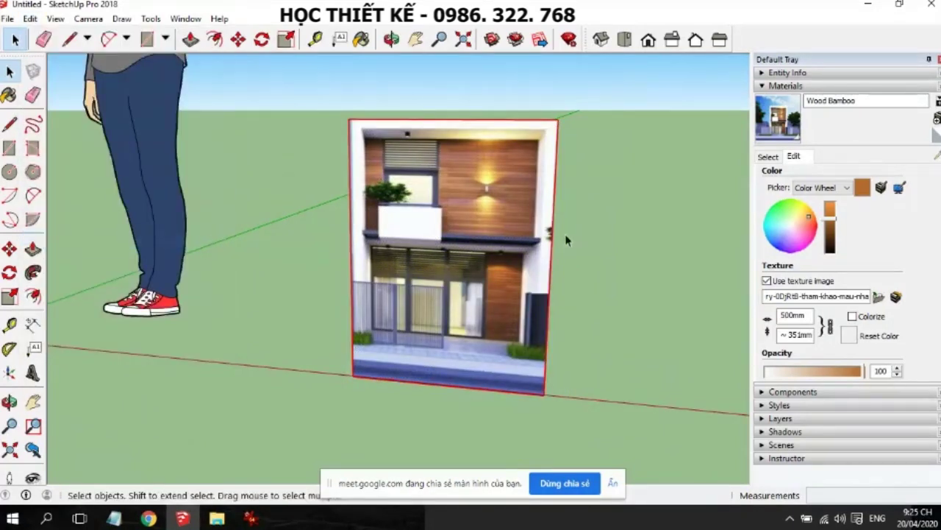
Select the locked house panel and orbit to face it head-on
scroll(536, 266, "up", 2)
scroll(544, 234, "down", 3)
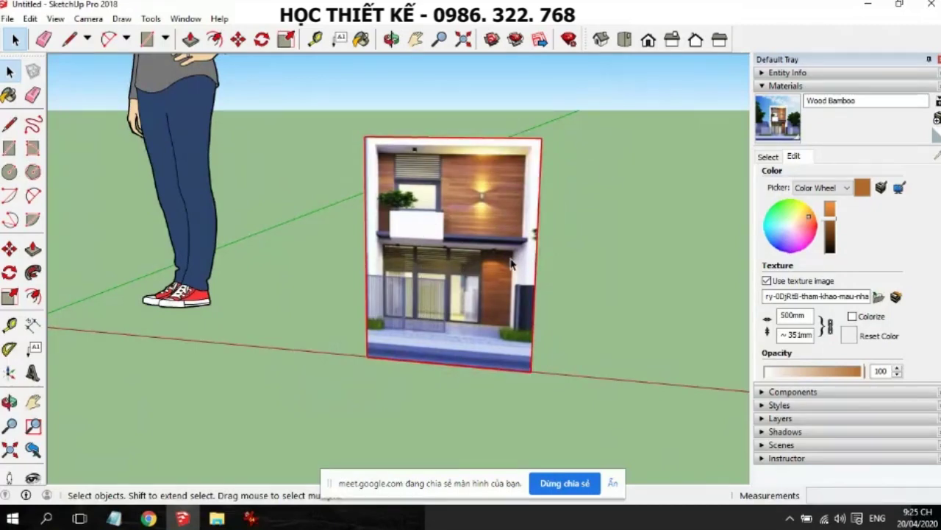
middle_click_drag(513, 263, 440, 391)
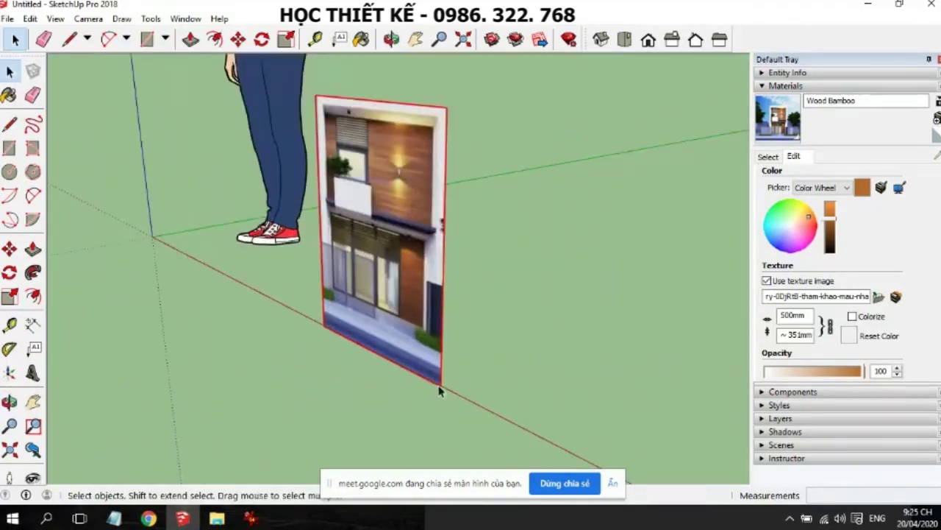
key("m")
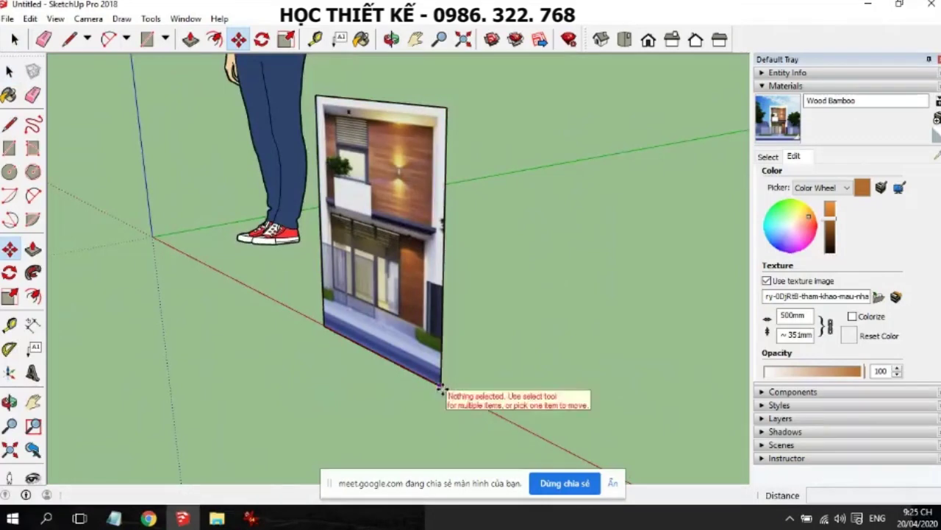
key("space")
left_click(431, 360)
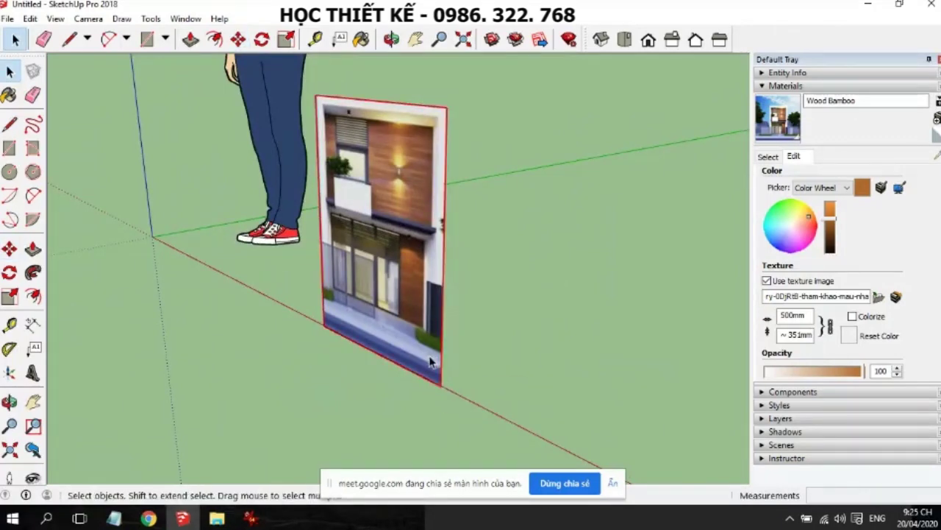
key("m")
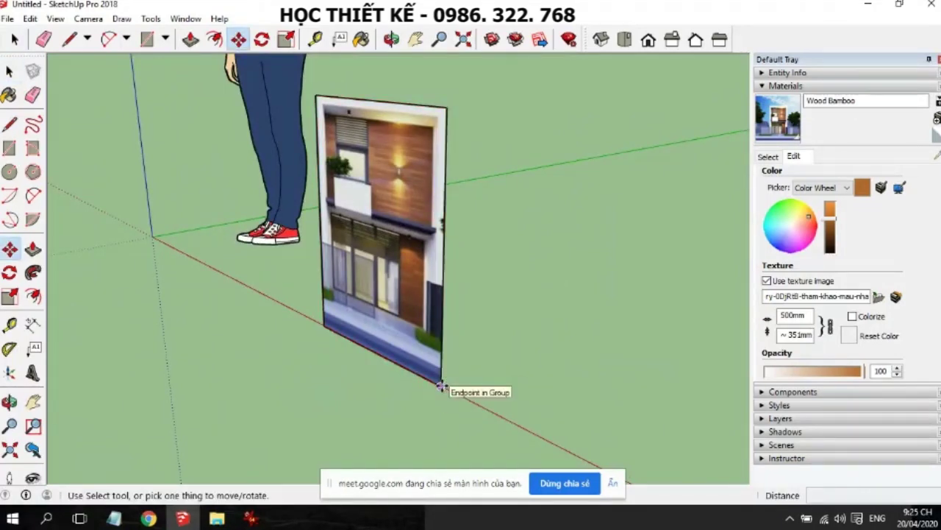
scroll(412, 373, "down", 3)
middle_click_drag(412, 375, 549, 355)
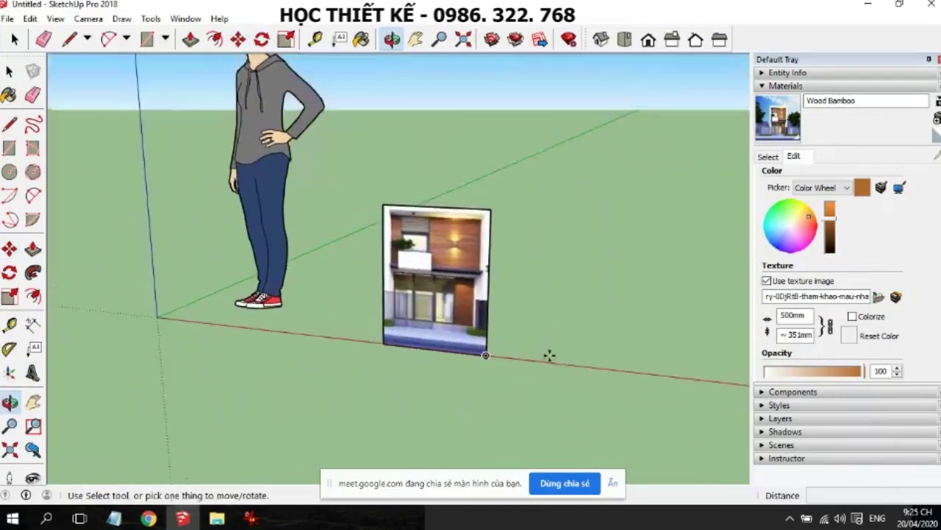
scroll(453, 355, "up", 2)
scroll(449, 346, "up", 2)
scroll(445, 342, "down", 1)
middle_click_drag(442, 340, 507, 329)
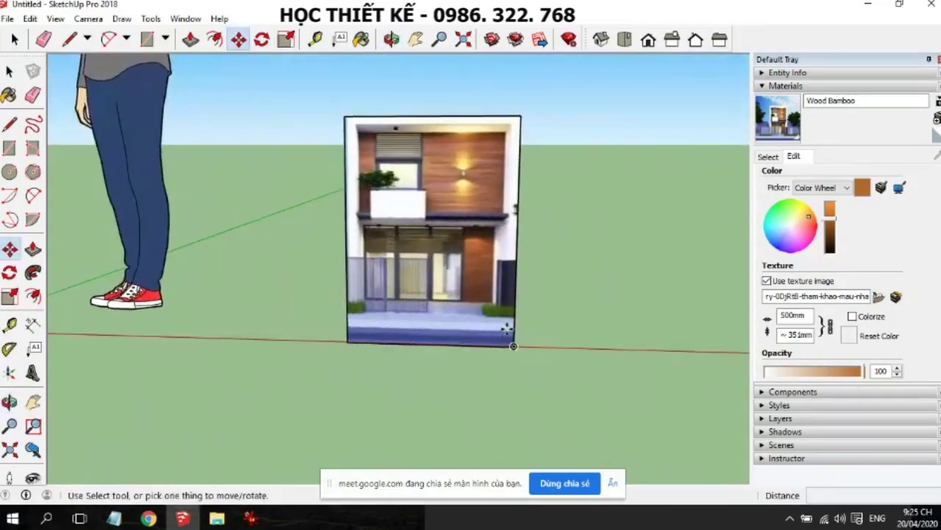
Draw a rectangle over the panel from its top-left to bottom-right corner
left_click(8, 147)
left_click(345, 117)
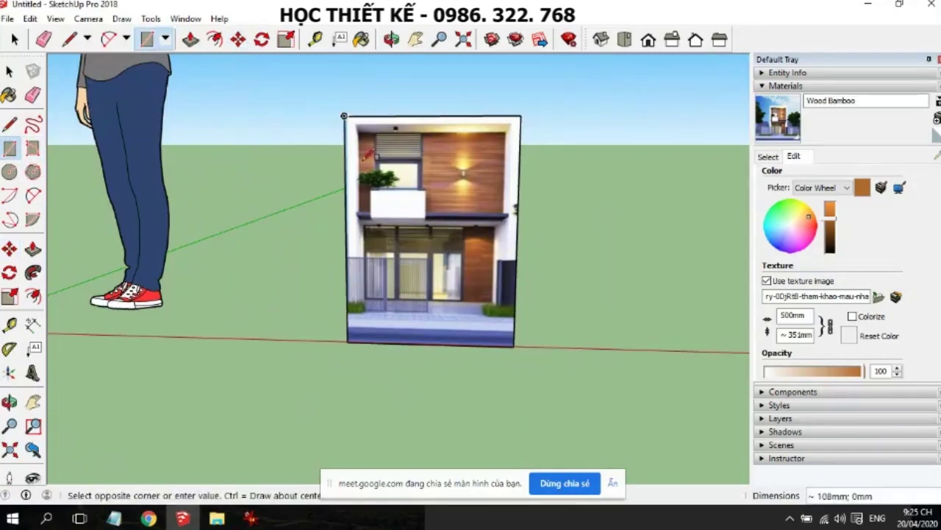
left_click(516, 345)
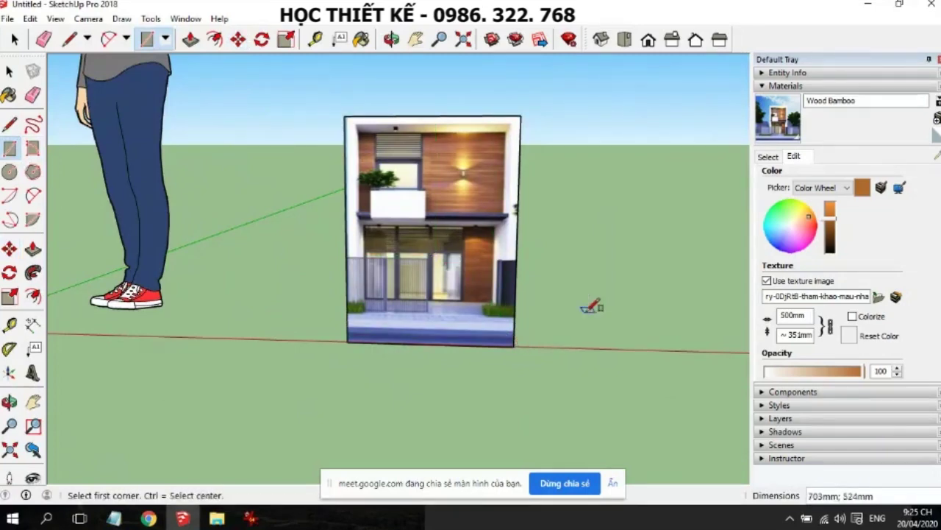
mouse_move(593, 306)
middle_mouse_down()
mouse_move(378, 381)
mouse_move(424, 321)
middle_mouse_up()
key("space")
Copy the panel with Move and Ctrl, placing the copy just in front of the original
left_click(458, 267)
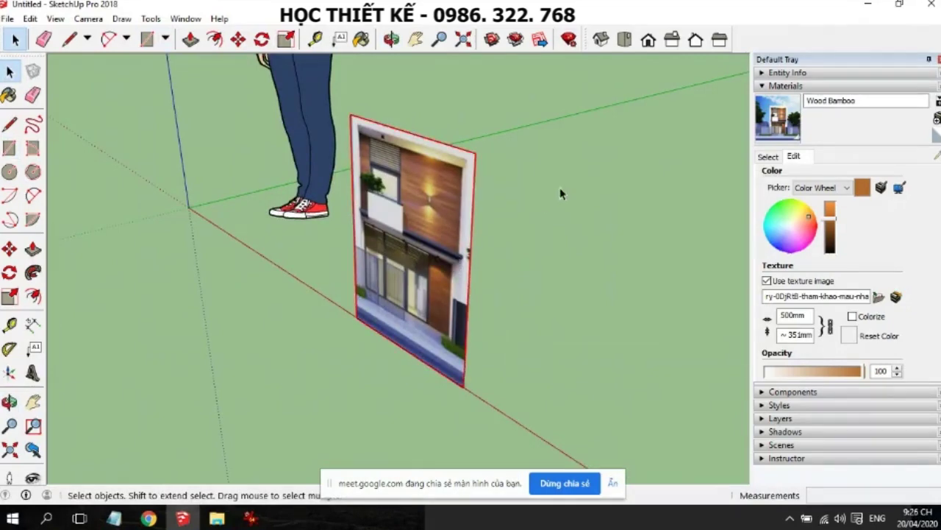
left_click_drag(307, 416, 308, 416)
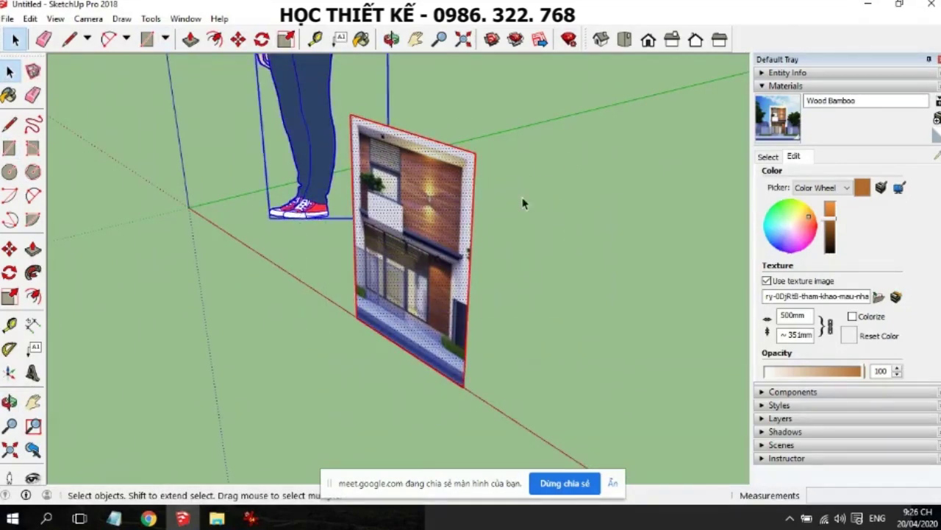
middle_click_drag(440, 252, 597, 236)
left_click_drag(527, 122, 246, 401)
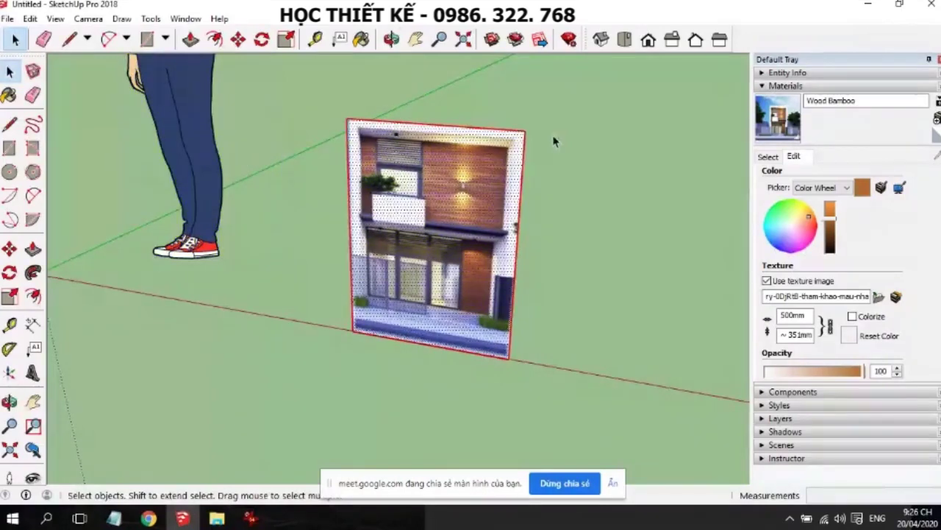
middle_click_drag(287, 409, 319, 384)
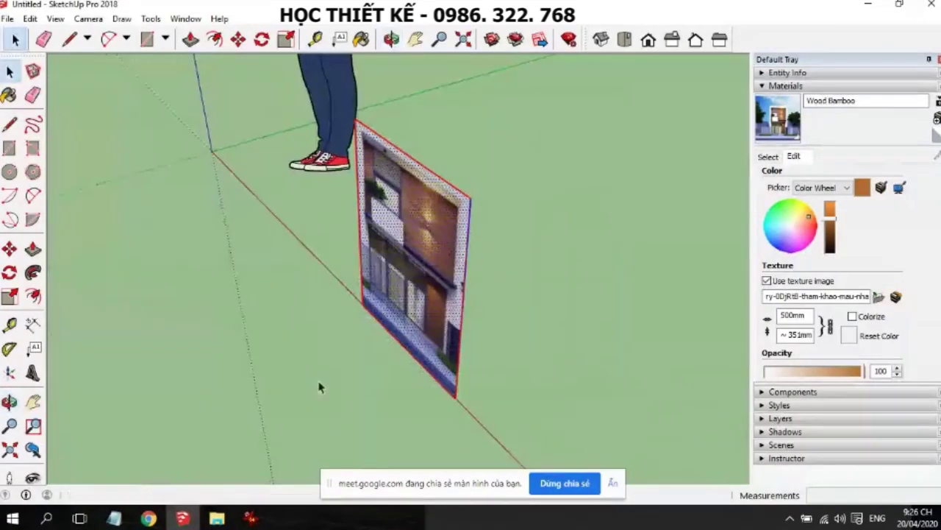
key("m")
key("ctrl")
left_click(455, 397)
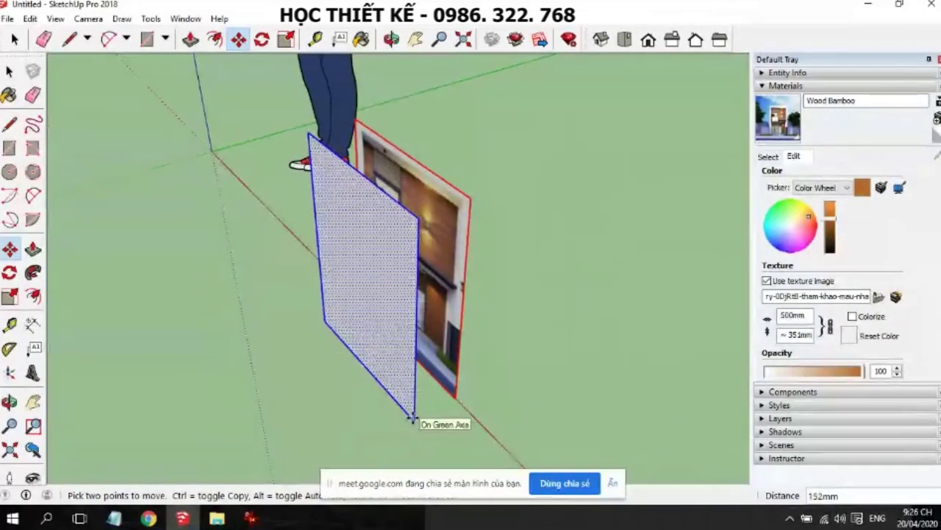
left_click(419, 414)
mouse_move(500, 324)
middle_mouse_down()
mouse_move(674, 265)
mouse_move(626, 255)
mouse_move(667, 238)
middle_mouse_up()
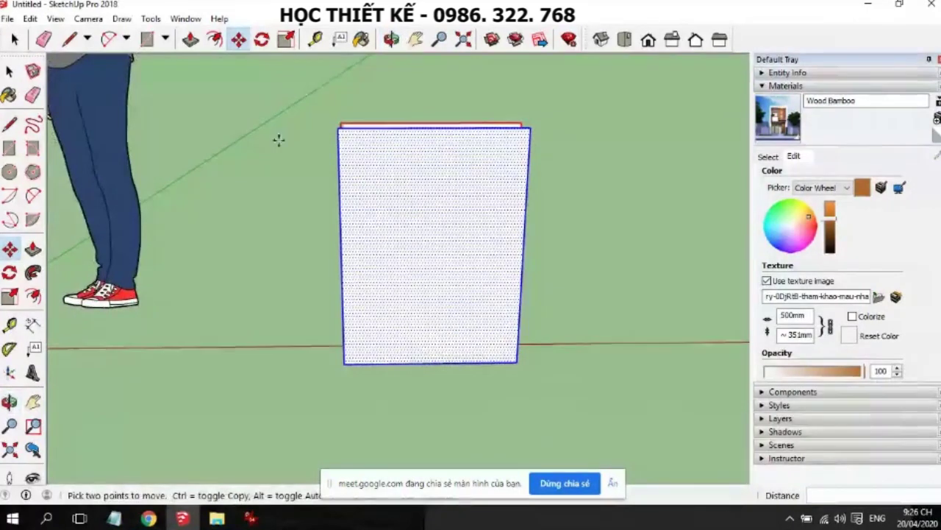
Show and dock the Styles toolbar, then turn on X-Ray face style
right_click(743, 41)
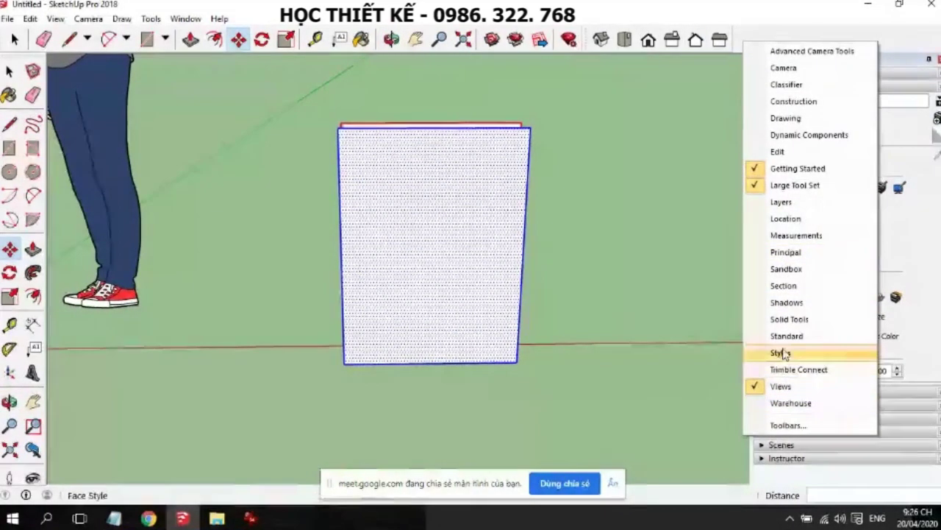
left_click(781, 353)
left_click_drag(303, 39, 666, 41)
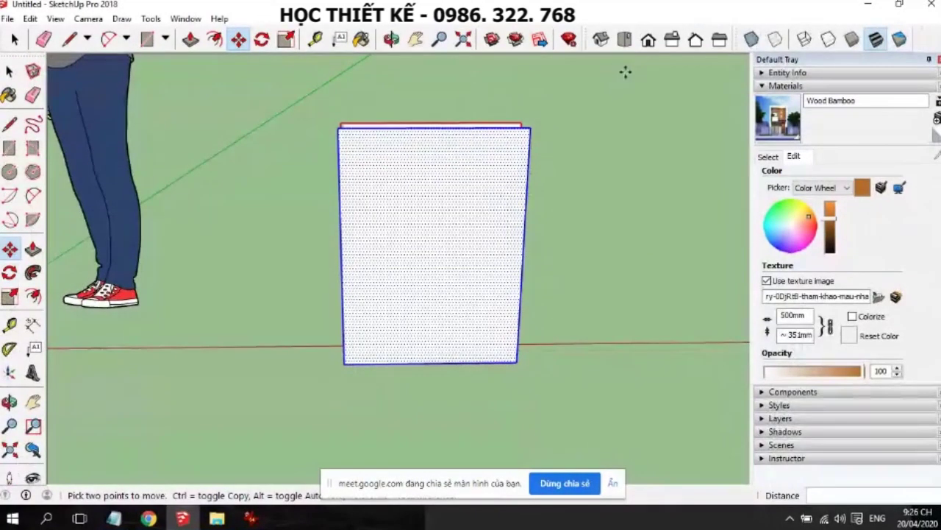
right_click(591, 51)
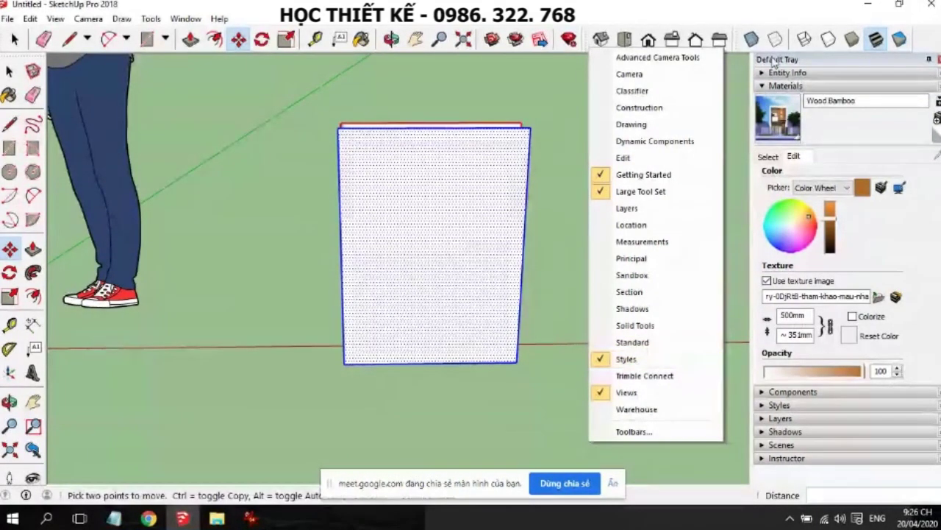
left_click(779, 144)
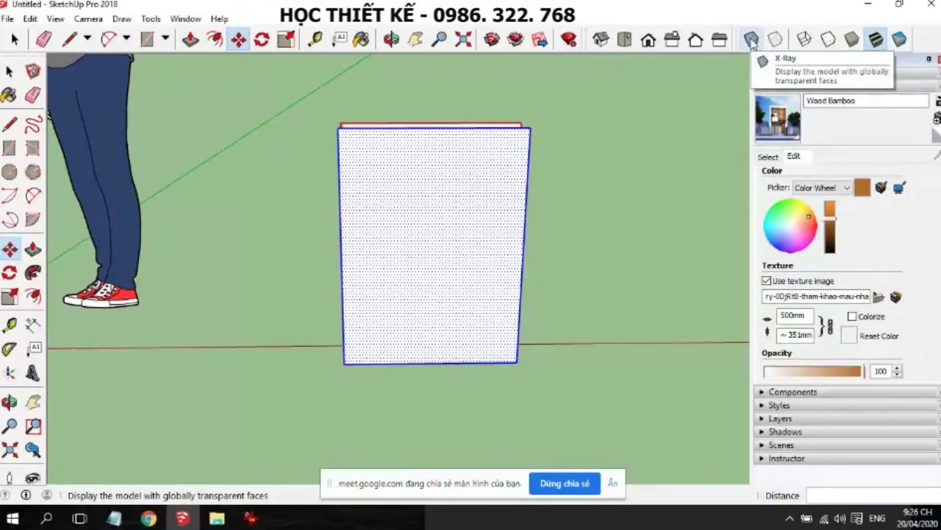
left_click(751, 39)
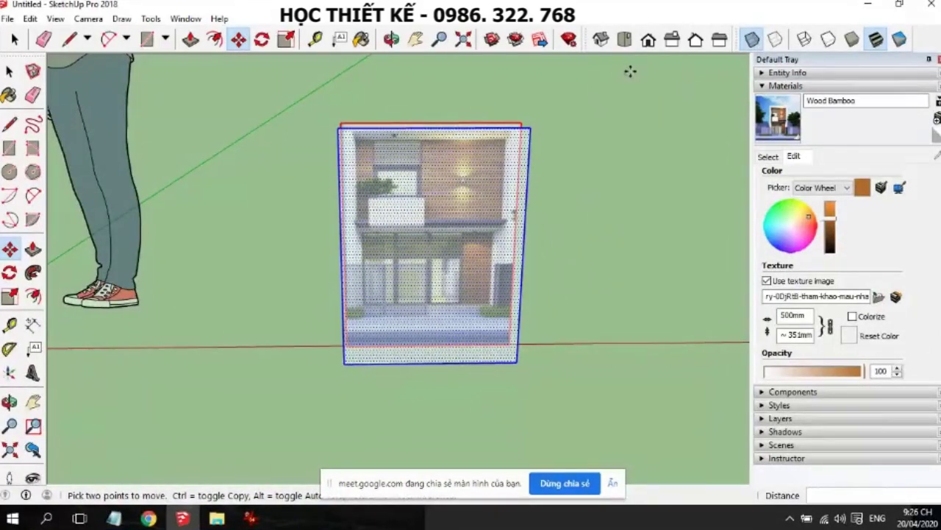
In Front view, shift the copy 20mm to the left along the red axis
left_click(648, 41)
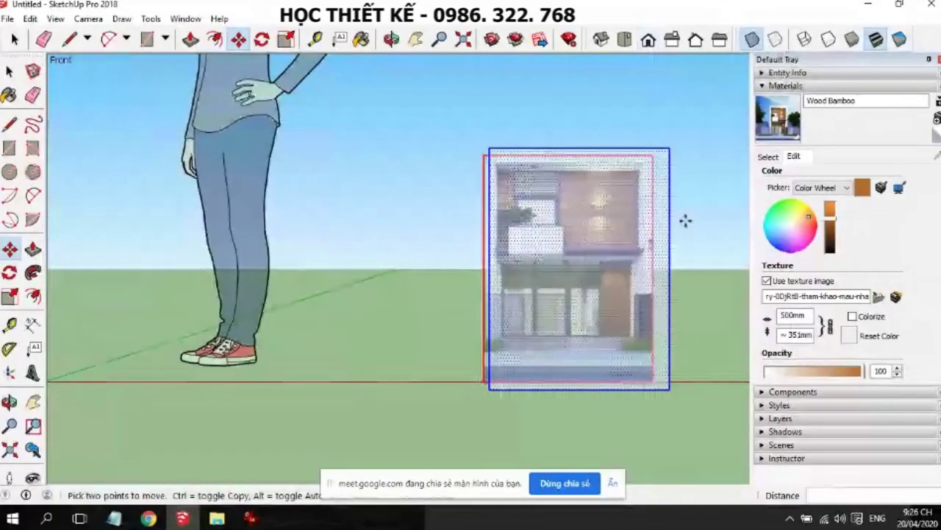
scroll(712, 239, "up", 1)
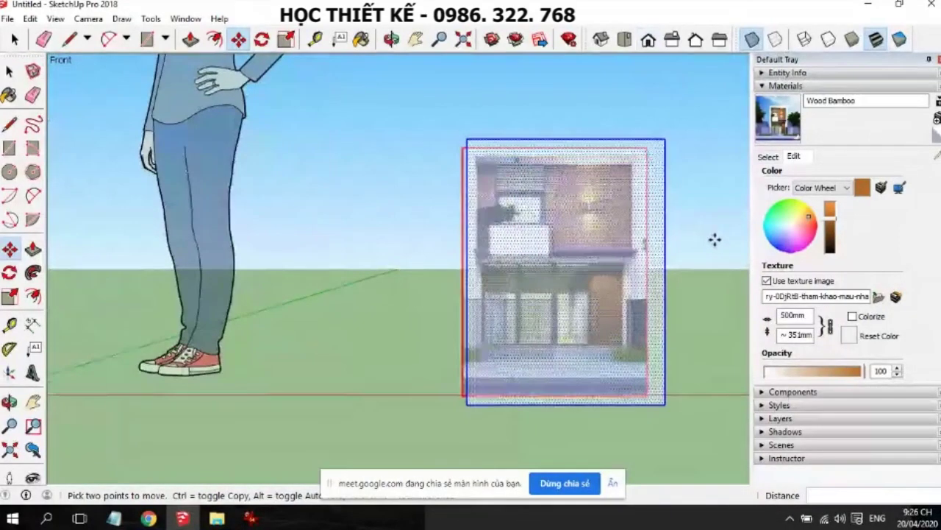
left_click(664, 407)
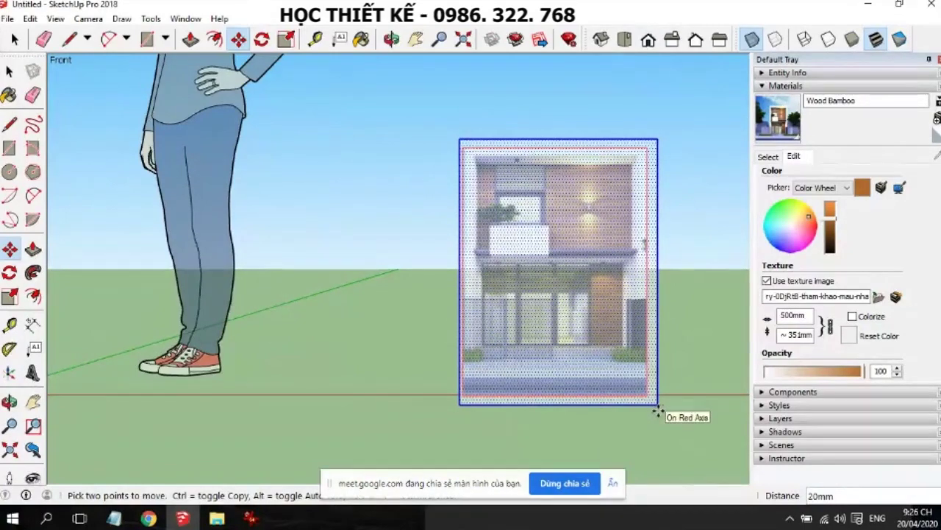
left_click(658, 407)
scroll(683, 317, "up", 2)
scroll(573, 145, "up", 1)
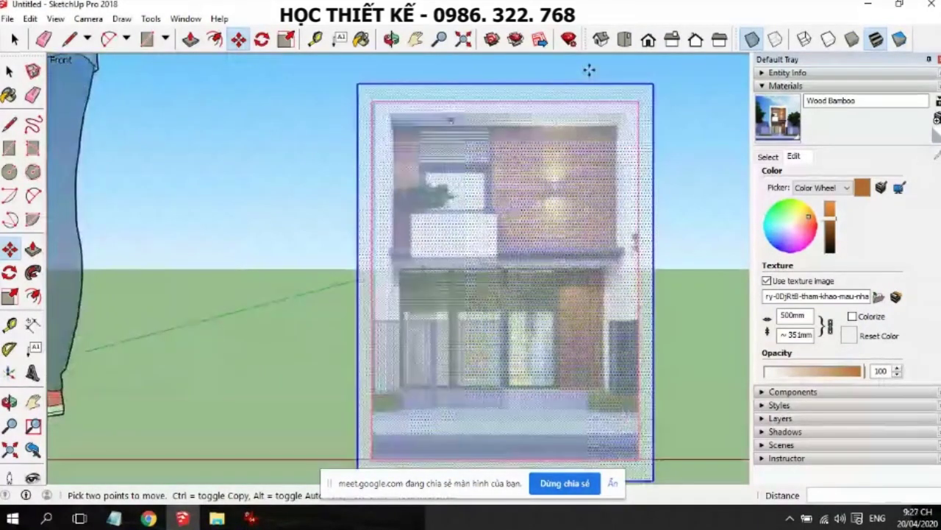
scroll(588, 74, "up", 1)
scroll(586, 87, "up", 1)
scroll(587, 92, "up", 1)
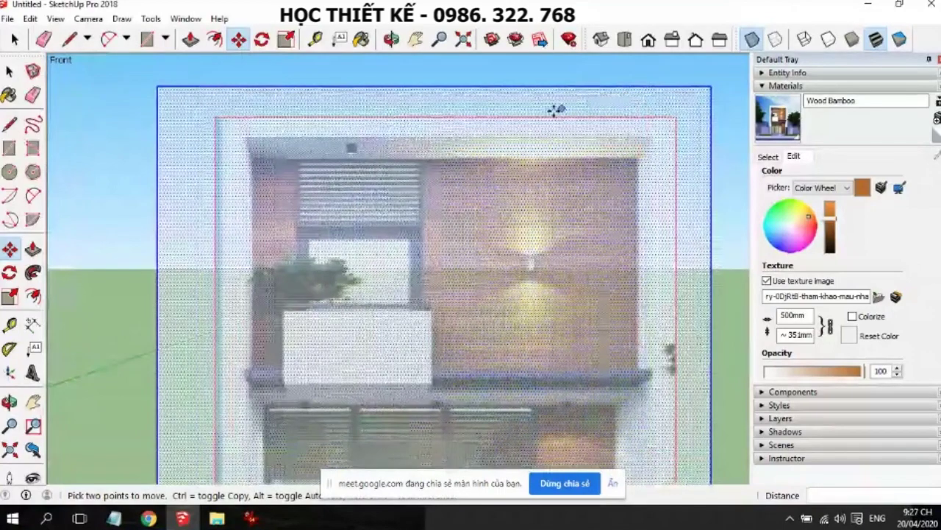
scroll(532, 129, "down", 2)
scroll(531, 130, "down", 2)
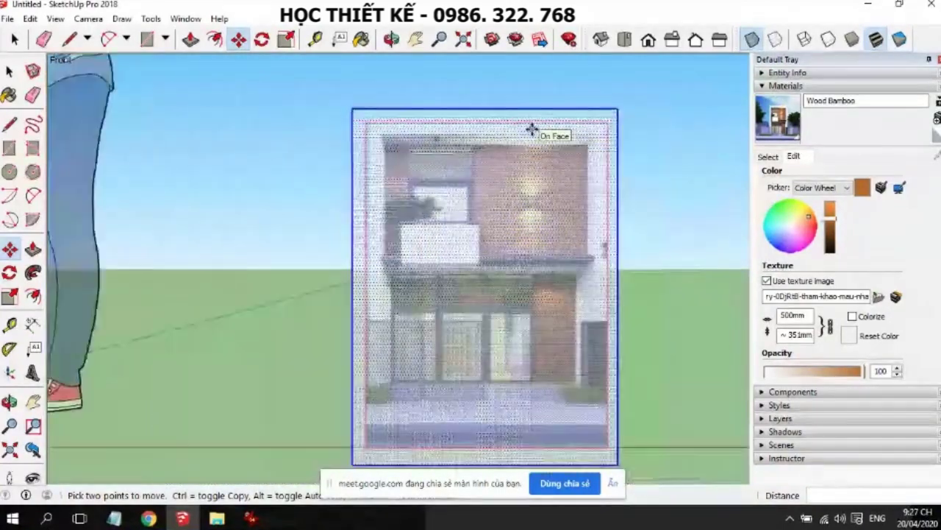
scroll(532, 130, "down", 1)
Snap the copy's bottom corner onto the original panel's corner, then return to Front view
key("o")
key("m")
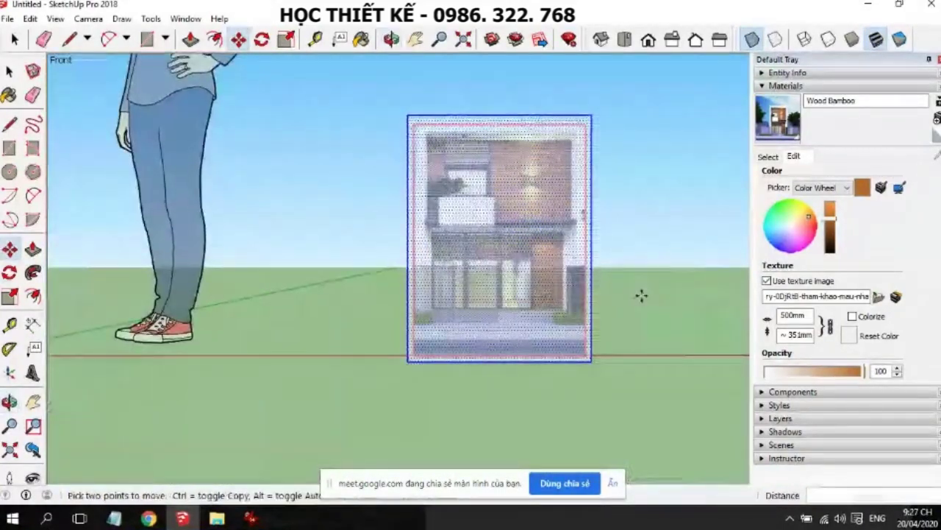
middle_click_drag(596, 294, 385, 424)
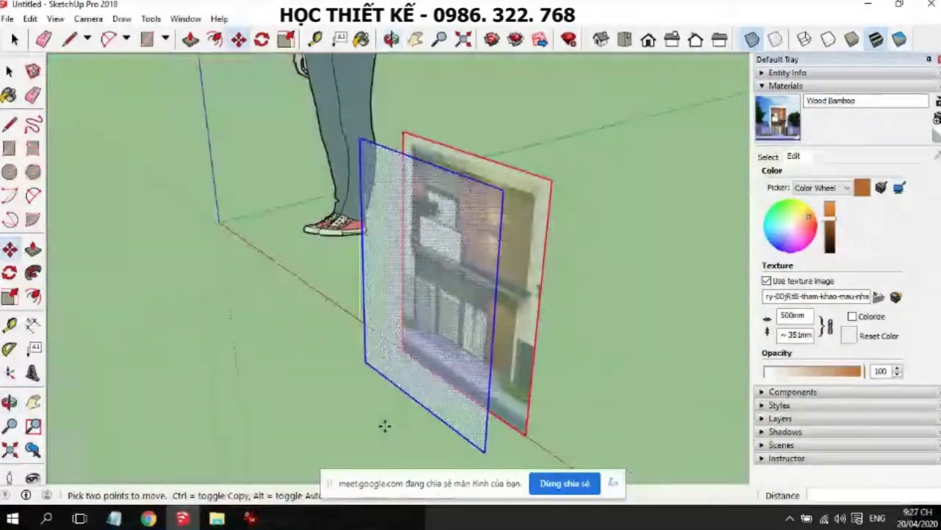
left_click(483, 450)
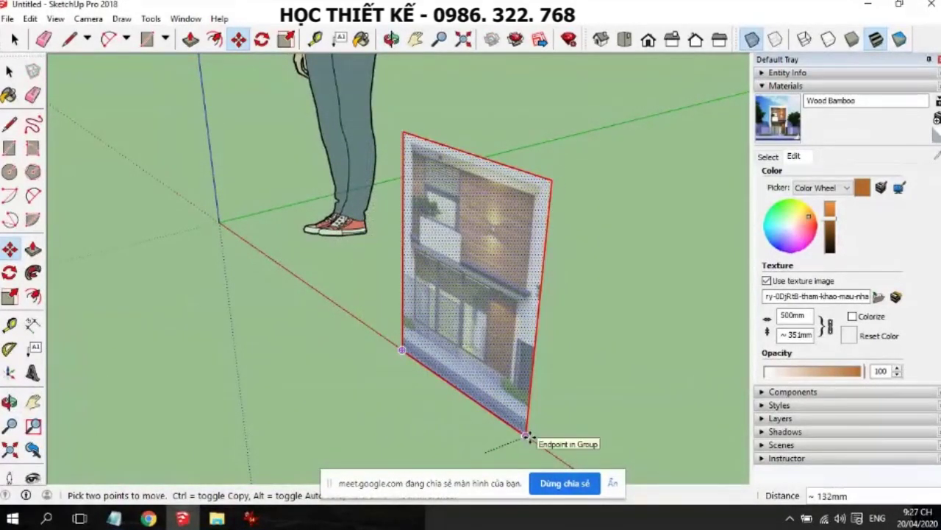
left_click(529, 436)
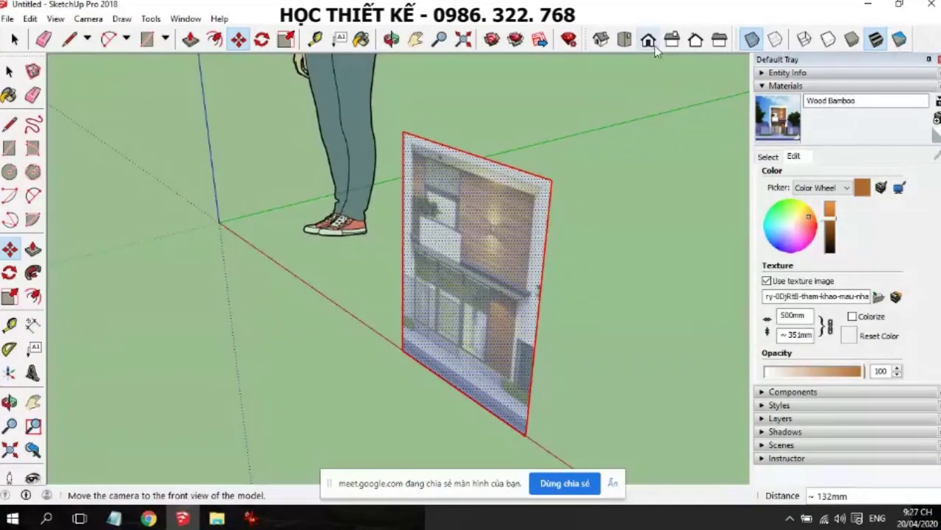
left_click(648, 39)
scroll(646, 161, "up", 2)
scroll(640, 160, "up", 2)
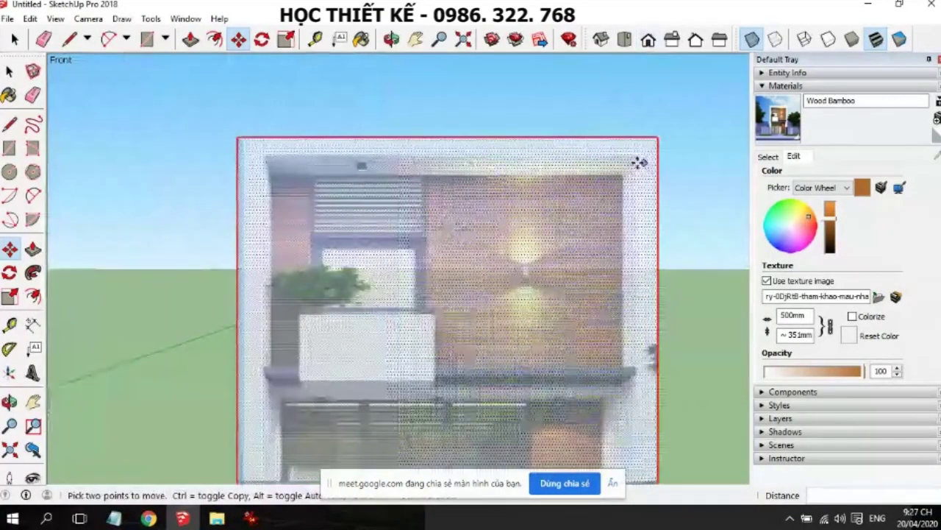
scroll(589, 162, "up", 2)
scroll(368, 184, "up", 1)
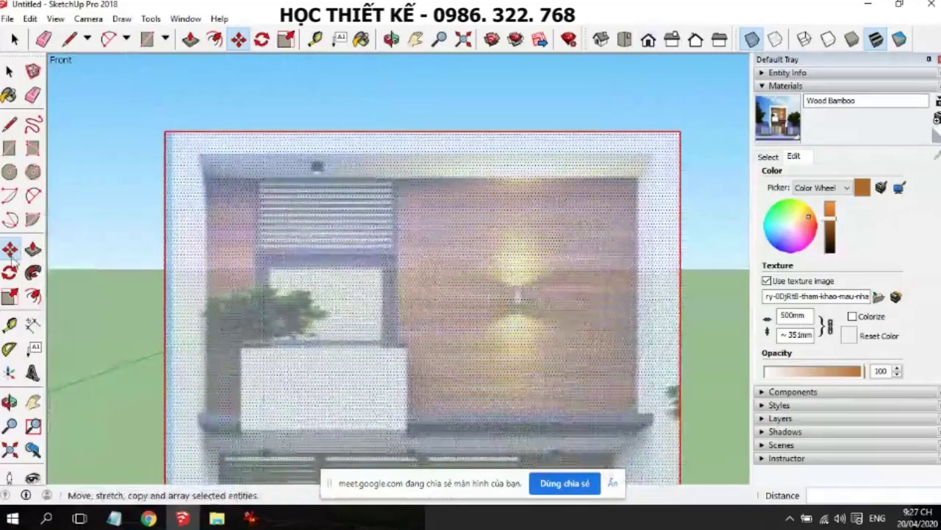
left_click(9, 149)
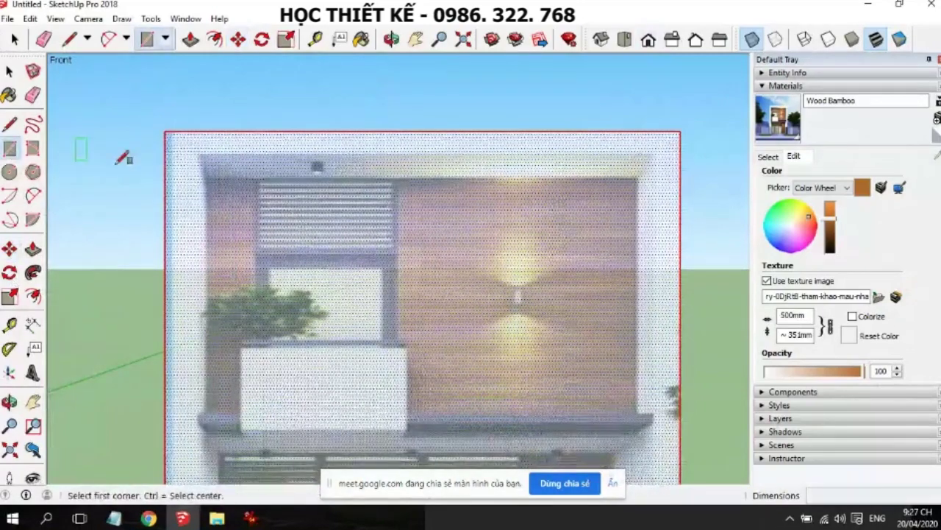
Draw a rectangle from the panel's top-left corner to its top-right edge
left_click(165, 131)
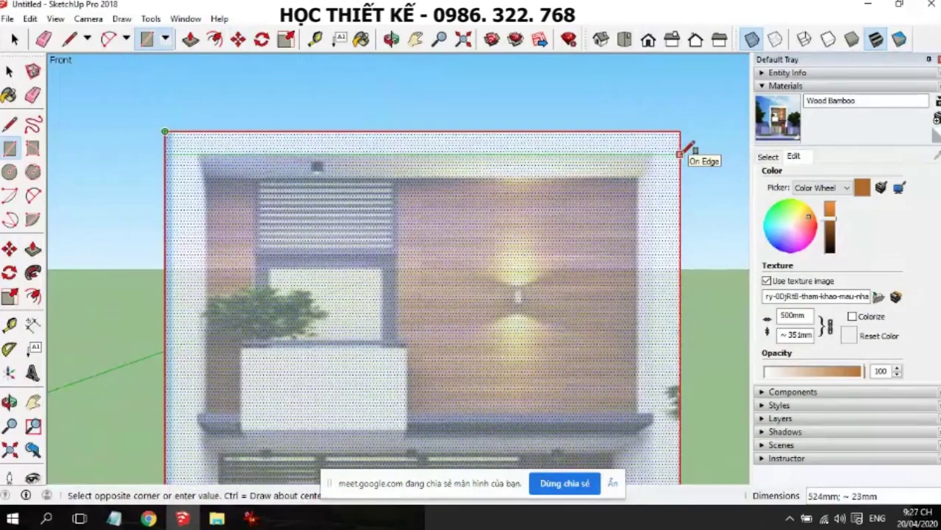
left_click(682, 151)
scroll(485, 153, "down", 2)
scroll(485, 152, "down", 2)
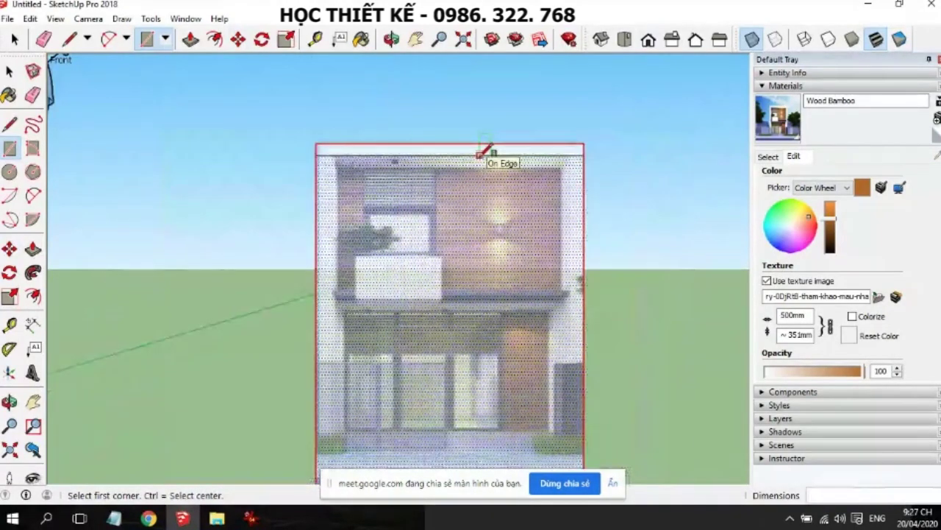
scroll(486, 152, "down", 1)
scroll(572, 250, "up", 2)
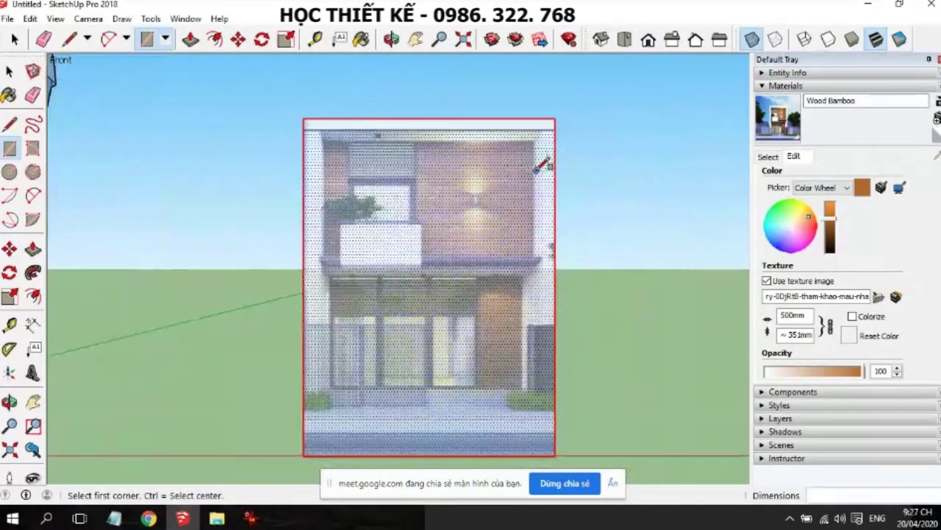
scroll(318, 222, "up", 2)
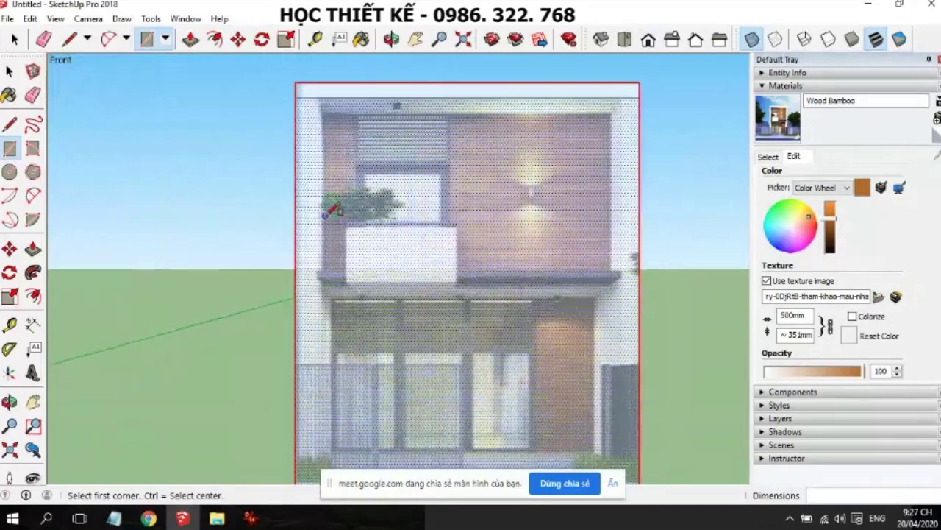
Trace narrow top-to-bottom strip rectangles along the facade's left and right edges
left_click(295, 81)
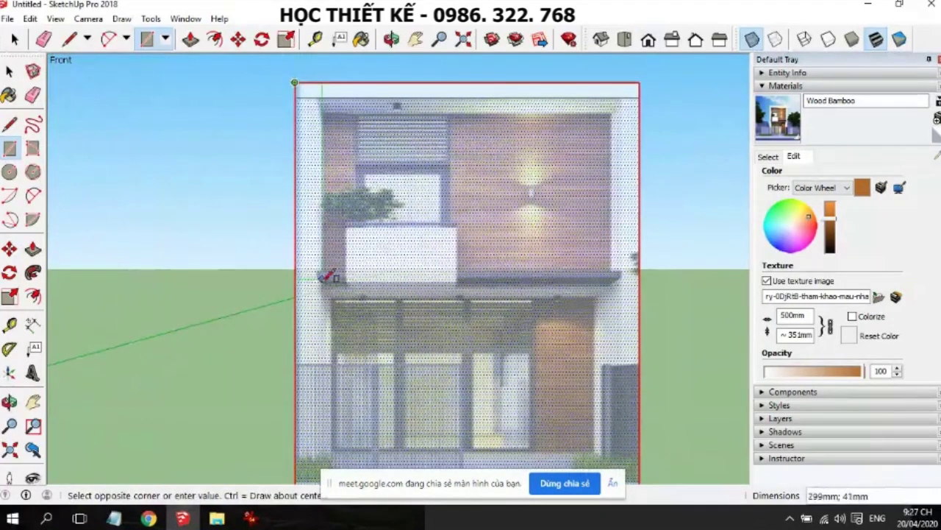
scroll(325, 375, "down", 1)
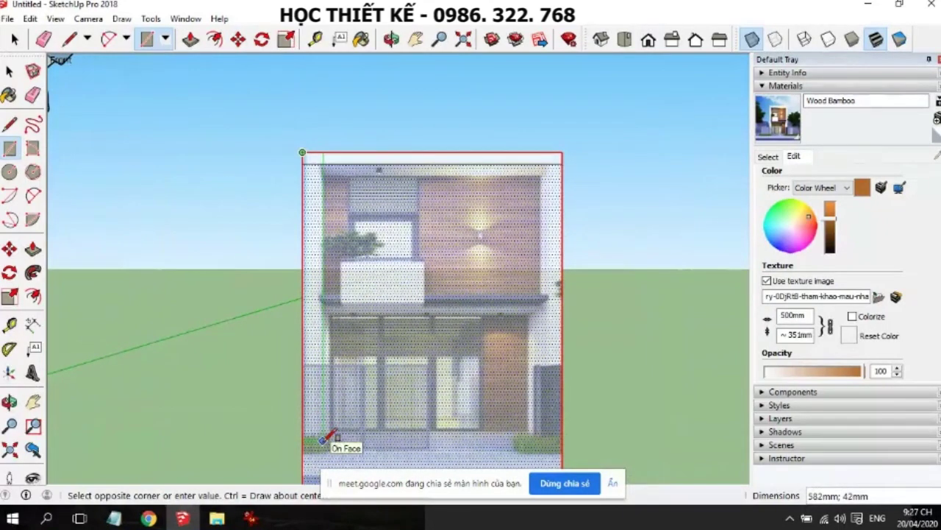
left_click(324, 440)
left_click(562, 152)
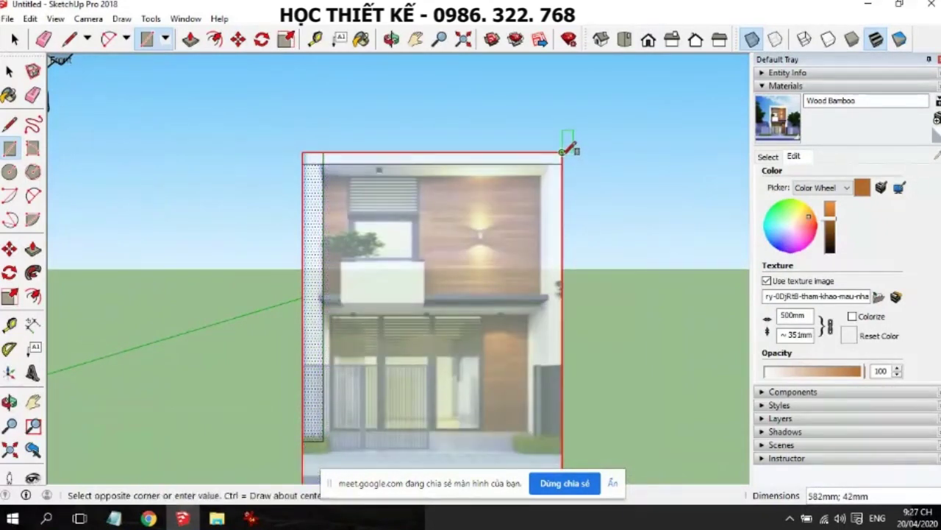
scroll(555, 344, "down", 1)
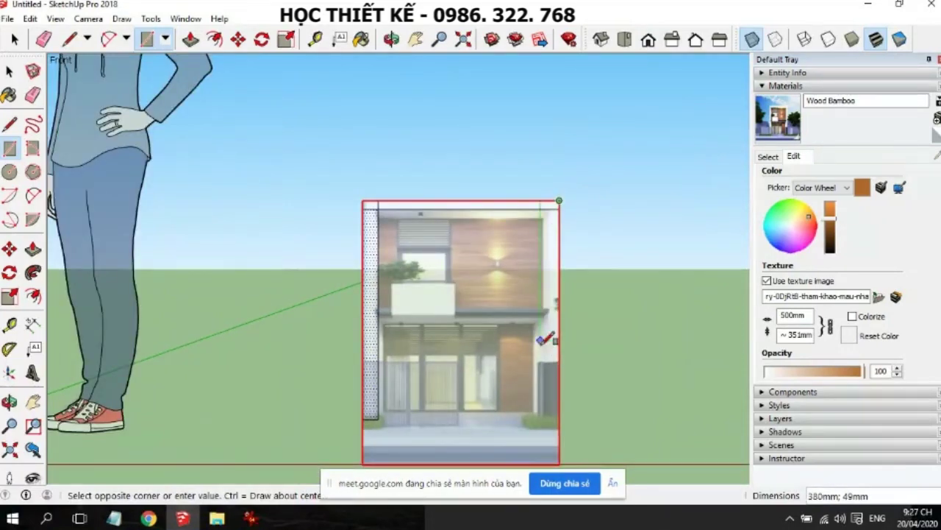
scroll(545, 345, "up", 1)
scroll(548, 401, "up", 1)
scroll(545, 416, "up", 1)
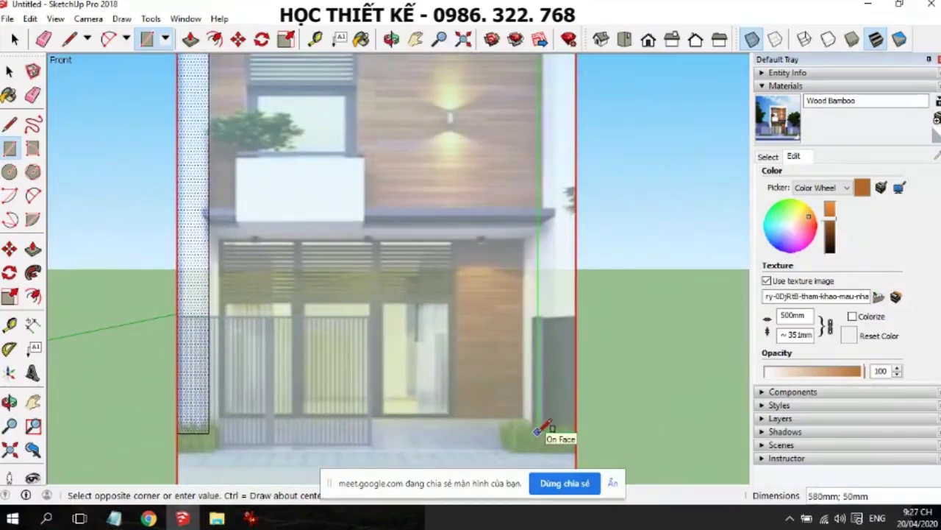
left_click(542, 429)
scroll(541, 353, "down", 1)
scroll(511, 349, "down", 1)
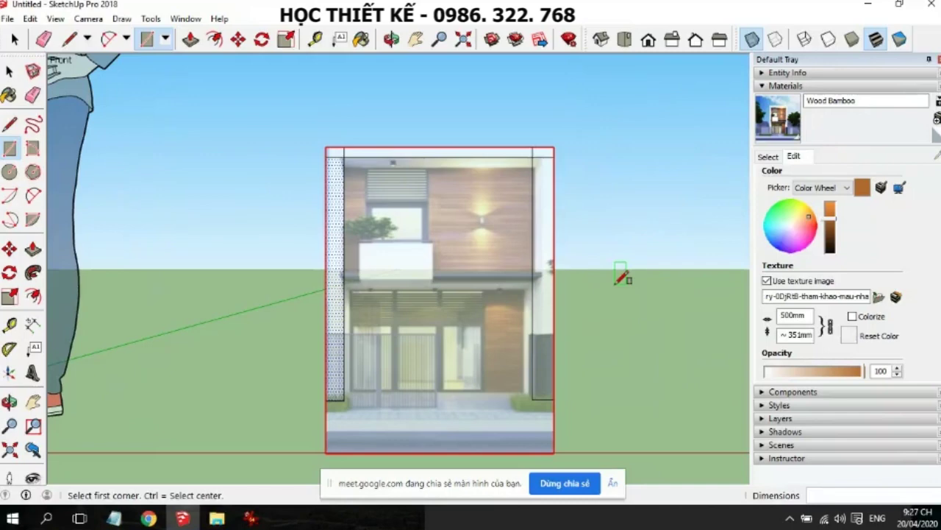
left_click(32, 249)
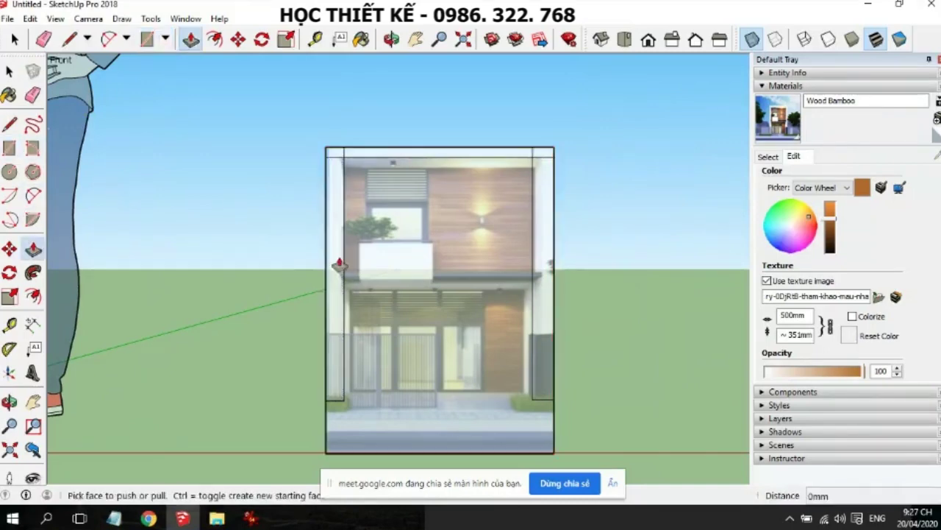
Erase the short stray edge near the top-right of the front panel
middle_click_drag(605, 206, 547, 176)
scroll(548, 177, "up", 2)
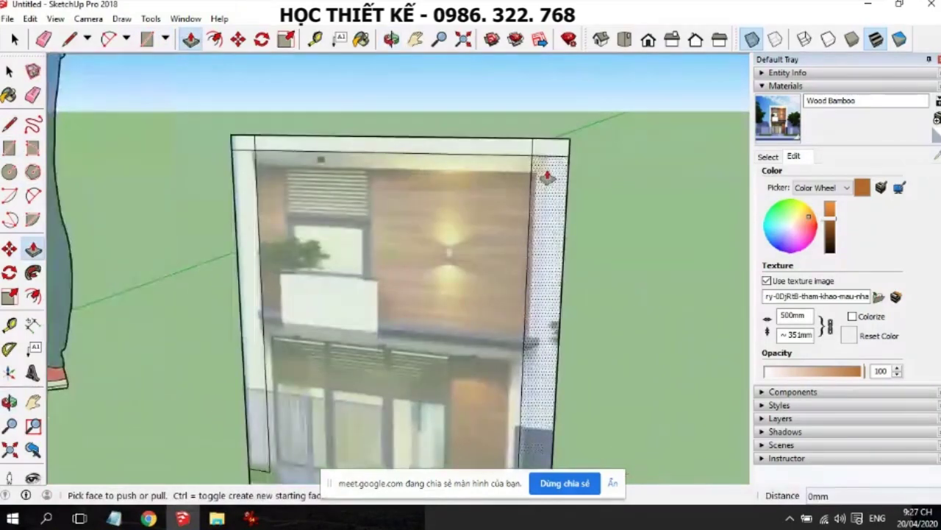
scroll(547, 177, "up", 1)
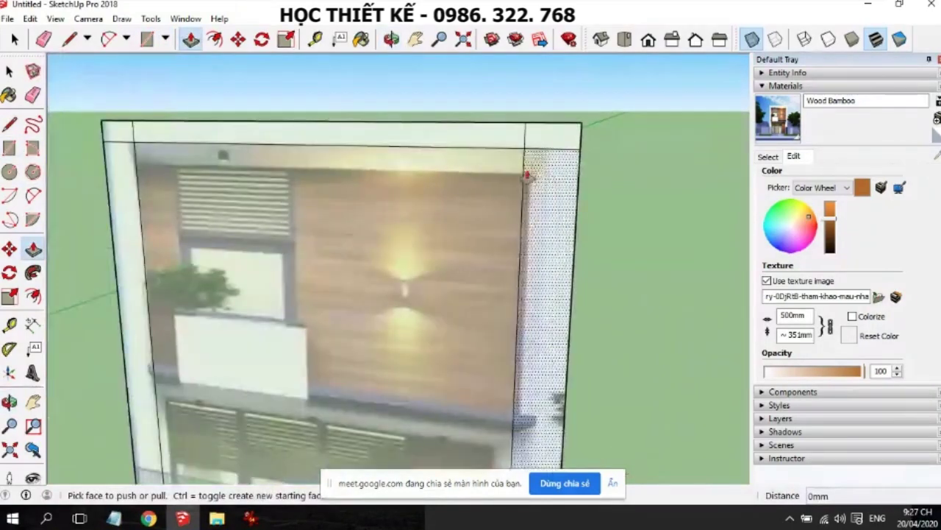
left_click(33, 96)
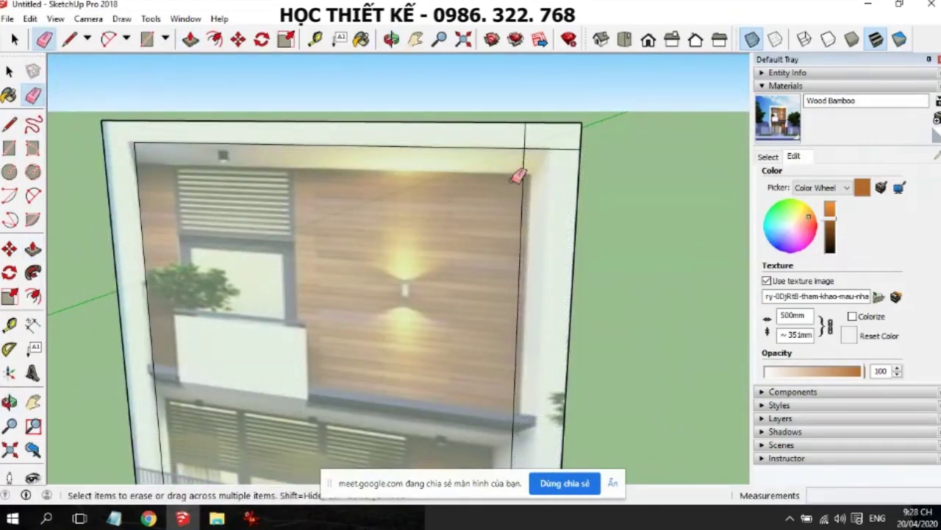
left_click(526, 134)
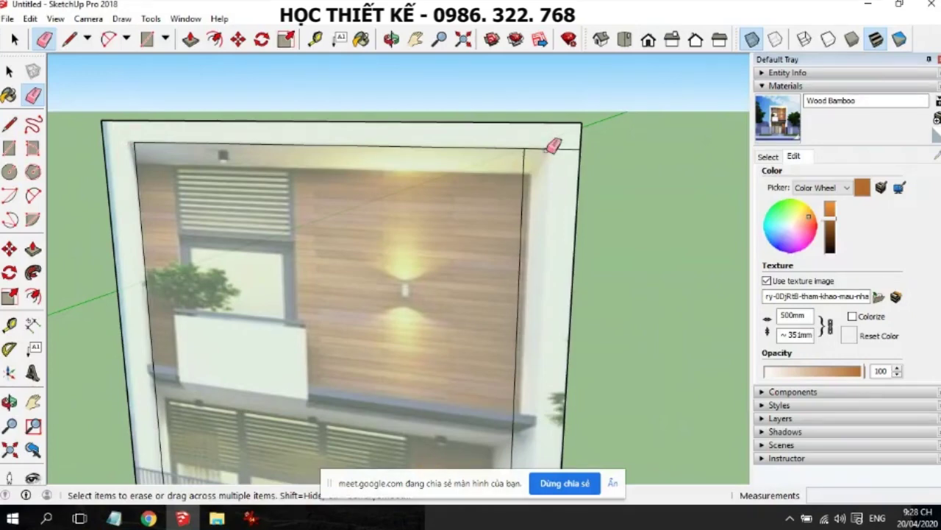
Push/Pull the side-and-top frame face outward by 108mm
scroll(327, 142, "down", 3)
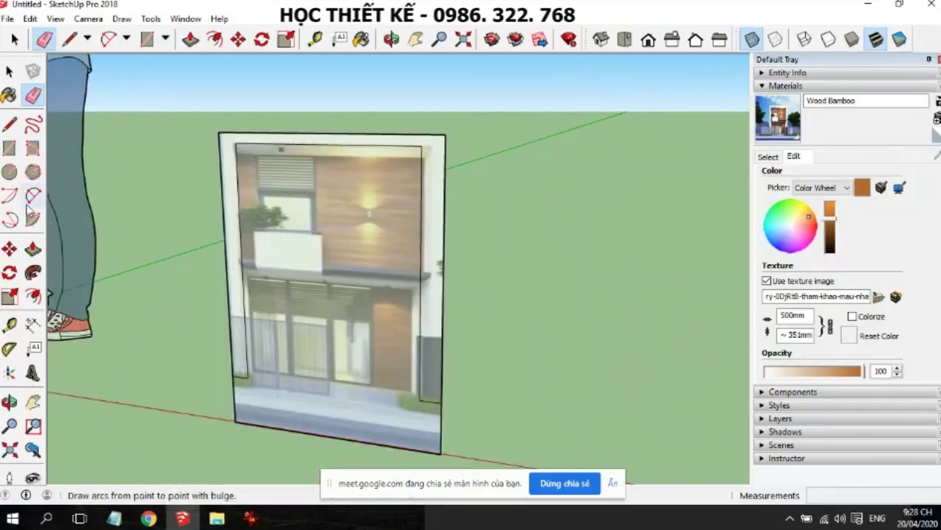
left_click(33, 249)
left_click(427, 201)
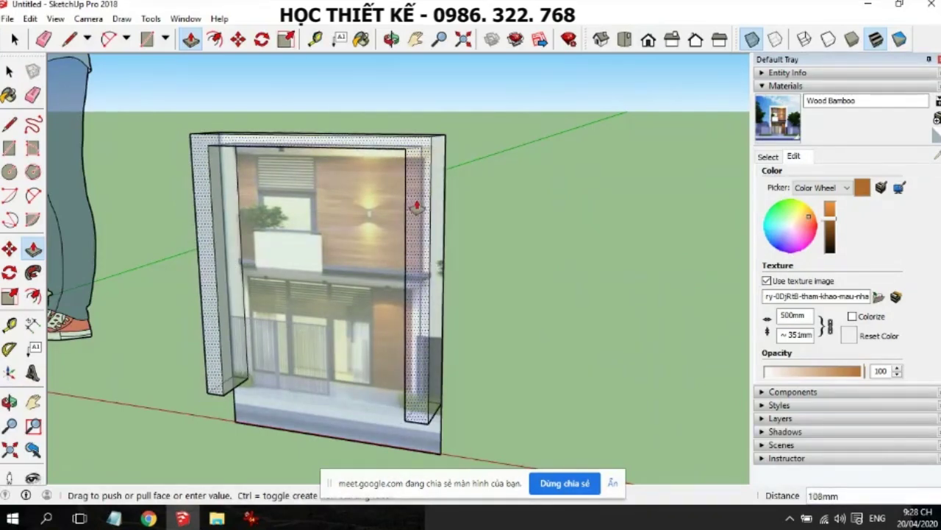
left_click(416, 207)
Inspect the extruded frame, then show the Front view with X-ray on
mouse_move(378, 214)
middle_mouse_down()
mouse_move(658, 231)
mouse_move(618, 64)
middle_mouse_up()
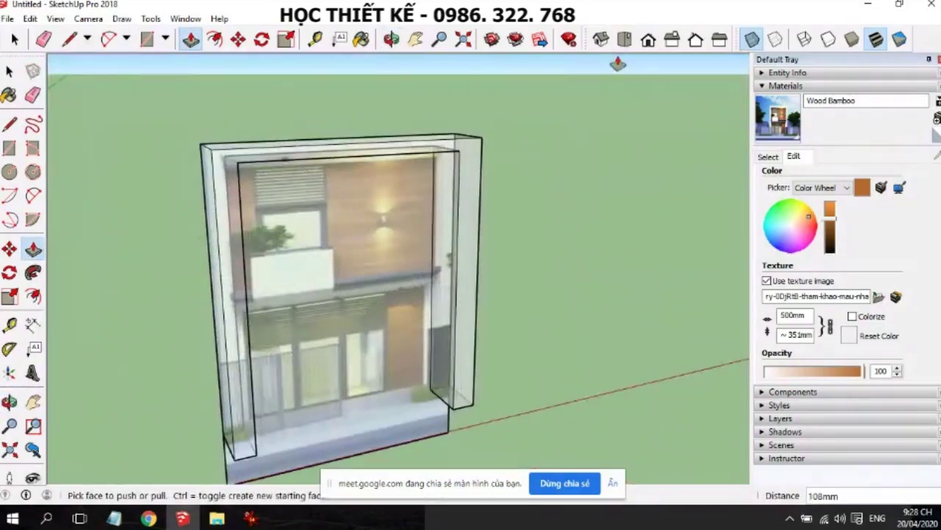
left_click(751, 39)
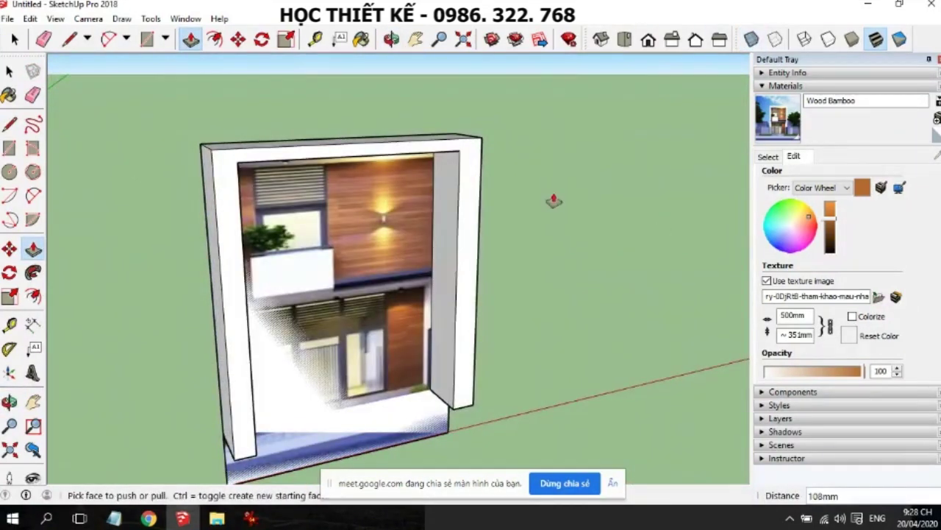
middle_click_drag(571, 231, 458, 326)
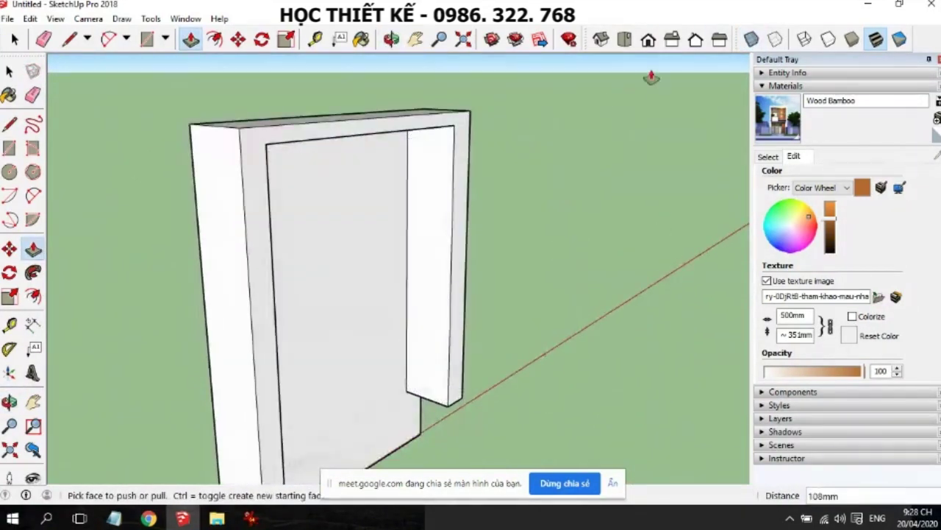
left_click(648, 39)
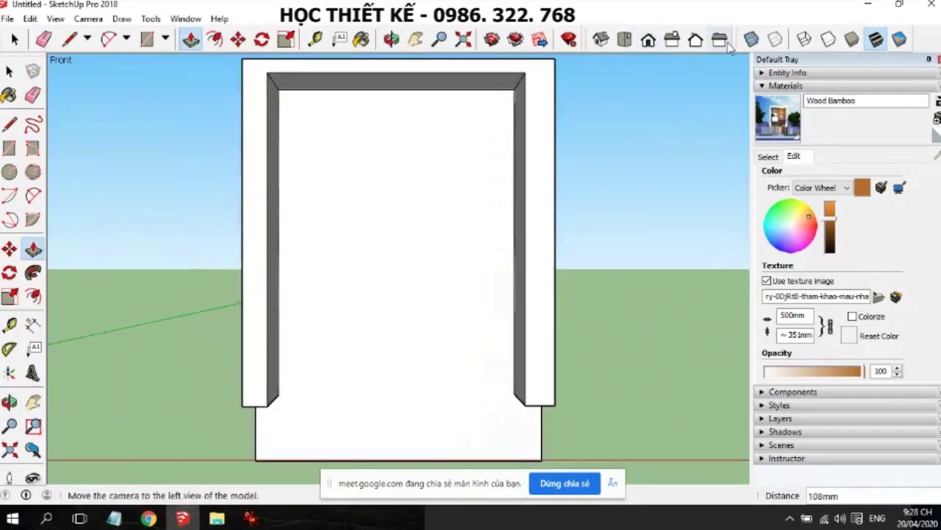
left_click(751, 38)
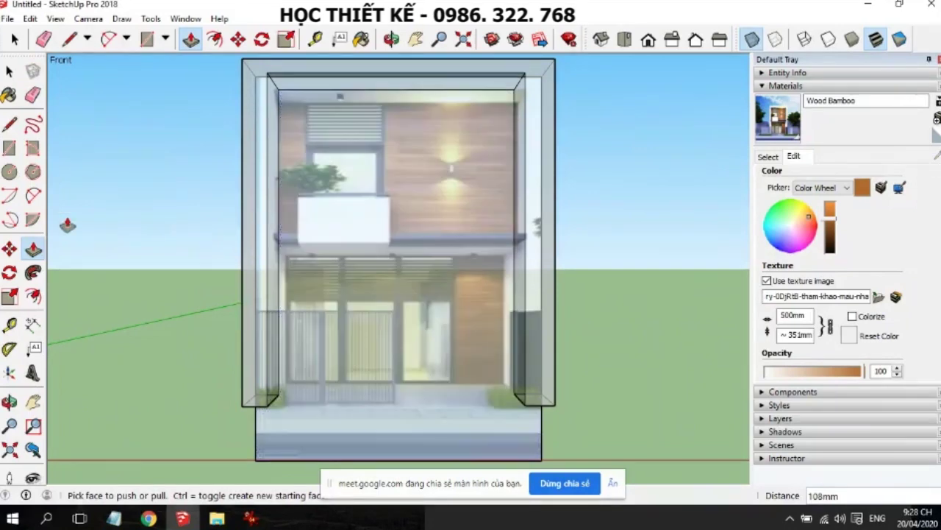
Draw two horizontal lines across the opening below the balcony ledge
left_click(9, 129)
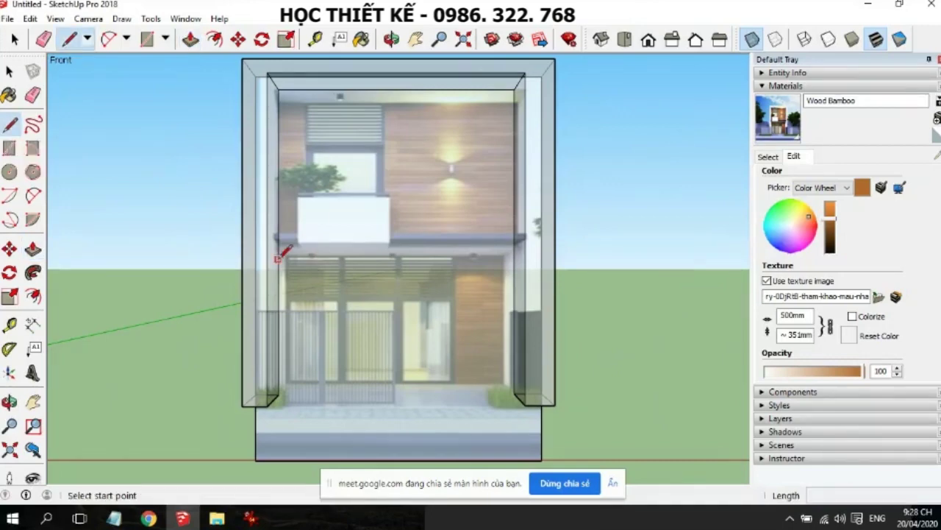
scroll(280, 257, "up", 1)
scroll(284, 257, "up", 2)
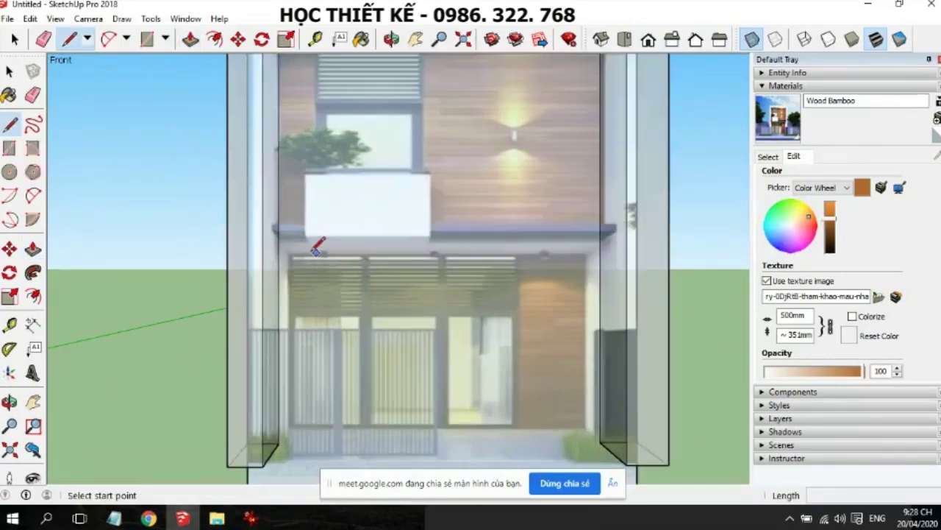
left_click(278, 254)
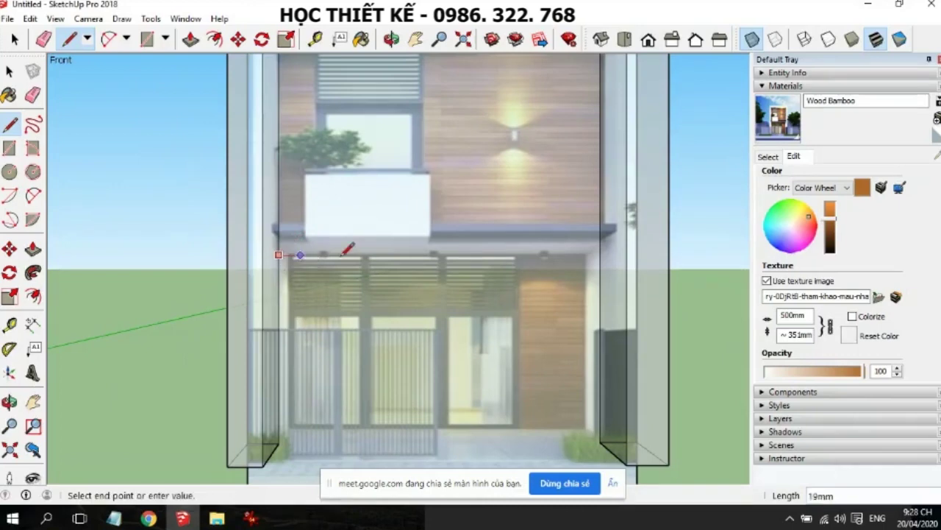
left_click(600, 253)
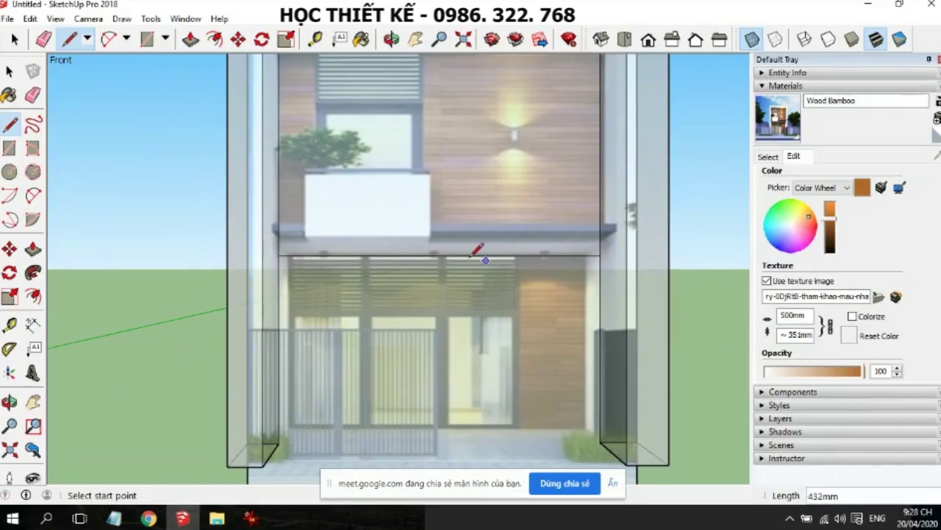
left_click(278, 235)
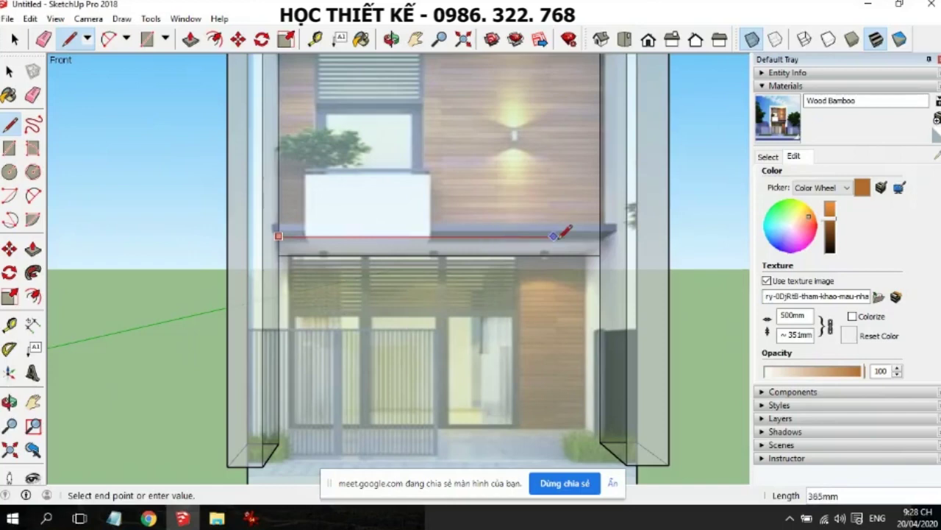
left_click(599, 235)
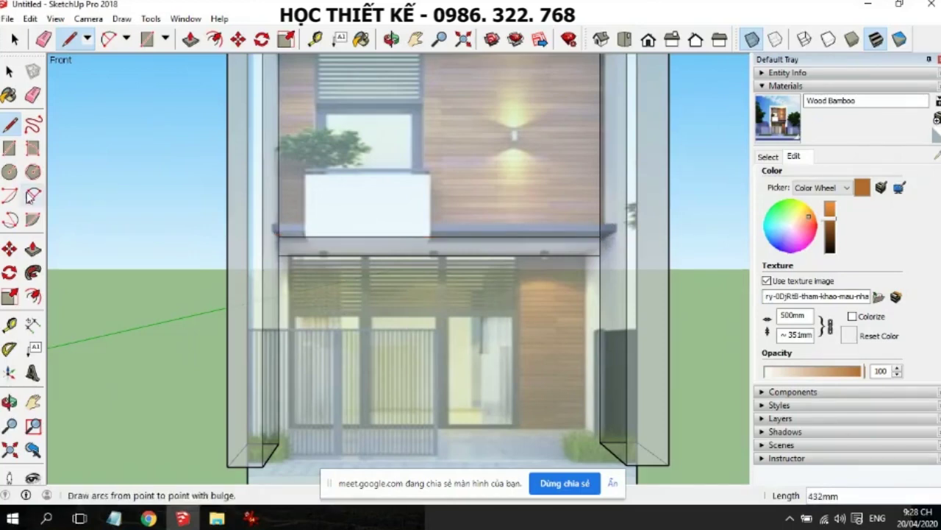
Pull the strip between the two lines out into a shelf, checking it with opaque faces
left_click(33, 249)
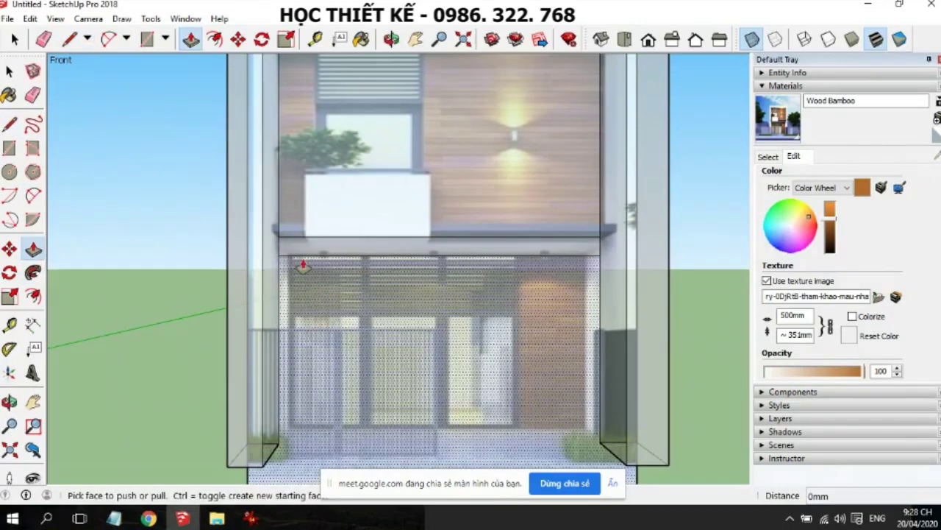
left_click(300, 257)
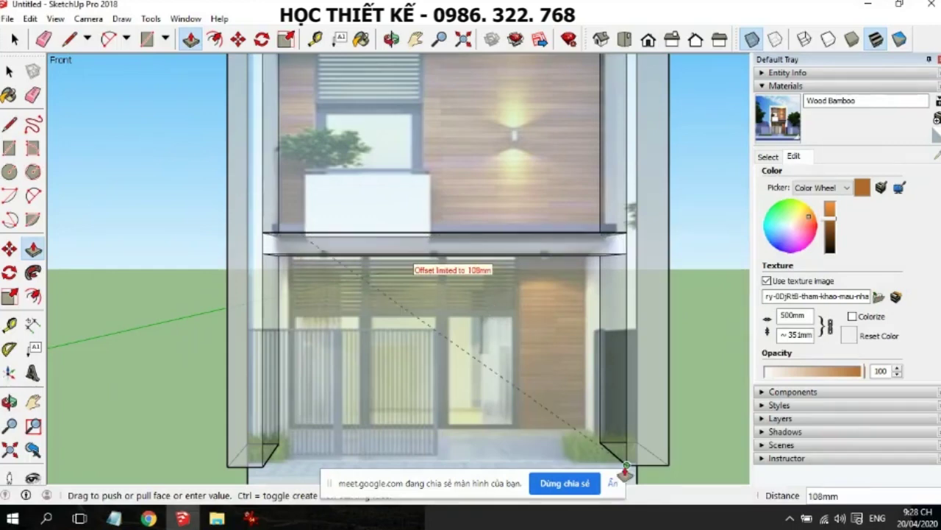
left_click(750, 42)
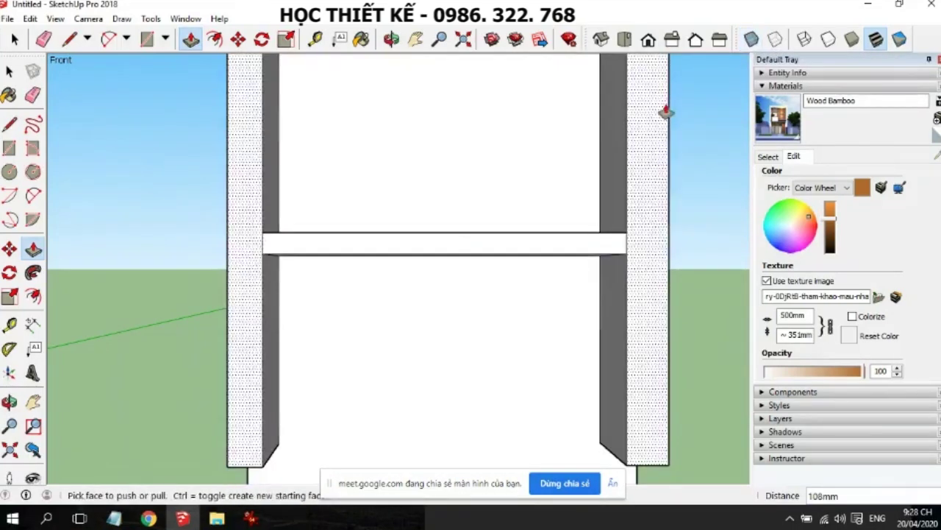
scroll(406, 237, "down", 5)
middle_click_drag(495, 262, 506, 294)
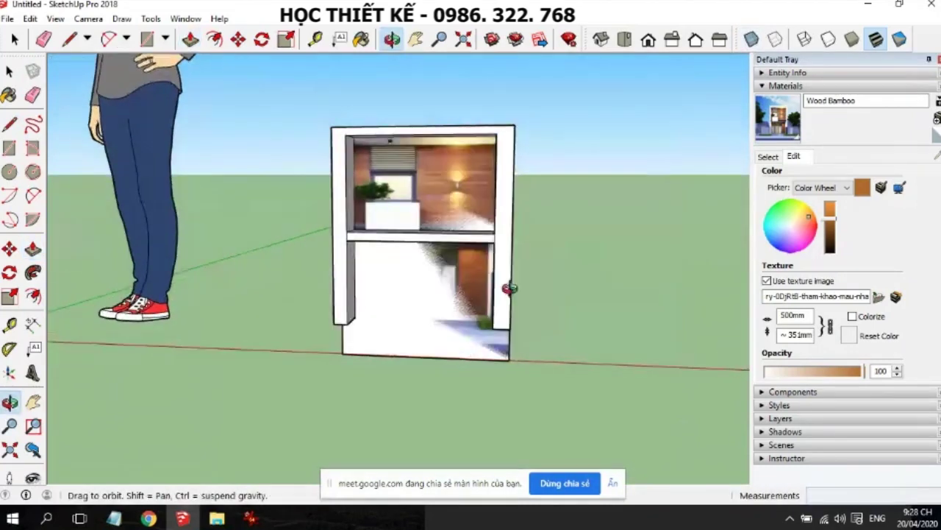
Open the wardrobe drawing bai 4.3.jpg from the bai 4 folder
key("p")
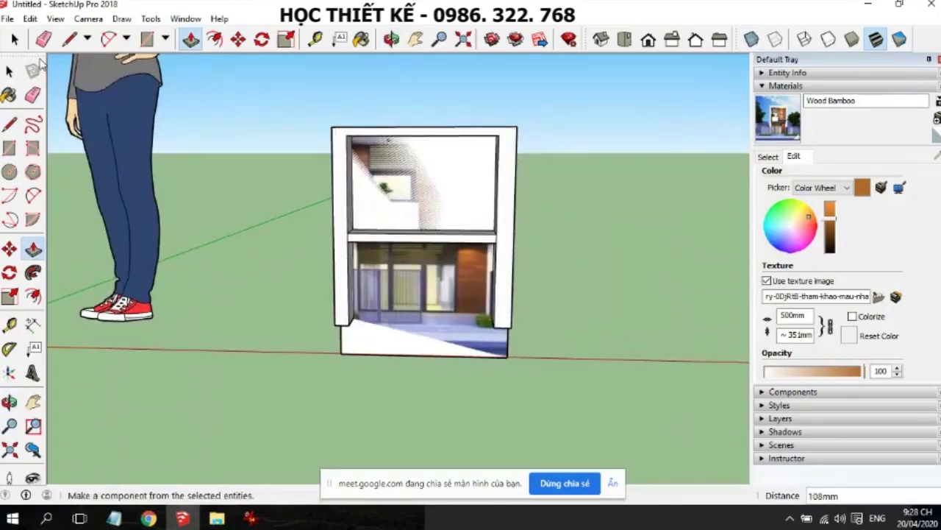
mouse_move(563, 274)
middle_mouse_down()
mouse_move(556, 263)
mouse_move(253, 246)
mouse_move(260, 244)
mouse_move(273, 314)
middle_mouse_up()
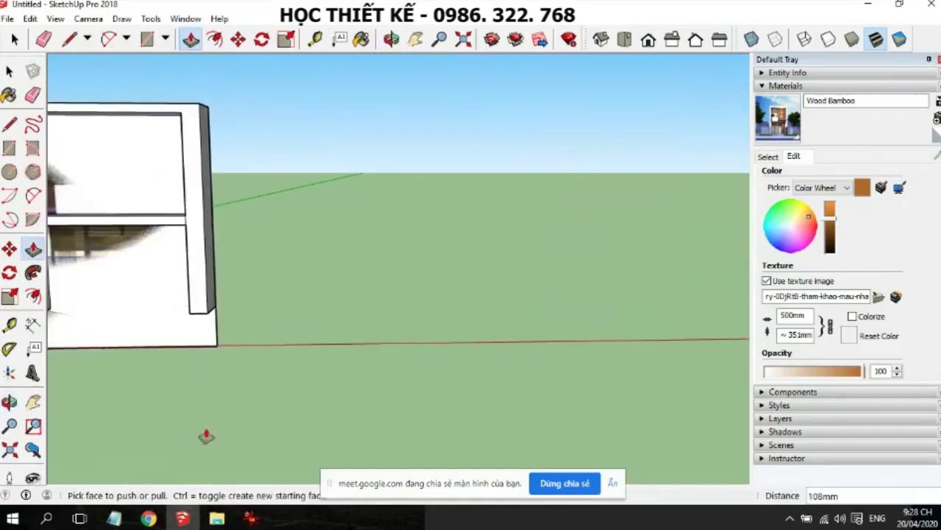
left_click(217, 518)
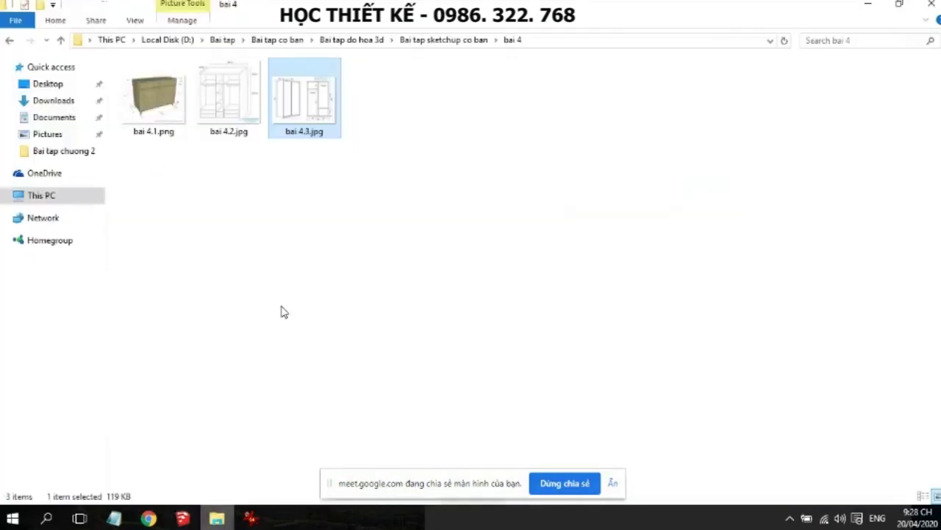
double_click(319, 115)
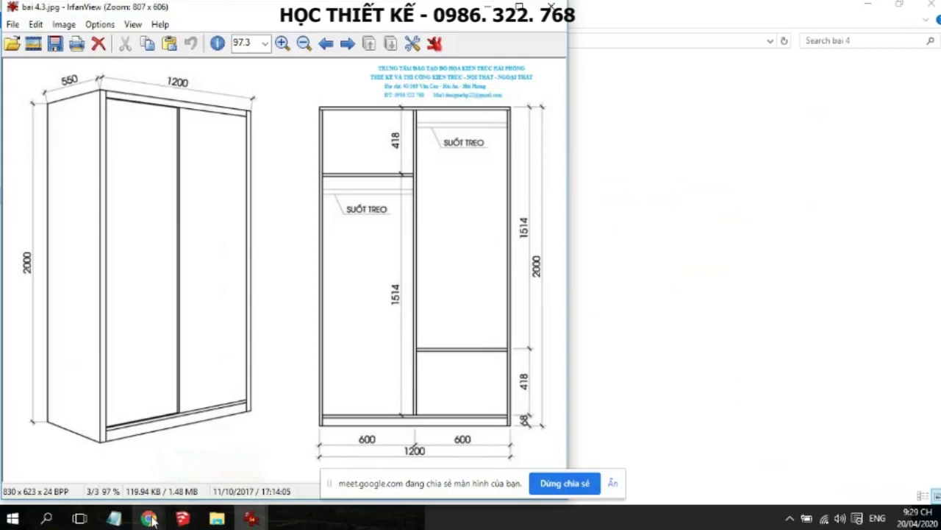
Return to the SketchUp model after reviewing the 1200 × 2000 wardrobe drawing
left_click(182, 519)
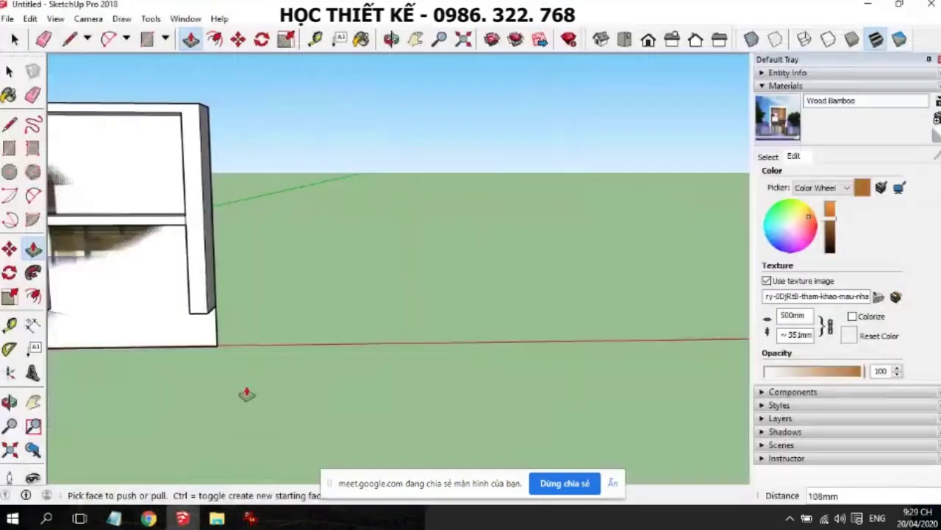
Draw an upright 1200 × 2000 mm rectangle beside the framed cabinet
left_click(9, 147)
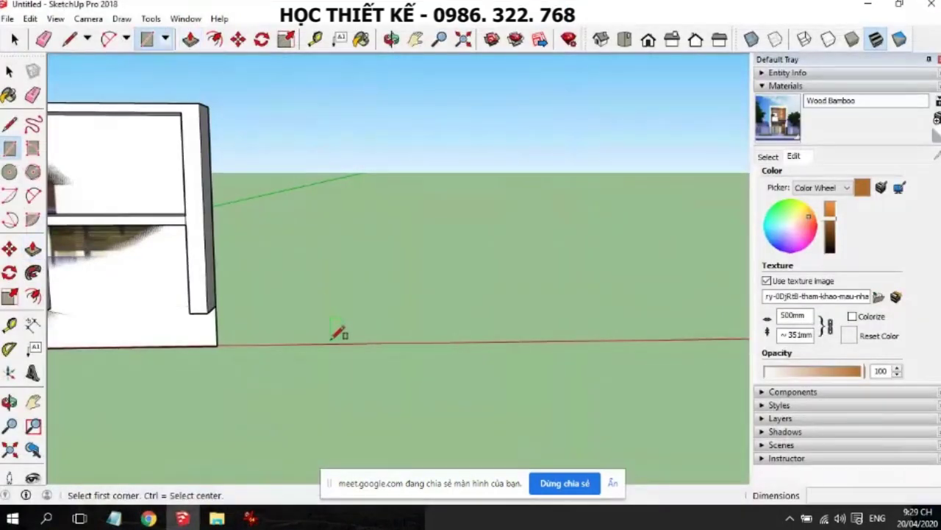
left_click(332, 342)
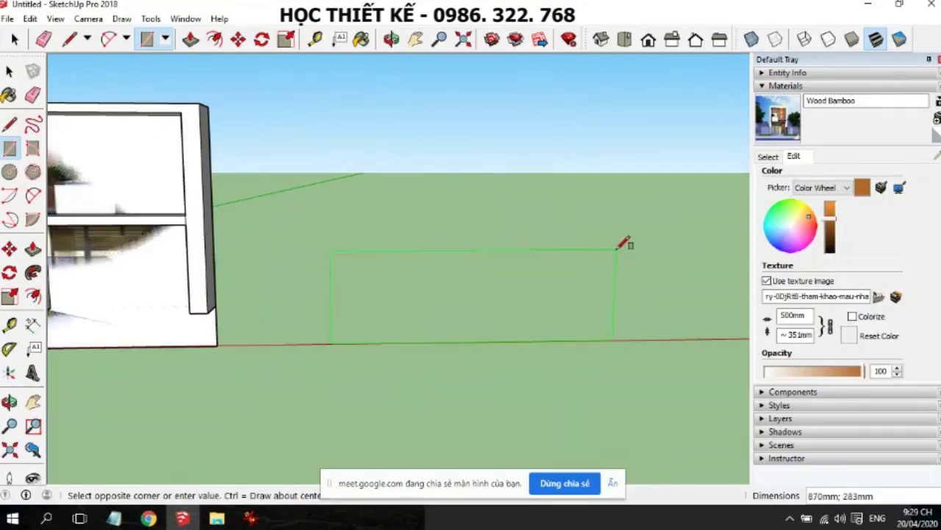
type("1")
type("200;2000")
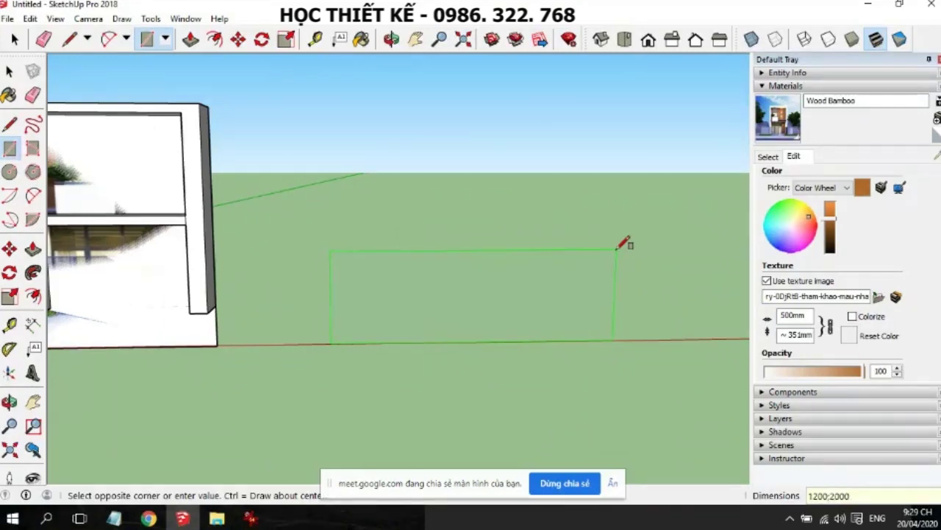
key("Return")
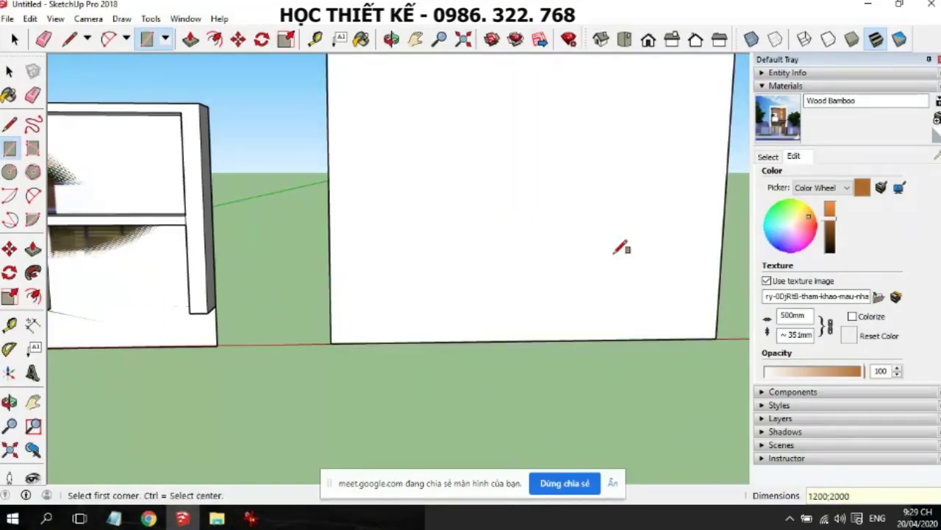
scroll(510, 333, "down", 3)
scroll(515, 327, "down", 2)
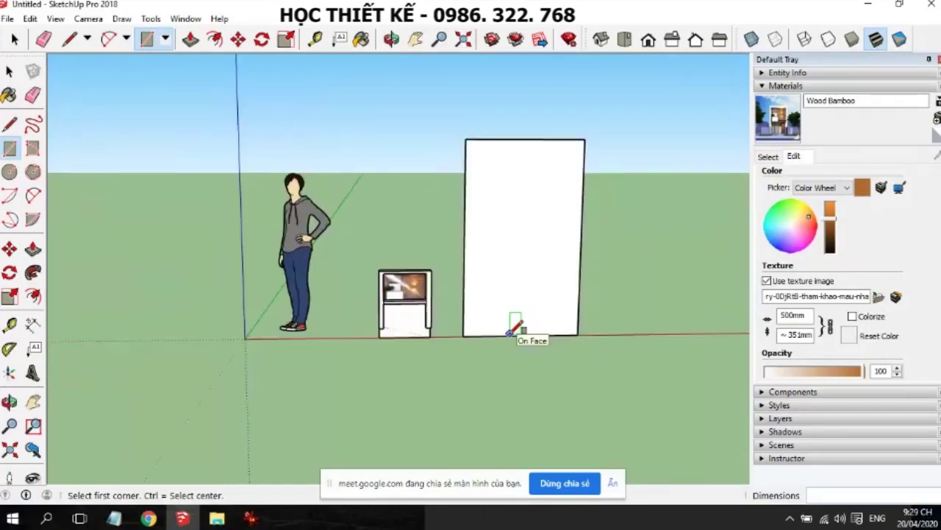
scroll(314, 214, "up", 2)
Paint the new rectangle with the Wood Veneer 01 material
left_click(9, 96)
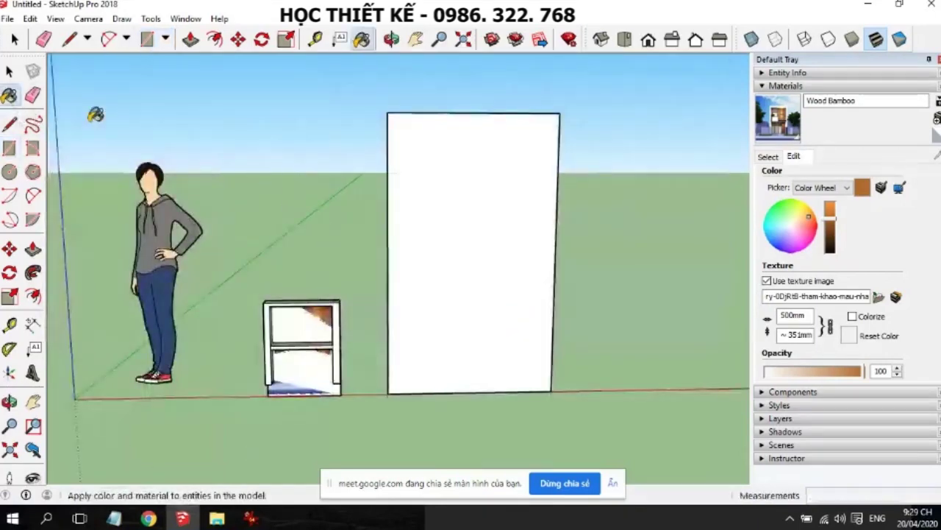
left_click(513, 232)
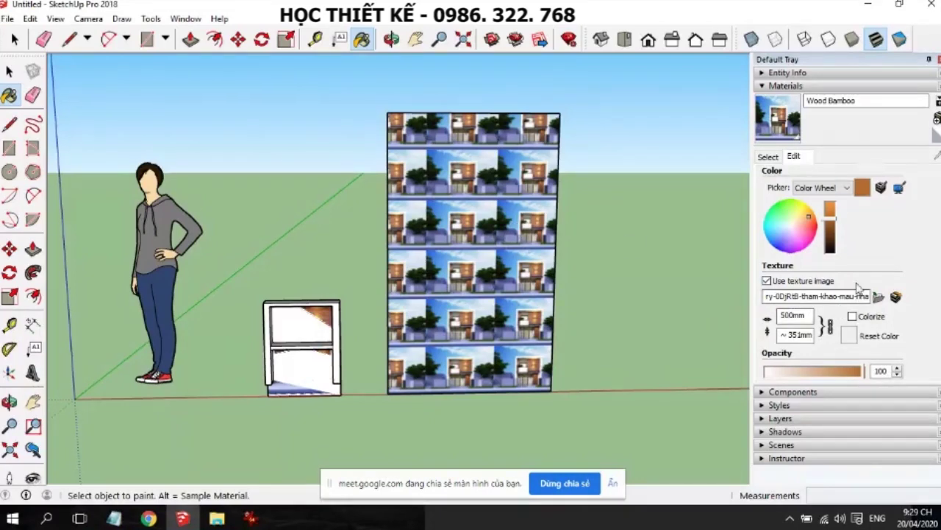
left_click(769, 158)
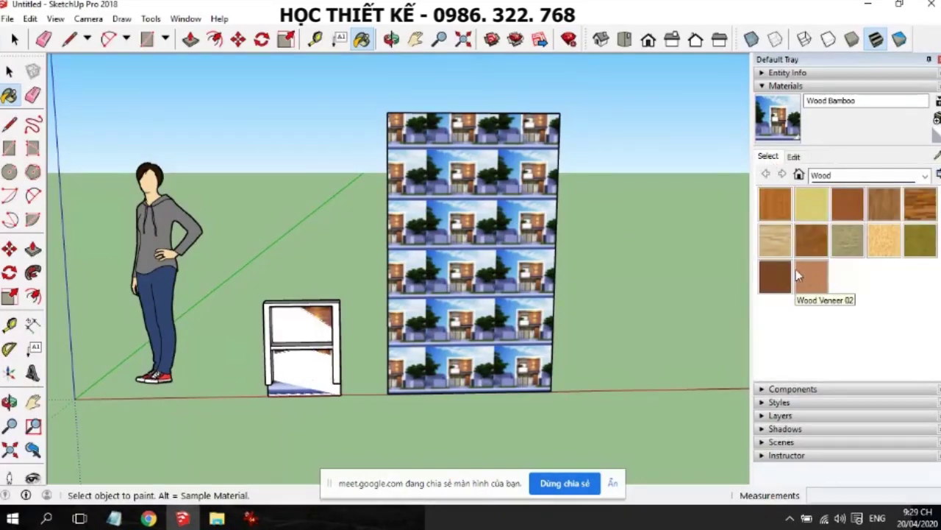
left_click(776, 278)
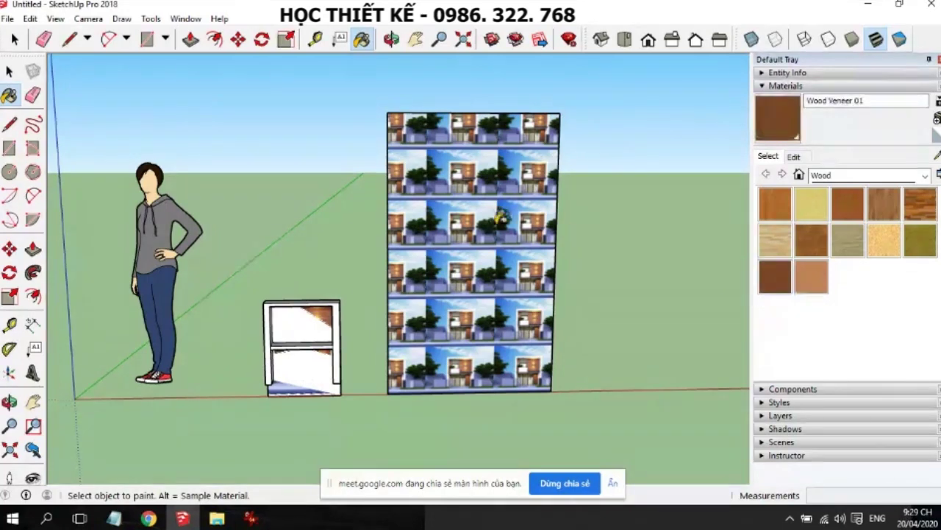
left_click(529, 243)
Replace the material's texture with bai 4.3.jpg from D:\...\Bai tap sketchup co ban\bai 4
left_click(794, 156)
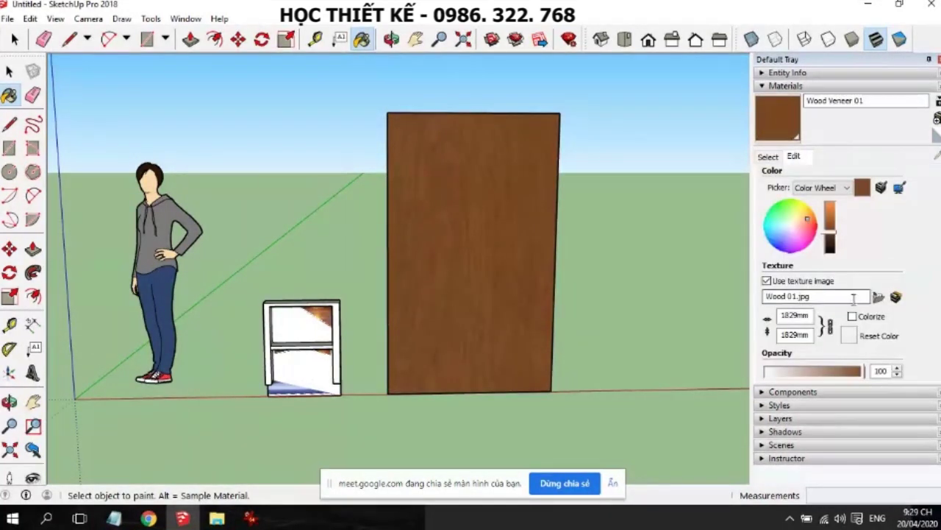
left_click(878, 296)
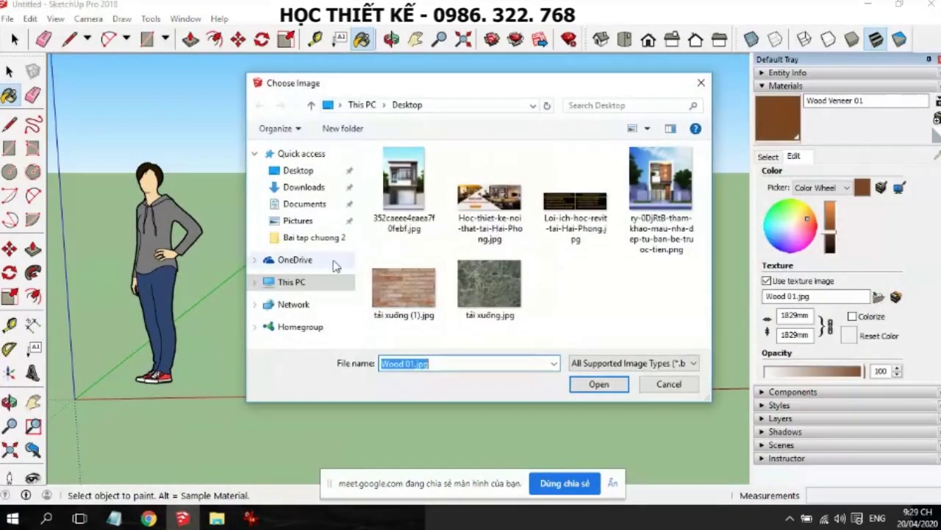
left_click(296, 283)
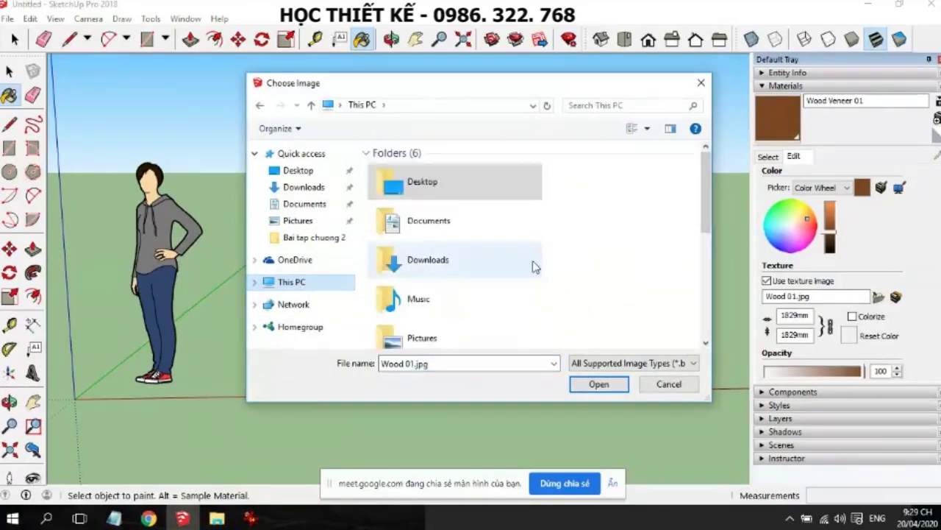
scroll(545, 265, "down", 5)
double_click(457, 283)
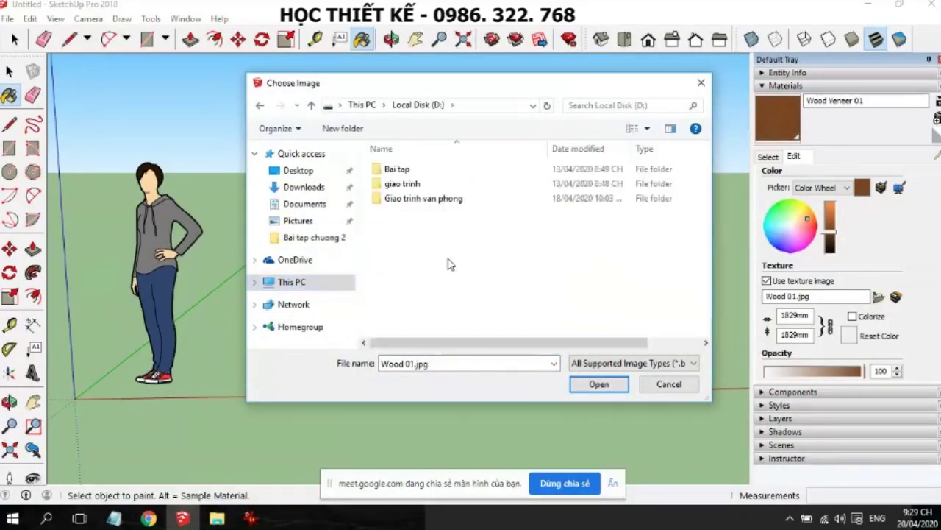
double_click(397, 169)
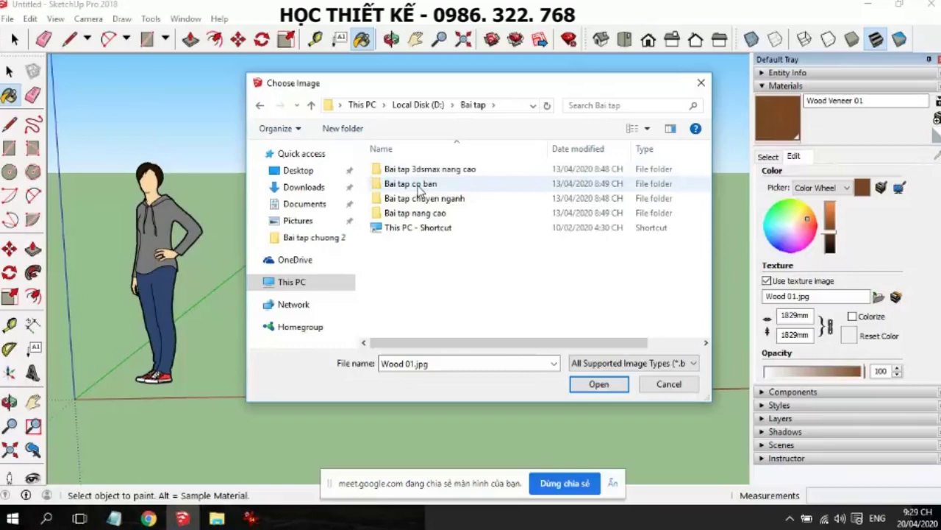
double_click(418, 184)
double_click(437, 184)
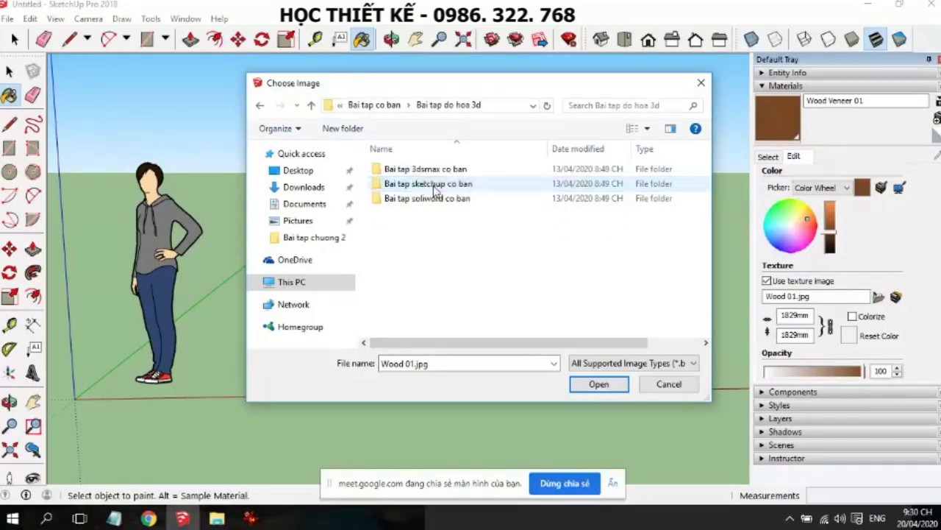
double_click(464, 188)
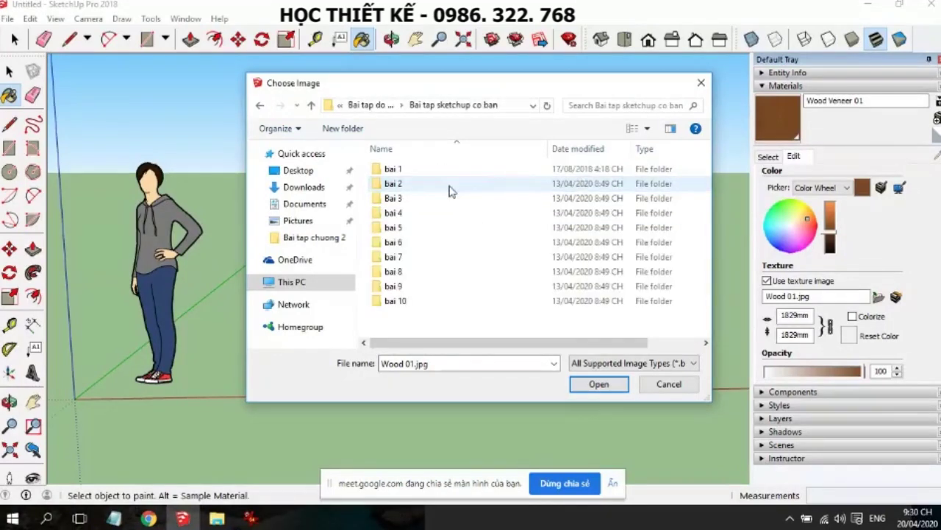
double_click(408, 214)
left_click(578, 184)
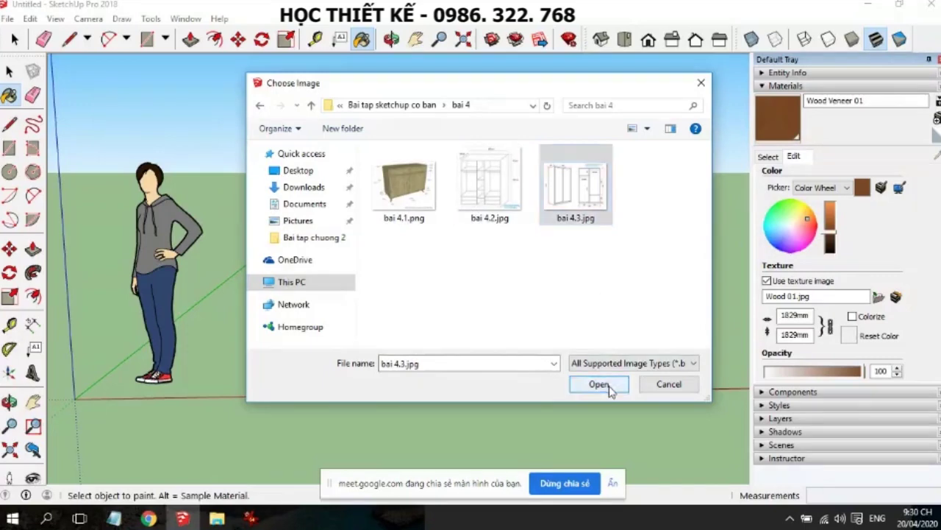
left_click(601, 384)
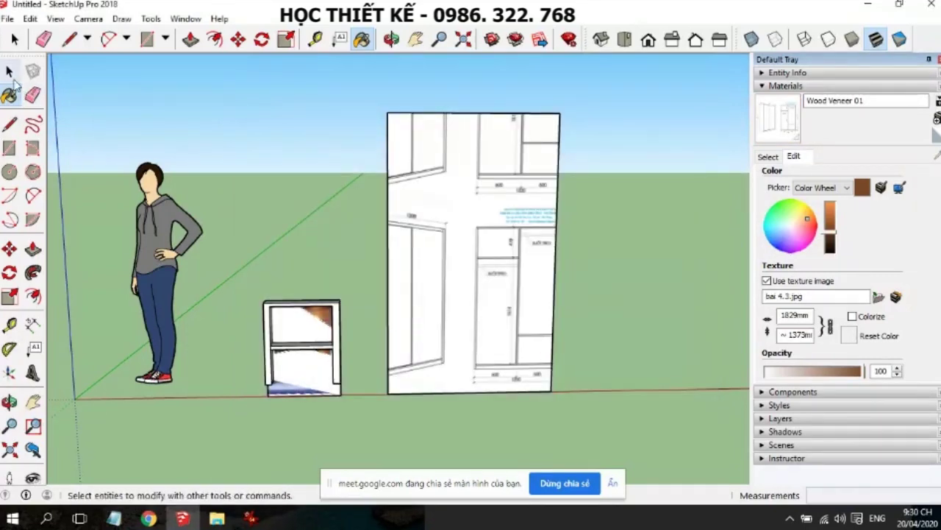
left_click(10, 73)
right_click(478, 250)
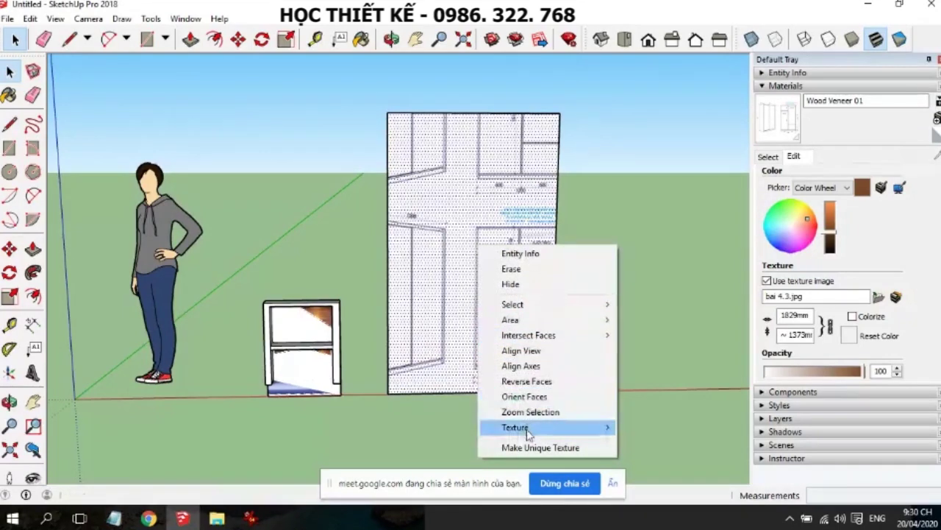
Move and scale the wardrobe texture with its pins until the drawing fits the rectangle's face
mouse_move(515, 428)
left_click(634, 430)
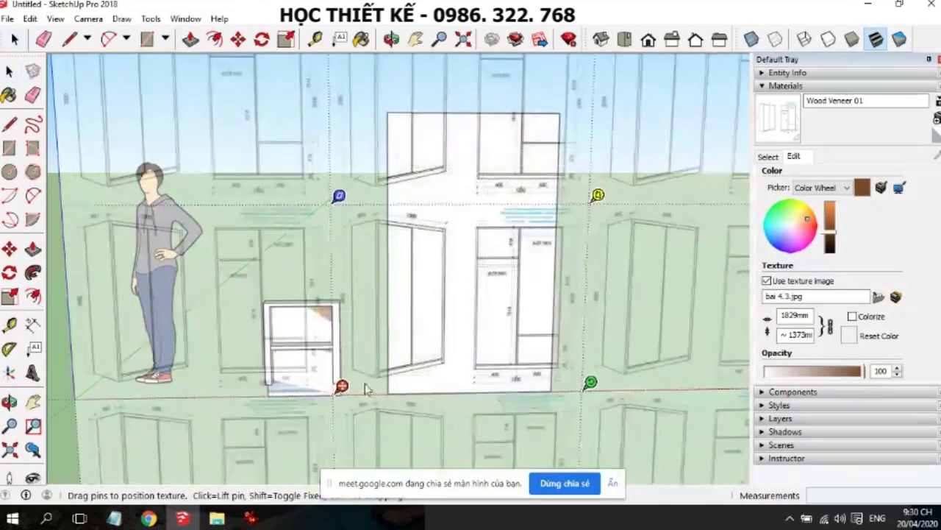
mouse_move(342, 387)
left_mouse_down()
mouse_move(391, 386)
mouse_move(256, 409)
left_mouse_up()
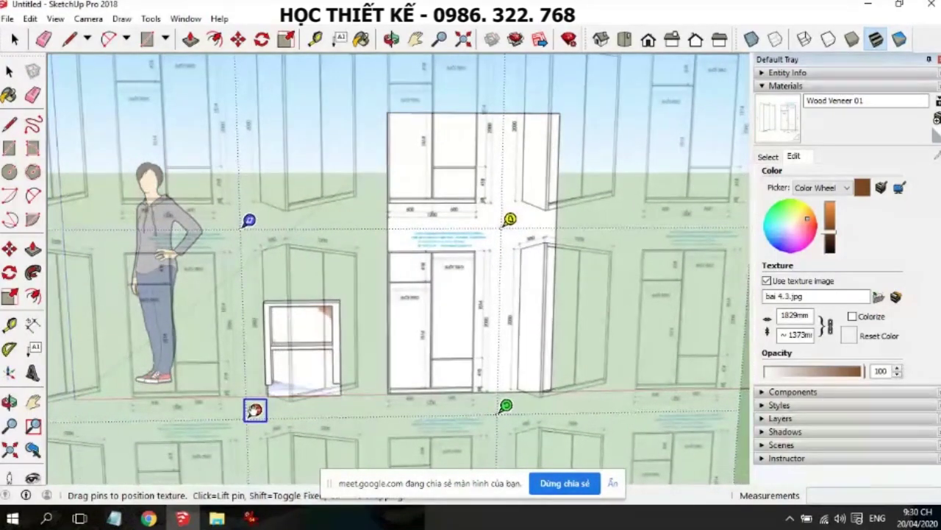
left_click_drag(256, 410, 255, 411)
mouse_move(506, 409)
left_mouse_down()
mouse_move(546, 395)
mouse_move(580, 405)
mouse_move(660, 403)
left_mouse_up()
left_click_drag(255, 411, 164, 426)
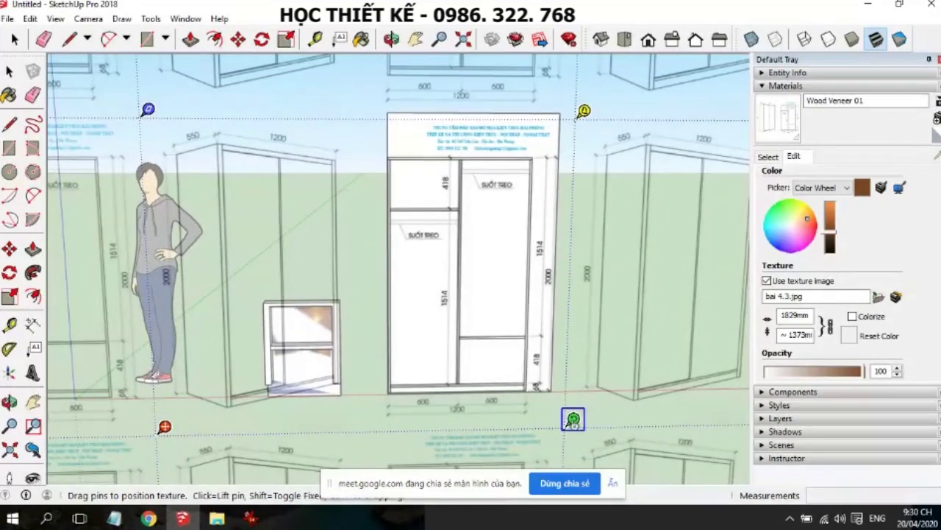
left_click_drag(573, 420, 611, 418)
left_click_drag(161, 427, 140, 432)
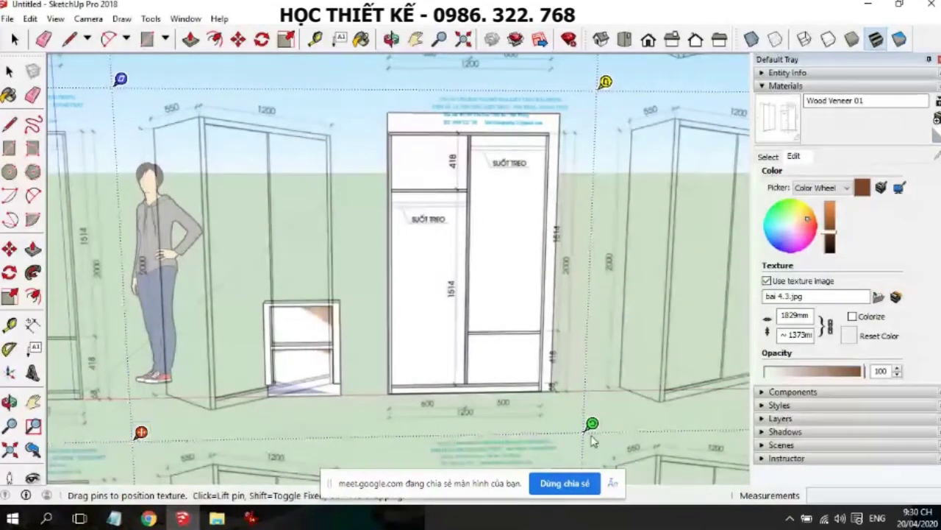
left_click_drag(610, 424, 617, 427)
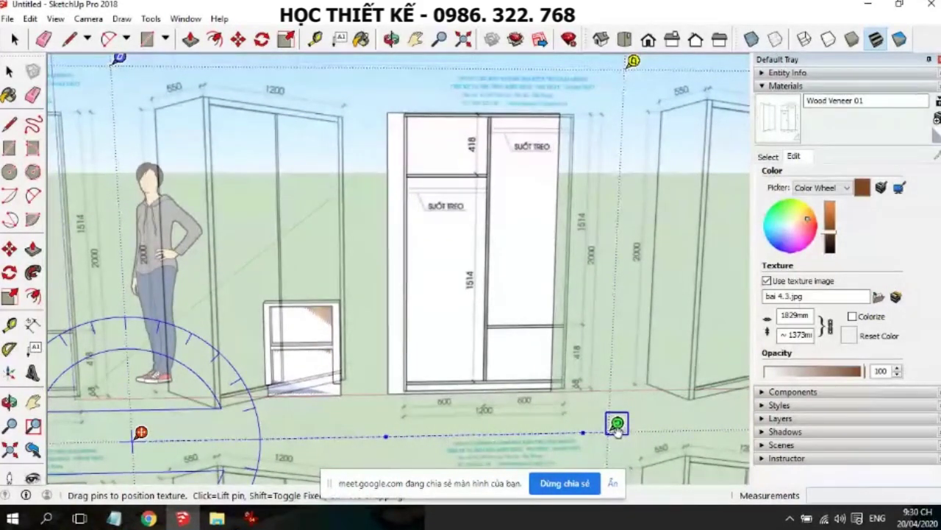
left_click_drag(617, 428, 618, 429)
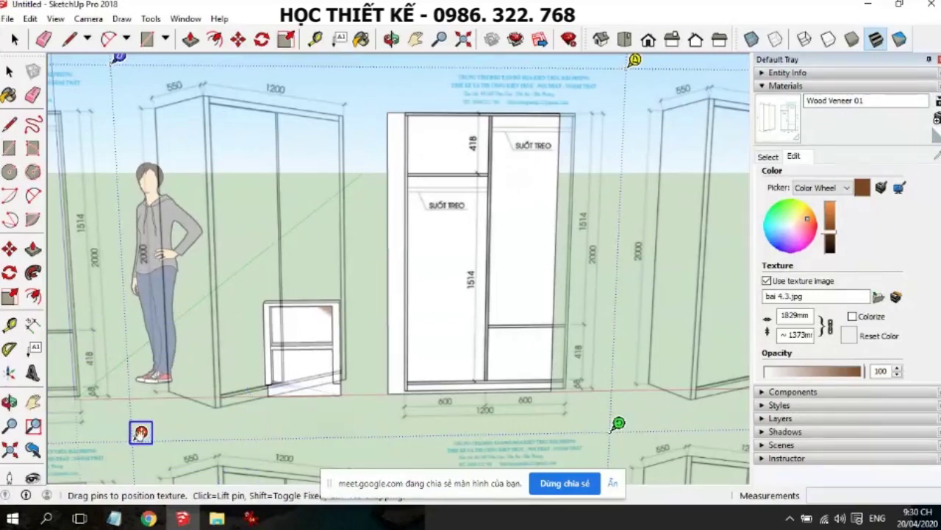
left_click_drag(142, 432, 125, 434)
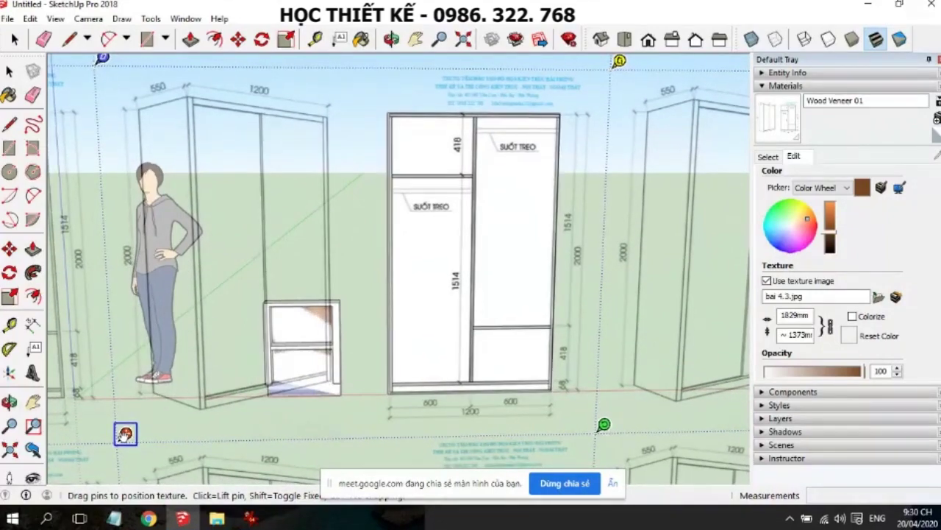
scroll(489, 322, "down", 3)
scroll(493, 320, "down", 3)
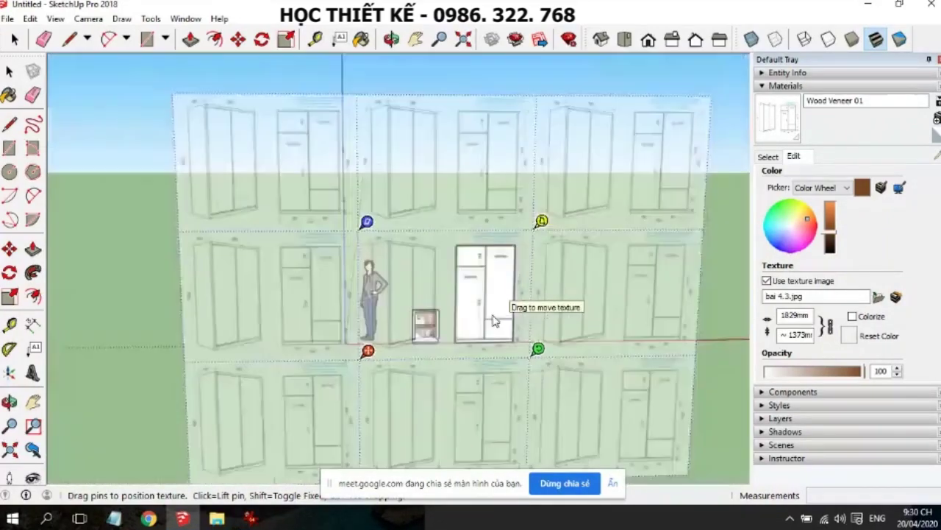
scroll(515, 309, "down", 2)
Finish texture positioning and move the wardrobe panel slightly along the green axis
left_click(668, 115)
scroll(508, 294, "up", 2)
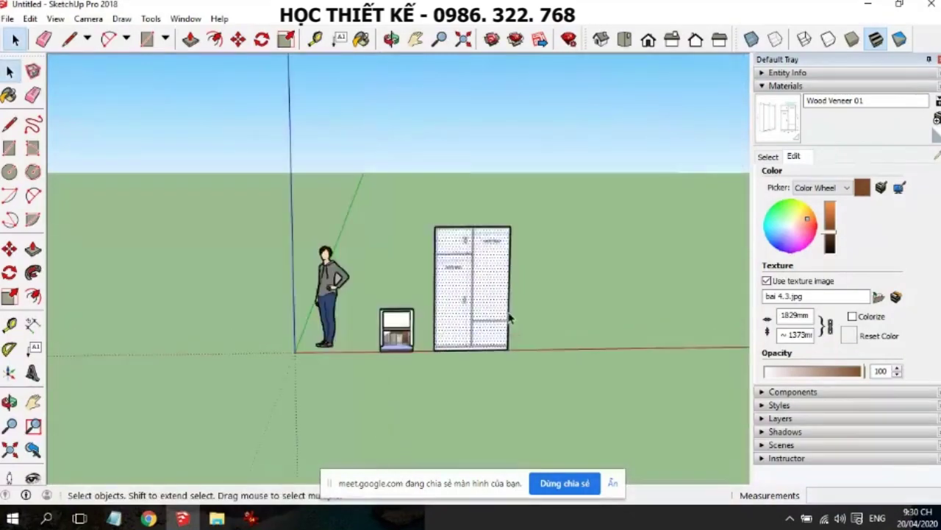
scroll(497, 291, "up", 2)
scroll(491, 284, "up", 2)
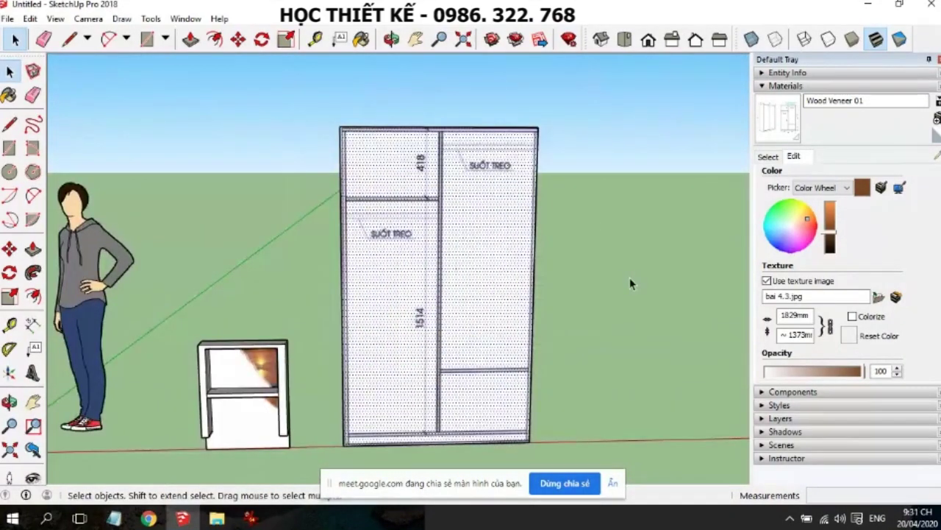
middle_click_drag(630, 279, 434, 261)
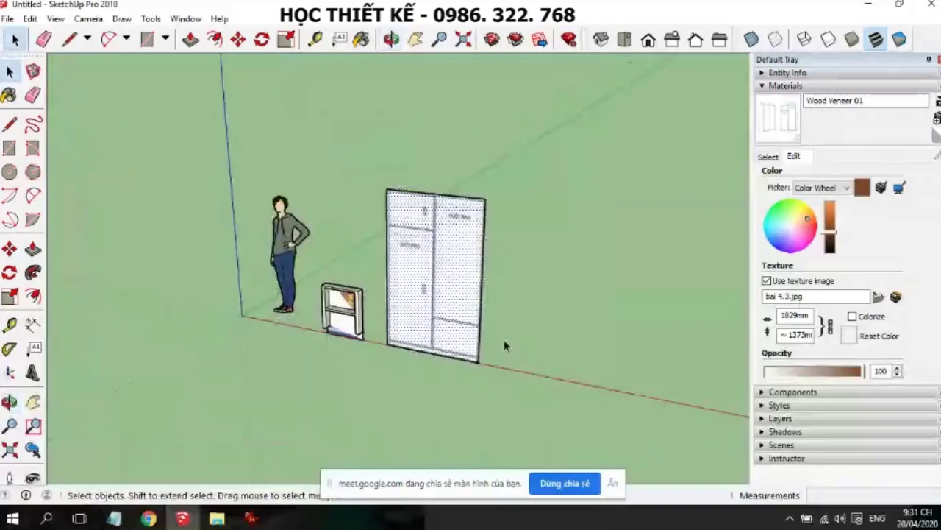
scroll(505, 338, "up", 2)
scroll(470, 331, "up", 1)
left_click(444, 325)
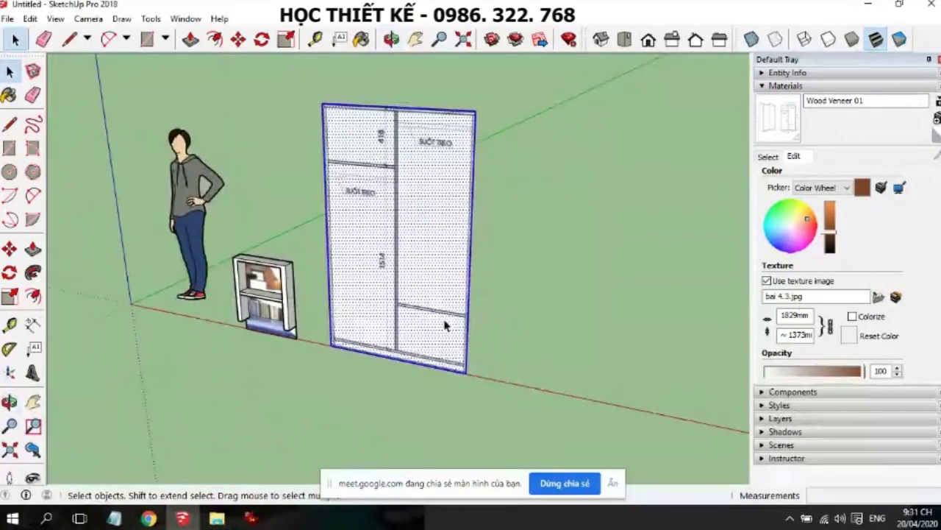
key("m")
left_click(466, 372)
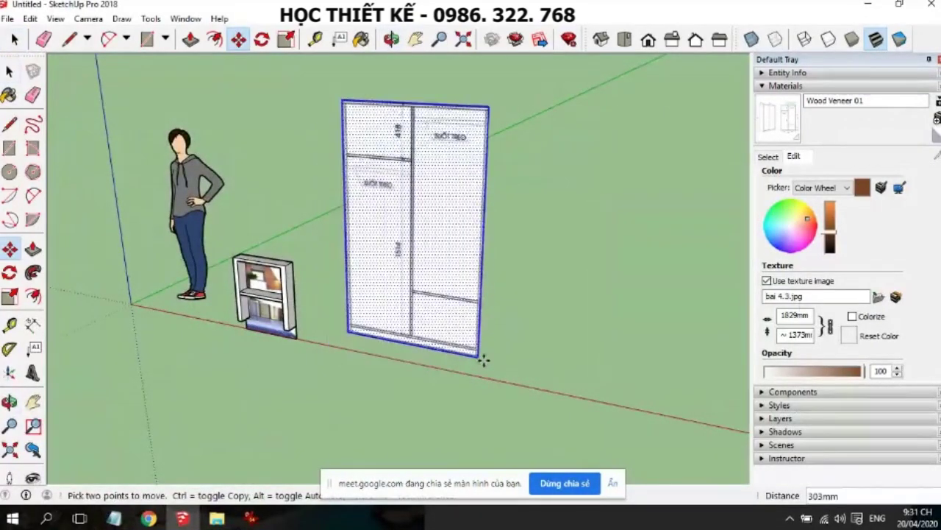
key("Left")
left_click(498, 347)
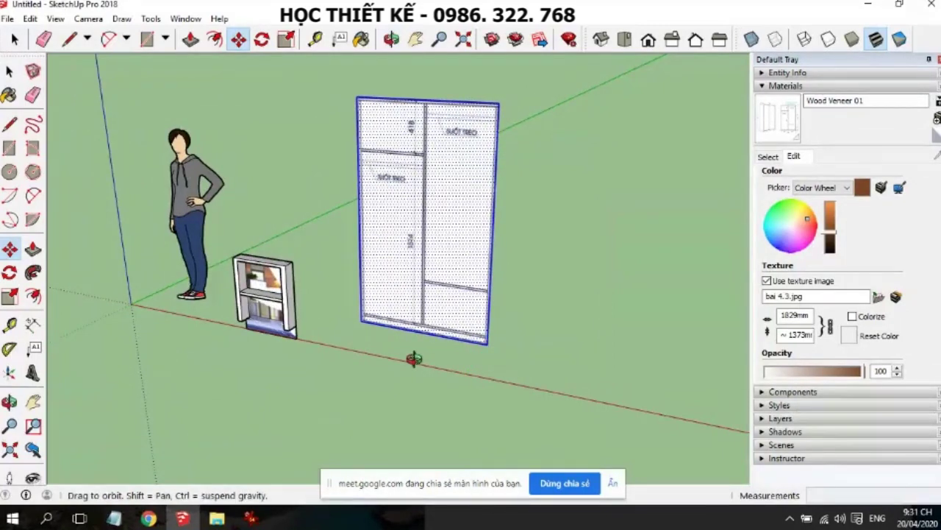
Make the textured wardrobe panel into a group
middle_click_drag(414, 361, 397, 184)
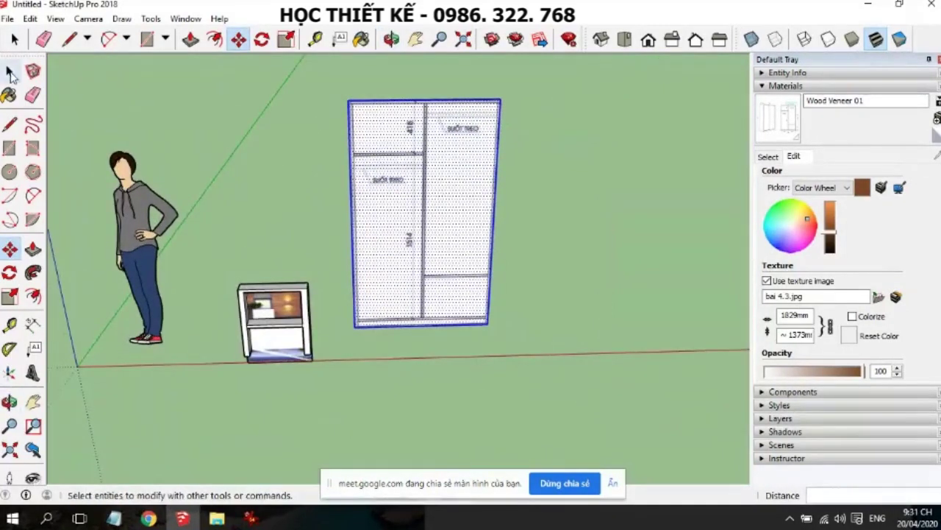
left_click(10, 71)
right_click(425, 175)
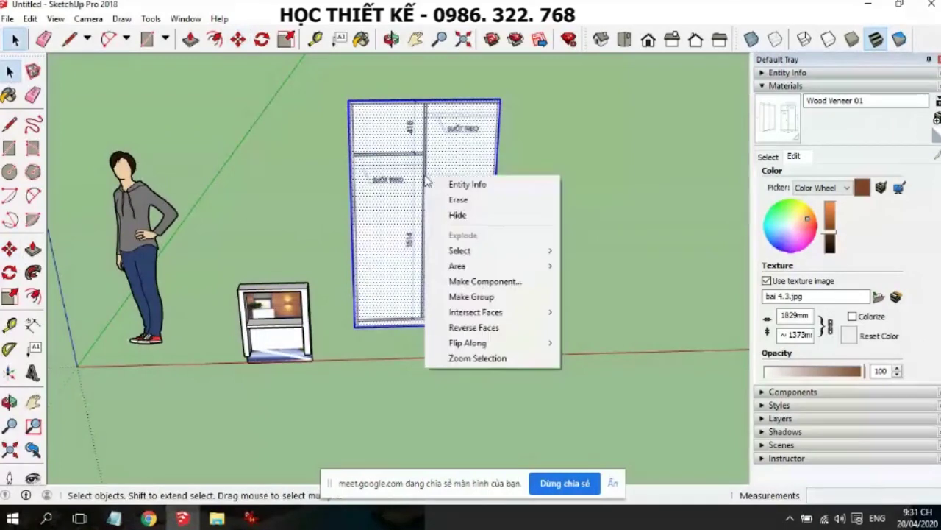
left_click(483, 298)
scroll(434, 193, "up", 3)
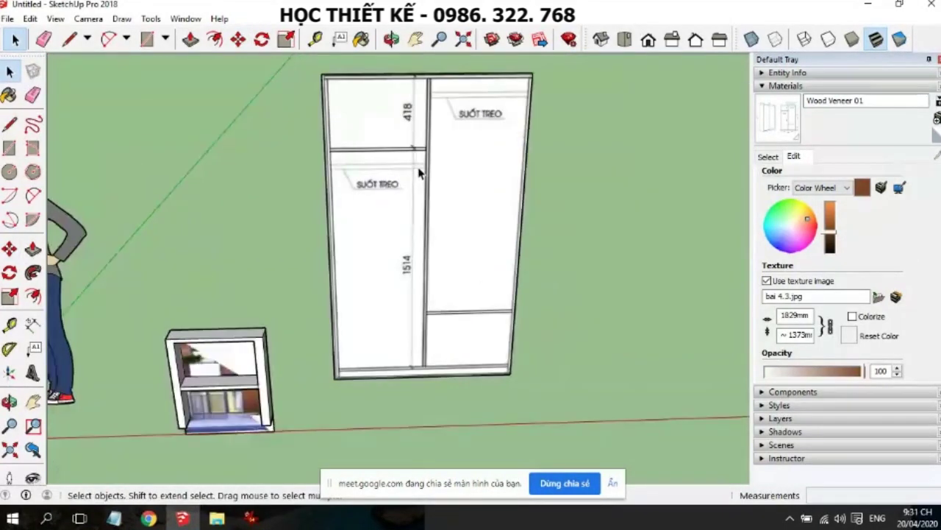
scroll(421, 180, "up", 3)
scroll(505, 294, "down", 3)
scroll(500, 280, "down", 2)
Lock the wardrobe group and view it from the front
left_click(497, 268)
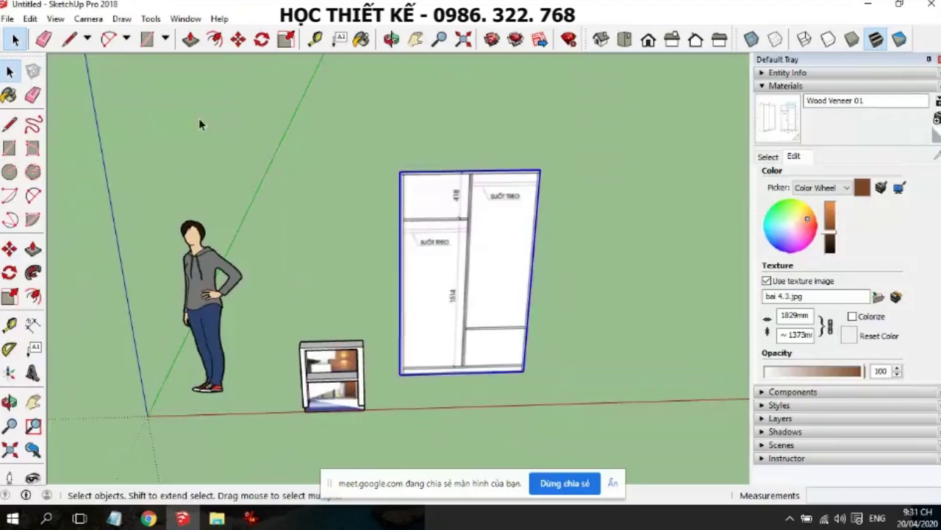
left_click(30, 19)
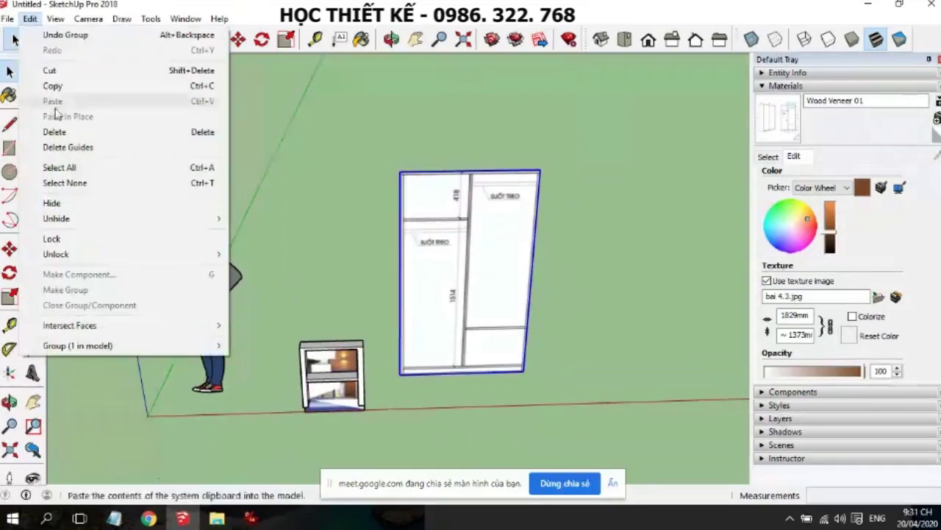
left_click(74, 204)
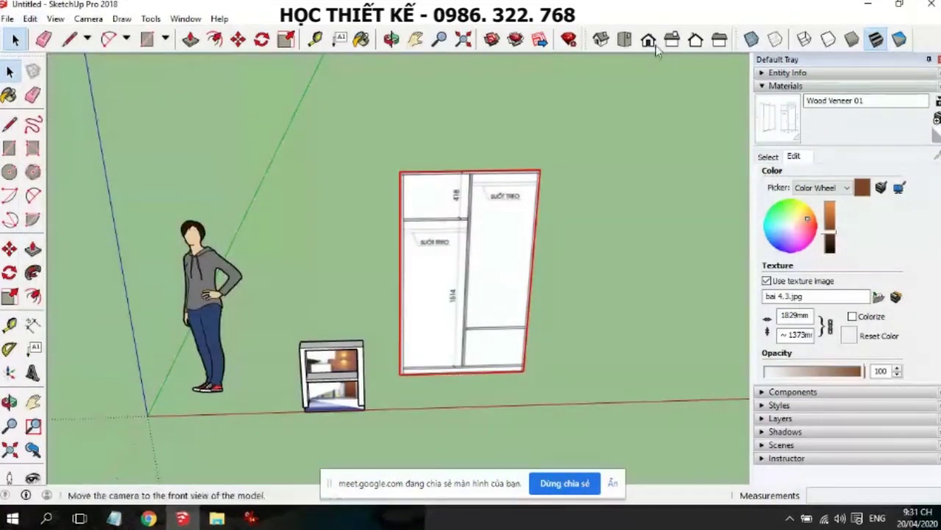
left_click(654, 44)
scroll(580, 204, "up", 1)
scroll(581, 205, "up", 1)
left_click(580, 206)
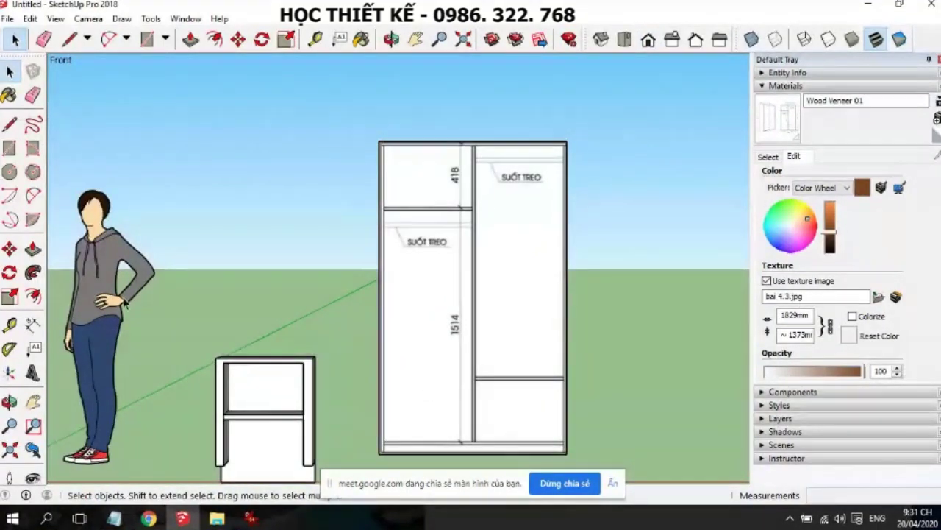
Draw a rectangle from the wardrobe's top-left to bottom-right corner, then show it in Front view with X-ray
left_click(9, 148)
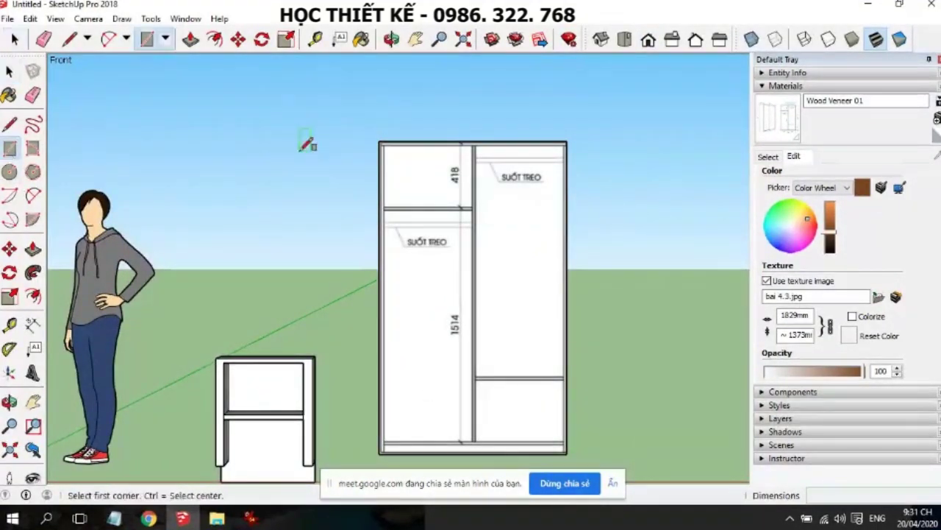
left_click(379, 140)
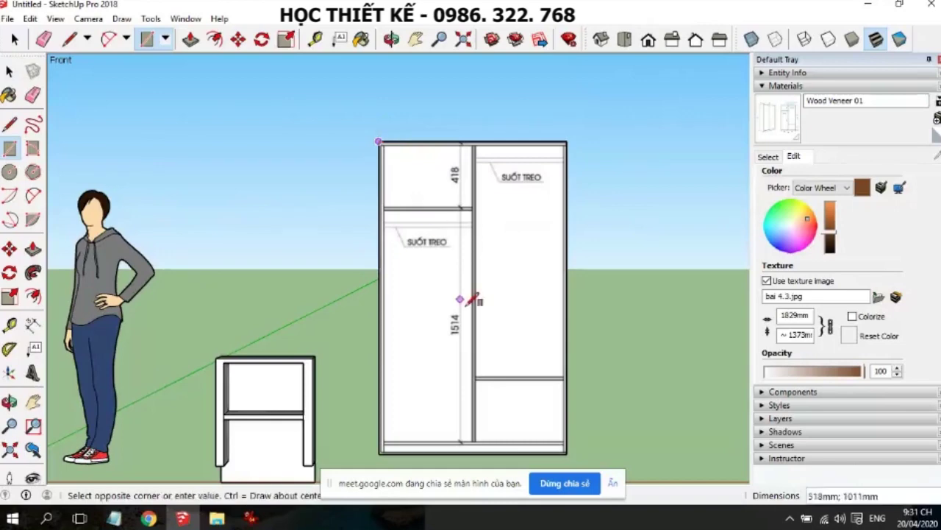
left_click(566, 452)
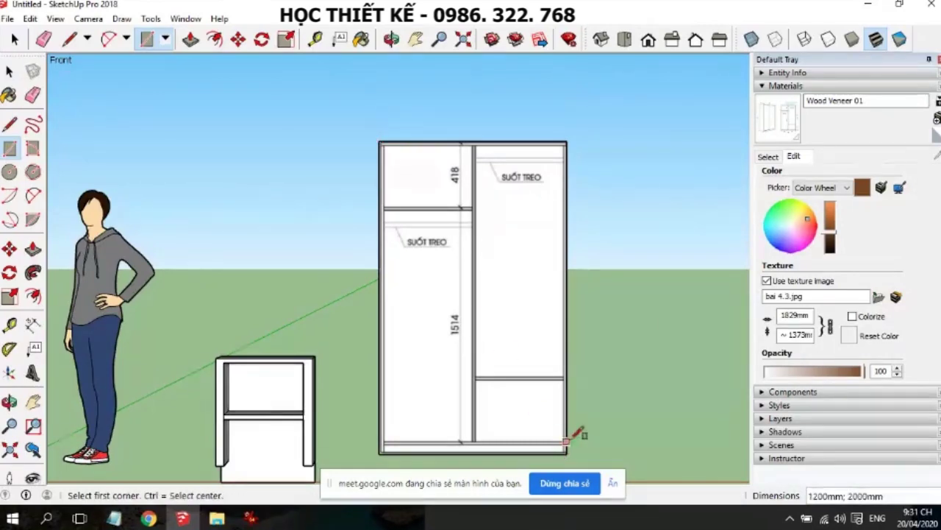
middle_click_drag(645, 322, 607, 387)
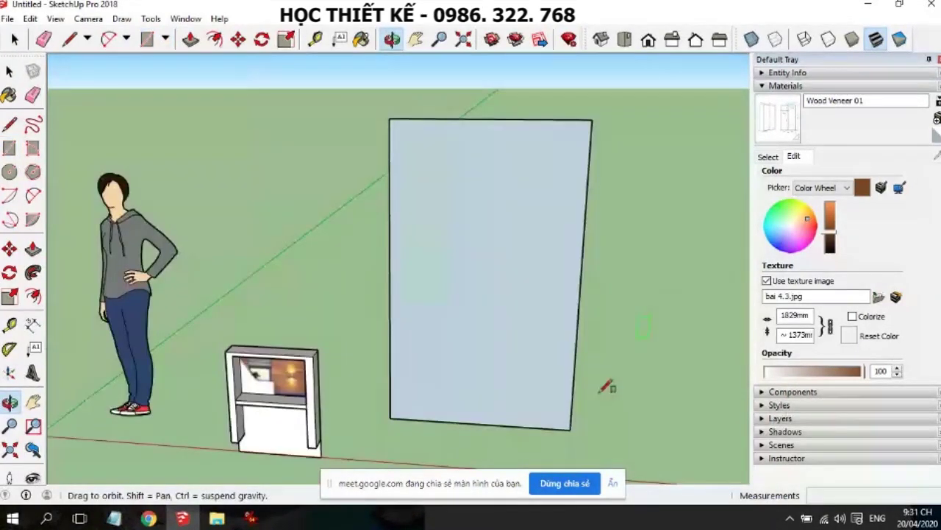
left_click(648, 41)
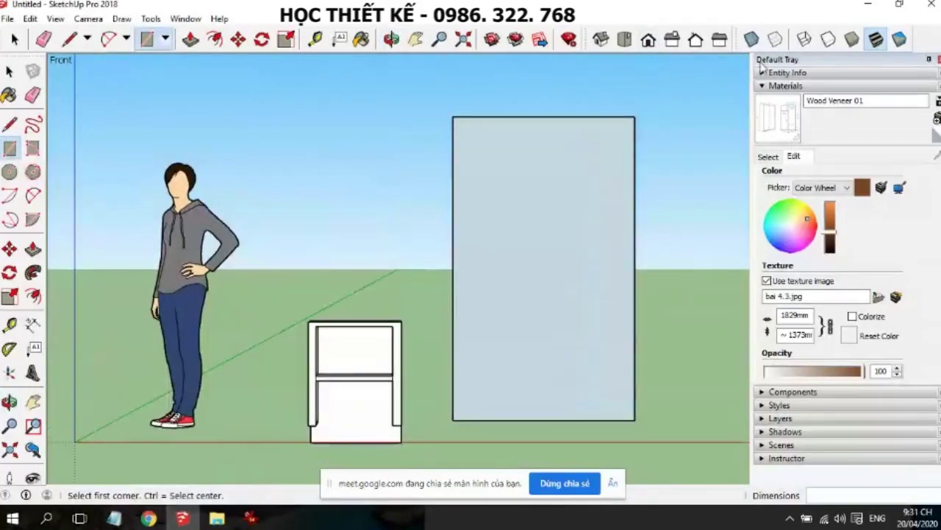
left_click(751, 39)
scroll(559, 139, "up", 1)
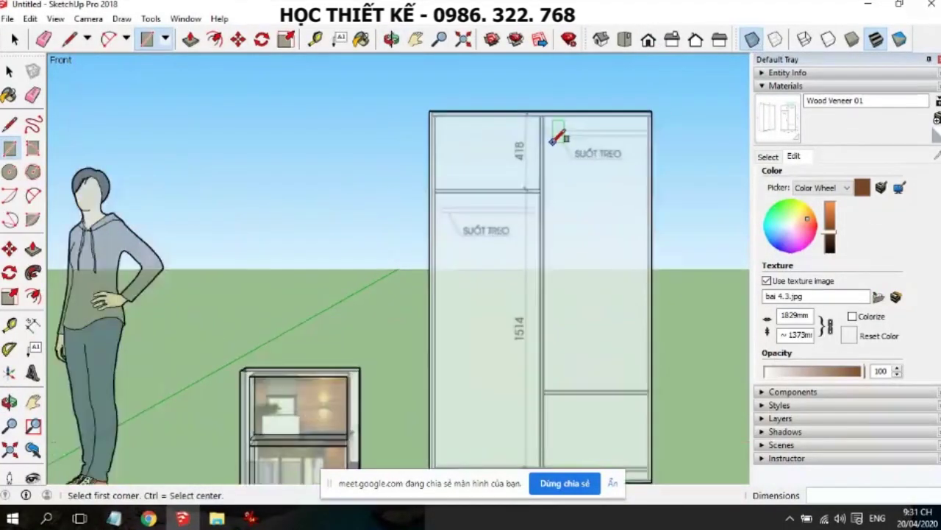
scroll(540, 138, "up", 2)
scroll(353, 112, "up", 2)
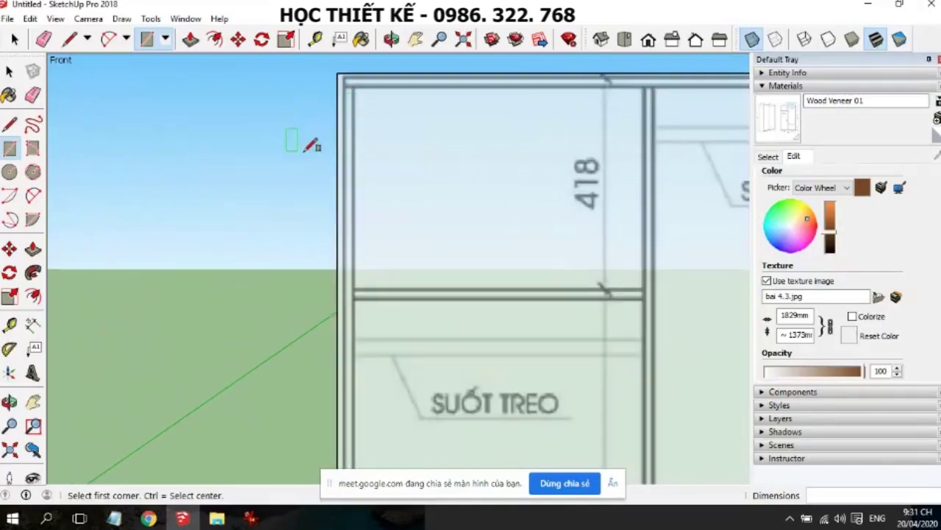
scroll(313, 145, "down", 2)
scroll(682, 105, "up", 1)
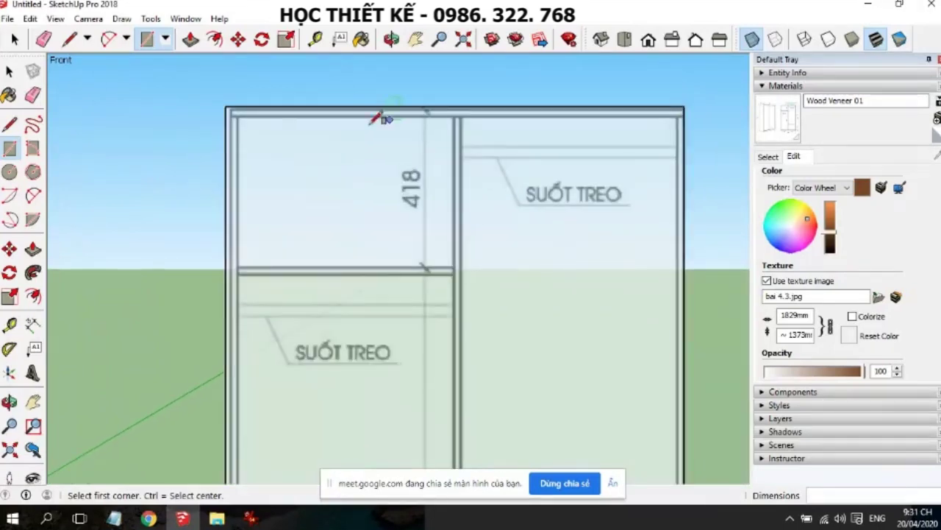
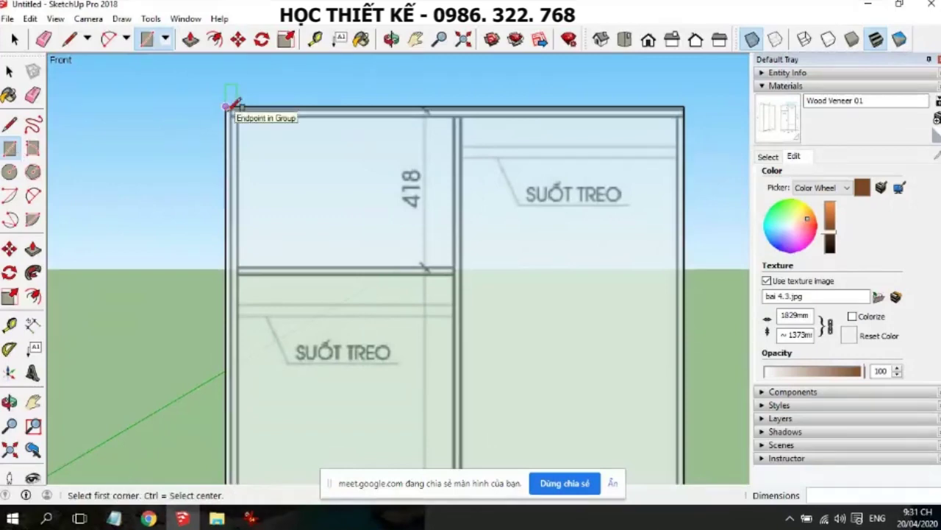
Draw rectangles over the wardrobe photo's top board and right side board
scroll(228, 106, "up", 2)
scroll(234, 107, "up", 1)
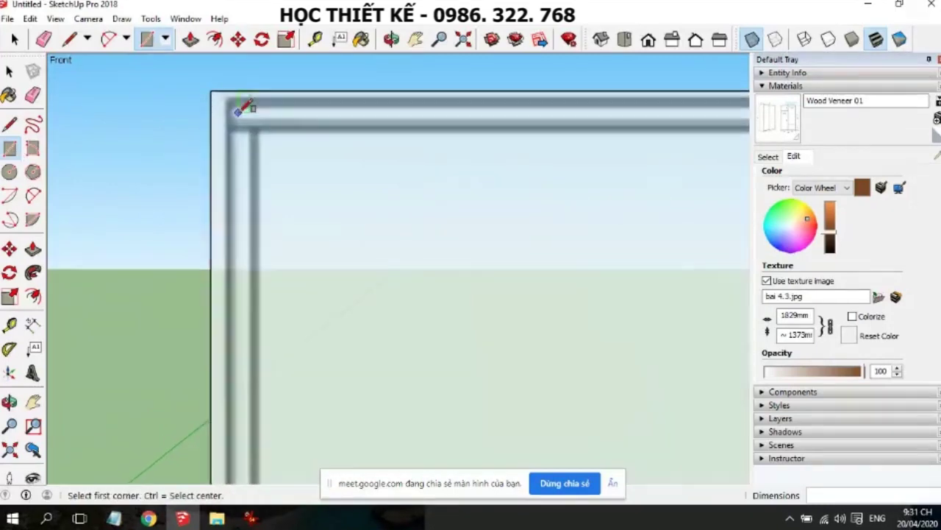
scroll(234, 107, "up", 1)
left_click(222, 96)
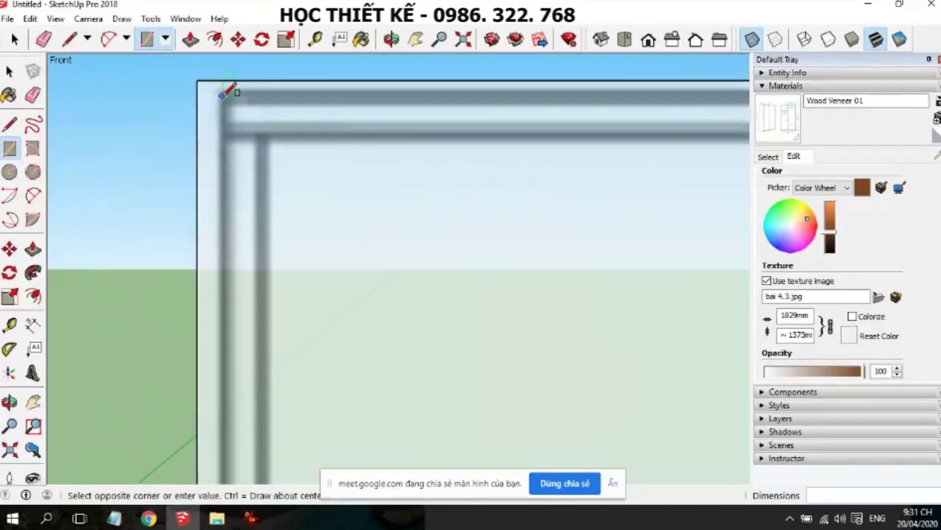
scroll(485, 129, "down", 1)
scroll(448, 147, "down", 1)
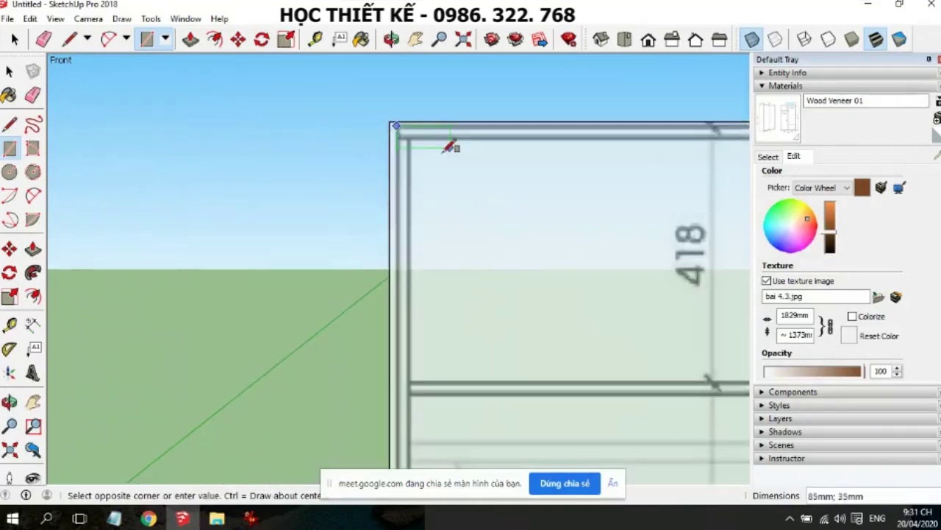
scroll(444, 147, "down", 1)
scroll(559, 147, "down", 1)
scroll(693, 143, "up", 2)
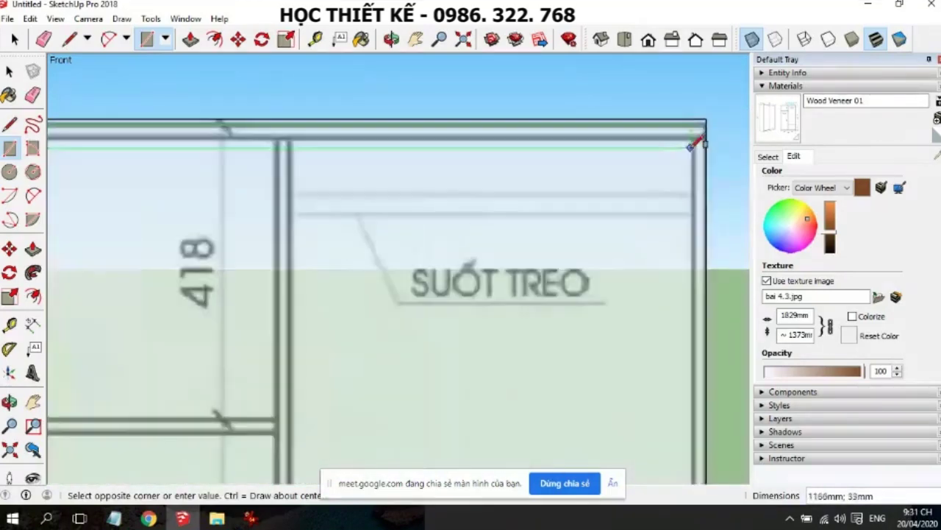
scroll(704, 137, "up", 1)
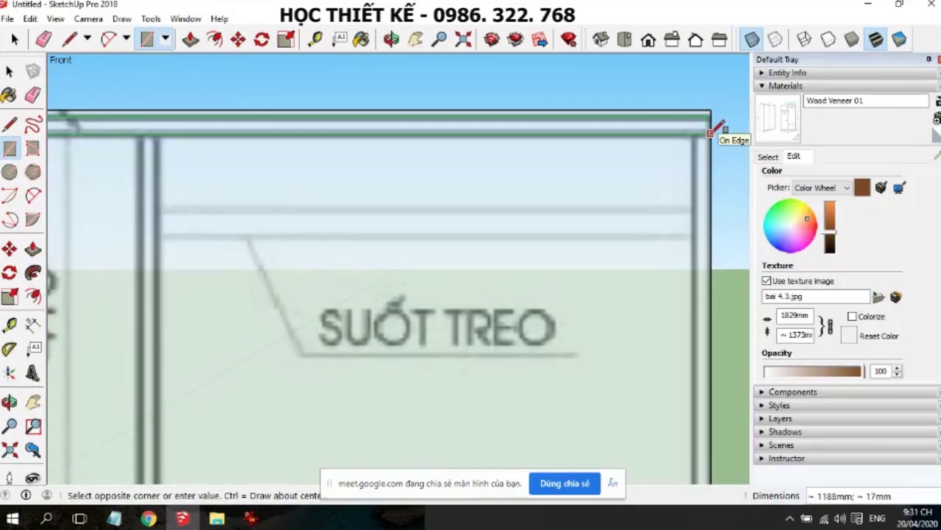
left_click(710, 133)
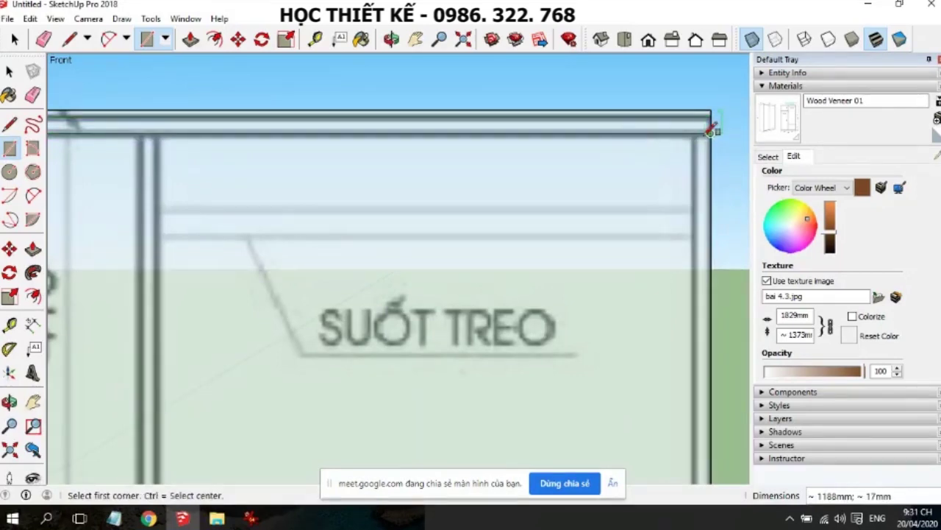
scroll(710, 131, "up", 1)
scroll(710, 135, "up", 1)
left_click(717, 129)
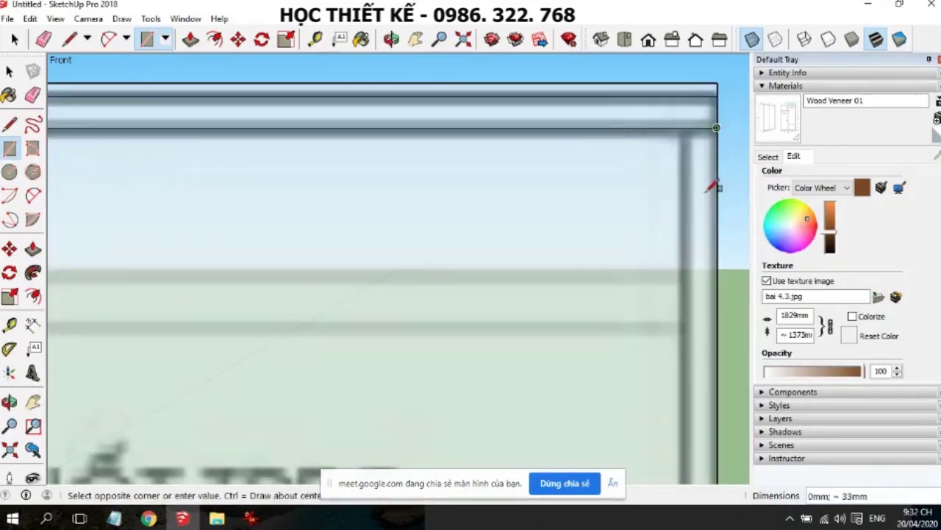
scroll(702, 180, "down", 1)
scroll(693, 193, "down", 1)
scroll(678, 199, "down", 1)
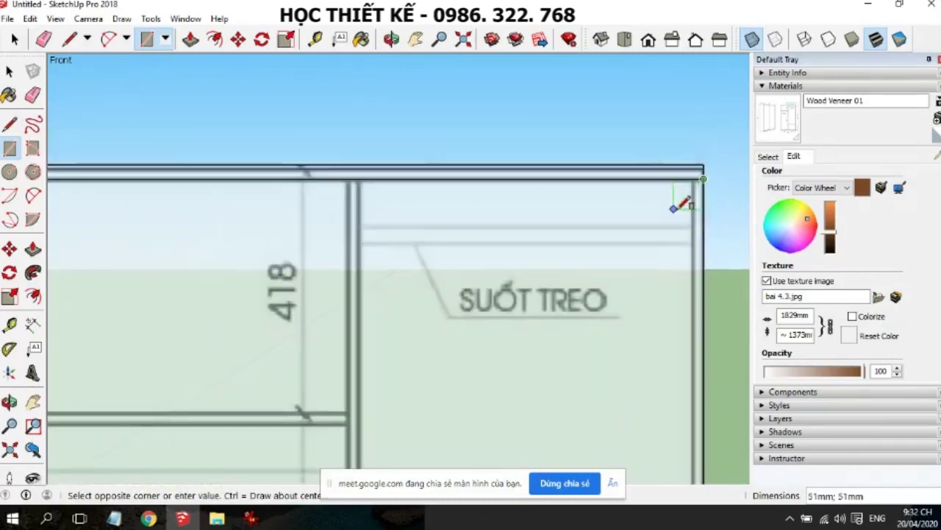
scroll(676, 216, "down", 2)
scroll(679, 348, "down", 1)
scroll(688, 426, "up", 1)
scroll(688, 423, "up", 2)
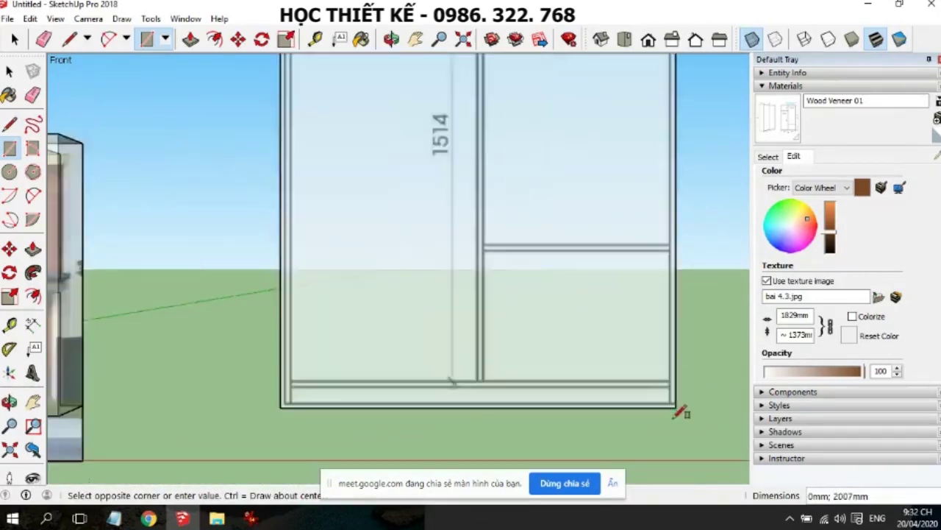
scroll(679, 408, "up", 1)
scroll(680, 393, "up", 1)
scroll(666, 401, "up", 1)
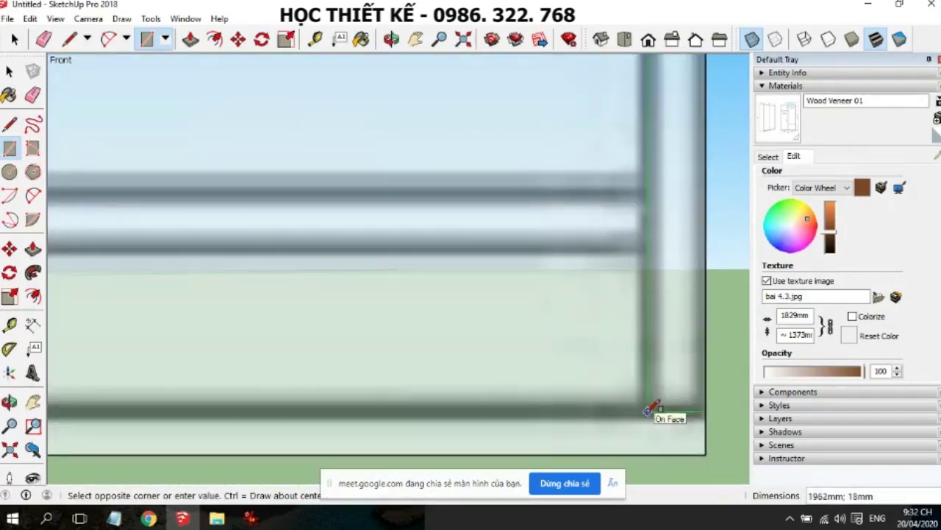
left_click(645, 414)
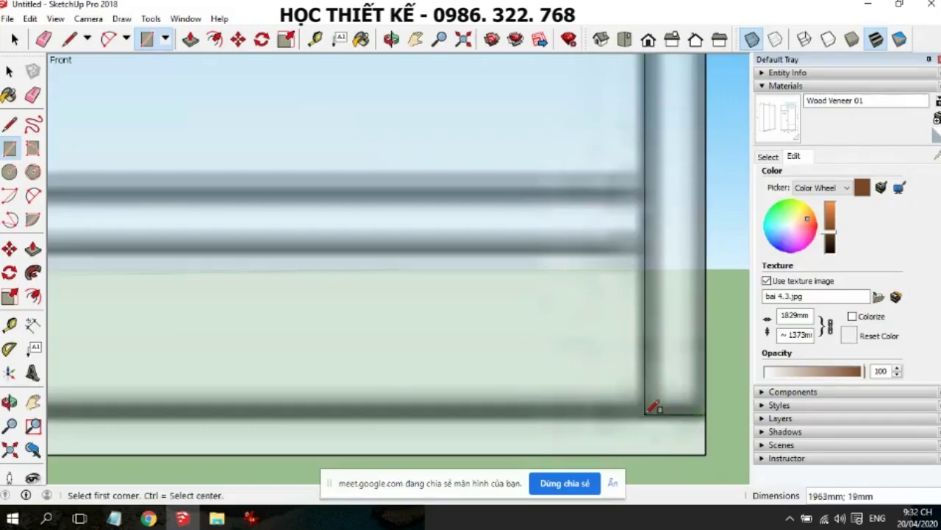
Trace the 1200 mm bottom edge and the lower shelf strip with rectangles
left_click(706, 453)
scroll(559, 409, "down", 1)
scroll(563, 397, "down", 1)
scroll(515, 411, "down", 1)
scroll(478, 413, "down", 2)
scroll(231, 415, "up", 2)
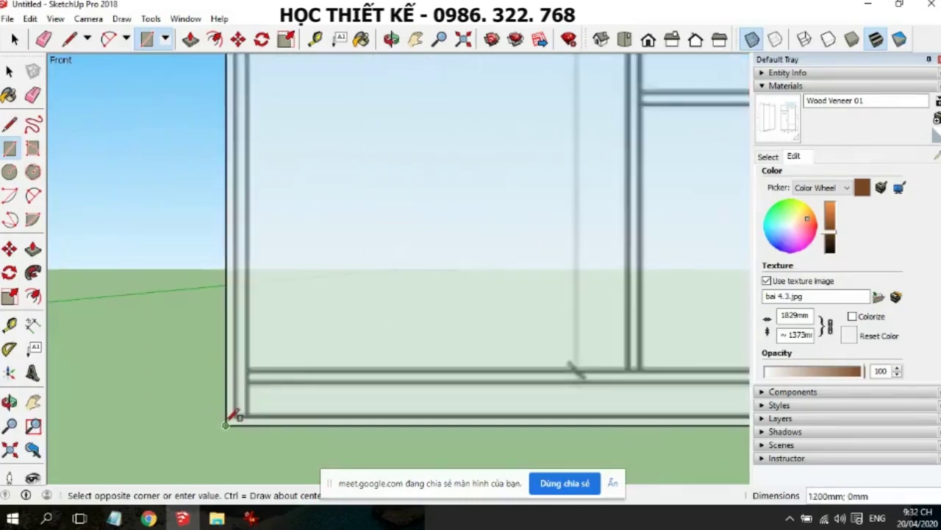
scroll(228, 420, "up", 2)
scroll(239, 405, "down", 1)
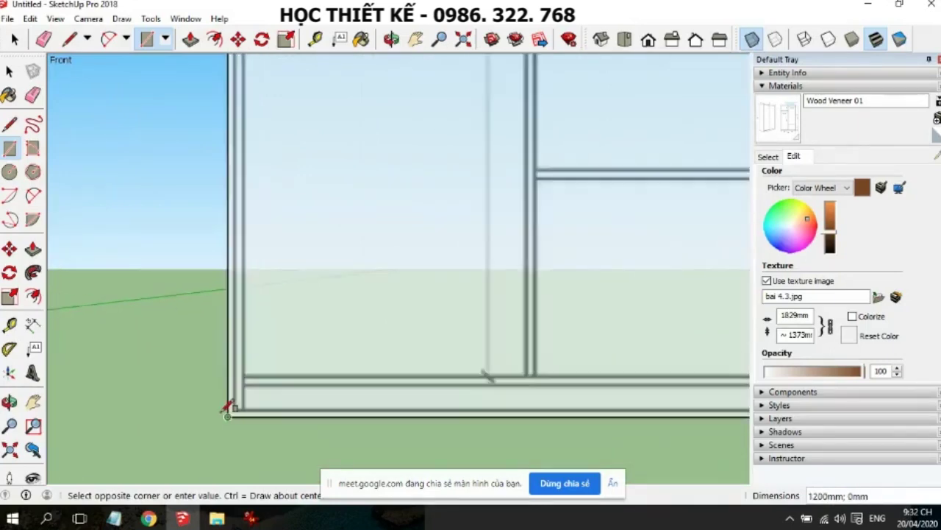
scroll(269, 406, "down", 1)
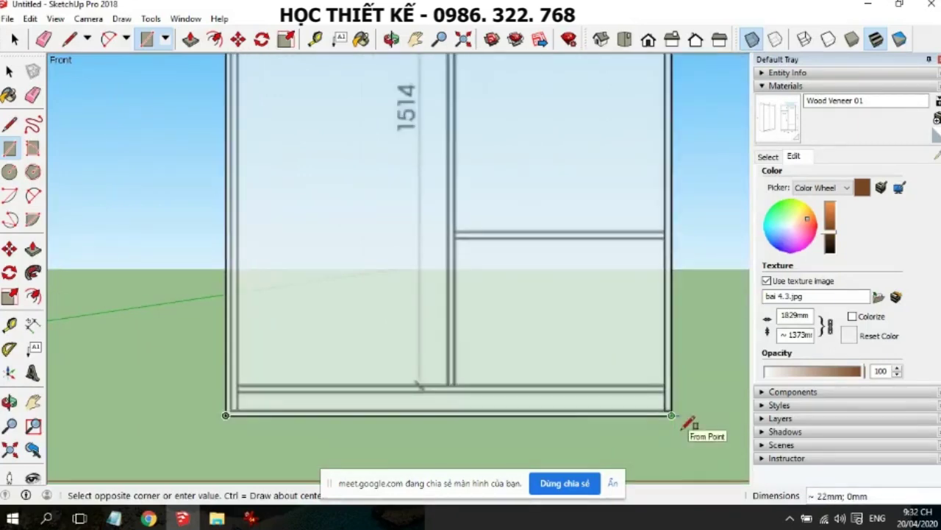
left_click(671, 416)
scroll(676, 405, "up", 1)
scroll(676, 405, "up", 1)
scroll(677, 409, "up", 1)
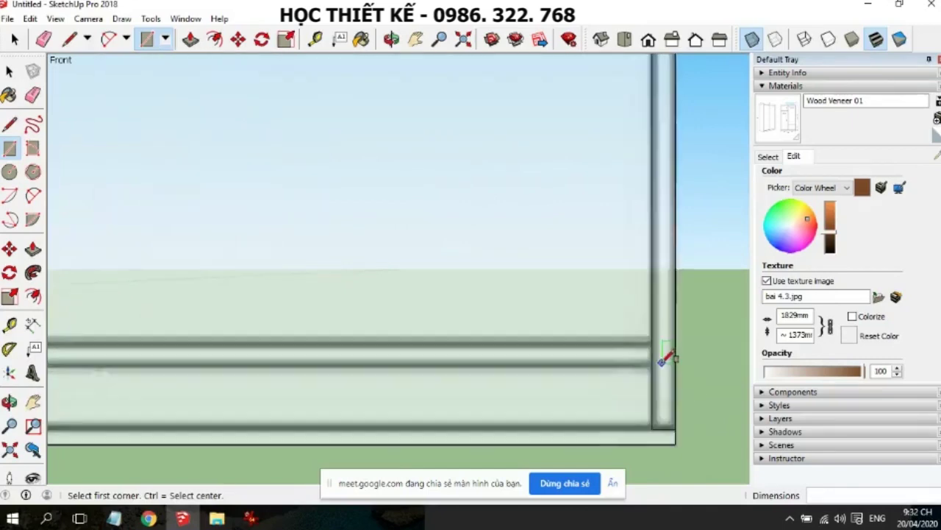
scroll(662, 357, "up", 1)
left_click(649, 335)
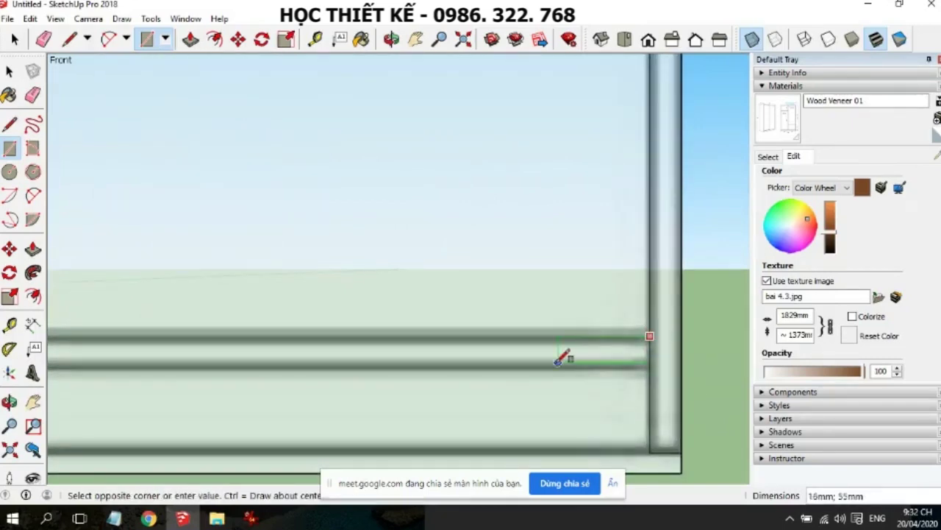
scroll(551, 360, "down", 1)
scroll(515, 361, "down", 2)
scroll(404, 362, "down", 1)
scroll(295, 366, "up", 2)
scroll(284, 366, "up", 1)
scroll(280, 361, "up", 1)
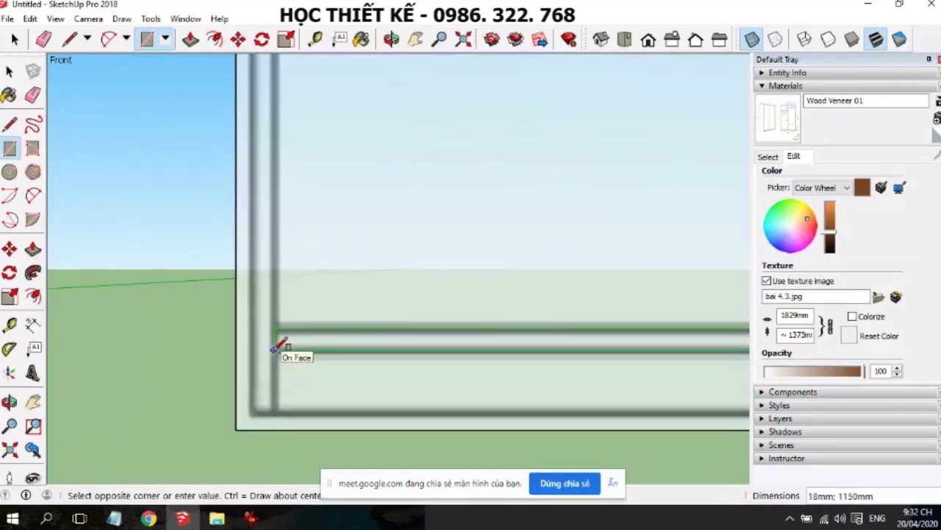
left_click(274, 350)
Draw rectangles over the left side board and the central divider
left_click(274, 410)
scroll(267, 287, "down", 1)
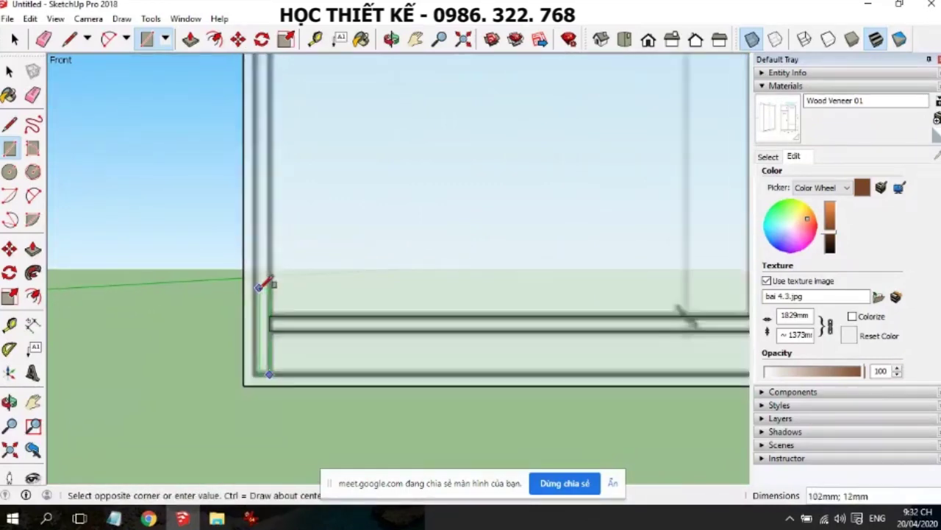
scroll(265, 294, "down", 2)
scroll(263, 300, "down", 2)
scroll(263, 300, "down", 3)
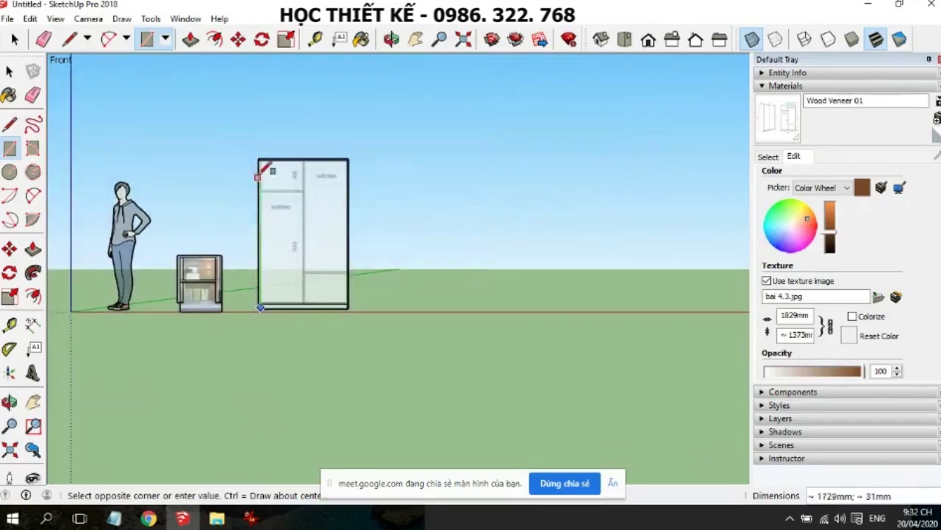
scroll(263, 151, "up", 4)
scroll(269, 155, "up", 3)
scroll(272, 160, "up", 2)
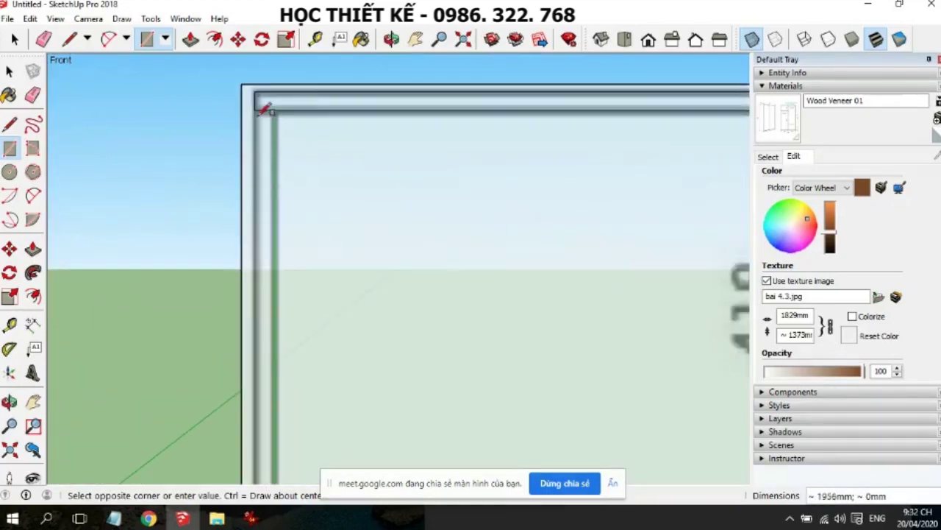
left_click(259, 112)
scroll(250, 162, "down", 3)
scroll(579, 151, "up", 1)
scroll(542, 127, "up", 2)
left_click(533, 122)
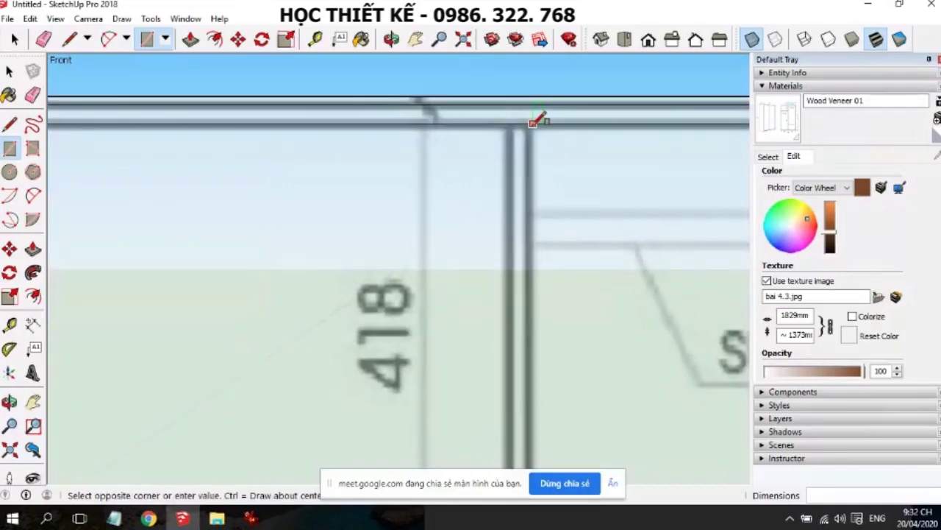
scroll(536, 118, "down", 2)
scroll(529, 220, "down", 2)
scroll(528, 295, "down", 1)
scroll(524, 324, "down", 1)
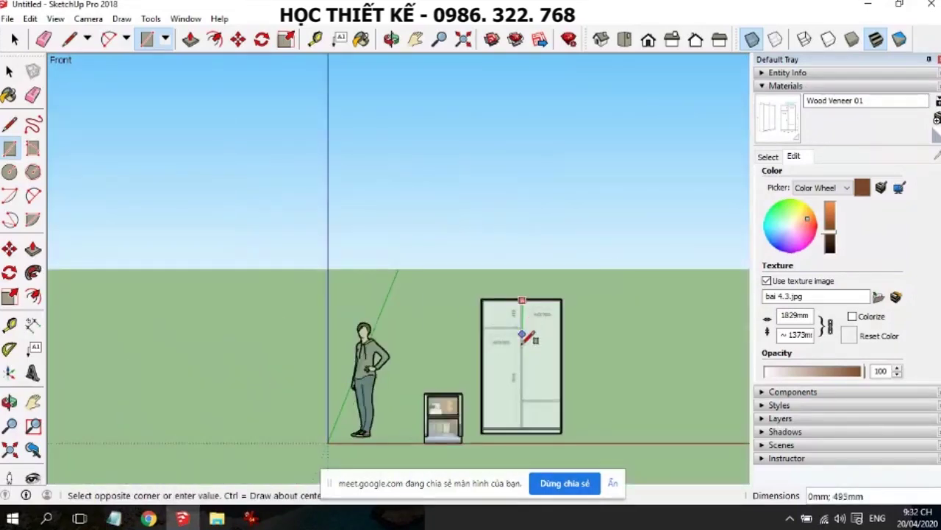
scroll(525, 433, "up", 2)
scroll(519, 420, "up", 3)
scroll(509, 410, "up", 3)
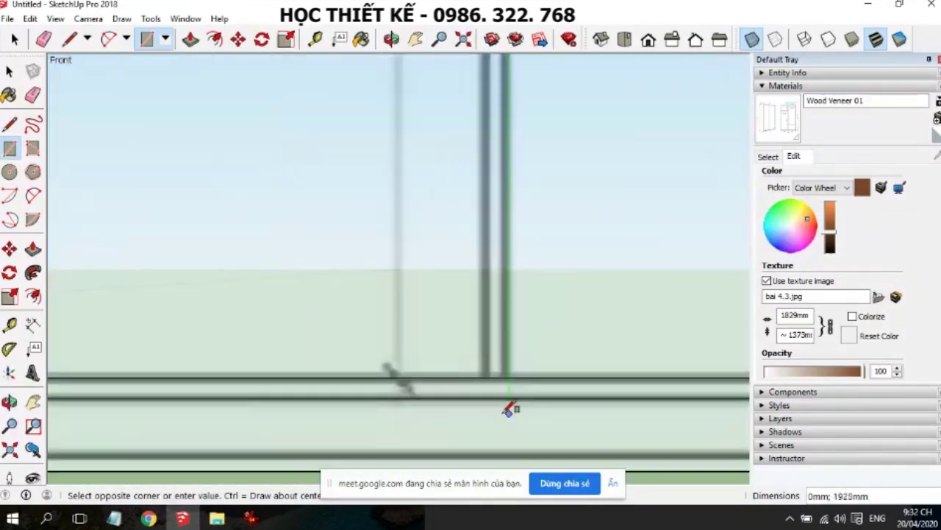
left_click(486, 375)
Trace the right middle shelf from the divider to the right side with a rectangle
scroll(486, 386, "down", 2)
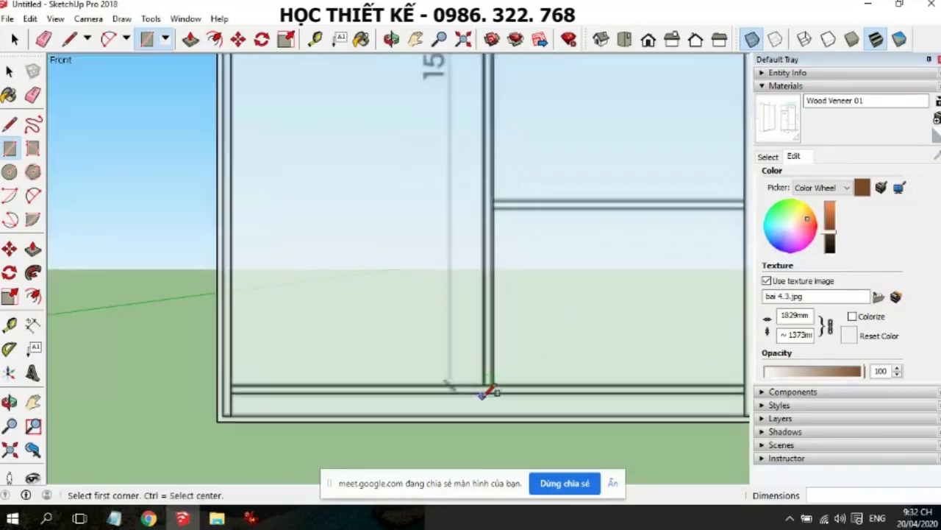
scroll(522, 206, "up", 2)
scroll(478, 195, "up", 3)
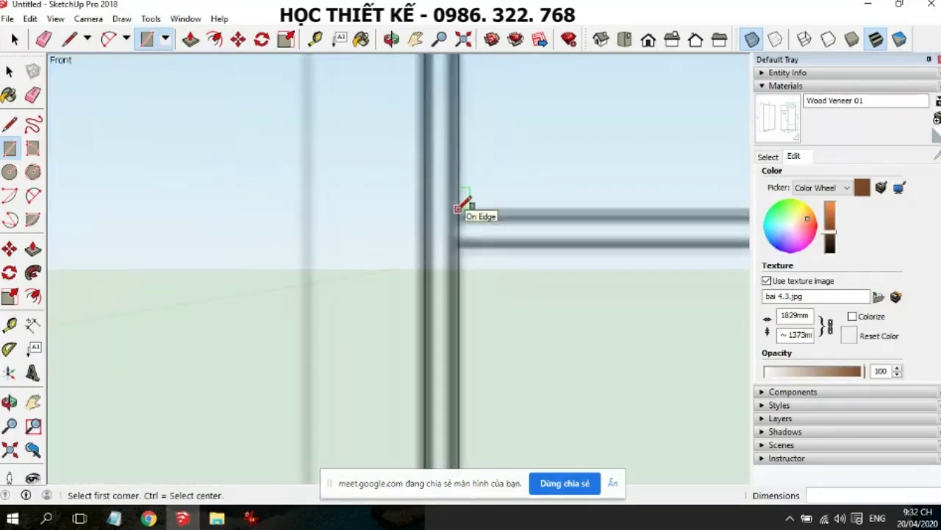
left_click(459, 208)
scroll(459, 208, "down", 2)
scroll(475, 229, "down", 3)
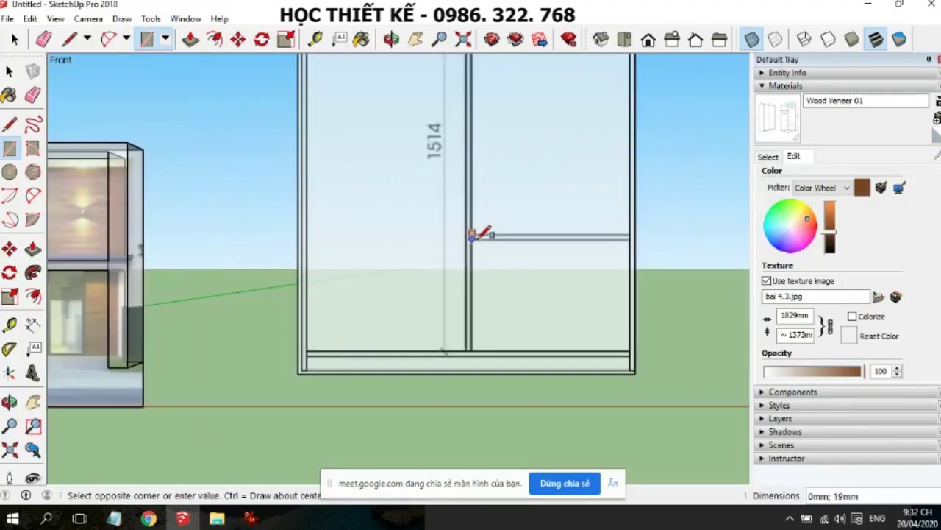
scroll(471, 235, "up", 4)
left_click(643, 230)
Zoom in on the cabinet corners and shelf junctions, then pick the Eraser tool
scroll(559, 242, "down", 1)
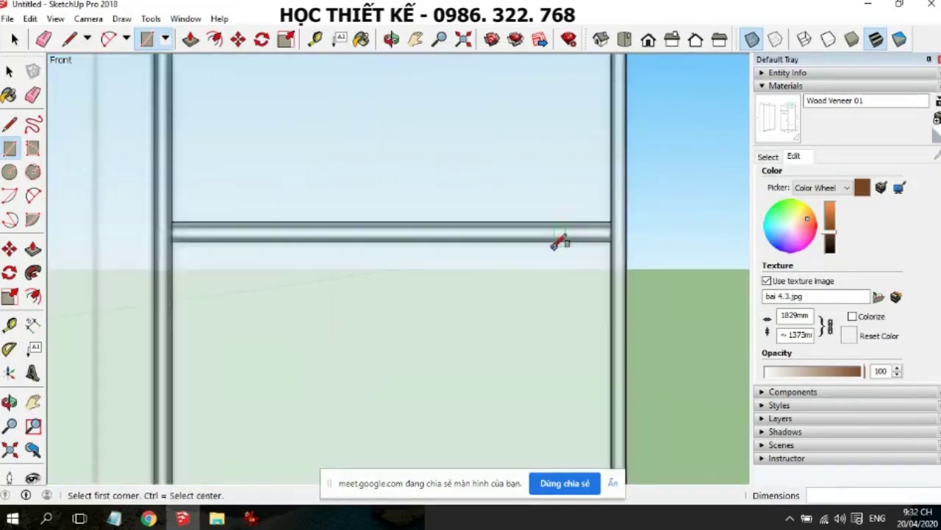
scroll(544, 257, "down", 3)
scroll(525, 293, "down", 2)
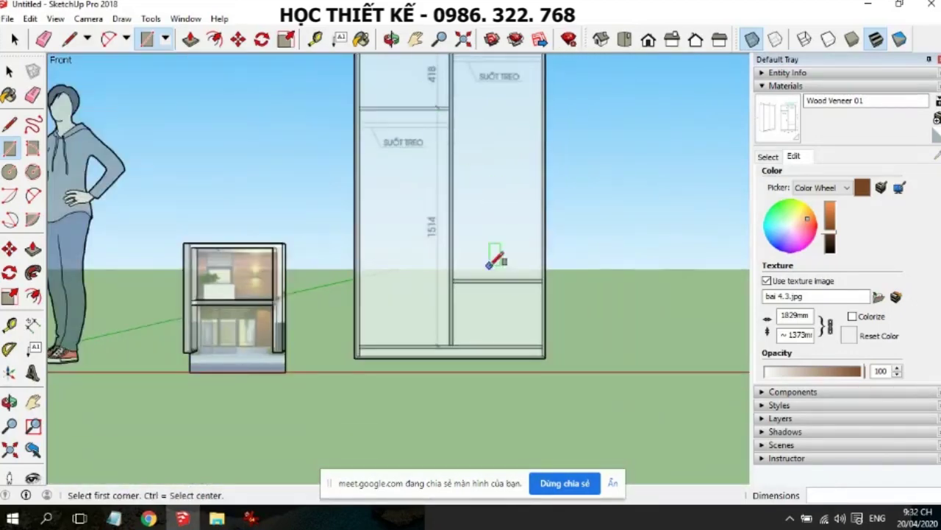
scroll(490, 206, "down", 2)
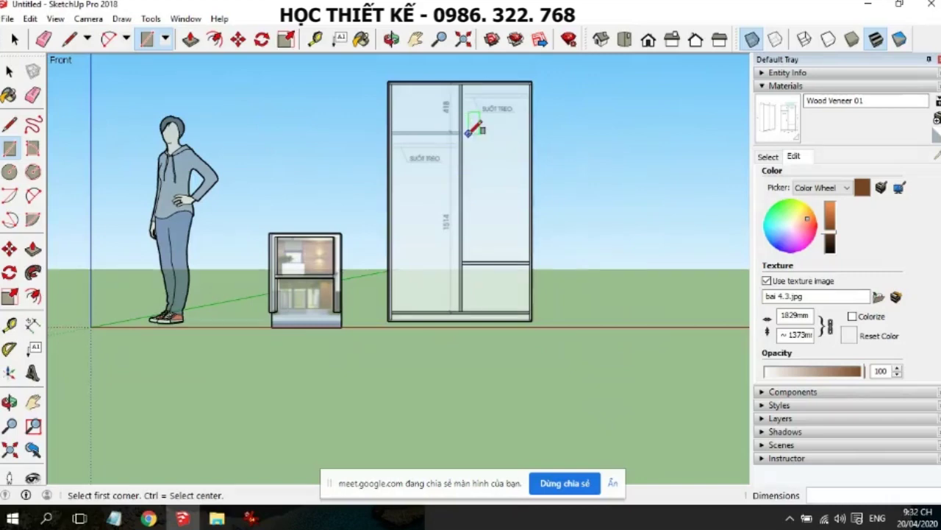
scroll(474, 129, "up", 1)
scroll(485, 227, "up", 2)
scroll(466, 294, "up", 2)
scroll(462, 315, "down", 1)
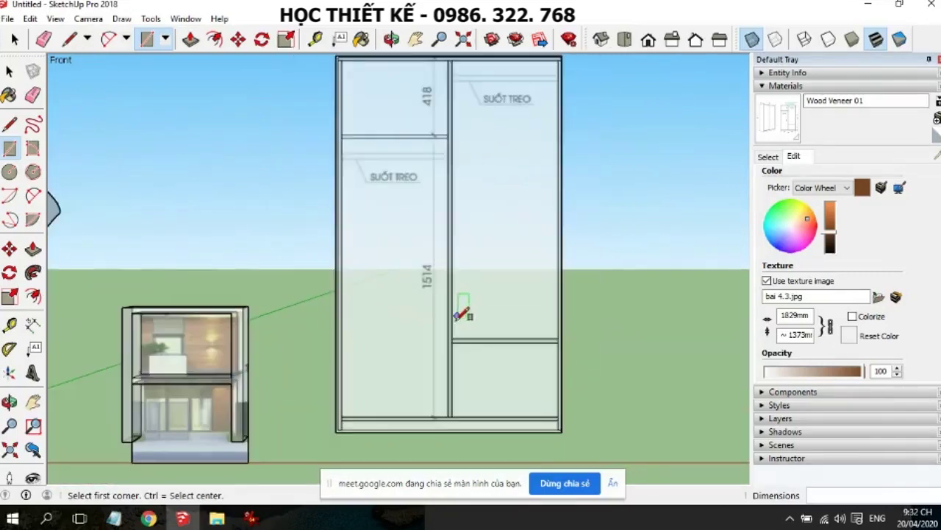
scroll(368, 436, "up", 2)
scroll(364, 430, "up", 1)
scroll(357, 420, "up", 1)
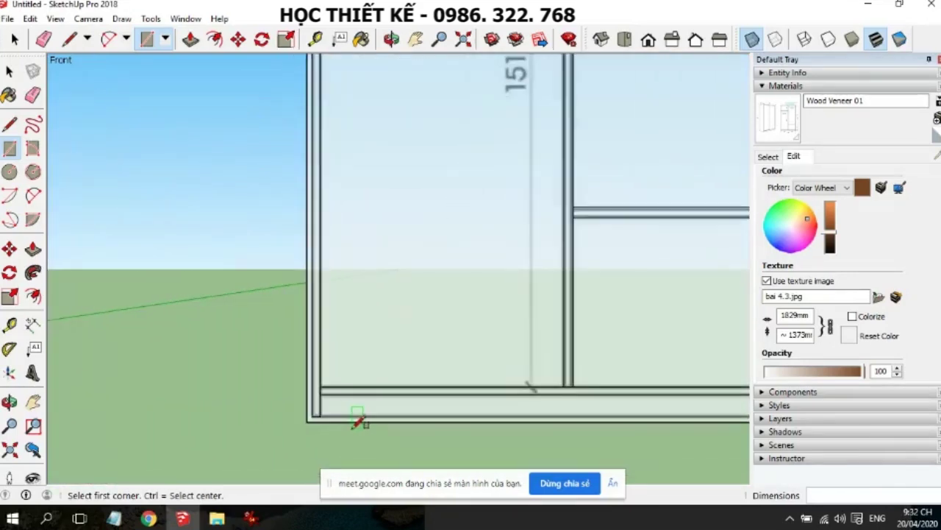
scroll(358, 421, "up", 1)
scroll(326, 404, "down", 1)
scroll(304, 399, "down", 1)
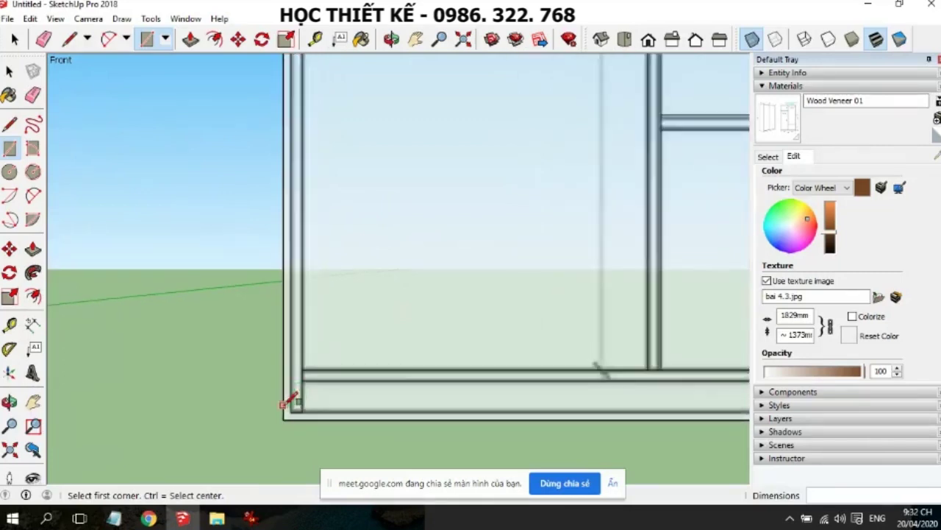
scroll(290, 399, "down", 2)
scroll(620, 404, "up", 1)
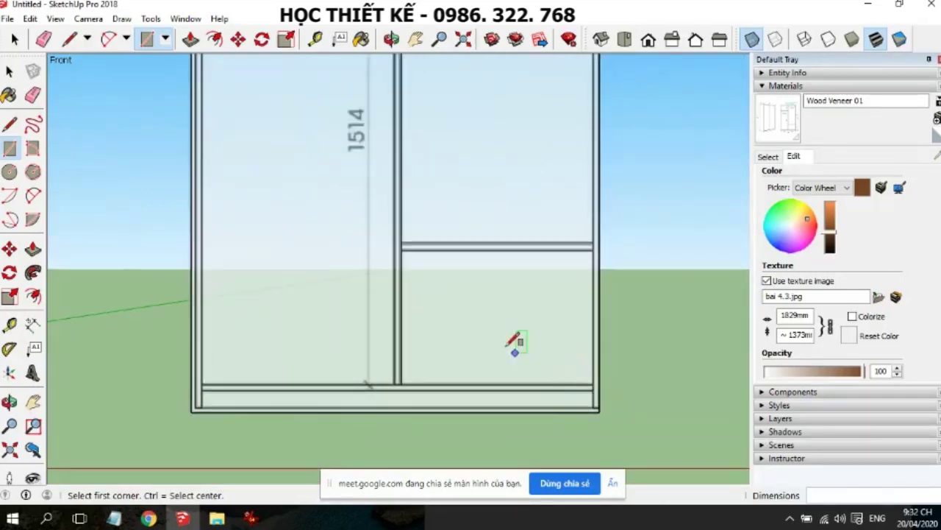
scroll(404, 240, "up", 1)
scroll(411, 237, "up", 1)
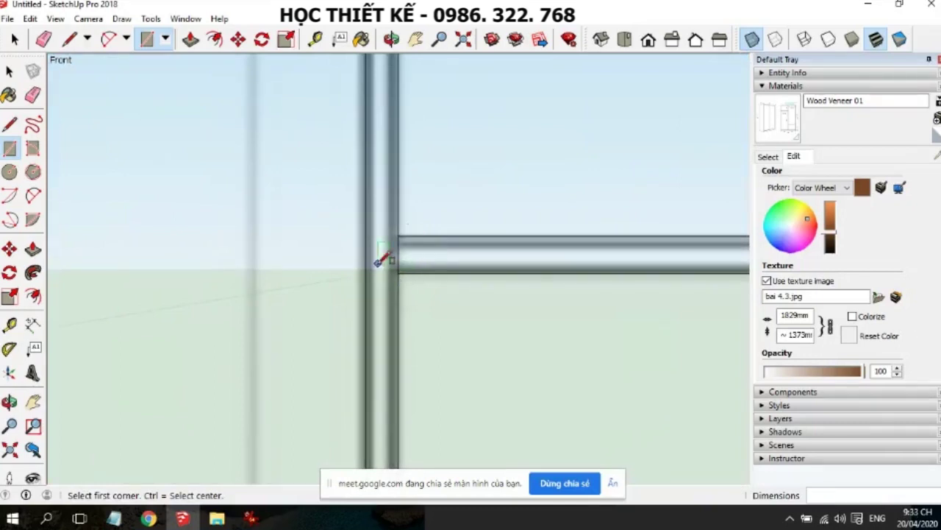
left_click(33, 94)
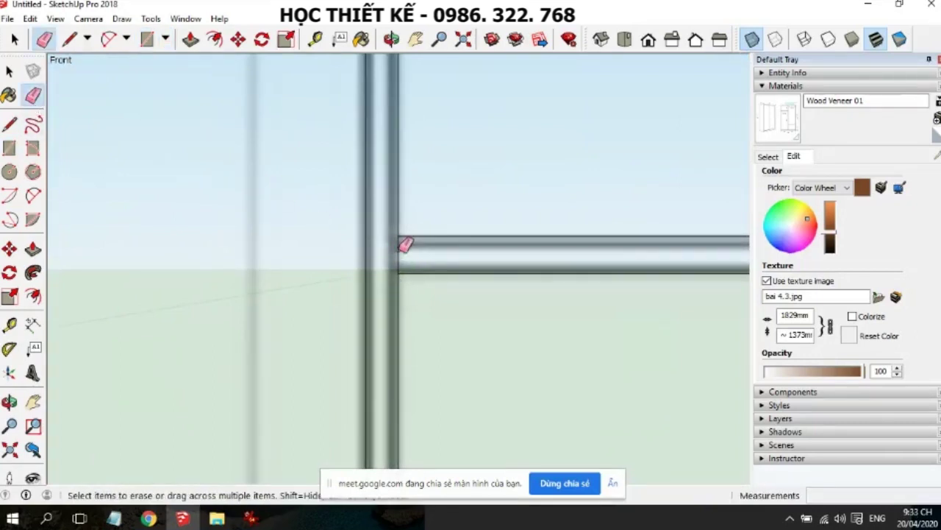
scroll(405, 245, "down", 2)
scroll(500, 269, "down", 1)
scroll(580, 258, "up", 2)
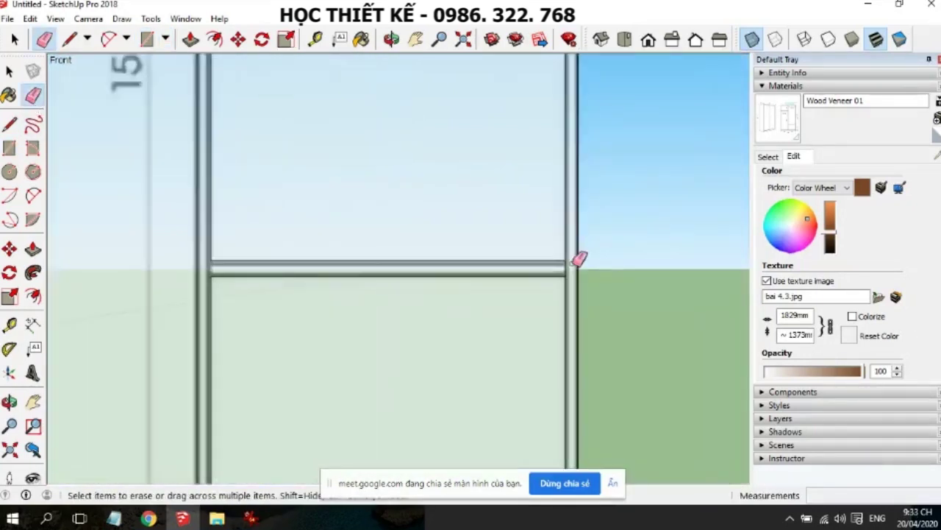
scroll(567, 266, "up", 1)
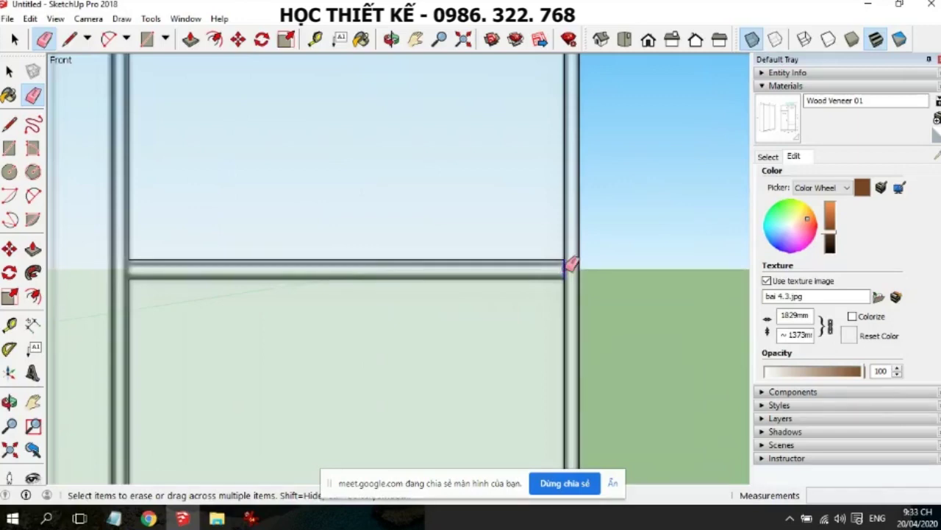
scroll(566, 273, "down", 1)
scroll(564, 221, "down", 1)
scroll(563, 110, "down", 1)
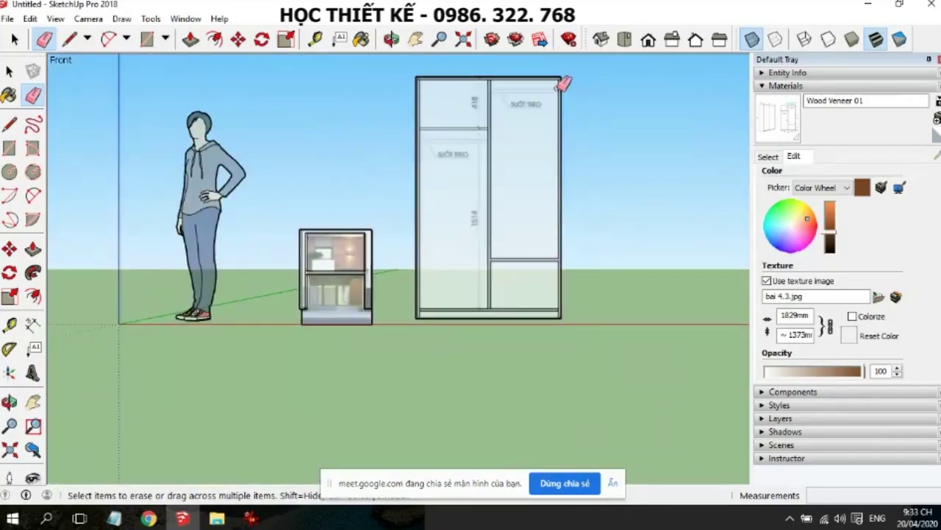
scroll(567, 70, "up", 1)
scroll(566, 71, "up", 2)
scroll(567, 73, "up", 1)
scroll(565, 96, "up", 1)
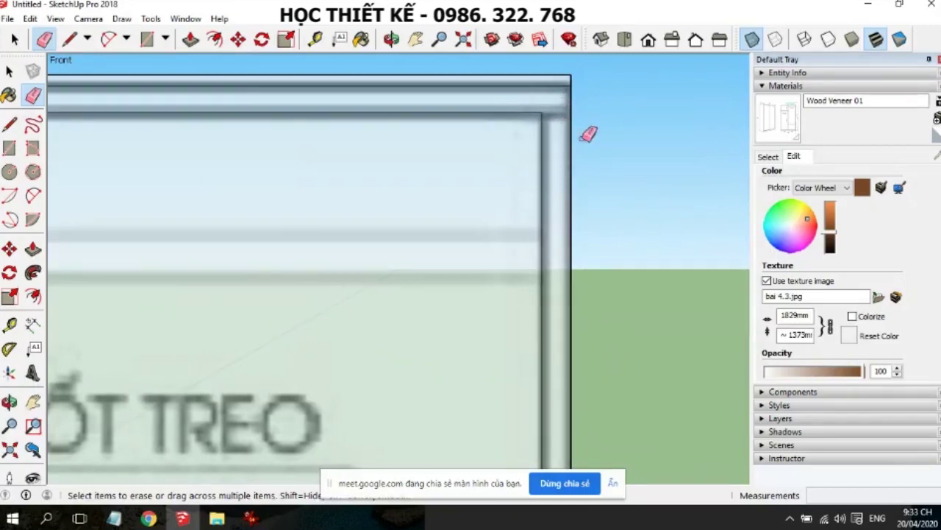
scroll(479, 155, "down", 1)
scroll(439, 182, "down", 2)
scroll(214, 153, "up", 2)
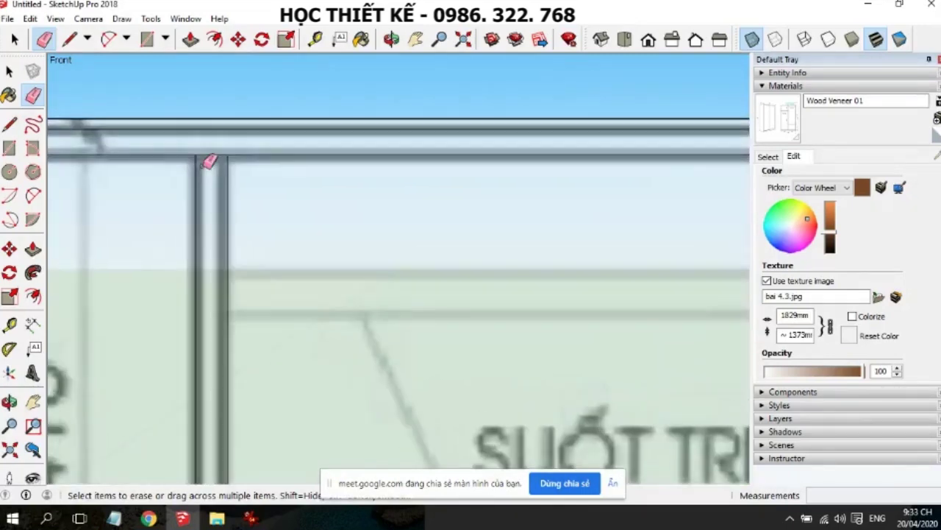
scroll(221, 152, "down", 1)
scroll(239, 225, "down", 2)
scroll(234, 315, "up", 2)
scroll(340, 260, "down", 1)
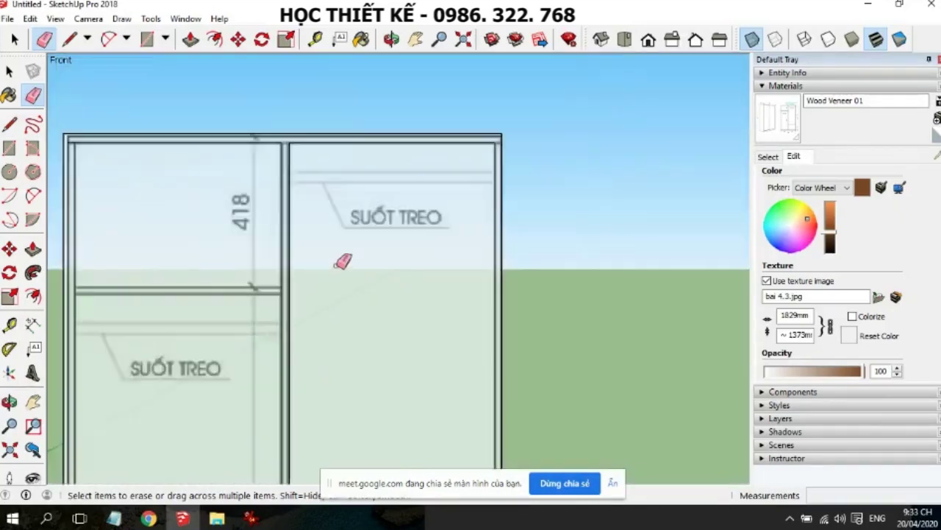
scroll(343, 262, "down", 1)
scroll(168, 169, "up", 1)
scroll(168, 166, "up", 1)
scroll(163, 175, "up", 1)
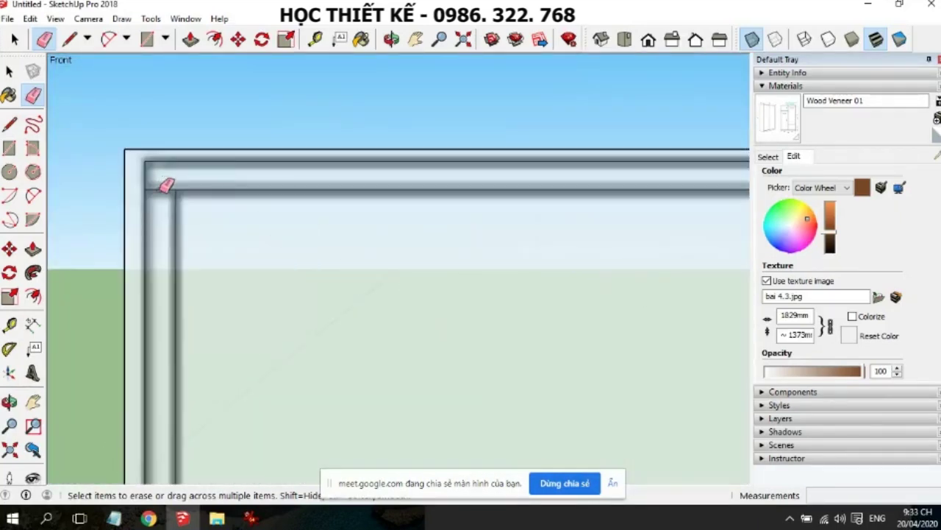
scroll(199, 169, "down", 2)
scroll(250, 151, "down", 2)
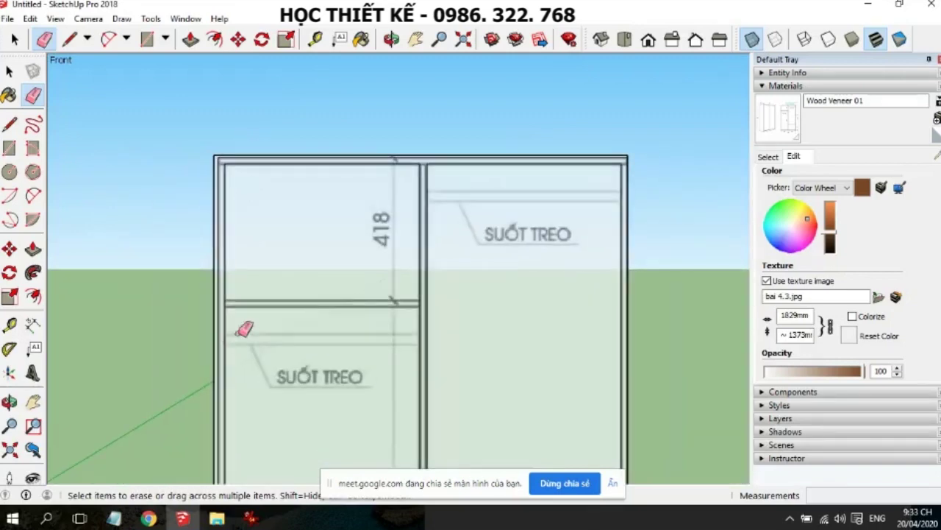
scroll(250, 301, "up", 1)
scroll(255, 285, "down", 2)
scroll(254, 331, "down", 1)
scroll(244, 409, "up", 2)
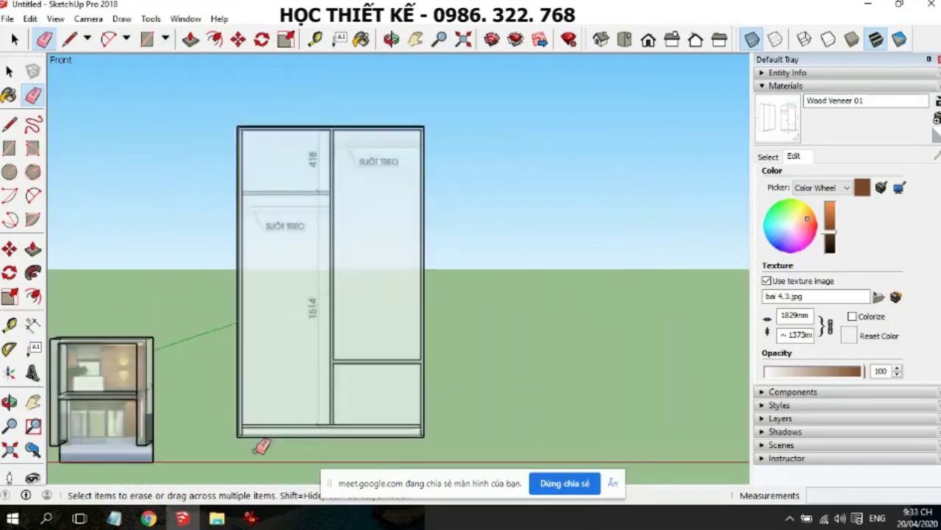
scroll(257, 426, "up", 3)
scroll(257, 427, "up", 2)
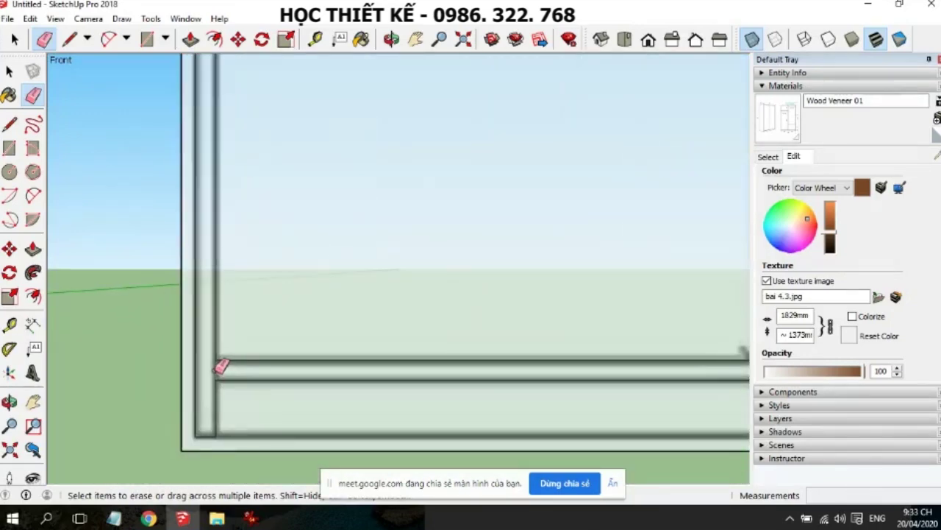
scroll(224, 346, "down", 1)
scroll(228, 328, "down", 1)
scroll(513, 357, "up", 1)
scroll(464, 319, "up", 2)
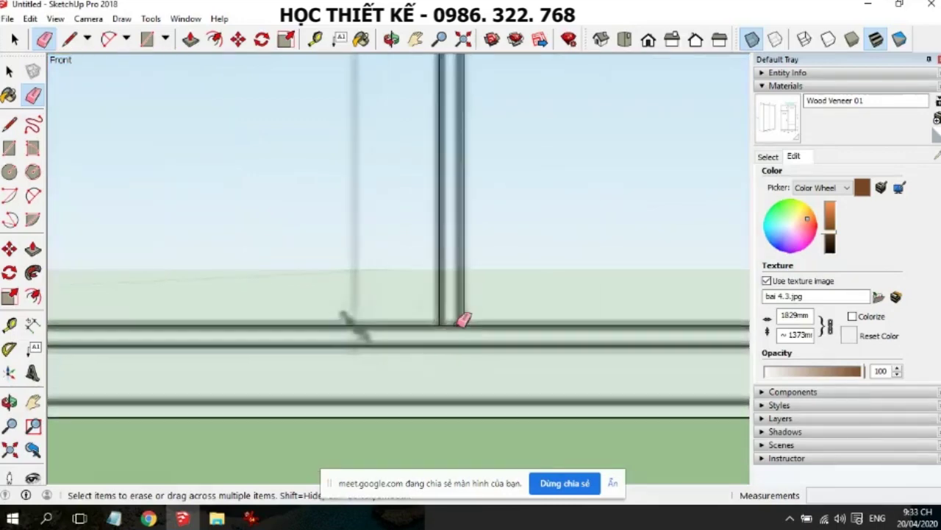
scroll(458, 320, "down", 2)
scroll(463, 335, "down", 1)
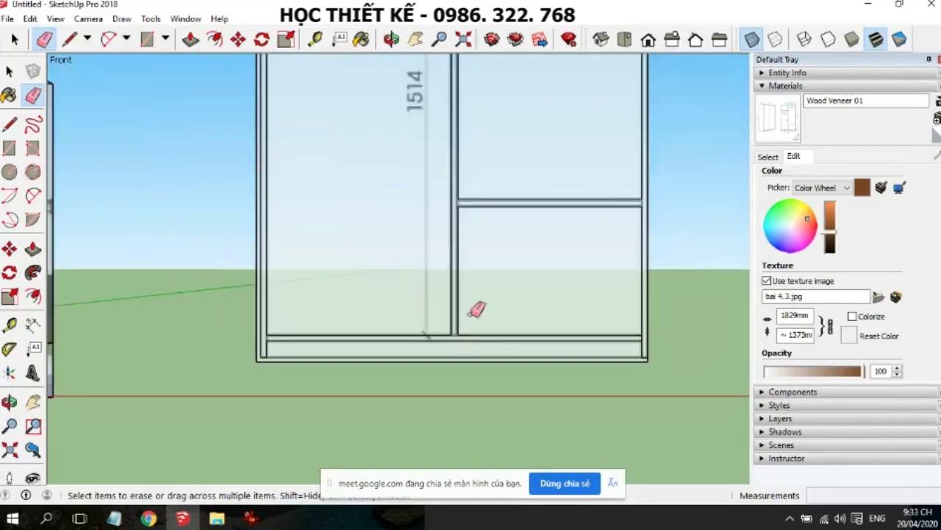
scroll(500, 266, "down", 2)
scroll(503, 266, "down", 1)
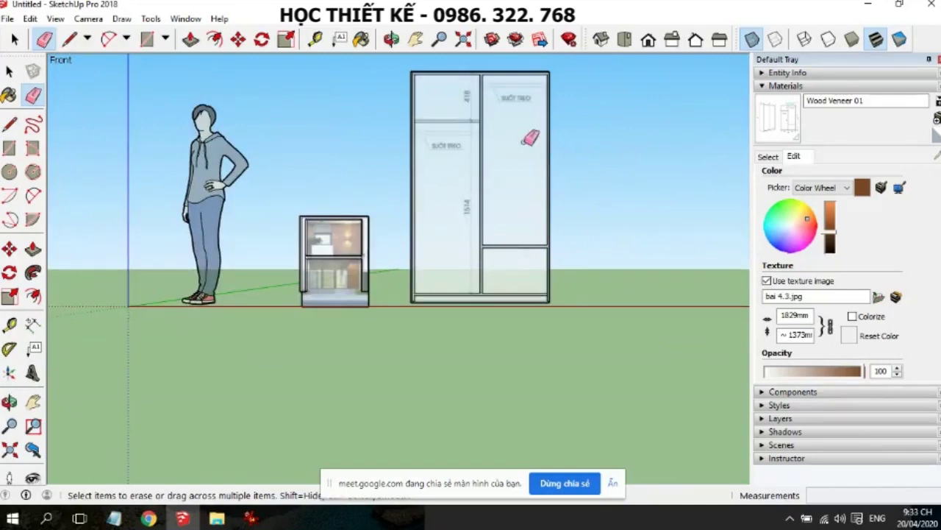
scroll(496, 71, "up", 1)
scroll(494, 70, "up", 1)
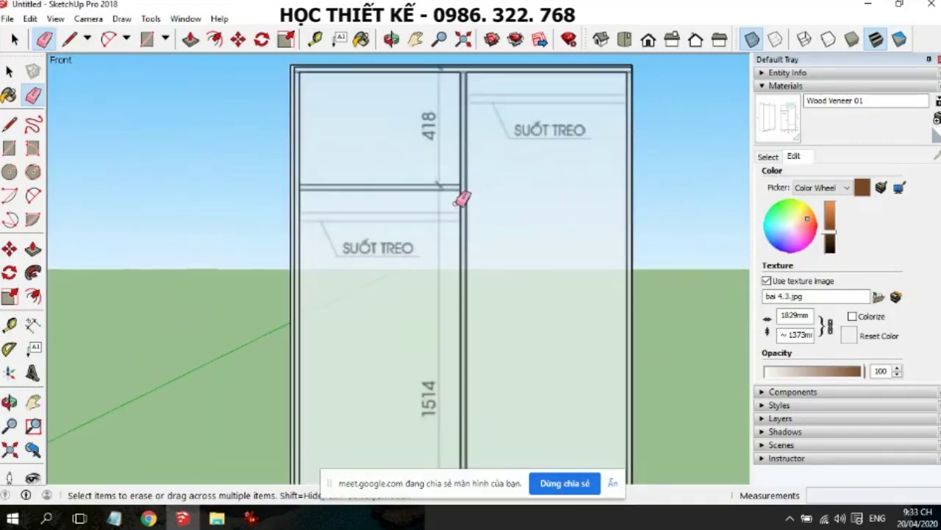
scroll(477, 83, "up", 1)
scroll(470, 63, "up", 1)
scroll(272, 121, "down", 1)
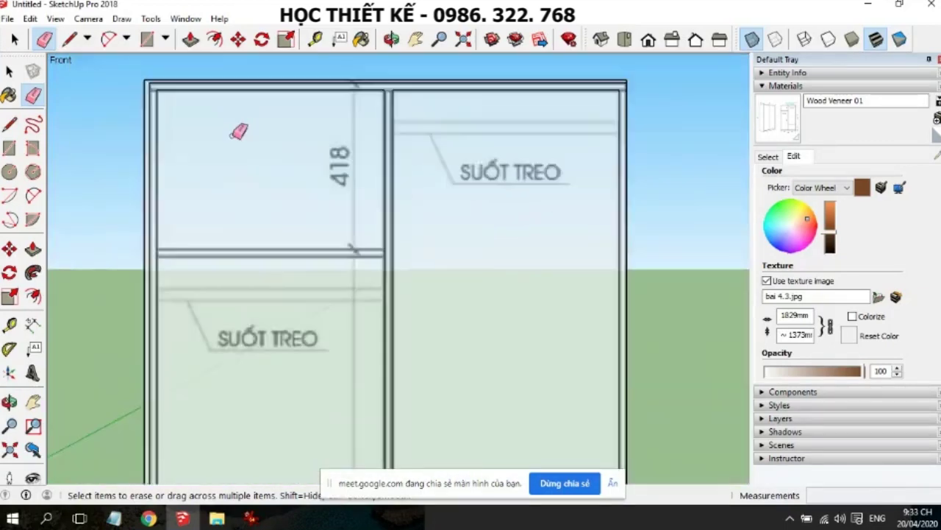
scroll(209, 162, "down", 2)
scroll(209, 163, "down", 1)
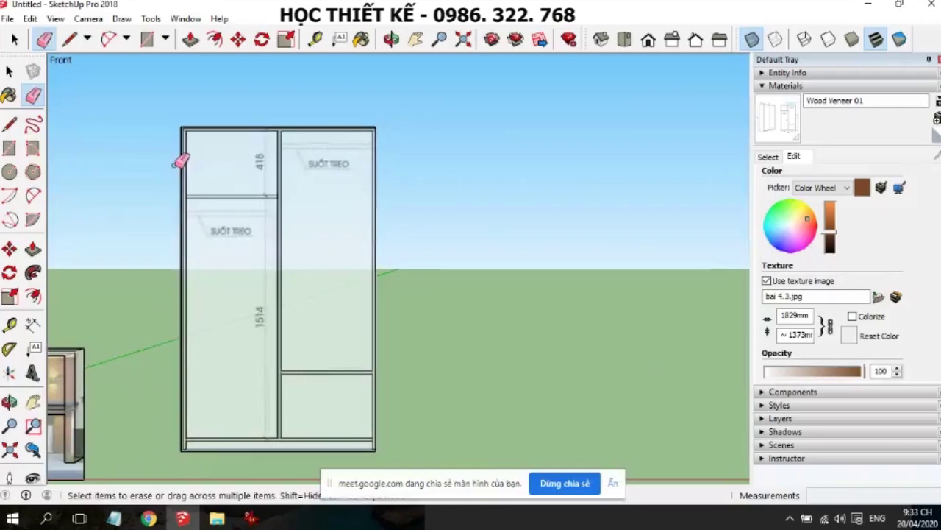
Push/Pull the wardrobe's front face 550 mm deep
left_click(33, 249)
middle_click_drag(436, 227, 397, 269)
scroll(391, 243, "up", 2)
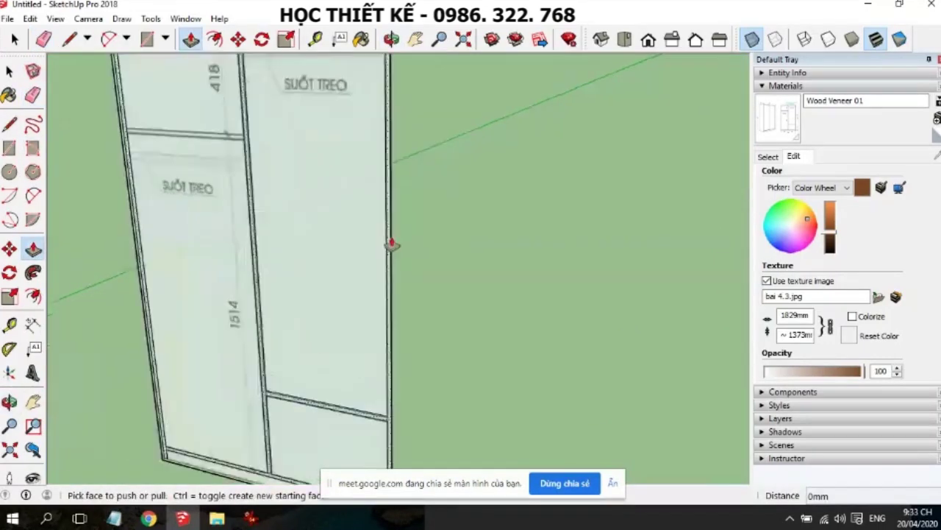
scroll(389, 245, "up", 1)
left_click(389, 245)
scroll(355, 263, "down", 1)
scroll(355, 263, "down", 2)
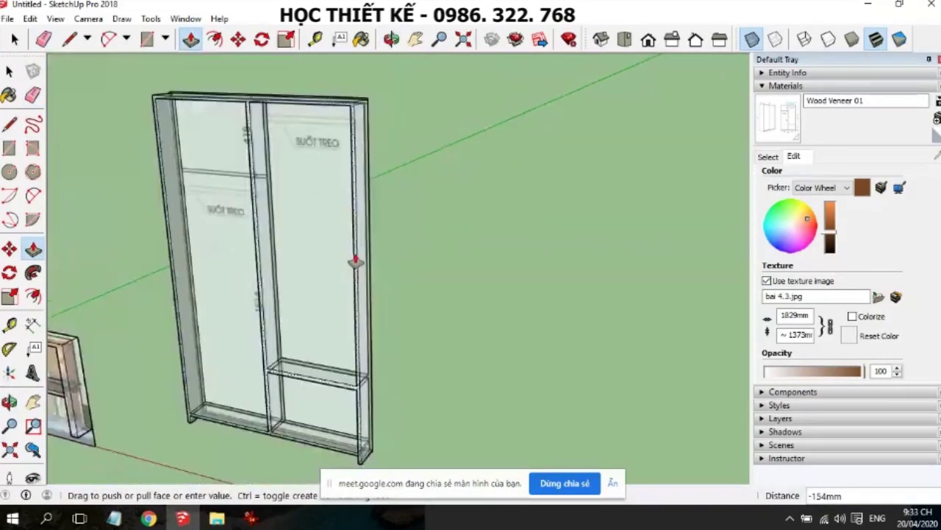
scroll(355, 262, "down", 1)
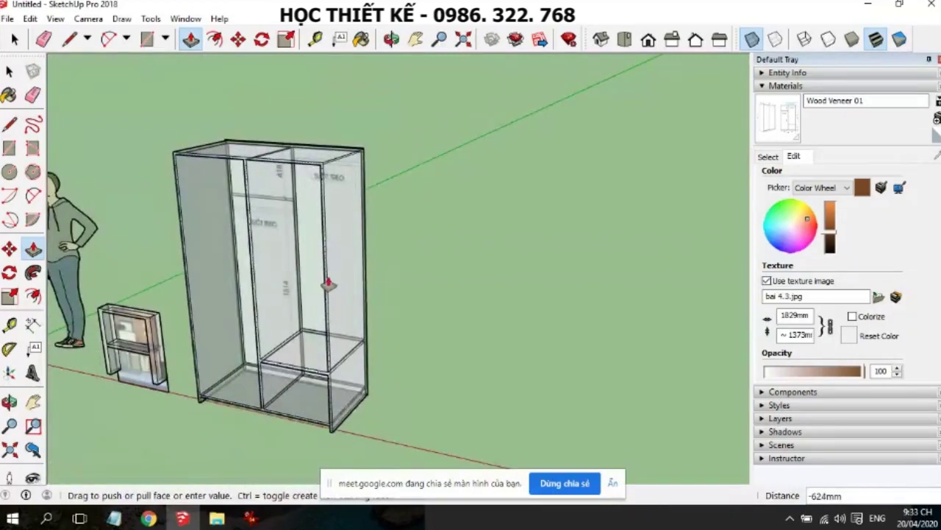
type("550")
key("Return")
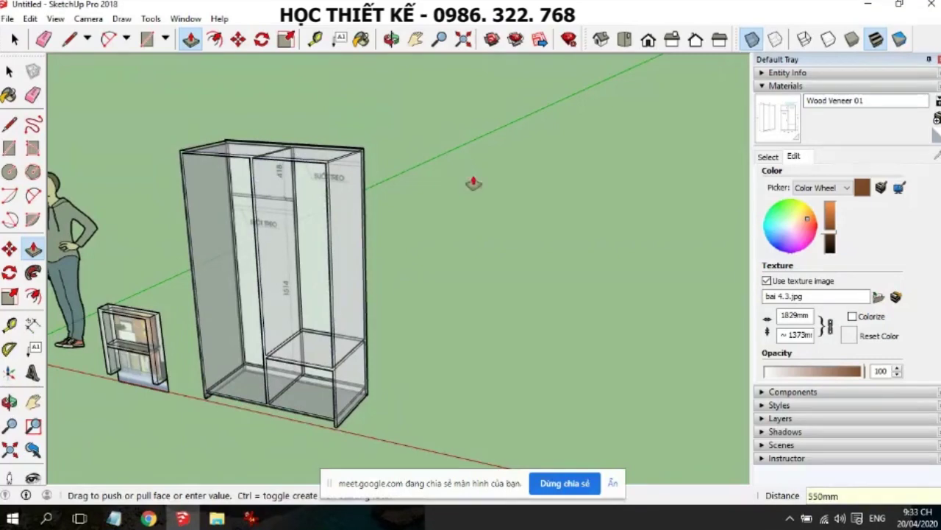
Turn off X-ray, orbit the wardrobe to face the viewer, and return to the Select tool
left_click(752, 39)
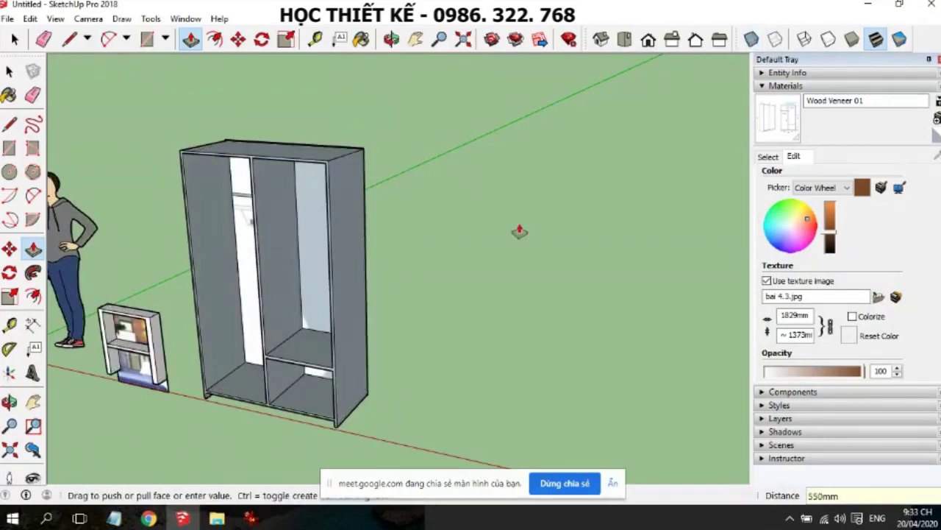
key("o")
left_click_drag(451, 254, 721, 207)
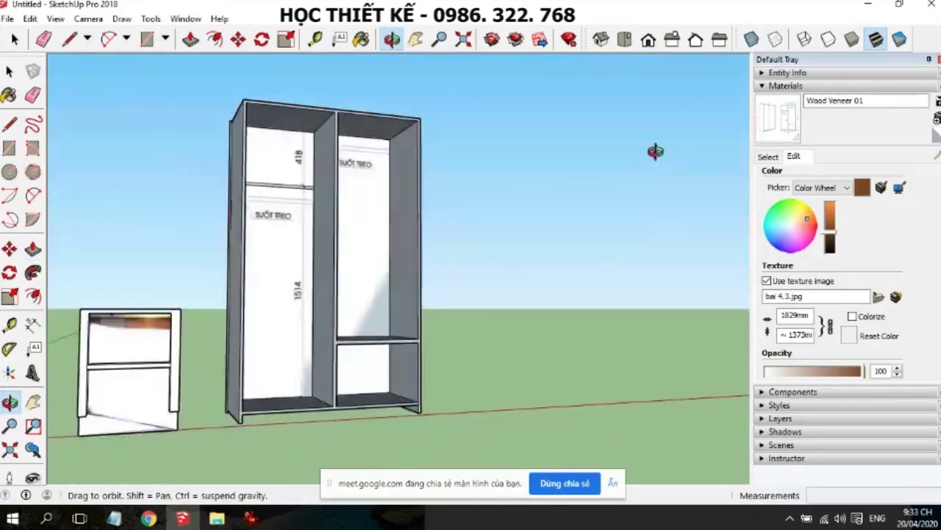
key("p")
scroll(409, 326, "up", 3)
scroll(420, 311, "down", 3)
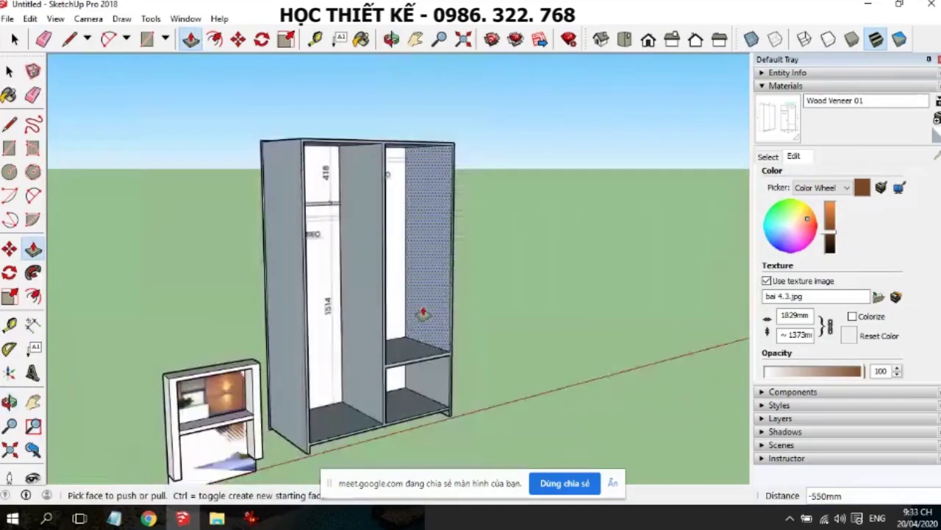
scroll(423, 313, "down", 2)
key("space")
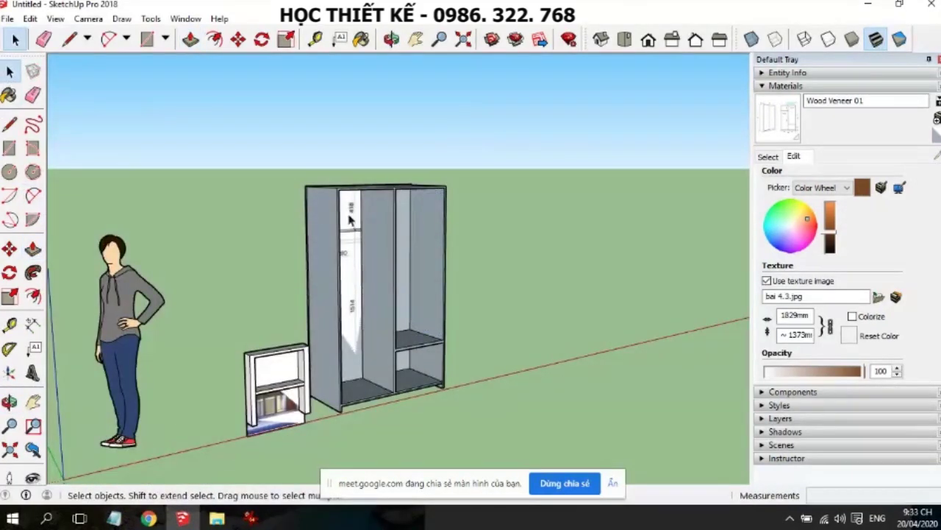
Orbit around the cabinet while test-selecting its side panel and door faces
scroll(350, 219, "up", 5)
left_click(316, 225)
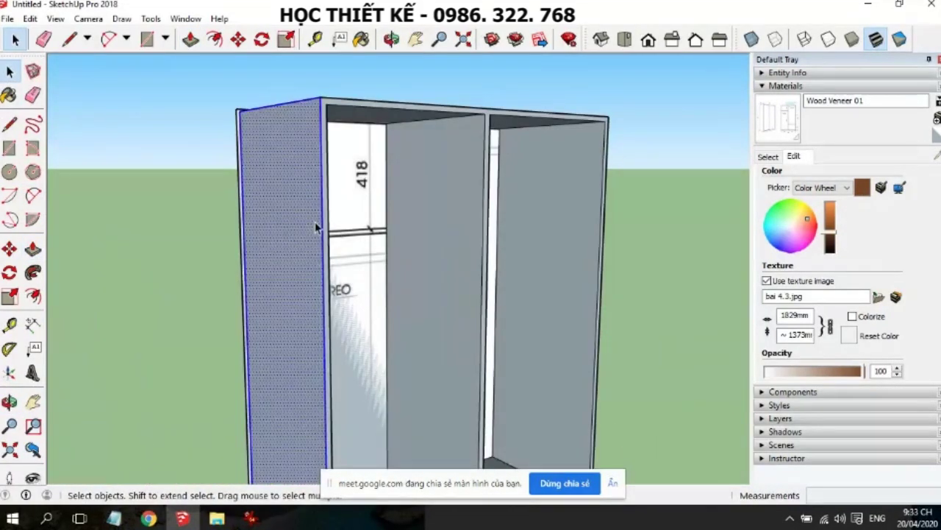
triple_click(316, 225)
middle_click_drag(311, 216, 400, 276)
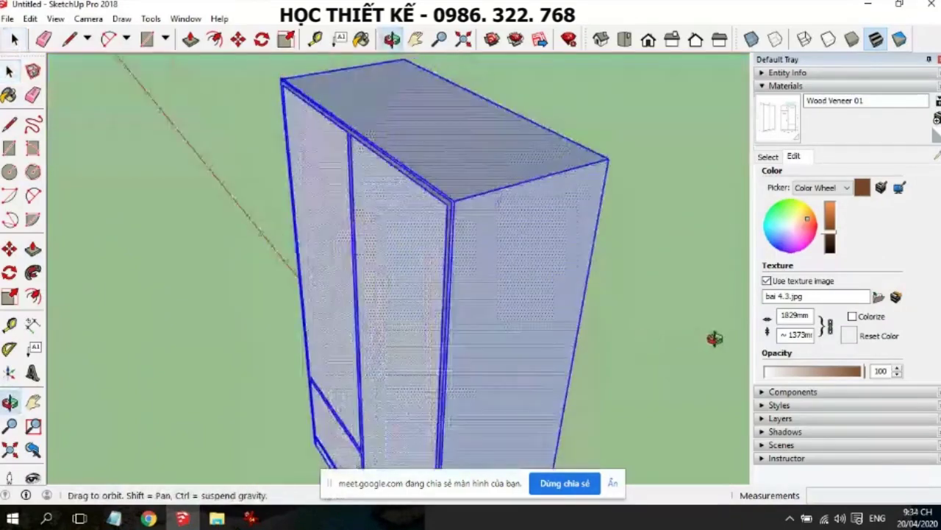
left_click(400, 276)
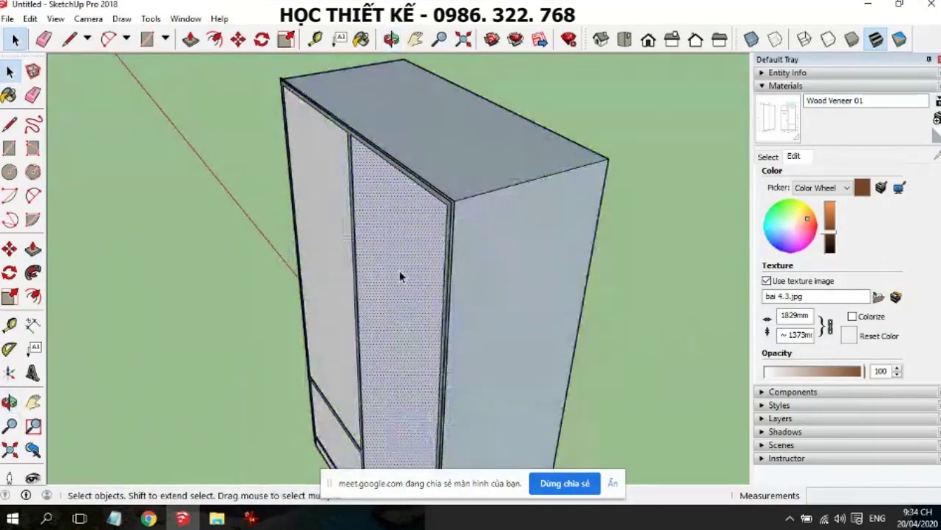
scroll(401, 277, "down", 3)
middle_click_drag(301, 279, 321, 265)
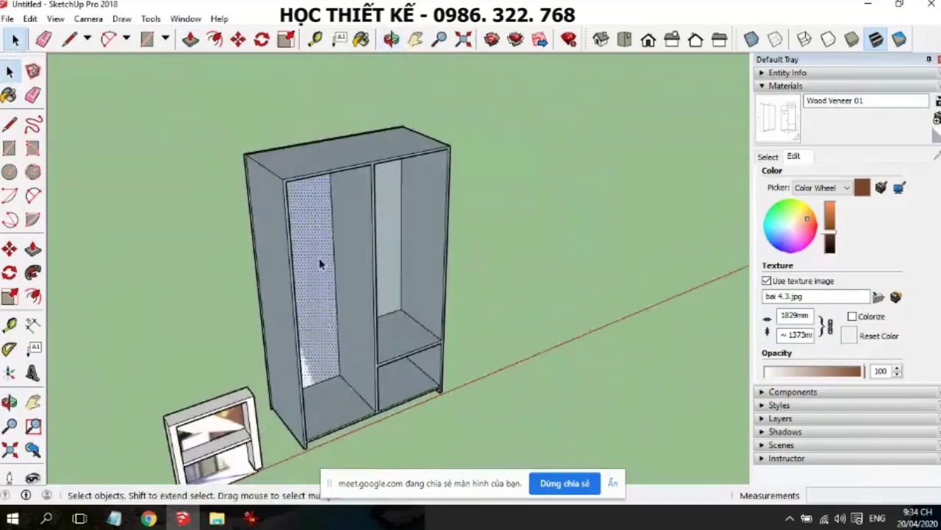
scroll(291, 150, "up", 2)
scroll(273, 151, "up", 3)
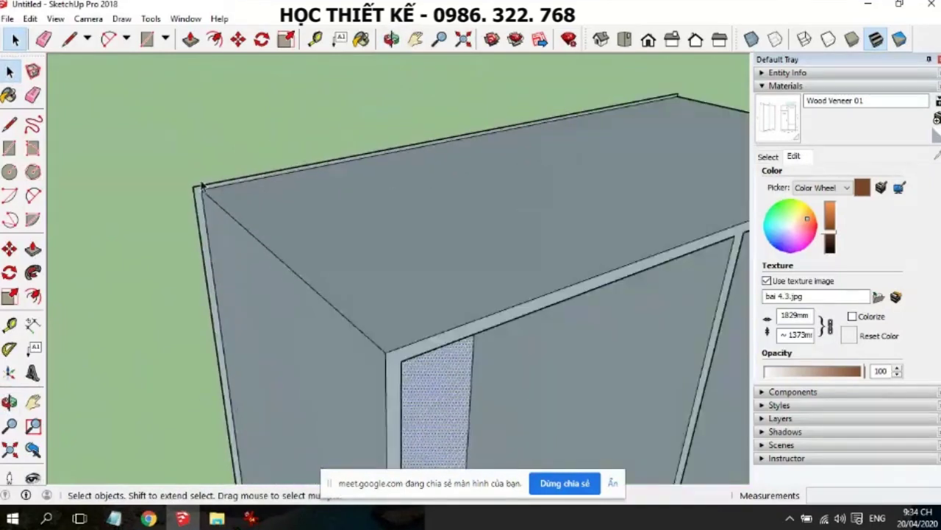
scroll(198, 195, "up", 2)
scroll(194, 204, "up", 1)
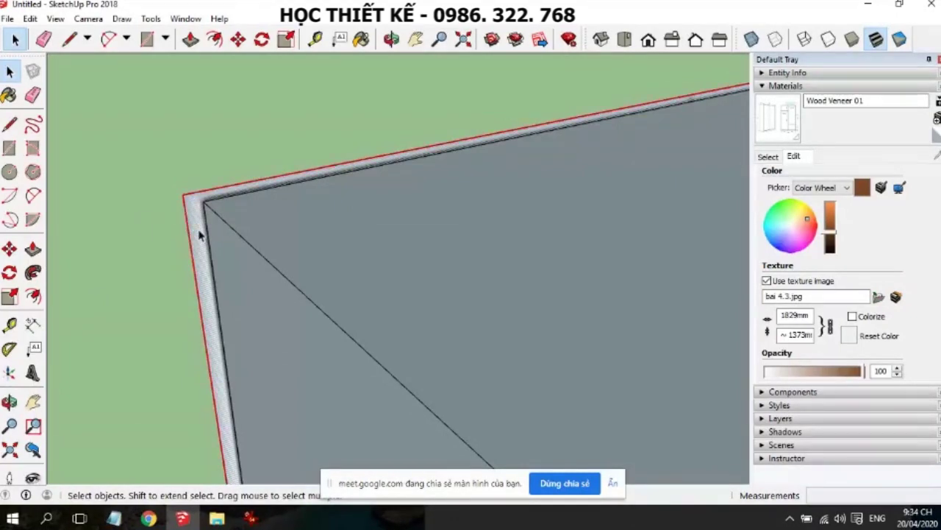
scroll(150, 227, "down", 4)
mouse_move(168, 231)
middle_mouse_down()
mouse_move(437, 248)
mouse_move(586, 227)
middle_mouse_up()
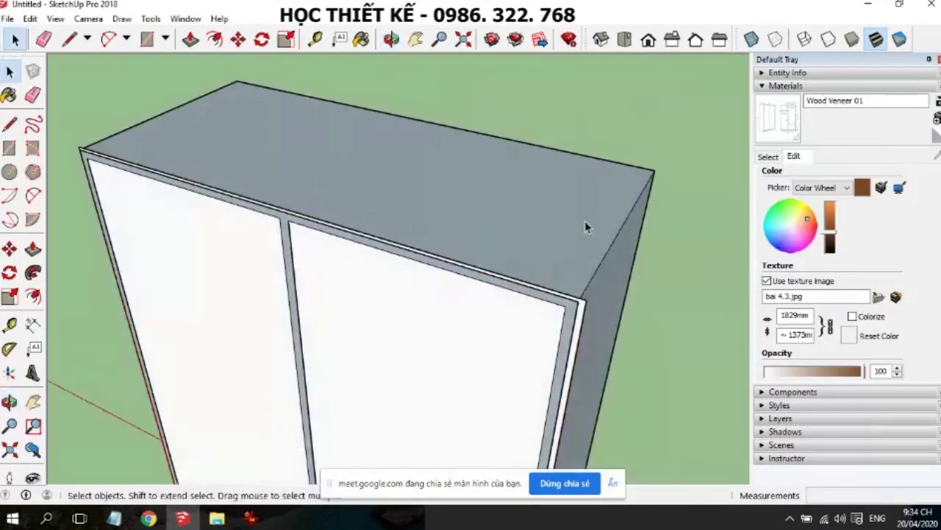
left_click(350, 326)
left_click(230, 321)
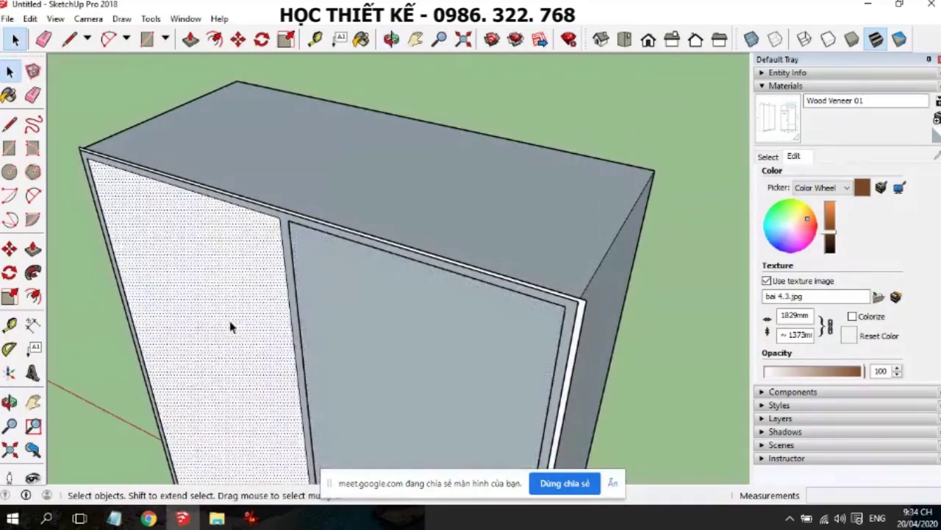
mouse_move(272, 292)
middle_mouse_down()
mouse_move(544, 276)
mouse_move(243, 246)
middle_mouse_up()
scroll(244, 246, "down", 2)
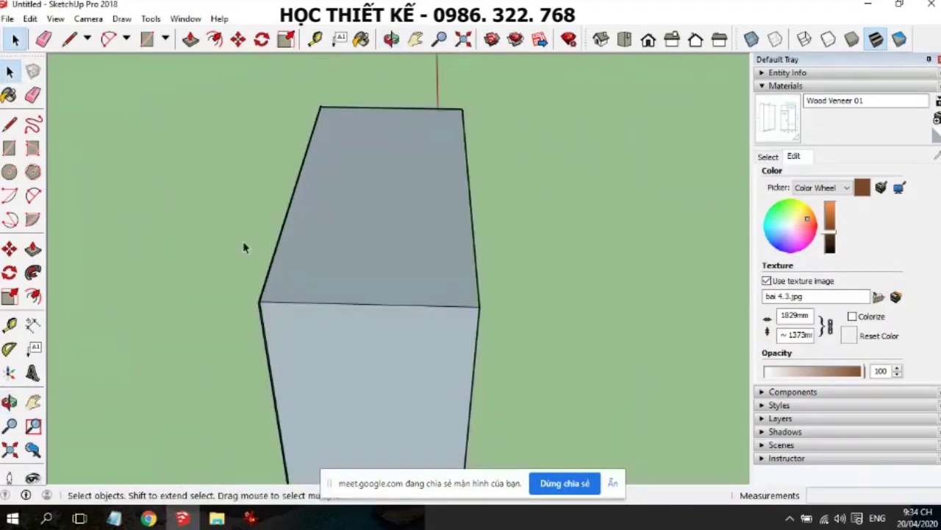
Select the entire cabinet and make it a group with Make Group
left_click(349, 299)
triple_click(350, 299)
right_click(349, 299)
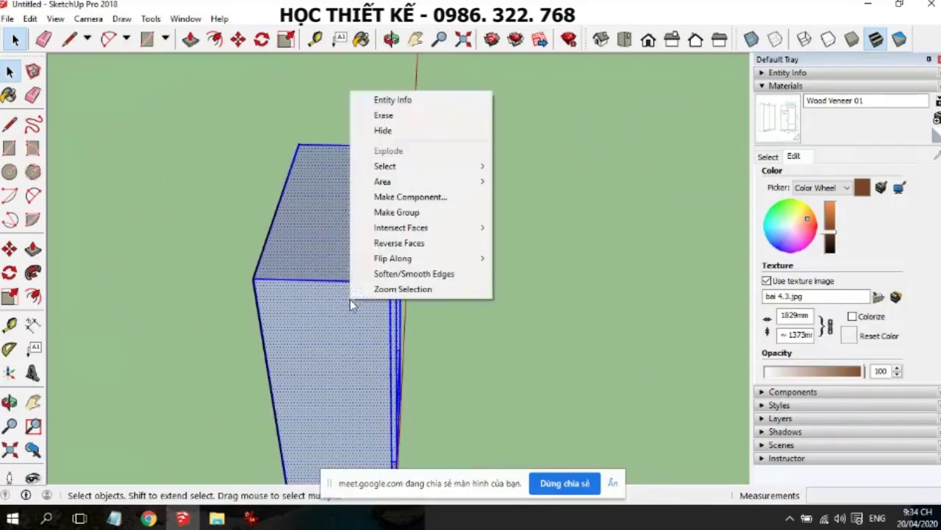
left_click(397, 212)
scroll(256, 180, "down", 2)
scroll(368, 276, "down", 2)
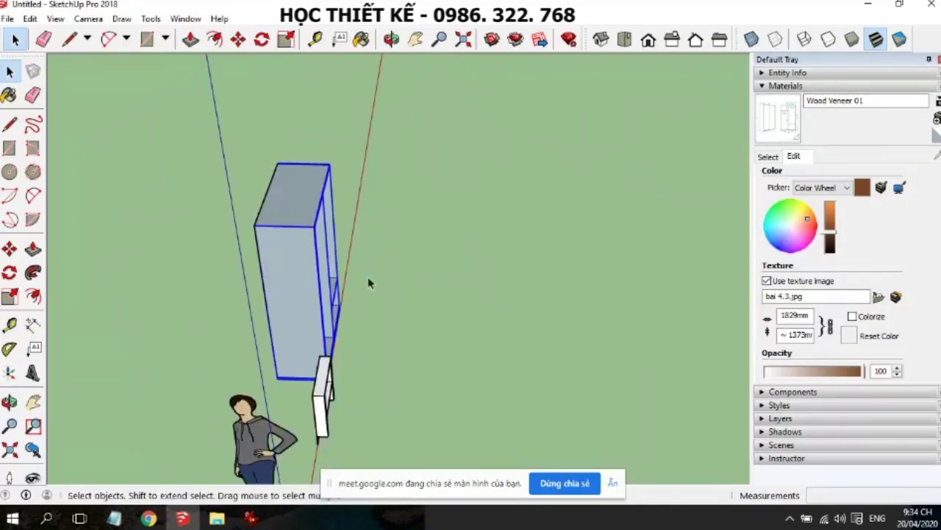
middle_click_drag(368, 277, 68, 311)
scroll(473, 287, "up", 3)
scroll(474, 291, "up", 2)
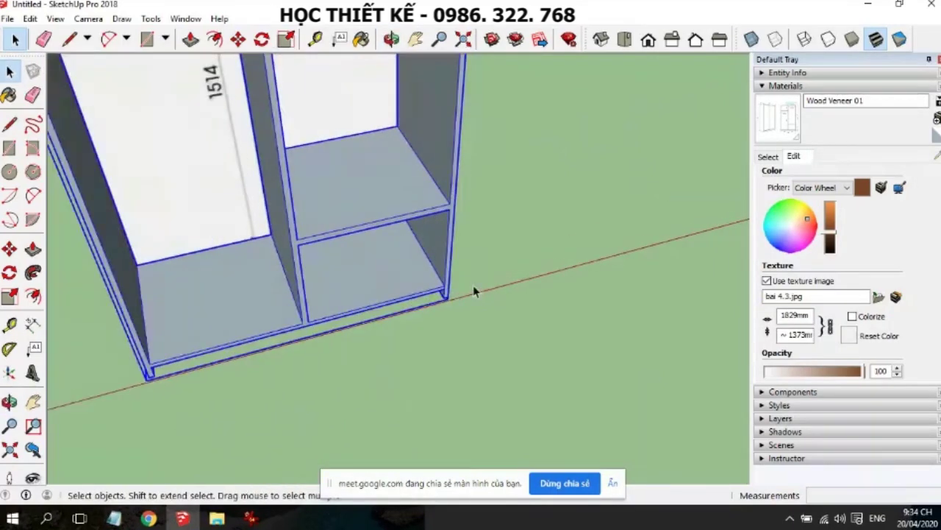
Pick up the wardrobe group with Move (M) from its bottom corner
key("m")
left_click(450, 298)
scroll(572, 267, "down", 2)
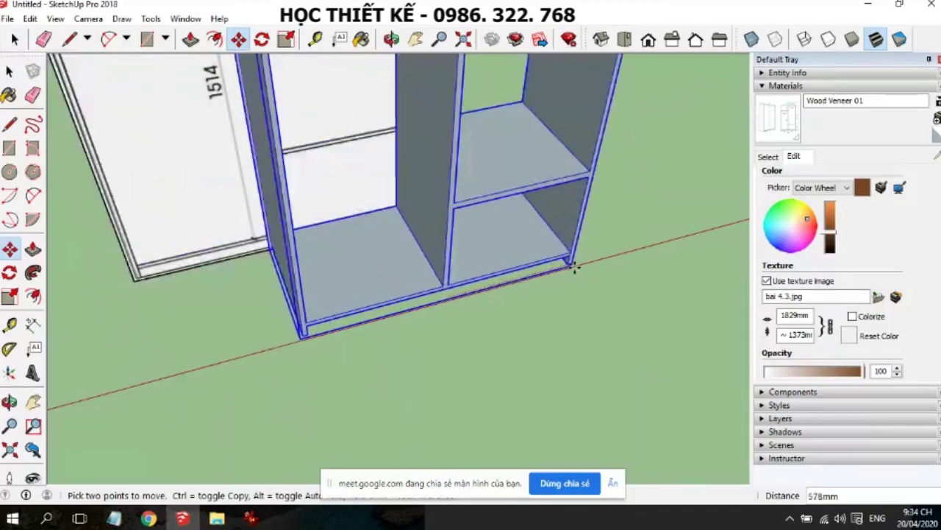
scroll(578, 267, "down", 2)
scroll(584, 262, "down", 2)
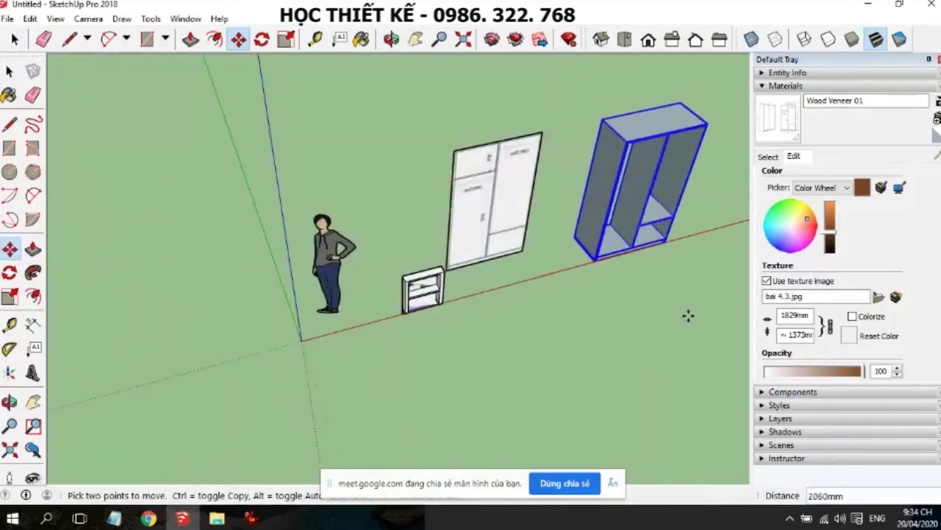
middle_click_drag(688, 315, 44, 131)
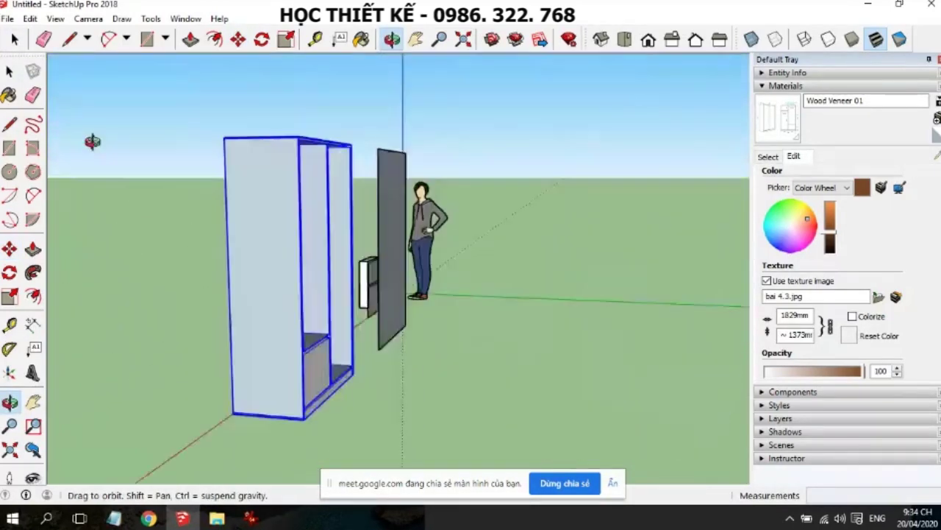
Carry the wardrobe toward the photo panel until it stands clear of the reference photo
scroll(244, 351, "up", 2)
scroll(245, 348, "up", 2)
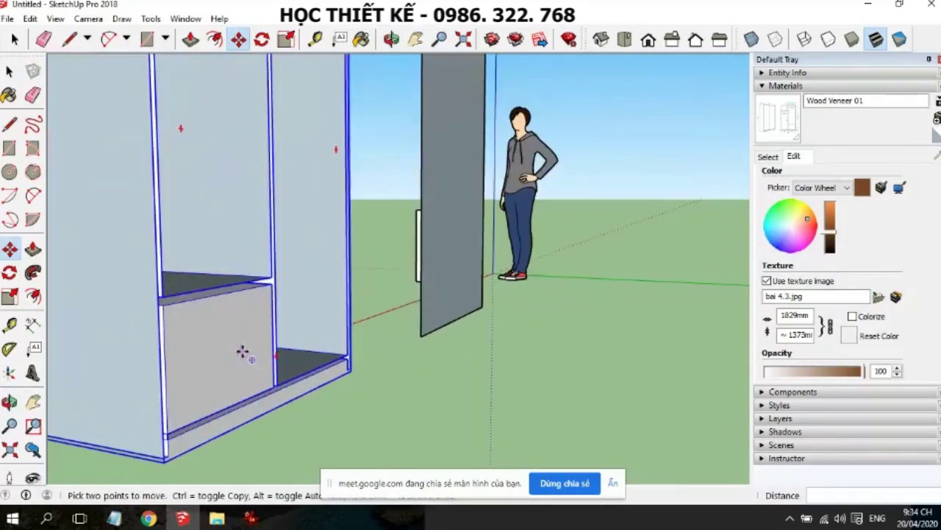
scroll(250, 321, "up", 2)
scroll(250, 368, "up", 2)
mouse_move(290, 243)
middle_mouse_down()
mouse_move(394, 322)
mouse_move(369, 322)
middle_mouse_up()
scroll(398, 324, "down", 3)
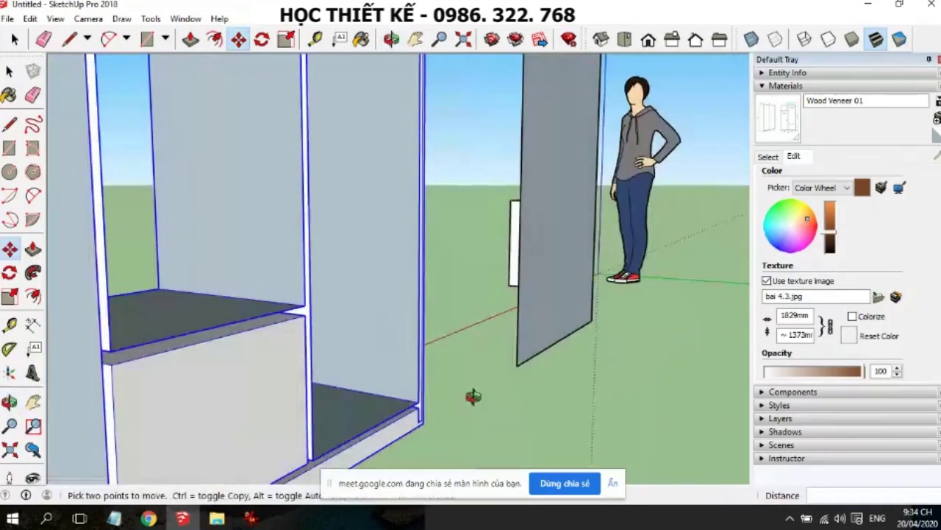
middle_click_drag(473, 396, 404, 372)
middle_click_drag(263, 374, 365, 353)
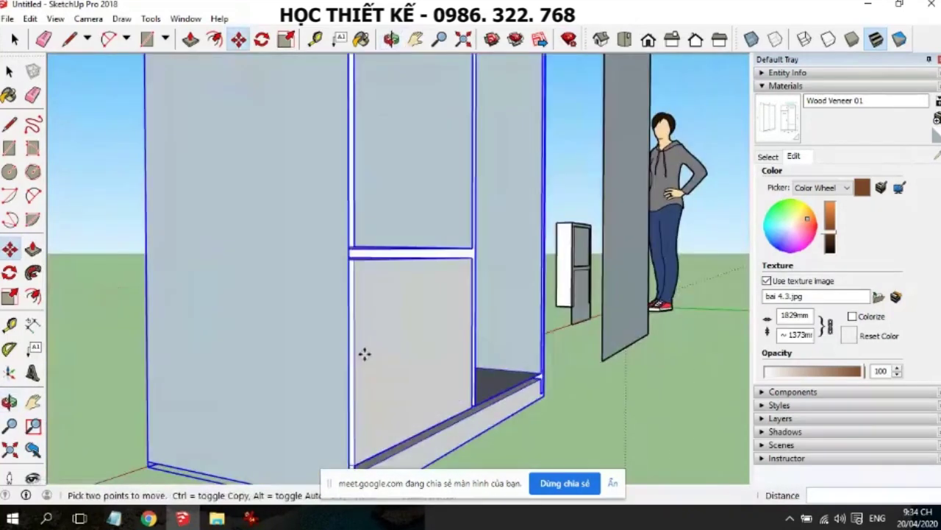
scroll(365, 354, "down", 3)
mouse_move(422, 363)
middle_mouse_down()
mouse_move(444, 370)
mouse_move(238, 299)
middle_mouse_up()
scroll(196, 281, "up", 4)
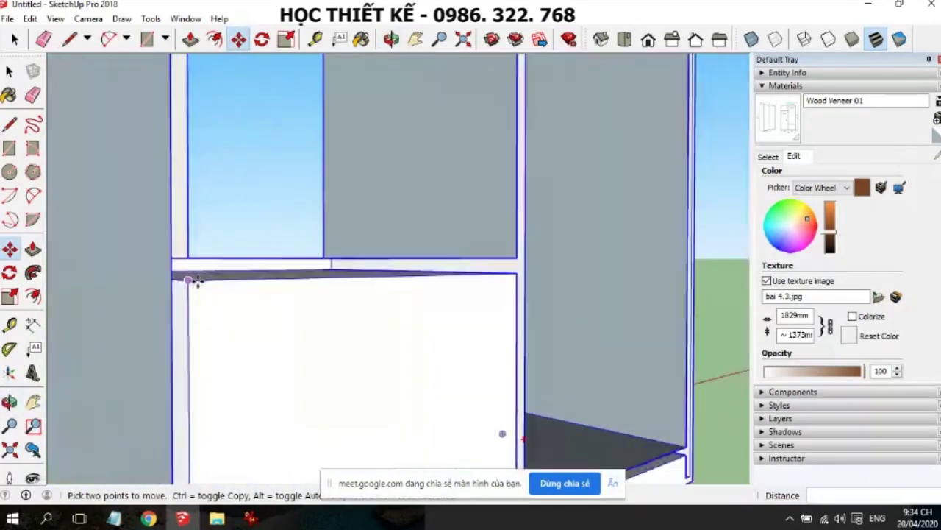
scroll(196, 280, "up", 2)
mouse_move(199, 267)
middle_mouse_down()
mouse_move(199, 282)
mouse_move(126, 282)
mouse_move(115, 294)
middle_mouse_up()
Reorient the view around the cabinet shelf, abandoning two trial lines at its corners
key("l")
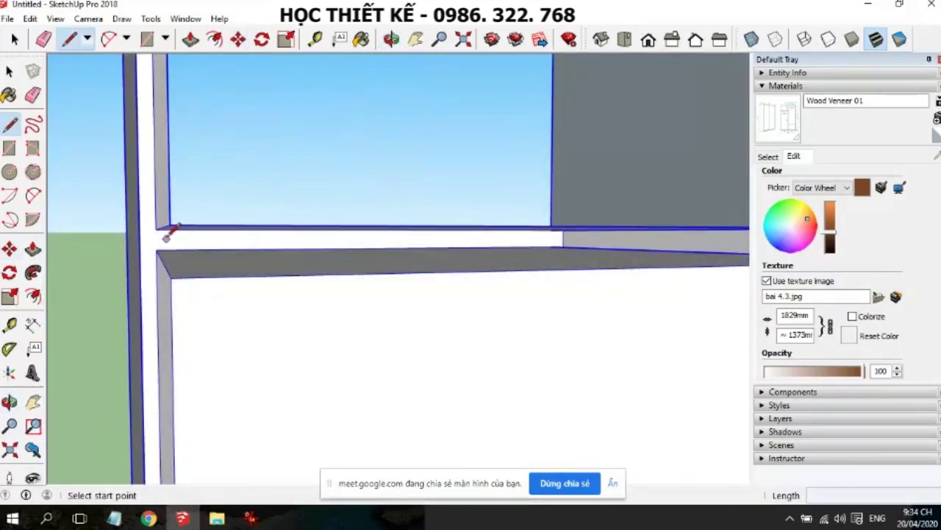
left_click(169, 225)
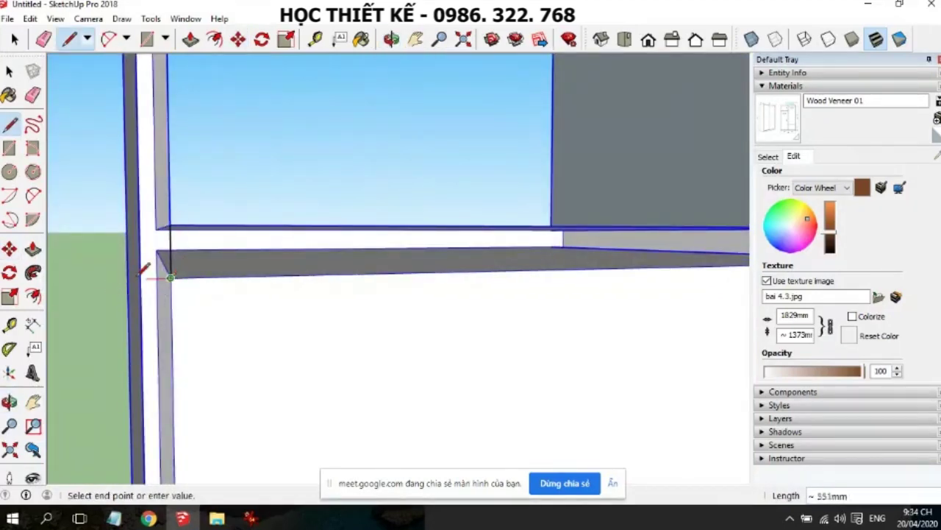
scroll(144, 269, "down", 1)
key("space")
mouse_move(204, 300)
middle_mouse_down()
mouse_move(469, 294)
mouse_move(481, 269)
middle_mouse_up()
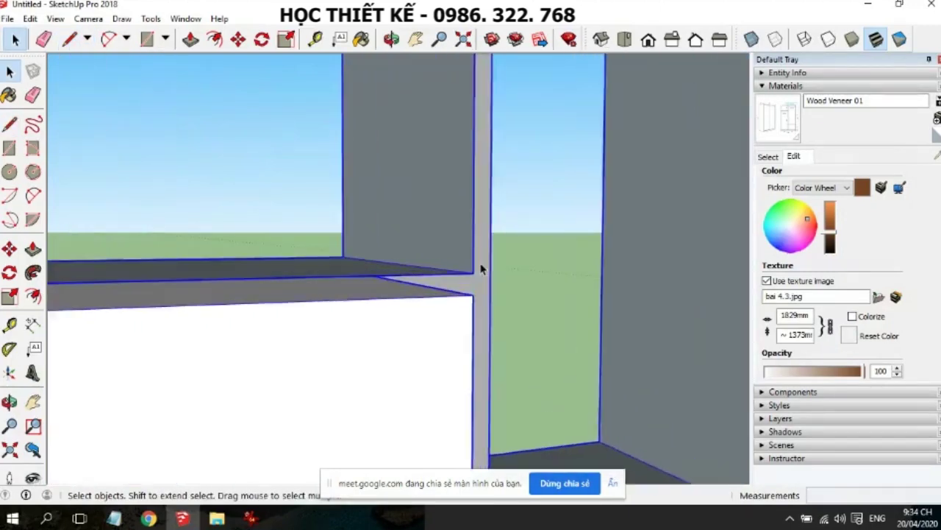
scroll(481, 269, "up", 2)
key("l")
left_click(459, 262)
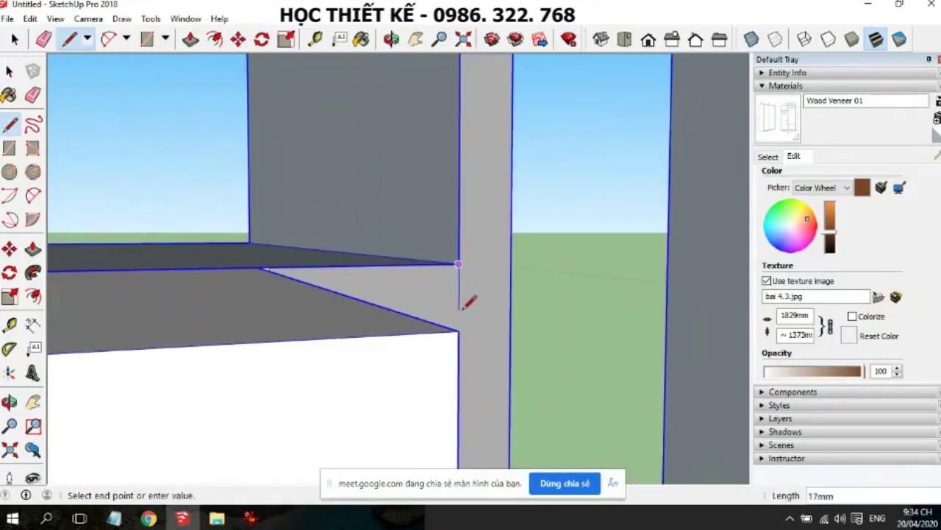
scroll(436, 319, "down", 2)
key("space")
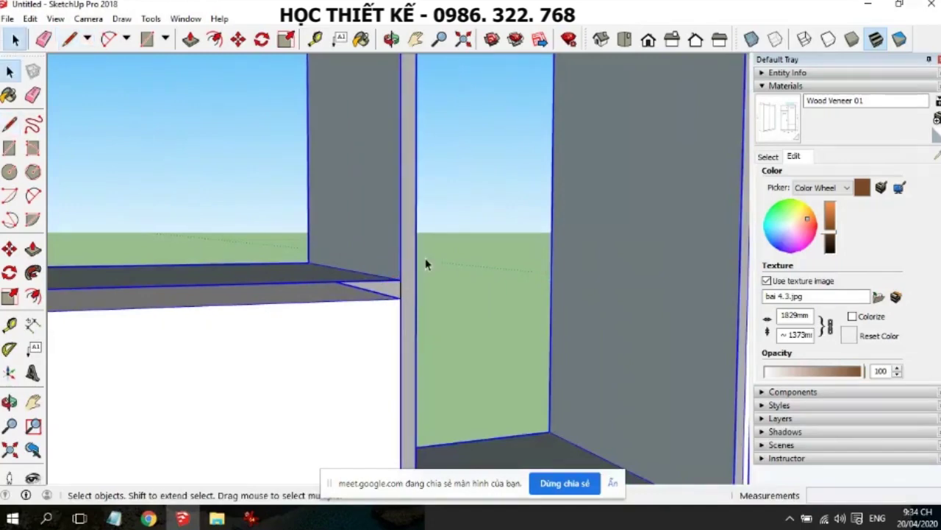
scroll(425, 272, "down", 3)
scroll(415, 324, "up", 2)
scroll(412, 329, "up", 3)
scroll(427, 331, "up", 2)
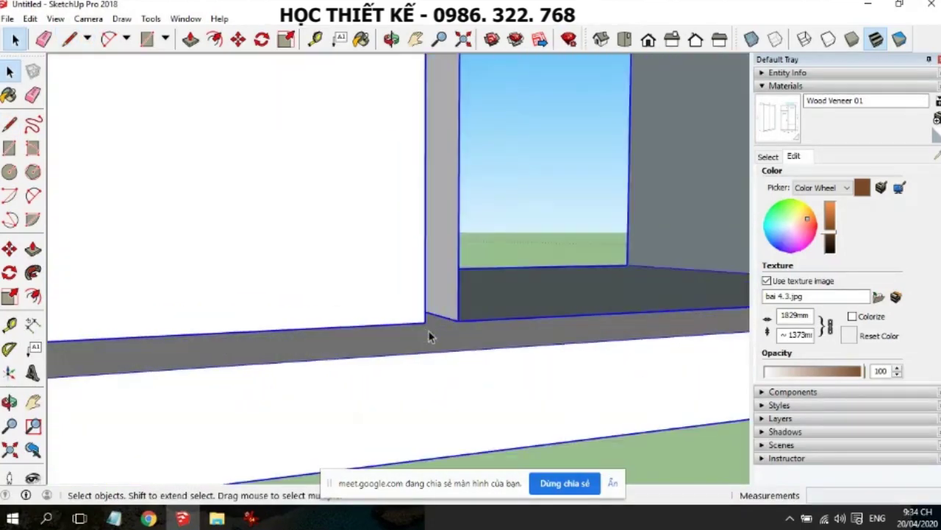
Draw an edge from the lower shelf corner to the upright's corner, then select the base front face
key("l")
left_click(425, 322)
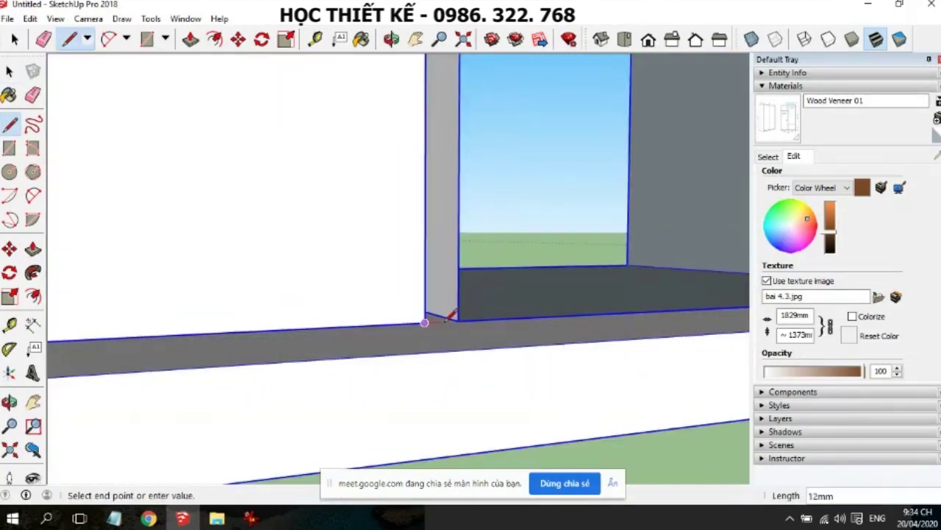
left_click(457, 320)
scroll(431, 304, "down", 2)
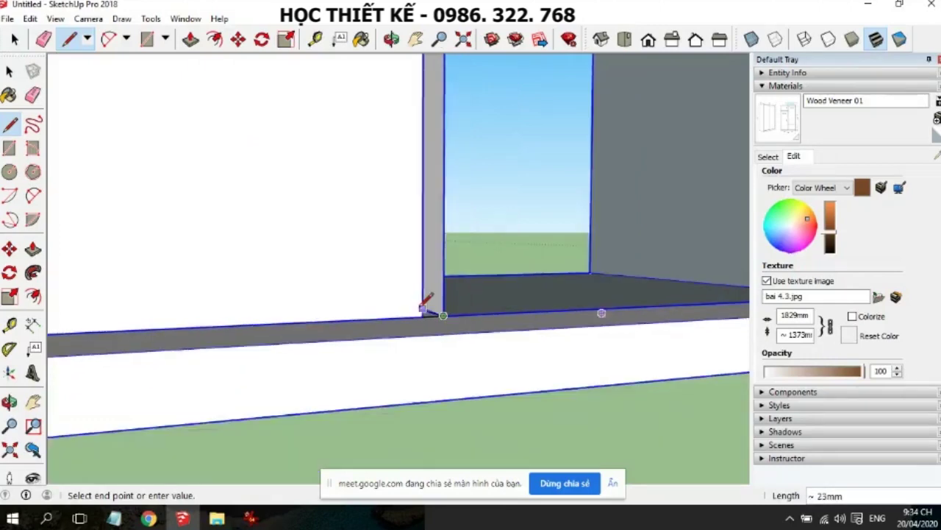
scroll(427, 307, "down", 2)
key("space")
scroll(603, 331, "up", 3)
scroll(487, 332, "up", 2)
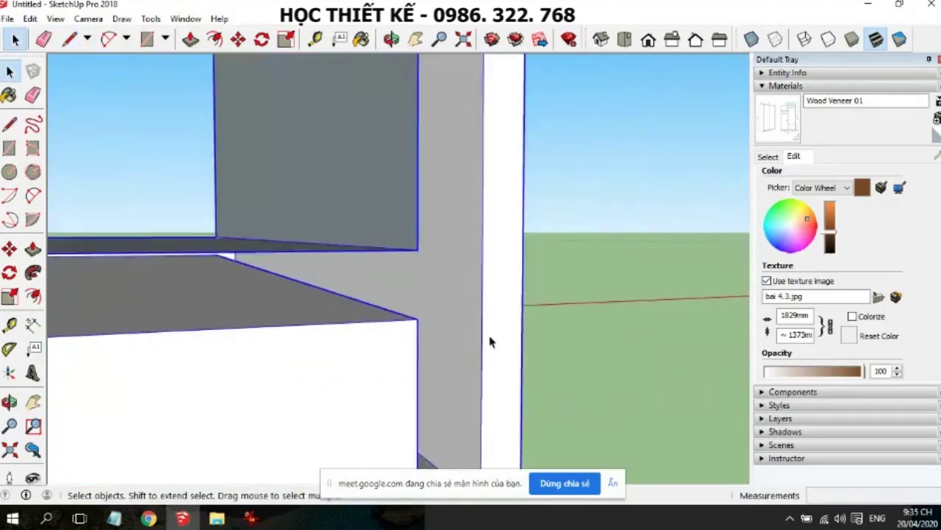
scroll(488, 332, "up", 1)
scroll(382, 368, "down", 1)
scroll(385, 362, "down", 2)
scroll(378, 380, "down", 1)
left_click(361, 382)
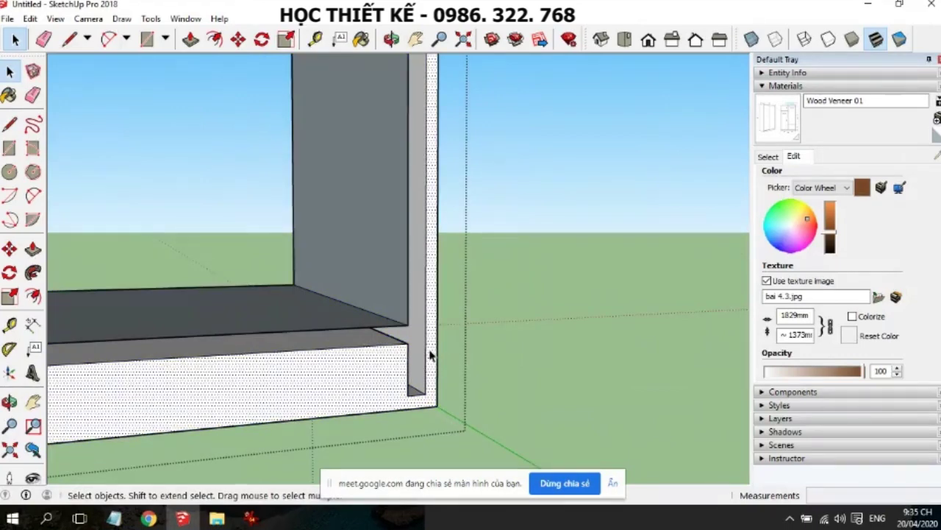
Close the corner gap beside the shelf with a short edge, after one cancelled try
key("l")
left_click(406, 324)
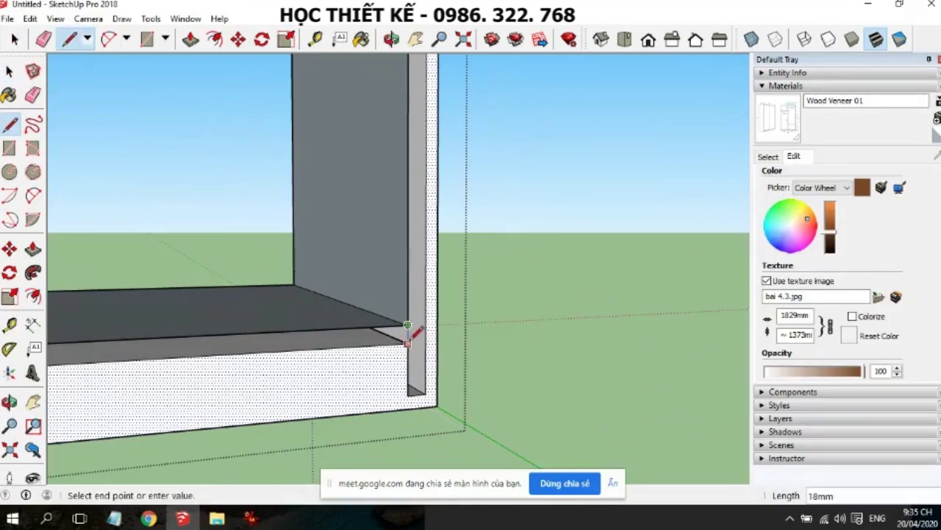
key("space")
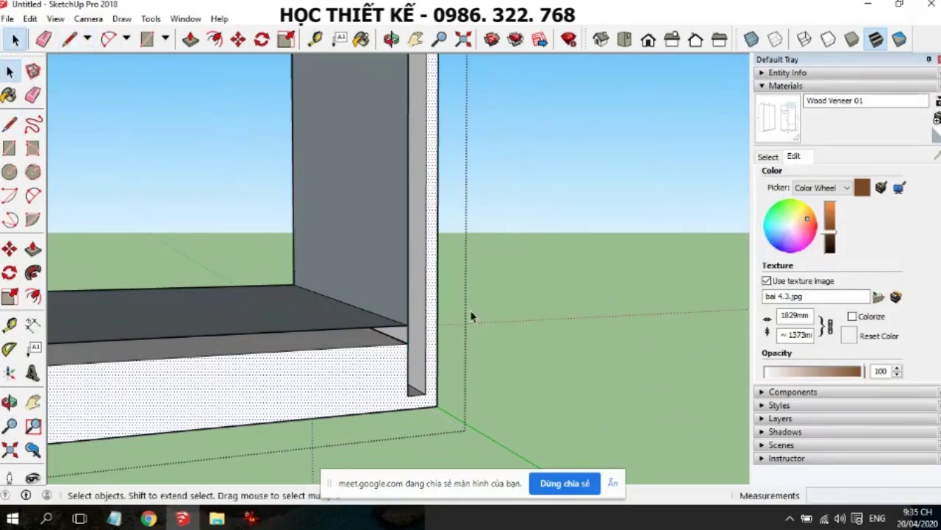
scroll(470, 310, "down", 3)
scroll(336, 332, "up", 3)
scroll(374, 336, "down", 3)
scroll(405, 325, "up", 4)
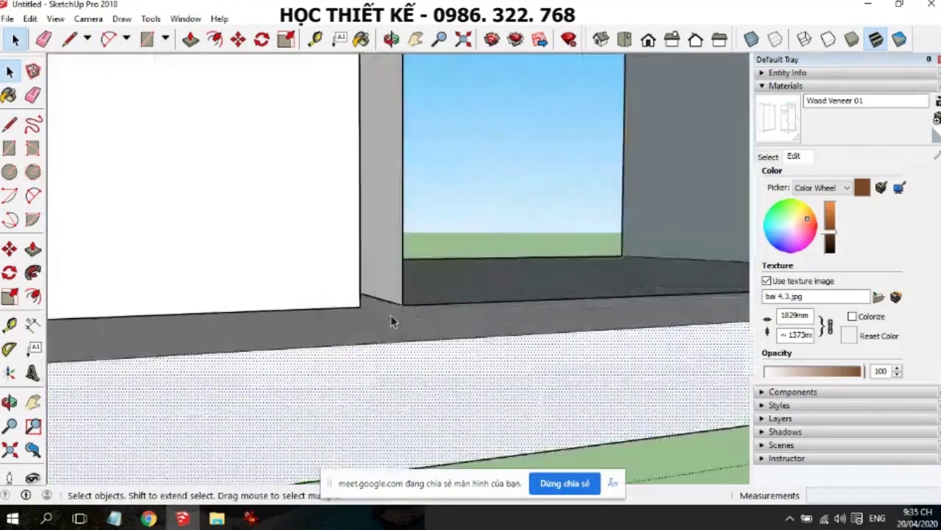
key("l")
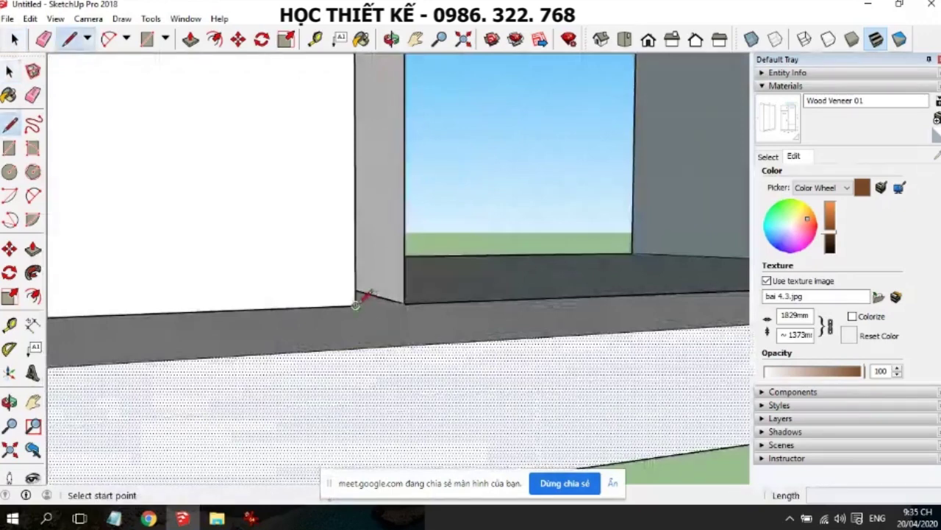
left_click(356, 303)
left_click(404, 303)
scroll(409, 336, "down", 3)
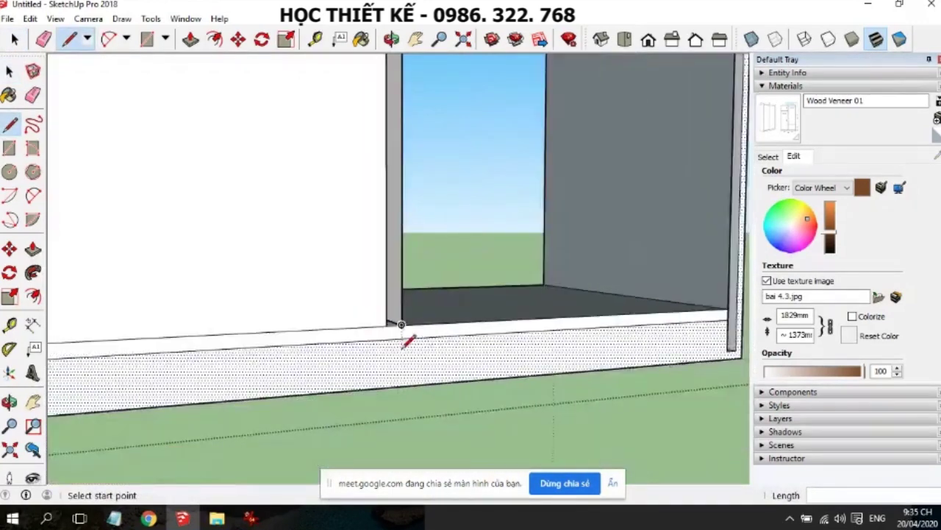
scroll(410, 342, "down", 3)
scroll(403, 213, "up", 5)
scroll(395, 213, "up", 2)
scroll(397, 221, "up", 2)
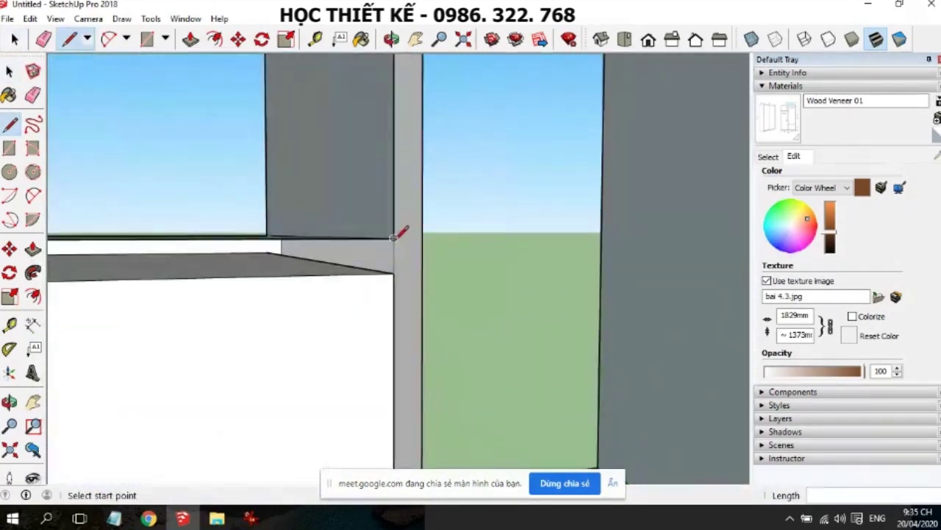
Start a line at the divider's corner, then cancel it
left_click(394, 237)
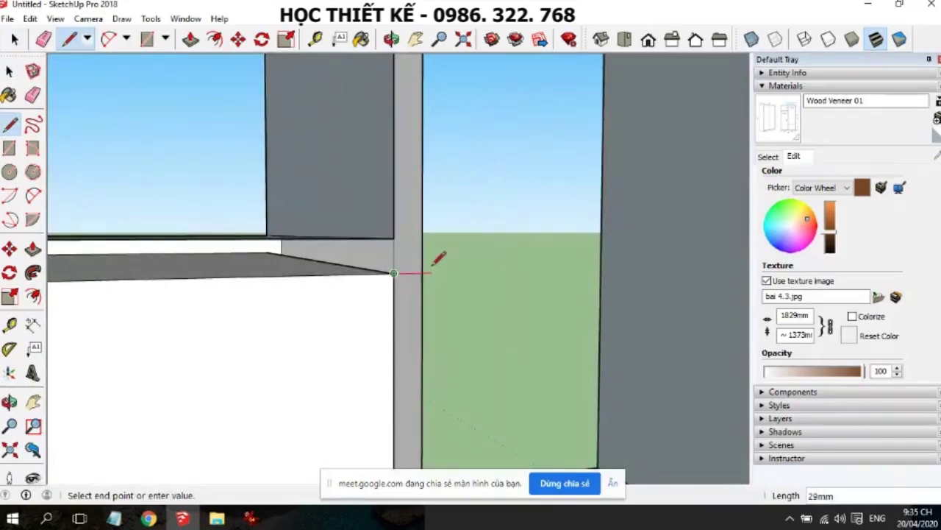
scroll(434, 263, "down", 3)
key("space")
scroll(176, 258, "down", 2)
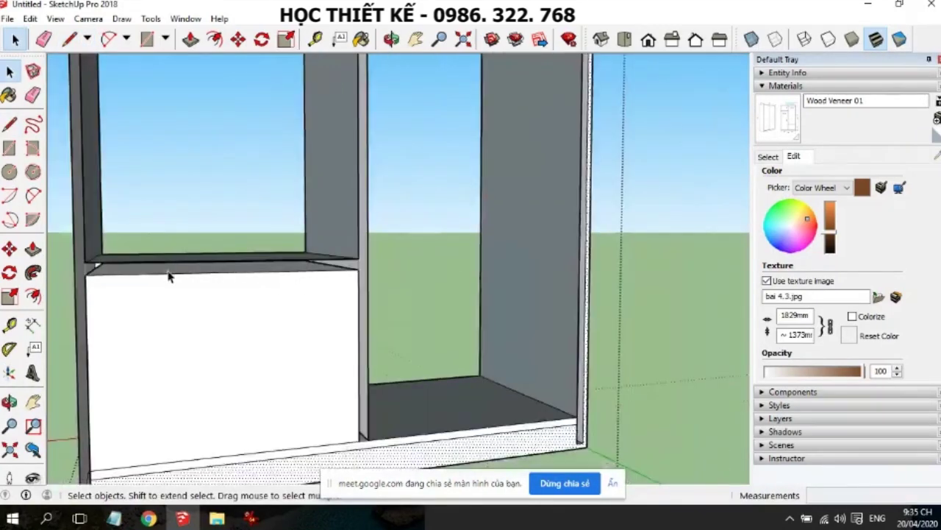
scroll(99, 254, "up", 3)
Draw a vertical edge from the shelf's left corner down to the lower corner
key("l")
left_click(98, 239)
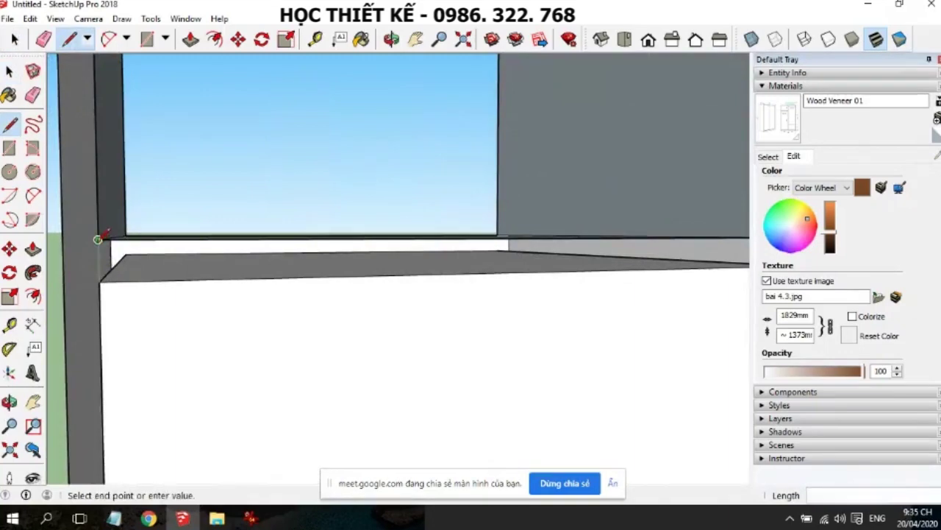
left_click(98, 282)
scroll(294, 311, "down", 3)
scroll(305, 321, "down", 2)
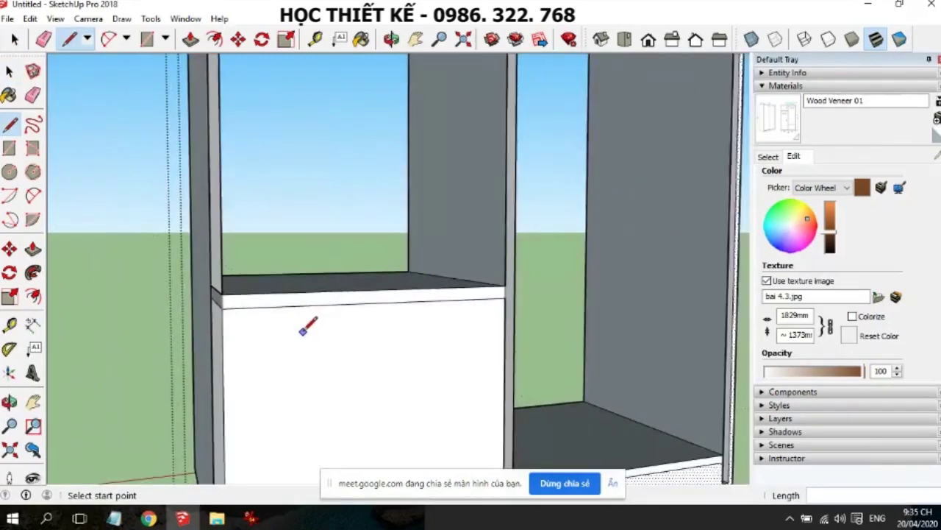
scroll(303, 329, "down", 2)
scroll(306, 329, "down", 2)
scroll(313, 323, "down", 1)
scroll(367, 122, "up", 2)
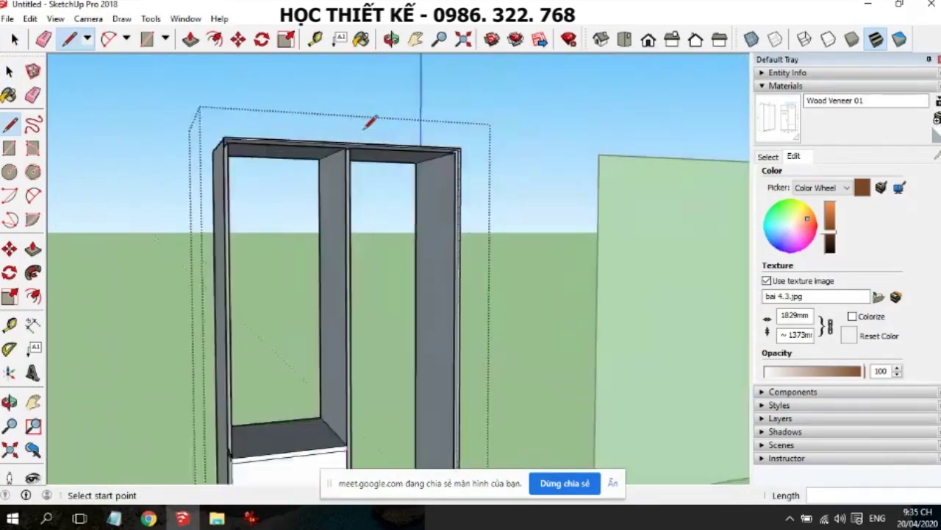
scroll(335, 165, "up", 2)
scroll(334, 163, "up", 1)
Add a short edge at the top frame corner to close its face
left_click(302, 197)
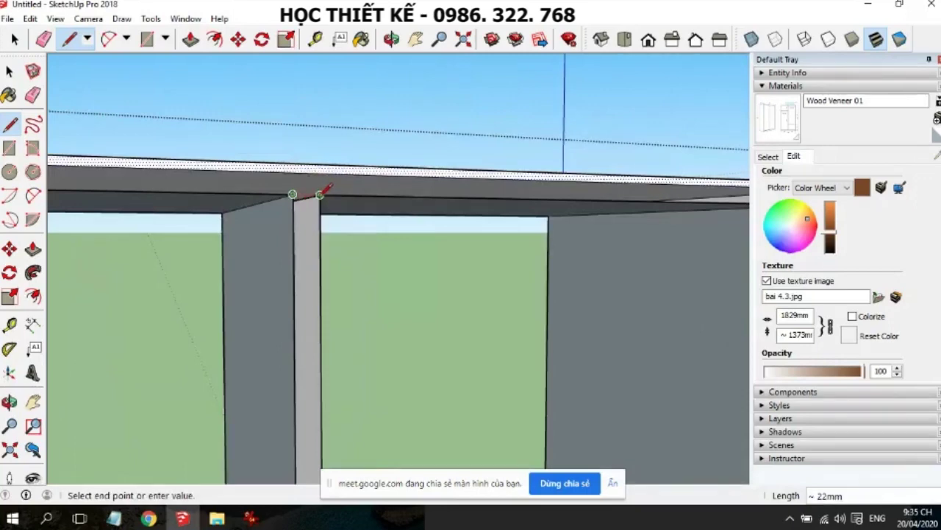
left_click(320, 194)
scroll(330, 194, "down", 1)
scroll(346, 195, "down", 3)
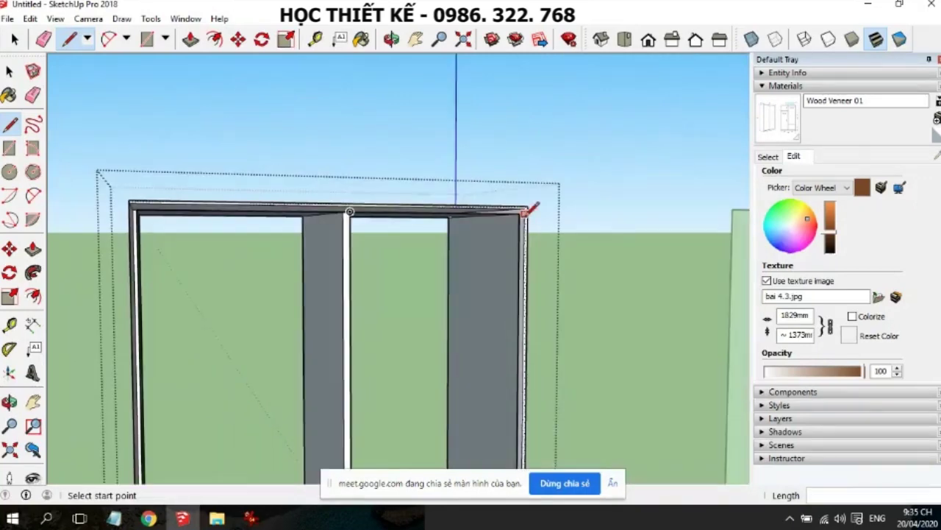
scroll(523, 212, "up", 3)
Close the top-right frame corner with a vertical edge, cancelling a second line
left_click(500, 208)
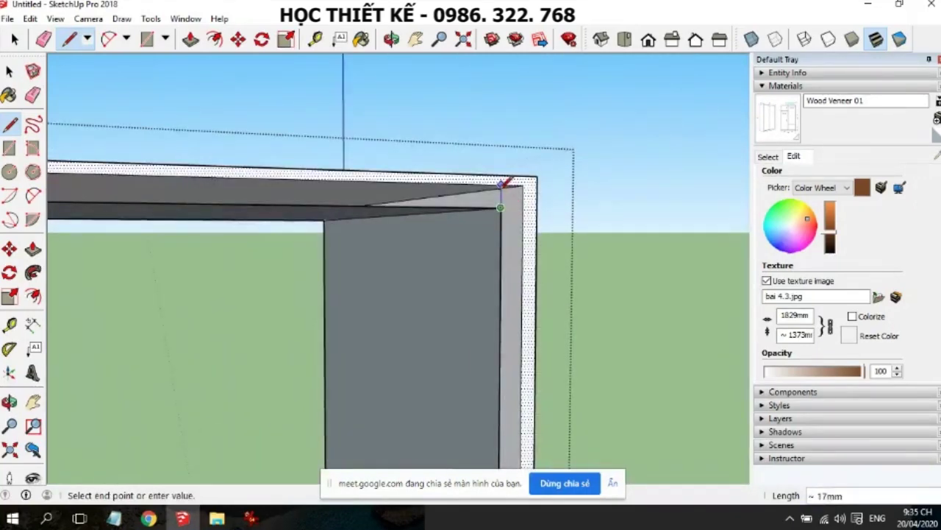
left_click(502, 184)
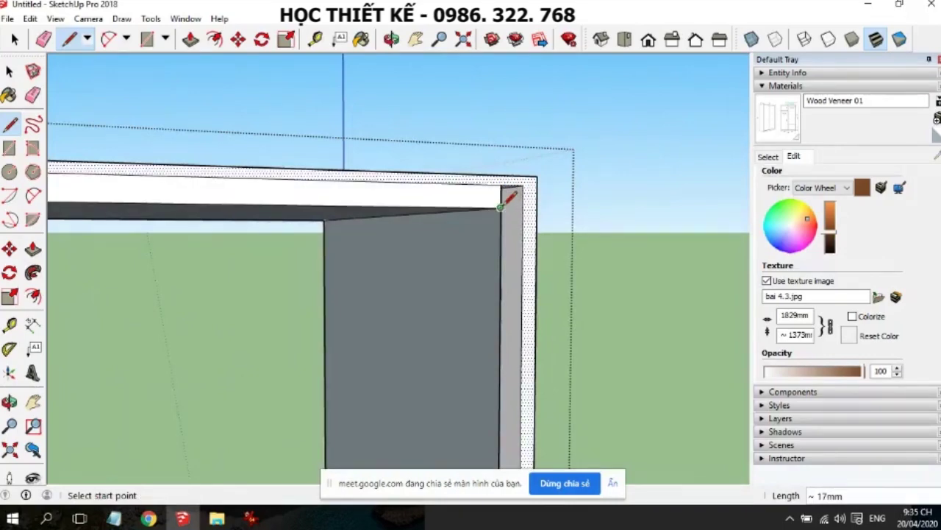
left_click(501, 207)
scroll(519, 199, "down", 1)
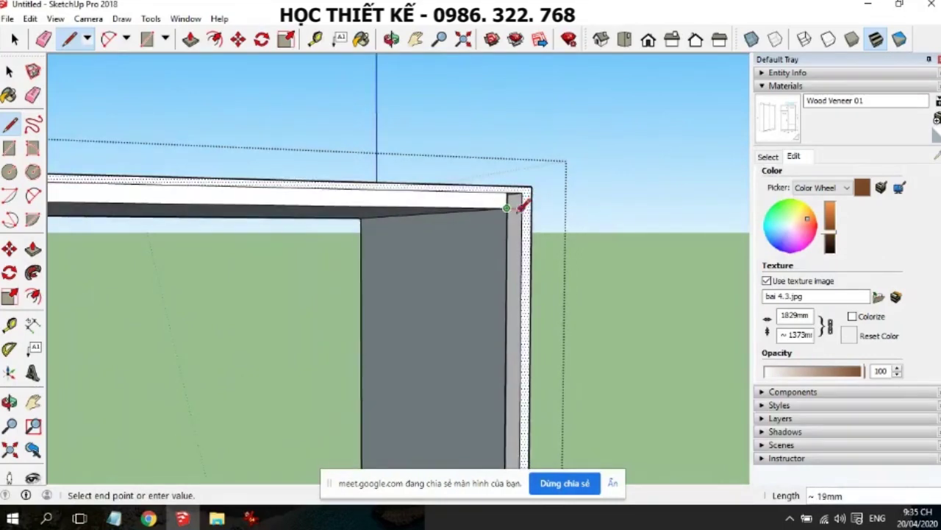
scroll(514, 220, "down", 2)
key("space")
scroll(507, 287, "down", 3)
scroll(493, 302, "down", 1)
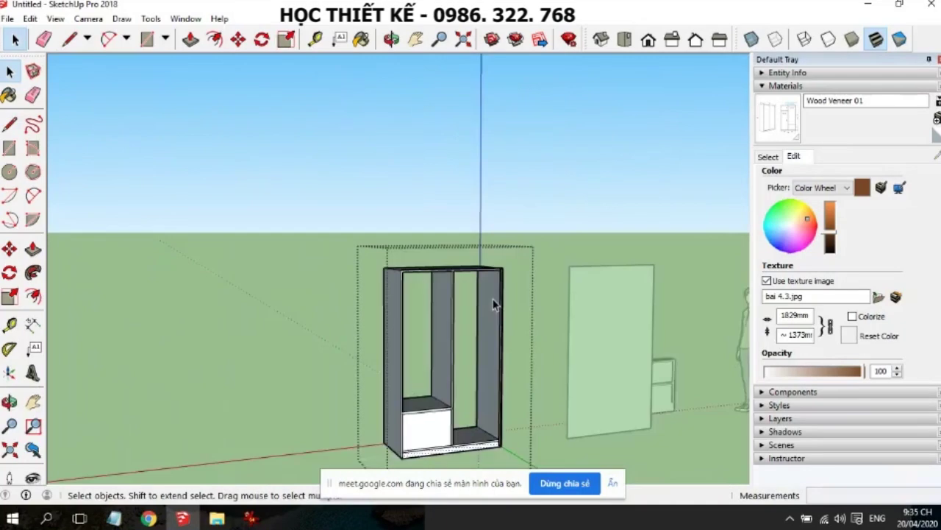
scroll(496, 331, "up", 1)
scroll(506, 420, "up", 3)
scroll(506, 420, "up", 2)
scroll(504, 416, "up", 2)
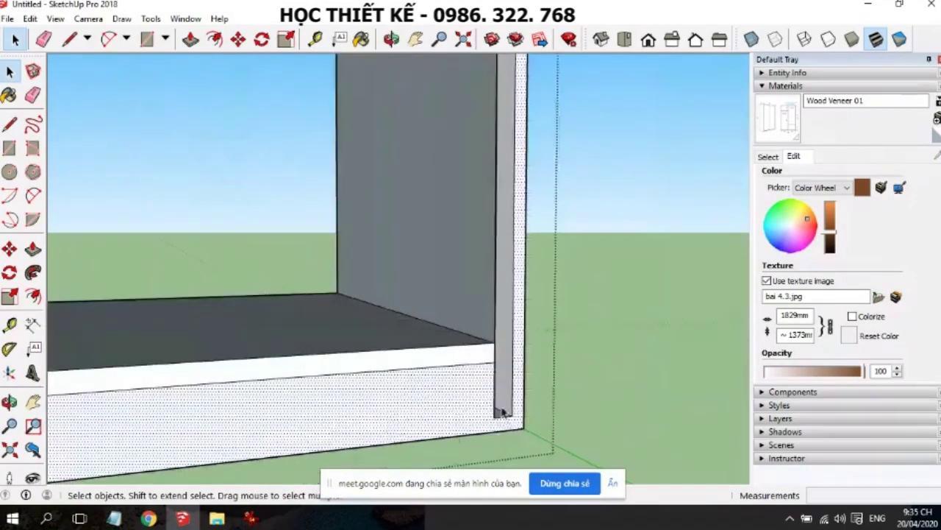
Split the cabinet's side face with two edges from the lower panel corner
mouse_move(510, 400)
middle_mouse_down()
mouse_move(571, 388)
mouse_move(452, 405)
mouse_move(460, 399)
mouse_move(416, 385)
middle_mouse_up()
scroll(416, 384, "up", 1)
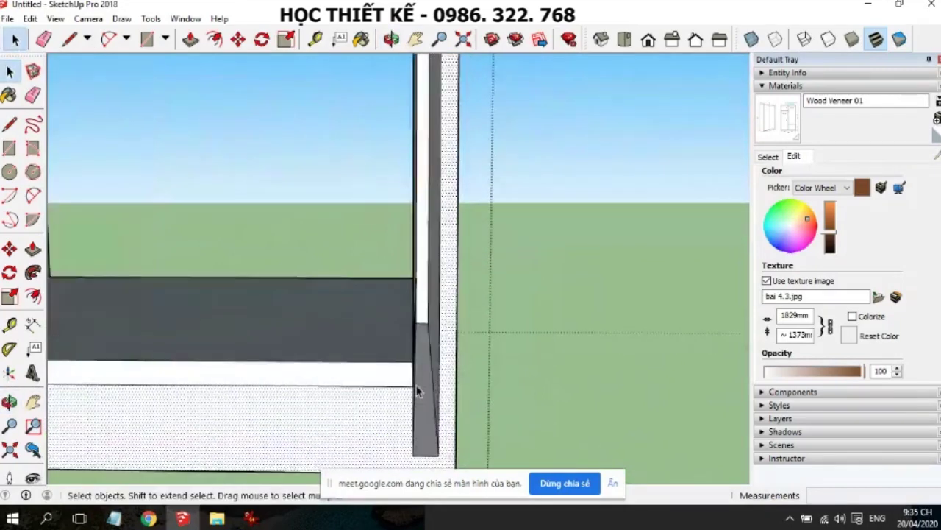
scroll(417, 384, "up", 1)
key("l")
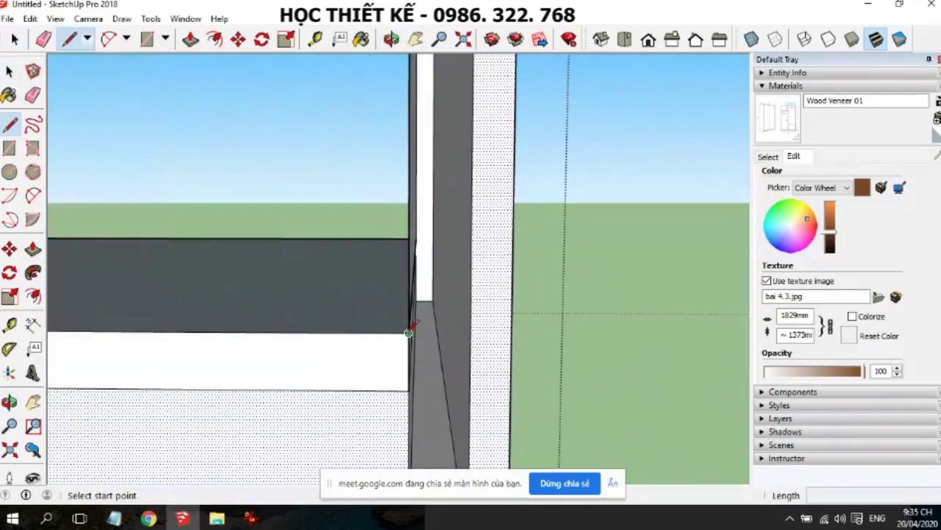
left_click(409, 332)
left_click(471, 333)
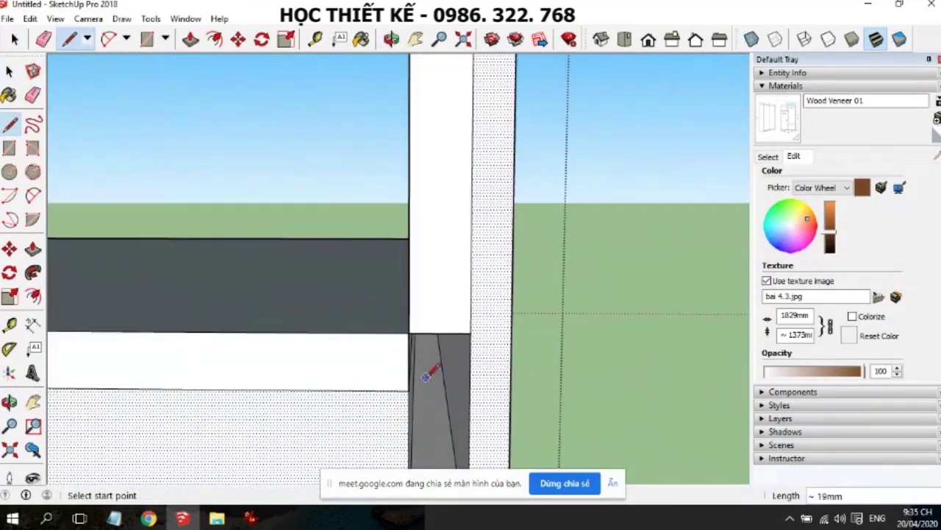
left_click(469, 390)
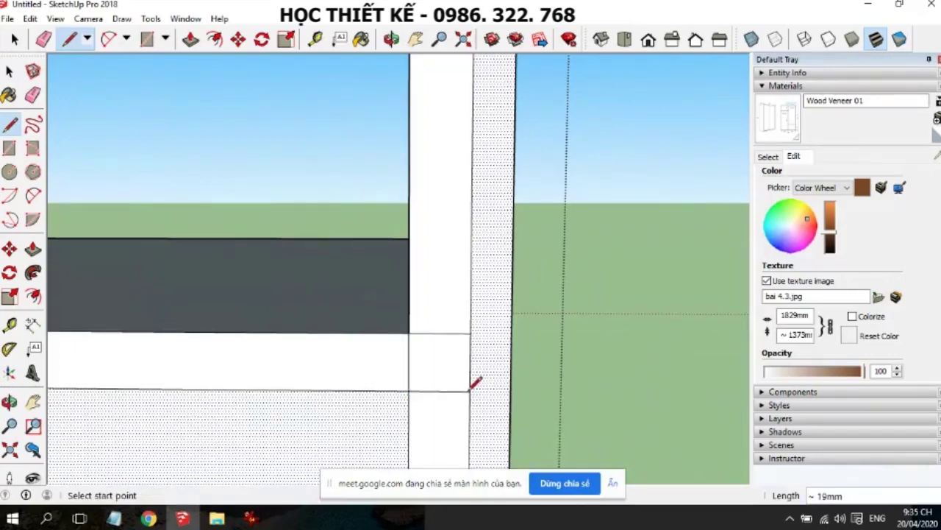
scroll(497, 281, "down", 2)
scroll(500, 277, "down", 5)
Orbit to a frontal view of the cabinet and exit the group
mouse_move(348, 292)
middle_mouse_down()
mouse_move(378, 311)
mouse_move(183, 245)
mouse_move(558, 288)
mouse_move(680, 169)
mouse_move(591, 258)
mouse_move(608, 267)
mouse_move(546, 273)
middle_mouse_up()
scroll(517, 302, "down", 5)
mouse_move(507, 314)
middle_mouse_down()
mouse_move(605, 275)
mouse_move(620, 225)
middle_mouse_up()
key("space")
left_click(672, 234)
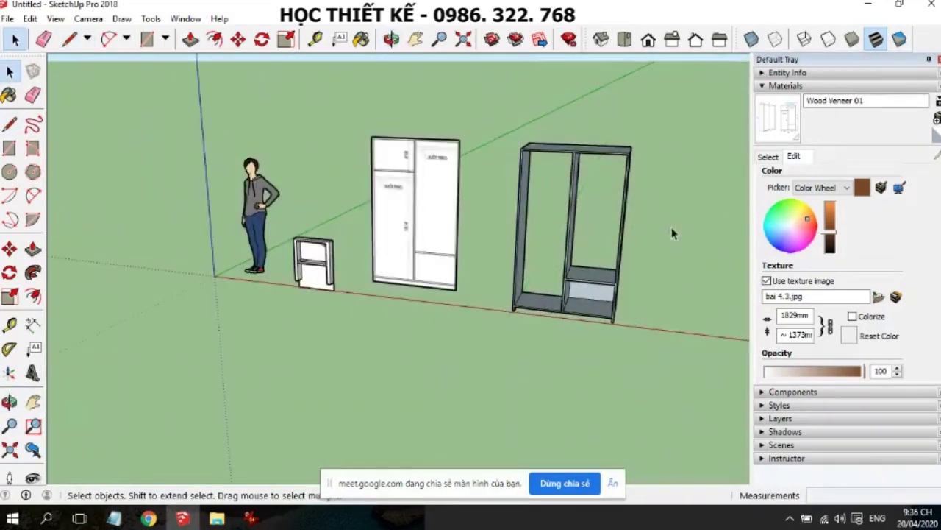
Bring up the Meet call in Chrome, check the participants list, then return to Google Images
left_click(149, 519)
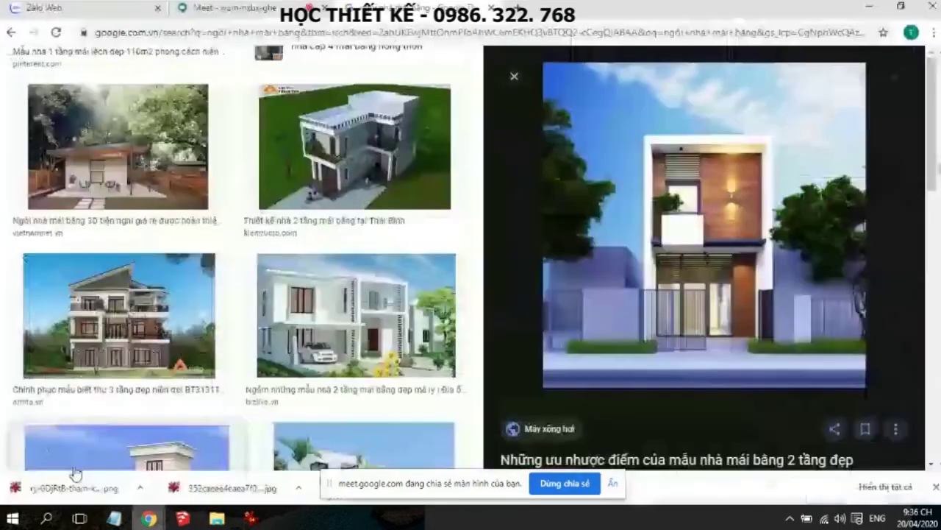
left_click(224, 456)
mouse_move(471, 243)
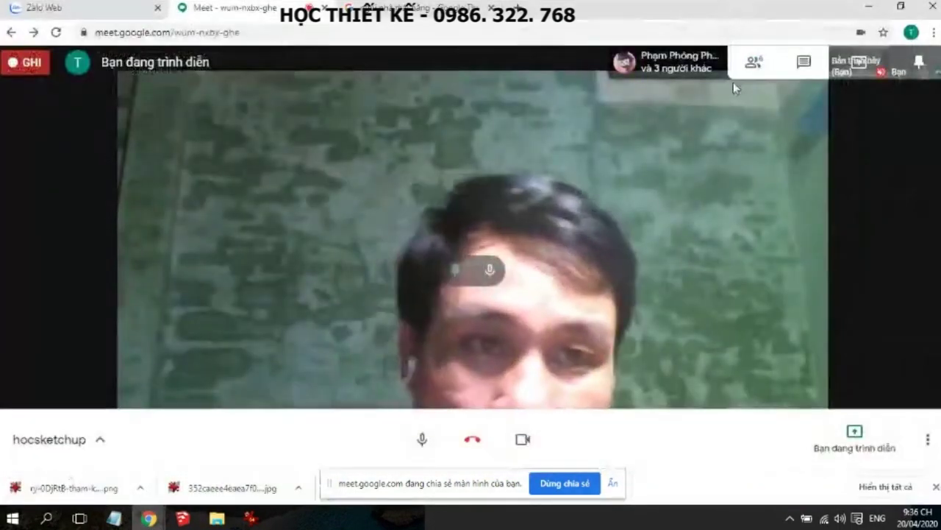
left_click(754, 63)
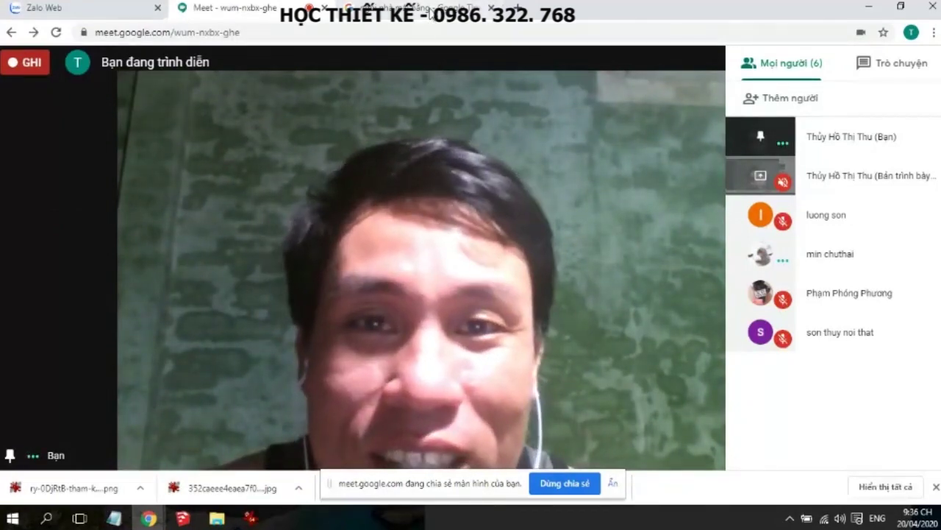
left_click(412, 7)
scroll(430, 255, "down", 2)
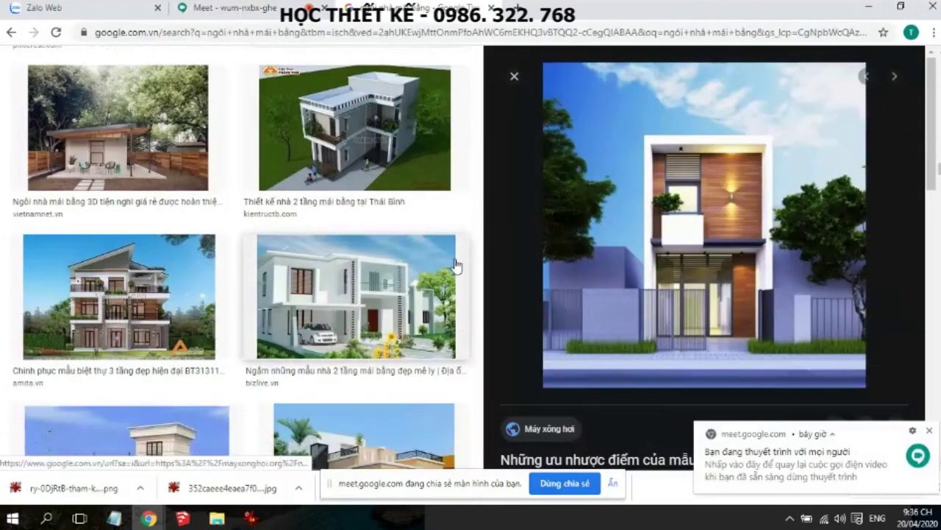
Scroll the results and open the '30 Mẫu Nhà Cấp 4 Mái Bằng 2020 Phải Xem' house preview
scroll(456, 264, "down", 3)
scroll(456, 265, "down", 1)
scroll(456, 264, "down", 1)
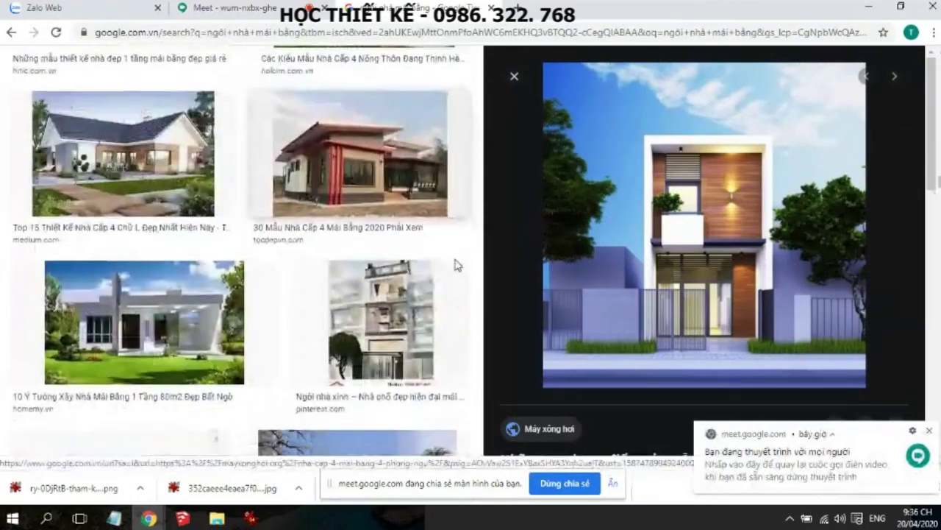
scroll(456, 265, "down", 2)
scroll(456, 264, "down", 3)
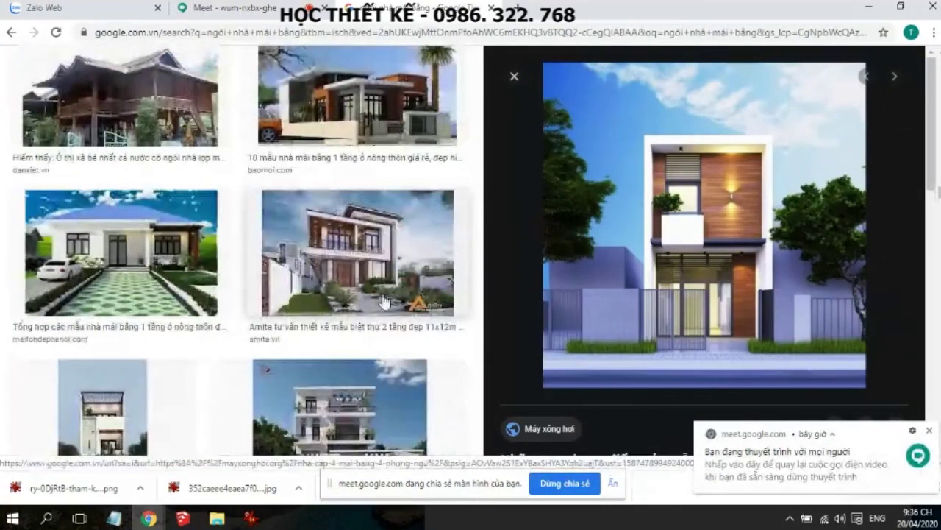
scroll(384, 303, "down", 3)
scroll(399, 286, "down", 3)
scroll(399, 286, "down", 2)
scroll(400, 286, "down", 1)
scroll(401, 286, "down", 3)
scroll(403, 286, "down", 2)
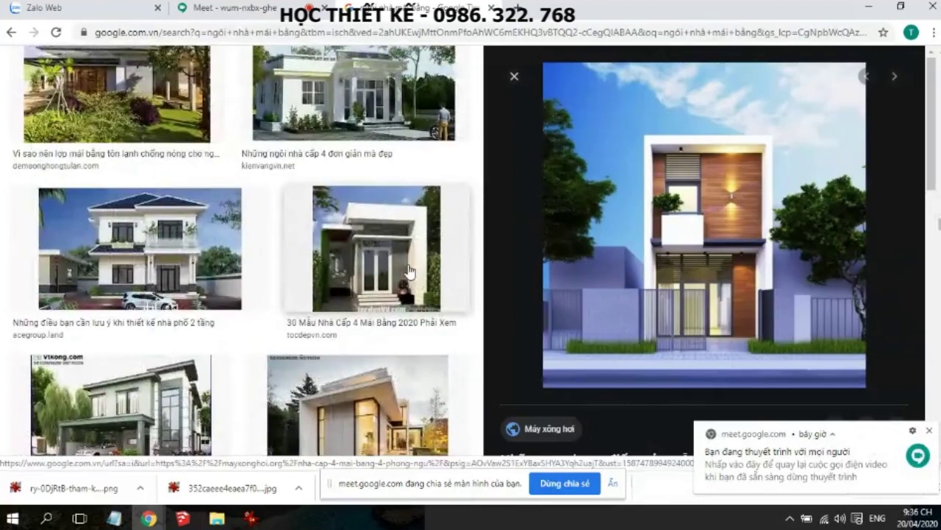
left_click(410, 271)
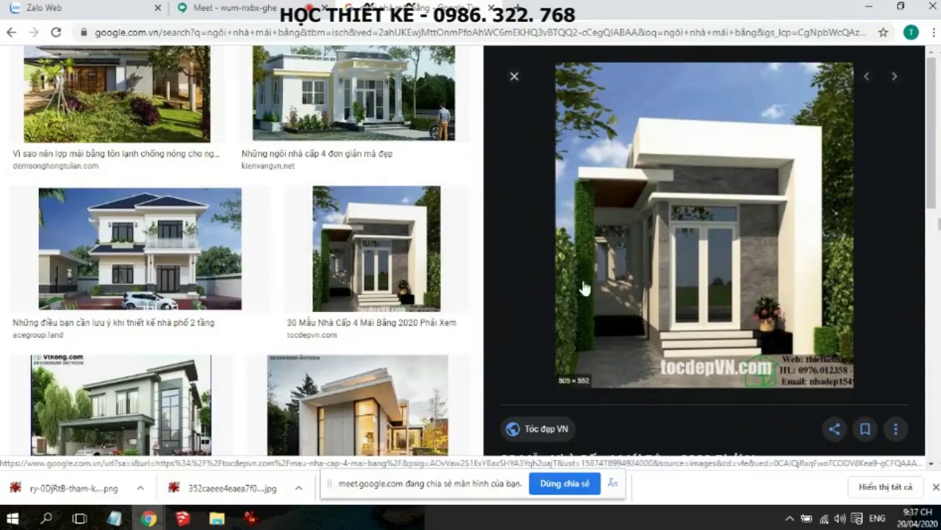
Scroll the preview, switch briefly to SketchUp, and come back to Chrome
scroll(404, 303, "down", 2)
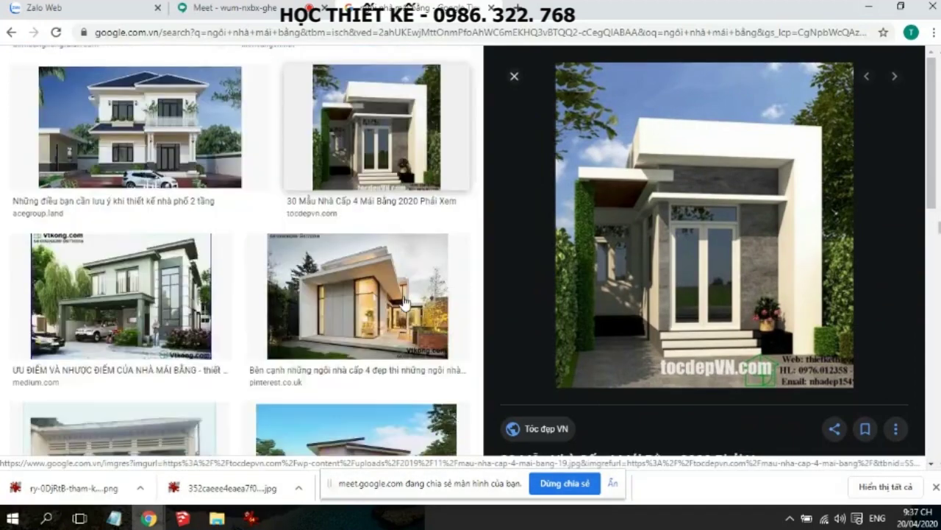
scroll(404, 302, "down", 4)
scroll(404, 303, "down", 3)
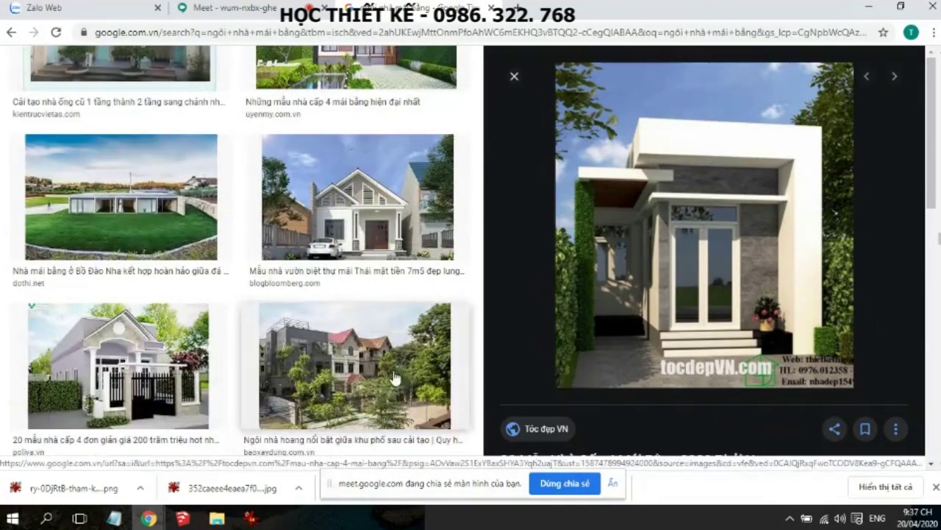
left_click(184, 518)
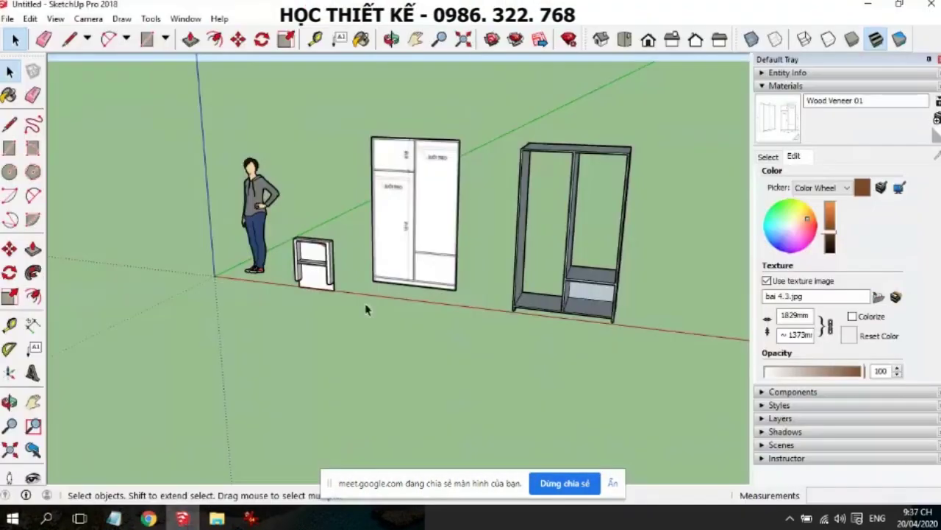
mouse_move(149, 519)
left_click(121, 478)
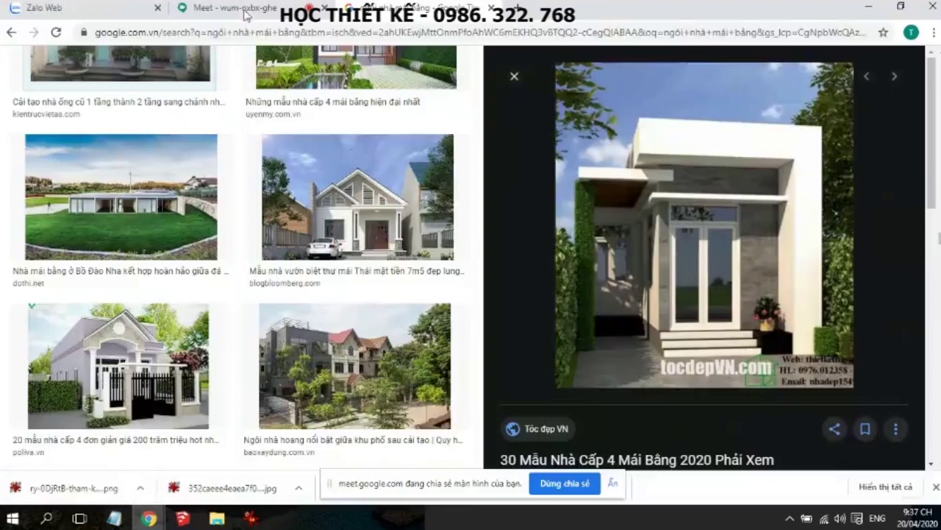
Return to the Meet call and bring up the 'Dừng trình diễn' stop-presenting option
left_click(246, 13)
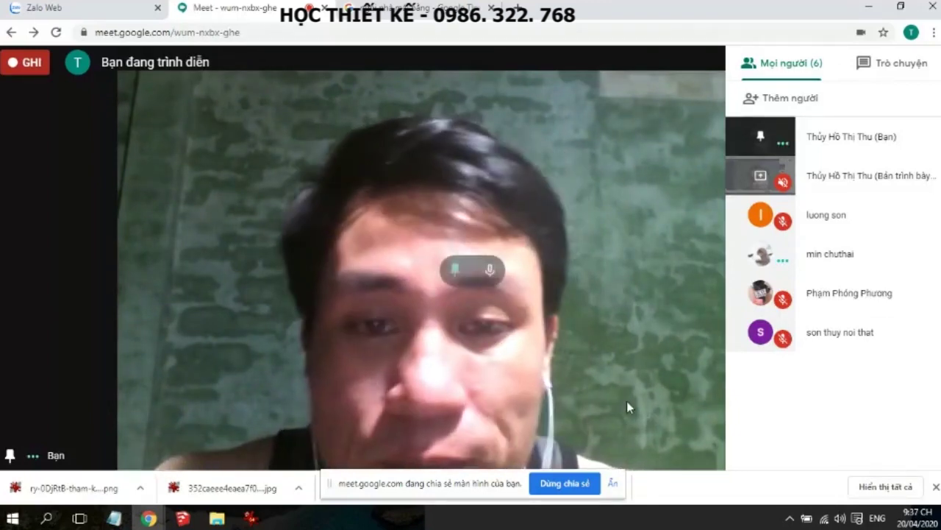
mouse_move(471, 243)
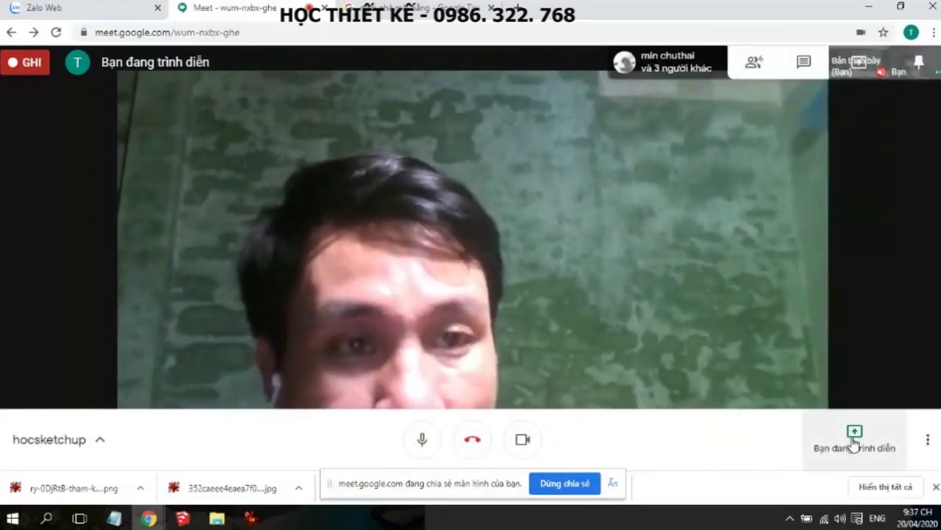
left_click(851, 444)
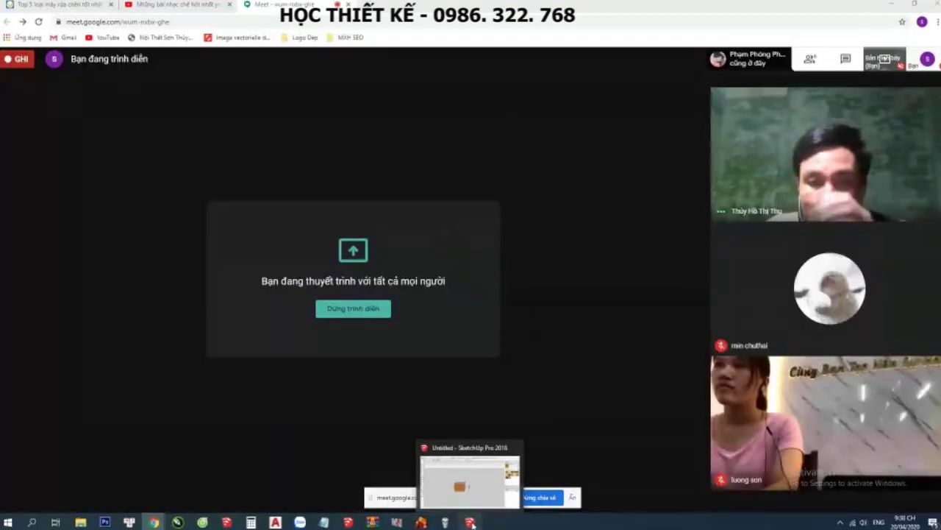
left_click(471, 523)
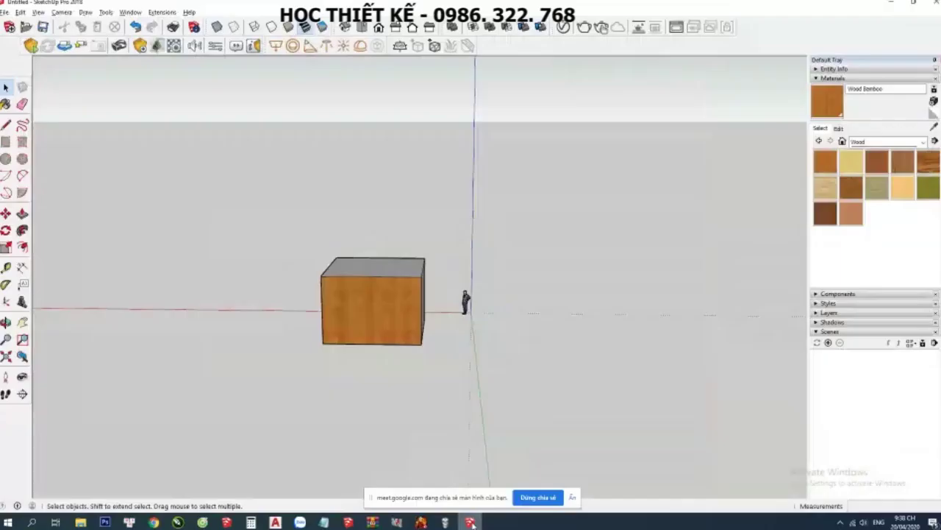
mouse_move(410, 351)
middle_mouse_down()
mouse_move(299, 332)
mouse_move(540, 427)
mouse_move(227, 317)
middle_mouse_up()
scroll(433, 317, "up", 3)
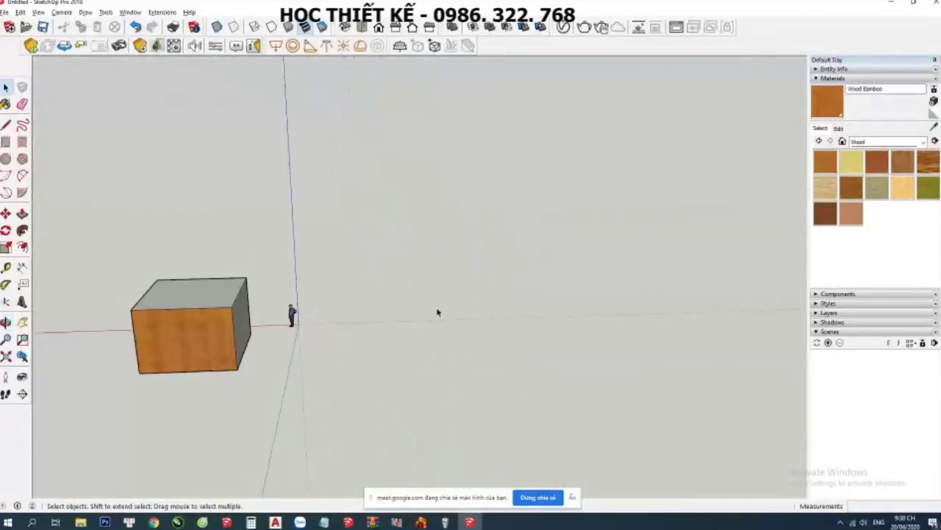
scroll(435, 312, "down", 2)
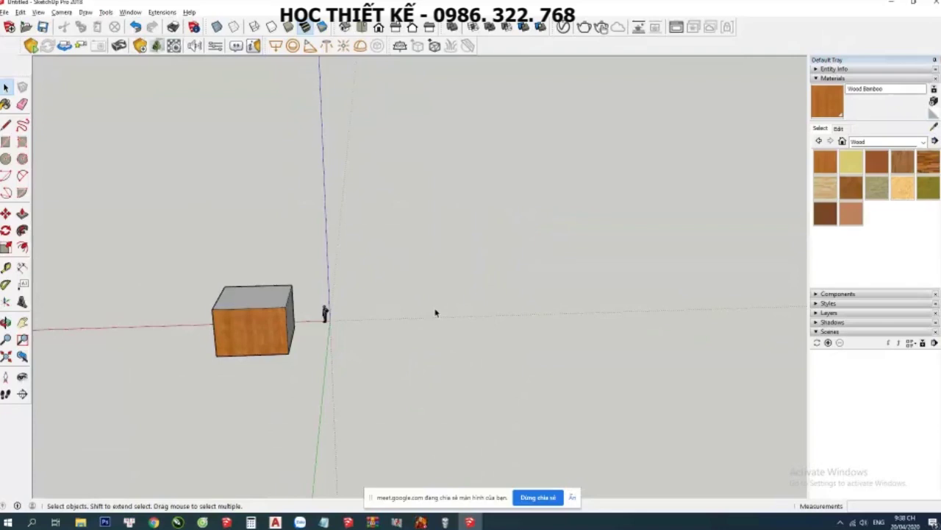
scroll(415, 333, "up", 2)
scroll(415, 332, "up", 2)
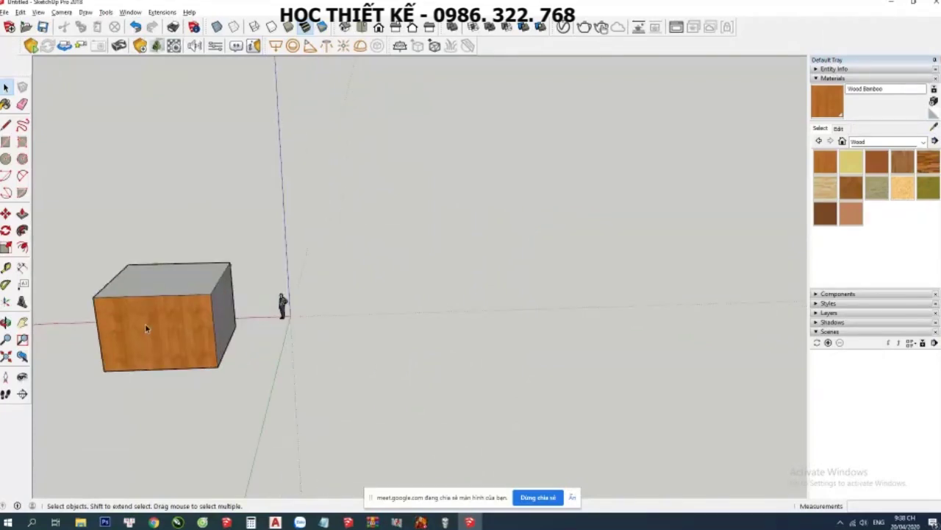
scroll(154, 327, "down", 2)
scroll(349, 329, "down", 2)
scroll(450, 351, "down", 1)
scroll(142, 343, "up", 2)
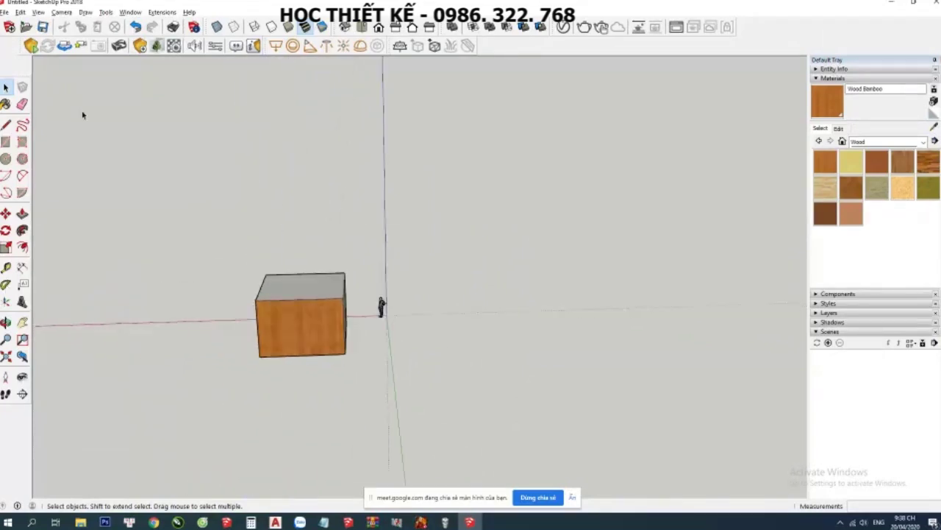
left_click(4, 12)
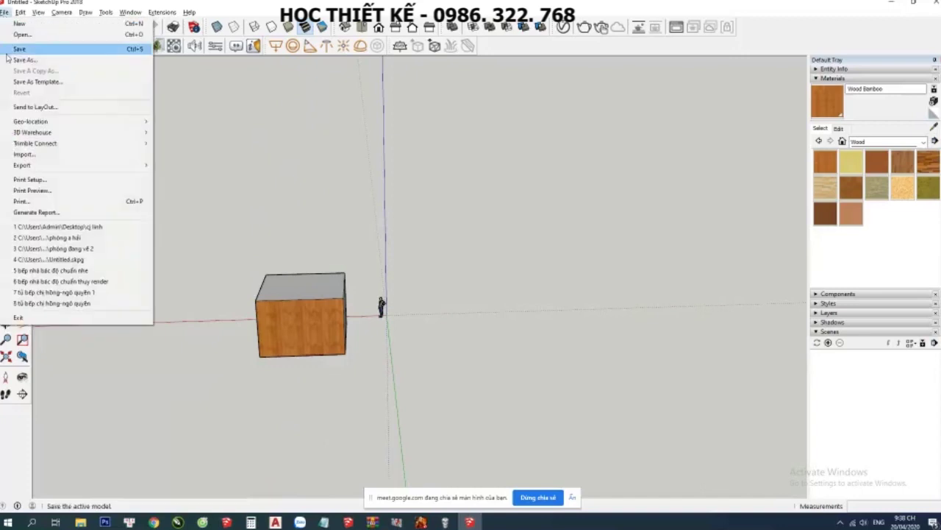
left_click(22, 155)
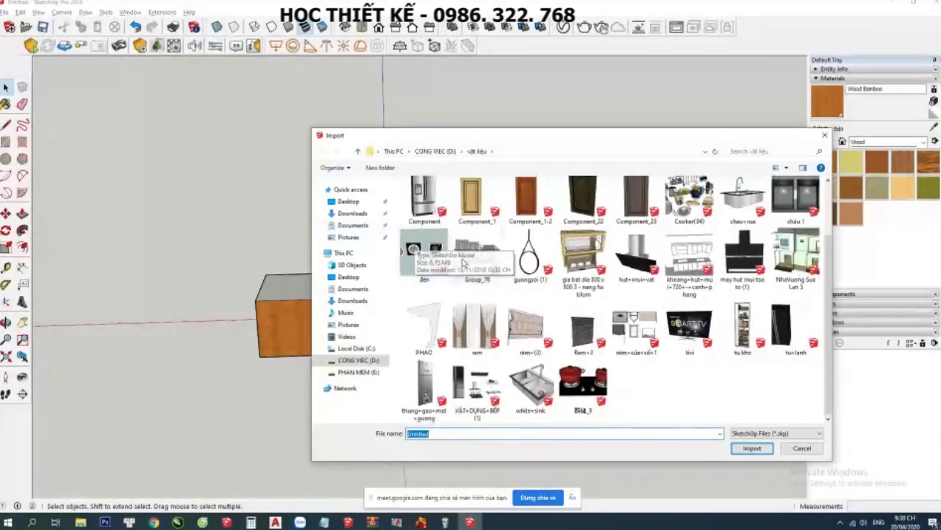
scroll(419, 278, "up", 1)
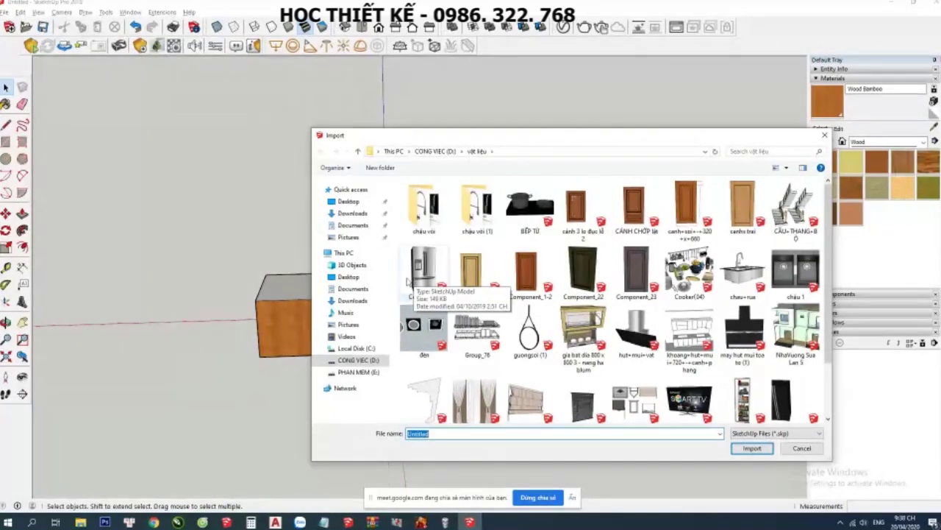
left_click(353, 326)
double_click(425, 221)
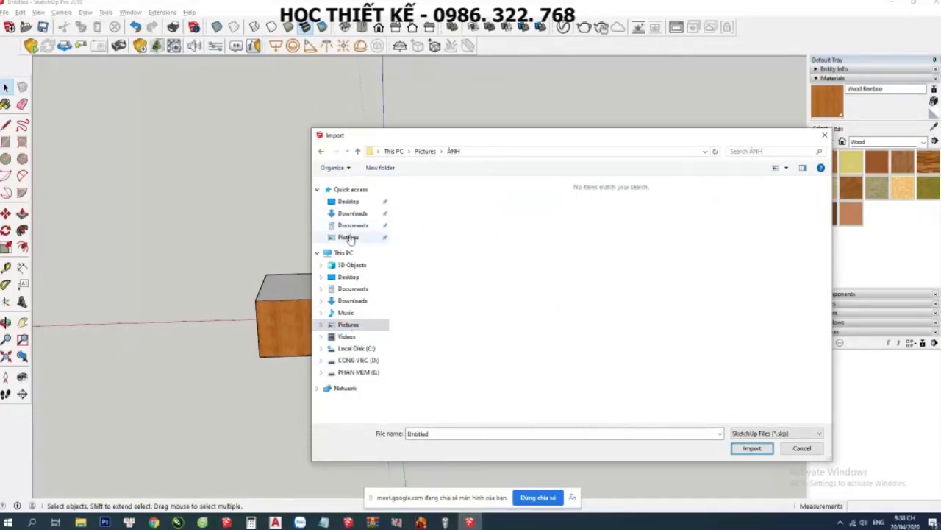
left_click(349, 237)
double_click(432, 208)
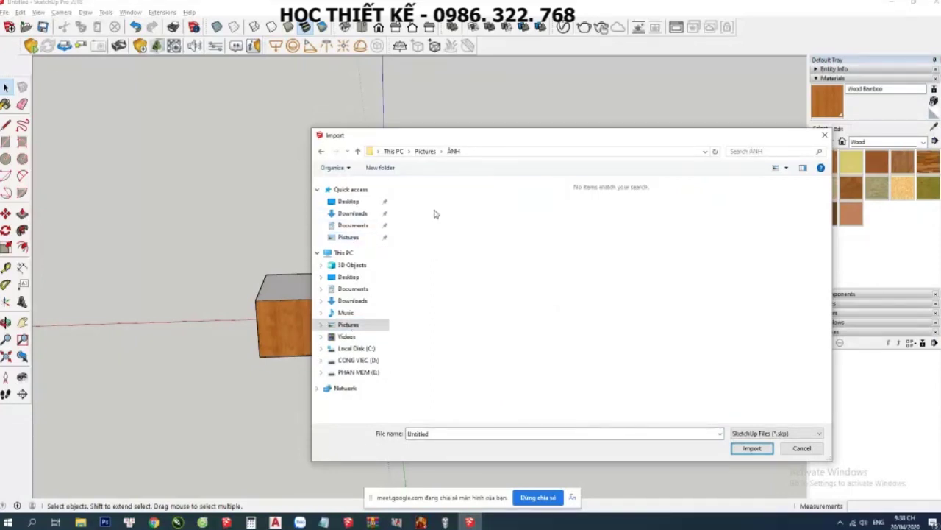
left_click(349, 200)
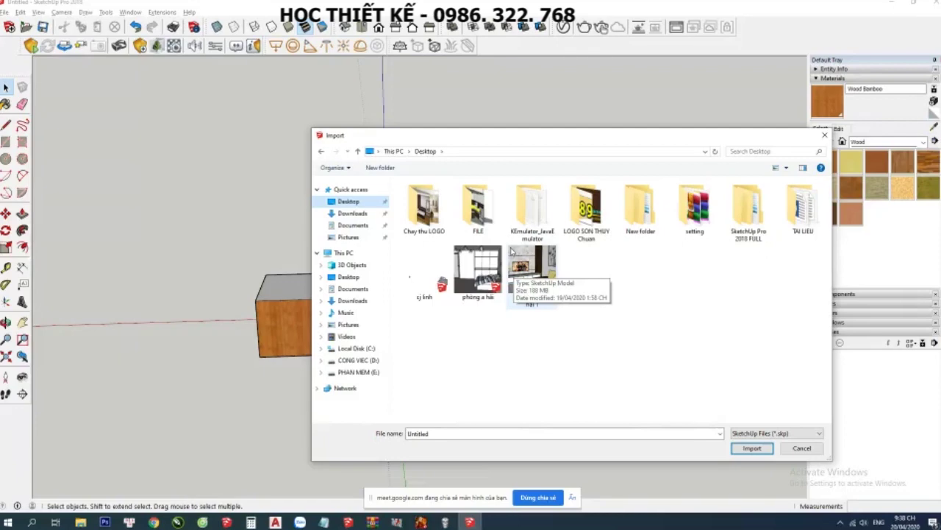
left_click(825, 135)
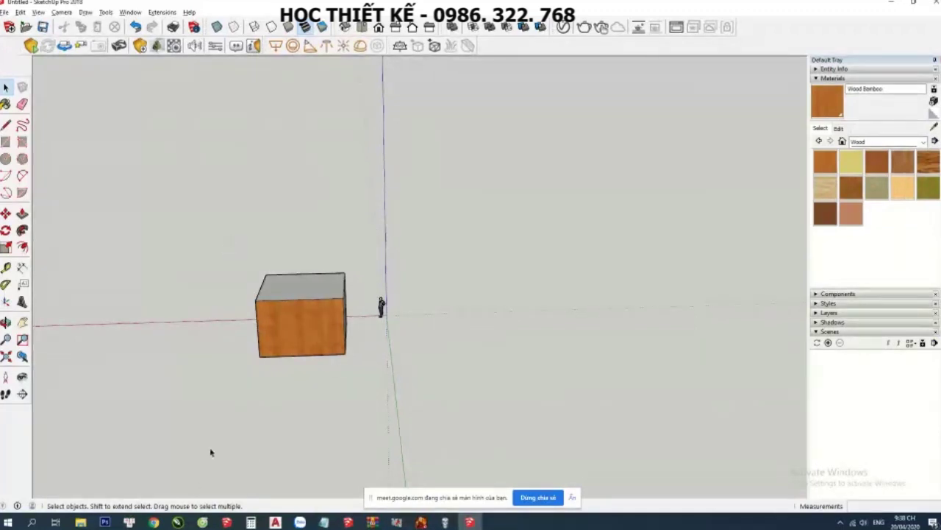
mouse_move(153, 523)
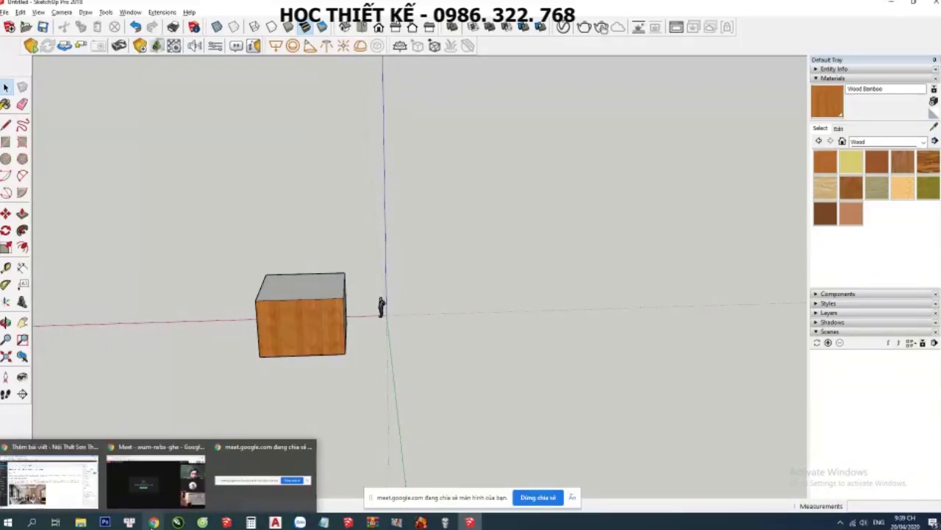
left_click(153, 522)
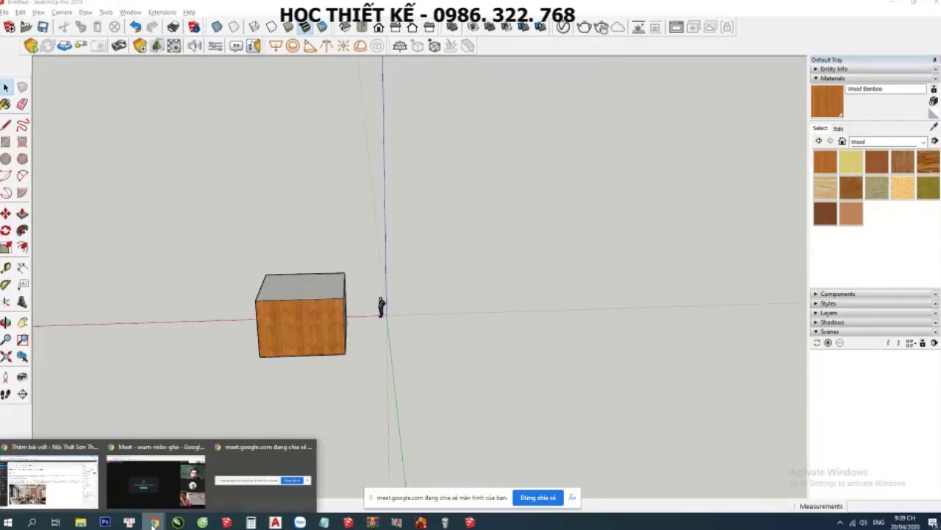
Paint the box's white face with the Wood Floor Dark material
scroll(258, 318, "down", 1)
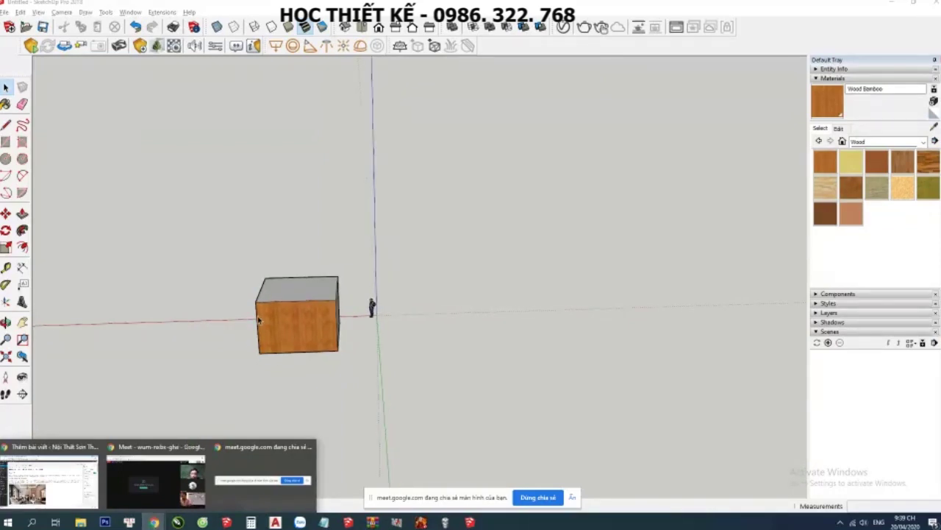
scroll(311, 353, "up", 2)
scroll(301, 344, "up", 1)
middle_click_drag(308, 345, 319, 317)
scroll(254, 326, "up", 1)
scroll(257, 325, "up", 1)
scroll(258, 326, "down", 2)
mouse_move(257, 326)
middle_mouse_down()
mouse_move(391, 326)
mouse_move(149, 326)
mouse_move(437, 277)
mouse_move(374, 299)
middle_mouse_up()
left_click(374, 299)
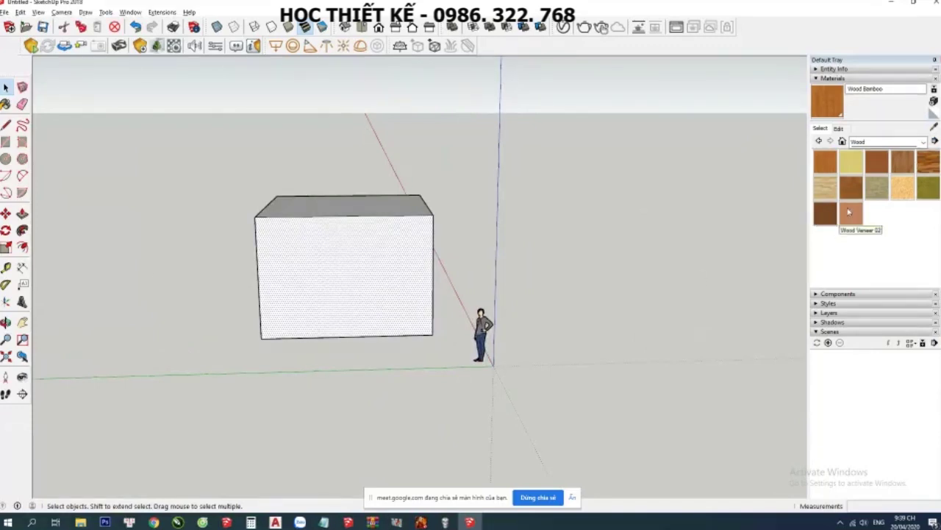
left_click(933, 168)
left_click(392, 269)
Orbit around the wood box and open the Wood Floor Dark material for editing
scroll(371, 271, "up", 2)
scroll(353, 273, "up", 2)
scroll(353, 273, "down", 2)
scroll(359, 263, "up", 3)
middle_click_drag(384, 189, 390, 275)
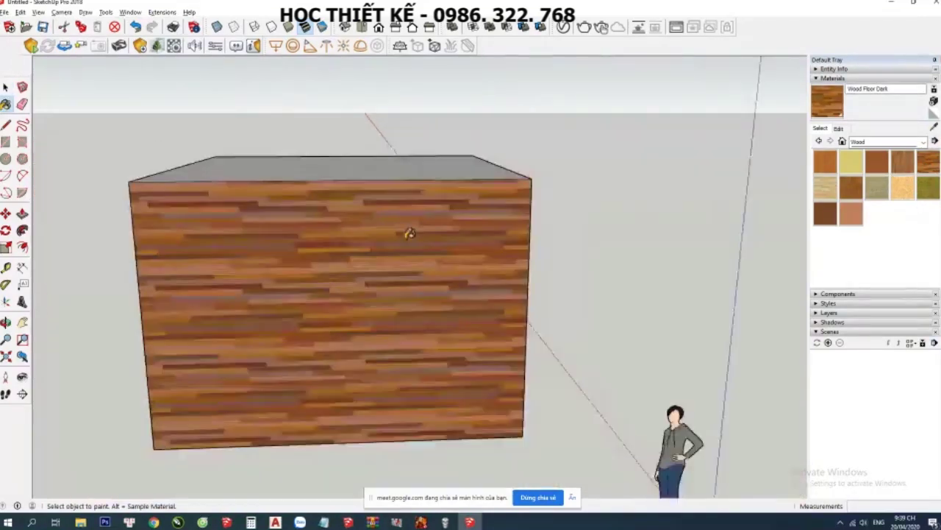
scroll(395, 273, "down", 2)
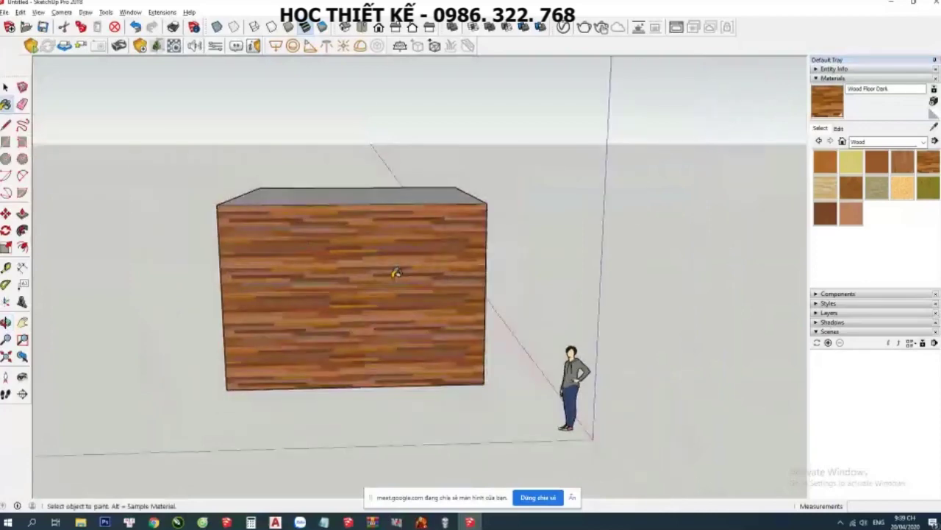
scroll(396, 272, "up", 1)
scroll(395, 272, "up", 1)
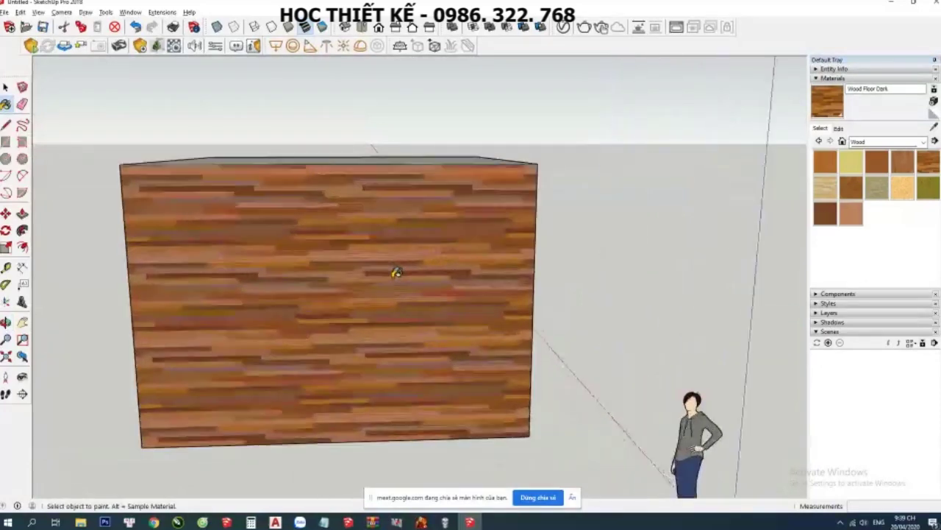
scroll(396, 272, "down", 1)
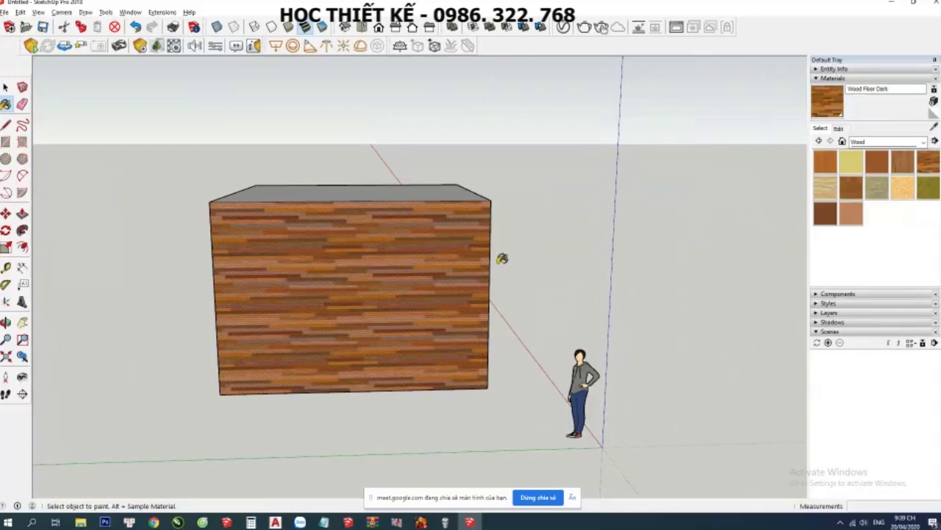
left_click(838, 129)
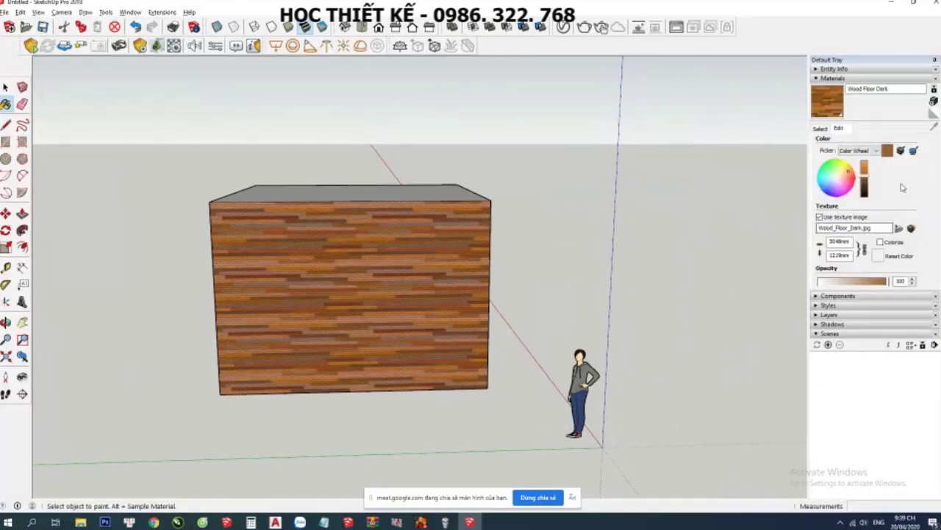
Load the 04_3 image as the material's texture
left_click(898, 228)
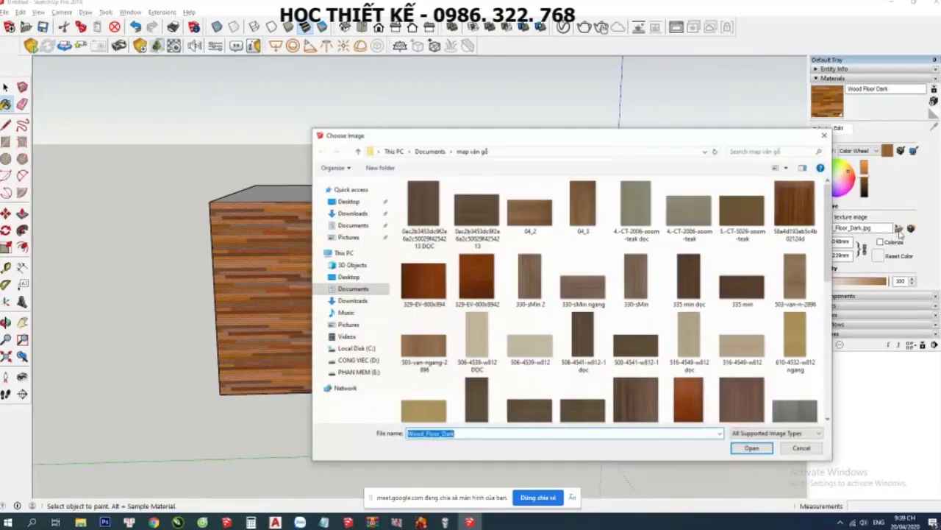
left_click(583, 216)
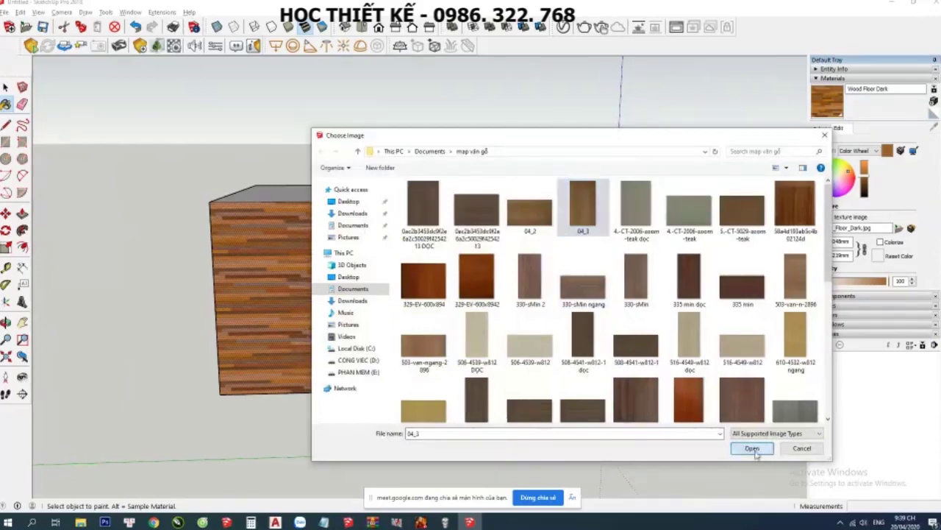
left_click(751, 448)
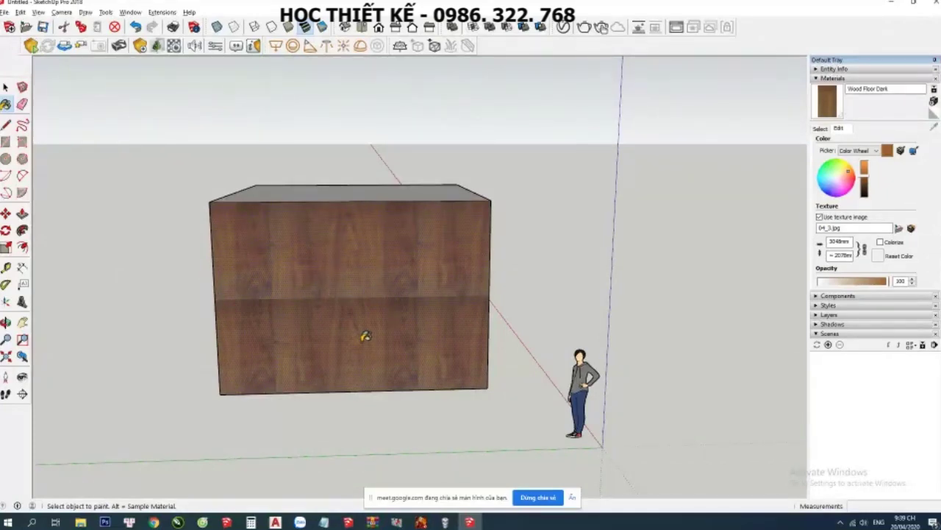
Inspect the 04_3-textured box from several angles and reopen the texture image browser
scroll(371, 331, "up", 1)
scroll(391, 326, "up", 1)
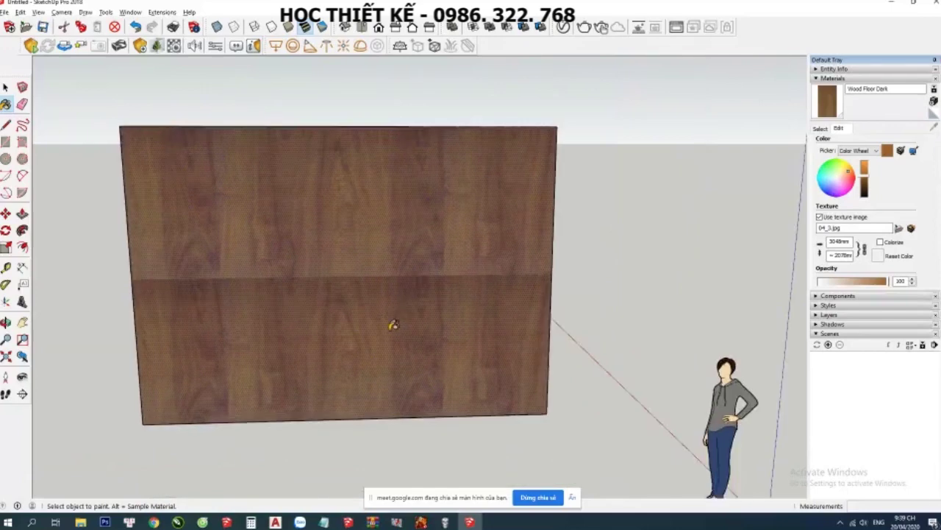
scroll(400, 325, "down", 2)
scroll(418, 328, "up", 1)
scroll(418, 329, "up", 1)
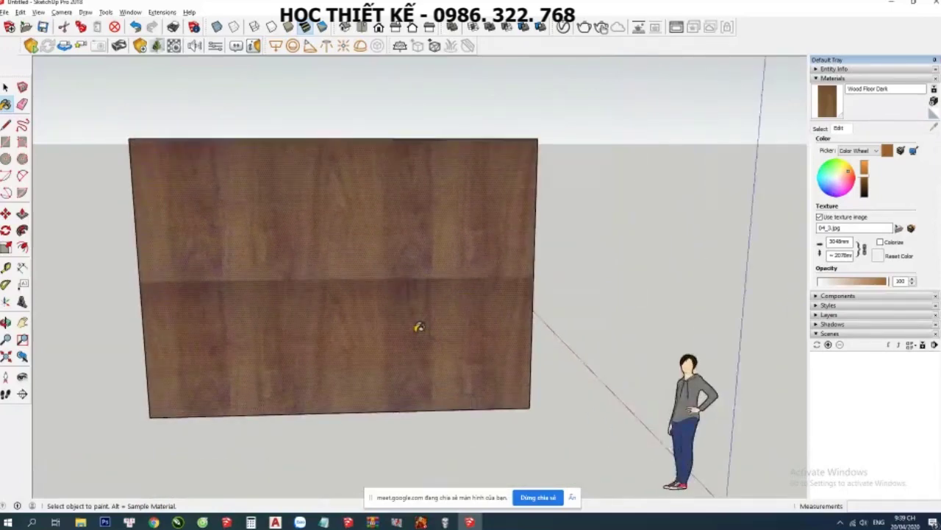
scroll(420, 329, "down", 1)
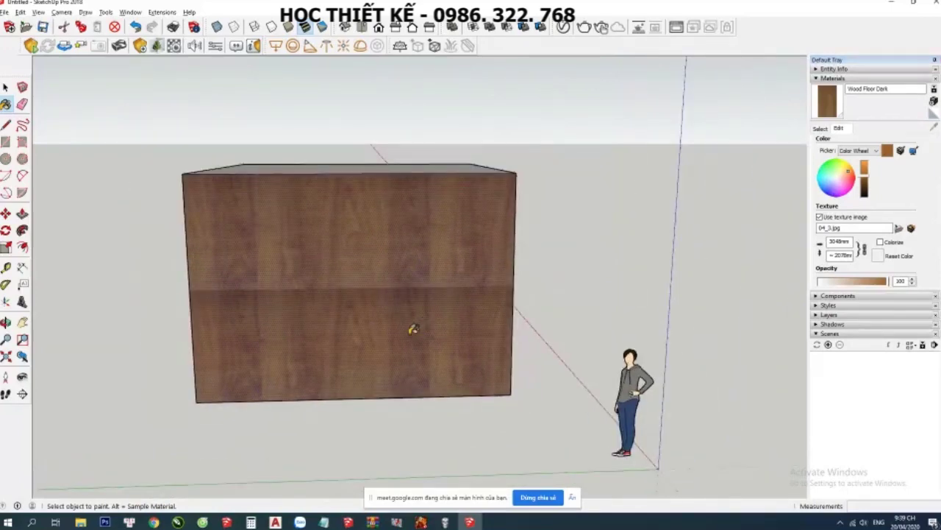
right_click(411, 336)
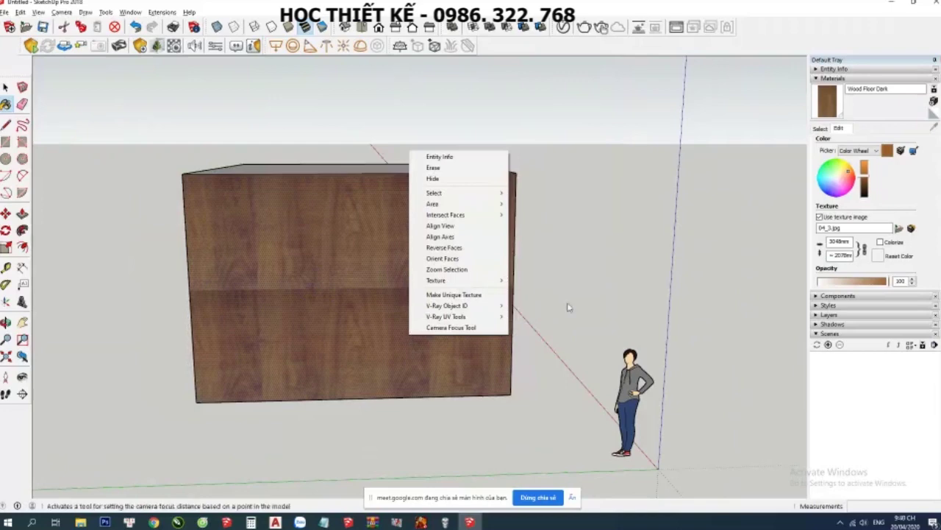
left_click(543, 313)
scroll(442, 338, "down", 1)
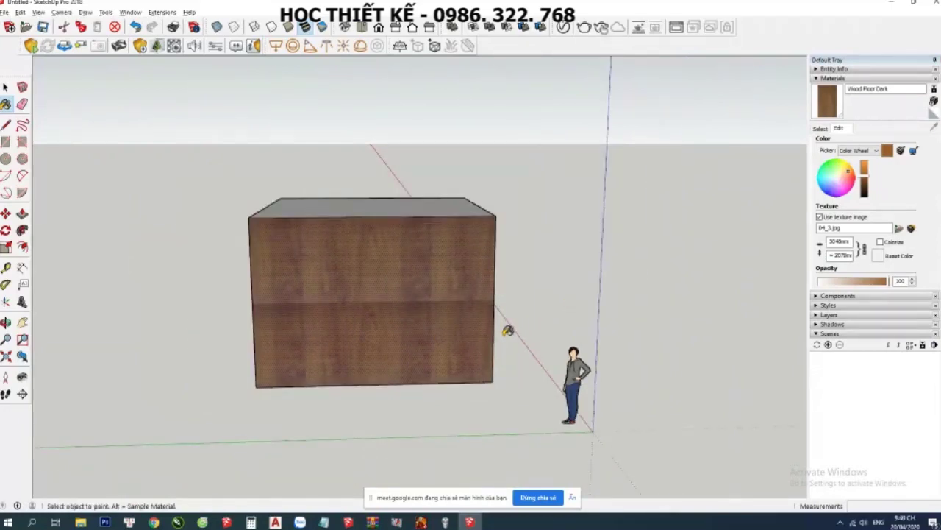
scroll(403, 313, "up", 1)
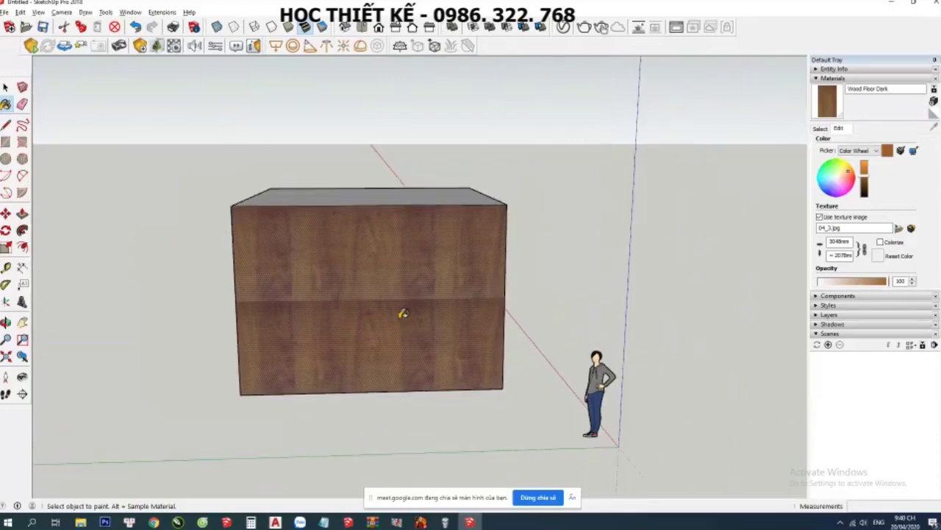
scroll(403, 314, "down", 1)
scroll(525, 301, "up", 2)
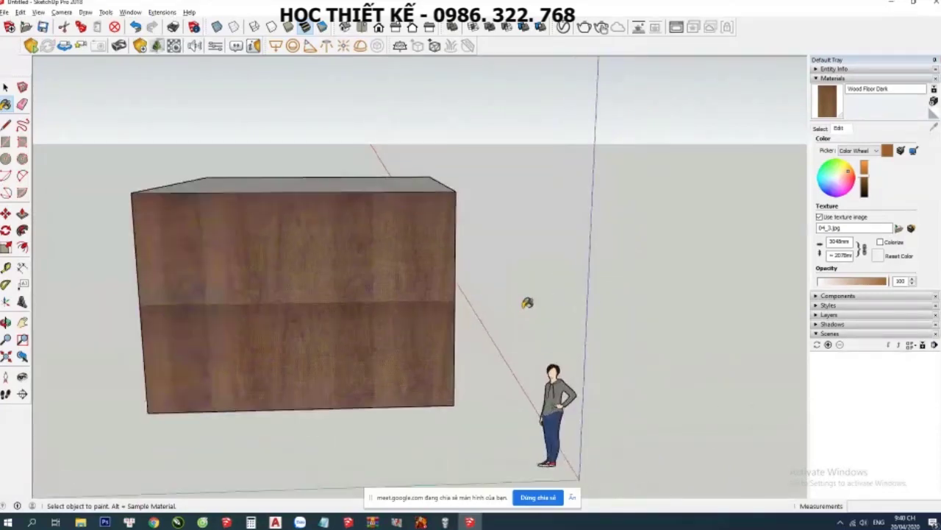
key("space")
scroll(492, 308, "down", 1)
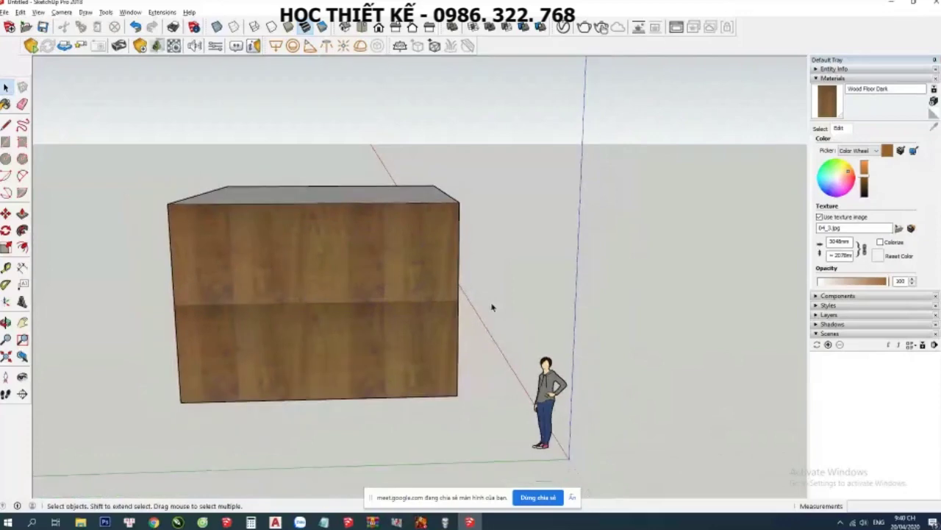
scroll(493, 307, "down", 1)
scroll(405, 330, "up", 2)
scroll(416, 316, "down", 1)
scroll(414, 314, "down", 1)
mouse_move(414, 314)
middle_mouse_down()
mouse_move(434, 311)
mouse_move(442, 327)
middle_mouse_up()
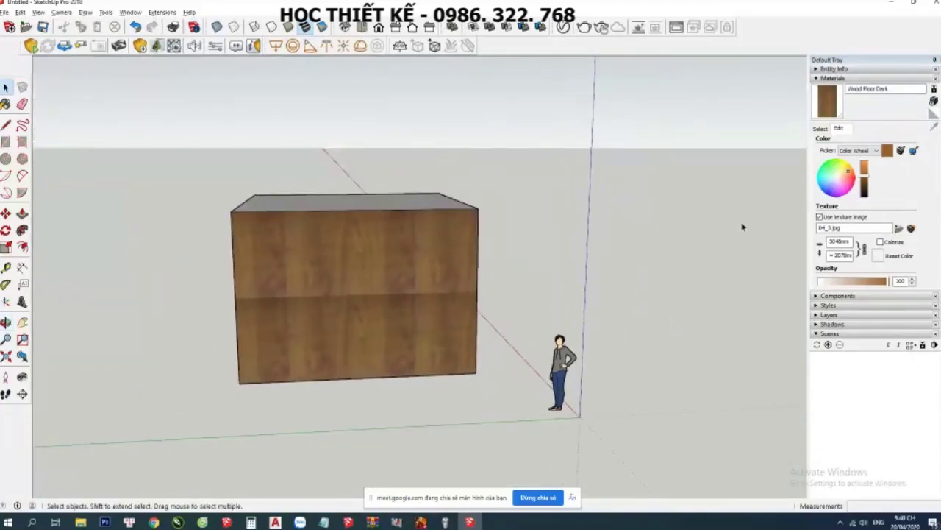
left_click(899, 228)
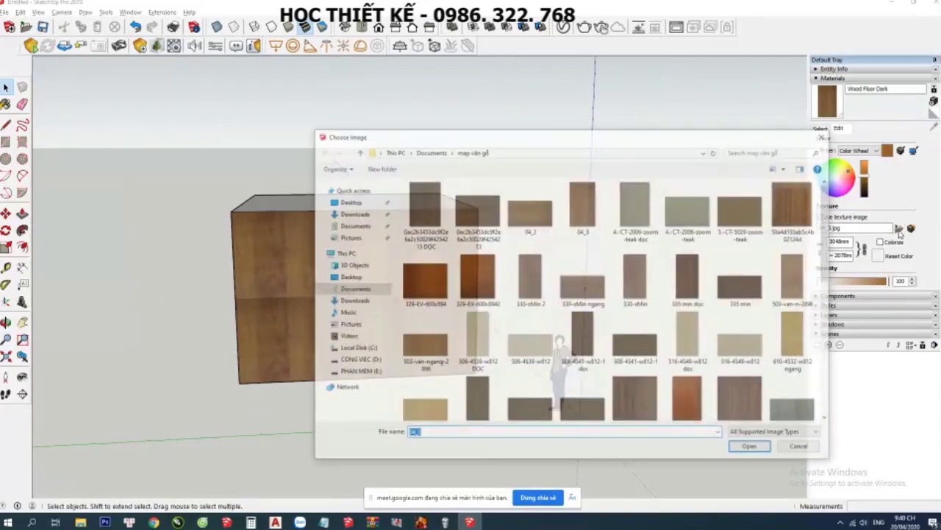
scroll(589, 268, "down", 5)
scroll(586, 269, "up", 2)
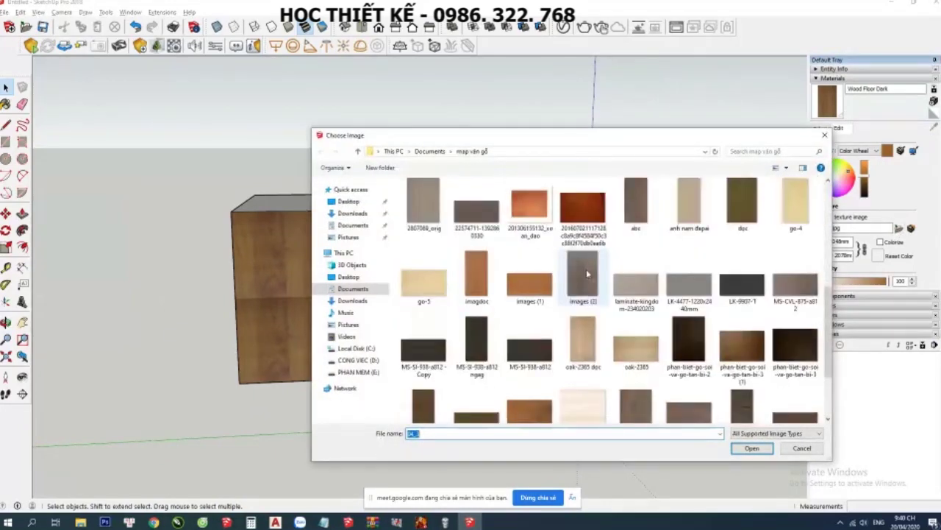
scroll(587, 268, "down", 2)
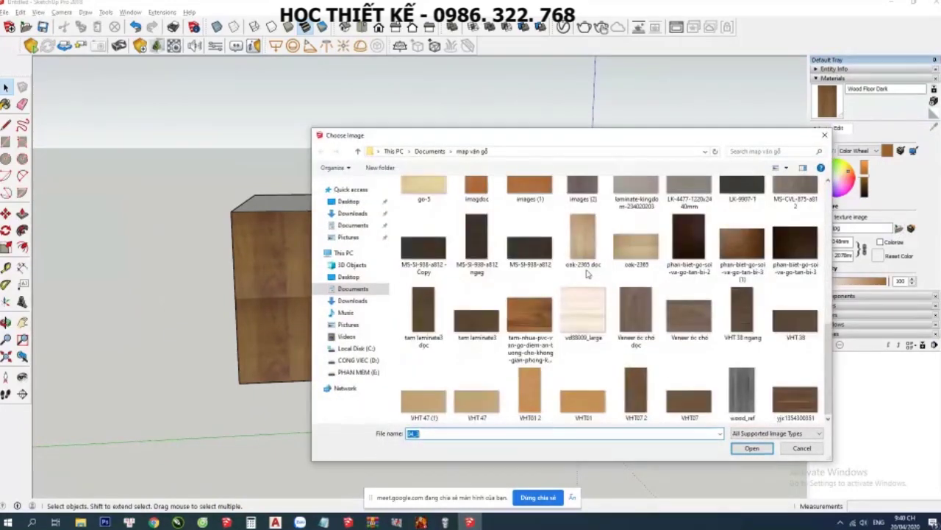
scroll(587, 272, "up", 5)
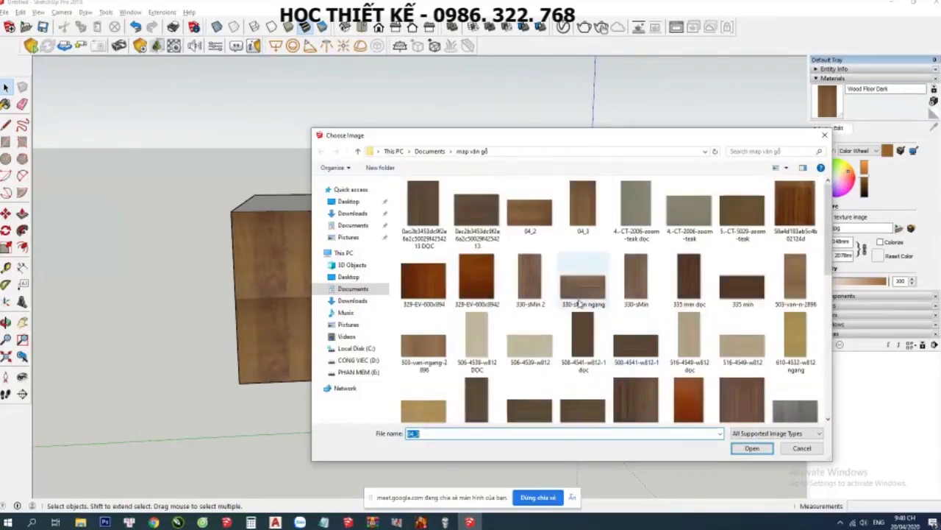
left_click(350, 277)
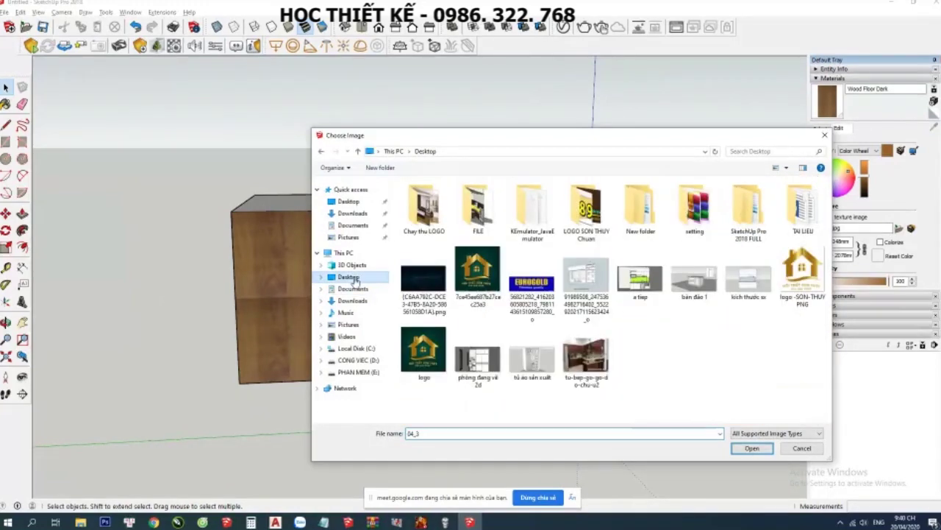
double_click(425, 208)
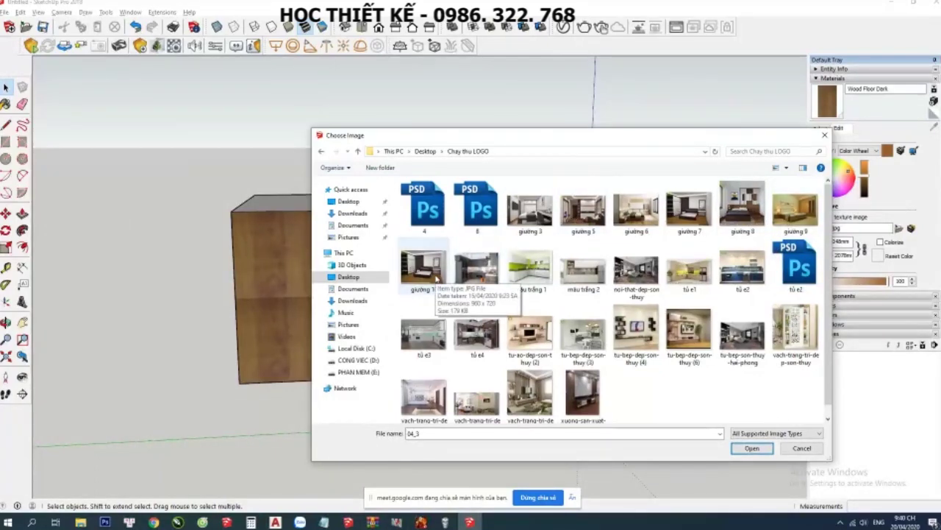
left_click(534, 280)
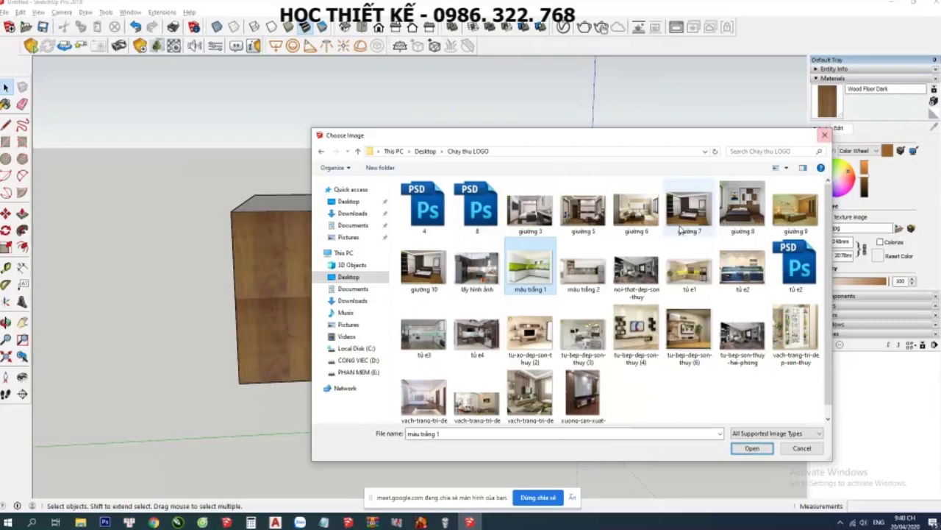
scroll(581, 302, "down", 1)
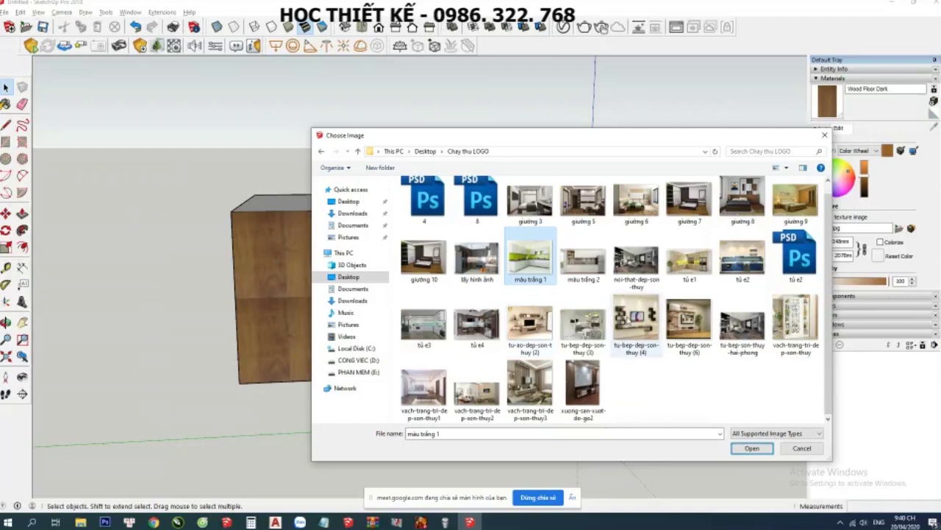
scroll(629, 318, "up", 1)
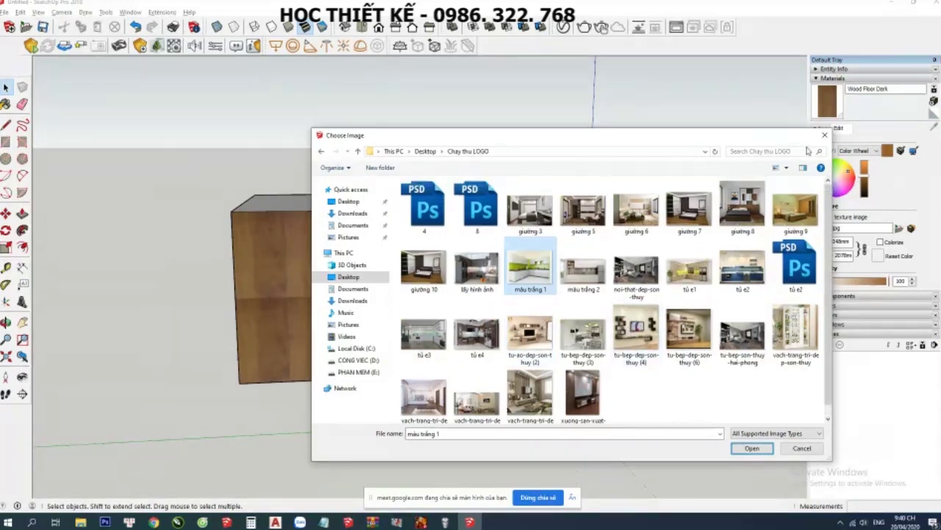
left_click(824, 138)
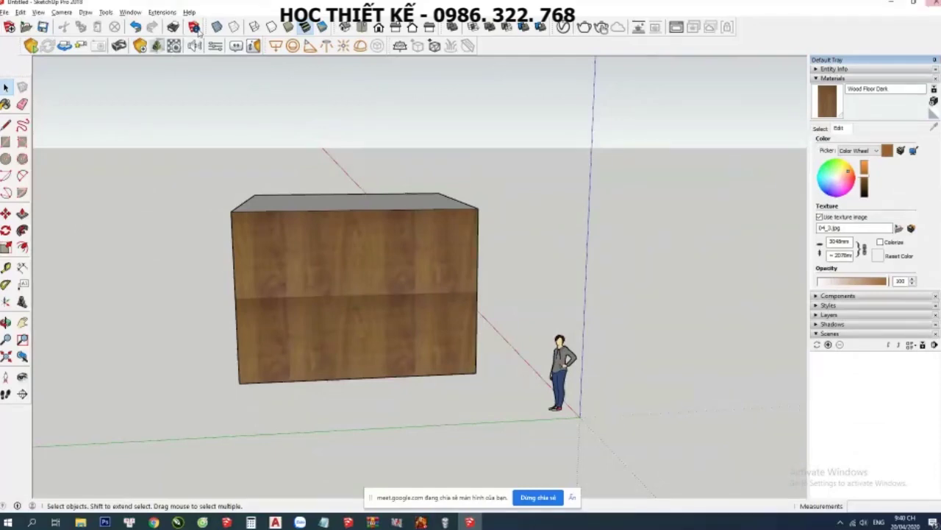
Search Google for 'giá sách' in a new browser tab
left_click(892, 5)
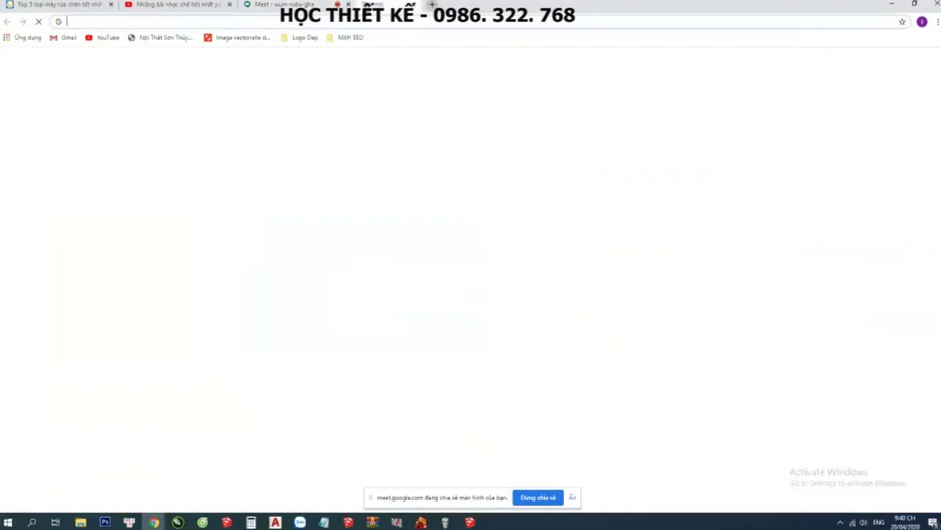
left_click(367, 5)
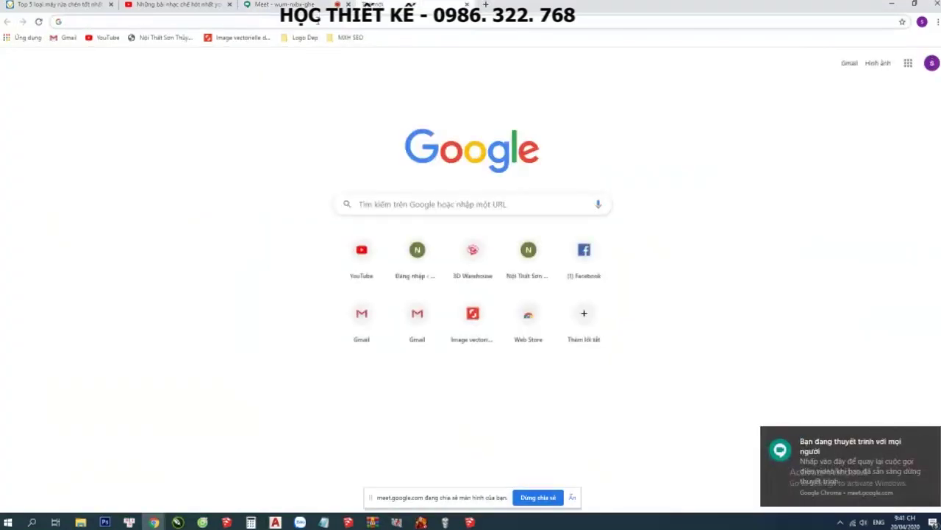
type("giá ")
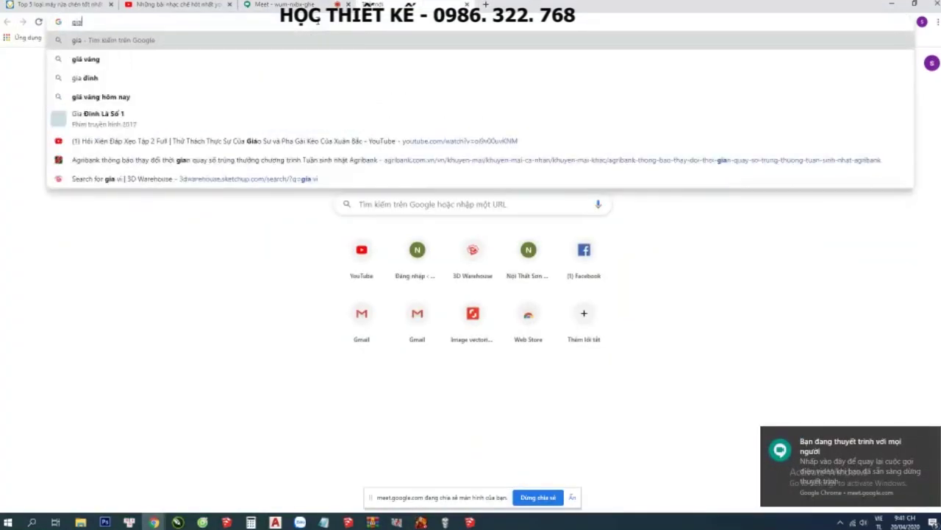
type("s")
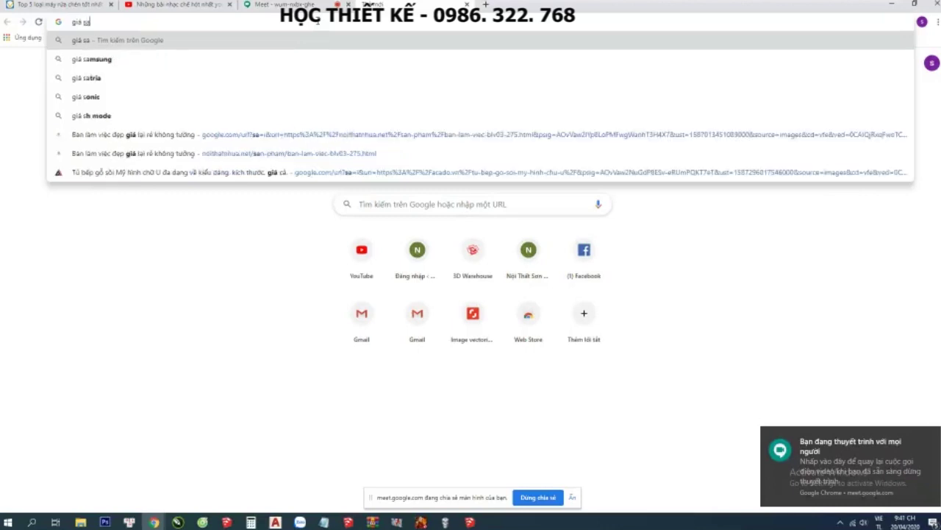
type("ách")
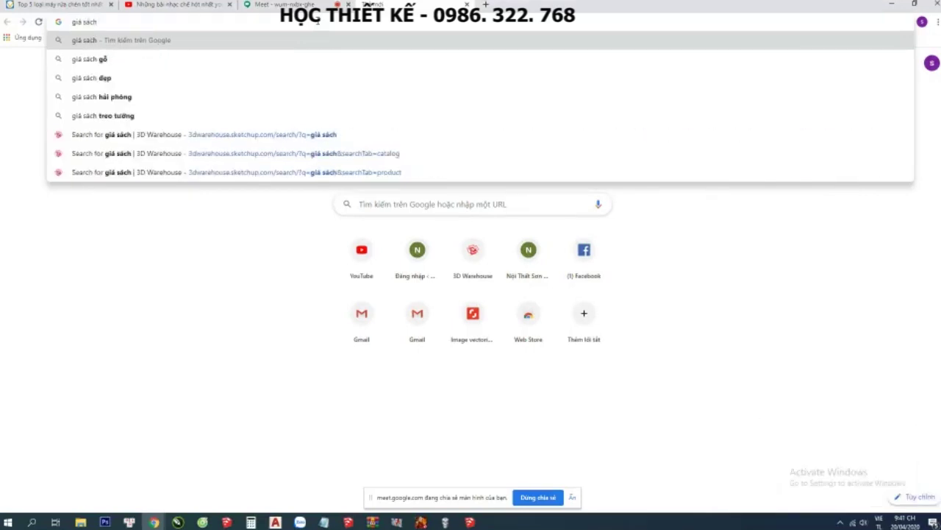
key("Return")
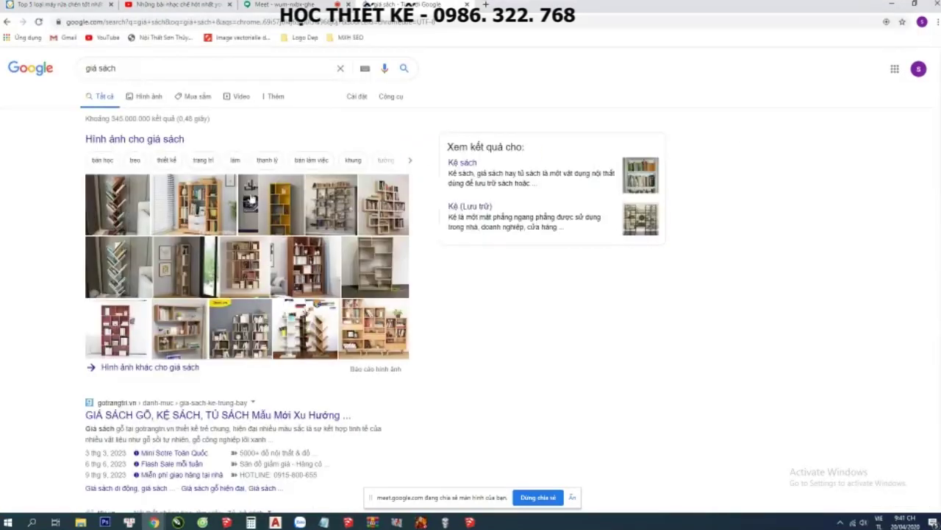
Show a large preview of the 'Giá sách - GS01' bookshelf in image results
left_click(211, 211)
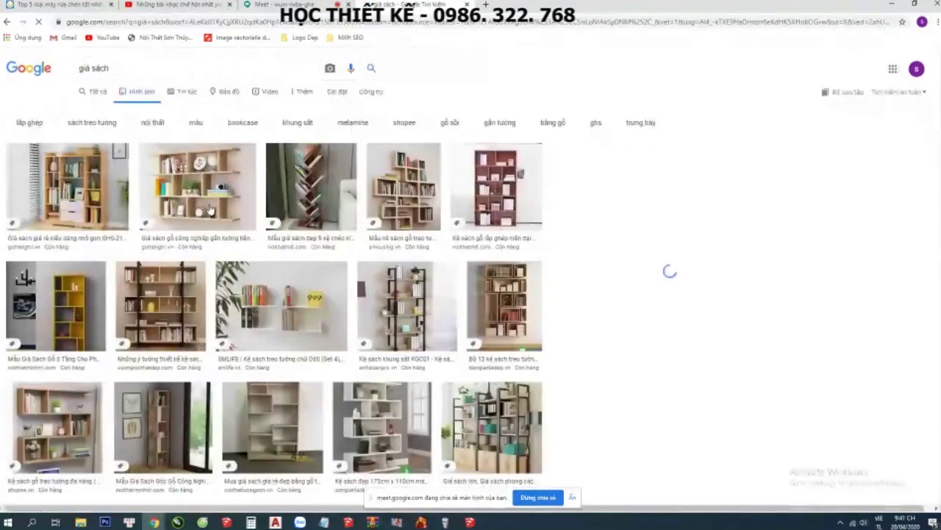
left_click(67, 184)
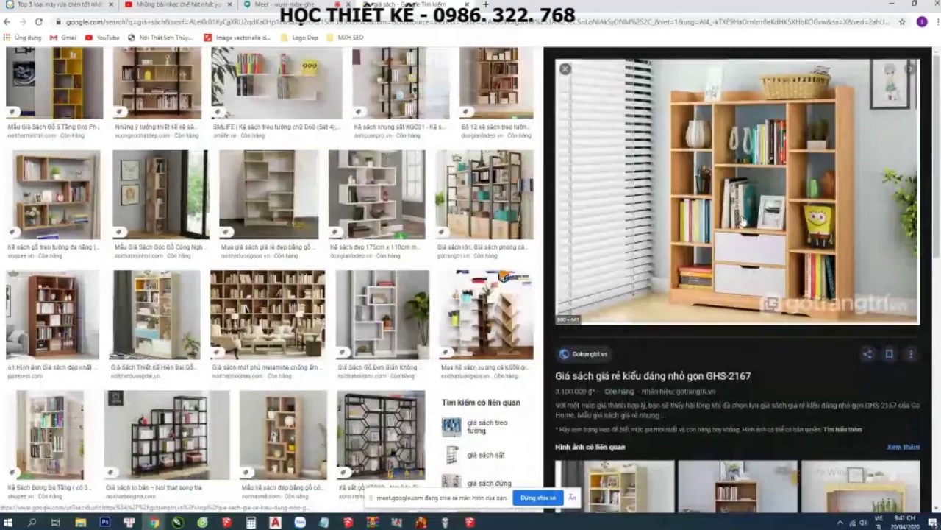
left_click(269, 214)
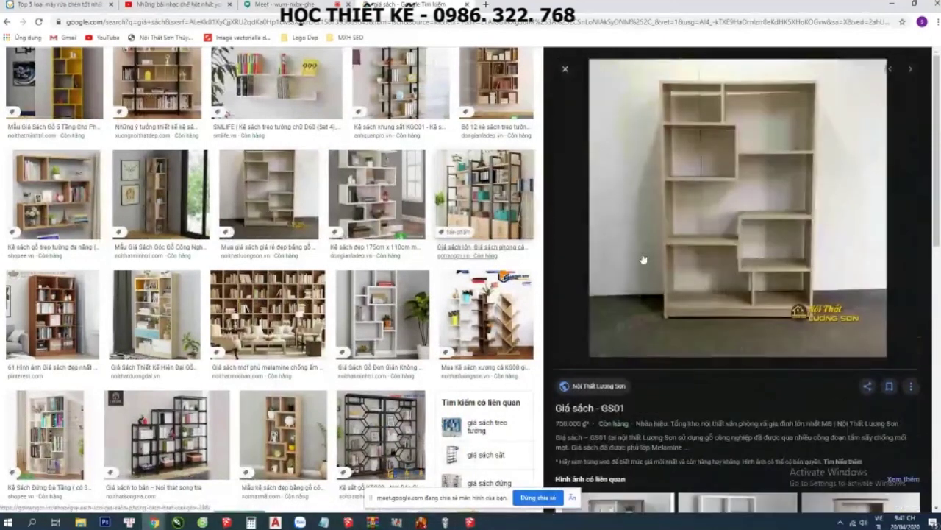
Choose 'Lưu hình ảnh thành...' for the GS01 photo and clear the suggested file name
right_click(743, 247)
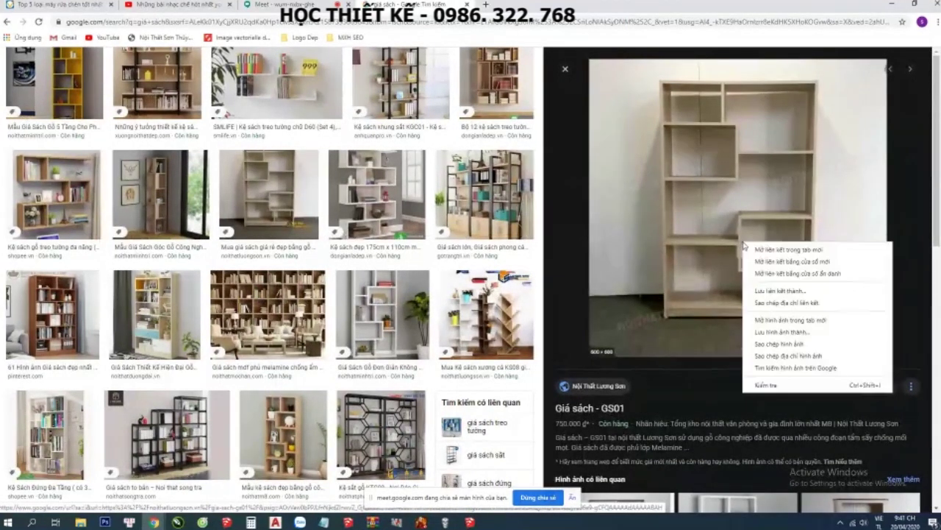
left_click(773, 334)
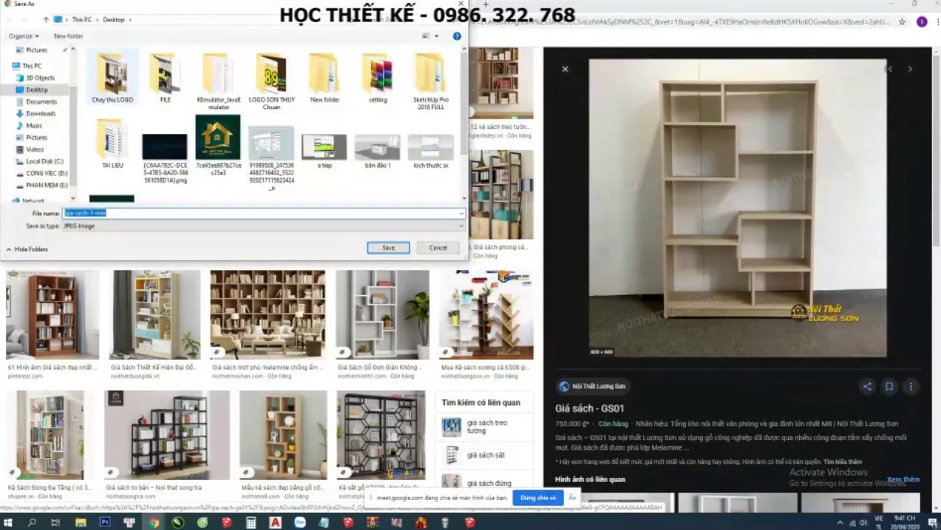
scroll(169, 143, "down", 1)
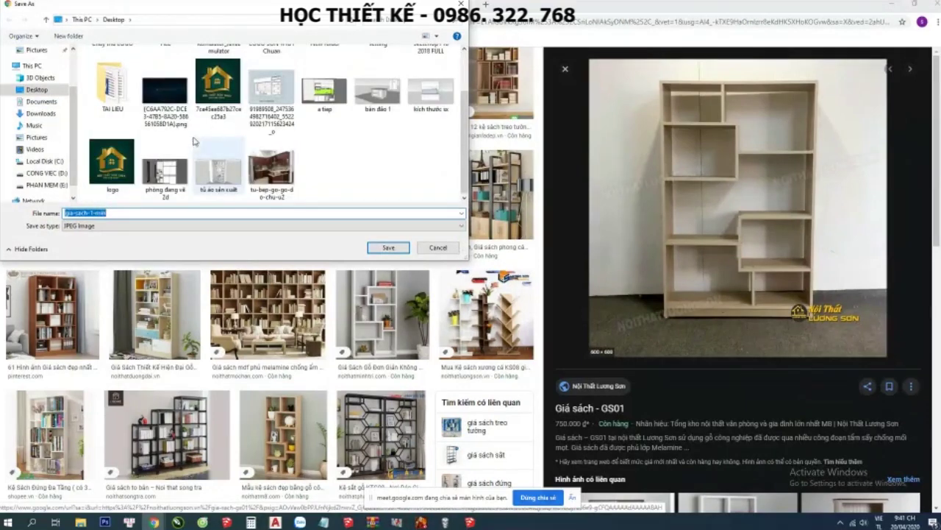
left_click(151, 213)
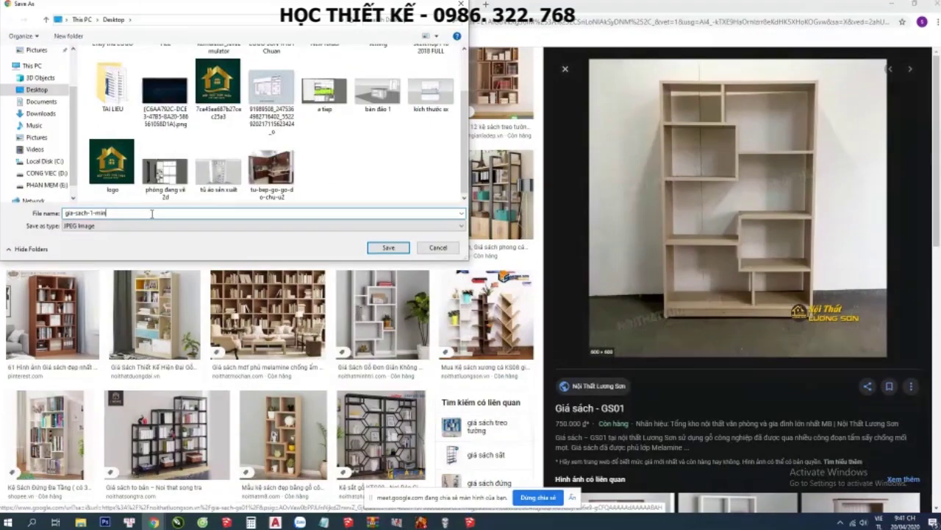
key("BackSpace")
key("BackSpace")
key("BackSpace")
key("BackSpace")
key("BackSpace")
key("BackSpace")
key("BackSpace")
key("BackSpace")
Save the photo as 'gia sach' and return to SketchUp with the box face selected
left_click(388, 248)
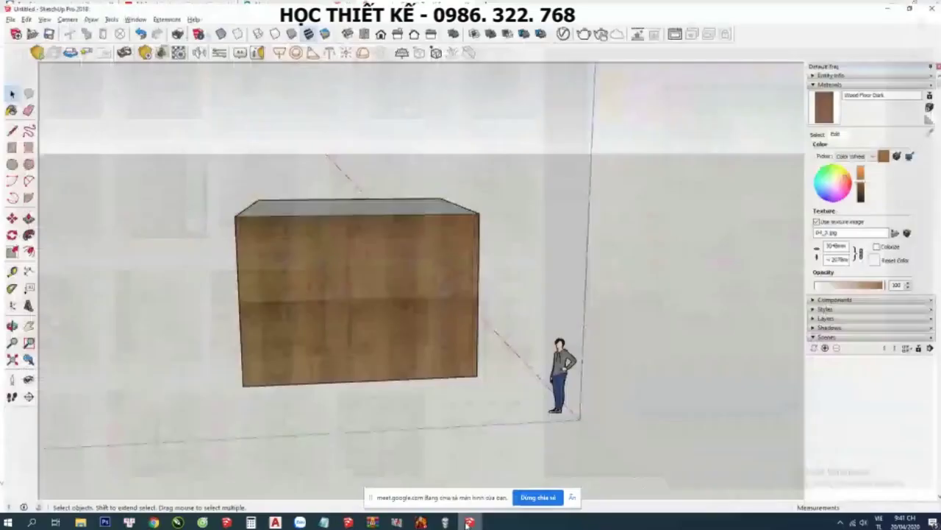
left_click(469, 522)
scroll(339, 218, "up", 2)
scroll(364, 218, "down", 1)
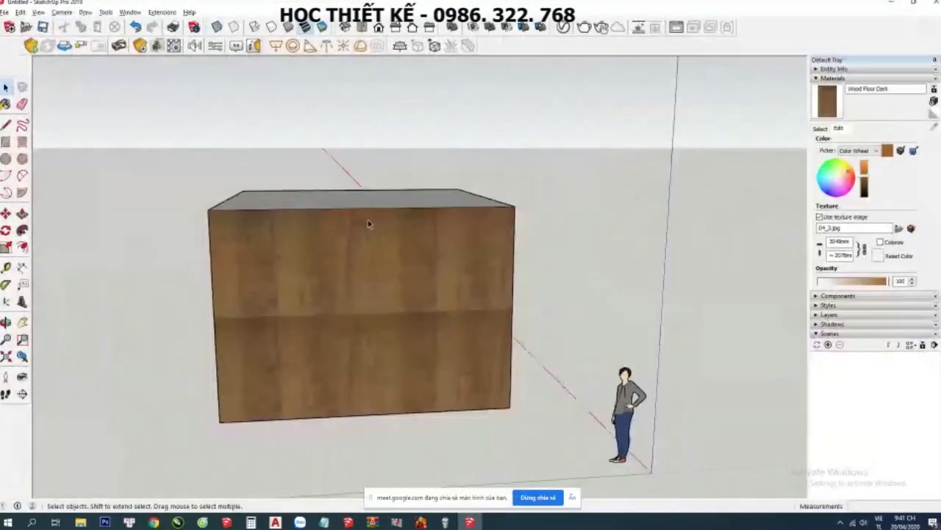
left_click(375, 284)
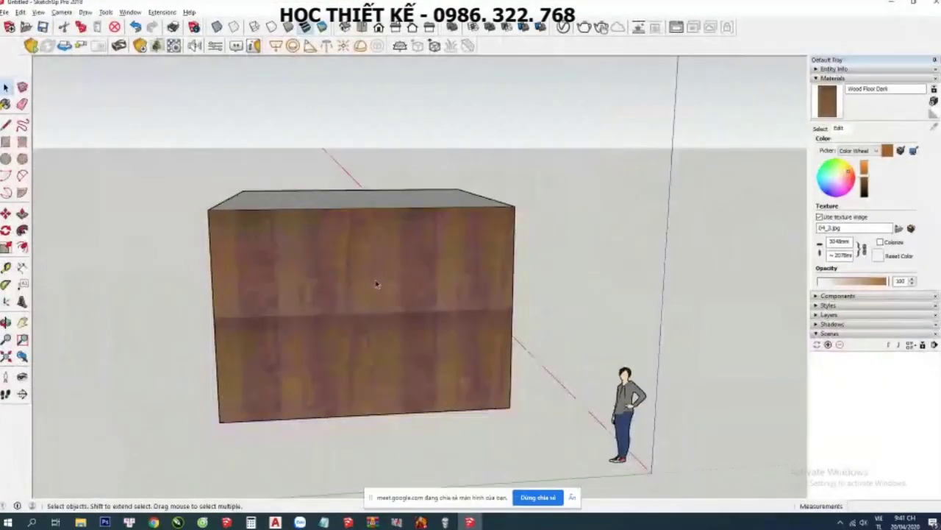
left_click(4, 11)
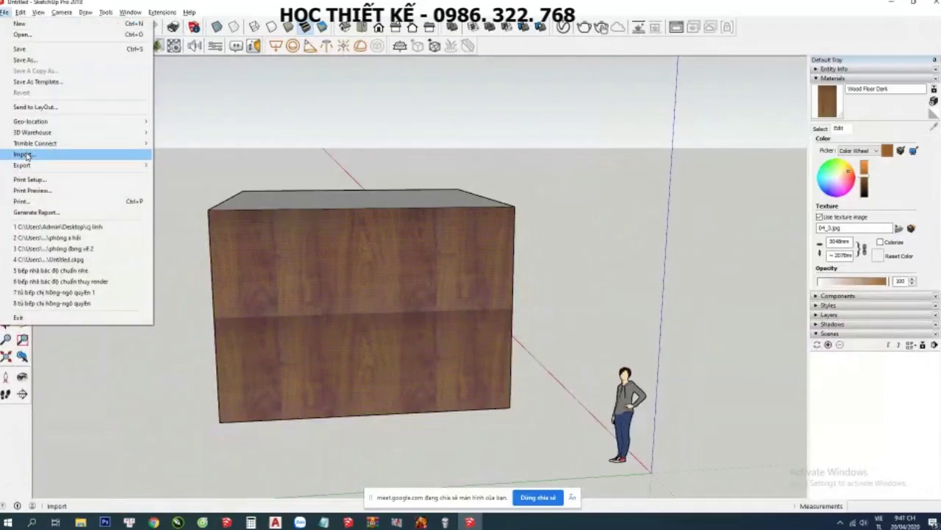
left_click(166, 130)
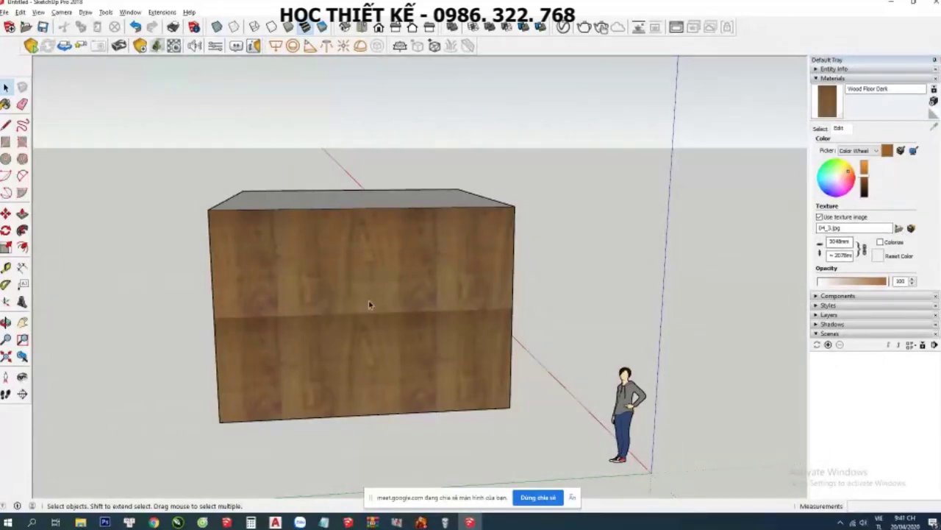
Set the gia sach photo from the Desktop as the Wood Floor Dark texture image
left_click(898, 229)
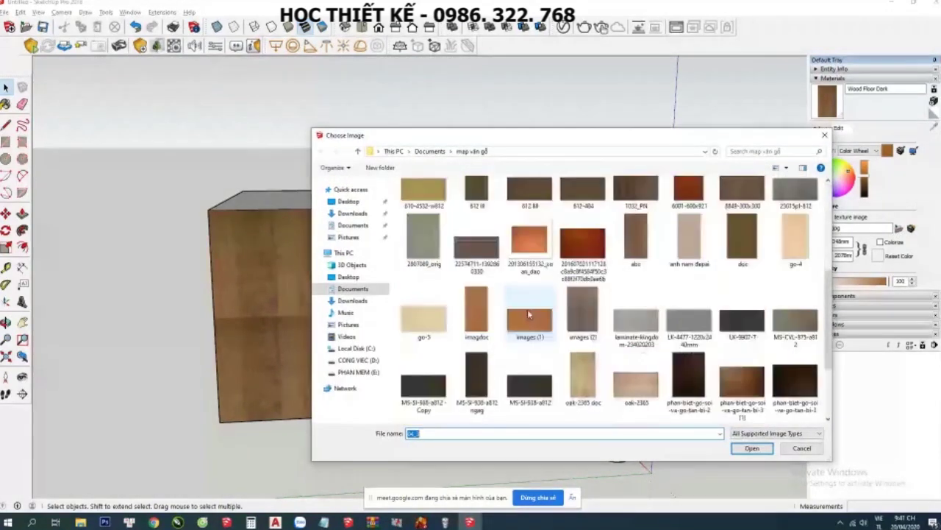
scroll(531, 310, "up", 5)
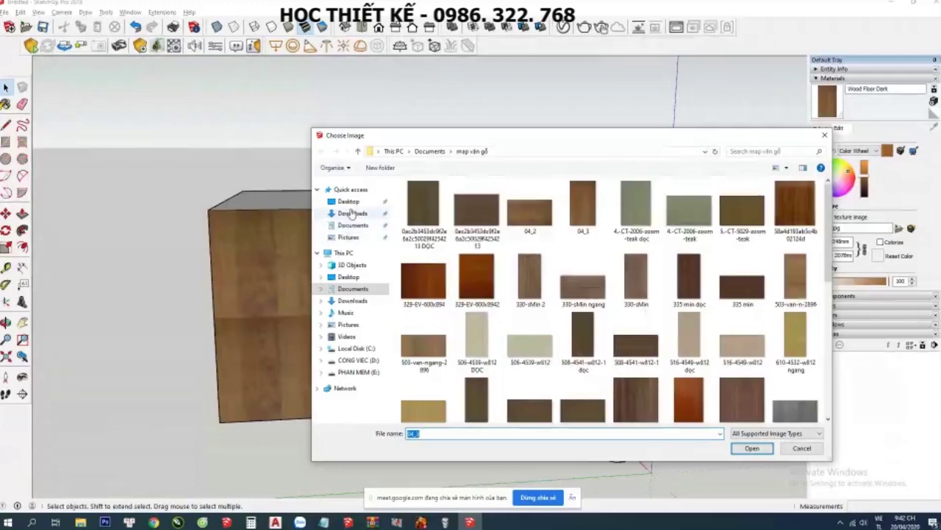
left_click(350, 202)
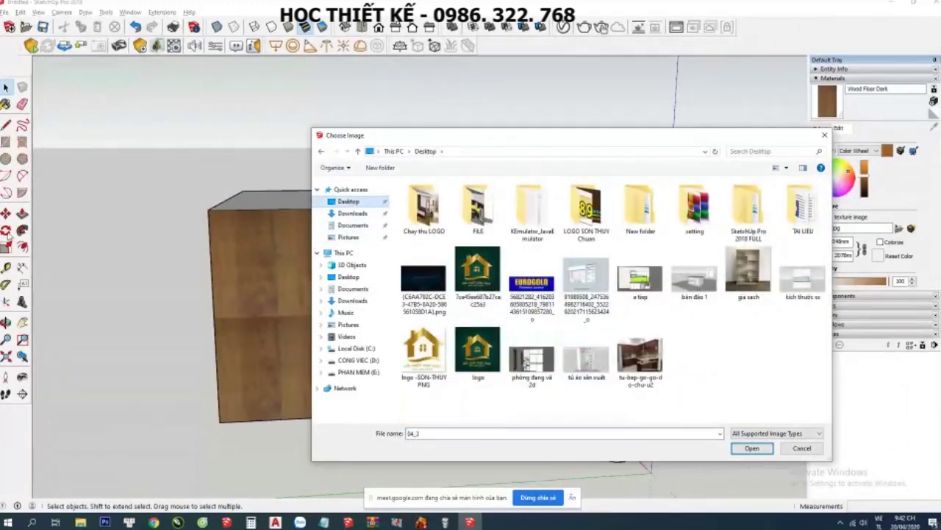
left_click(757, 284)
left_click(759, 452)
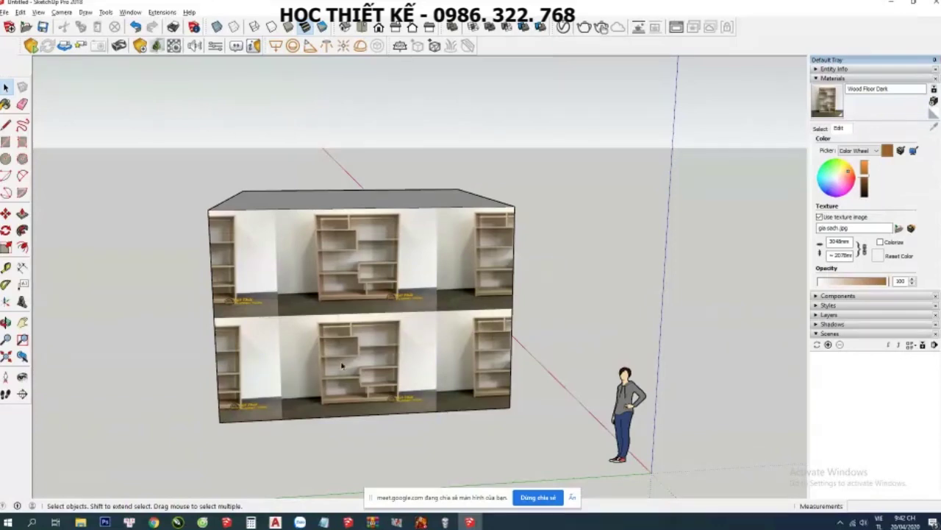
scroll(342, 365, "up", 2)
scroll(351, 356, "up", 1)
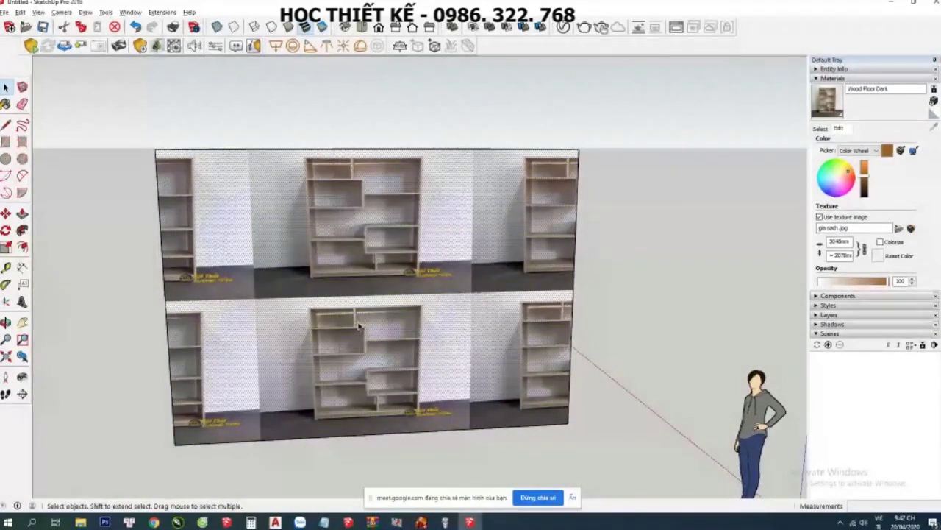
scroll(360, 324, "down", 1)
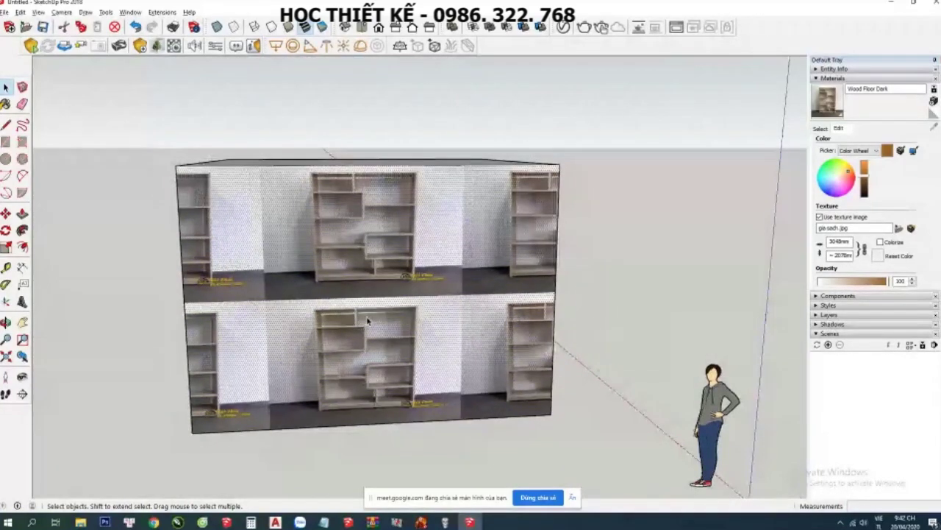
scroll(447, 352, "down", 2)
scroll(446, 346, "up", 3)
right_click(446, 335)
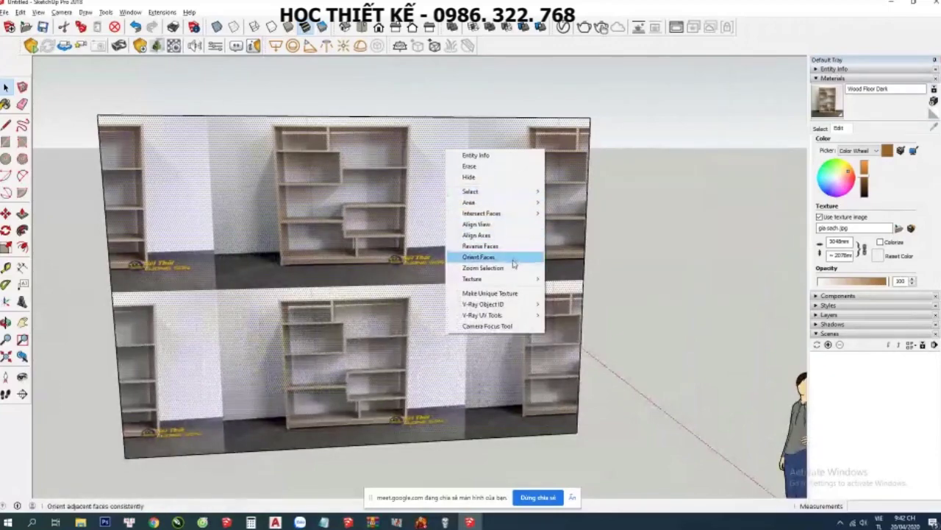
mouse_move(492, 279)
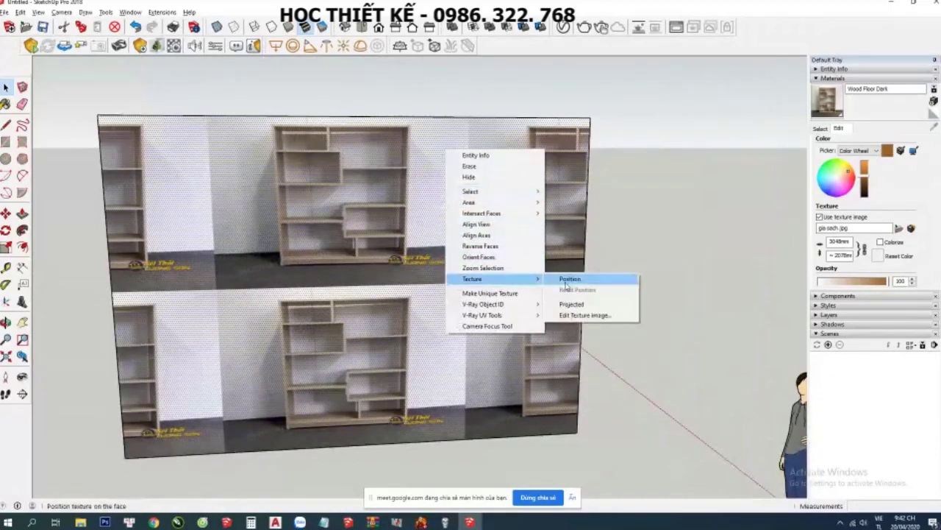
Shift the bookshelf texture left and down, then enlarge it to fill the front face
left_click(570, 279)
scroll(471, 302, "down", 1)
scroll(463, 310, "down", 2)
scroll(375, 349, "down", 2)
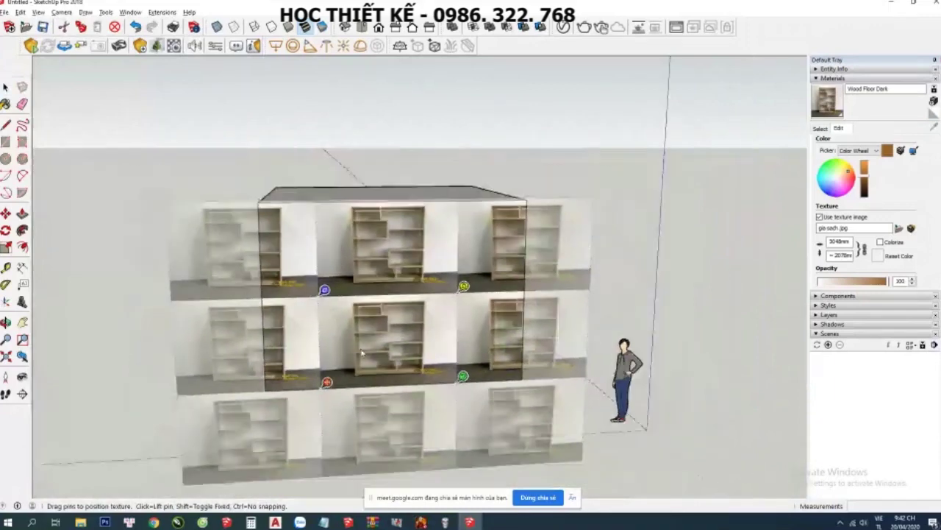
left_click_drag(330, 379, 330, 378)
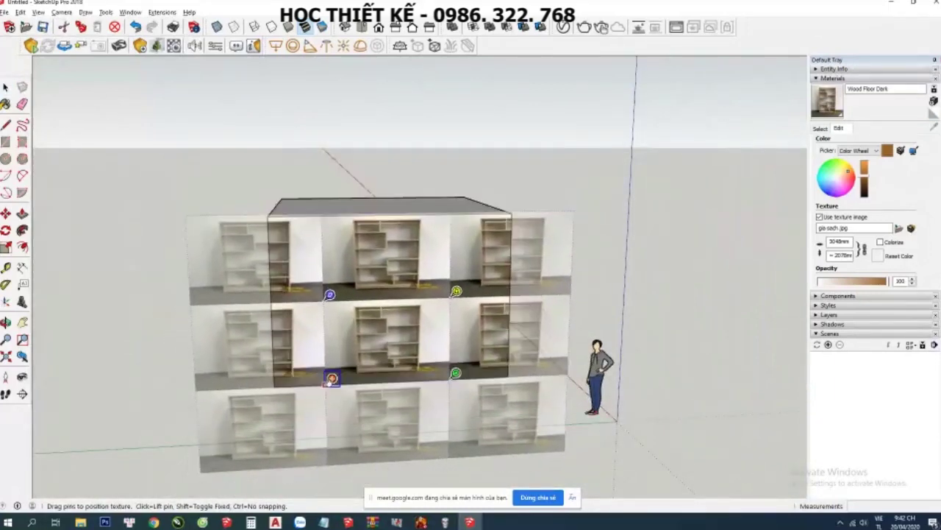
left_click_drag(330, 379, 277, 384)
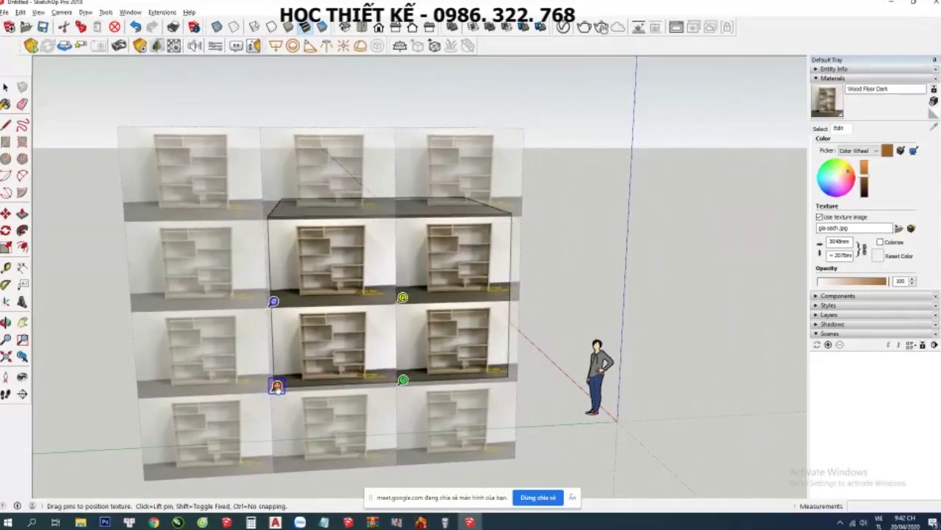
left_click_drag(403, 380, 510, 376)
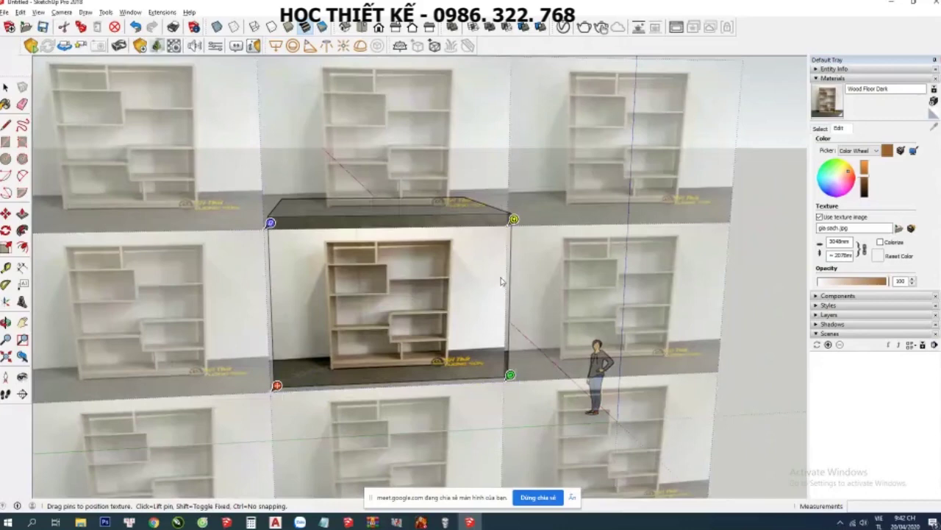
left_click(748, 340)
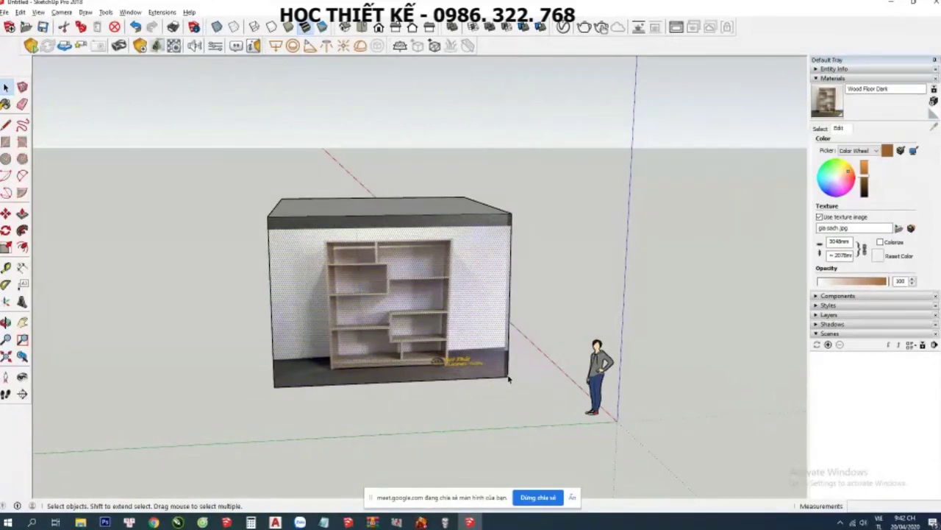
Erase the box's top and right faces along with their top, right and lower edges
scroll(463, 343, "up", 2)
scroll(464, 344, "down", 2)
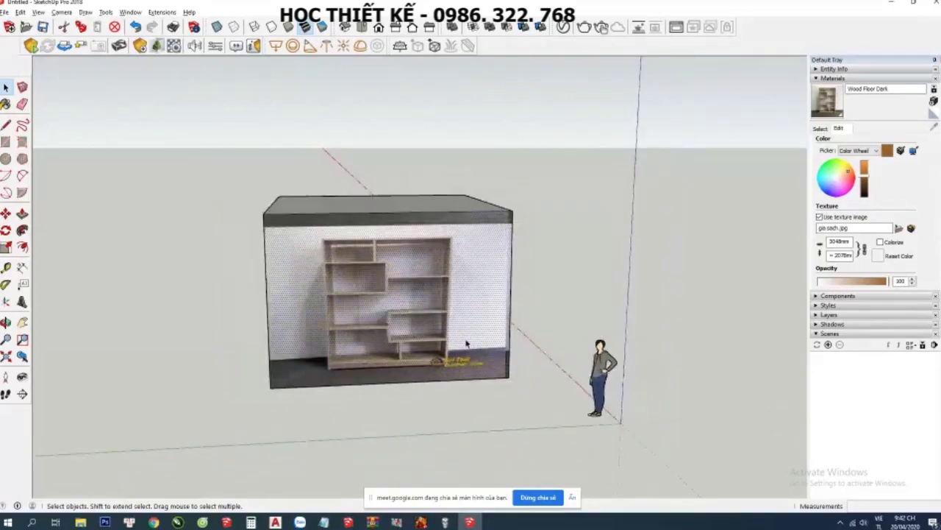
scroll(466, 343, "up", 2)
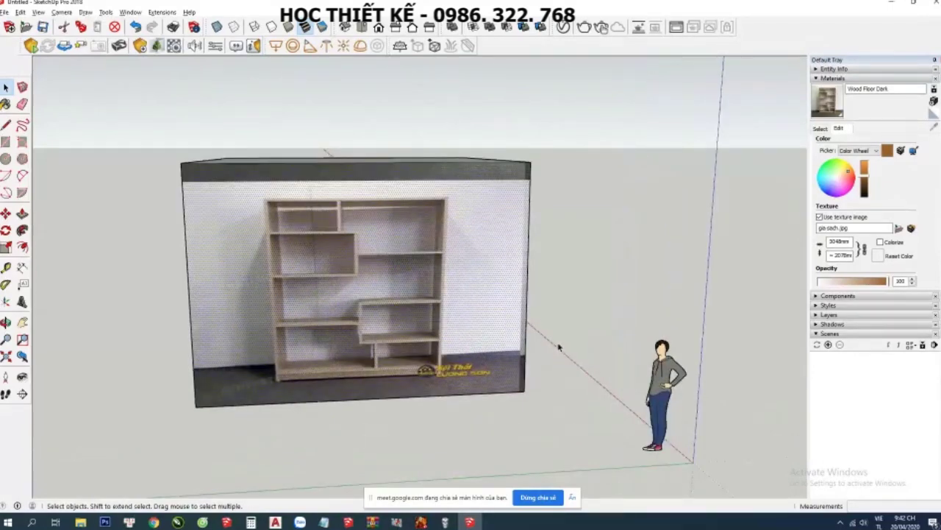
mouse_move(548, 337)
middle_mouse_down()
mouse_move(334, 397)
mouse_move(499, 245)
middle_mouse_up()
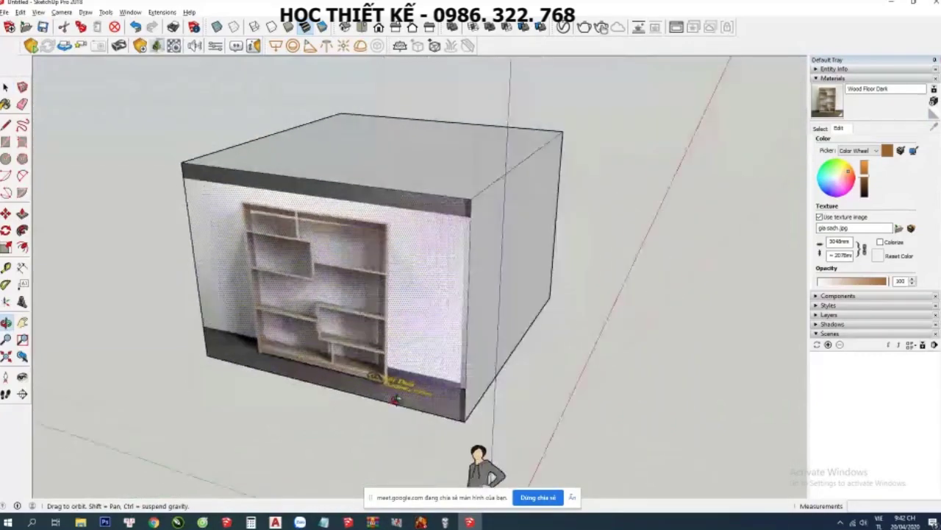
key("e")
left_click(505, 180)
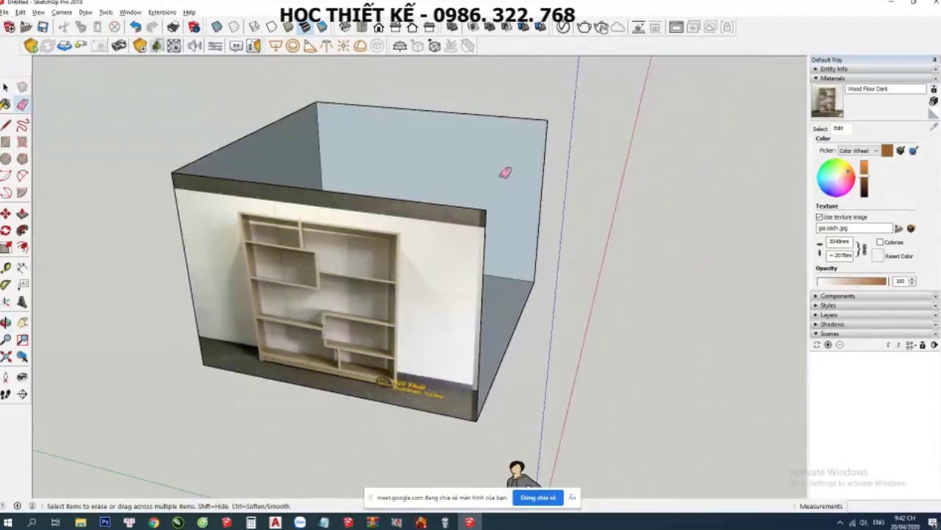
left_click(502, 108)
left_click(544, 184)
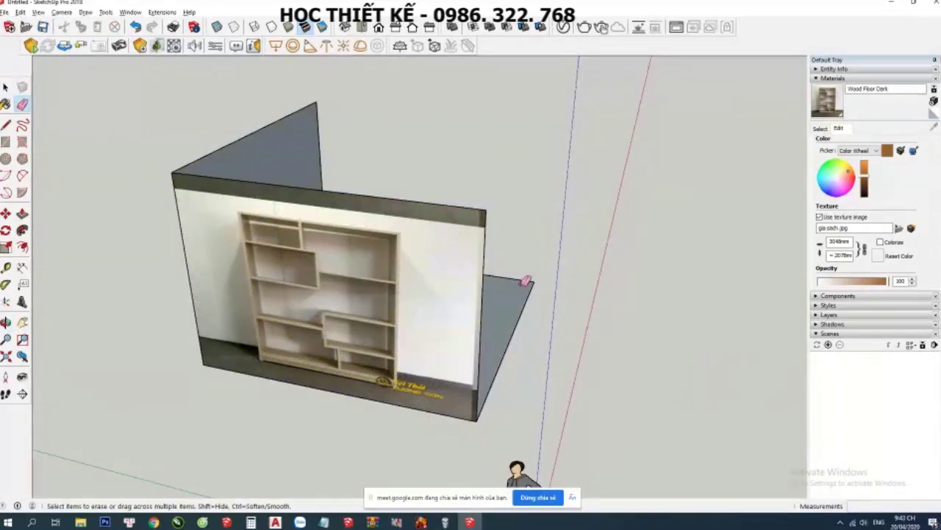
left_click(530, 284)
Erase the stray right edge, the grey triangular back face and the top-left edge
left_click(523, 279)
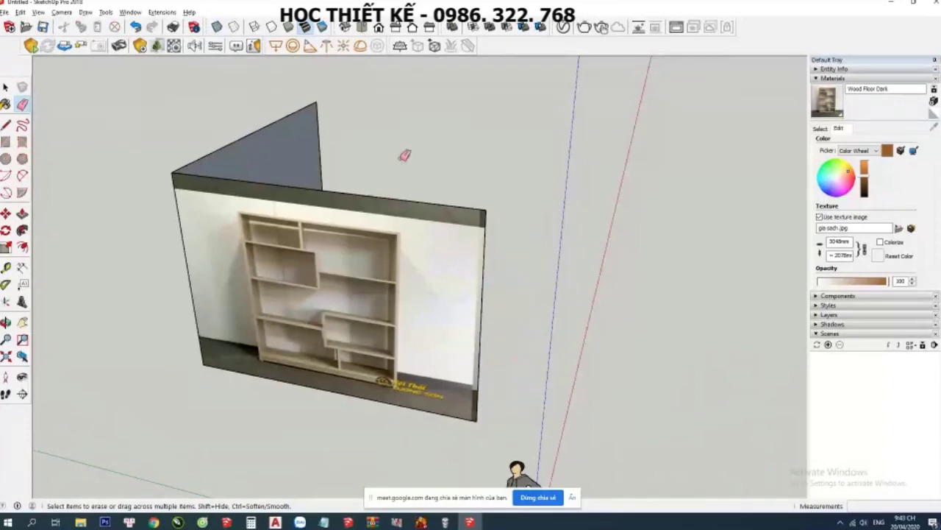
left_click(319, 120)
left_click(280, 117)
mouse_move(392, 144)
middle_mouse_down()
mouse_move(420, 243)
mouse_move(483, 228)
middle_mouse_up()
key("space")
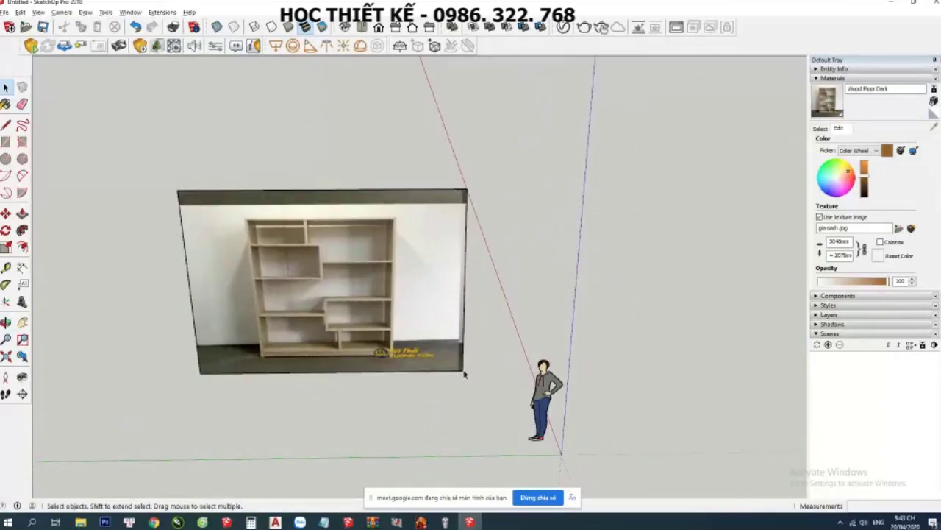
Move the photo panel 281 mm up from its bottom corner
key("m")
left_click(464, 373)
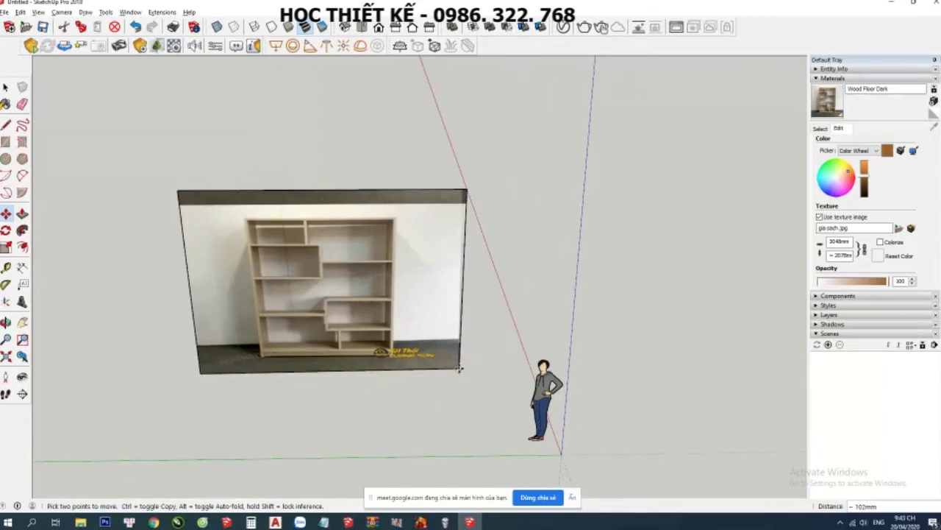
left_click(466, 190)
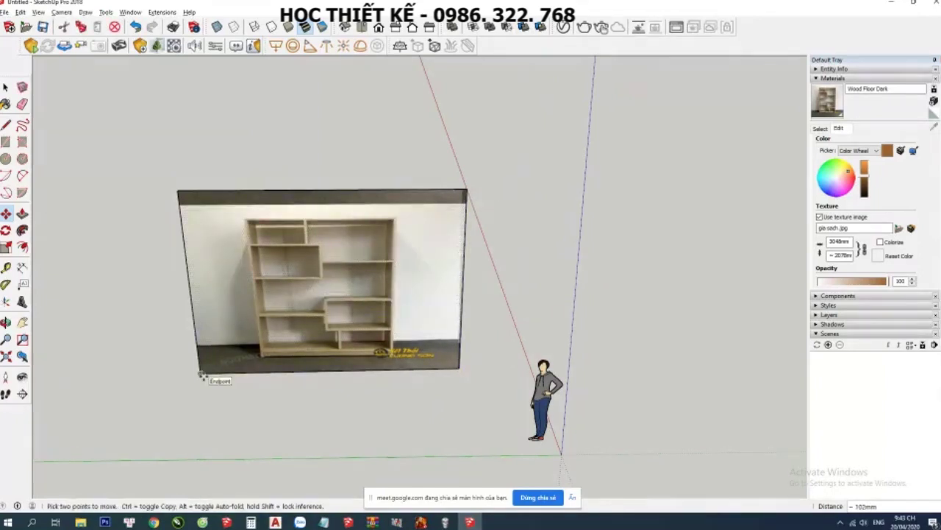
key("space")
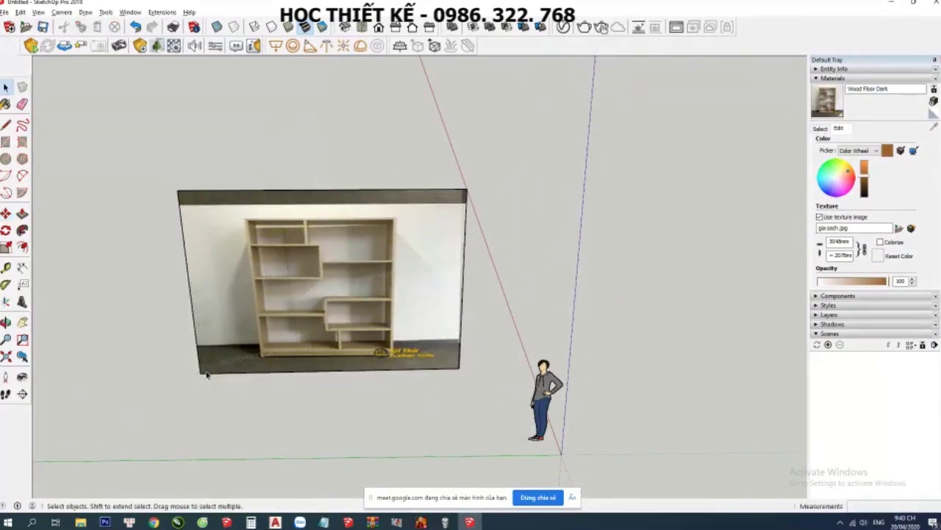
Move the panel's left edge corners into alignment with the picture
scroll(291, 357, "up", 1)
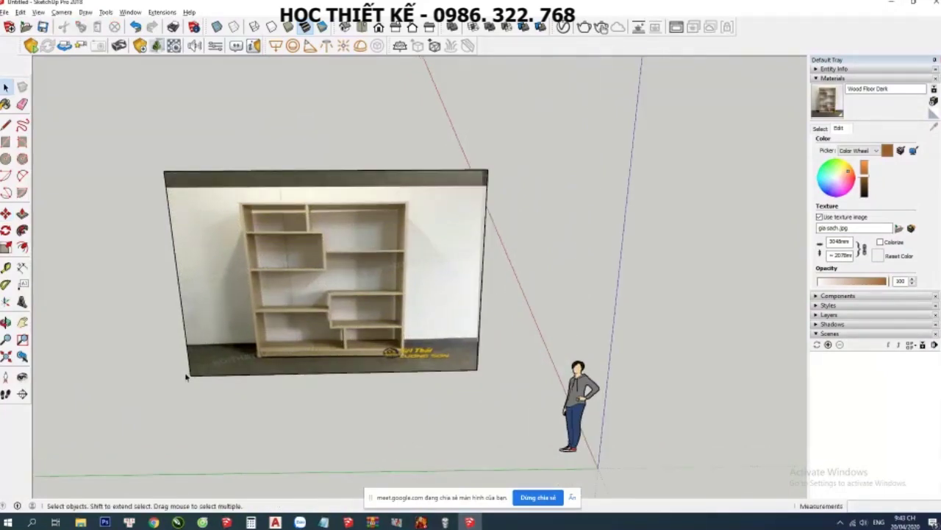
left_click(191, 379)
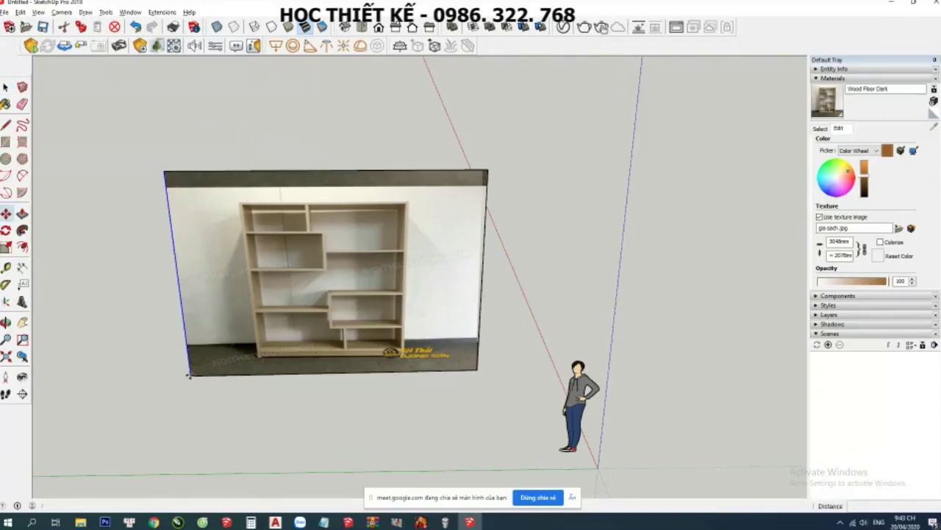
key("m")
left_click(192, 379)
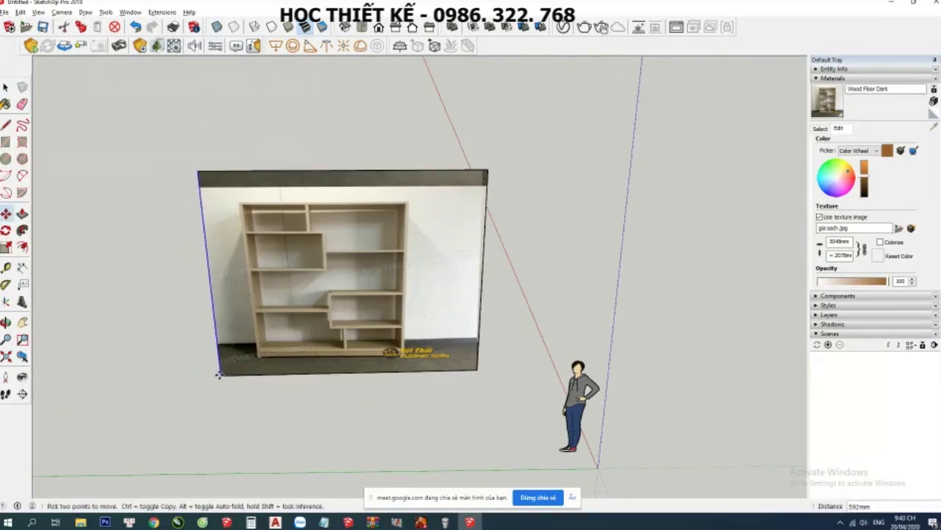
left_click(222, 375)
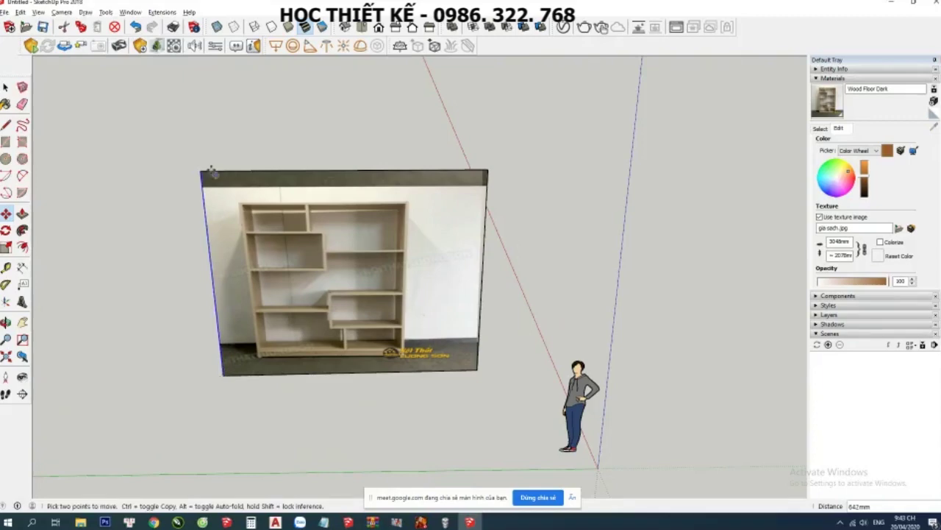
left_click(202, 172)
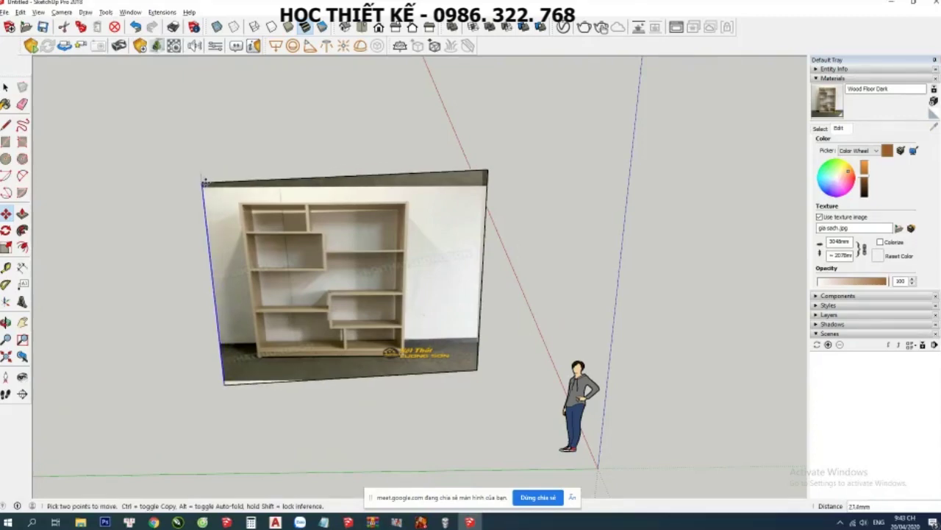
left_click(207, 177)
key("space")
Lower the panel's top edge down to the top of the bookshelf picture
left_click(230, 177, "shift")
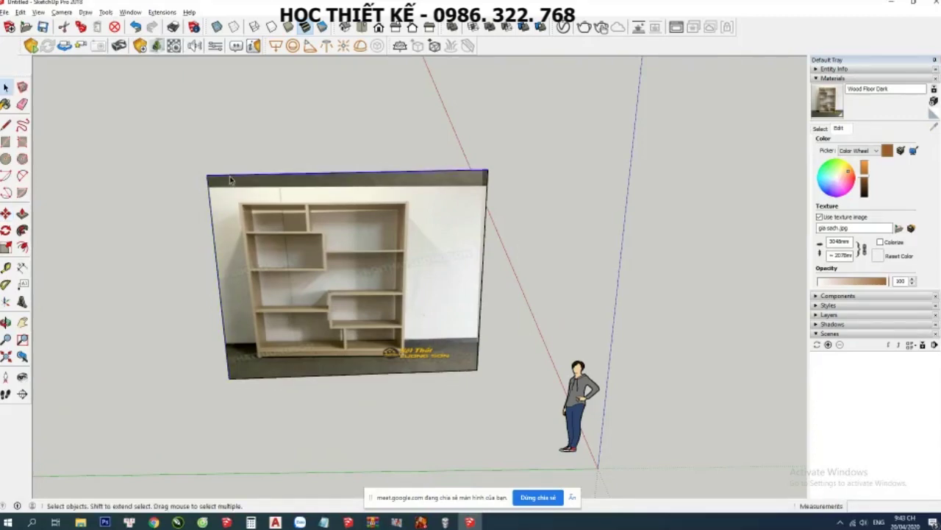
key("m")
left_click(208, 174)
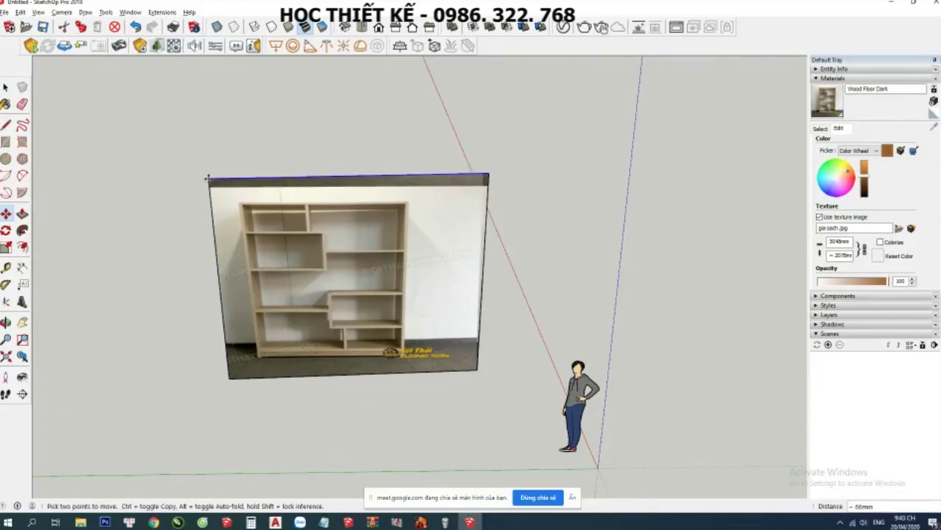
left_click(208, 188)
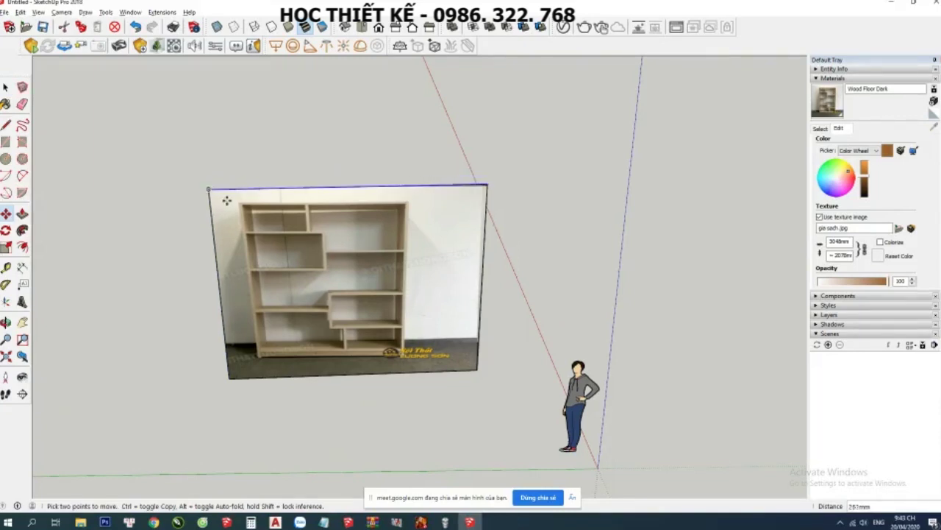
key("space")
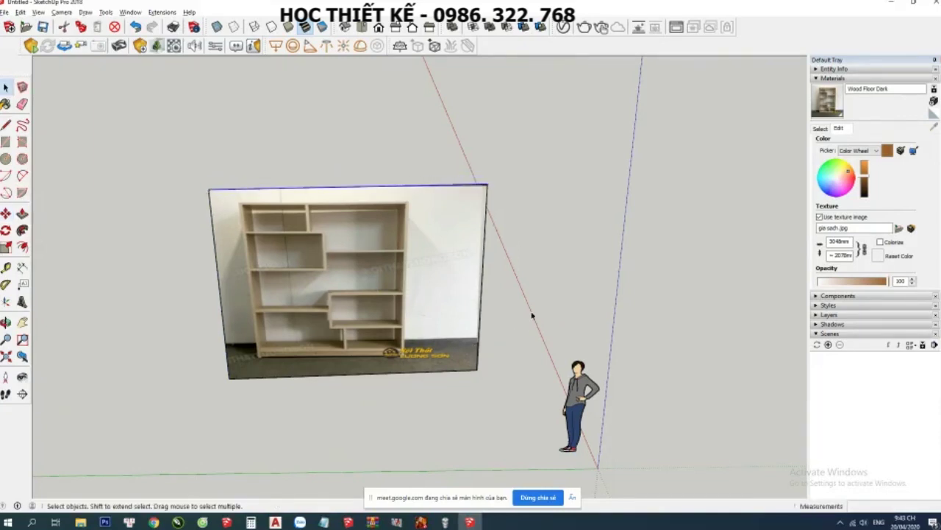
left_click(541, 301)
Select the bookshelf photo face and orbit to a level view of the panel
scroll(441, 307, "up", 1)
scroll(435, 305, "up", 2)
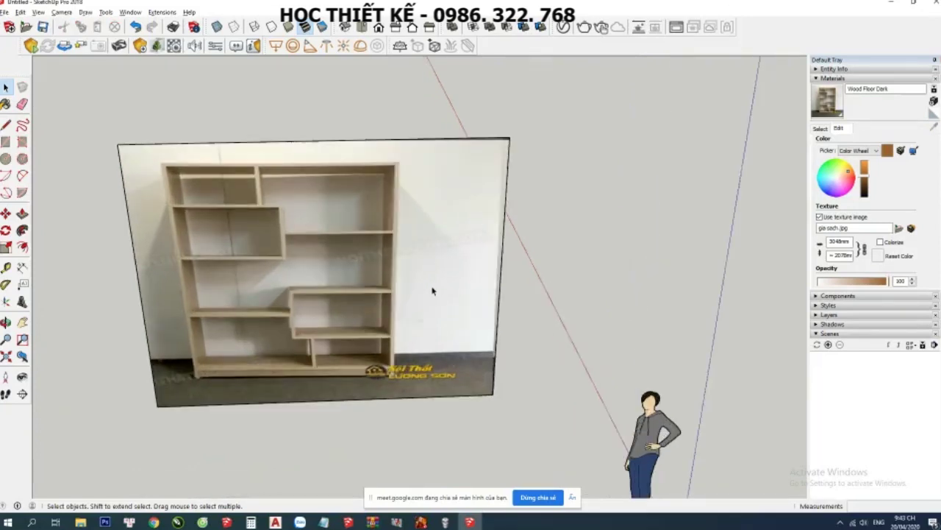
scroll(431, 292, "down", 2)
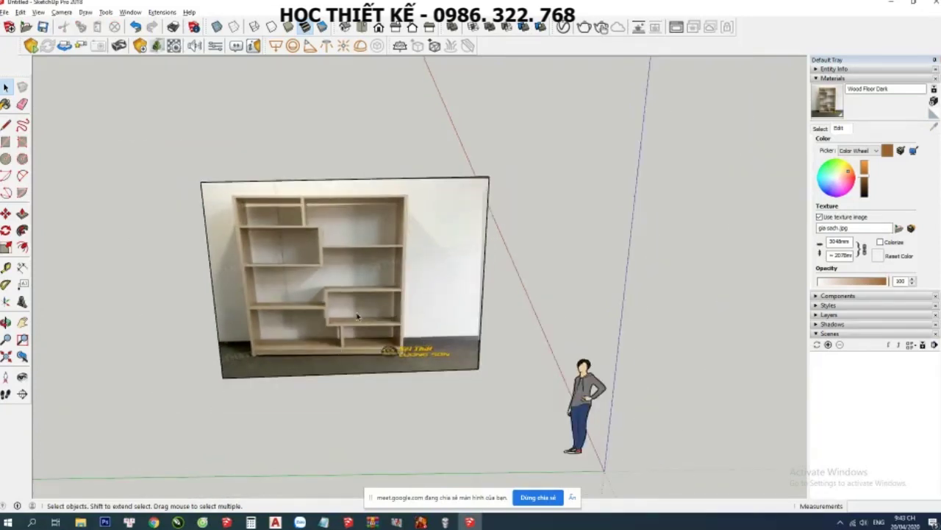
scroll(385, 278, "up", 1)
scroll(386, 278, "up", 1)
left_click(386, 289)
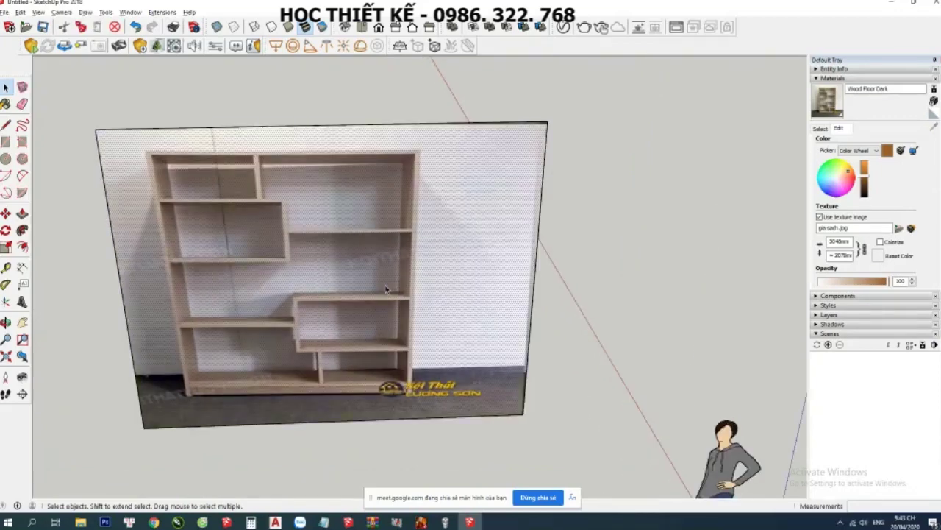
scroll(385, 289, "down", 3)
middle_click_drag(386, 288, 425, 189)
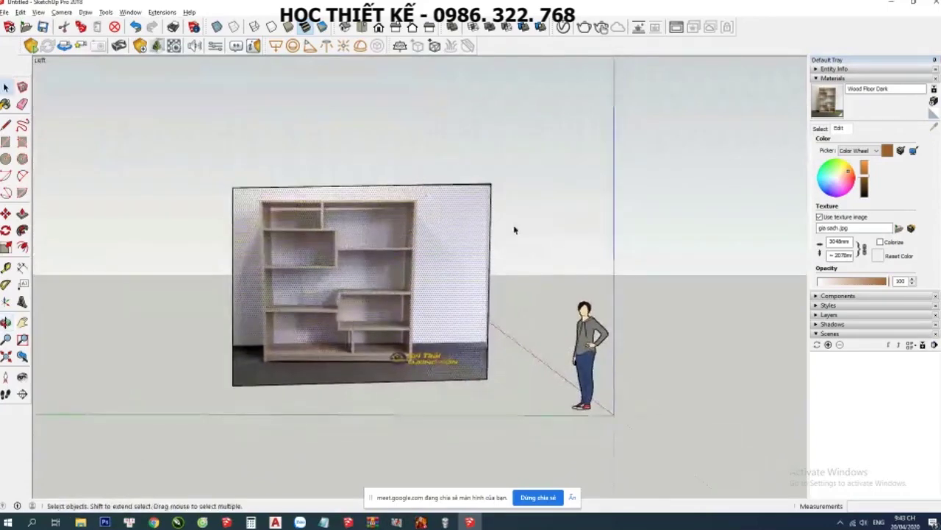
Orbit around the panel, then switch to the standard Front view
scroll(516, 230, "down", 1)
mouse_move(518, 232)
middle_mouse_down()
mouse_move(509, 262)
mouse_move(488, 273)
mouse_move(493, 291)
middle_mouse_up()
scroll(479, 356, "up", 1)
scroll(479, 356, "up", 1)
scroll(479, 355, "down", 1)
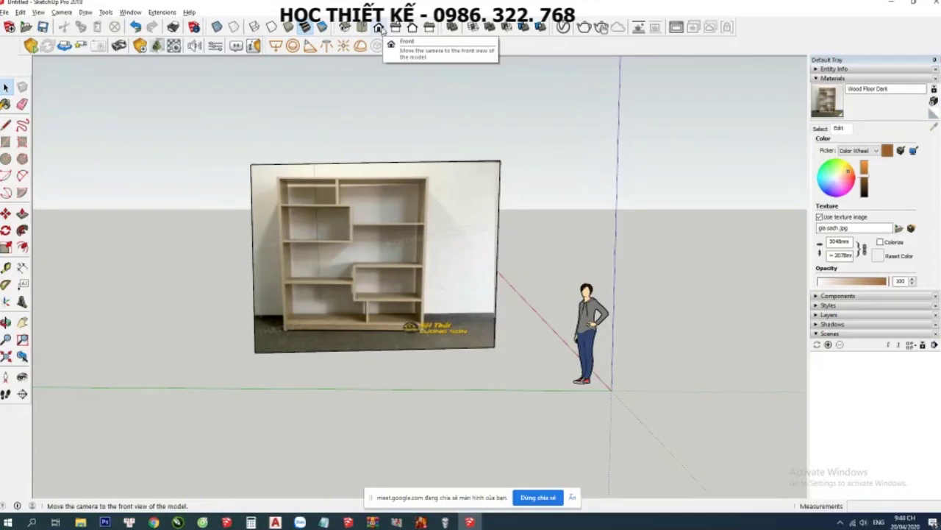
left_click(379, 28)
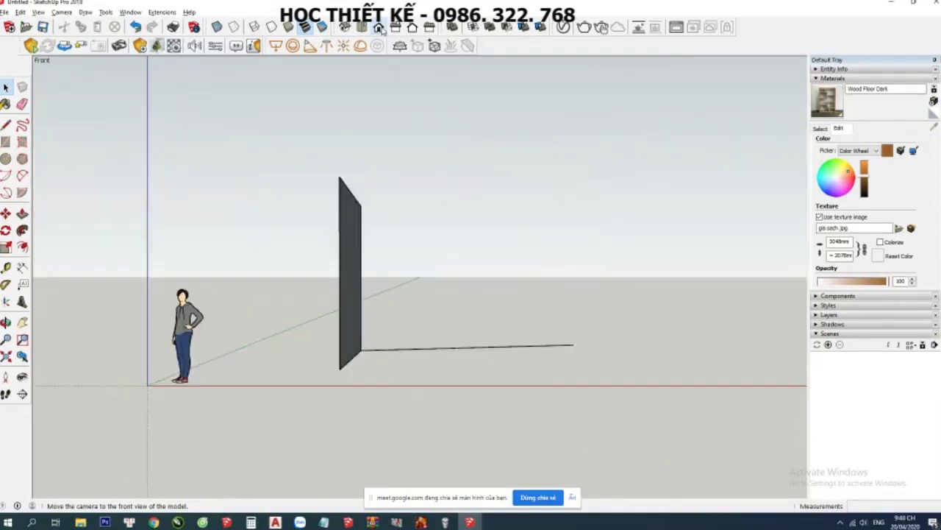
middle_click_drag(342, 296, 343, 298)
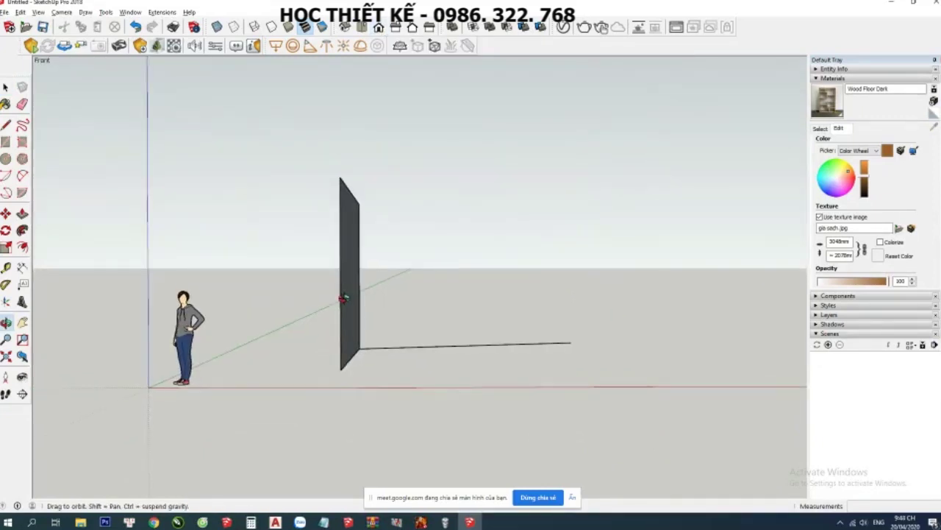
Erase the long ground edge, then zoom into the picture from the Left view
key("e")
left_click(429, 345)
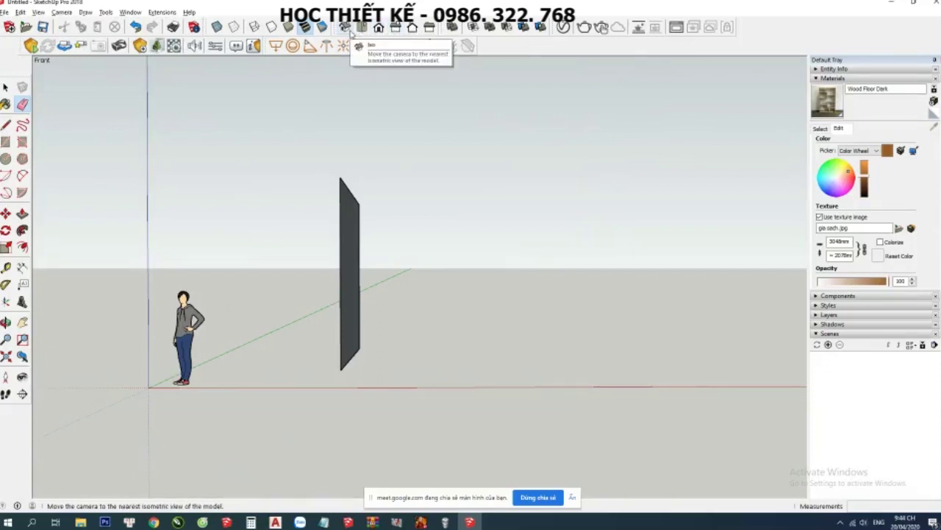
left_click(429, 27)
scroll(433, 259, "up", 2)
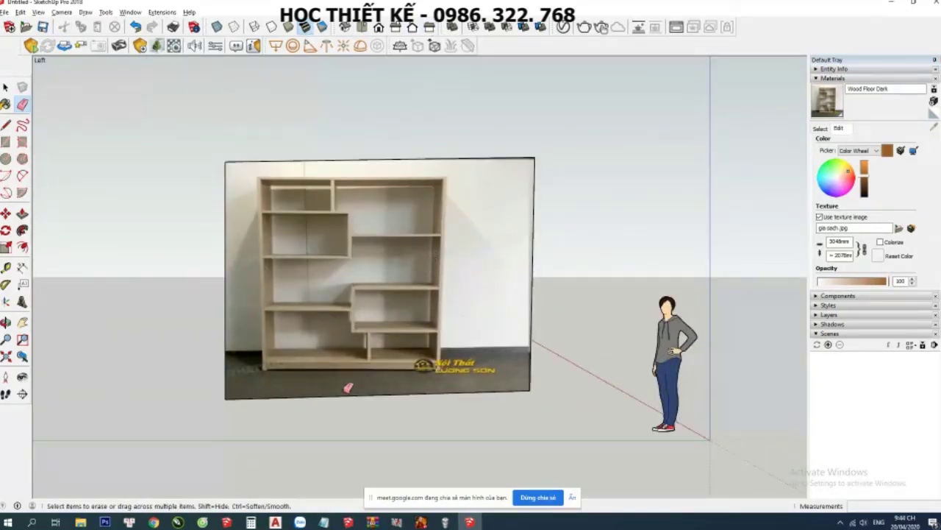
Select the bookshelf photo face and look at its right-click options
scroll(347, 388, "up", 2)
key("space")
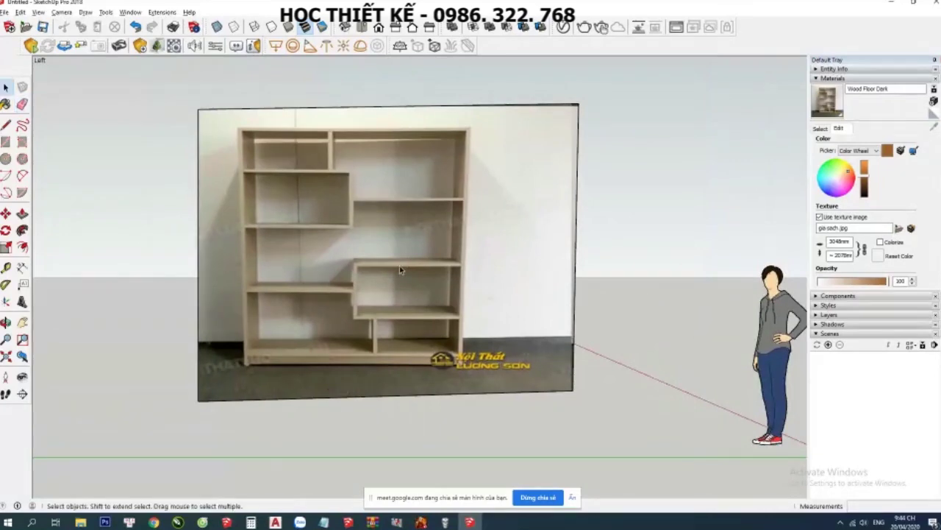
left_click(400, 270)
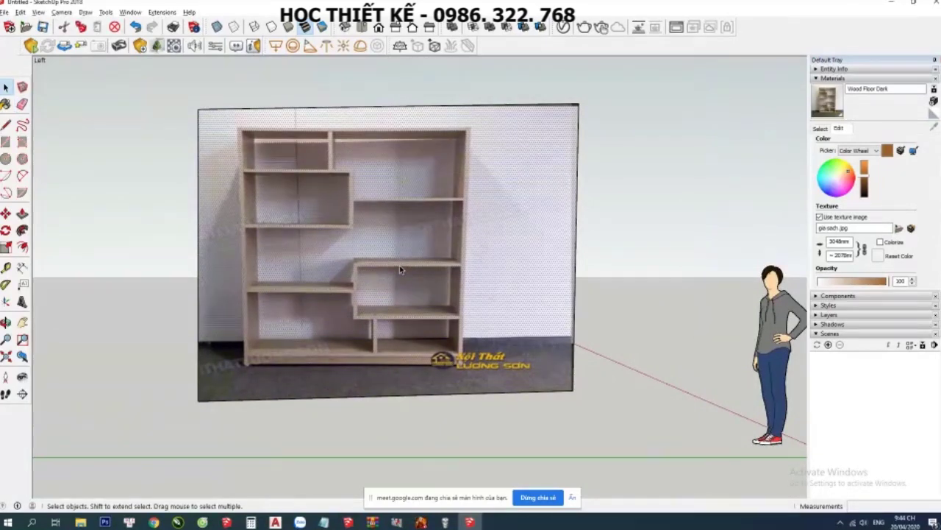
right_click(400, 270)
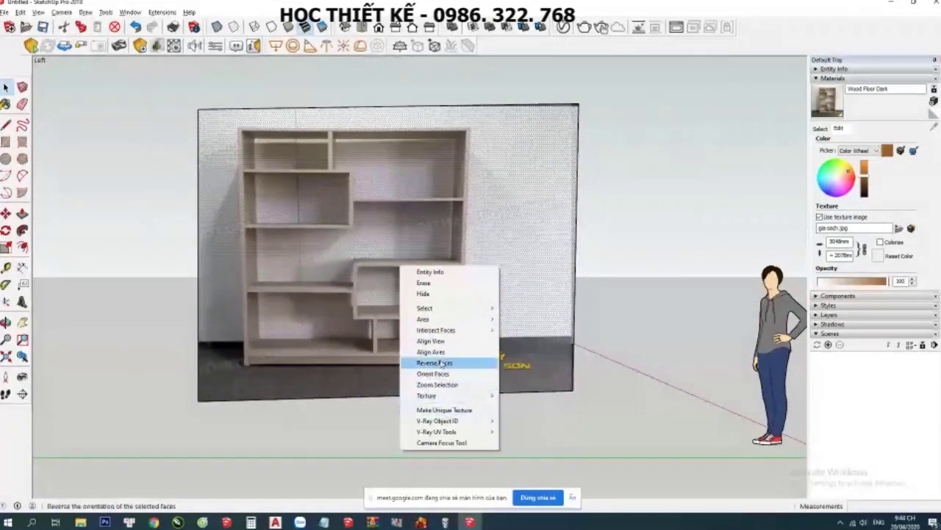
left_click(630, 266)
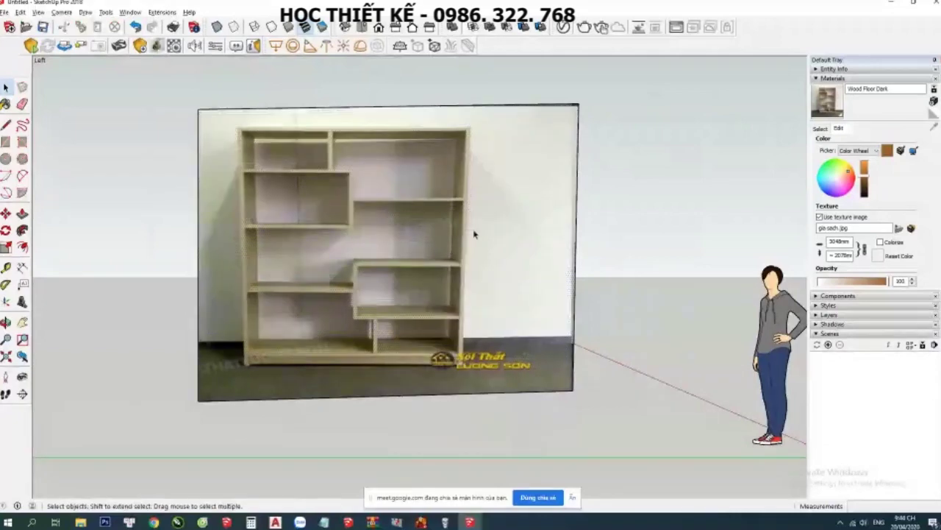
Group the photo face with its edges, then lock the new group
scroll(292, 161, "down", 2)
left_click_drag(168, 98, 558, 381)
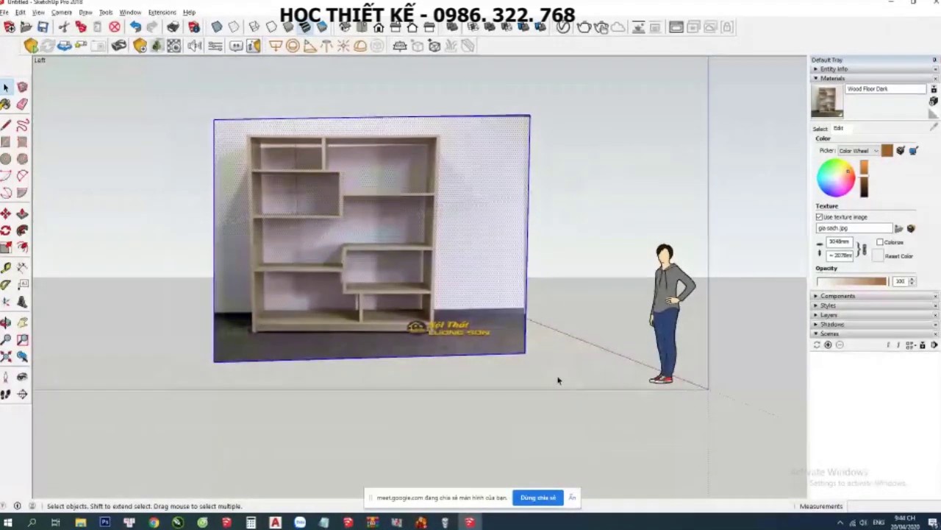
left_click_drag(183, 88, 550, 438)
right_click(328, 243)
left_click(359, 325)
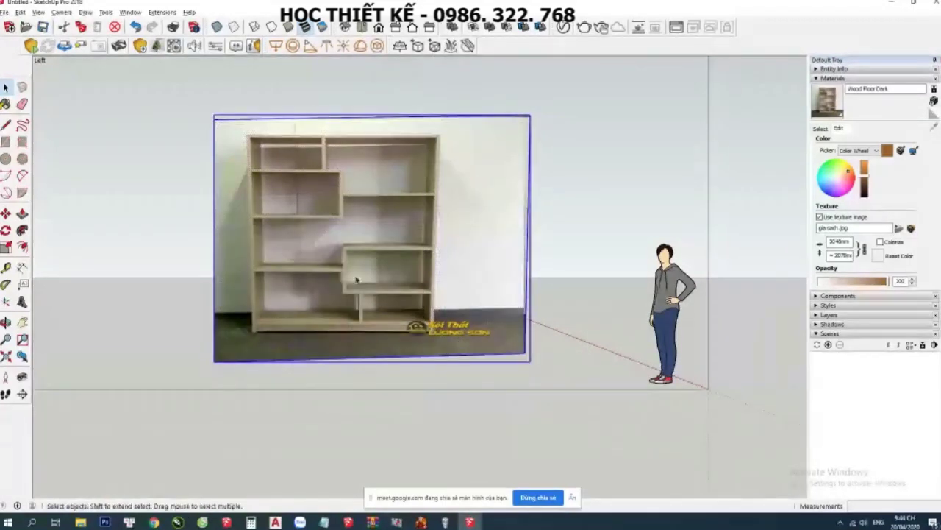
right_click(364, 234)
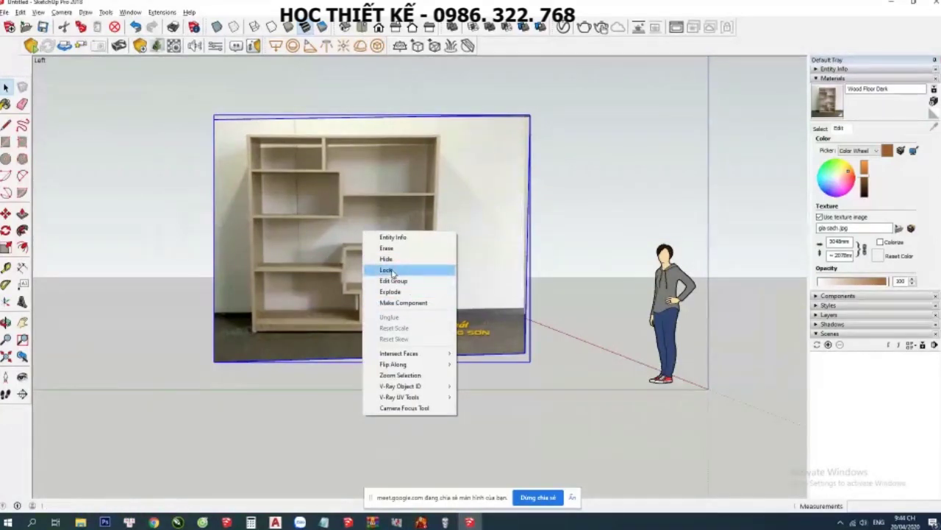
left_click(392, 272)
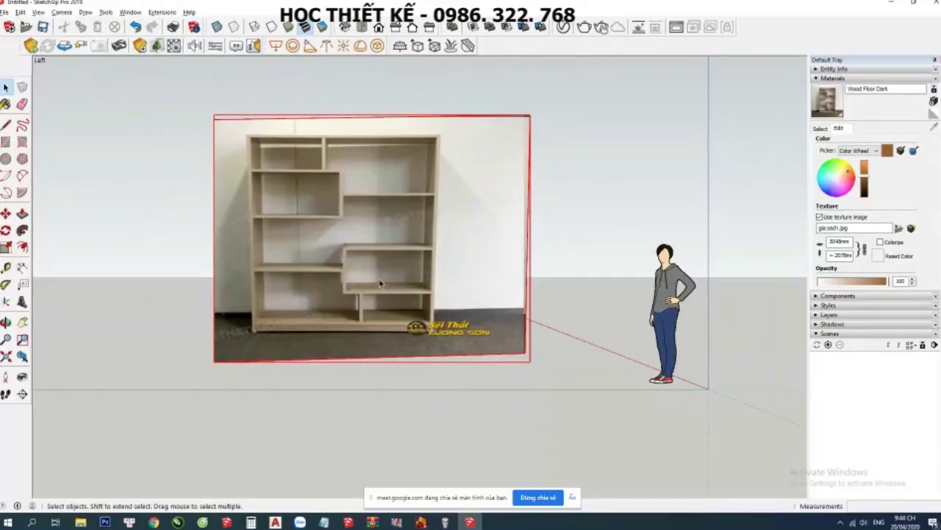
Draw one rectangle spanning the photo's top-left to bottom-right corners, then return to Select
scroll(380, 283, "up", 1)
scroll(380, 283, "down", 1)
scroll(382, 273, "down", 2)
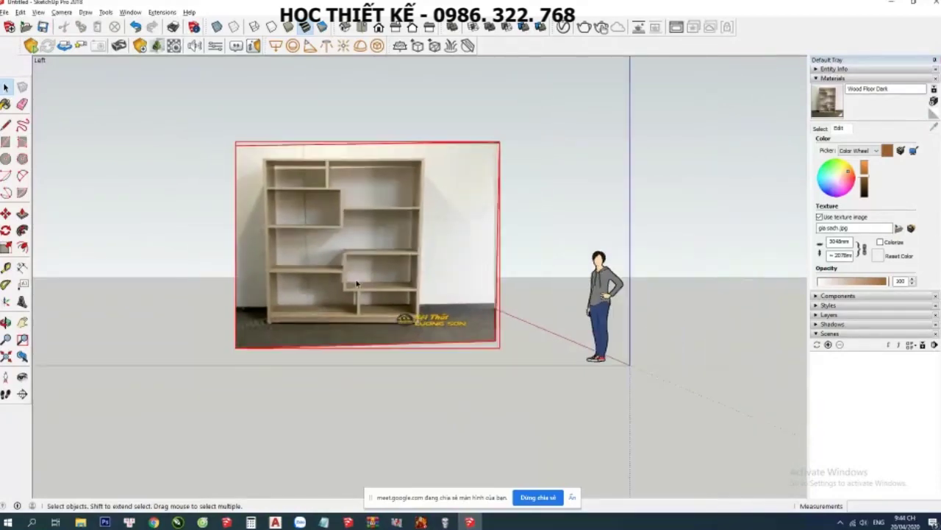
scroll(419, 141, "up", 2)
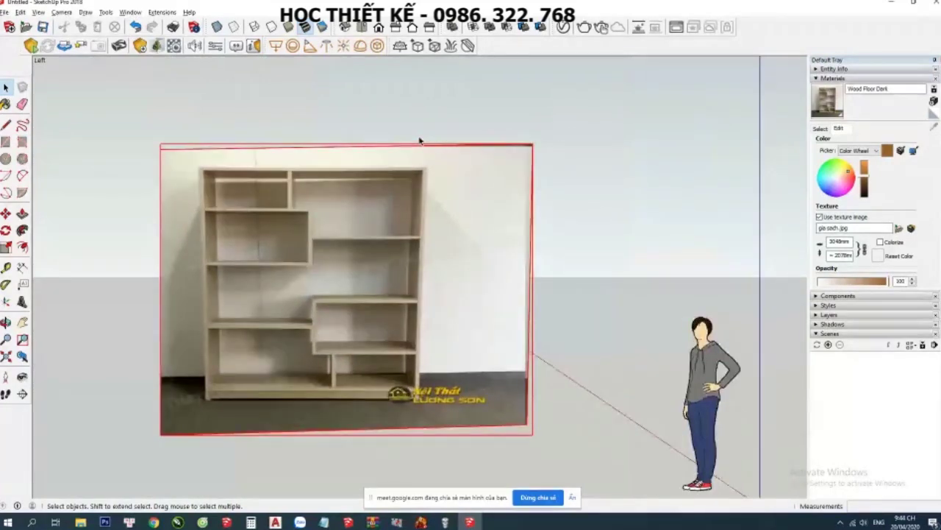
scroll(419, 140, "down", 1)
scroll(342, 331, "up", 1)
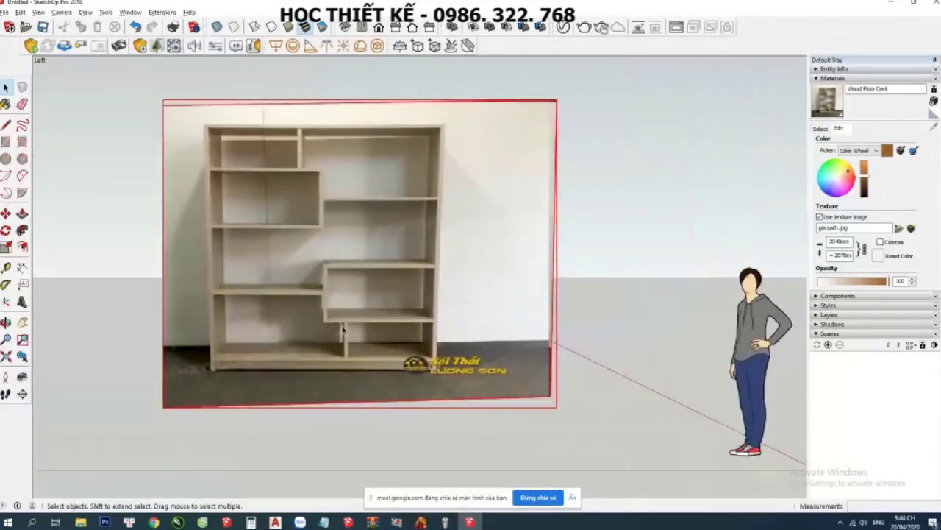
scroll(342, 331, "down", 1)
middle_click_drag(372, 270, 366, 266)
key("r")
left_click(195, 140)
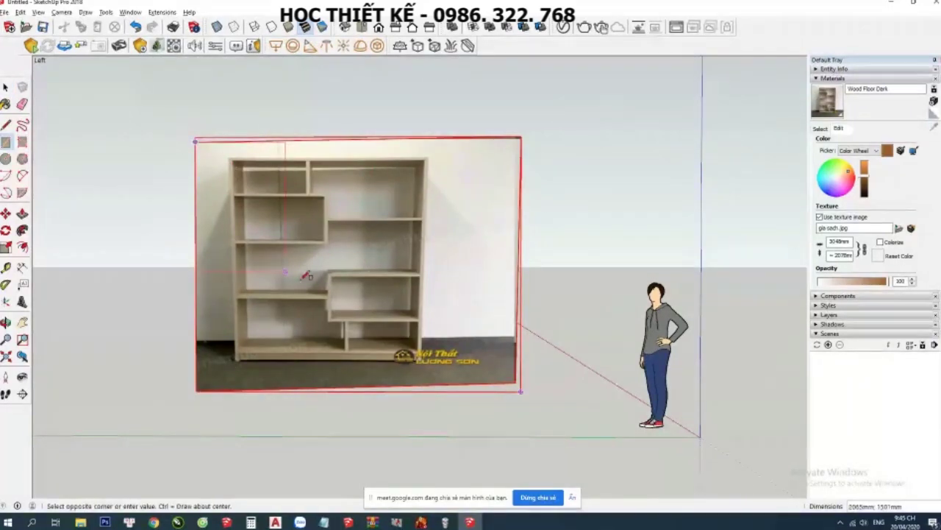
left_click(520, 382)
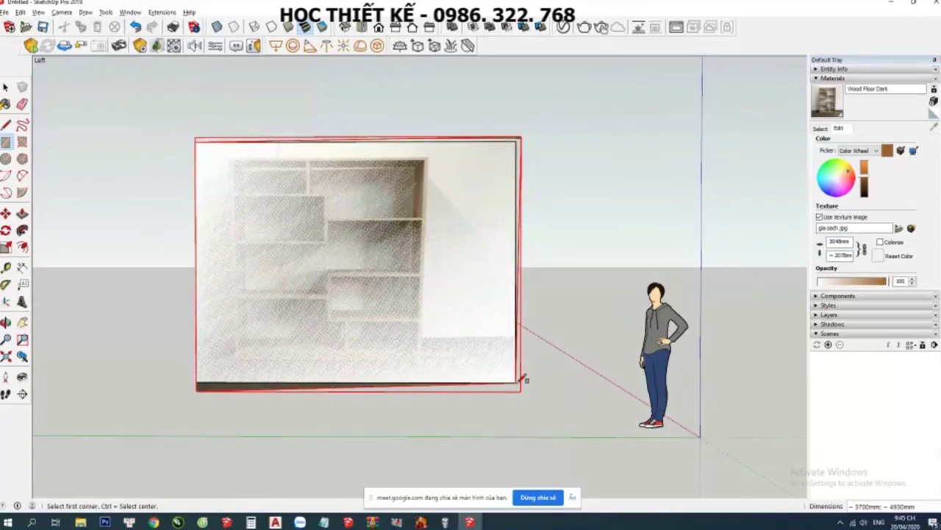
key("space")
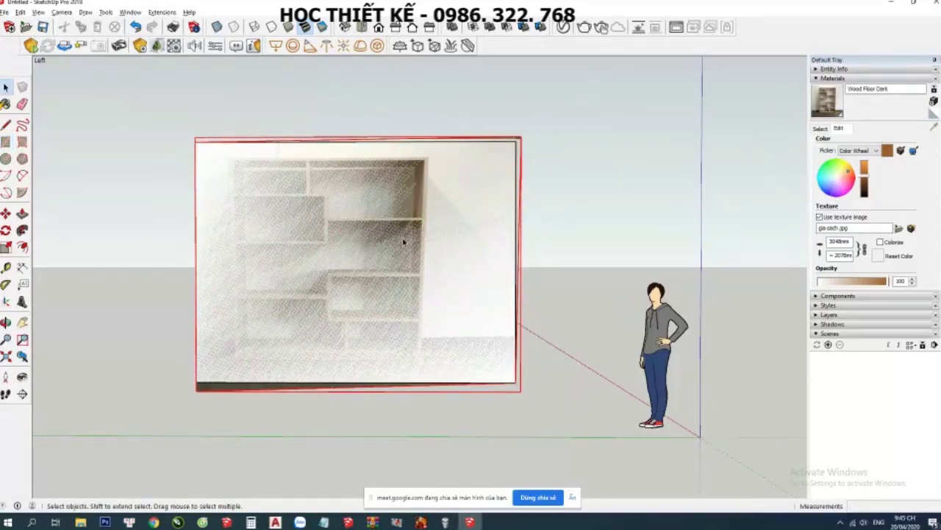
scroll(417, 240, "up", 2)
scroll(414, 246, "down", 3)
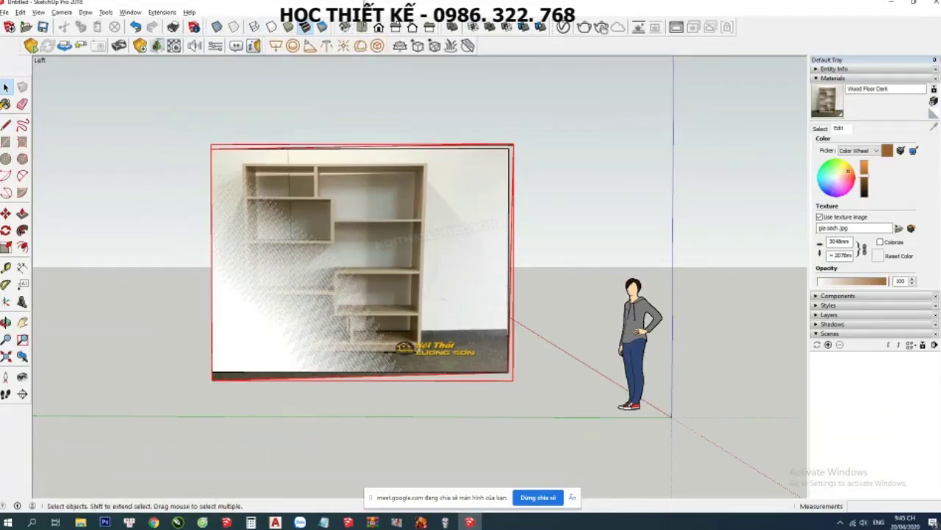
Turn on X-Ray face style so the bookshelf photo shows through the covering face
left_click(216, 28)
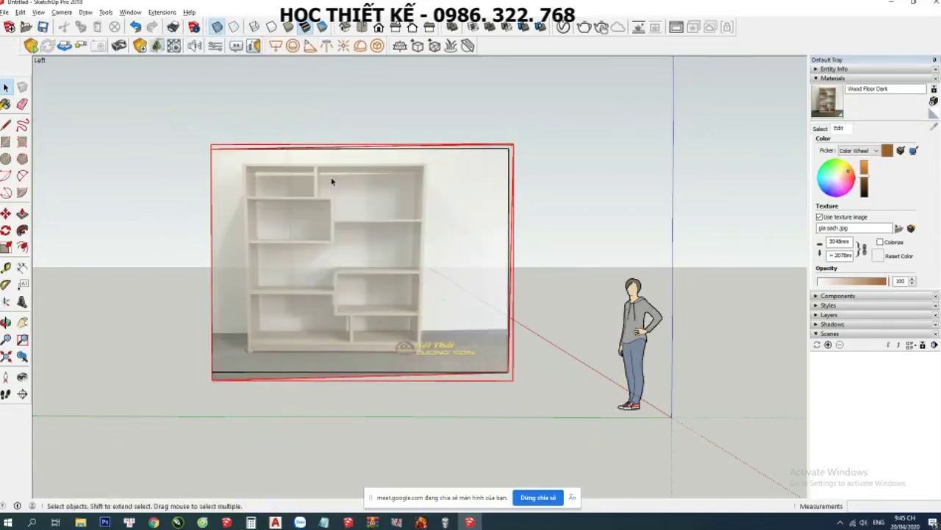
scroll(370, 280, "up", 1)
scroll(370, 281, "down", 1)
middle_click_drag(372, 276, 366, 284)
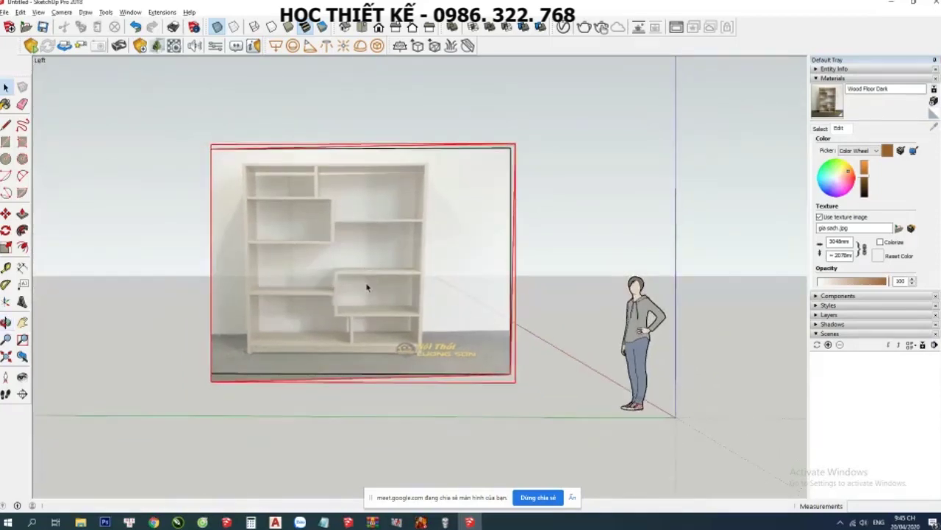
scroll(364, 279, "up", 1)
scroll(364, 280, "up", 1)
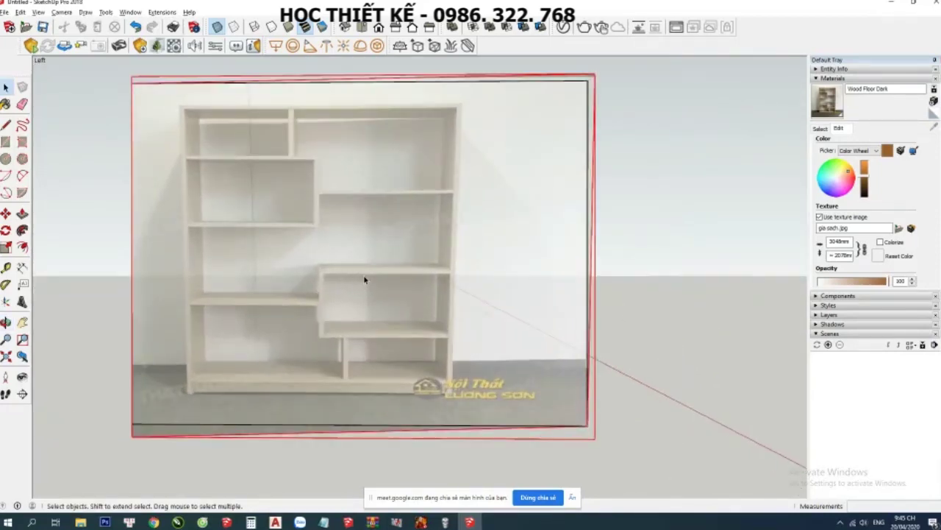
scroll(364, 280, "up", 1)
scroll(364, 279, "down", 1)
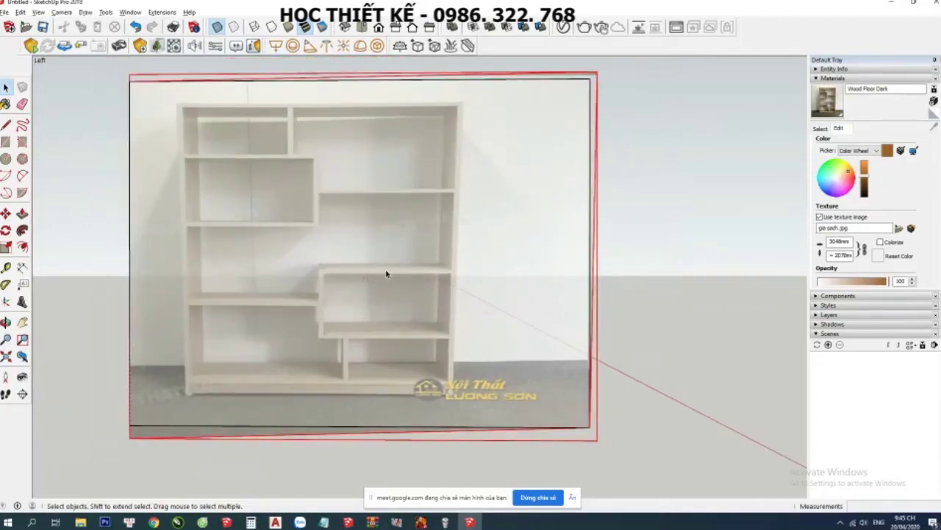
Select the covering face and zoom toward the top of the shelf
left_click(386, 273)
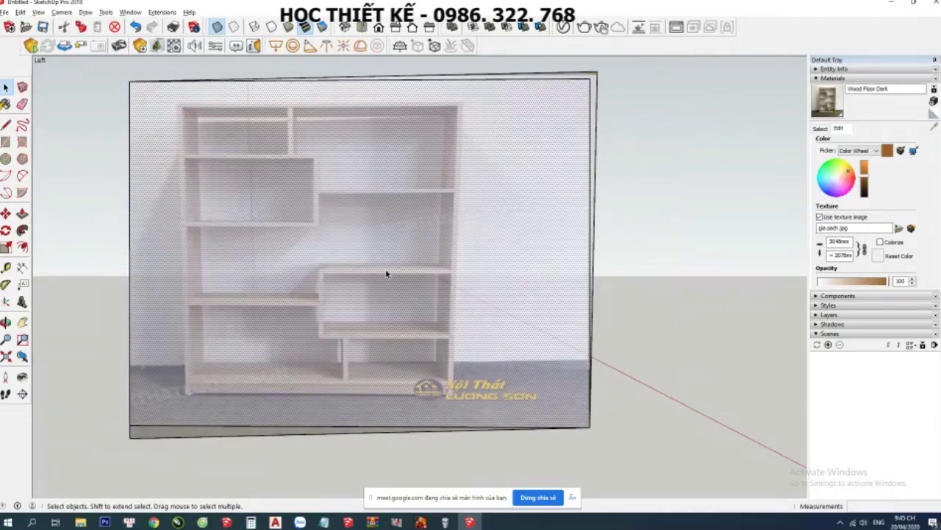
scroll(386, 274, "up", 1)
scroll(386, 274, "down", 1)
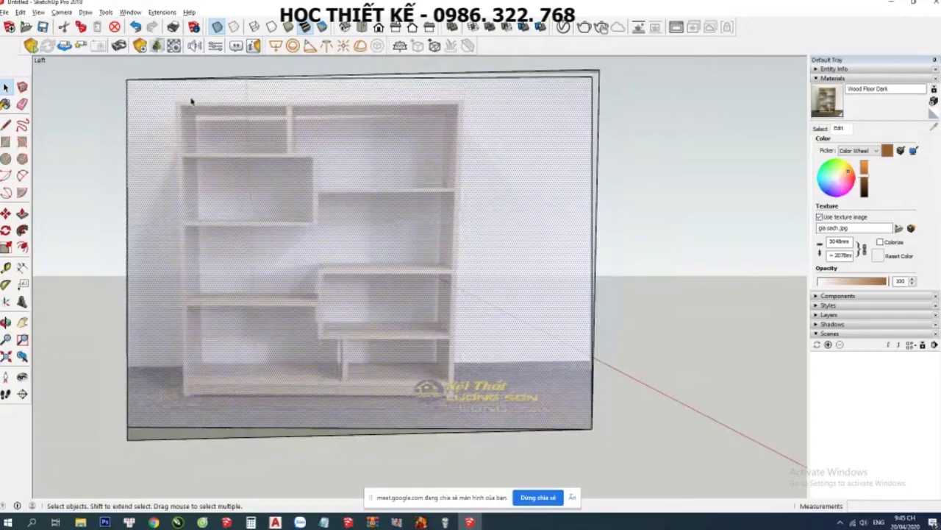
scroll(193, 99, "up", 1)
scroll(193, 101, "up", 1)
scroll(193, 101, "up", 1)
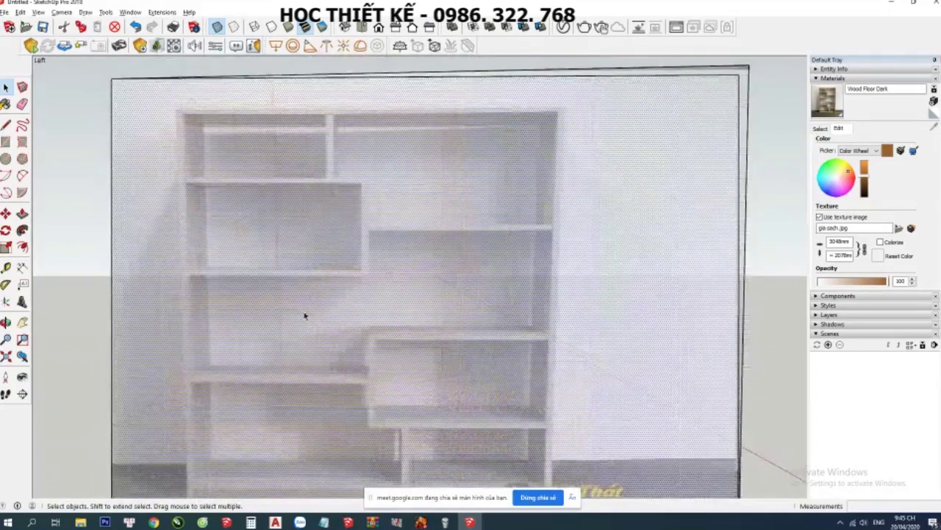
scroll(365, 140, "down", 1)
scroll(381, 420, "up", 1)
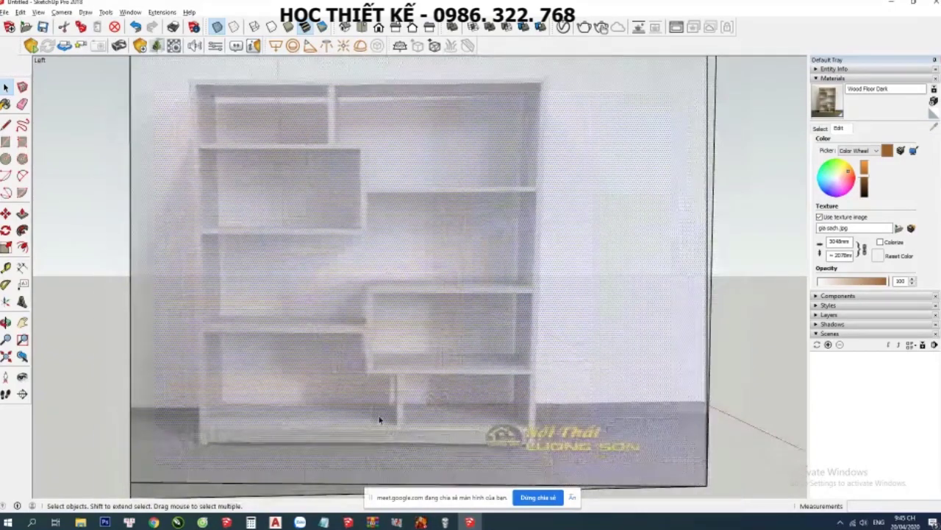
scroll(319, 332, "up", 1)
scroll(331, 319, "down", 1)
scroll(332, 320, "down", 1)
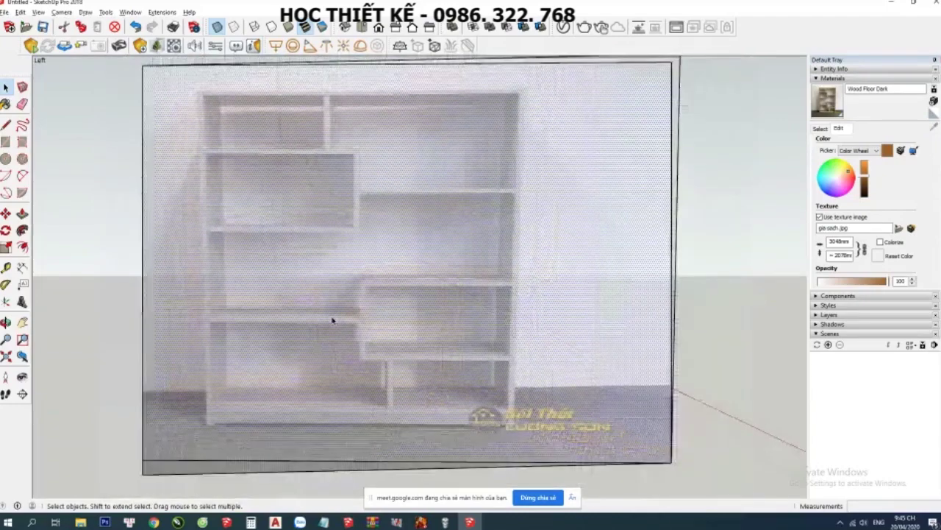
key("r")
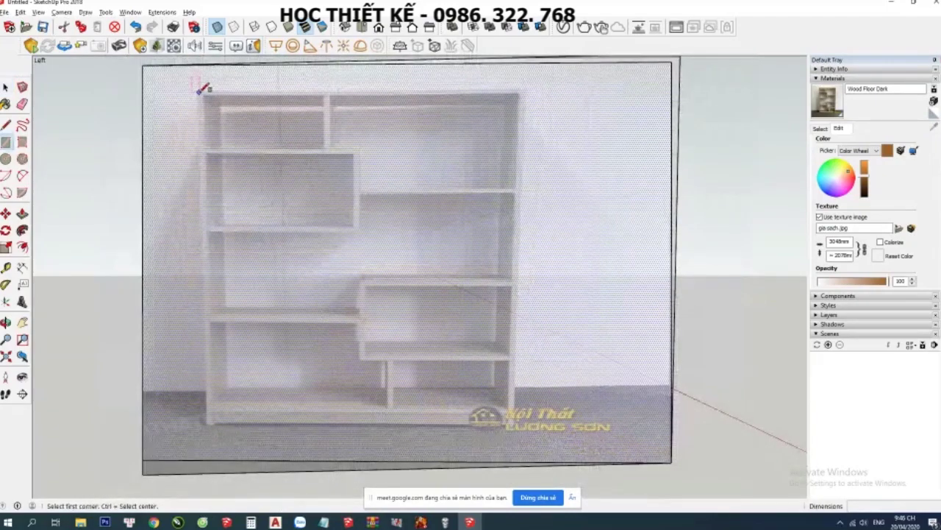
Trace the top shelf board as a thin rectangle along its full width
left_click(198, 89)
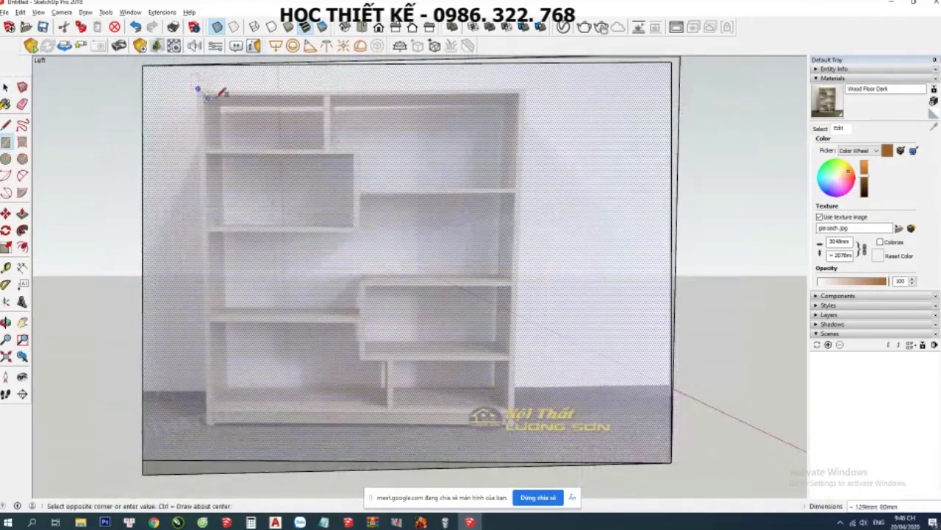
left_click(527, 93)
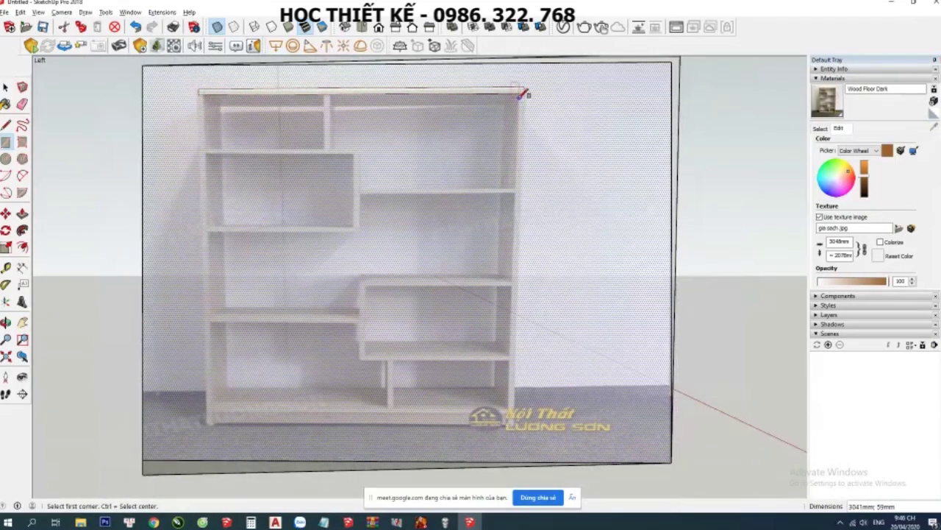
left_click(524, 92)
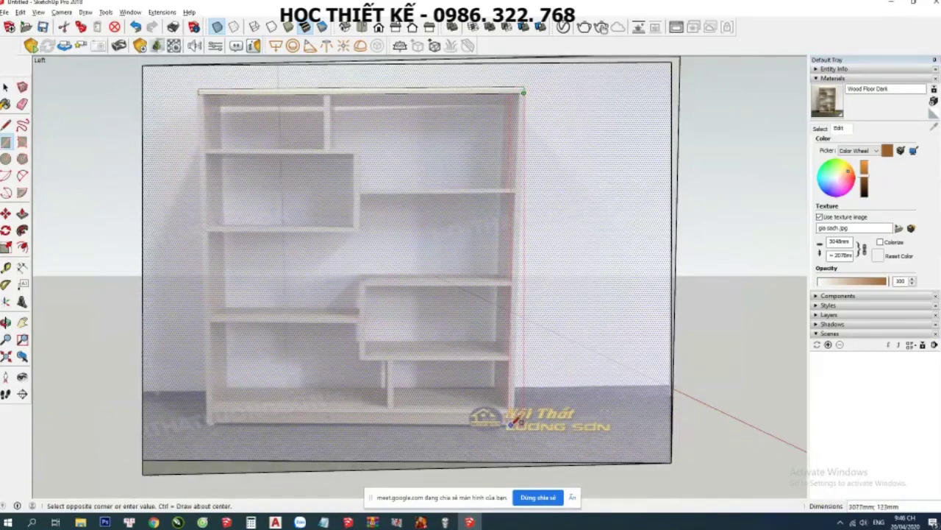
key("space")
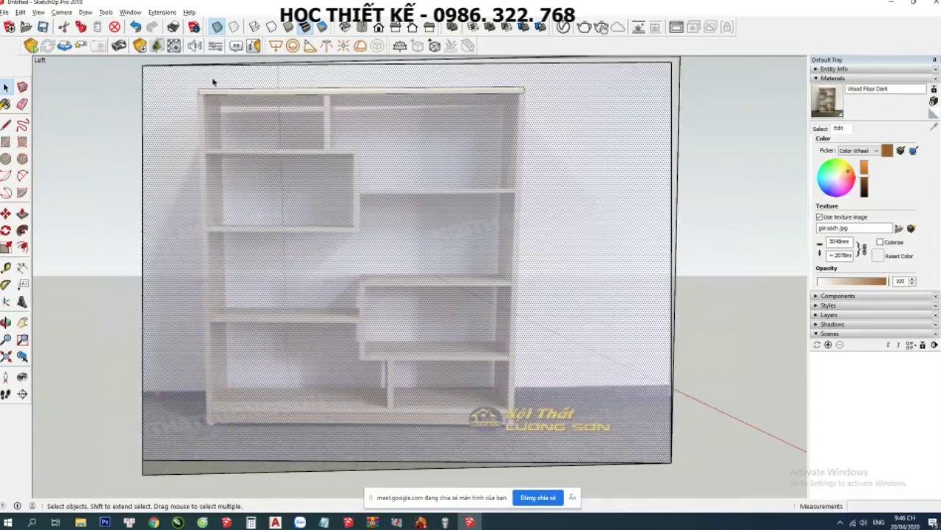
Draw a 70mm × 517mm rectangle for the vertical divider below the top board
key("r")
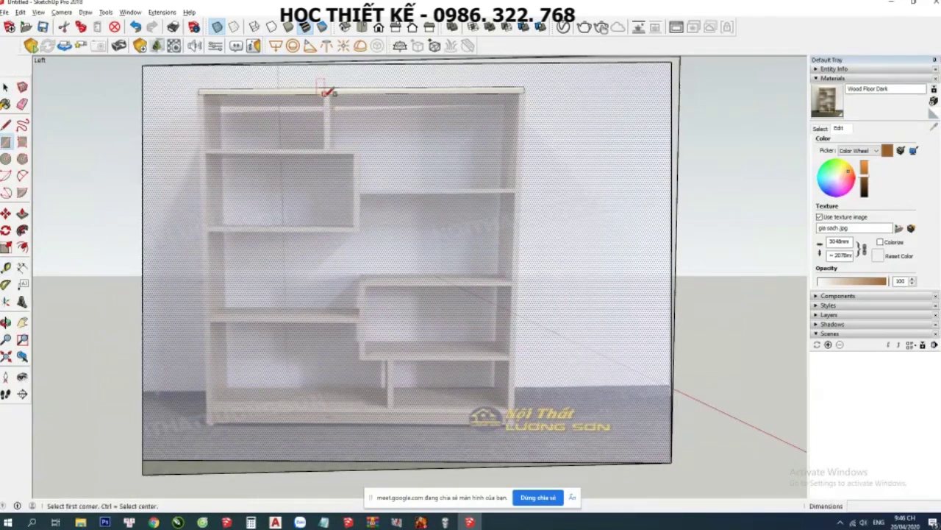
left_click(328, 90)
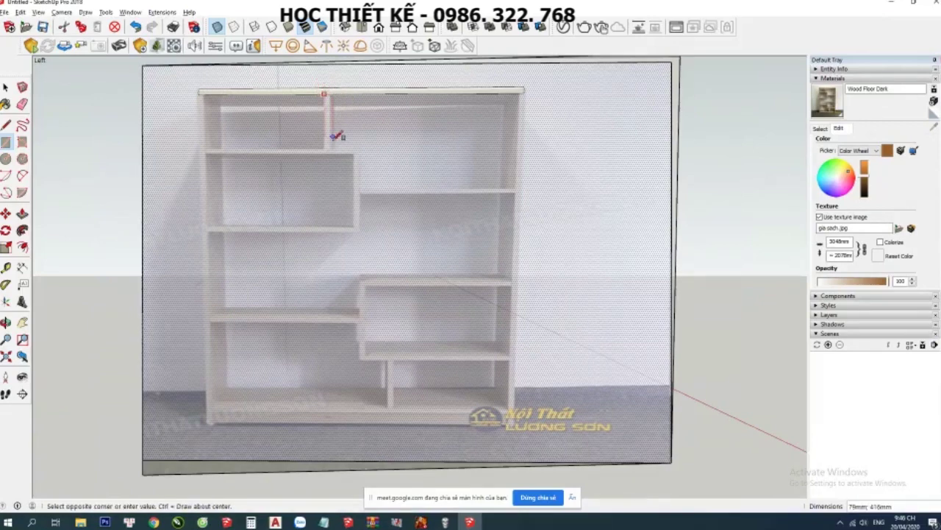
left_click(338, 146)
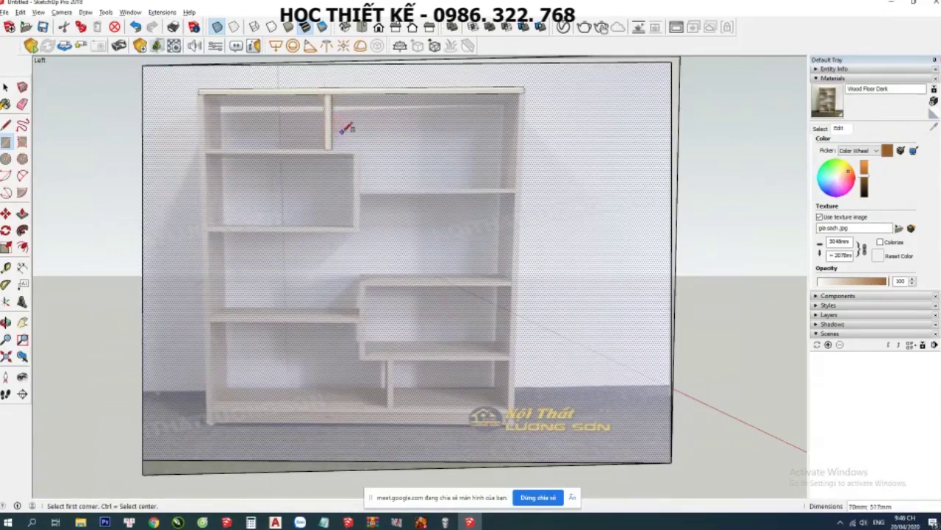
scroll(345, 132, "down", 2)
scroll(331, 257, "down", 1)
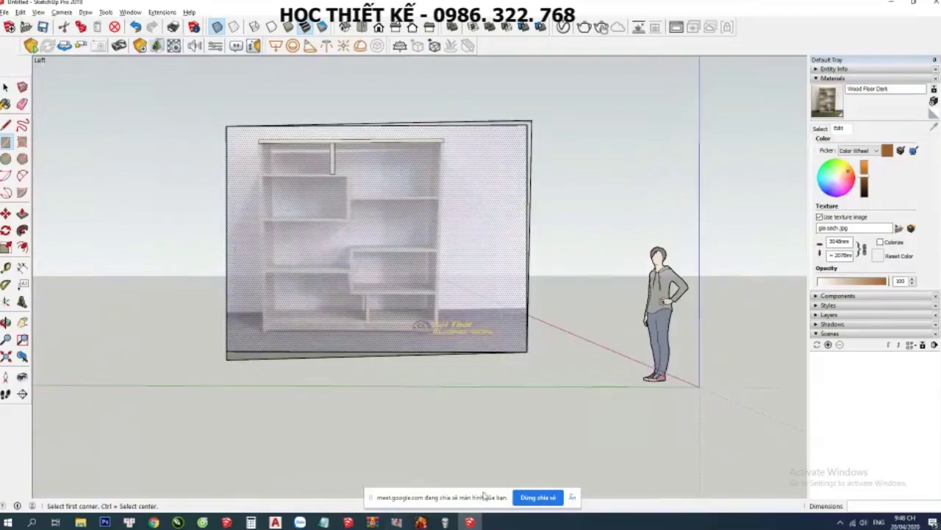
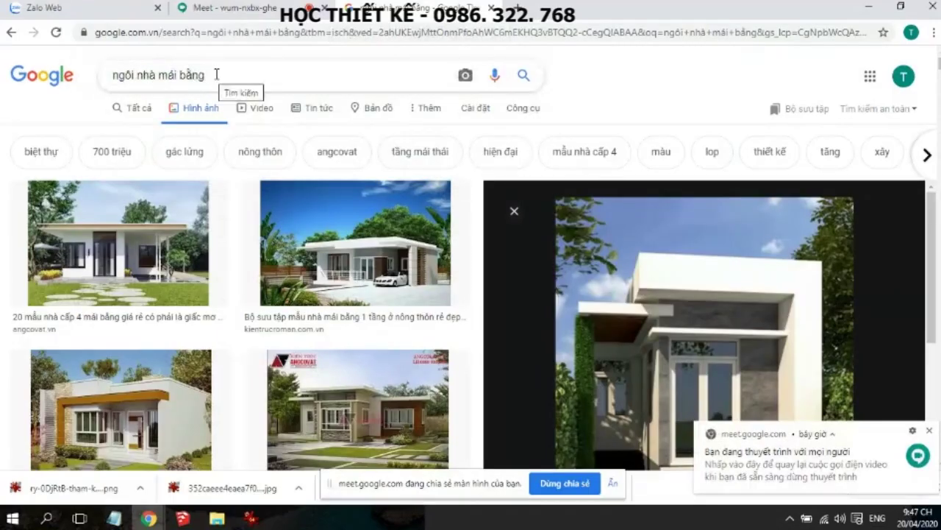
Search Google Images for 'giá sách' and browse the bookshelf results
left_click_drag(216, 76, 78, 83)
type("giá sachs")
key("Return")
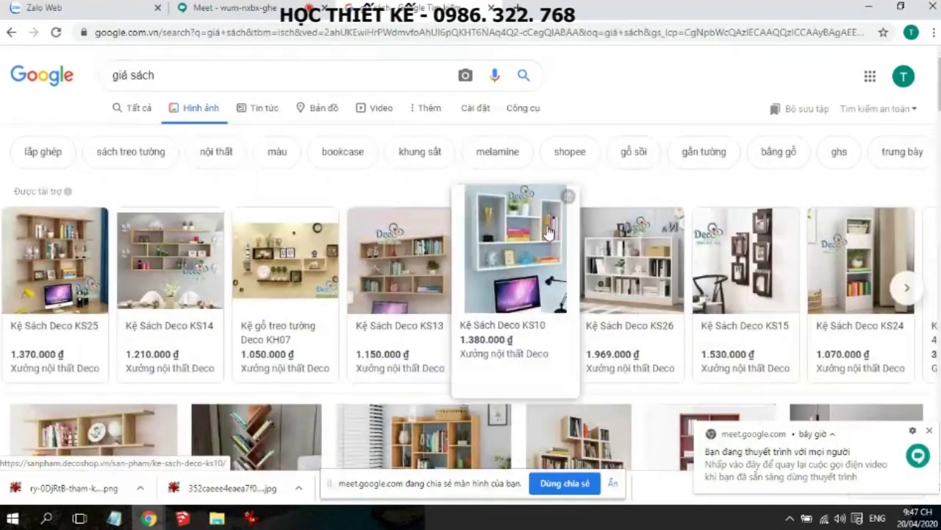
scroll(548, 233, "down", 2)
scroll(548, 233, "down", 3)
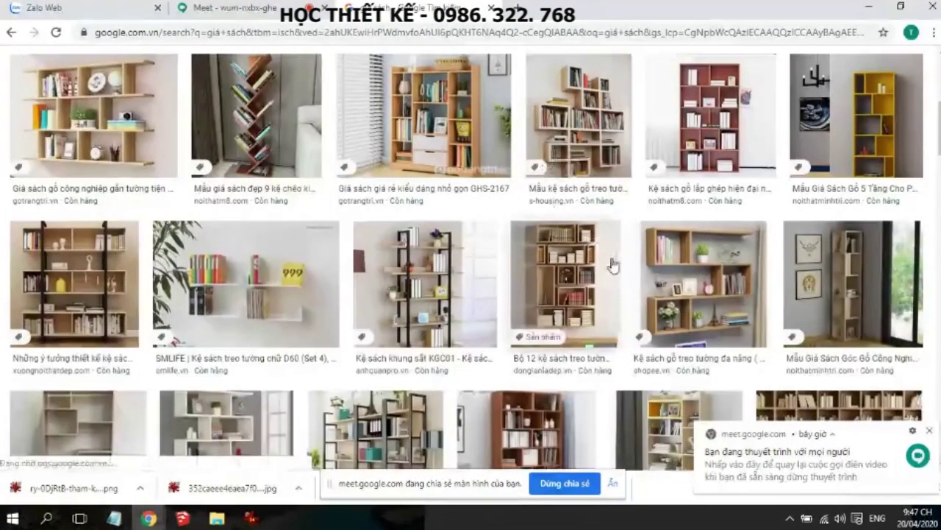
scroll(612, 266, "down", 4)
scroll(612, 266, "down", 3)
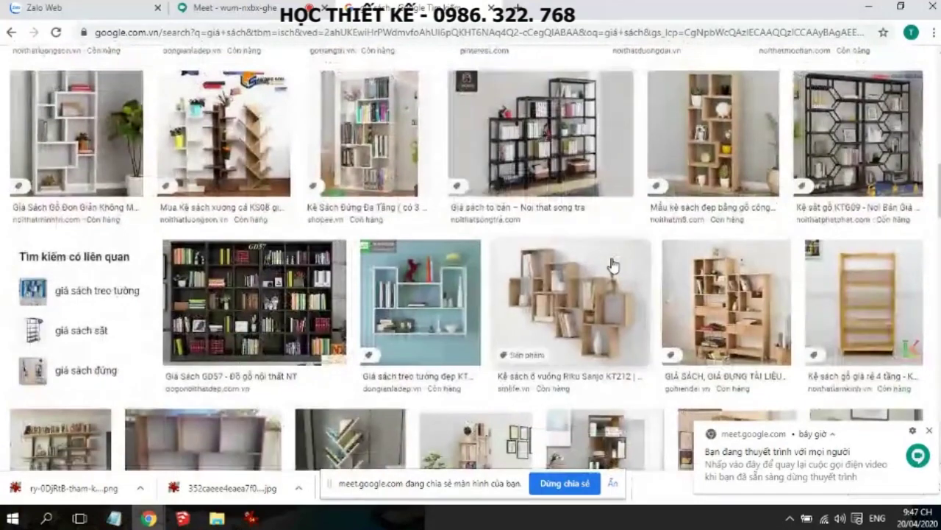
scroll(469, 303, "down", 4)
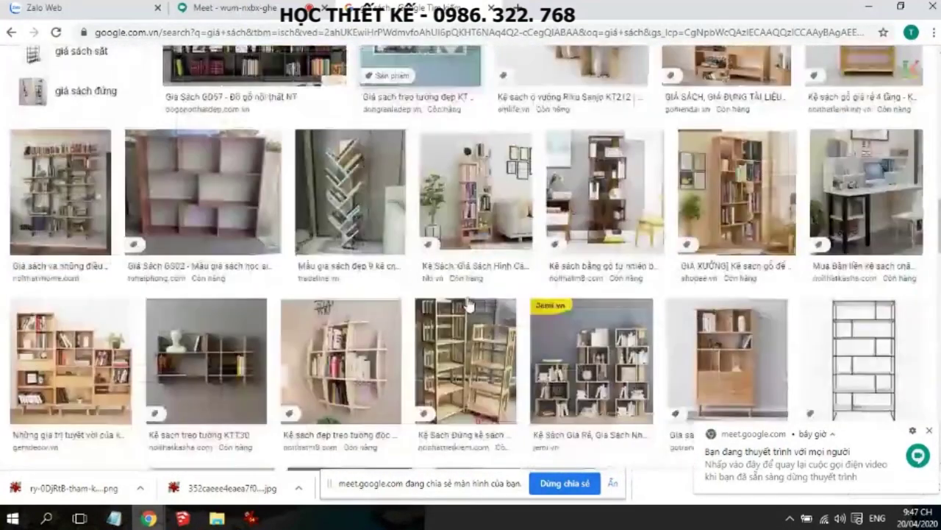
scroll(469, 302, "down", 4)
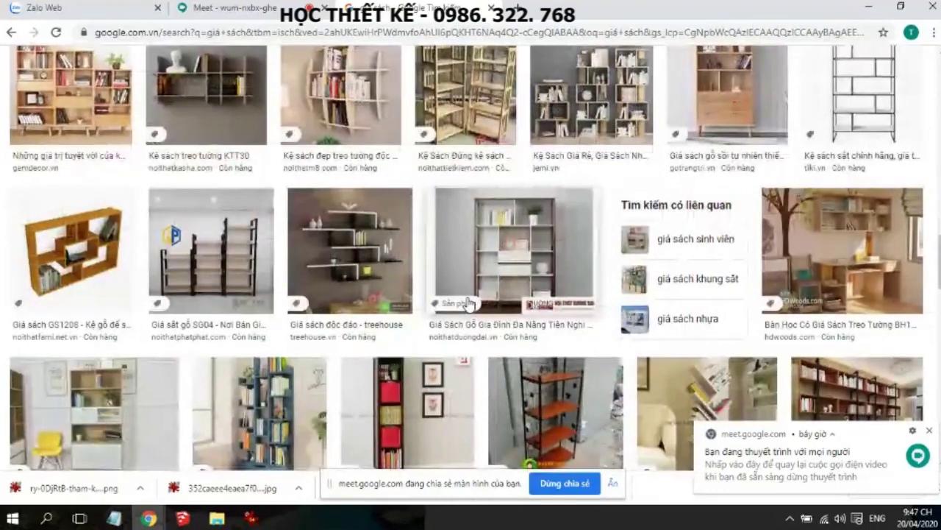
scroll(469, 303, "down", 3)
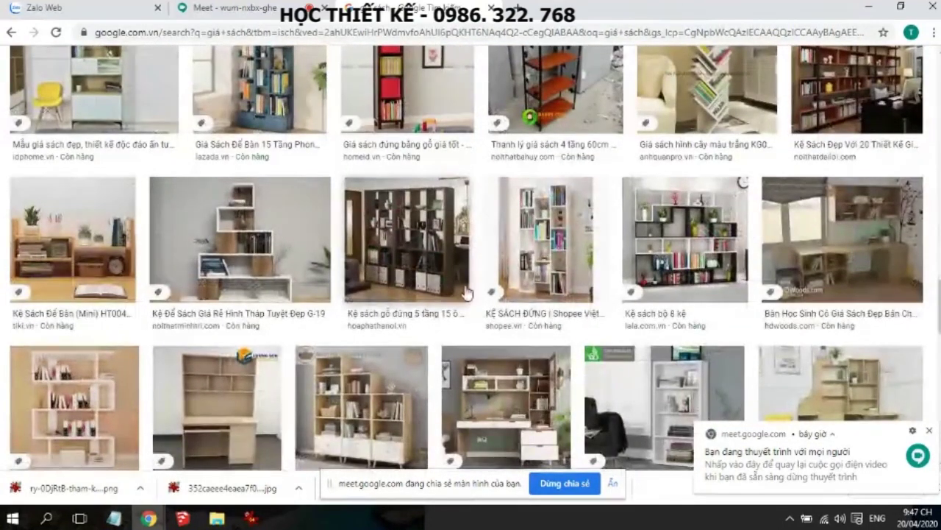
scroll(411, 288, "down", 1)
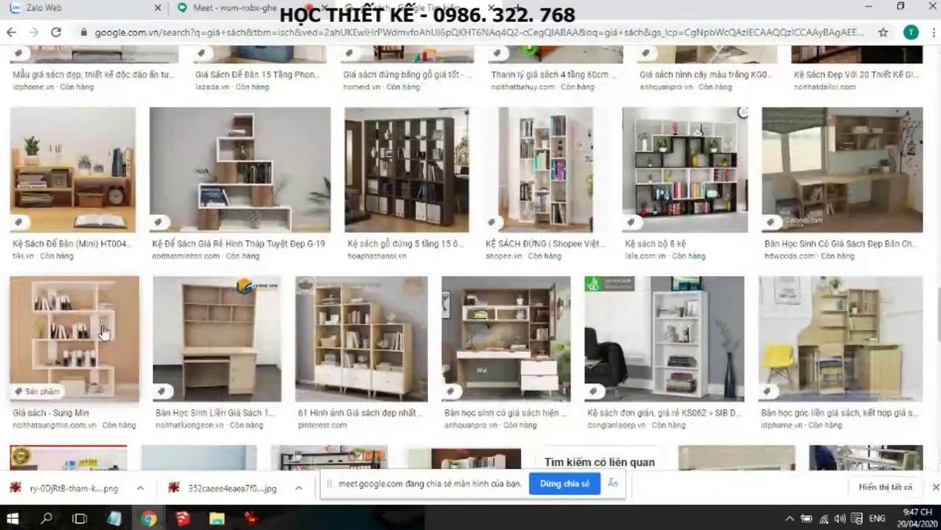
Download the white S-shaped bookshelf photo as unnamed.jpg and return to SketchUp
left_click(103, 332)
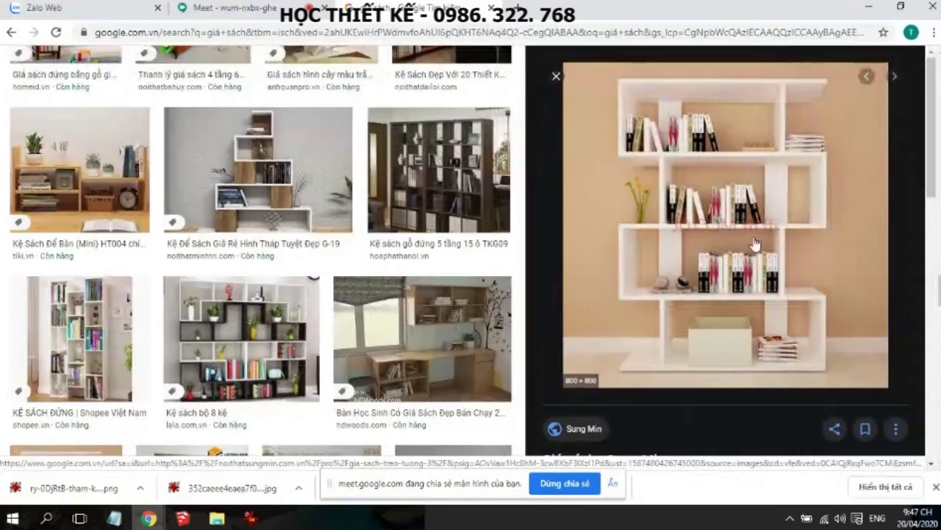
right_click(715, 221)
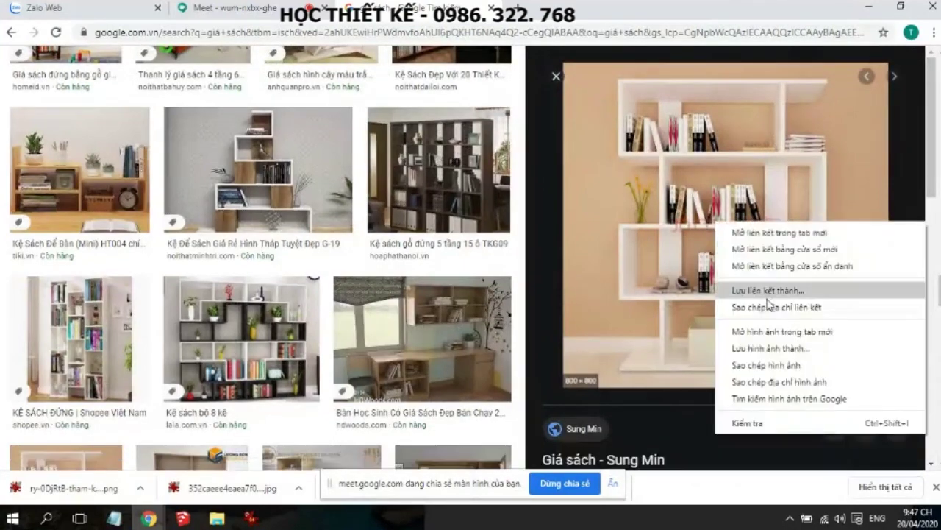
left_click(767, 349)
left_click(355, 307)
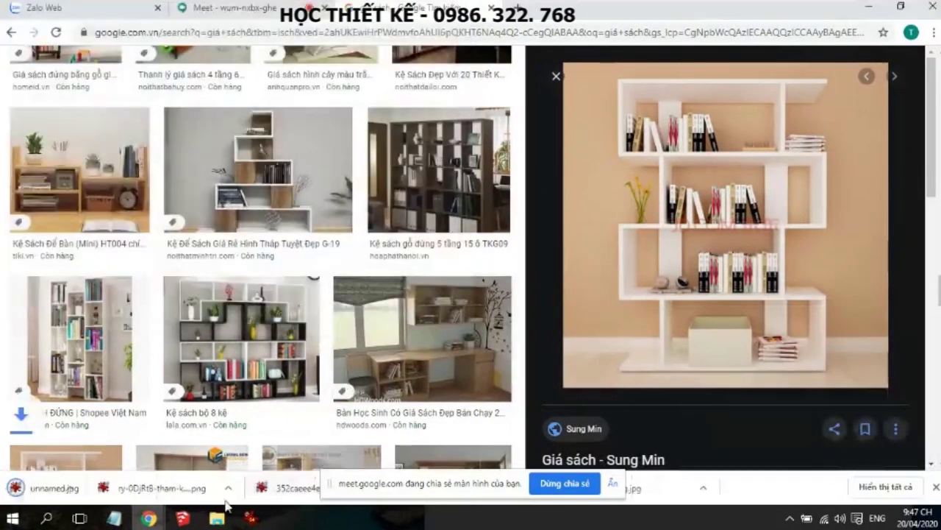
left_click(184, 518)
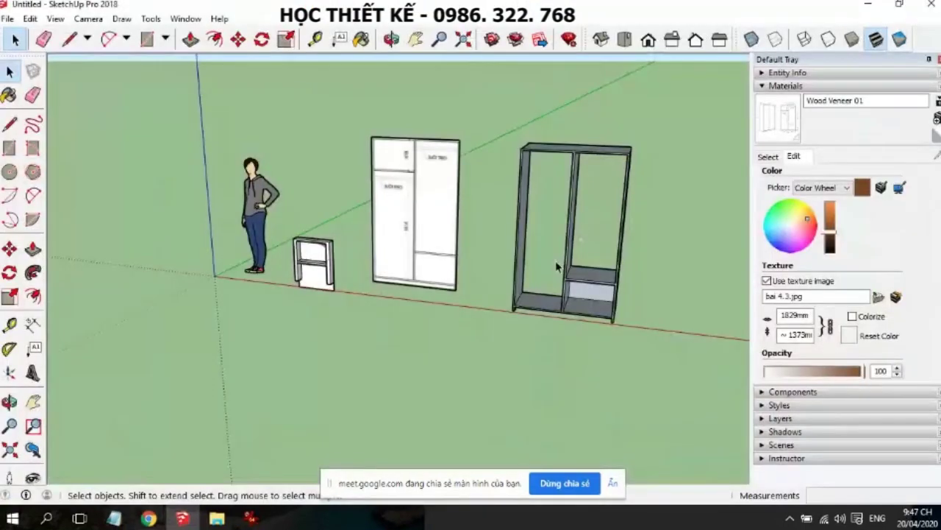
Delete the cabinets and chair, unlocking all locked groups to remove the rest
scroll(329, 244, "down", 2)
scroll(330, 243, "down", 2)
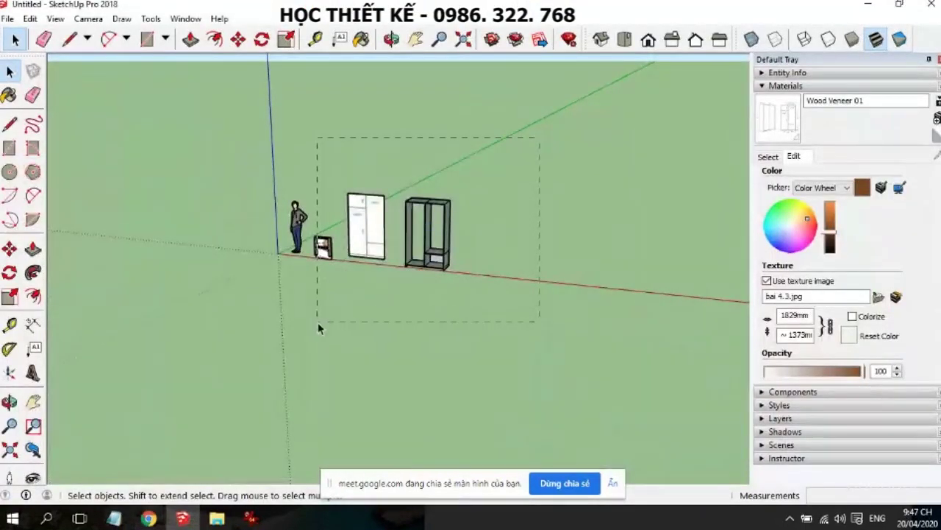
left_click_drag(311, 323, 310, 326)
key("Delete")
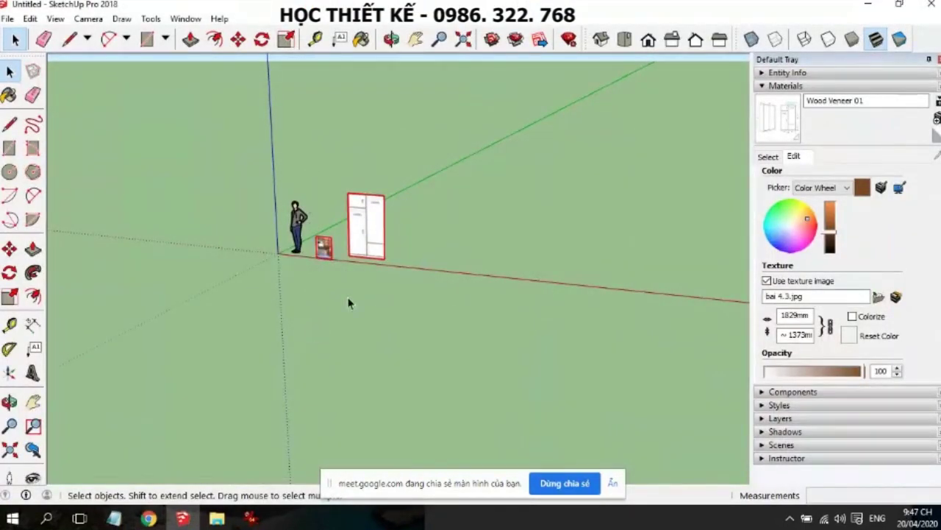
left_click(31, 19)
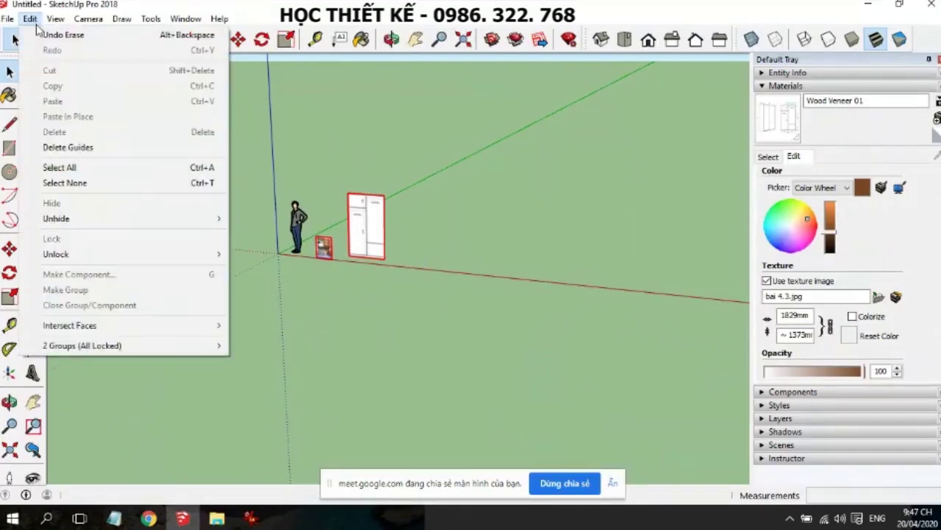
mouse_move(56, 254)
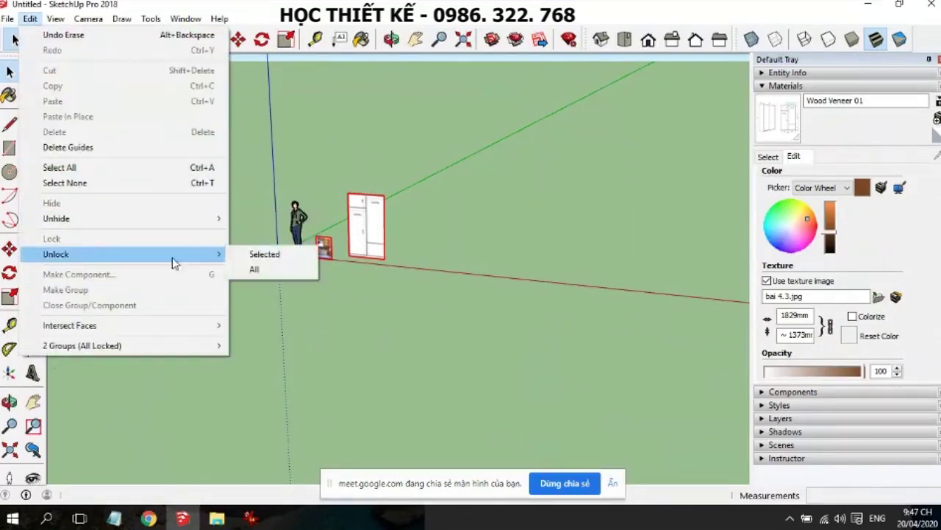
left_click(243, 269)
key("Delete")
Draw an upright rectangle about 1925 × 2343 mm beside the figure
mouse_move(346, 259)
middle_mouse_down()
mouse_move(357, 278)
mouse_move(473, 212)
mouse_move(414, 233)
middle_mouse_up()
scroll(414, 234, "up", 2)
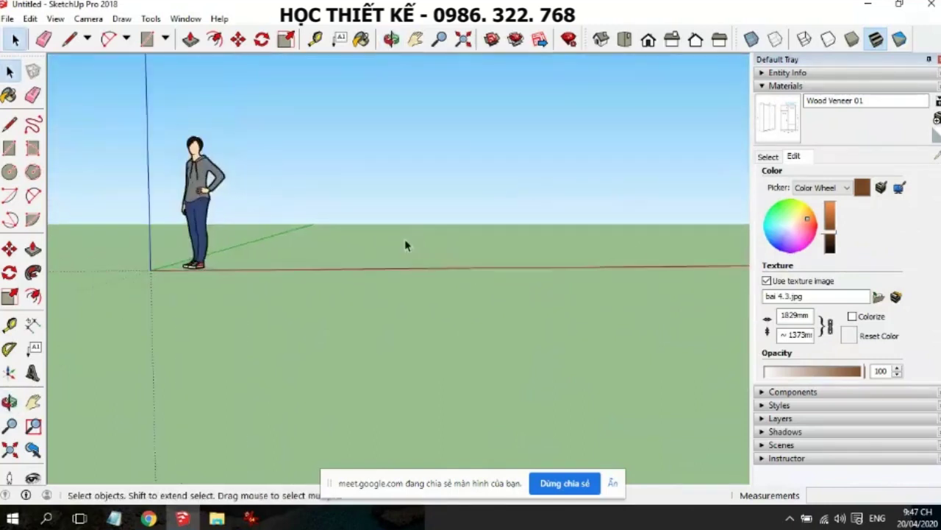
left_click(9, 148)
left_click(318, 269)
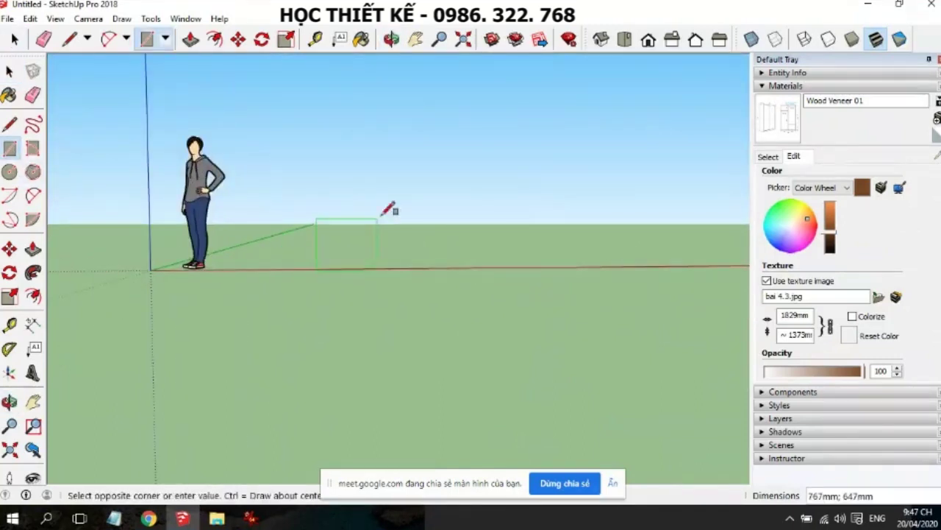
left_click(468, 83)
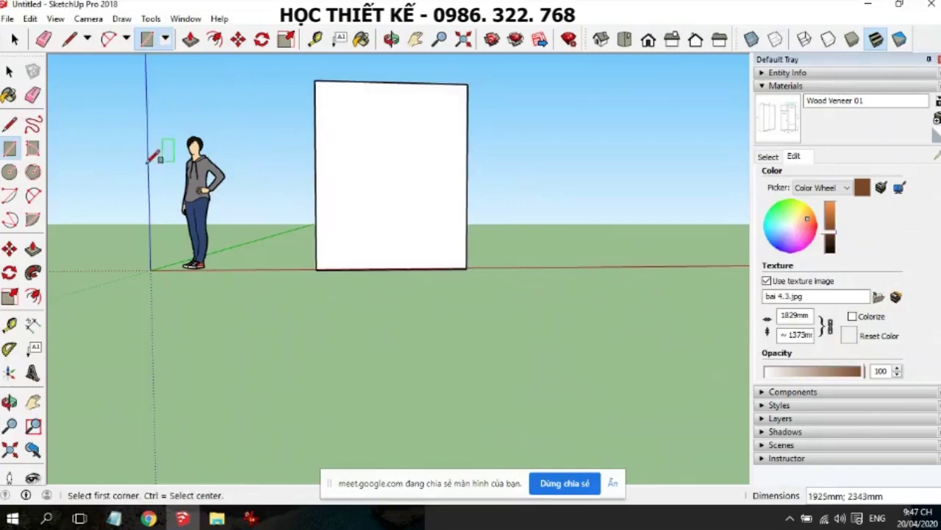
left_click(9, 95)
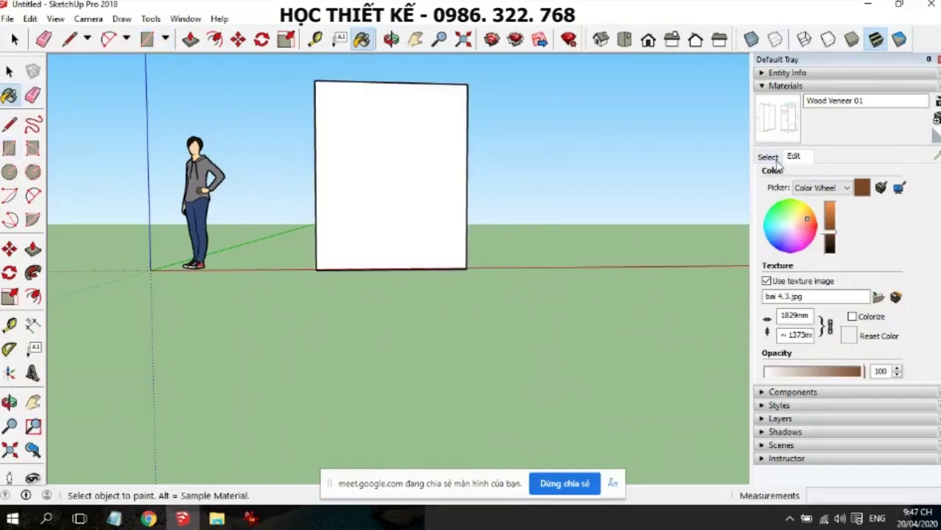
Paint the rectangle Wood Cherry Original, then replace its texture image with Desktop unnamed.jpg
left_click(769, 157)
left_click(847, 204)
left_click(407, 172)
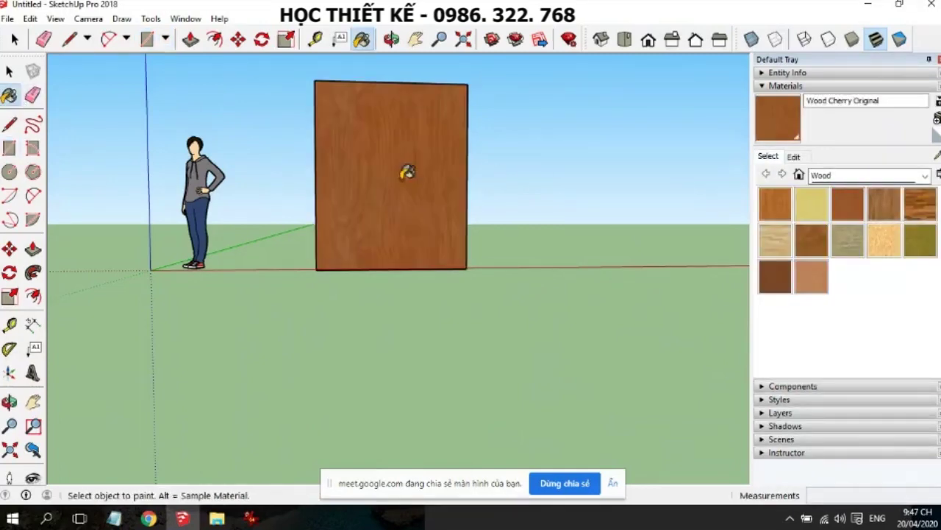
left_click(794, 157)
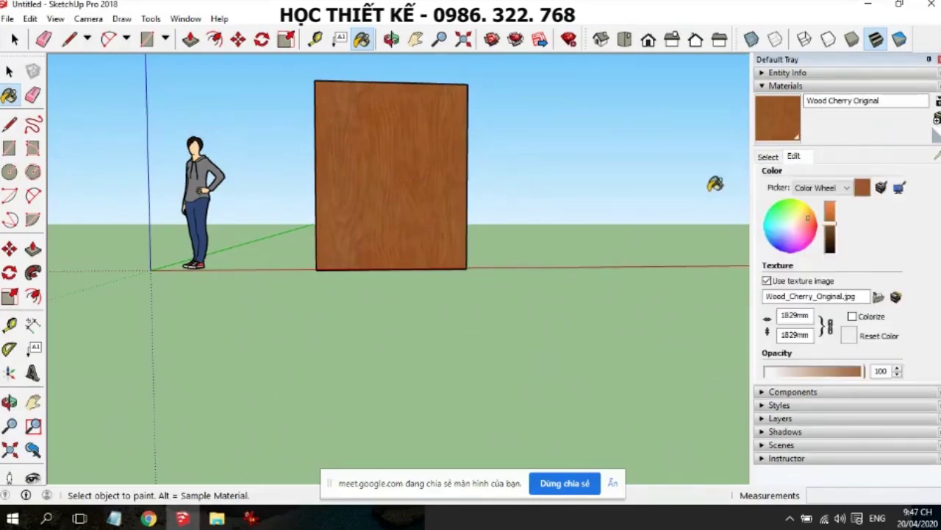
left_click(876, 295)
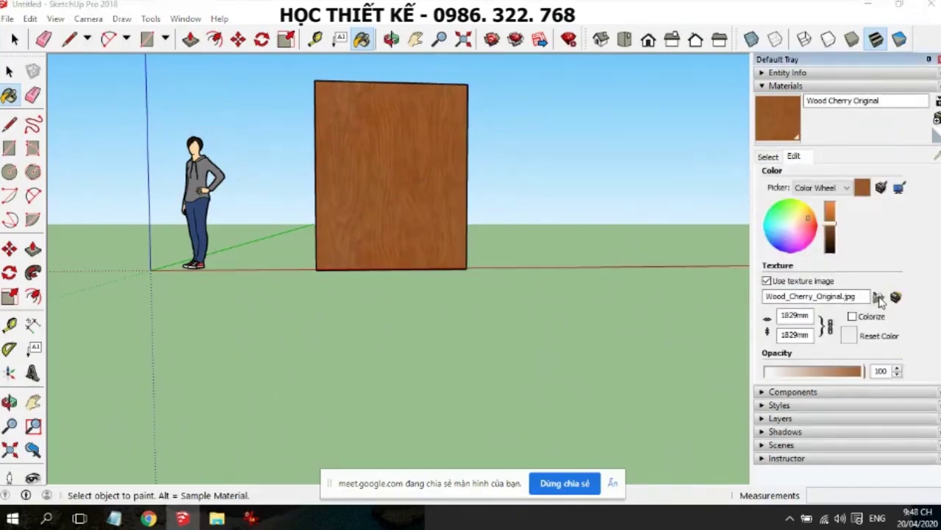
left_click(296, 172)
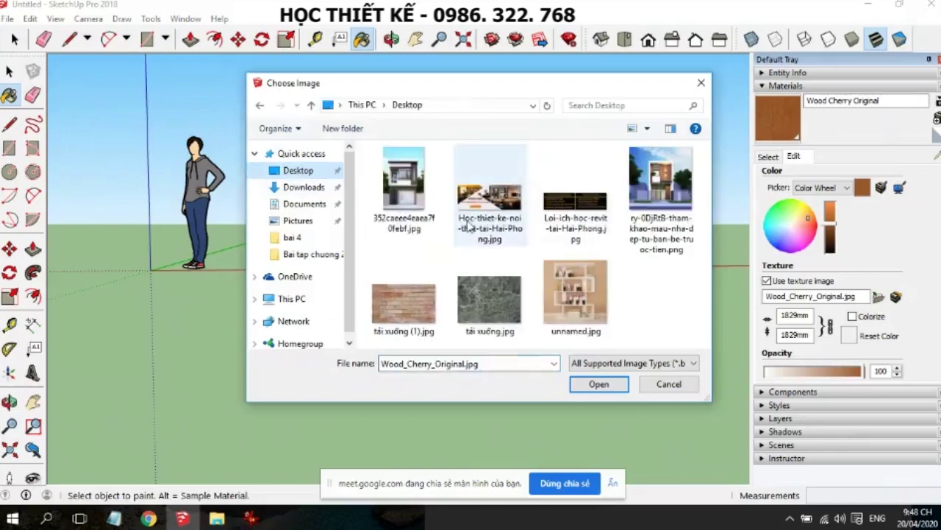
left_click(591, 289)
left_click(600, 385)
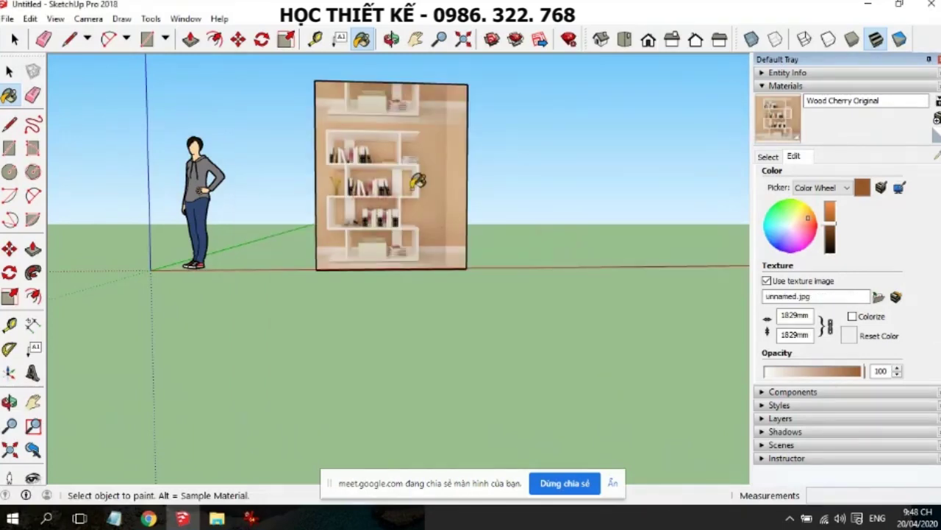
Inspect the bookshelf texture up close and select the textured face
scroll(418, 183, "up", 2)
scroll(478, 213, "up", 2)
mouse_move(506, 225)
middle_mouse_down()
mouse_move(533, 267)
mouse_move(559, 284)
middle_mouse_up()
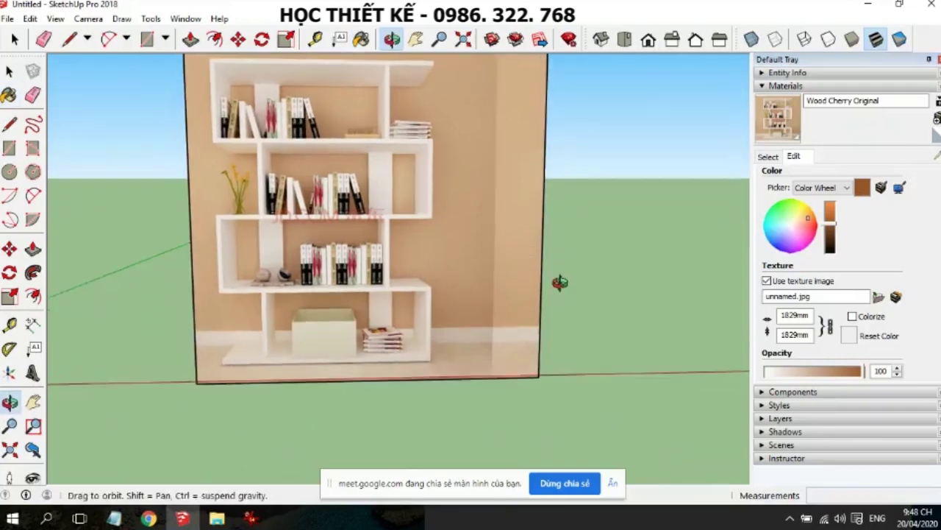
scroll(498, 273, "down", 1)
scroll(498, 273, "down", 3)
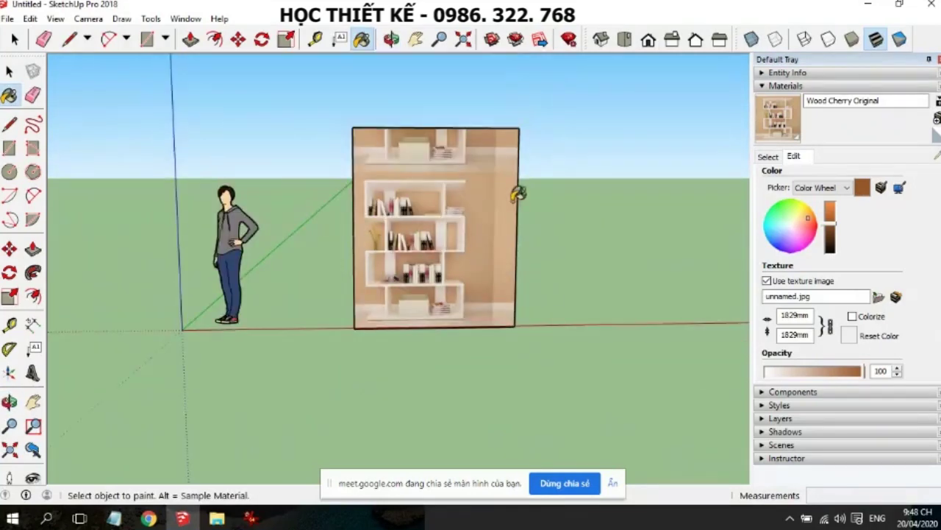
left_click(9, 71)
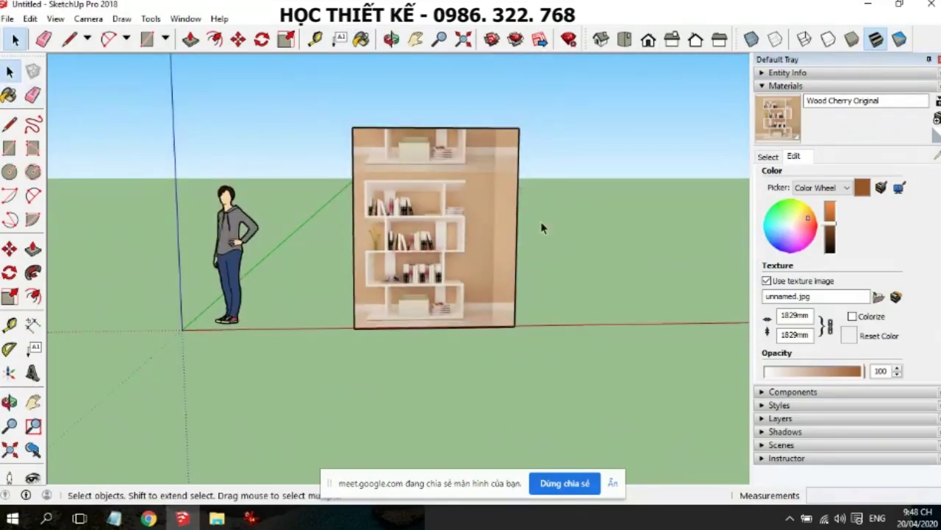
left_click(459, 218)
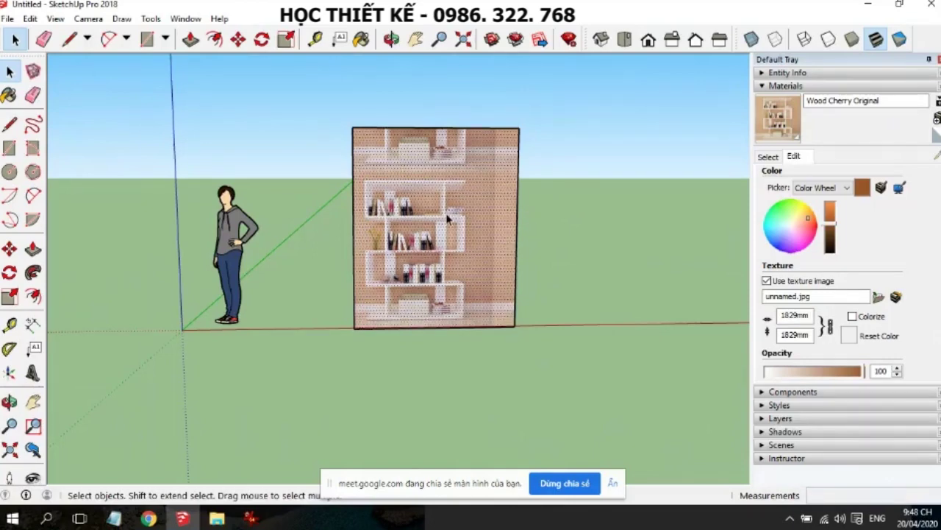
right_click(447, 217)
mouse_move(484, 397)
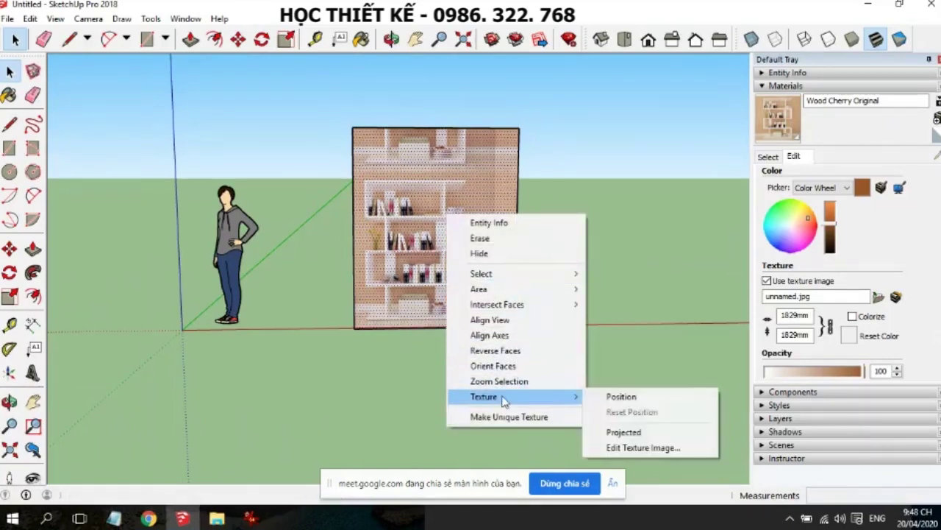
Scale the bookshelf photo texture up to fit the rectangle
left_click(626, 398)
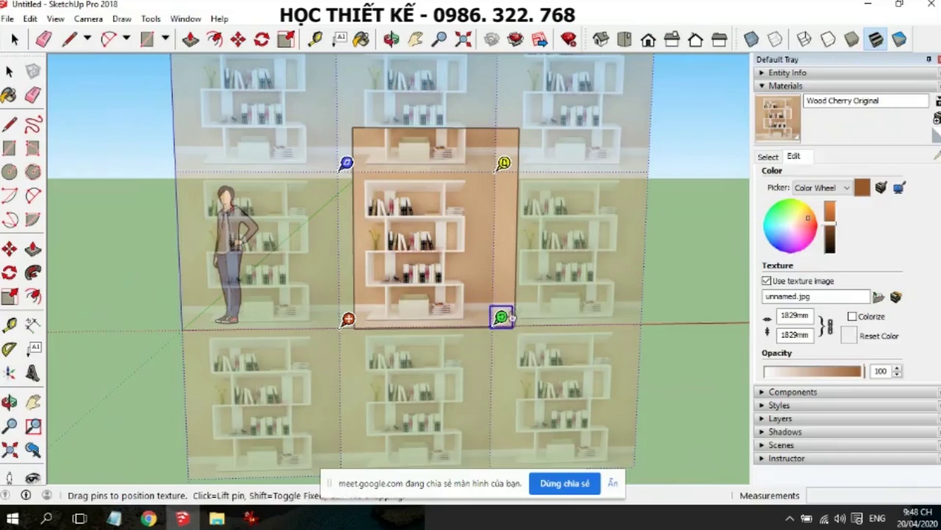
left_click_drag(502, 317, 523, 317)
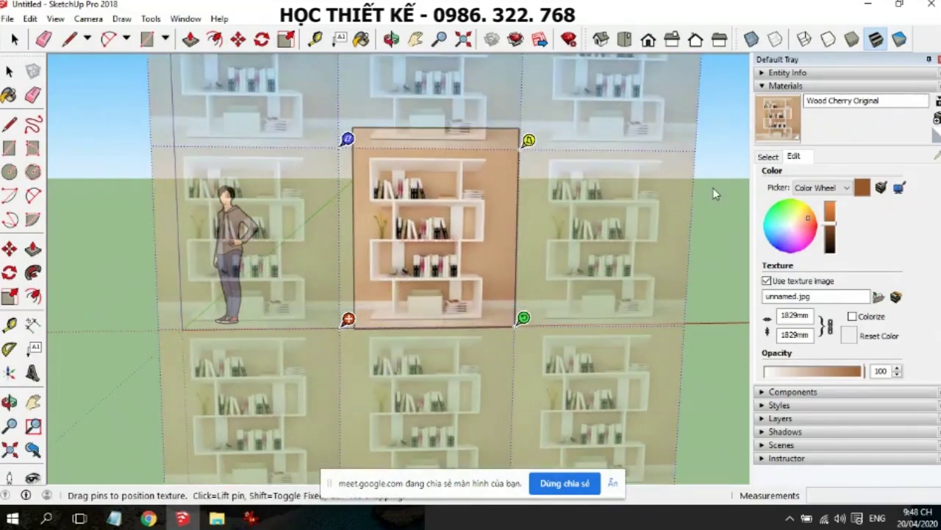
left_click(671, 195)
Lower the panel's top edge 279 mm to meet the shelf top
scroll(531, 189, "up", 2)
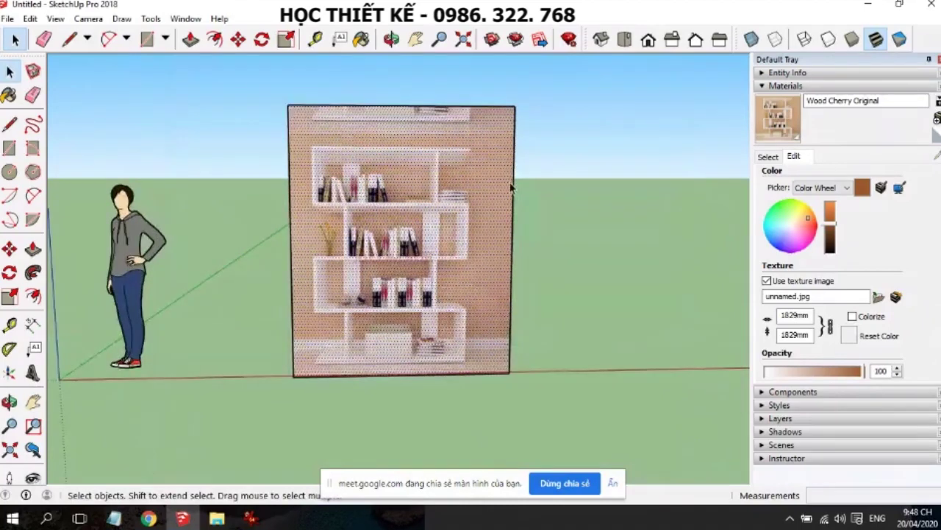
left_click(512, 189)
left_click(476, 110)
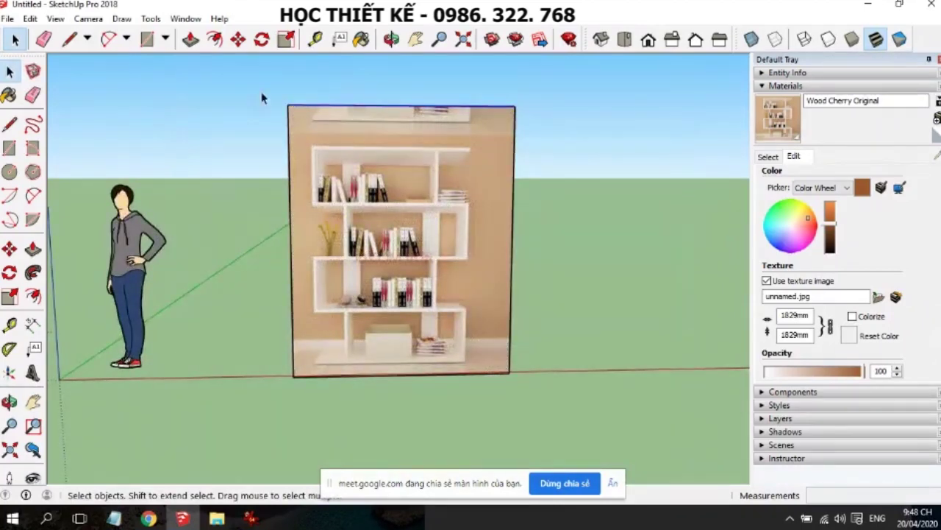
left_click(10, 249)
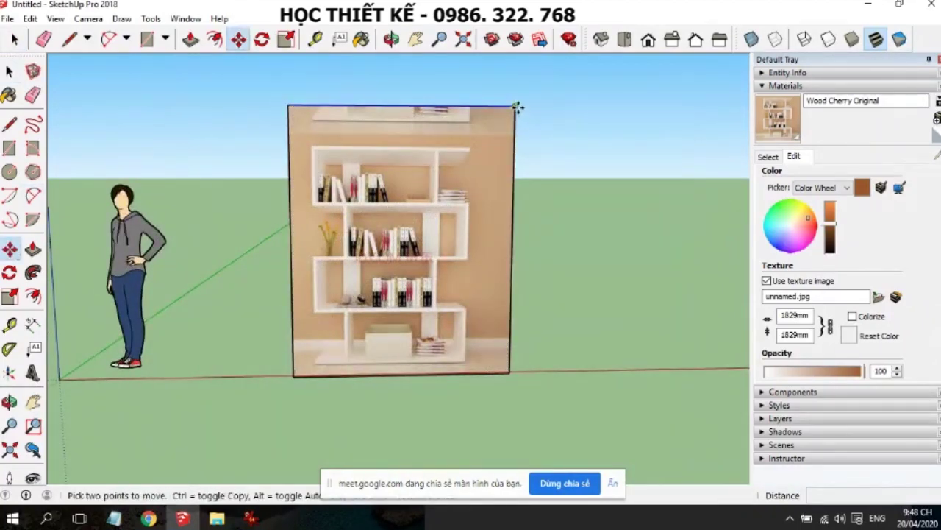
left_click_drag(518, 108, 514, 138)
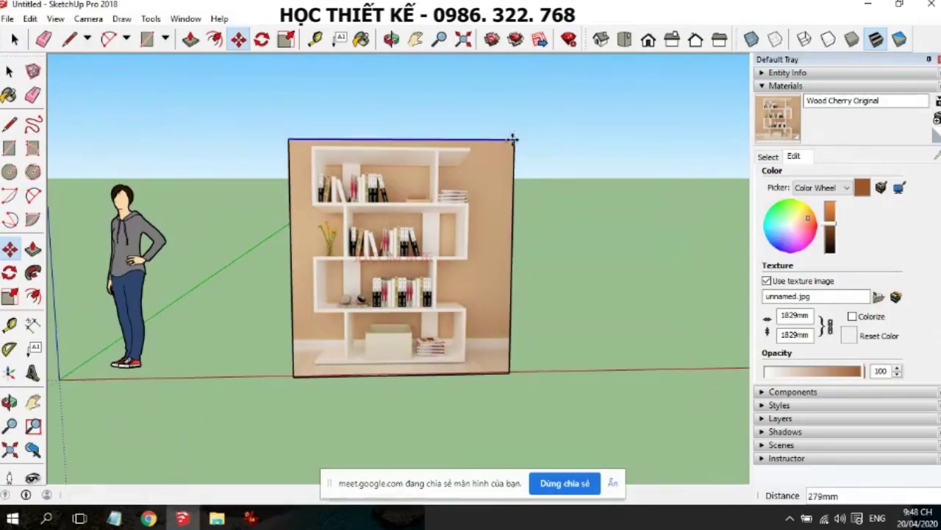
left_click(9, 70)
left_click(575, 148)
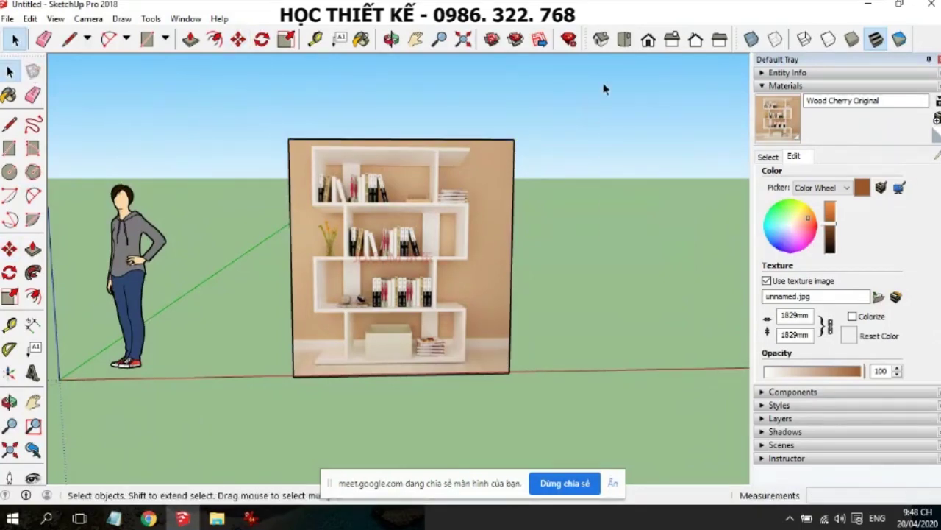
Turn the whole photo panel into a group
double_click(356, 285)
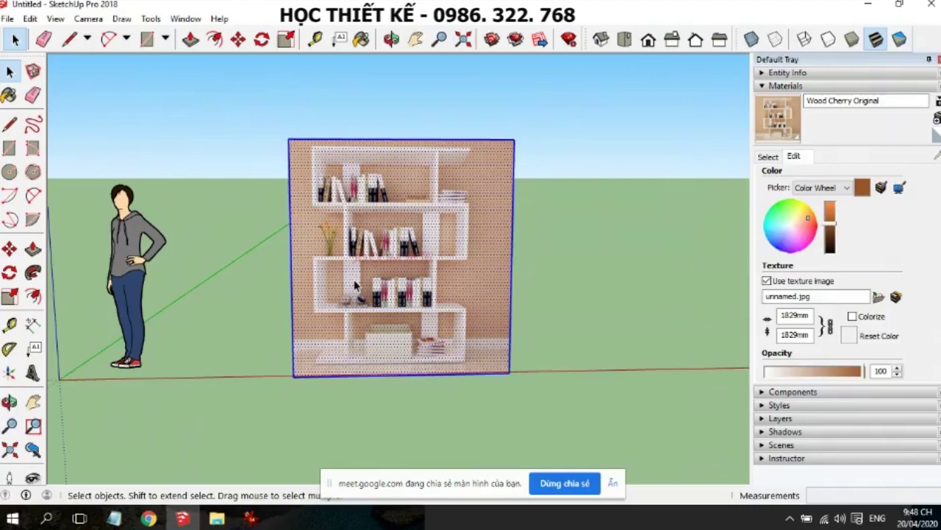
right_click(355, 286)
left_click(404, 400)
left_click(601, 259)
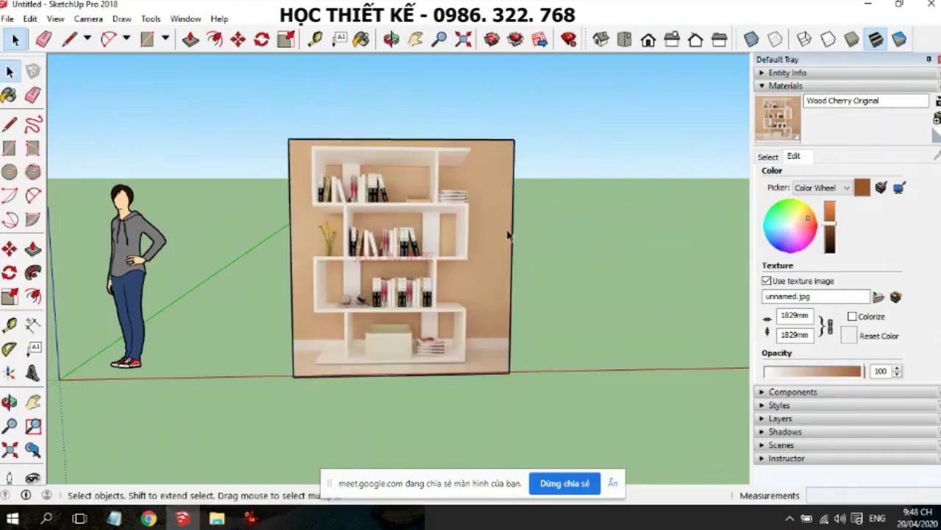
Draw a rectangle from the panel's top-left to bottom-right corner
left_click(9, 148)
left_click(289, 138)
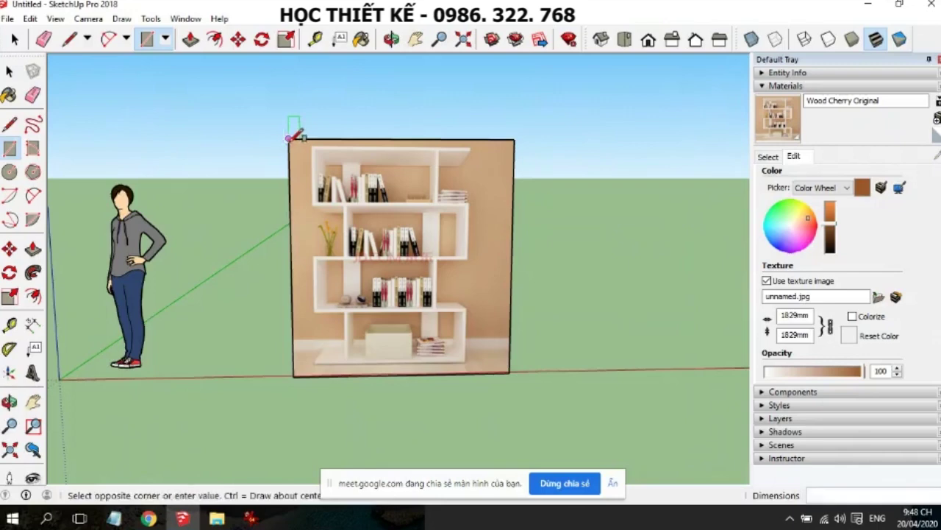
left_click(511, 370)
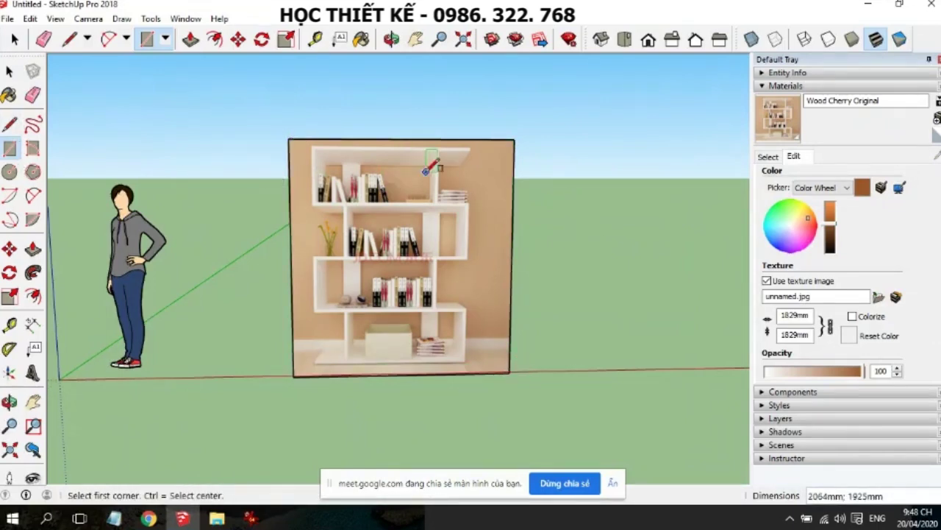
scroll(448, 156, "up", 3)
scroll(468, 145, "down", 1)
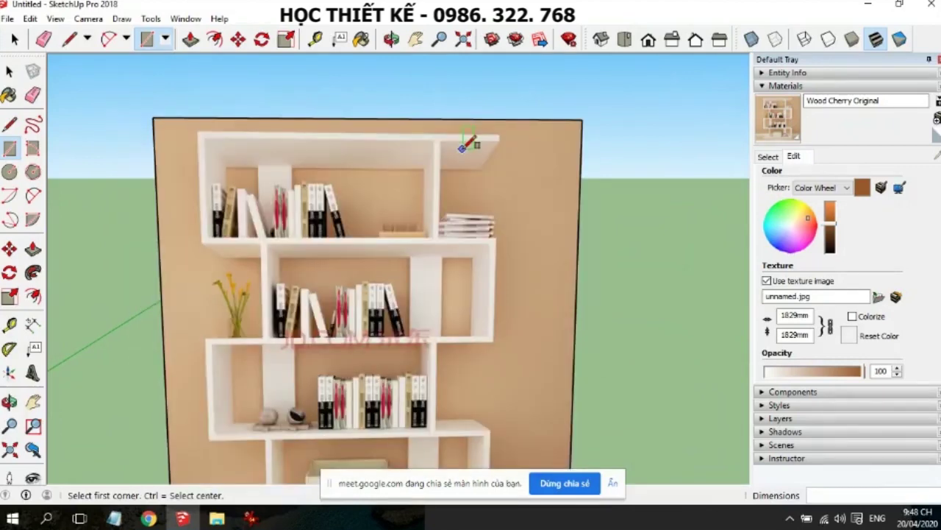
scroll(367, 168, "down", 1)
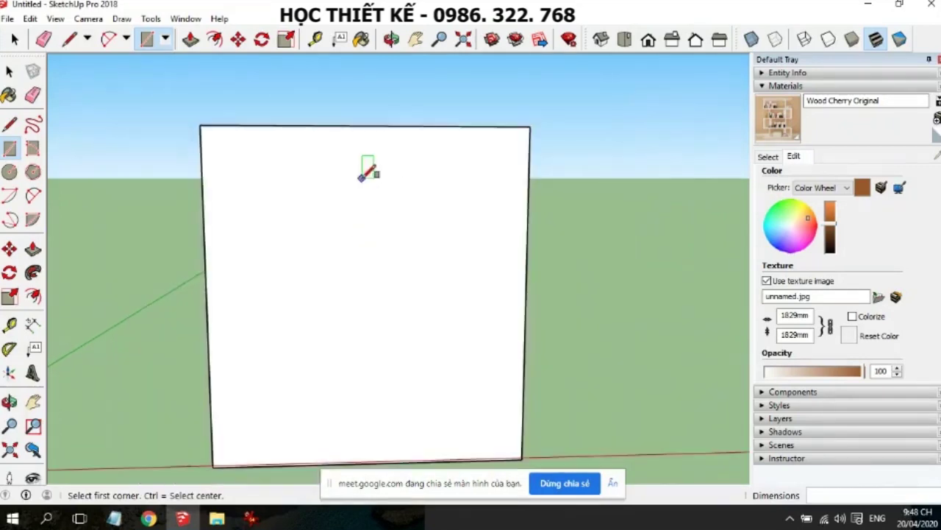
Switch to parallel projection and trace the thin top board across the shelf
left_click(55, 18)
mouse_move(87, 19)
left_click(122, 101)
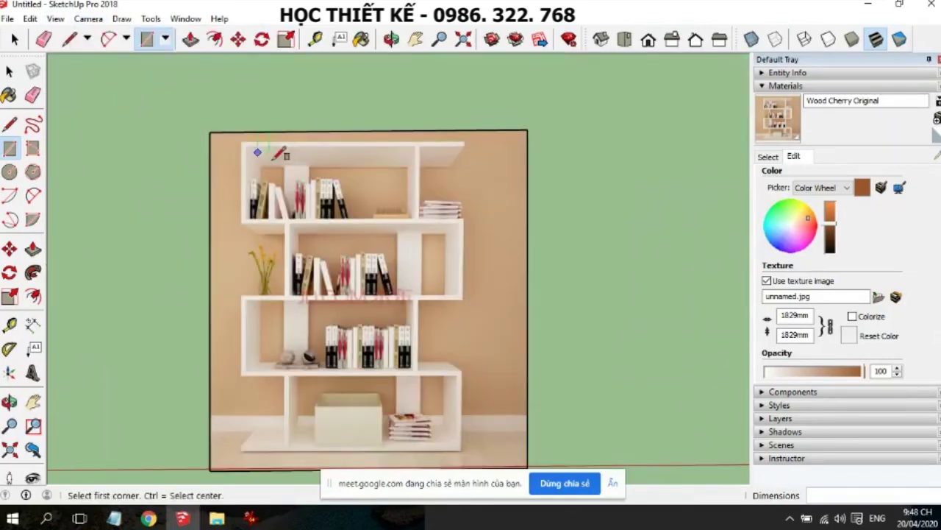
scroll(315, 393, "up", 1)
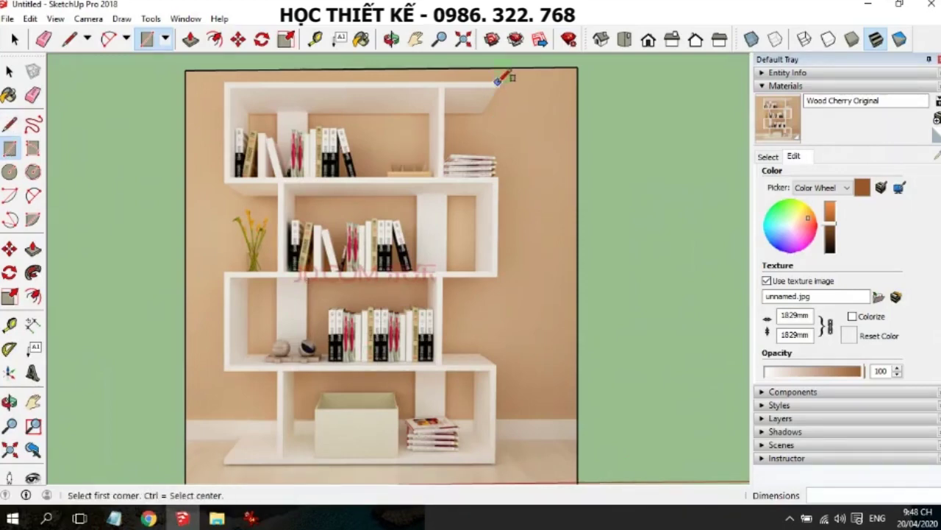
scroll(499, 79, "up", 2)
scroll(504, 73, "up", 2)
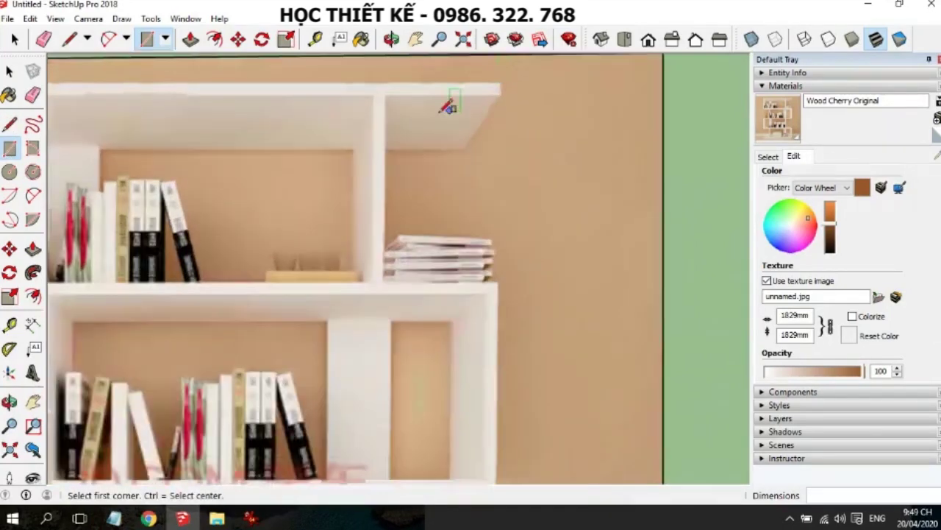
middle_click_drag(367, 134, 537, 160)
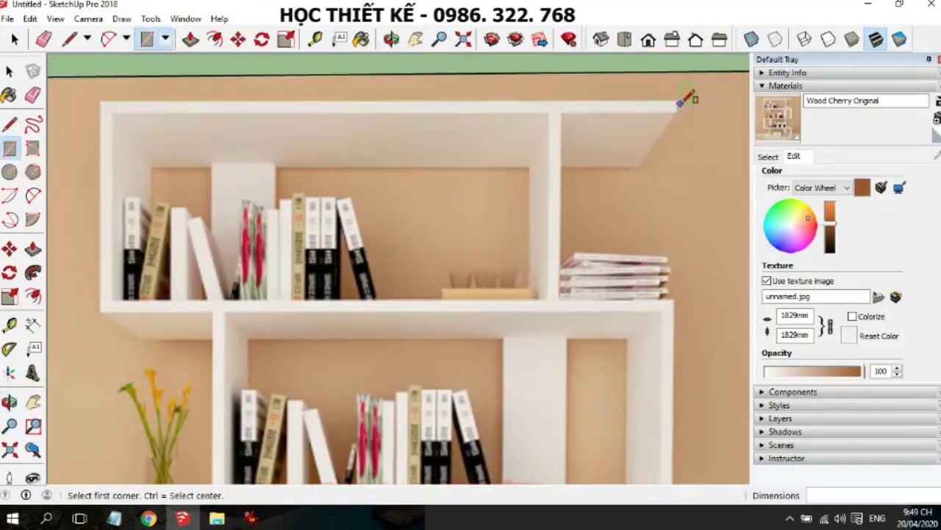
left_click(675, 101)
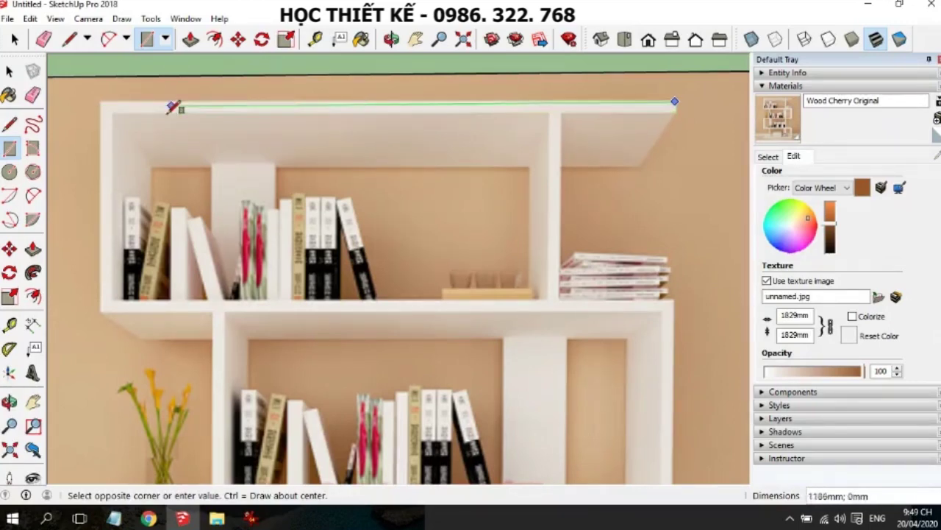
left_click(100, 115)
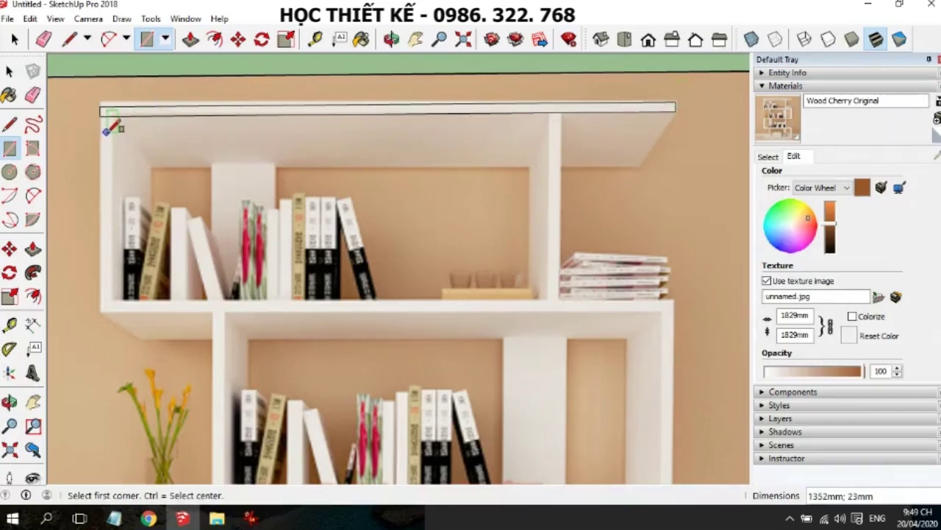
In front view with X-ray on, trace the left and right side posts
left_click(648, 39)
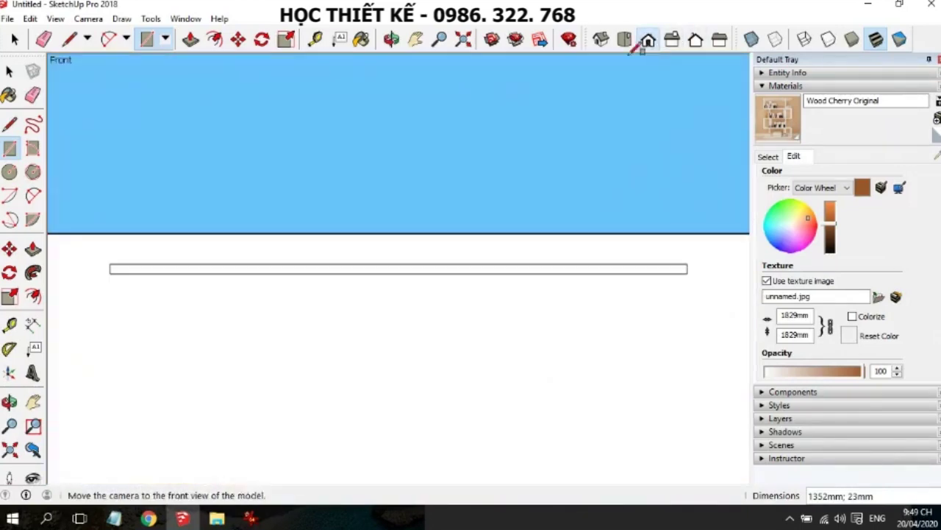
scroll(417, 167, "down", 4)
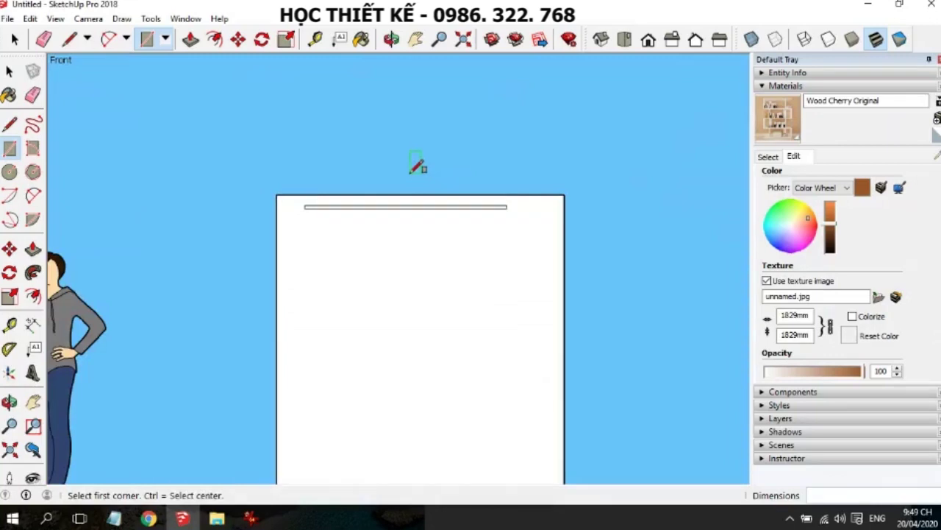
left_click(752, 39)
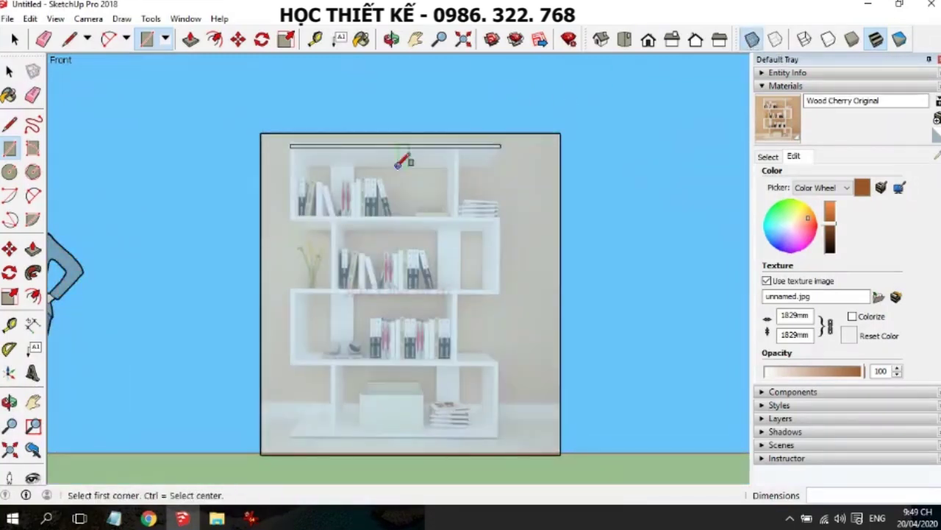
scroll(375, 167, "up", 3)
scroll(379, 132, "up", 2)
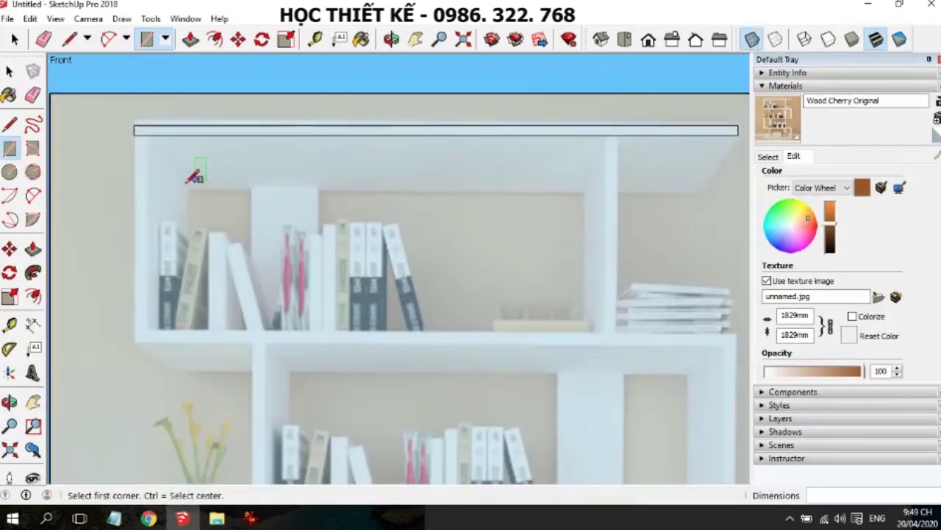
left_click(134, 341)
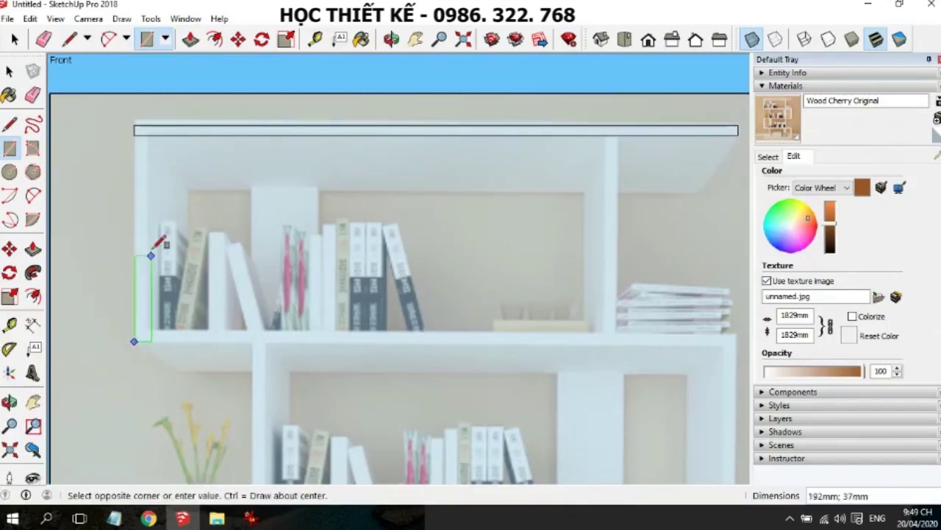
left_click(149, 133)
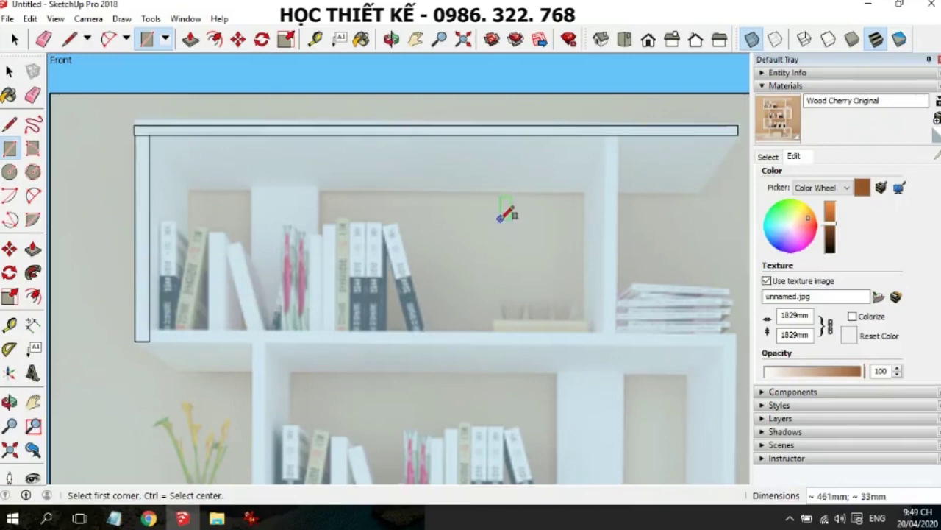
left_click(620, 133)
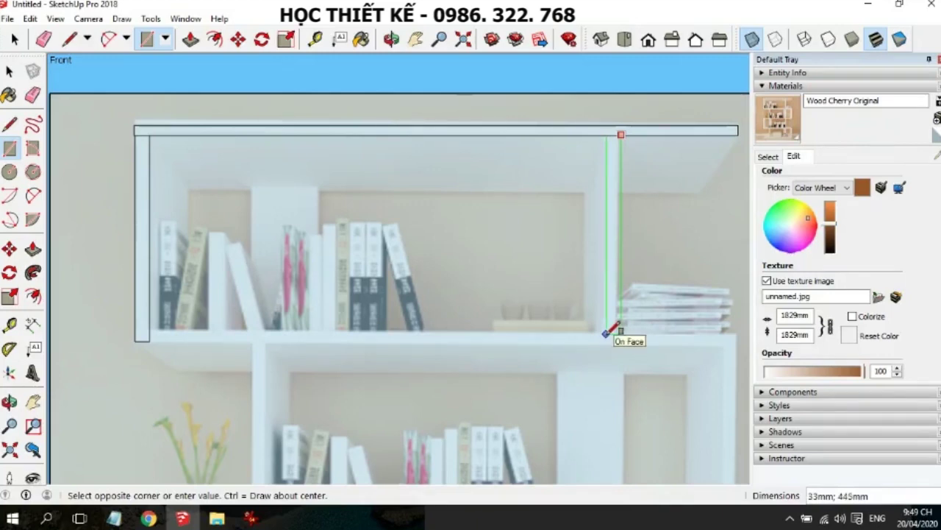
left_click(607, 332)
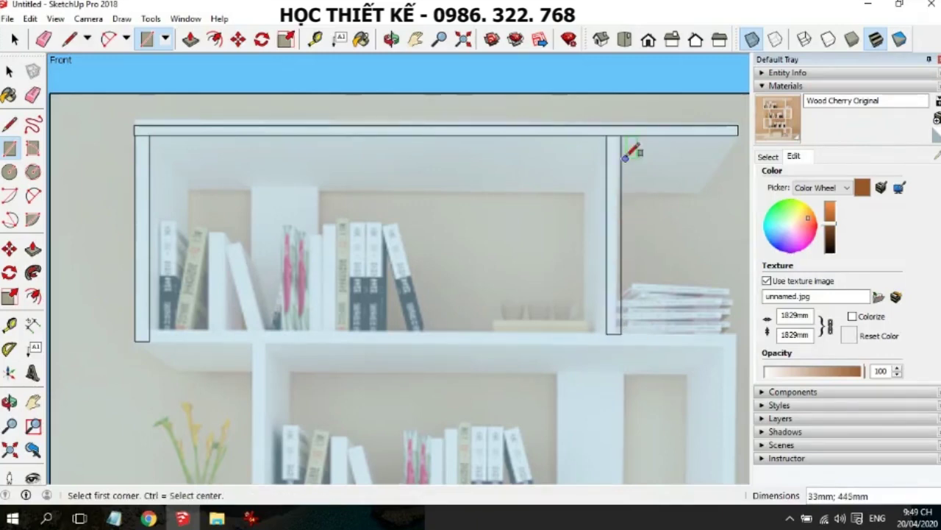
Trace the first shelf board, about 1342 × 46 mm, and select its top line
scroll(626, 147, "up", 2)
scroll(635, 142, "down", 3)
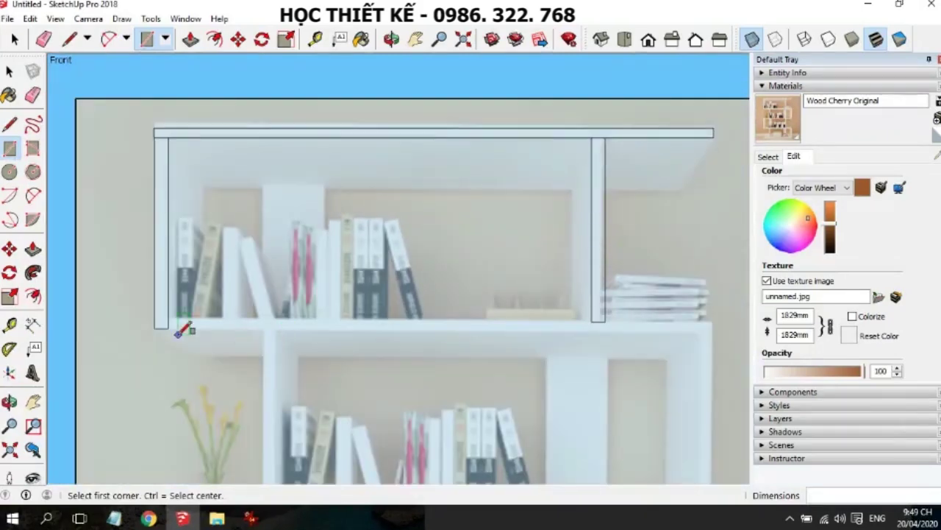
scroll(165, 331, "up", 2)
scroll(165, 325, "down", 2)
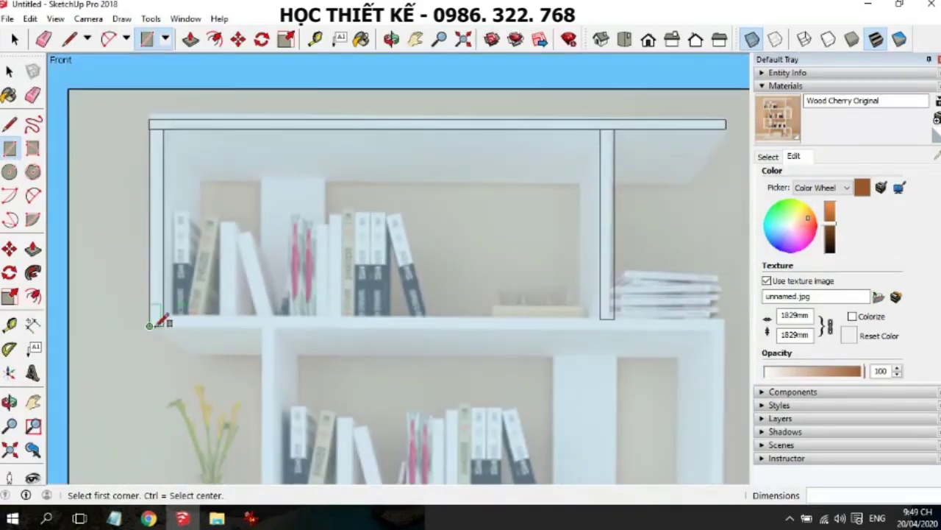
left_click(150, 325)
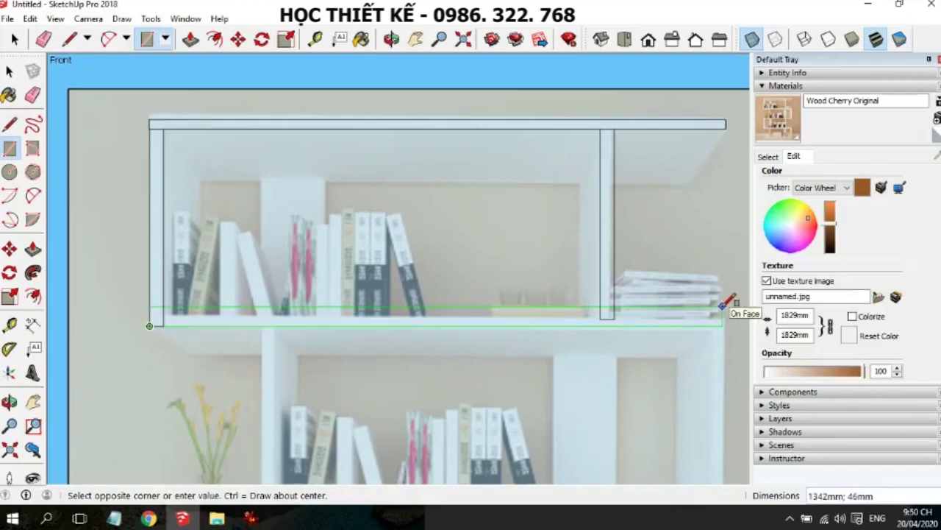
left_click(723, 305)
scroll(488, 322, "up", 2)
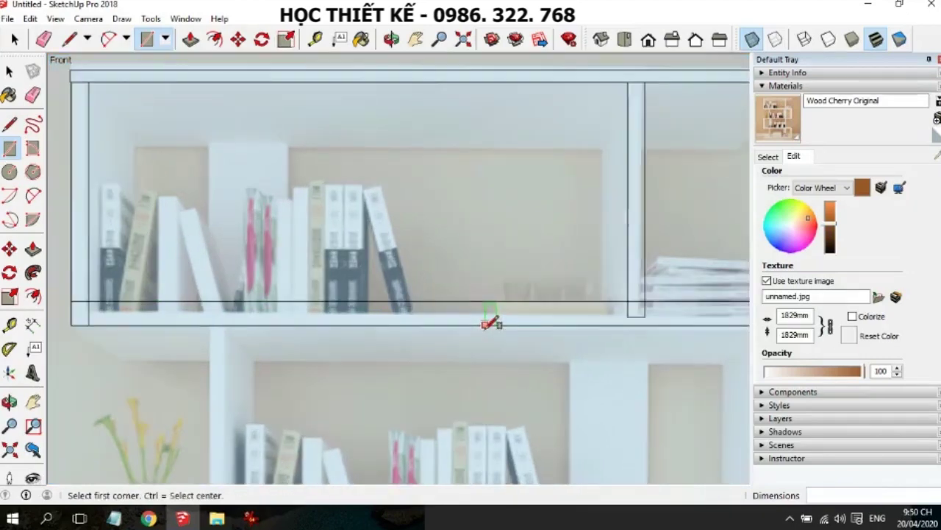
scroll(489, 313, "down", 1)
key("space")
left_click(502, 305)
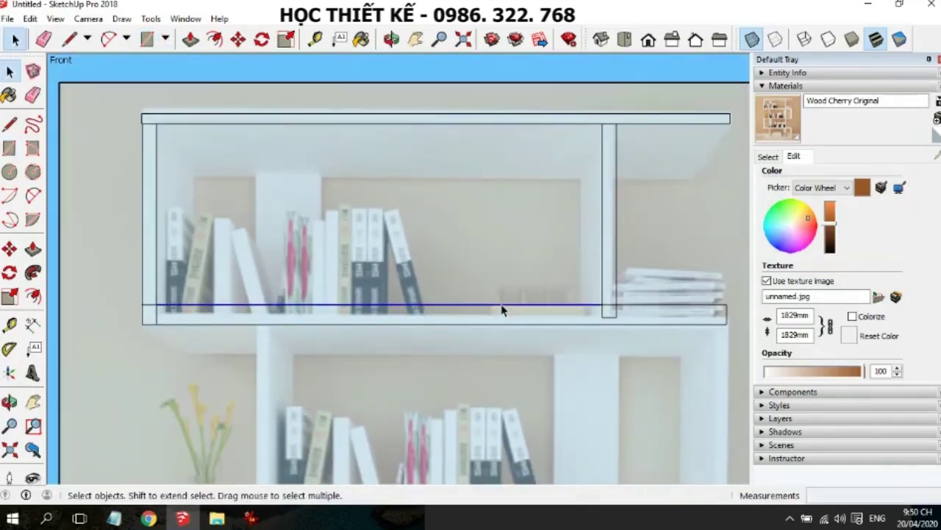
Select all pieces of the shelf board's top line
scroll(606, 314, "up", 2)
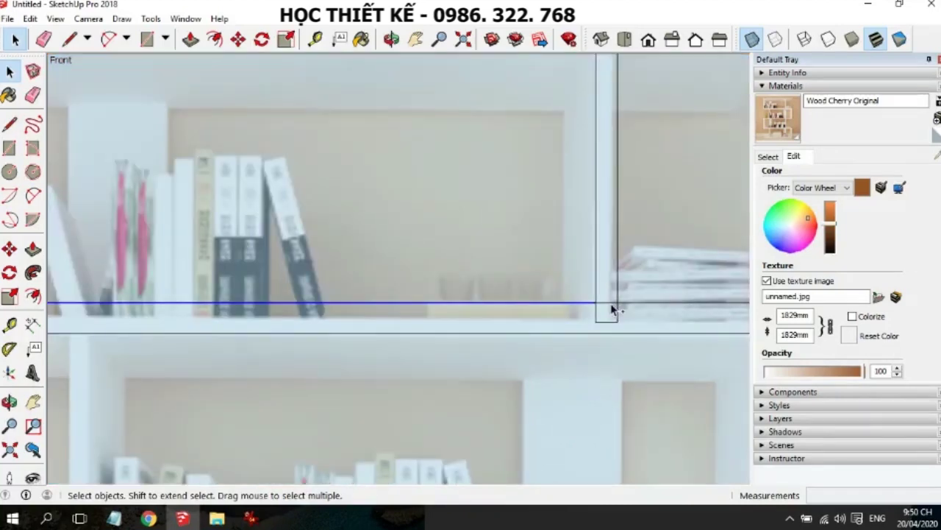
scroll(473, 301, "down", 1)
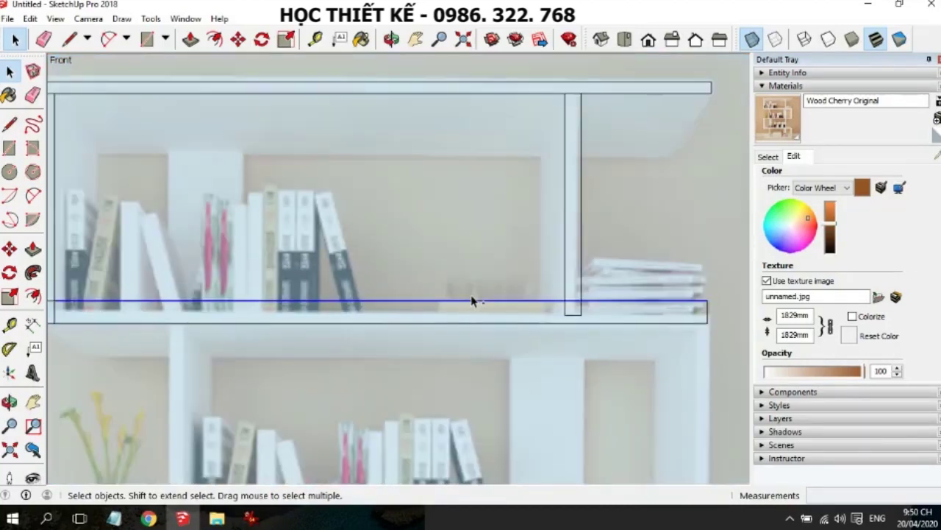
scroll(116, 310, "down", 1)
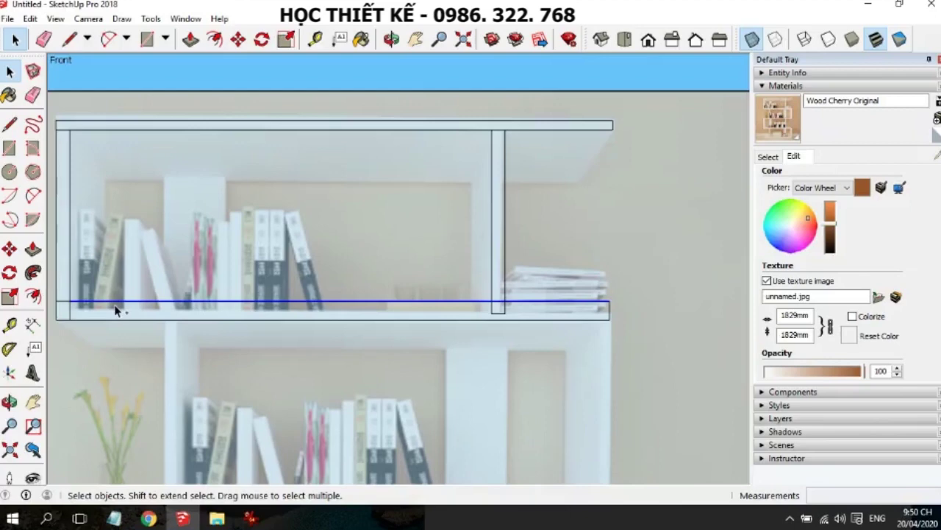
scroll(76, 297, "up", 2)
left_click(78, 301)
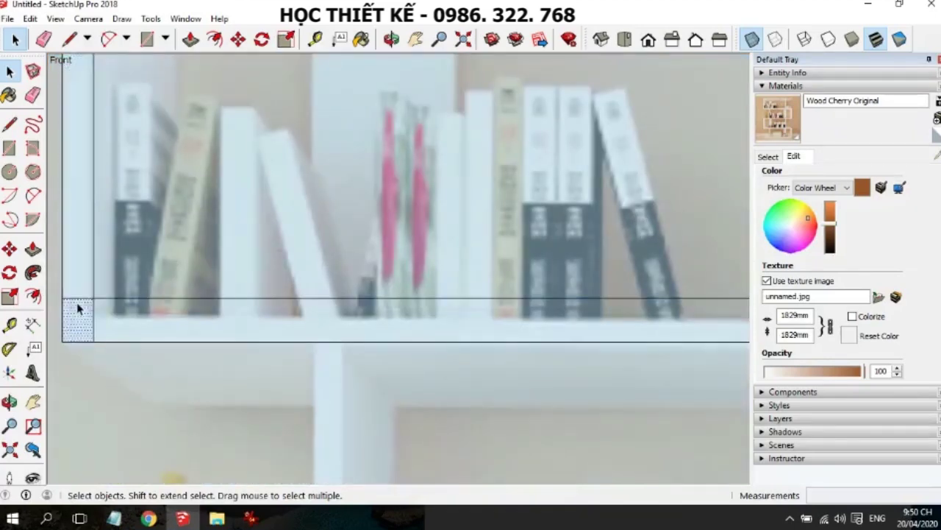
left_click(83, 298)
left_click(122, 299, "shift")
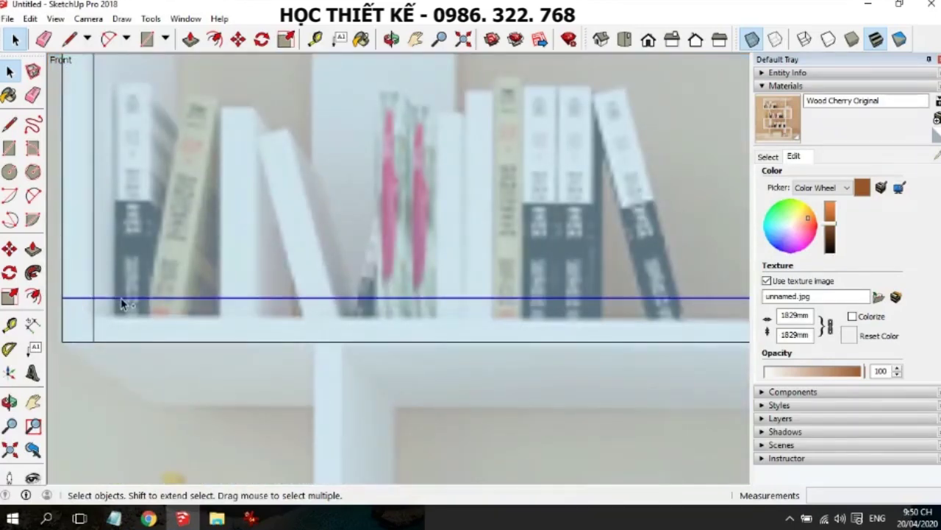
scroll(83, 308, "down", 2)
scroll(126, 304, "down", 2)
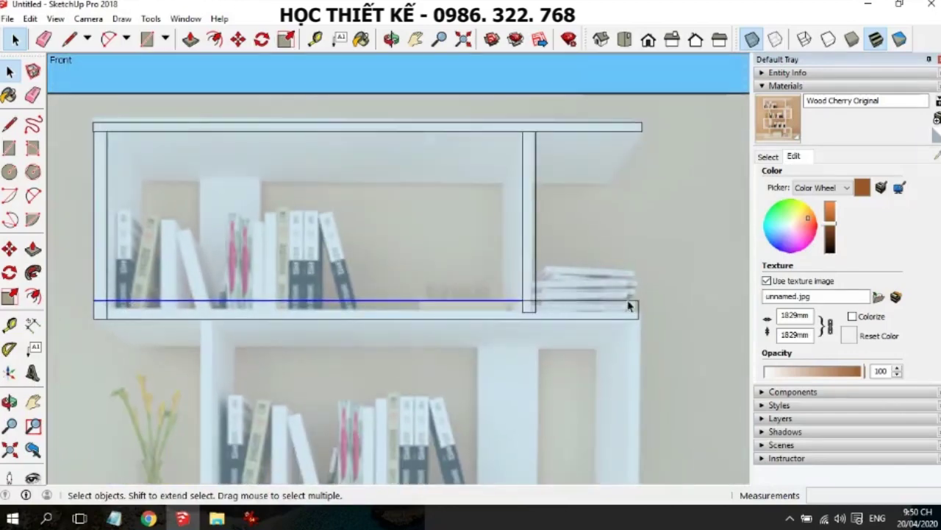
scroll(625, 305, "up", 3)
left_click(527, 299, "shift")
Move the selected shelf-top lines down 20 mm
key("m")
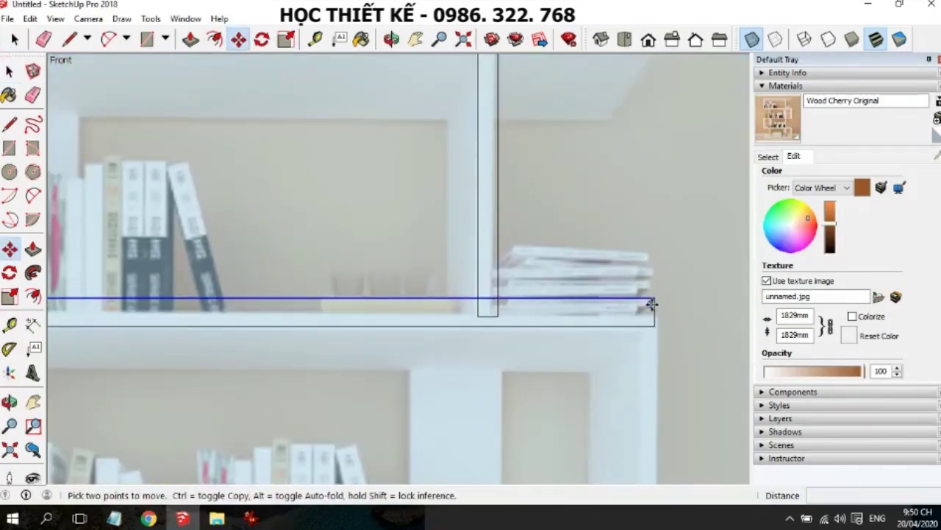
left_click(655, 299)
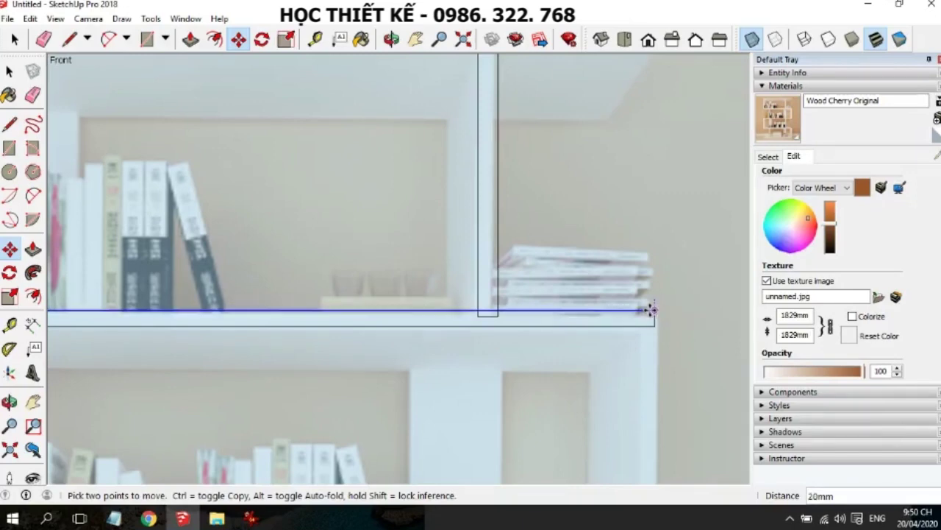
left_click(651, 311)
scroll(566, 263, "down", 2)
scroll(569, 257, "down", 2)
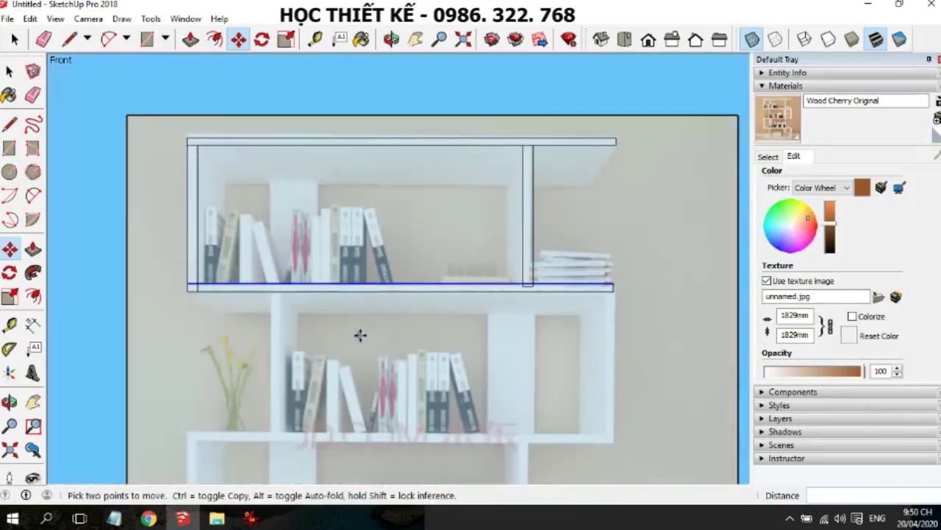
scroll(319, 350, "up", 2)
scroll(319, 351, "up", 2)
scroll(306, 317, "down", 2)
scroll(267, 409, "up", 2)
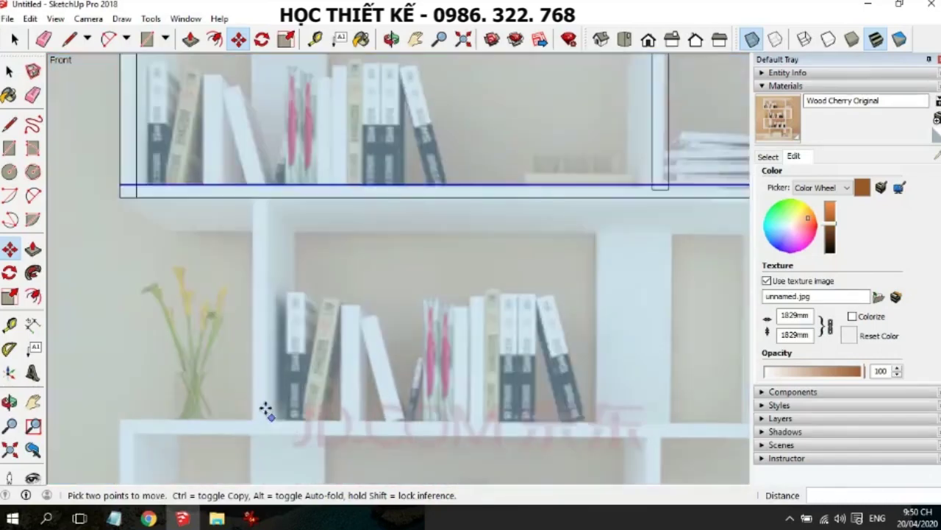
Trace the middle compartment's left (442 mm tall) and right side posts
left_click(9, 148)
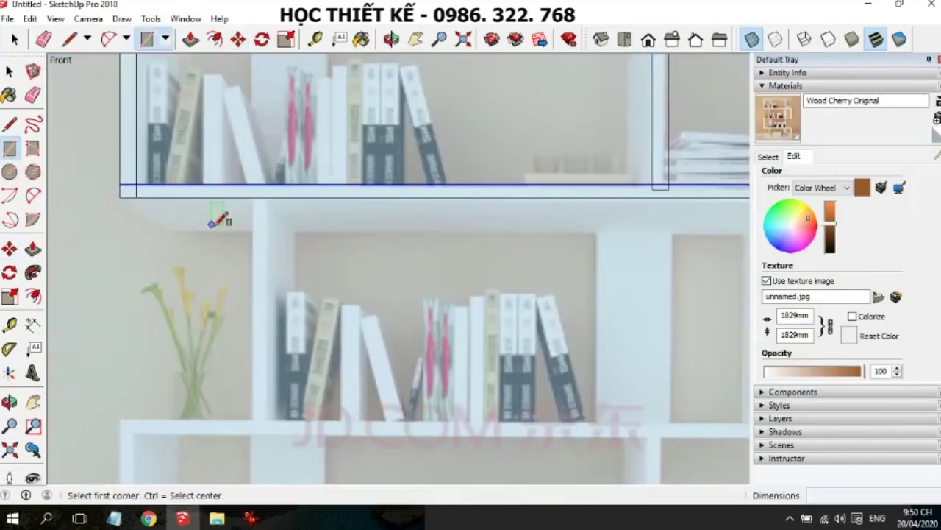
left_click(253, 197)
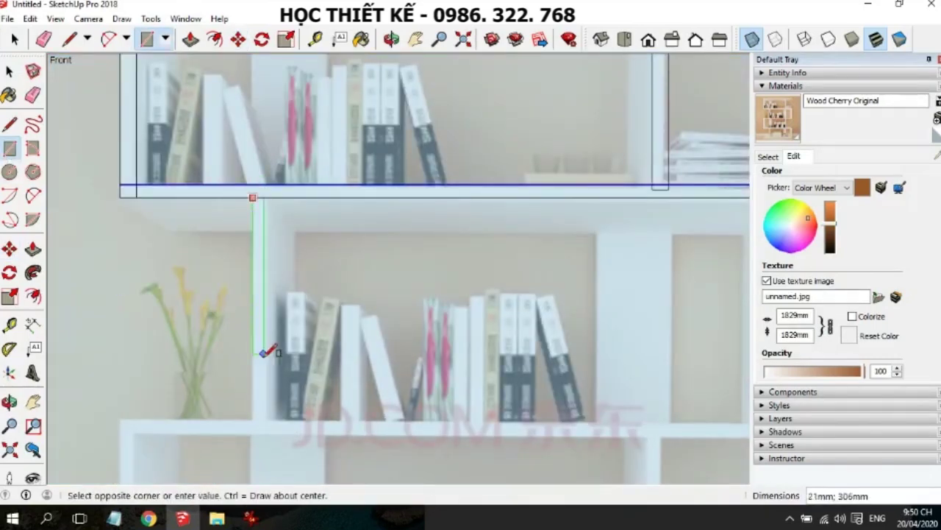
left_click(265, 420)
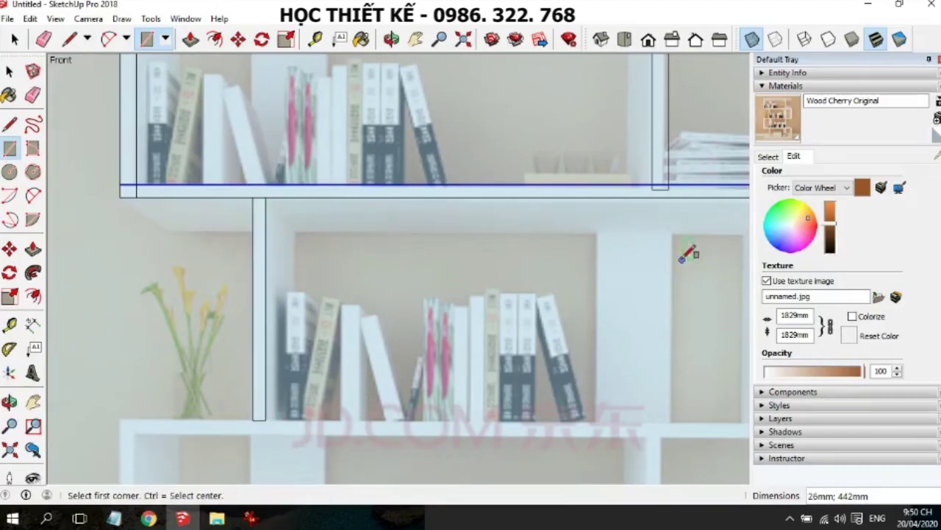
scroll(469, 237, "down", 2)
scroll(695, 257, "up", 2)
scroll(708, 242, "up", 1)
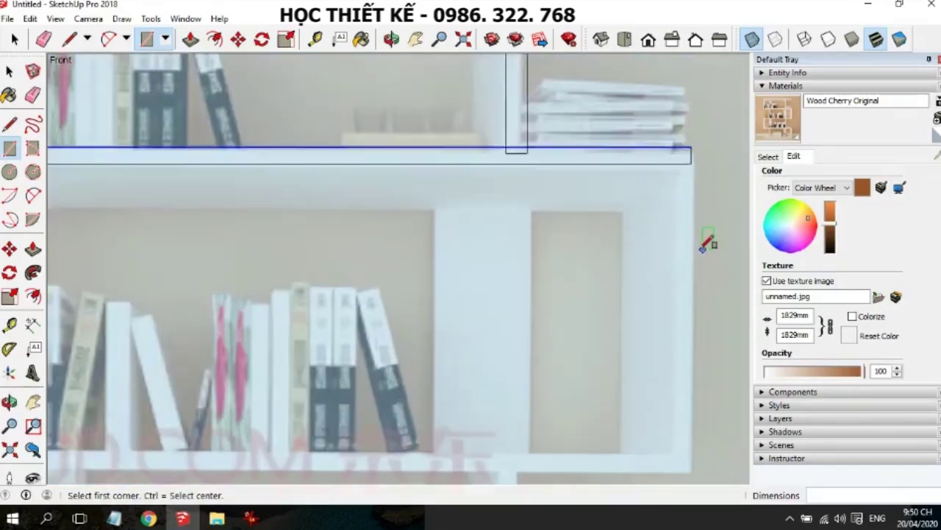
scroll(702, 242, "down", 1)
left_click(691, 417)
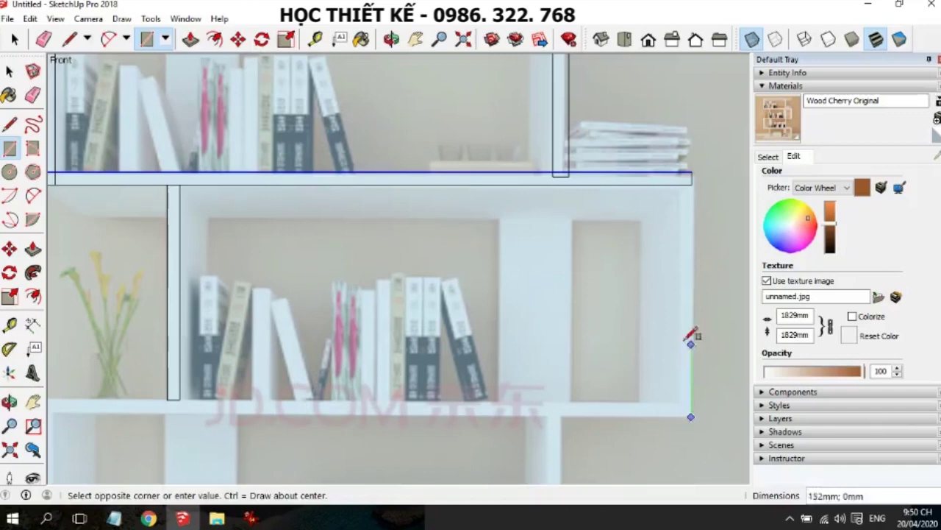
left_click(681, 183)
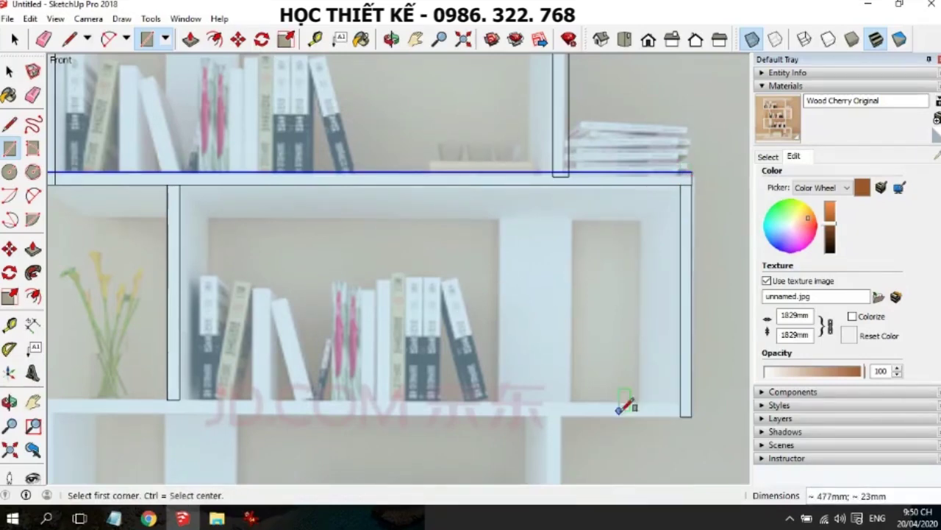
Trace the middle compartment's bottom shelf board, 1305 × 42 mm
scroll(206, 390, "down", 2)
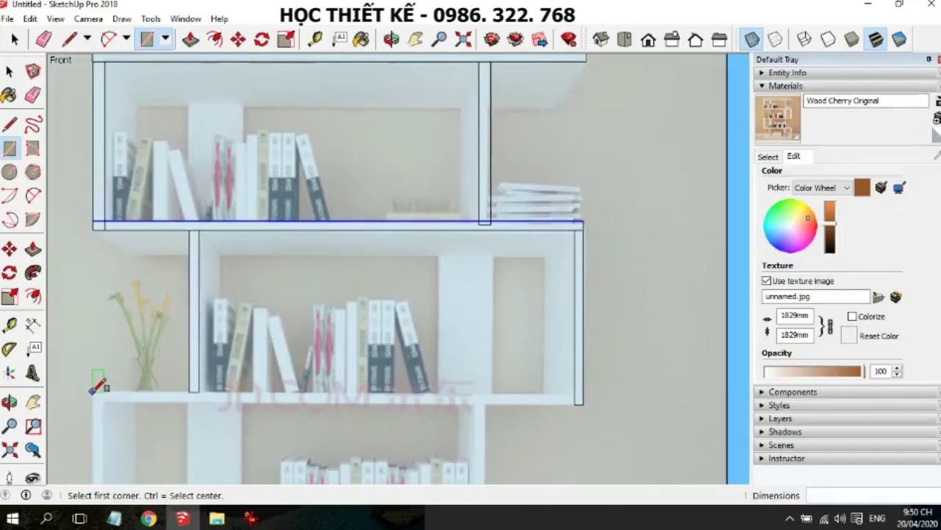
left_click(92, 391)
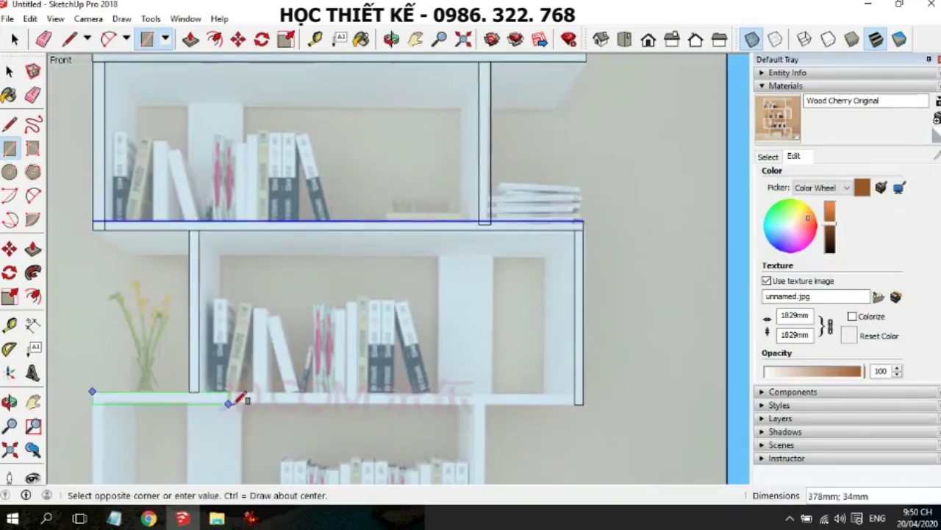
left_click(577, 400)
scroll(317, 309, "down", 3)
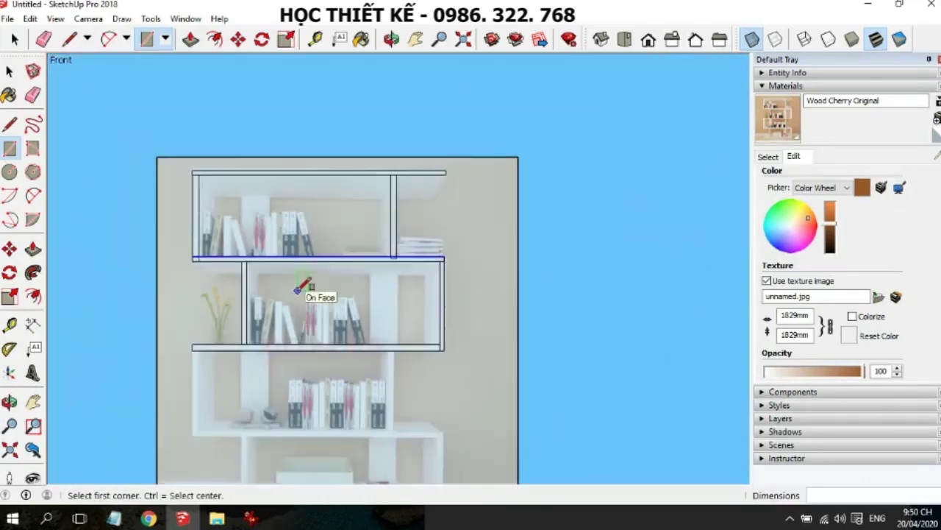
scroll(235, 407, "up", 2)
scroll(193, 405, "up", 2)
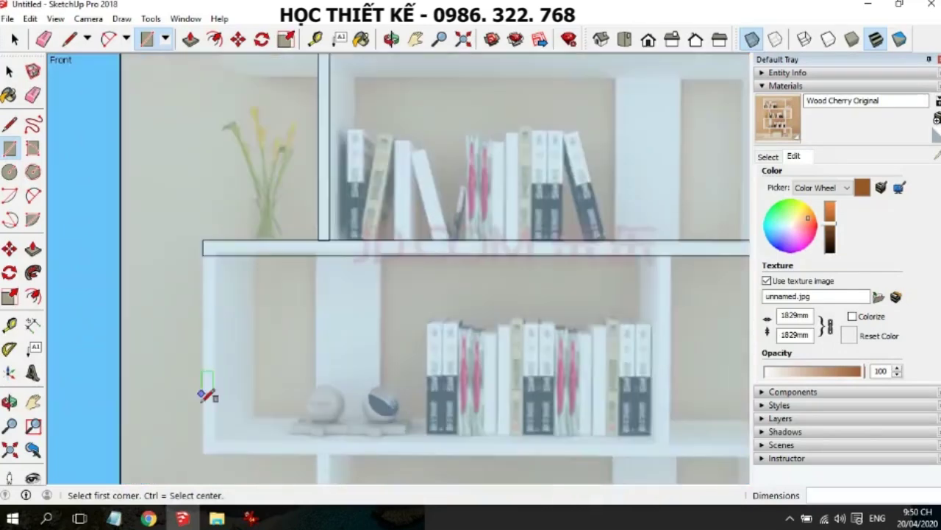
Trace the lower tier's left post and a 482 × 26 mm shelf section
left_click(204, 451)
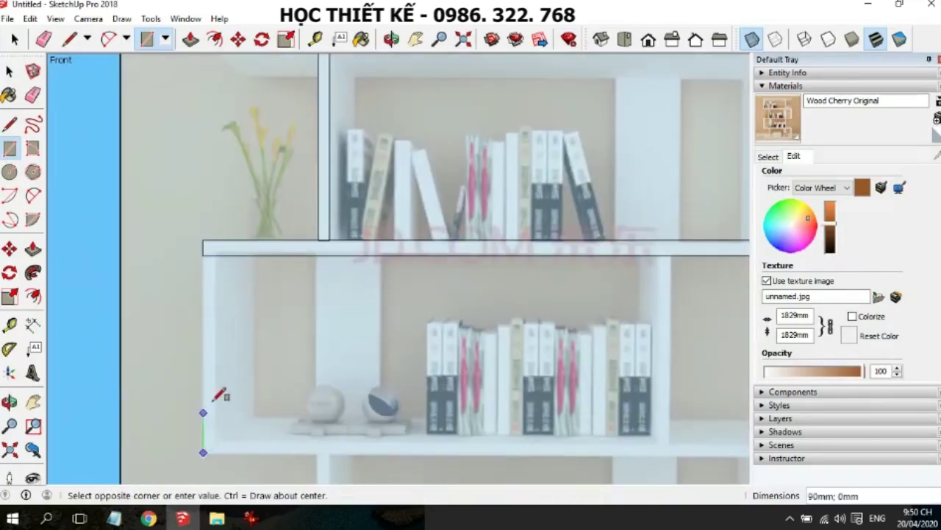
left_click(218, 251)
scroll(434, 412, "down", 2)
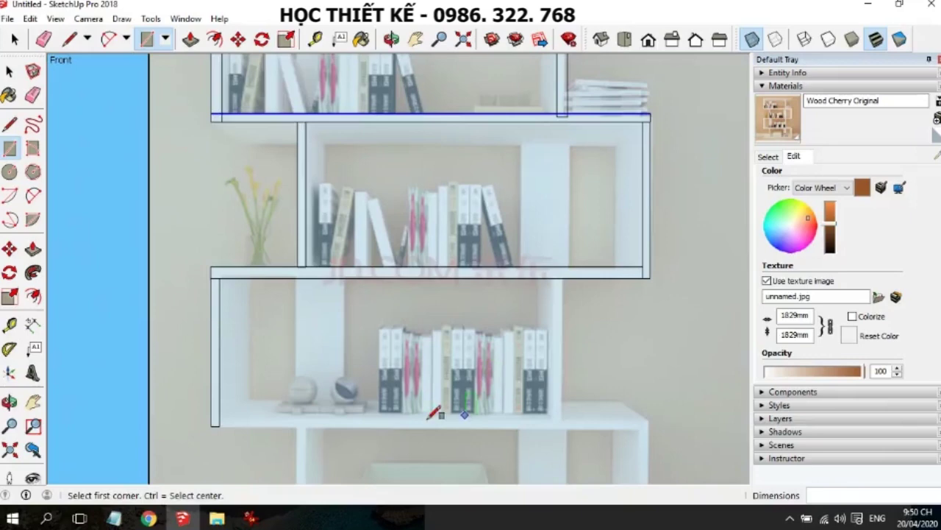
scroll(215, 426, "up", 2)
scroll(214, 427, "up", 1)
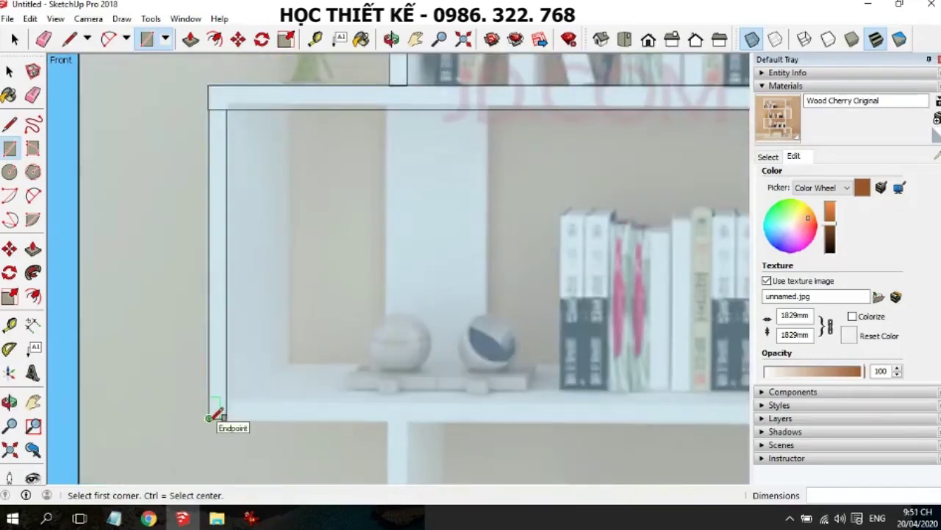
left_click(210, 418)
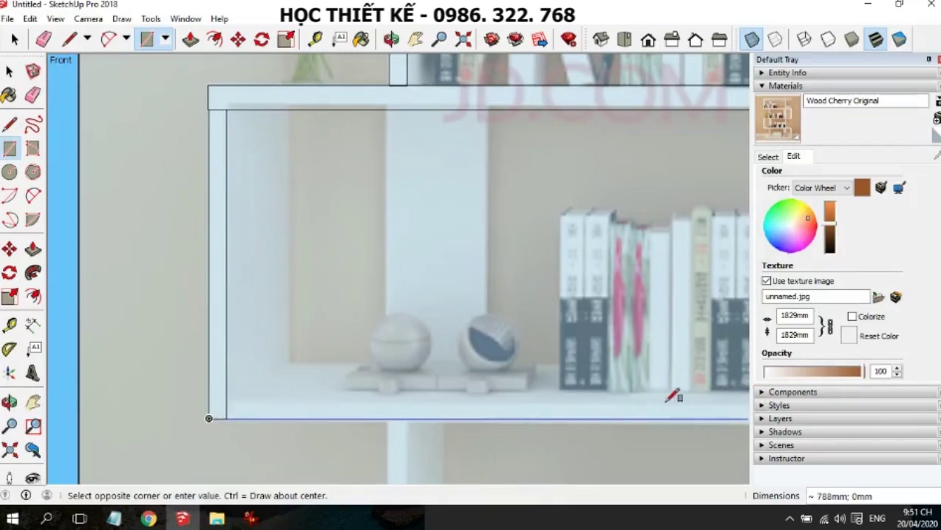
middle_click_drag(616, 394, 594, 393, "shift")
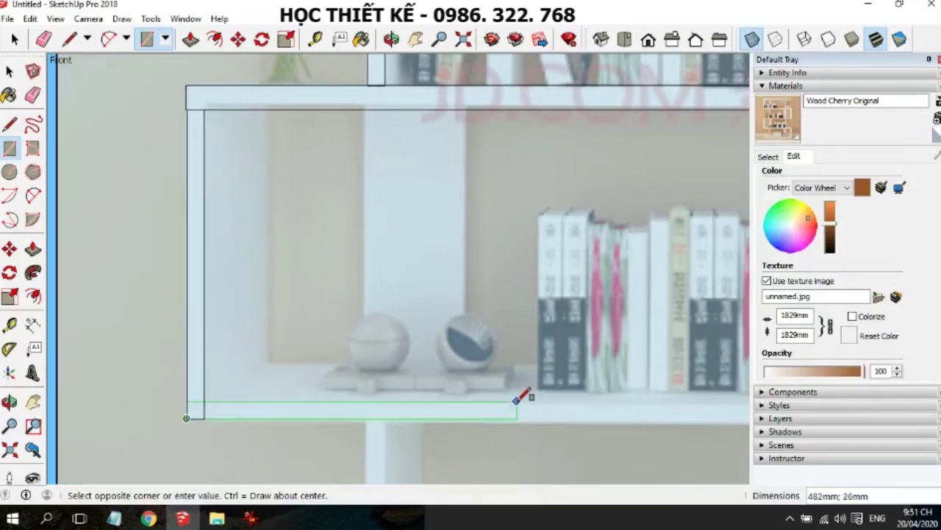
left_click(516, 401)
scroll(517, 401, "up", 1)
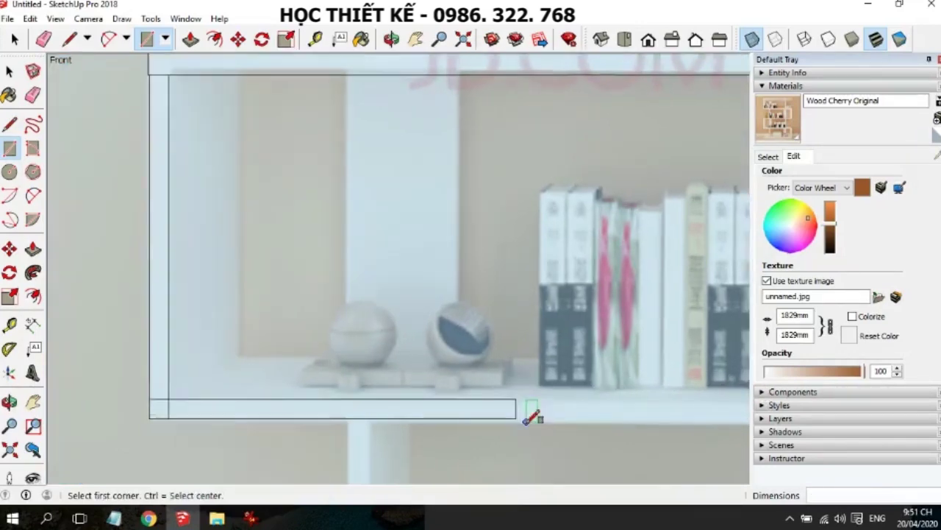
scroll(515, 404, "up", 2)
Stretch the lower shelf board's right end out to 855 mm with Move
key("space")
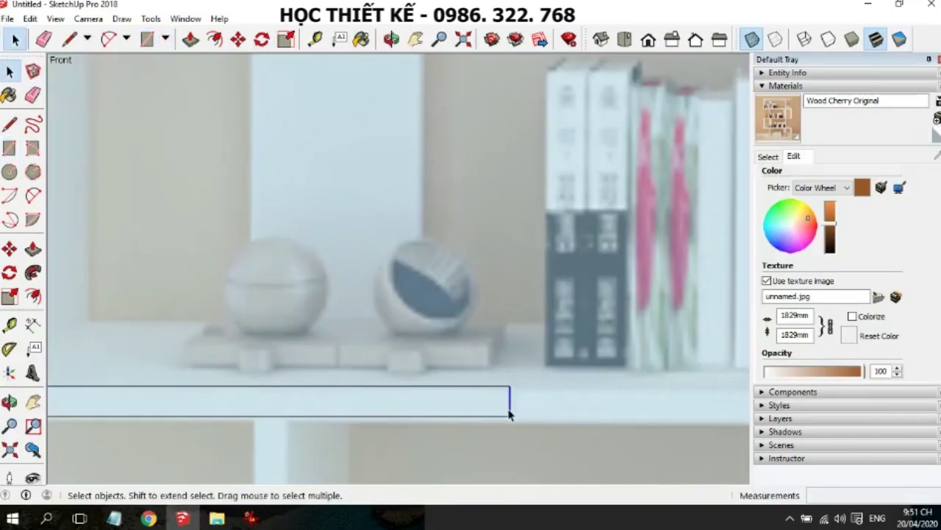
scroll(384, 389, "down", 1)
scroll(361, 393, "down", 3)
scroll(374, 412, "down", 2)
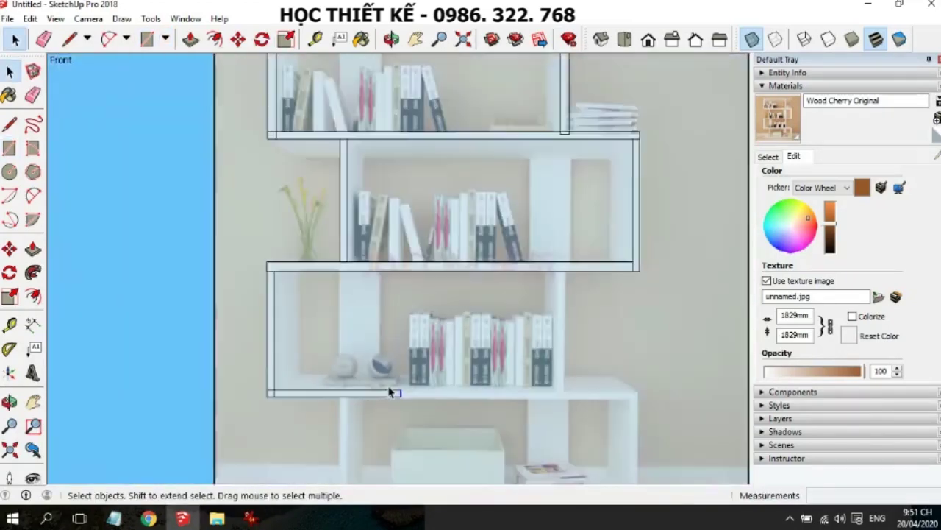
scroll(500, 401, "up", 1)
scroll(534, 407, "up", 2)
key("m")
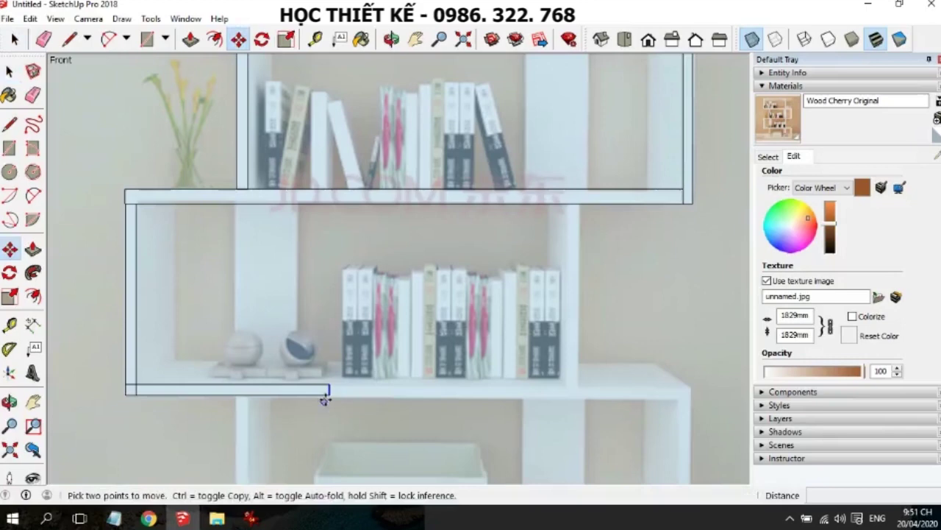
left_click(329, 394)
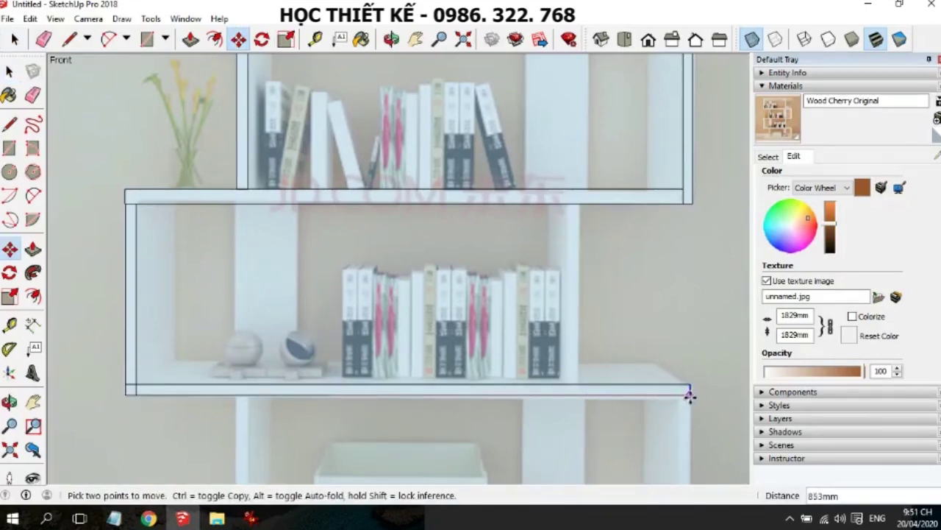
left_click(691, 390)
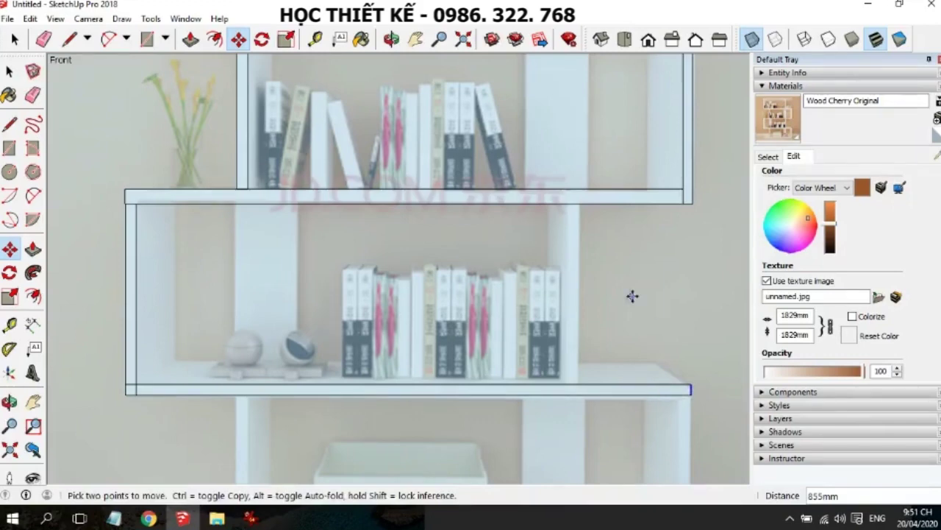
scroll(632, 295, "up", 1)
Draw a thin upright rectangle between the lower shelf and the shelf above it
key("r")
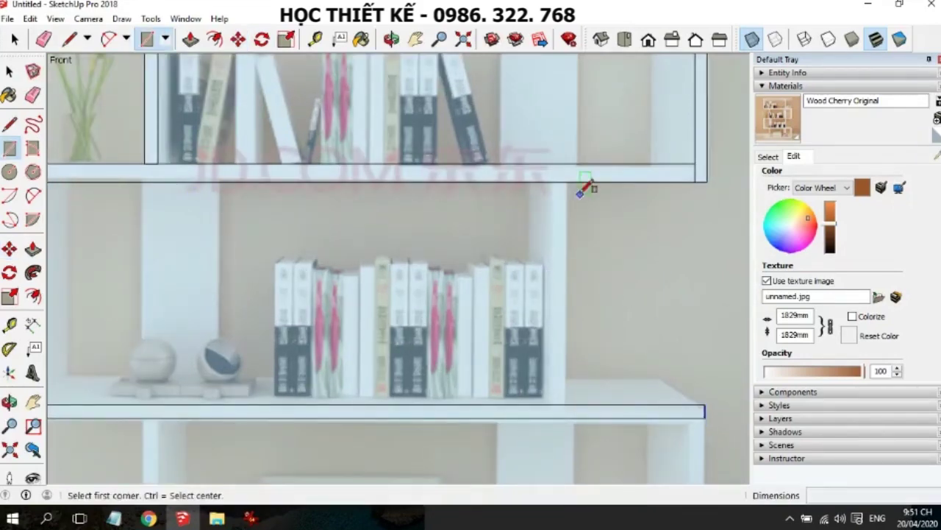
left_click(555, 180)
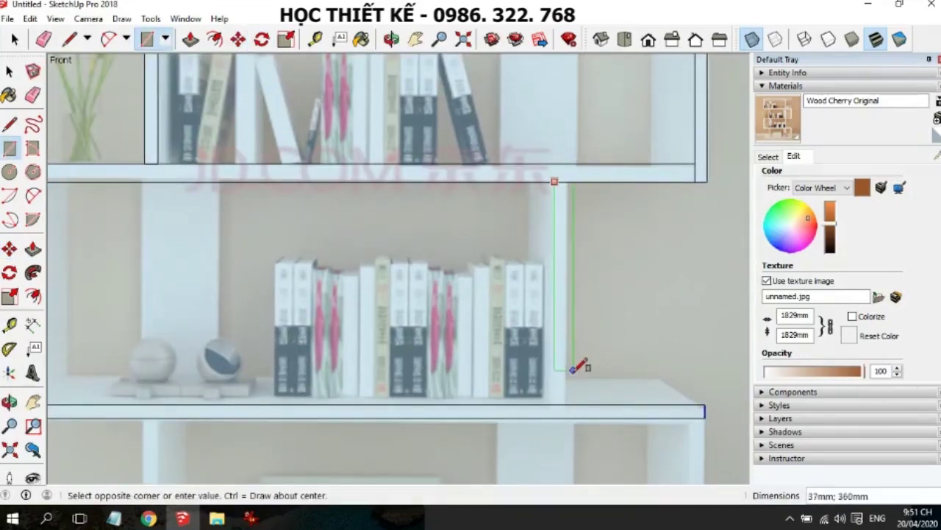
left_click(568, 403)
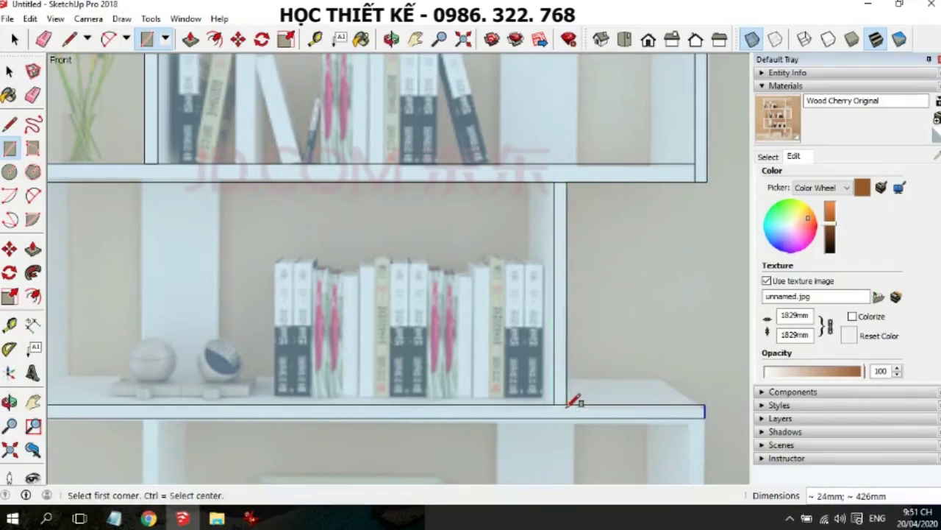
scroll(498, 294, "down", 2)
scroll(544, 382, "down", 2)
scroll(544, 412, "up", 2)
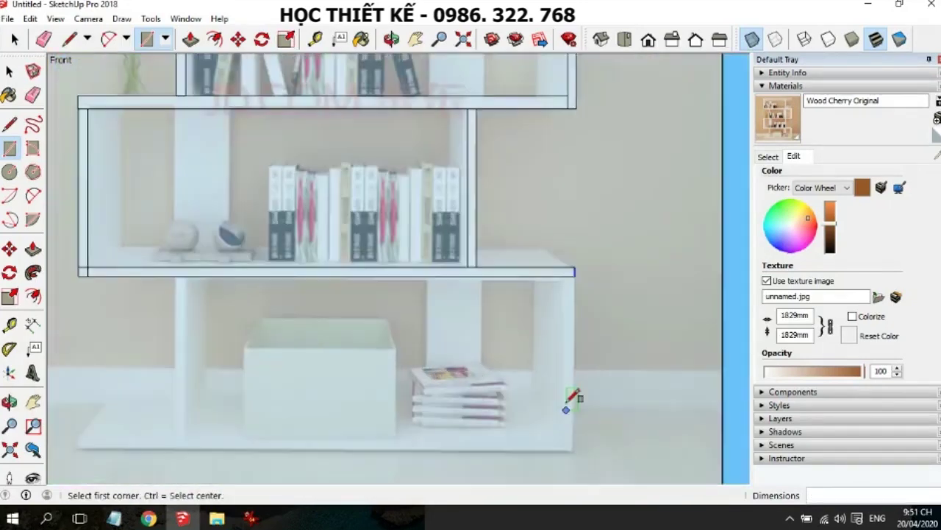
Draw the right upright rectangle under the lower shelf
left_click(571, 451)
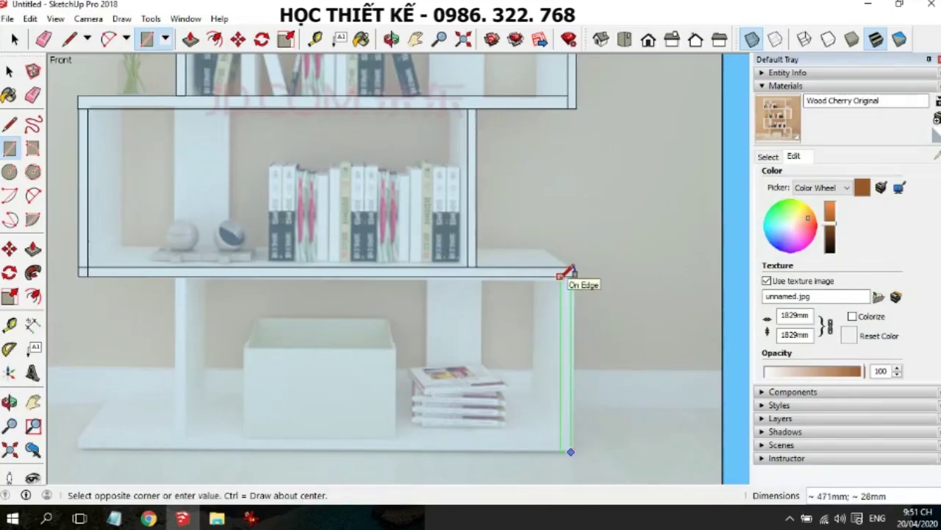
left_click(568, 273)
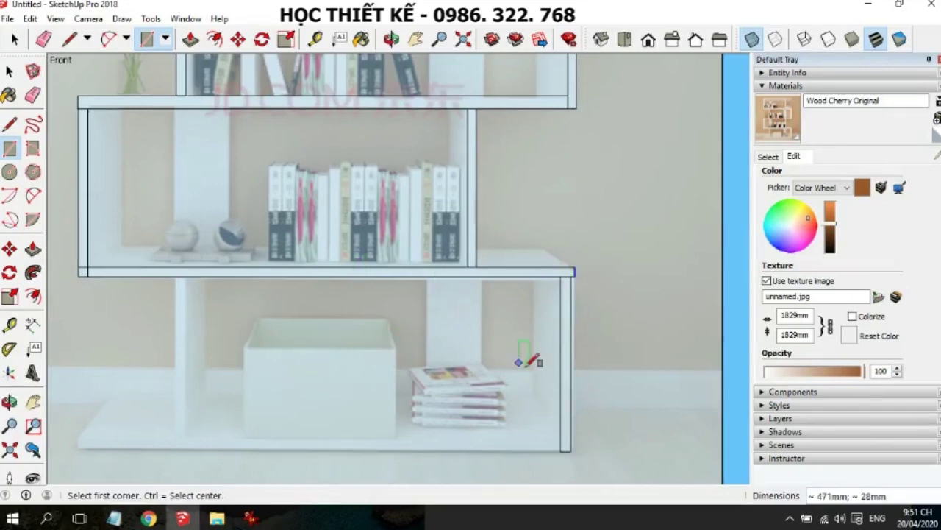
scroll(566, 400, "up", 2)
scroll(458, 302, "up", 1)
scroll(458, 294, "up", 1)
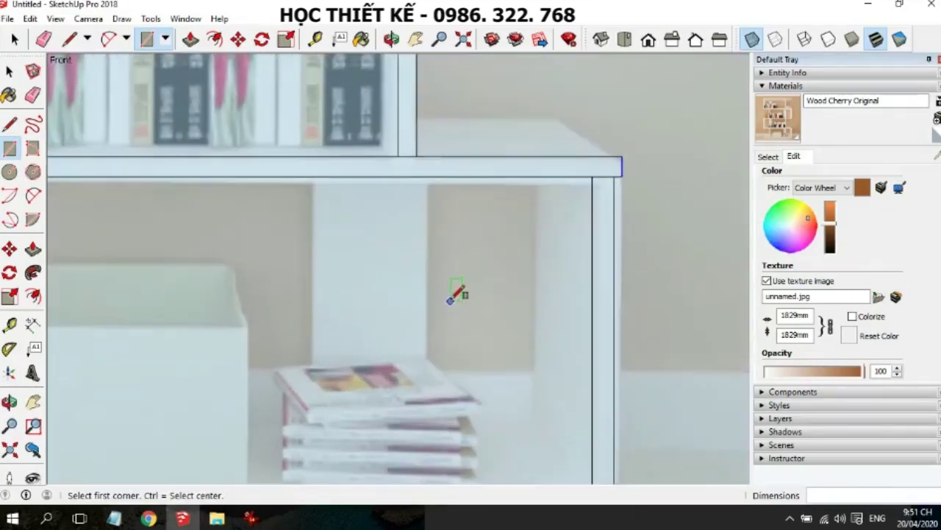
scroll(622, 196, "up", 1)
scroll(638, 190, "up", 1)
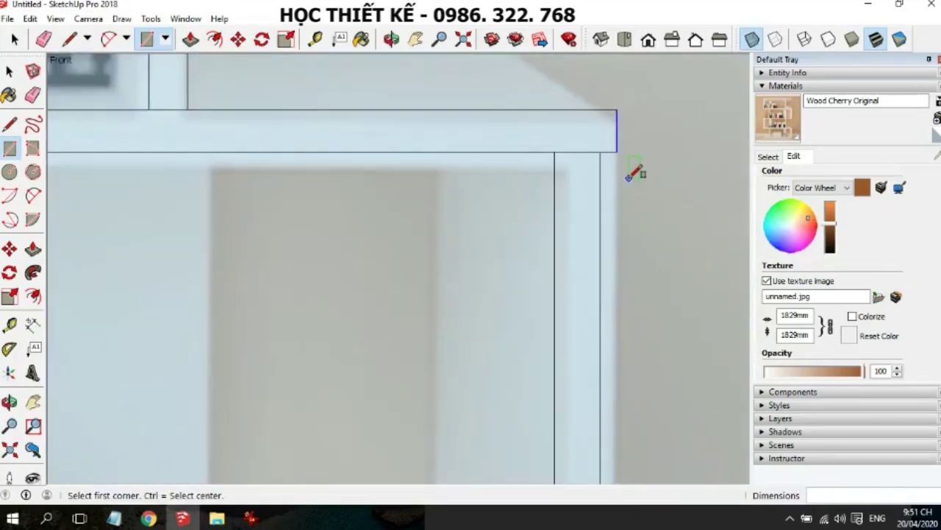
Nudge the right upright's edge with Move to align it
key("space")
key("m")
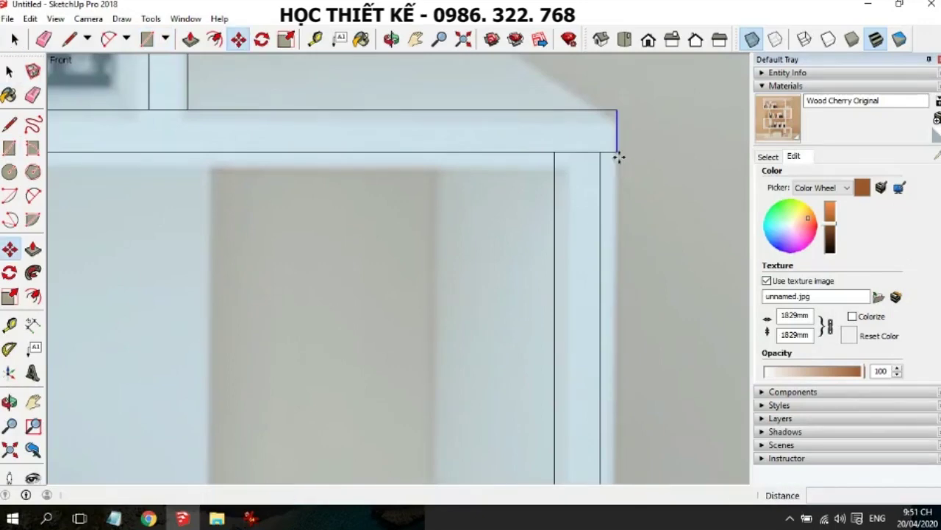
left_click(617, 152)
scroll(679, 126, "down", 2)
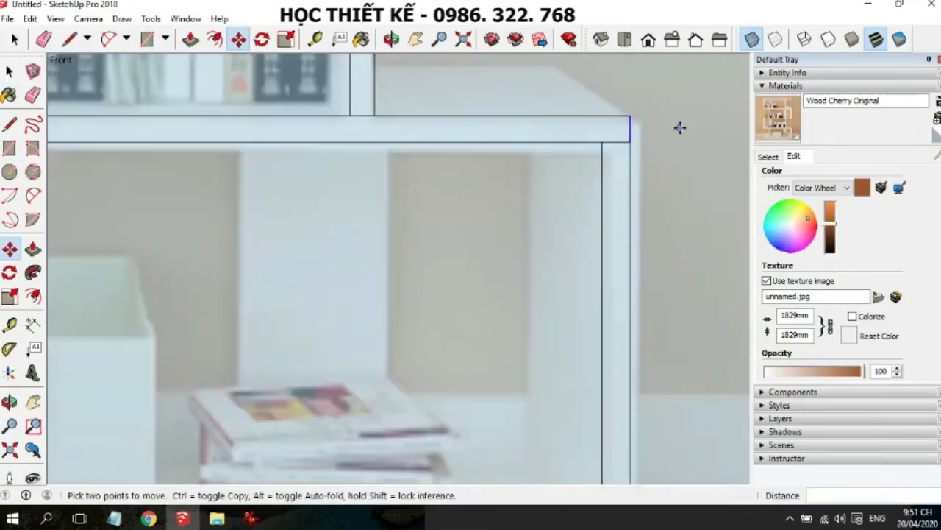
scroll(647, 187, "down", 2)
scroll(597, 216, "down", 2)
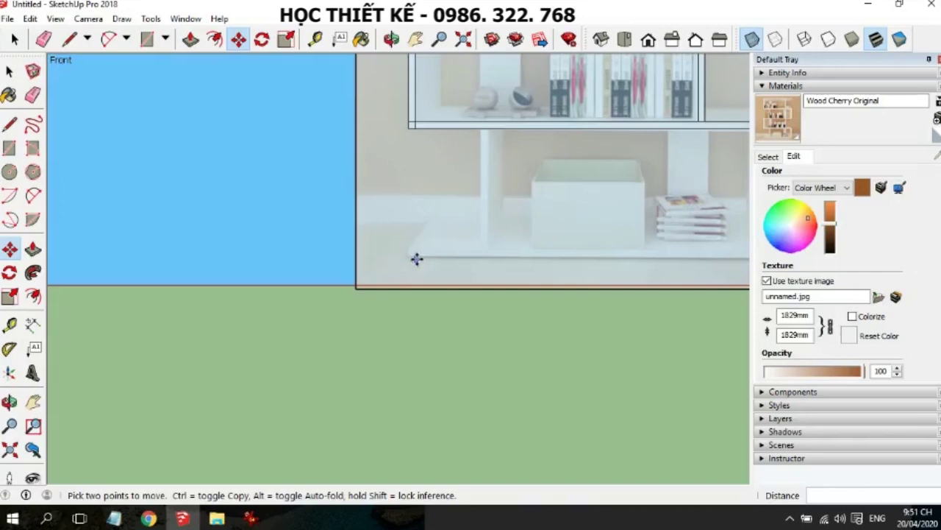
scroll(567, 199, "up", 1)
scroll(541, 201, "up", 2)
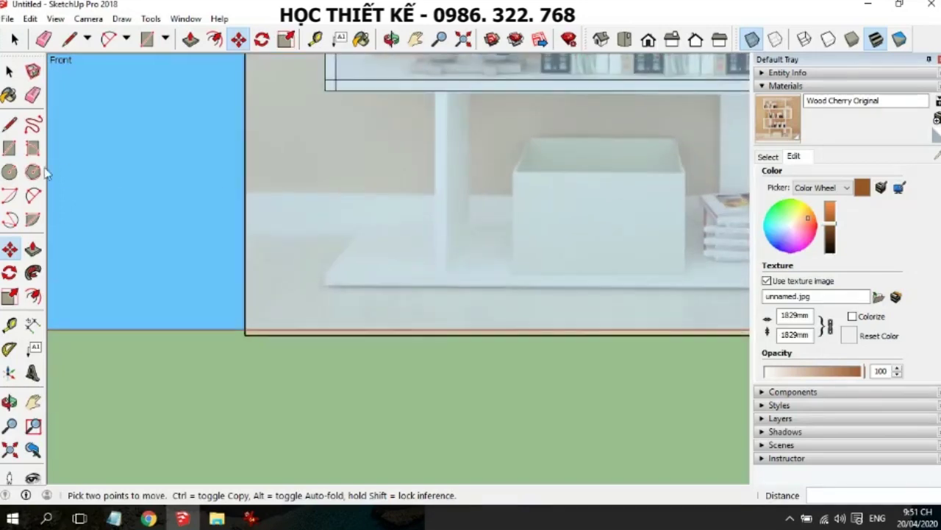
Draw the left upright from the shelf underside down to the base
left_click(9, 148)
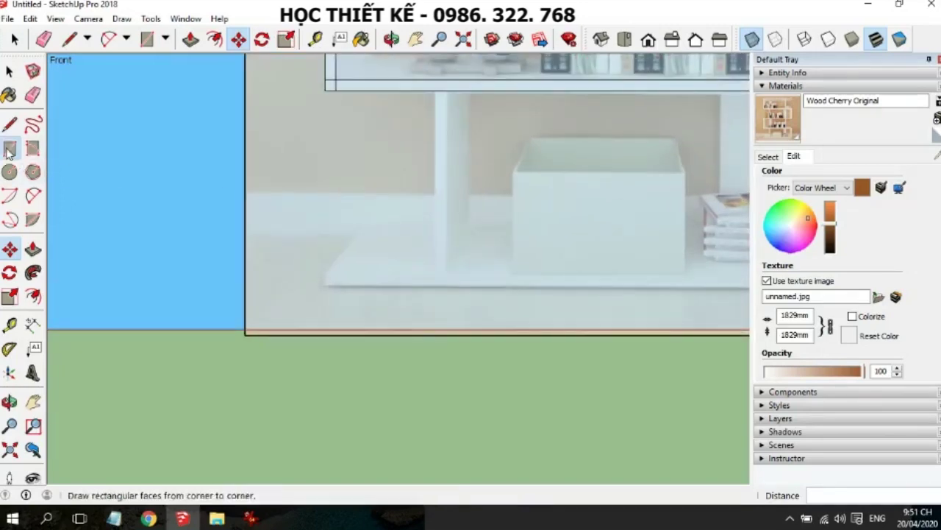
left_click(435, 90)
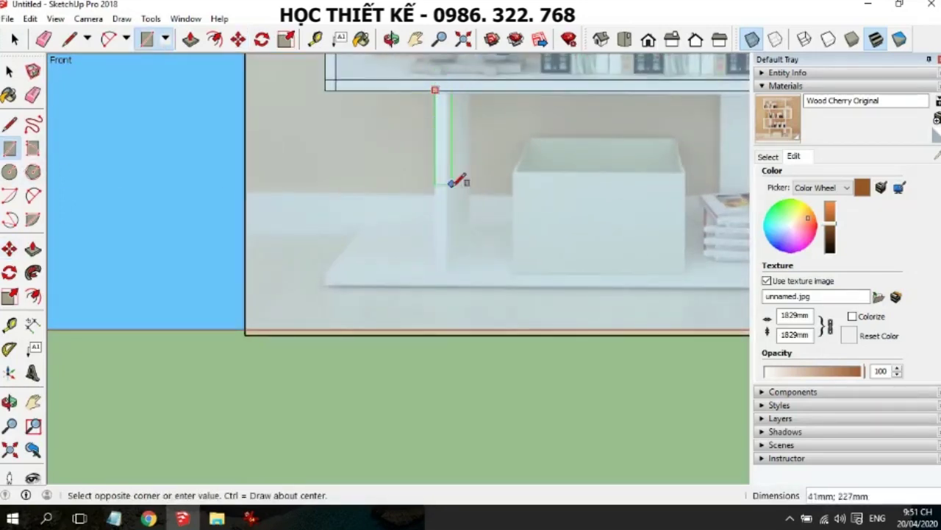
left_click(444, 277)
scroll(305, 248, "down", 2)
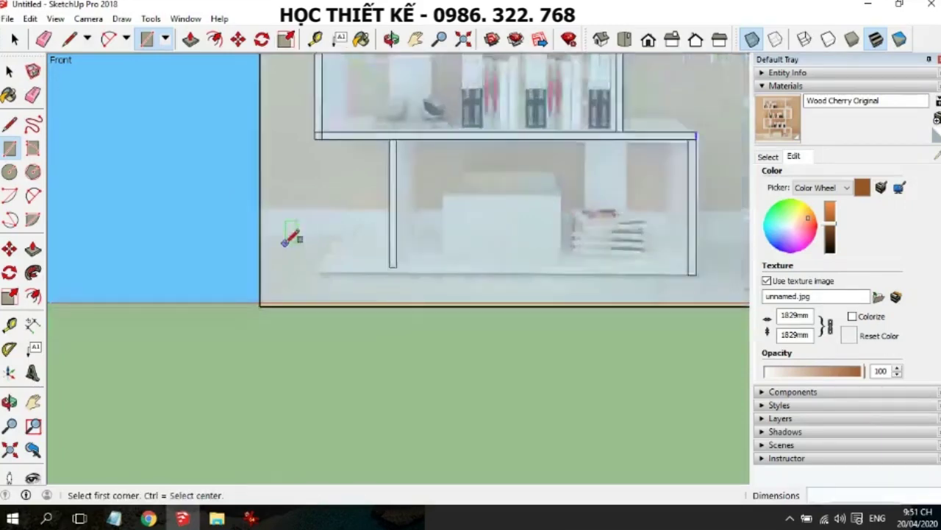
scroll(599, 281, "up", 1)
Draw the bottom base board rectangle, about 1287 × 54 mm, across the shelf
left_click(584, 256)
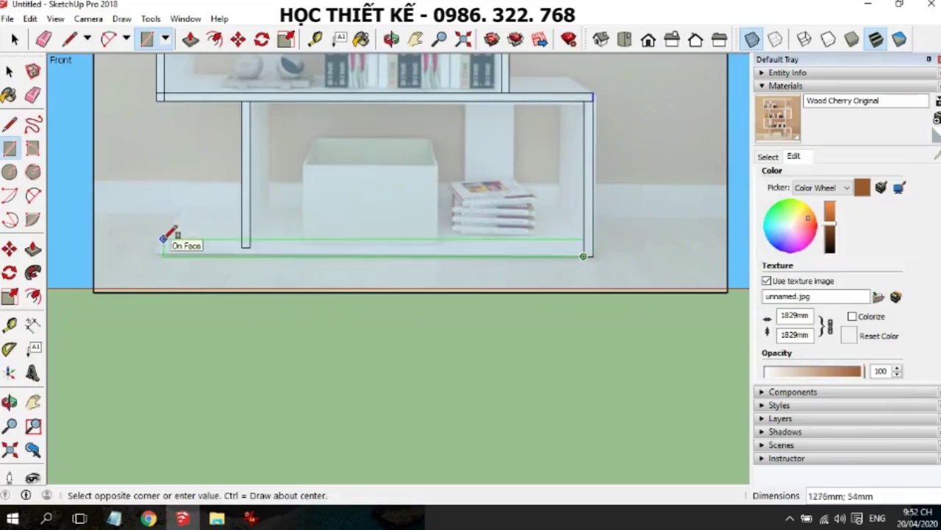
left_click(160, 239)
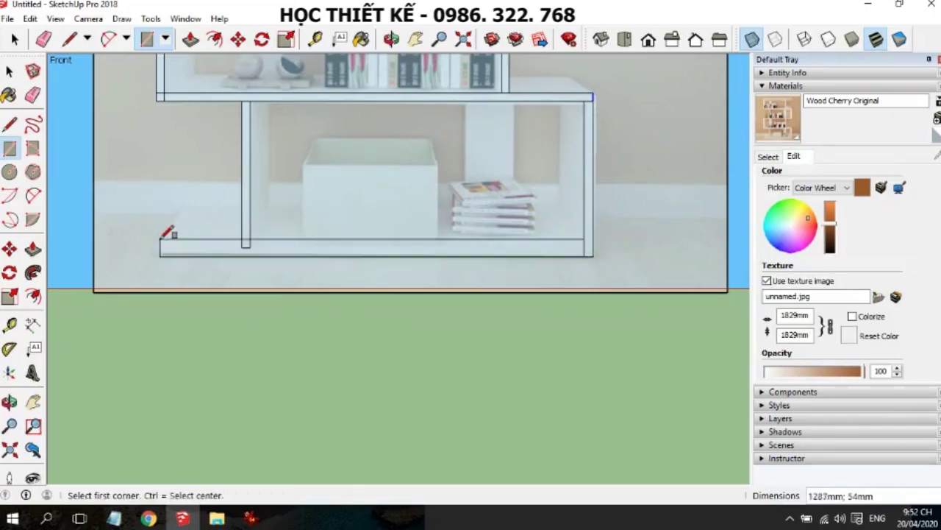
scroll(395, 263, "up", 1)
scroll(414, 254, "up", 2)
key("space")
Select the base board's top edge and try lowering it with Move
left_click(431, 232)
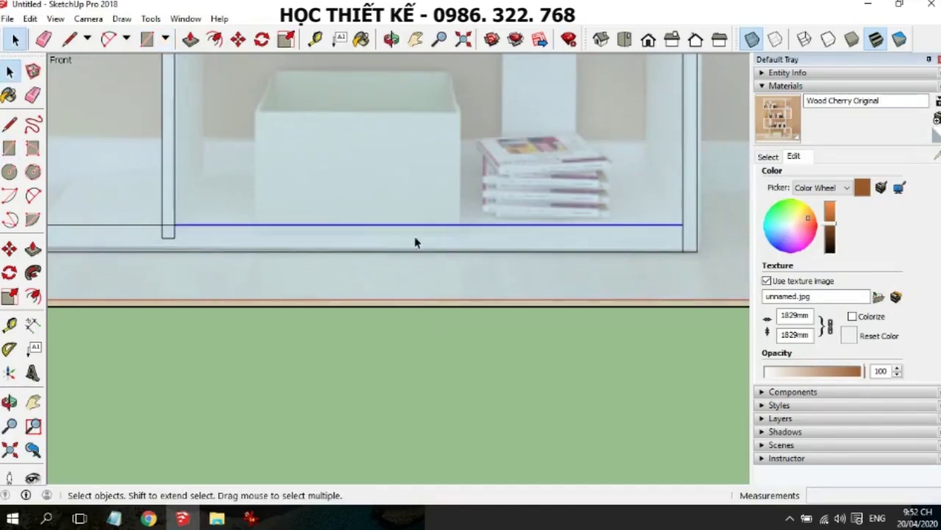
key("m")
left_click(178, 226)
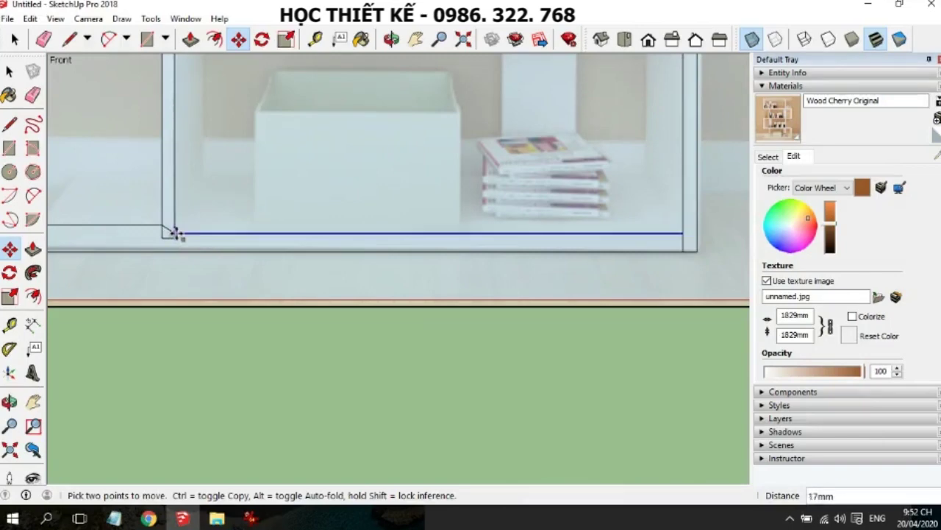
scroll(174, 234, "up", 1)
scroll(174, 234, "up", 2)
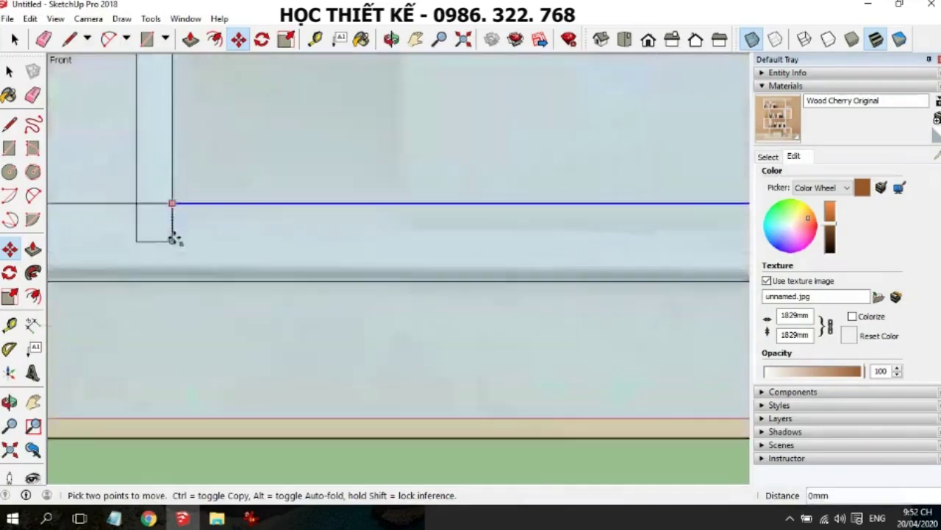
scroll(171, 212, "up", 2)
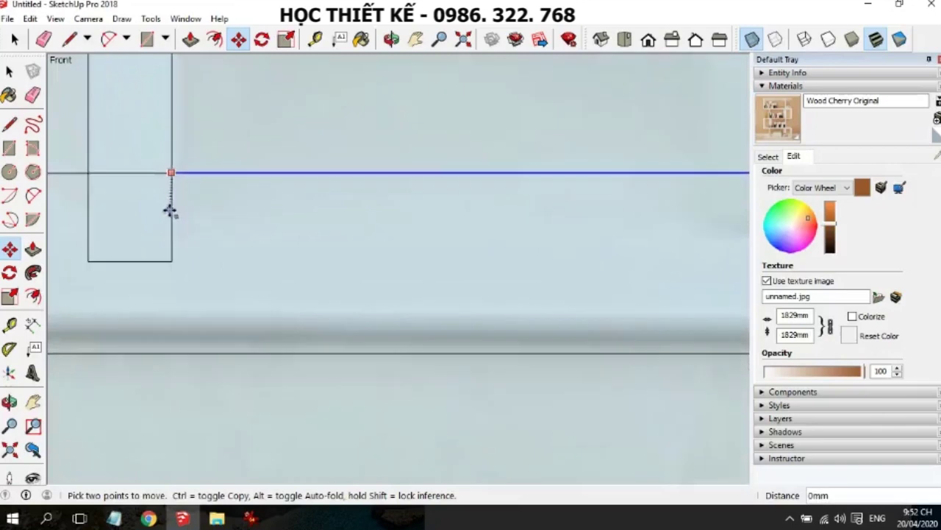
left_click(169, 260)
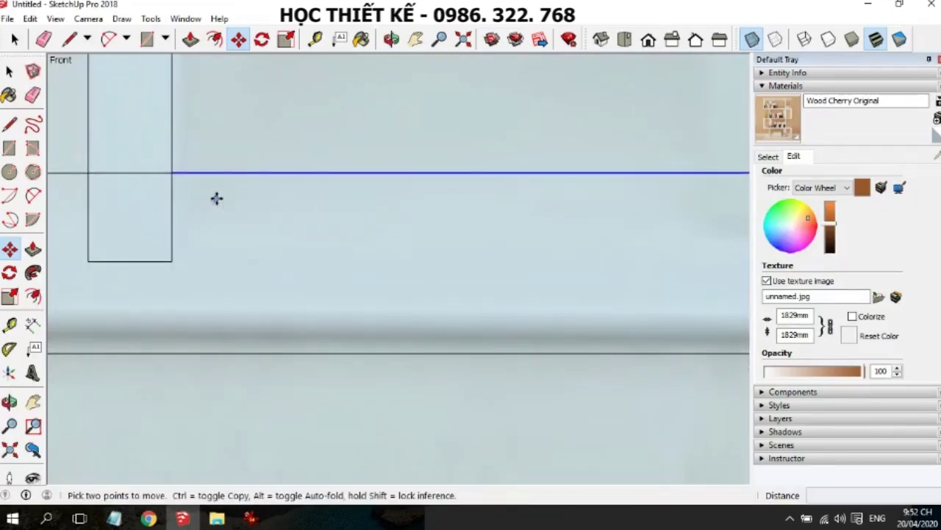
left_click(216, 173)
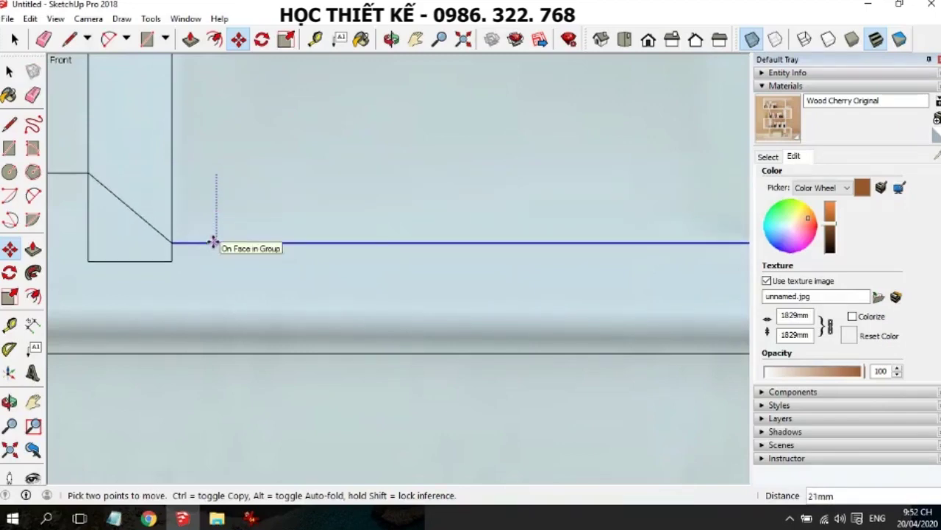
scroll(215, 234, "down", 2)
scroll(214, 237, "down", 1)
scroll(215, 237, "down", 1)
scroll(216, 236, "down", 1)
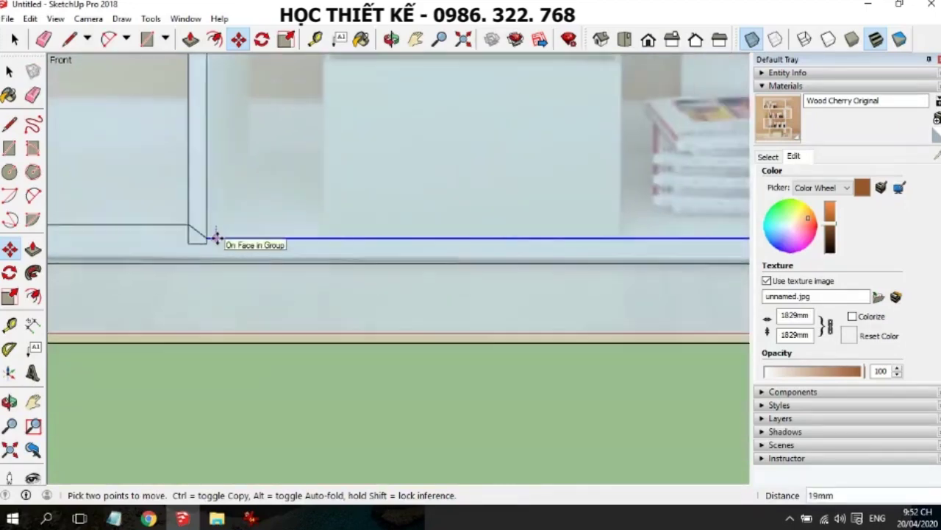
scroll(215, 237, "down", 2)
scroll(216, 237, "up", 1)
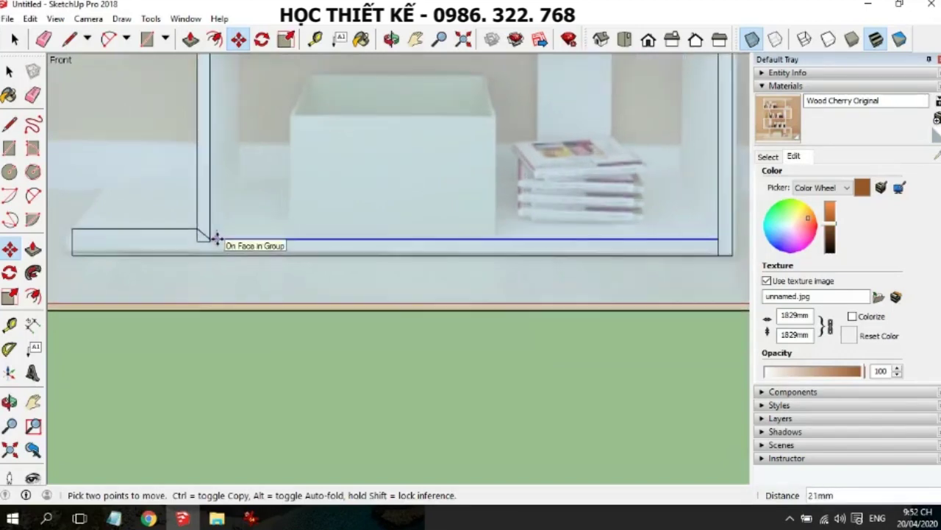
scroll(185, 229, "up", 2)
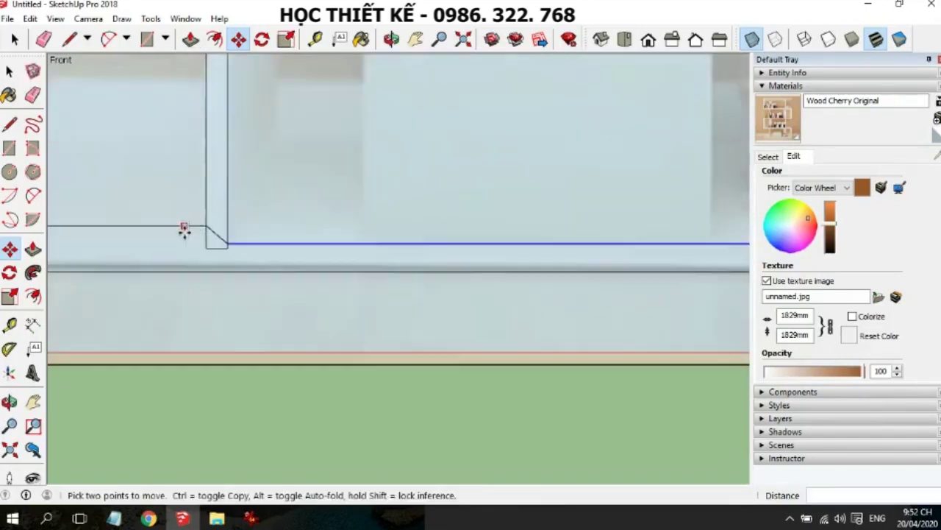
key("space")
Move the base's left top edge down about 21 mm onto the outline's bottom corner
left_click(186, 229)
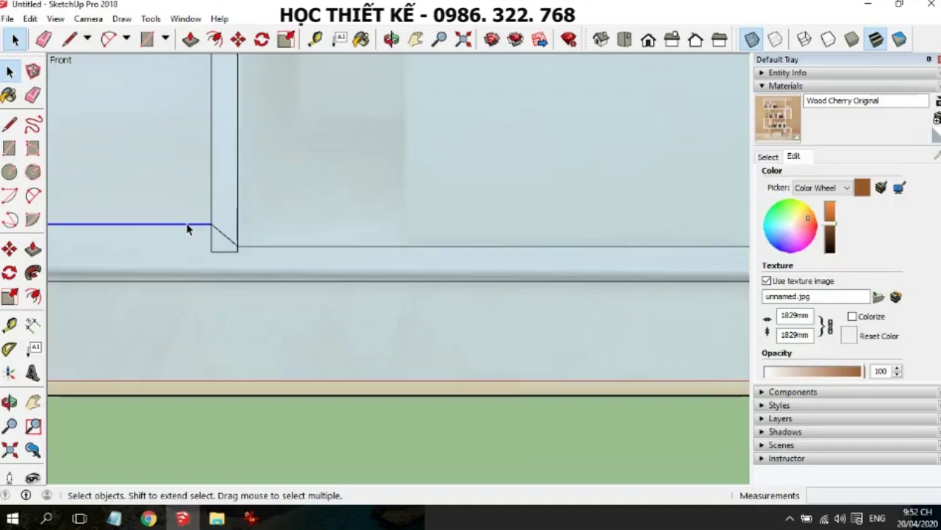
key("m")
left_click(211, 224)
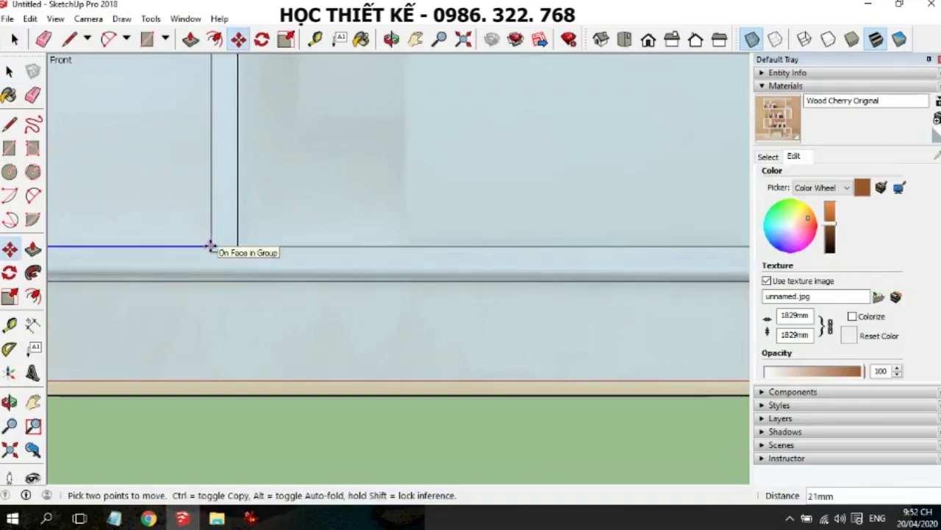
left_click(211, 245)
scroll(295, 227, "down", 2)
scroll(316, 227, "down", 3)
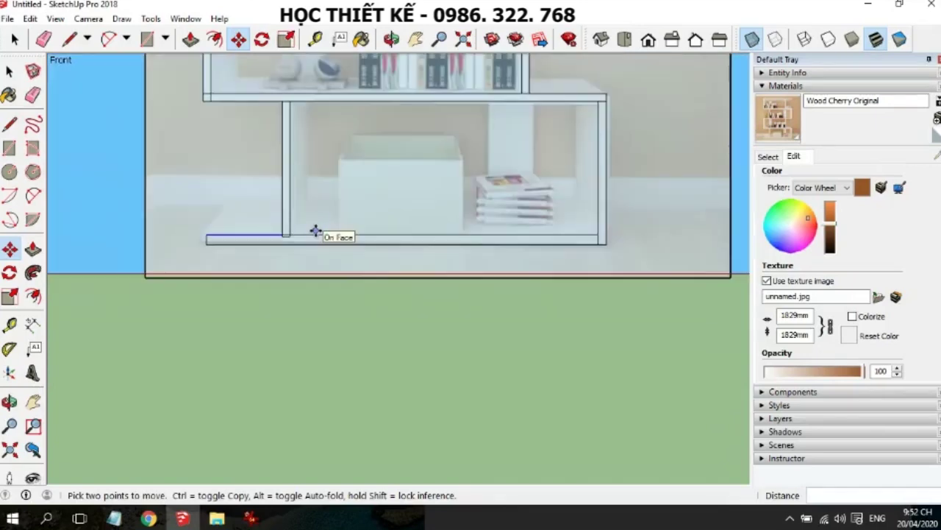
scroll(418, 251, "down", 1)
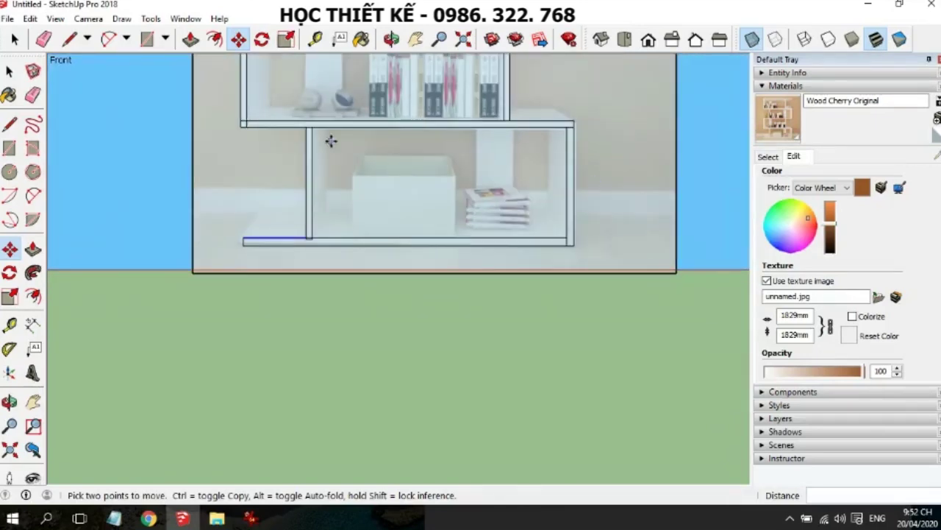
scroll(331, 141, "up", 3)
scroll(244, 112, "up", 2)
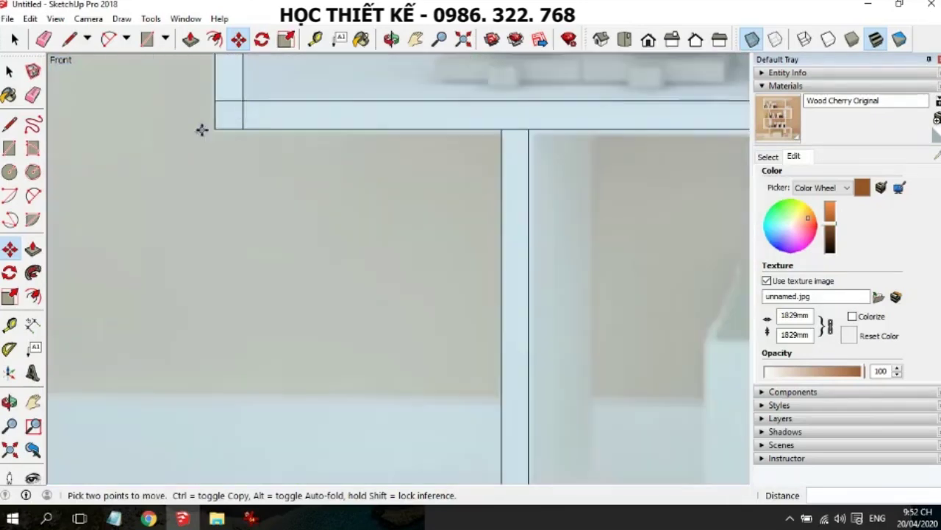
Erase the stray edge across the vertical post and the short edge beside it
left_click(33, 94)
left_click(226, 103)
left_click(243, 116)
scroll(308, 202, "down", 3)
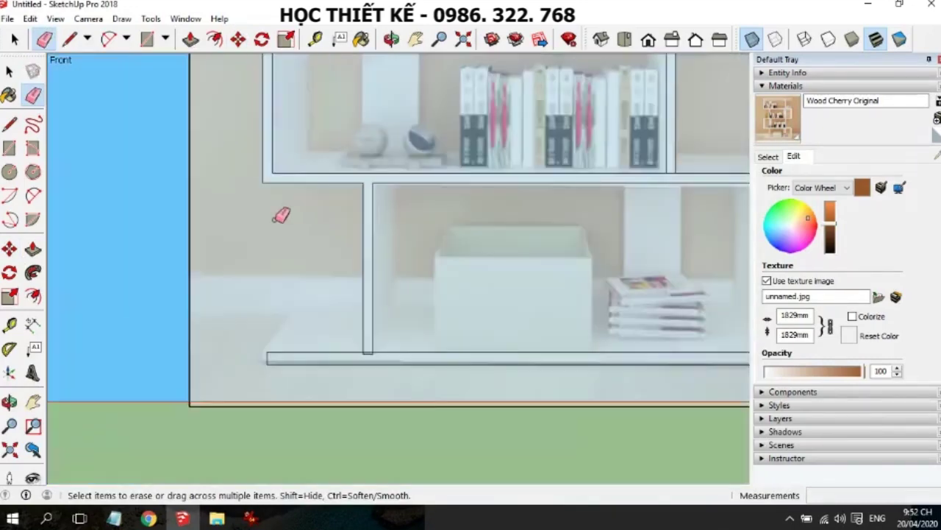
scroll(475, 212, "down", 2)
scroll(475, 213, "up", 3)
scroll(471, 190, "up", 3)
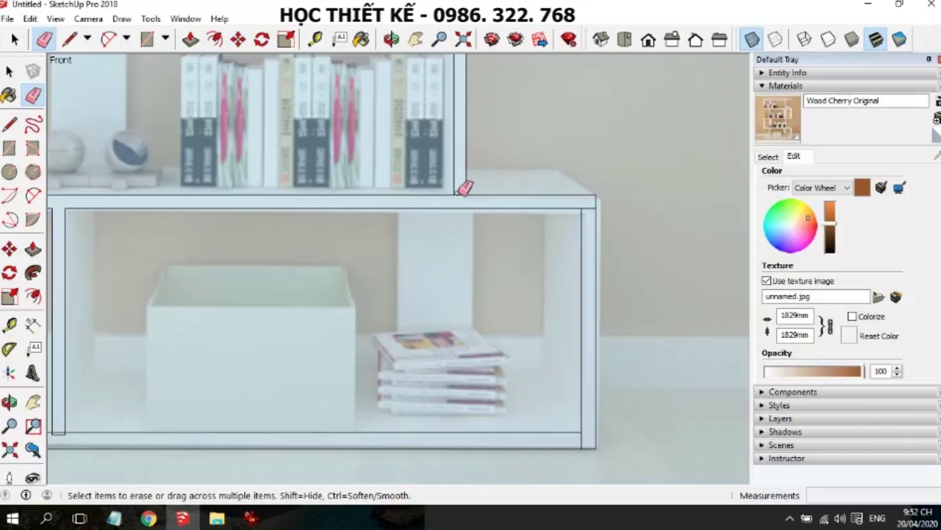
scroll(542, 213, "down", 1)
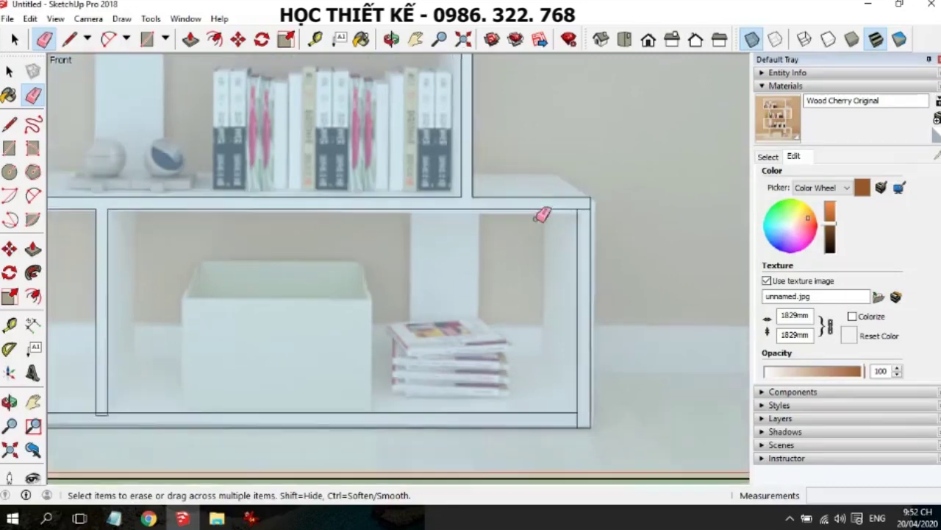
scroll(563, 208, "down", 2)
scroll(580, 211, "up", 4)
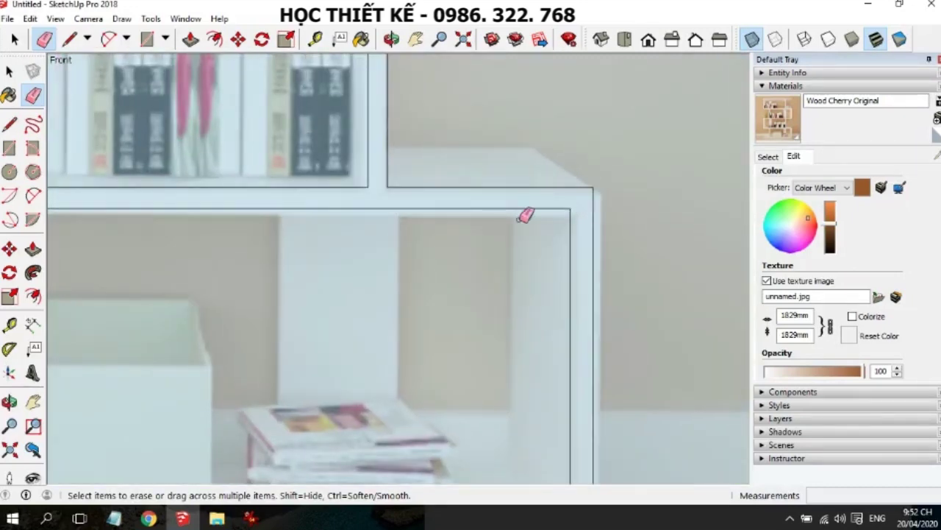
scroll(526, 214, "down", 3)
scroll(534, 336, "up", 2)
scroll(542, 332, "up", 1)
scroll(538, 335, "up", 1)
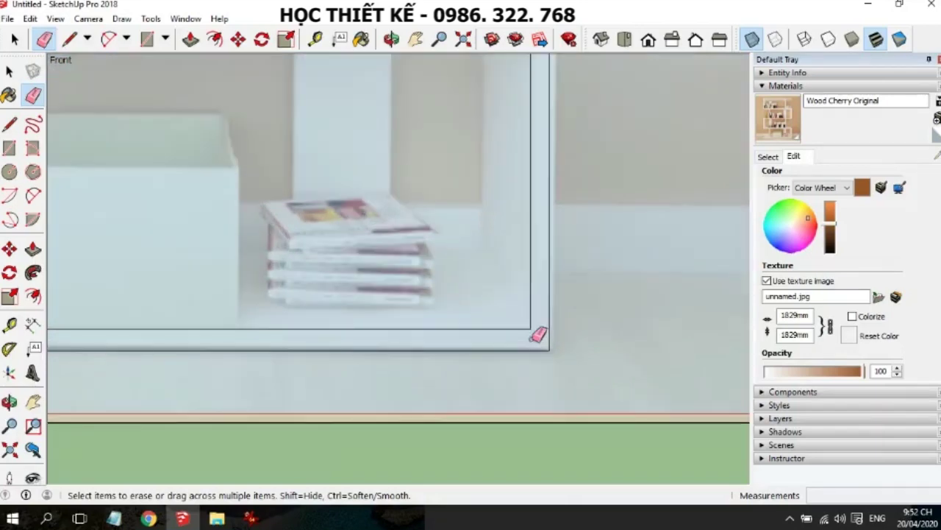
scroll(537, 316, "down", 2)
scroll(536, 288, "down", 2)
scroll(275, 309, "up", 4)
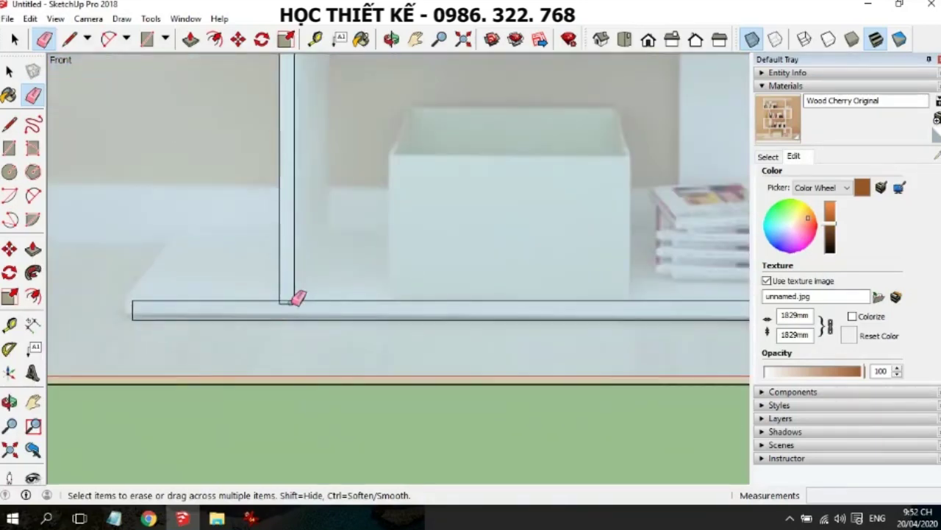
scroll(289, 302, "up", 2)
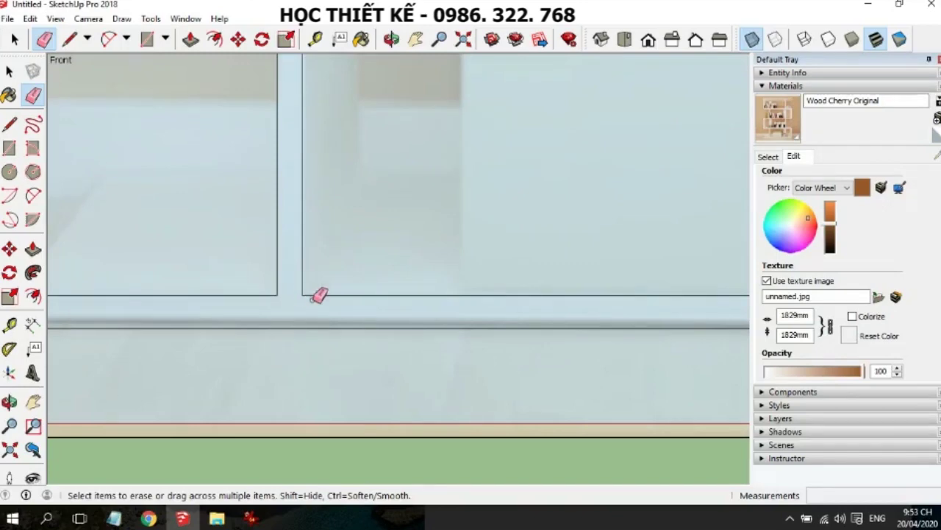
scroll(318, 295, "down", 2)
scroll(330, 300, "down", 3)
scroll(275, 123, "up", 3)
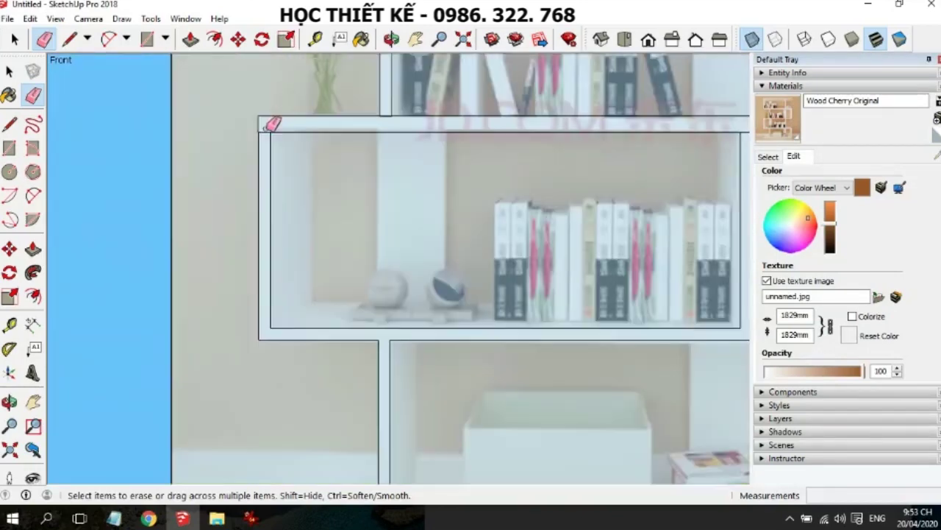
scroll(303, 168, "down", 3)
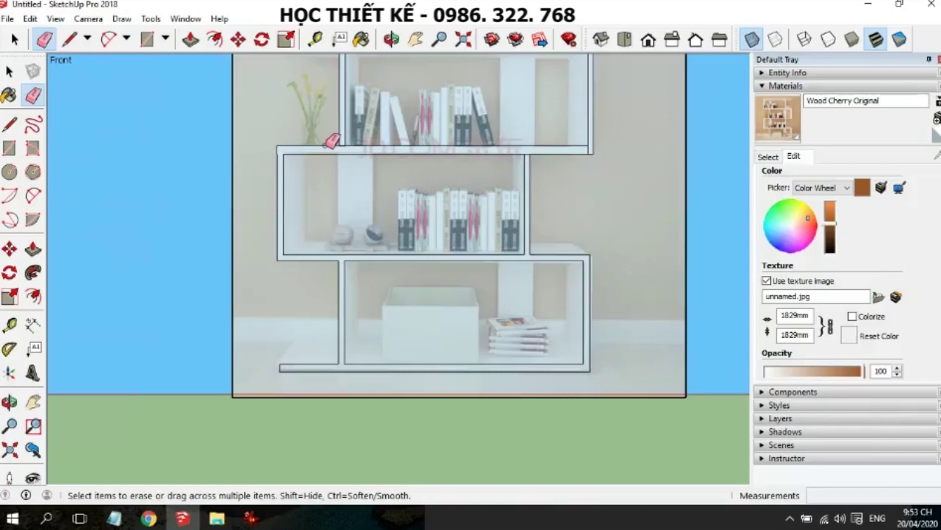
scroll(332, 141, "up", 3)
scroll(340, 176, "down", 2)
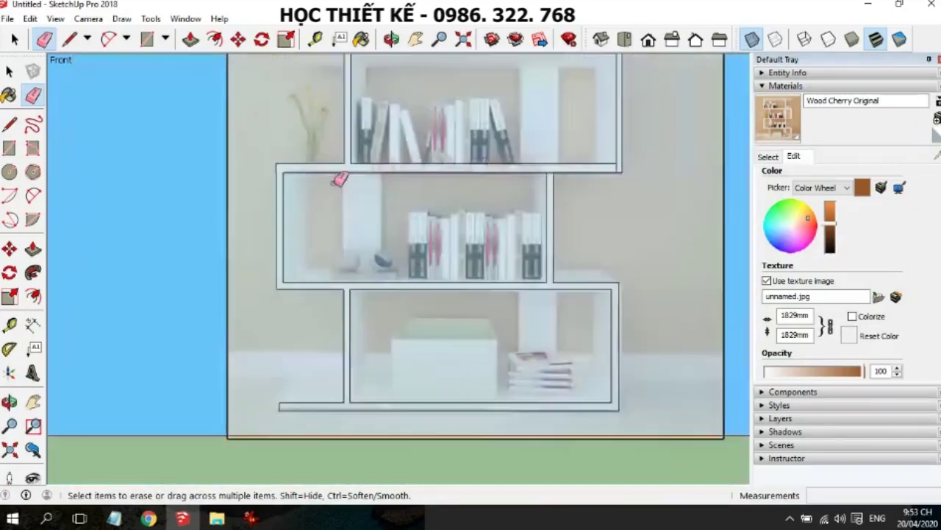
scroll(466, 174, "down", 1)
scroll(500, 174, "up", 2)
scroll(501, 174, "up", 2)
Erase the leftover short edges at the middle and top shelf corners
left_click(493, 179)
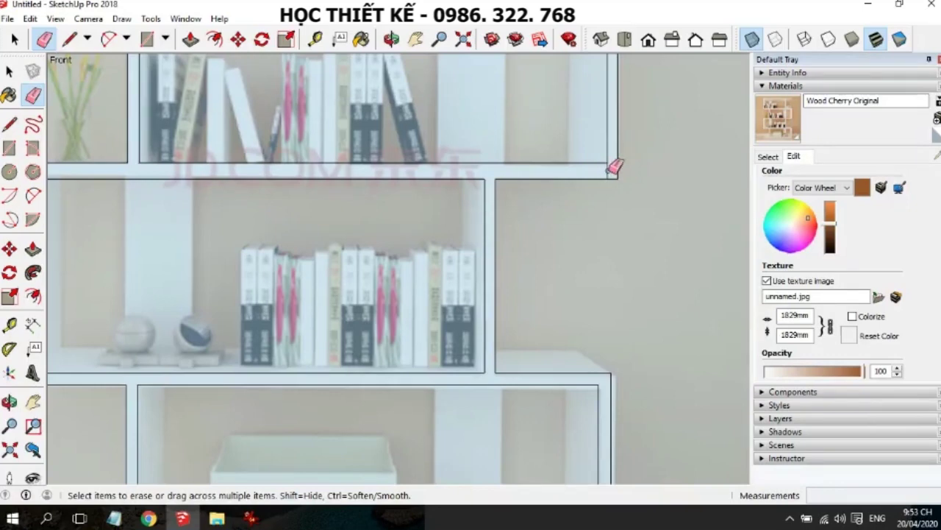
scroll(531, 209, "down", 3)
scroll(564, 112, "up", 3)
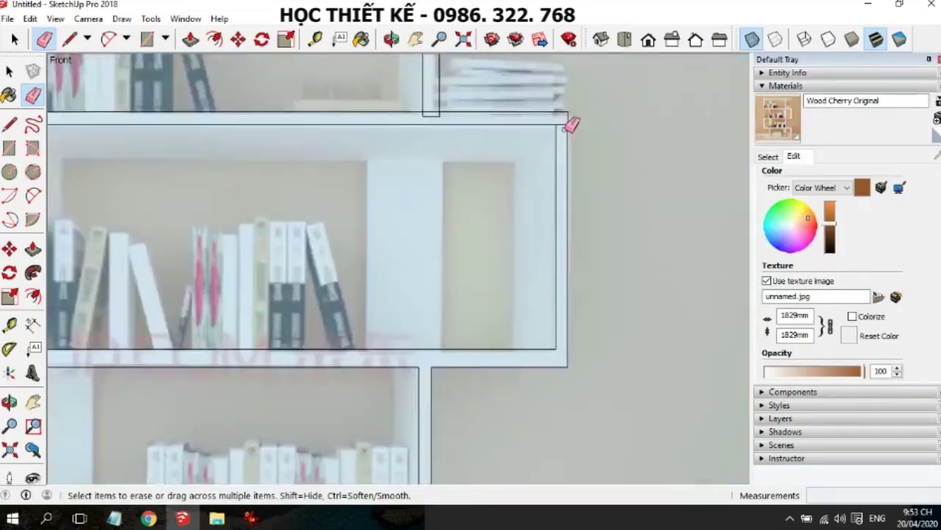
scroll(567, 117, "up", 1)
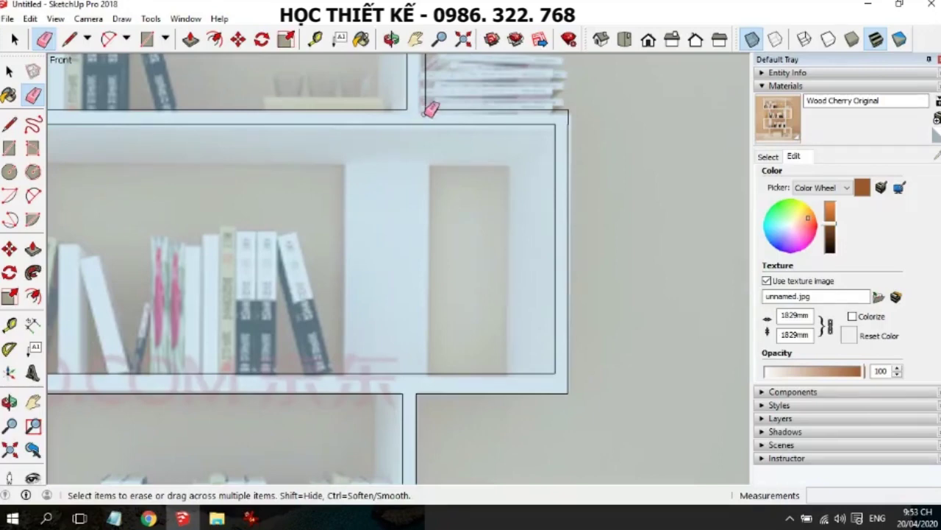
scroll(434, 126, "down", 2)
scroll(439, 144, "down", 2)
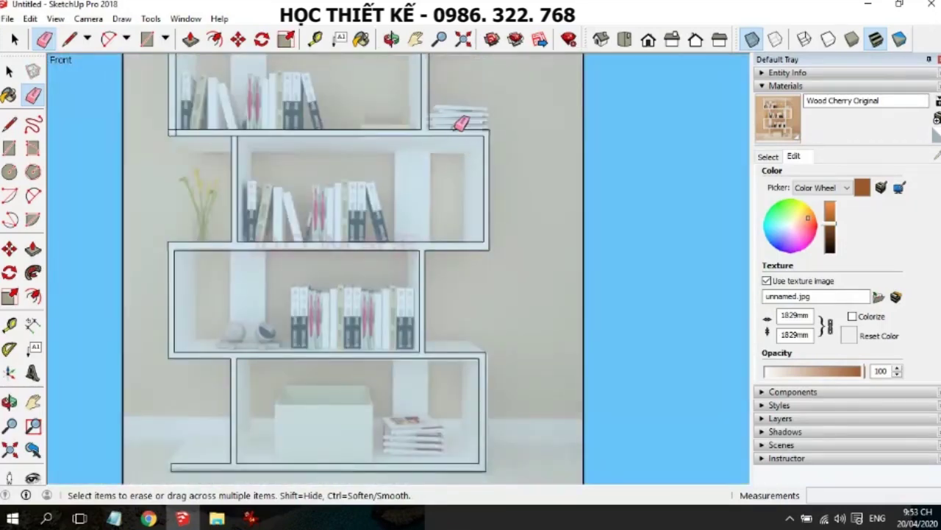
scroll(461, 123, "up", 2)
scroll(437, 145, "down", 3)
scroll(437, 115, "down", 1)
scroll(432, 80, "up", 4)
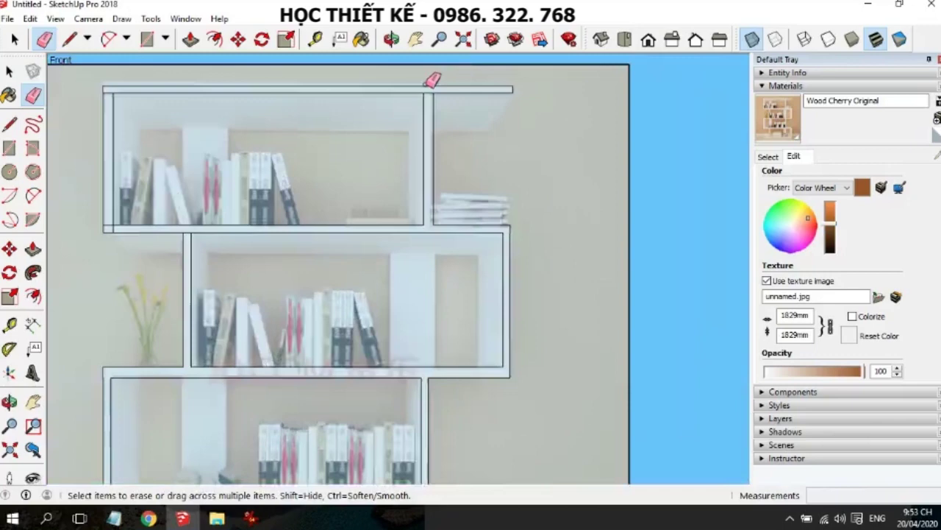
scroll(432, 79, "up", 2)
scroll(469, 122, "down", 3)
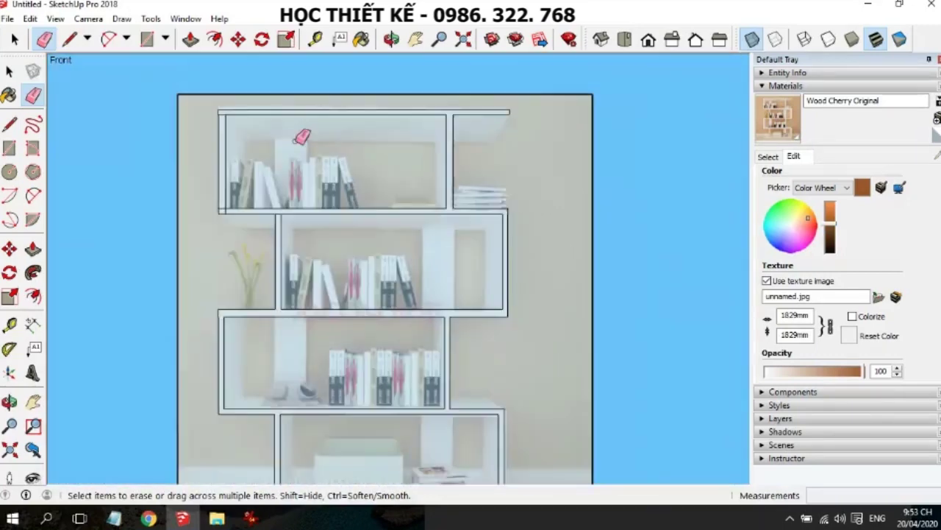
scroll(219, 113, "up", 1)
scroll(245, 108, "up", 3)
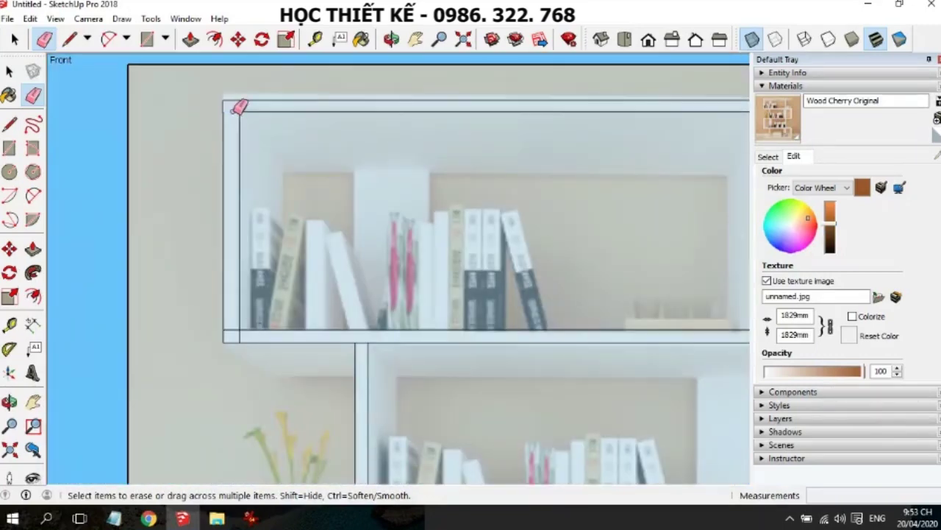
scroll(220, 295, "up", 2)
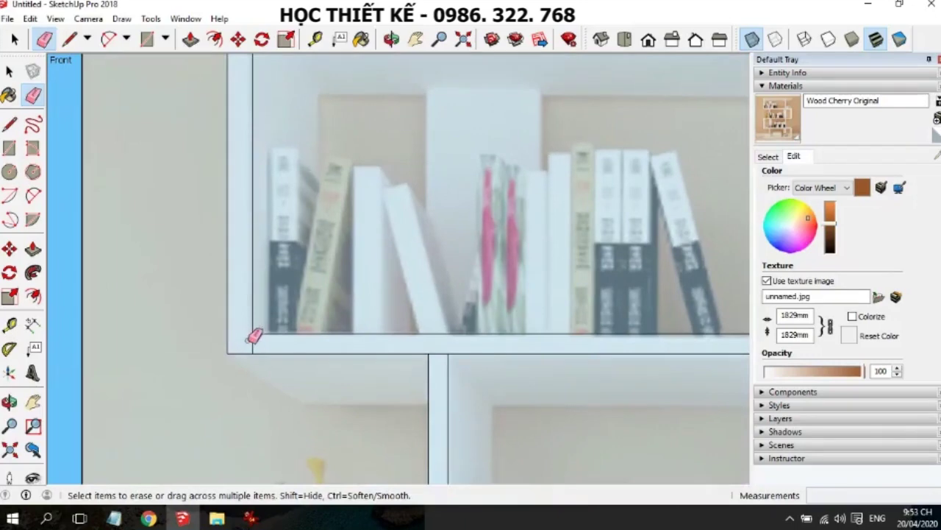
left_click(253, 343)
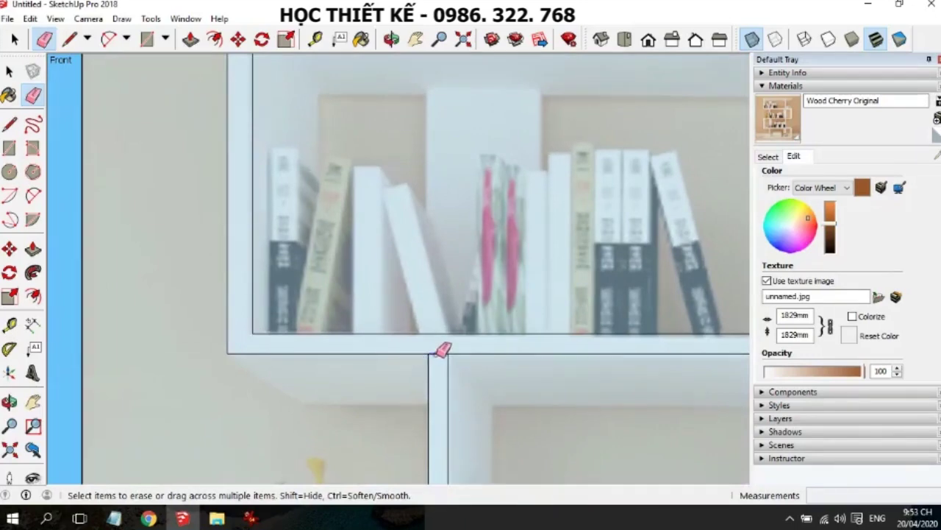
scroll(226, 246, "down", 2)
scroll(225, 248, "down", 2)
scroll(225, 248, "down", 2)
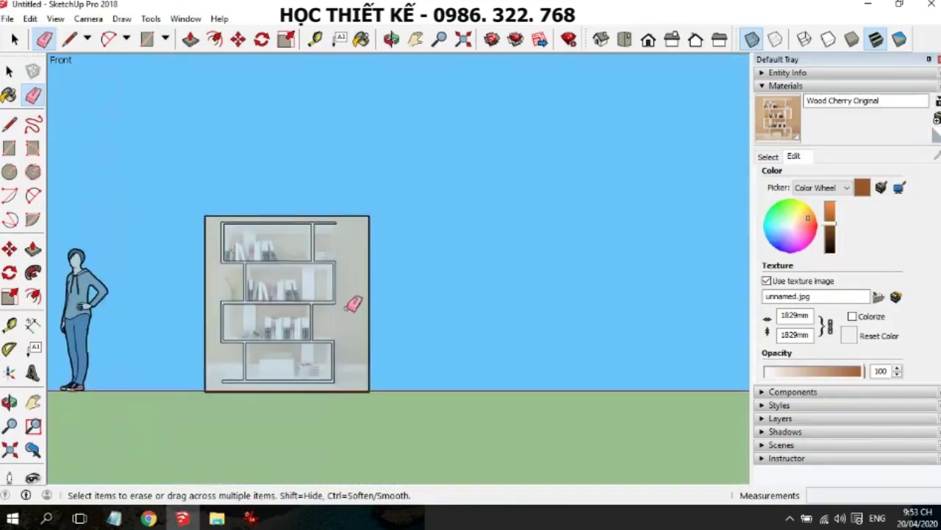
scroll(346, 309, "up", 1)
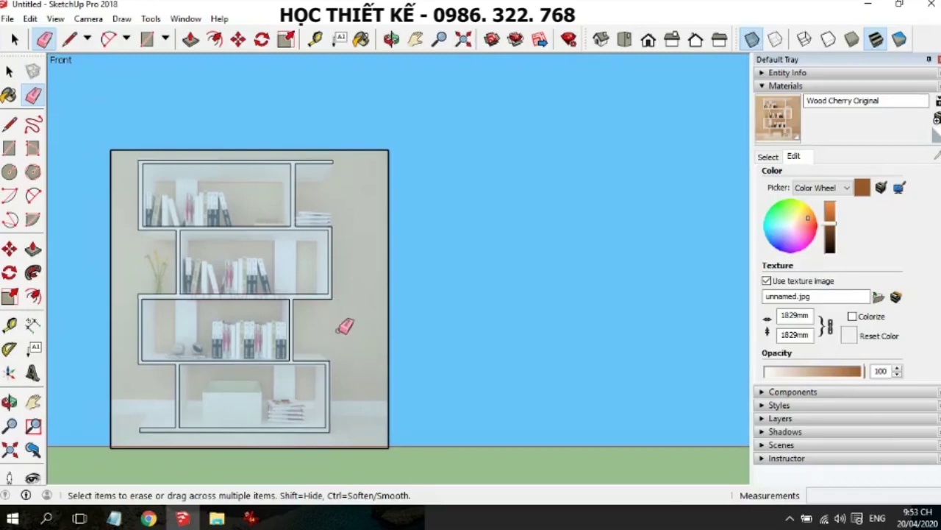
Push/pull the S-shaped shelf profile out 550 mm into a solid bookshelf
key("p")
scroll(290, 301, "up", 3)
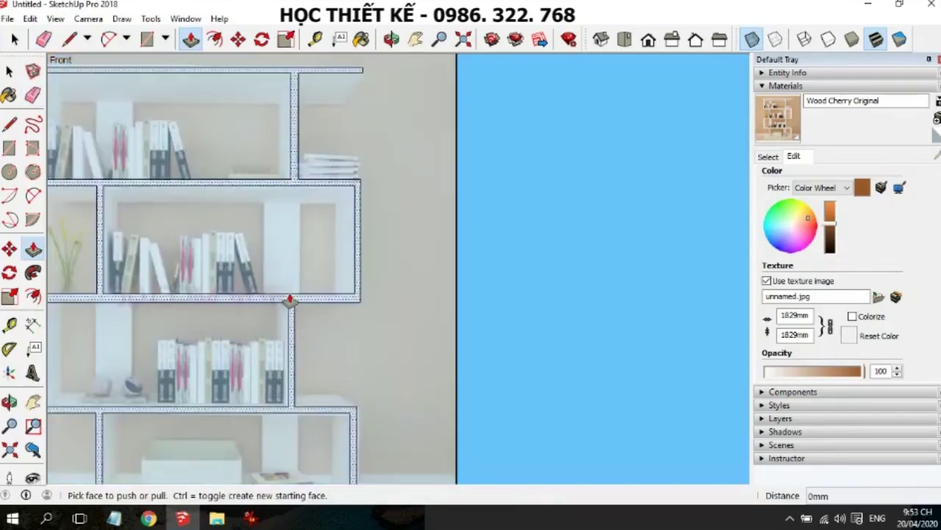
scroll(289, 303, "up", 2)
left_click(287, 304)
scroll(288, 304, "down", 3)
scroll(283, 309, "down", 3)
mouse_move(300, 309)
middle_mouse_down()
mouse_move(115, 378)
mouse_move(125, 374)
middle_mouse_up()
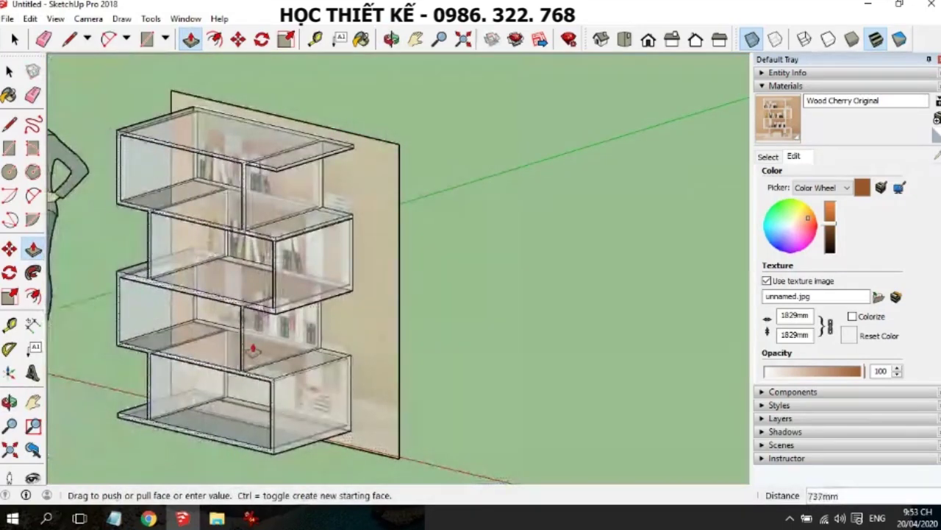
type("55")
key("Return")
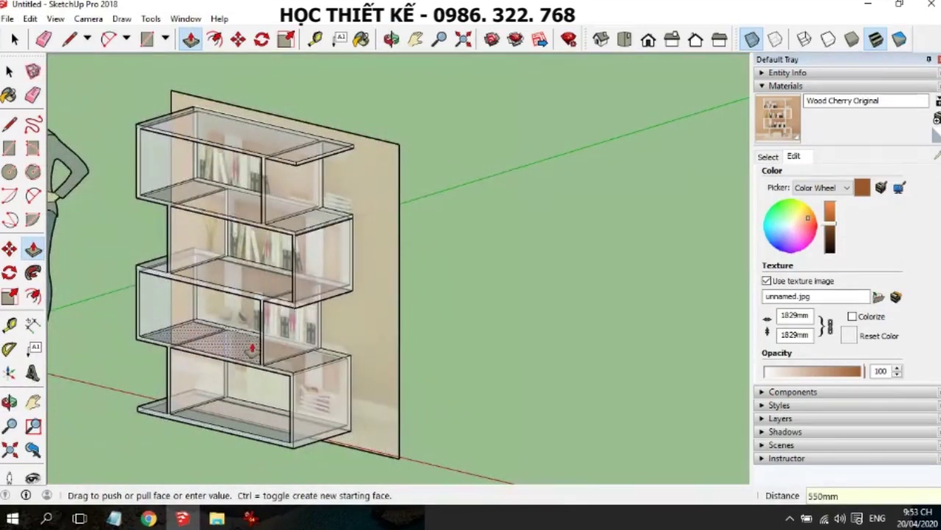
Inspect the solid shelf, then set Front view with X-ray faces showing the photo
left_click(752, 40)
mouse_move(441, 225)
middle_mouse_down()
mouse_move(427, 301)
mouse_move(611, 260)
mouse_move(632, 219)
mouse_move(698, 267)
middle_mouse_up()
mouse_move(520, 359)
middle_mouse_down()
mouse_move(478, 311)
mouse_move(402, 303)
middle_mouse_up()
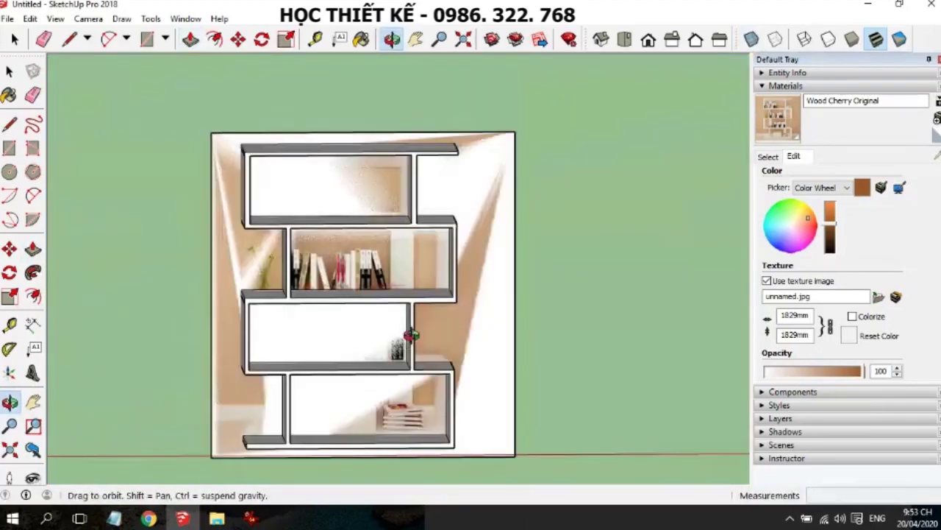
middle_click_drag(413, 335, 401, 276)
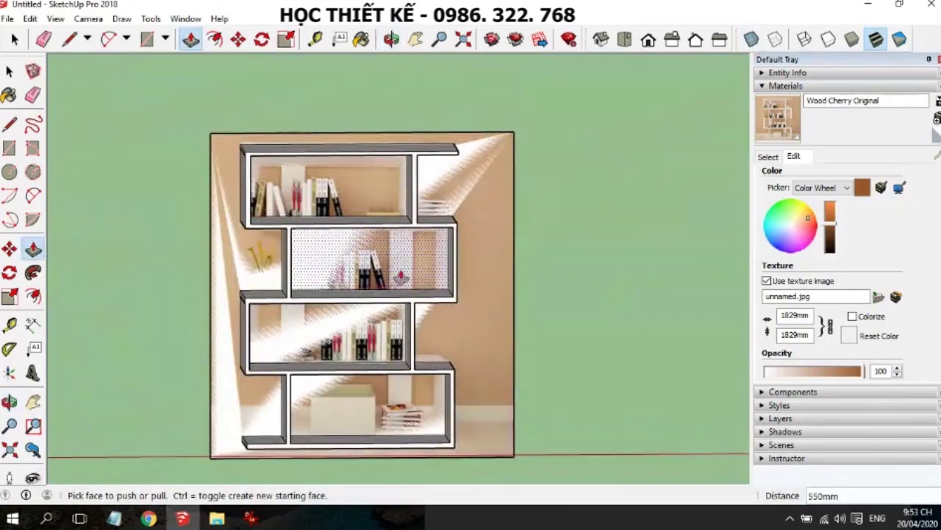
scroll(309, 243, "up", 1)
scroll(294, 194, "up", 2)
scroll(325, 268, "down", 1)
scroll(325, 268, "down", 1)
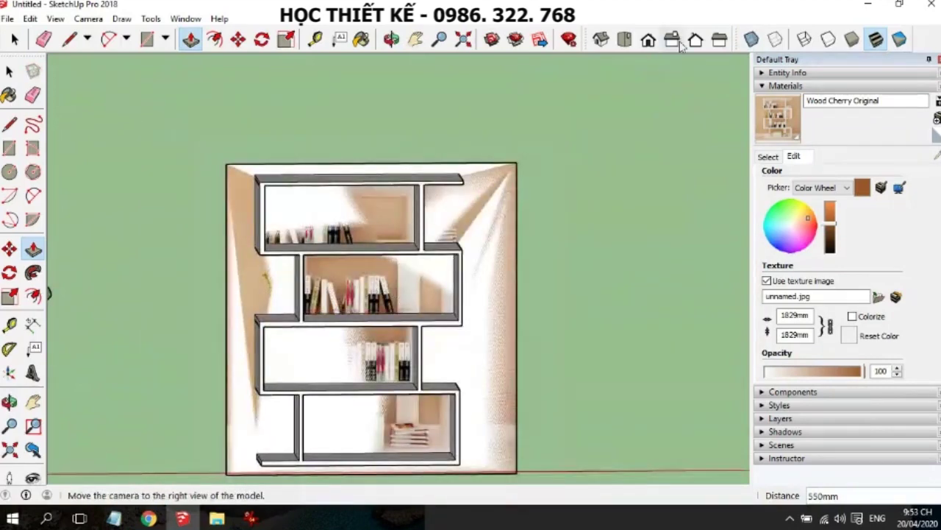
left_click(648, 40)
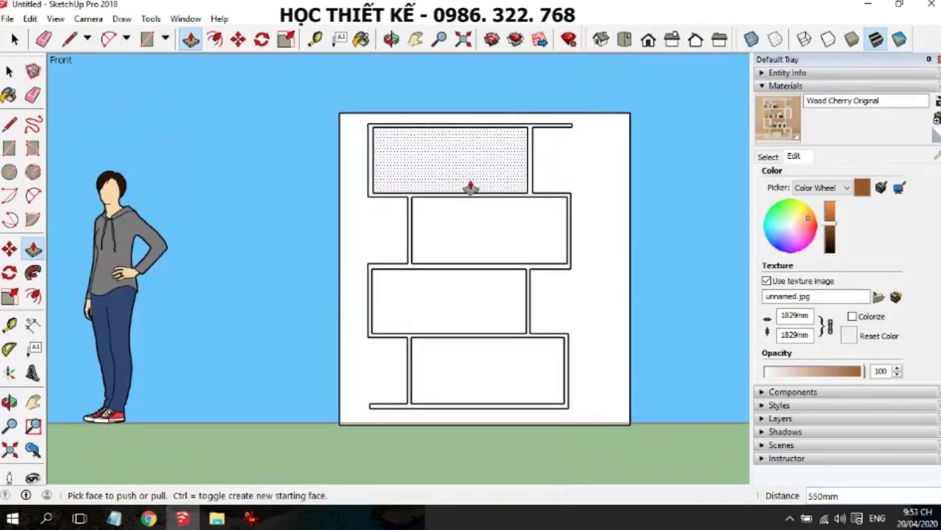
left_click(756, 43)
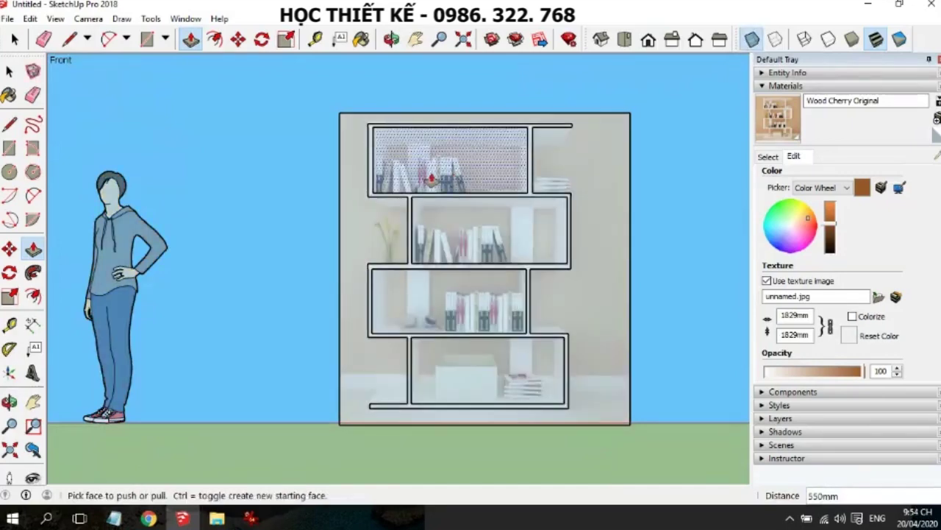
Pick the Rectangle tool and zoom around the front of the shelf outline
scroll(426, 177, "up", 2)
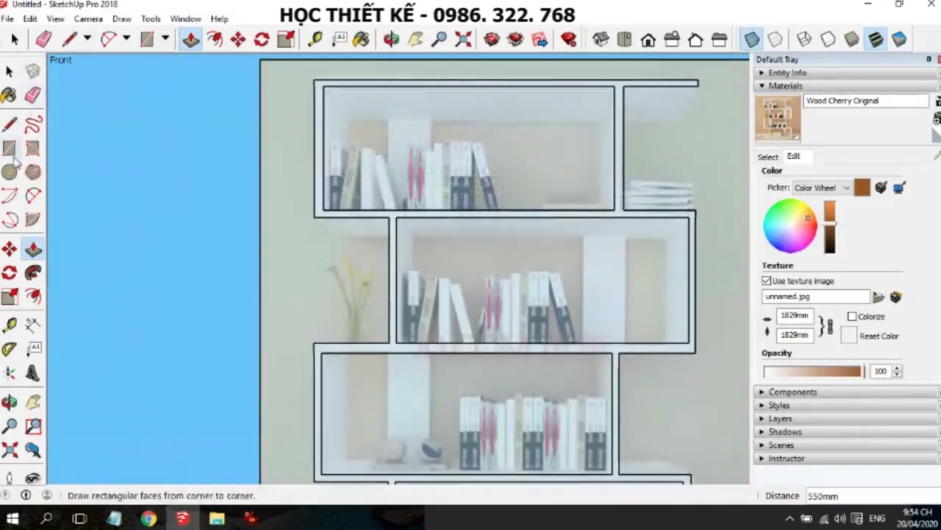
left_click(8, 148)
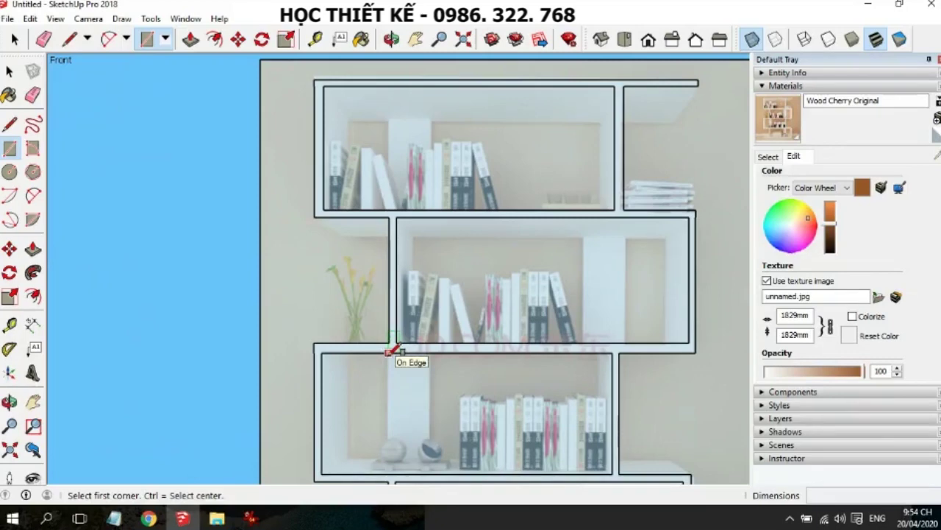
scroll(409, 406, "down", 2)
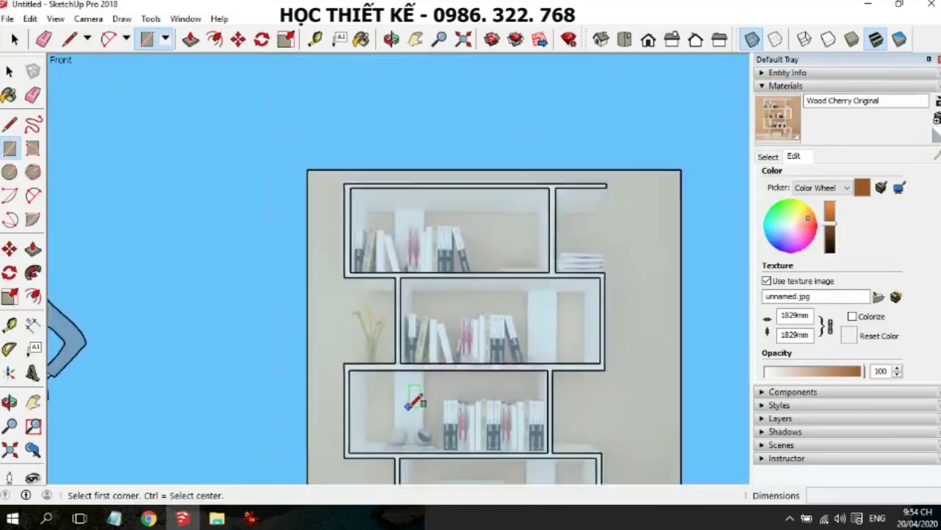
scroll(409, 405, "down", 2)
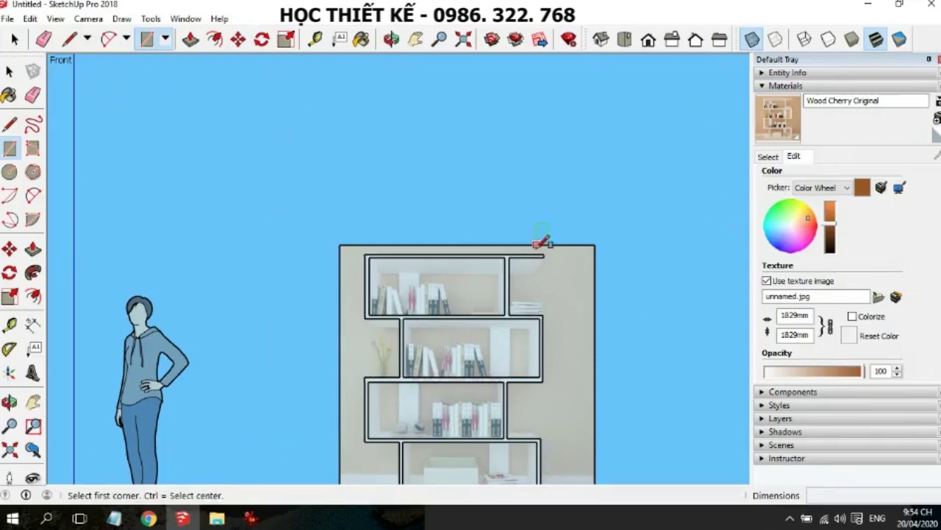
scroll(534, 246, "down", 2)
scroll(529, 379, "up", 3)
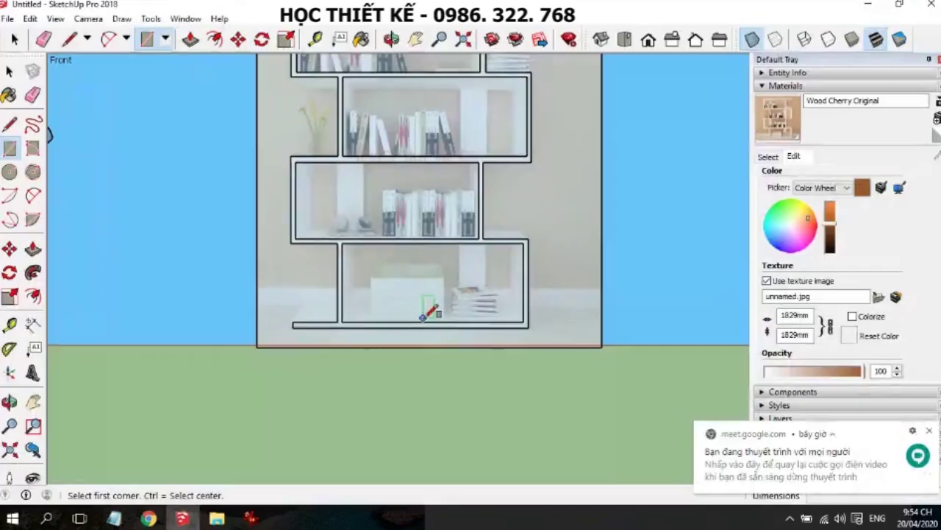
Zoom the view on the see-through bookshelf beside its photo panel
scroll(420, 318, "down", 3)
scroll(411, 312, "down", 3)
Select all the connected S-shaped bookshelf geometry and make it one group
mouse_move(388, 305)
left_mouse_down()
mouse_move(451, 351)
mouse_move(446, 318)
left_mouse_up()
key("r")
scroll(412, 235, "up", 3)
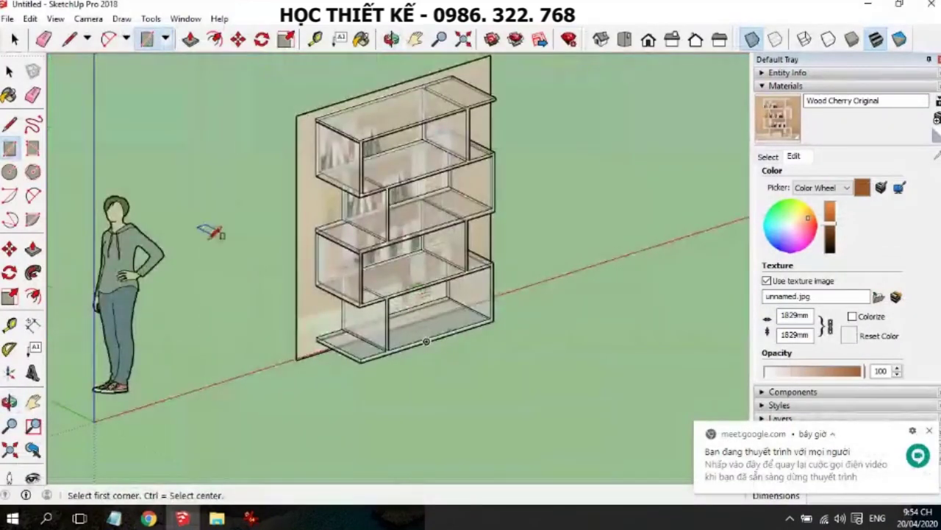
left_click(10, 71)
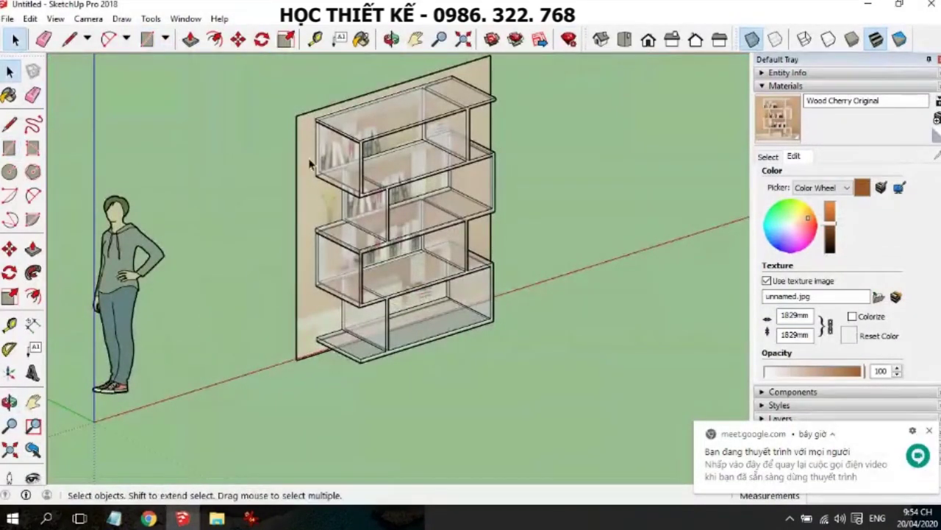
triple_click(351, 154)
right_click(352, 151)
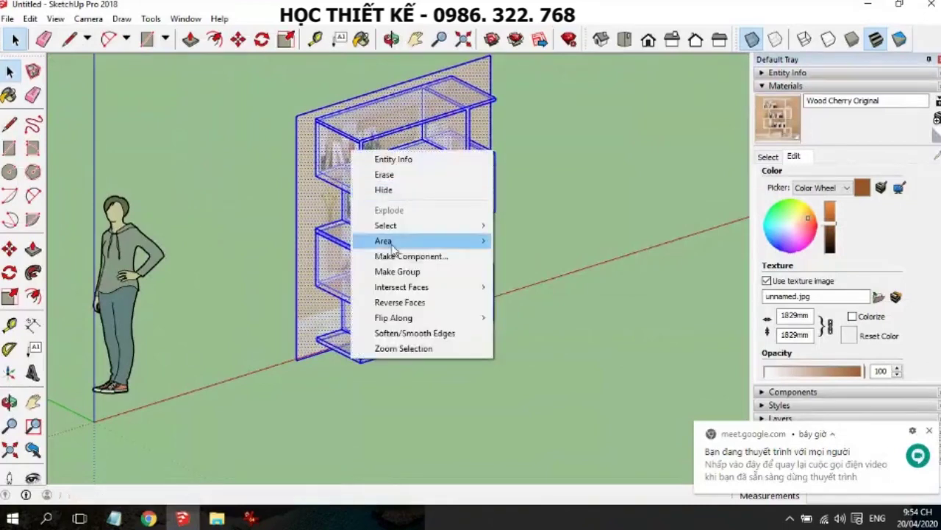
left_click(406, 271)
Move the bookshelf group to the right of the reference photo
key("o")
left_click_drag(572, 306, 343, 298)
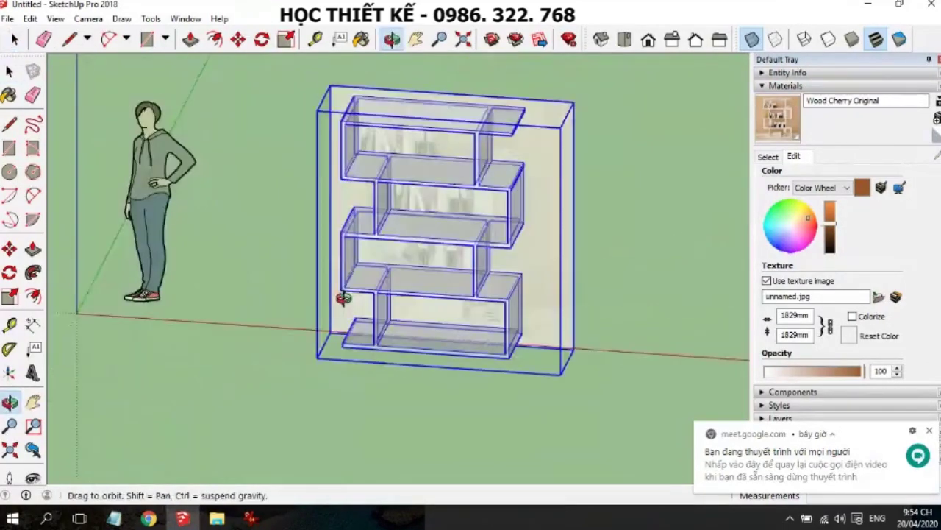
key("space")
scroll(361, 397, "down", 3)
scroll(442, 360, "down", 2)
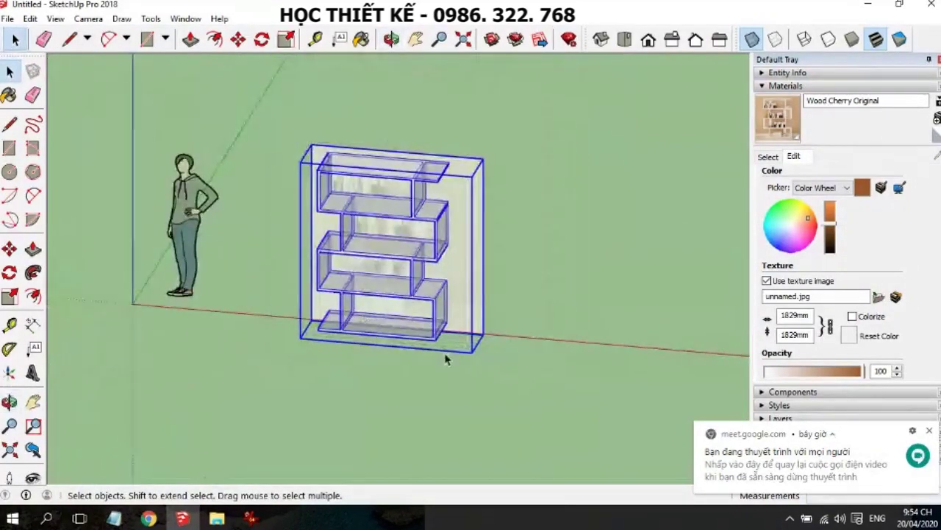
key("m")
left_click(438, 339)
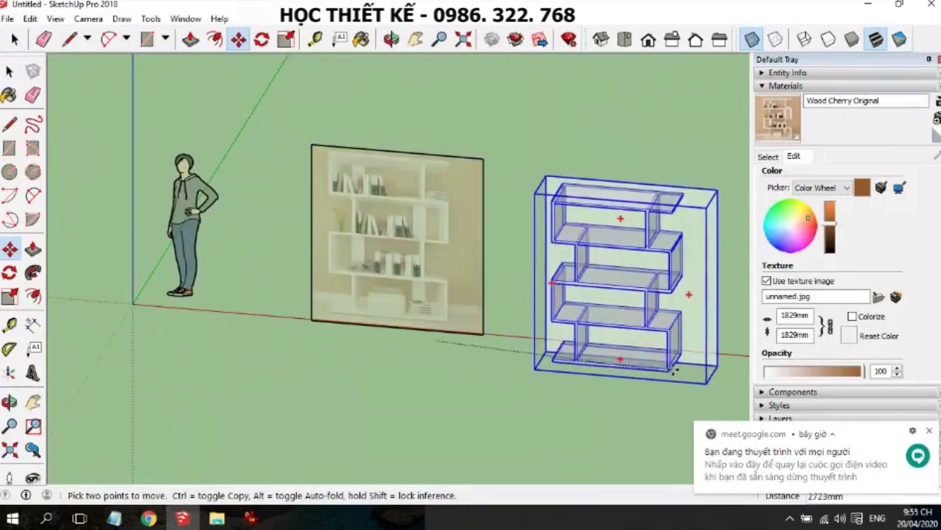
left_click(690, 358)
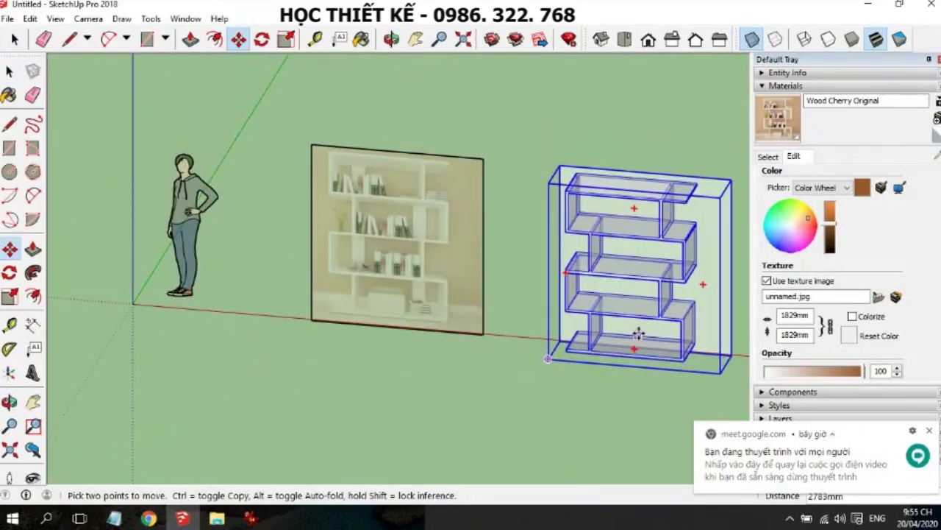
Look at the reference photo and shelf straight on in Front view
middle_click_drag(638, 333, 84, 296)
scroll(141, 288, "up", 2)
scroll(160, 280, "up", 2)
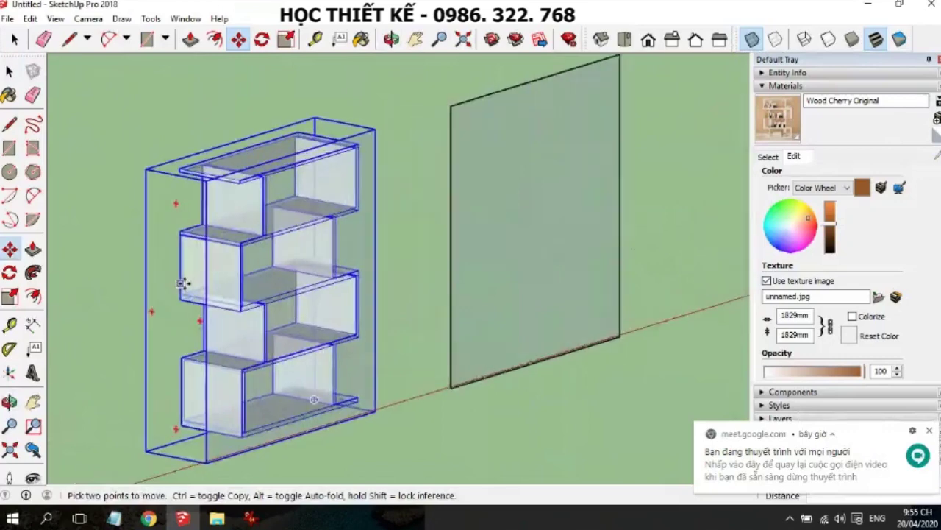
scroll(184, 284, "up", 1)
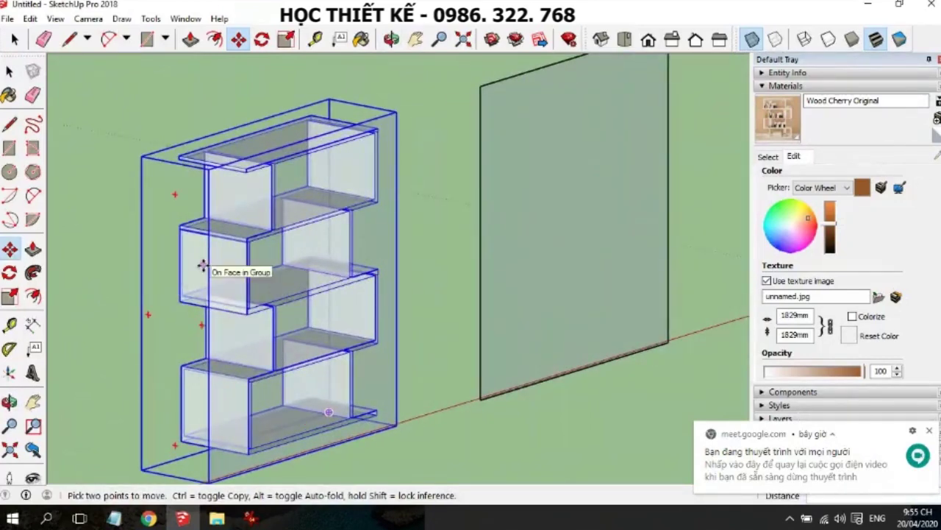
middle_click_drag(151, 262, 676, 294)
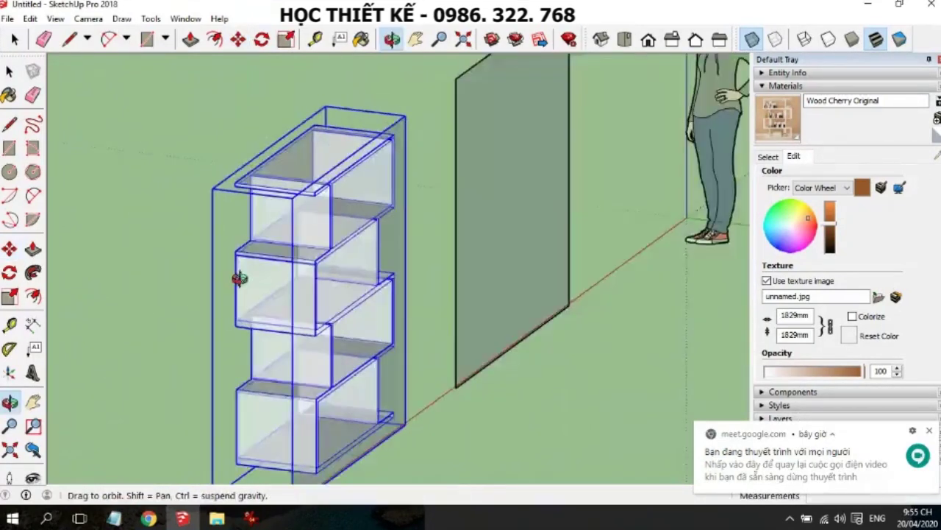
scroll(662, 287, "down", 1)
scroll(272, 155, "up", 2)
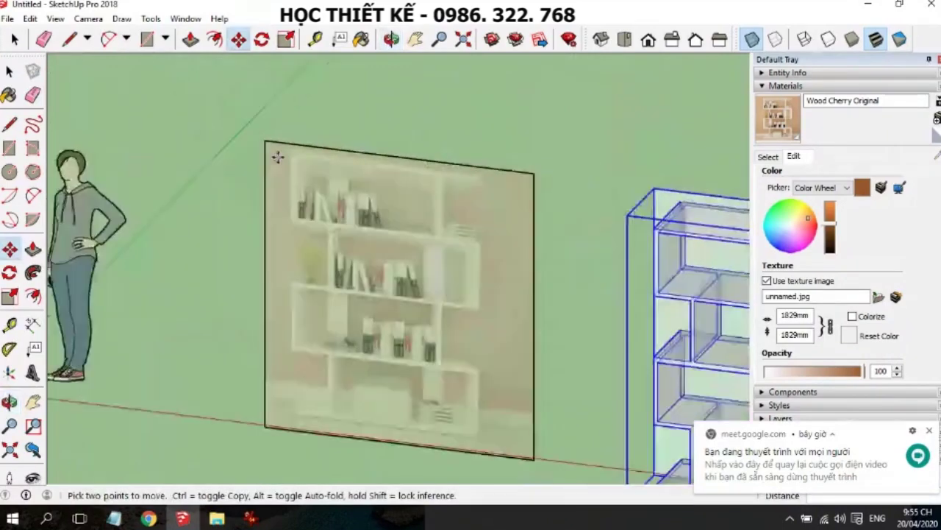
scroll(302, 168, "up", 3)
scroll(325, 179, "up", 1)
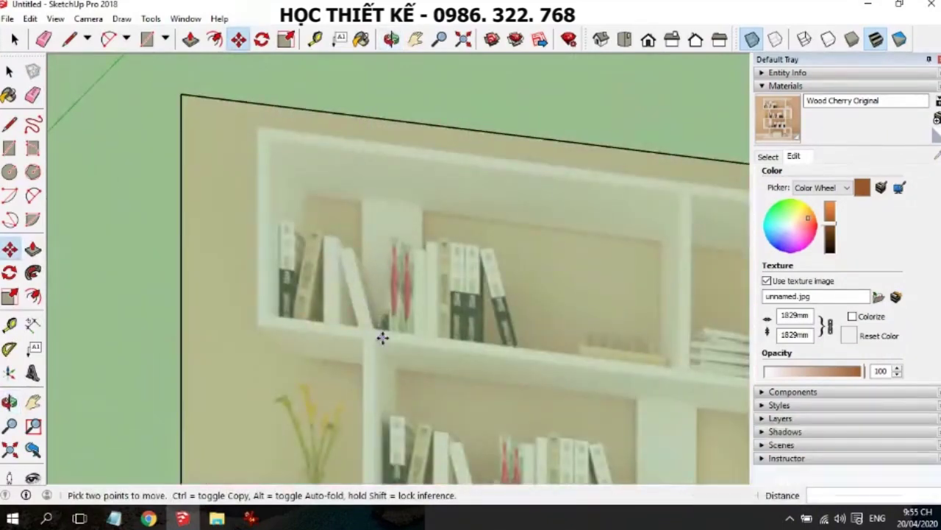
scroll(265, 248, "down", 3)
scroll(346, 262, "down", 2)
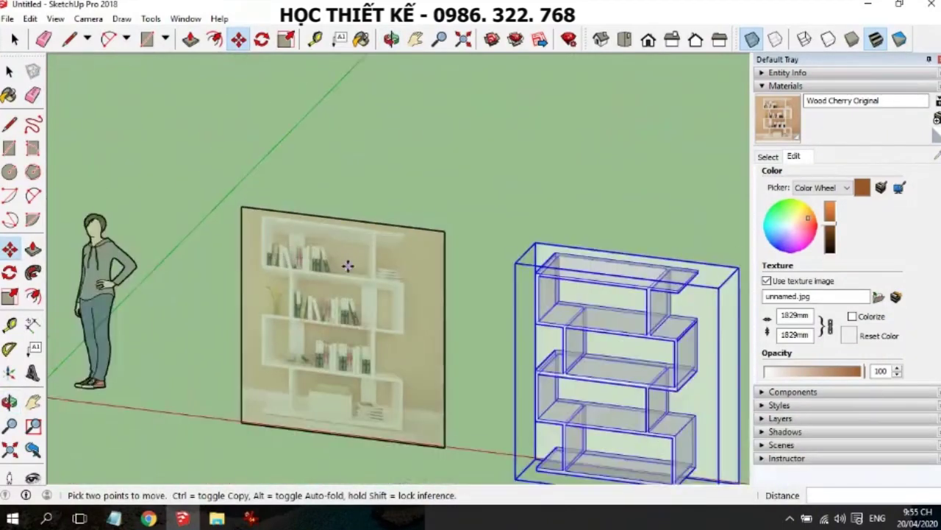
middle_click_drag(351, 266, 383, 251)
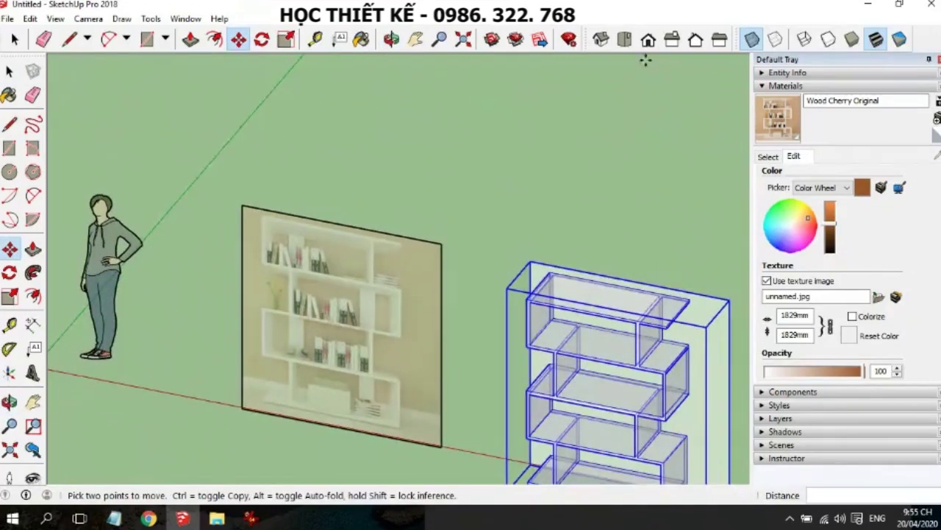
left_click(648, 39)
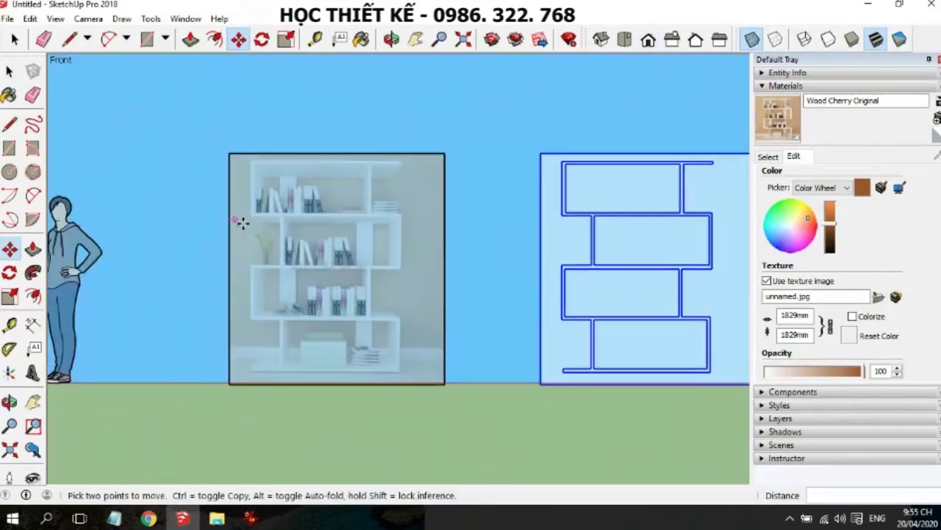
scroll(277, 235, "up", 2)
scroll(276, 184, "up", 1)
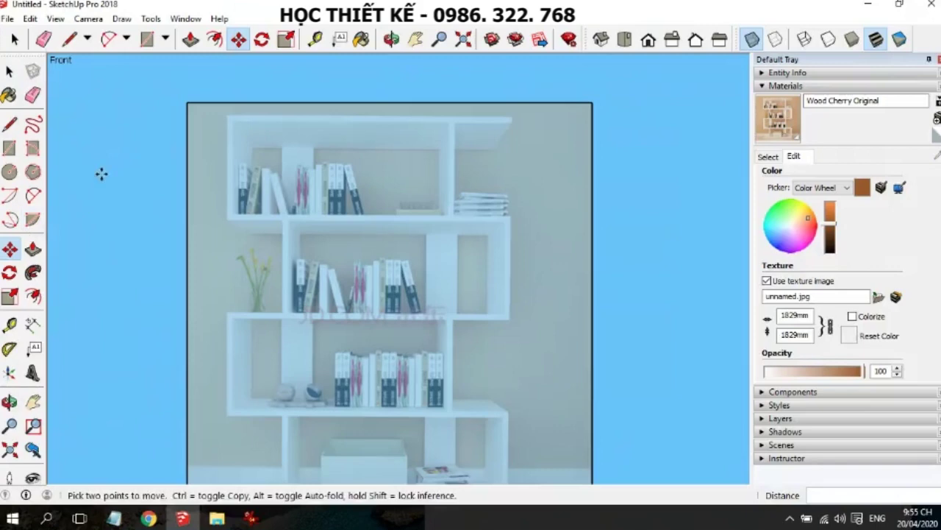
Draw a rectangle of about 2064 × 1925 mm covering the bookshelf photo
left_click(9, 147)
scroll(151, 115, "down", 2)
scroll(170, 106, "down", 1)
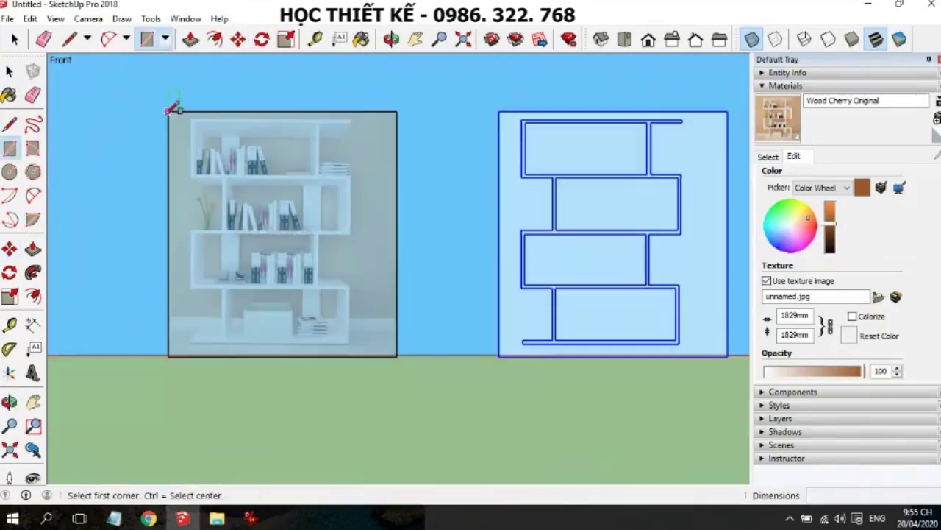
left_click(167, 111)
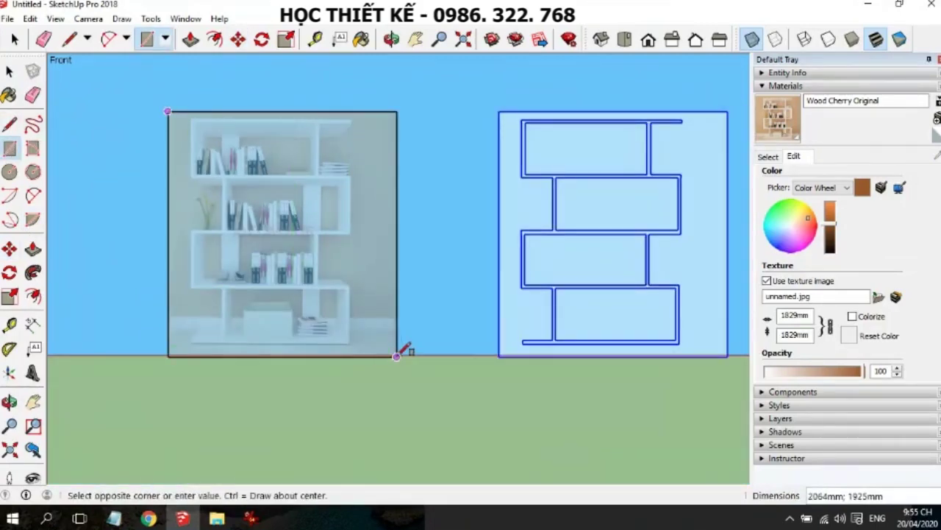
left_click(398, 356)
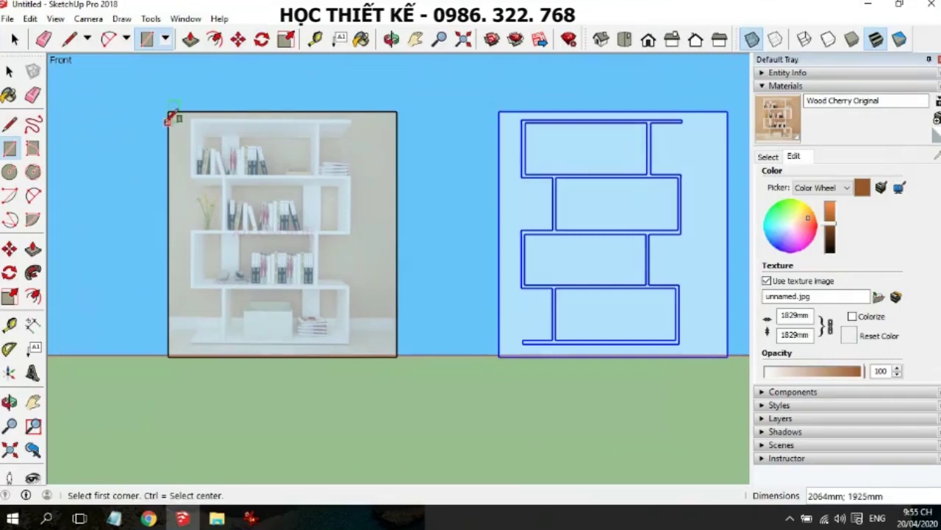
scroll(172, 113, "up", 1)
scroll(175, 118, "up", 2)
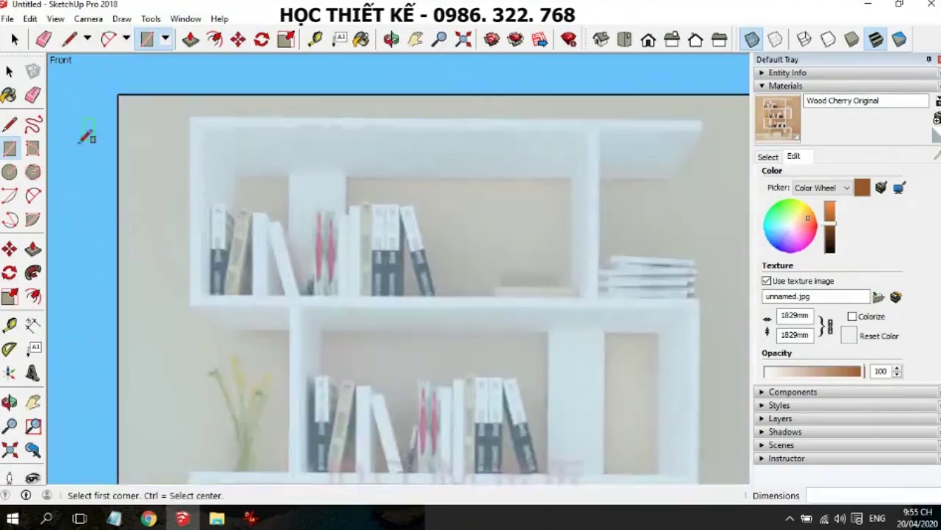
left_click(13, 326)
Add guides below the photo's top edge and at the top and second shelves, each with a 30 mm guide below
left_click(330, 95)
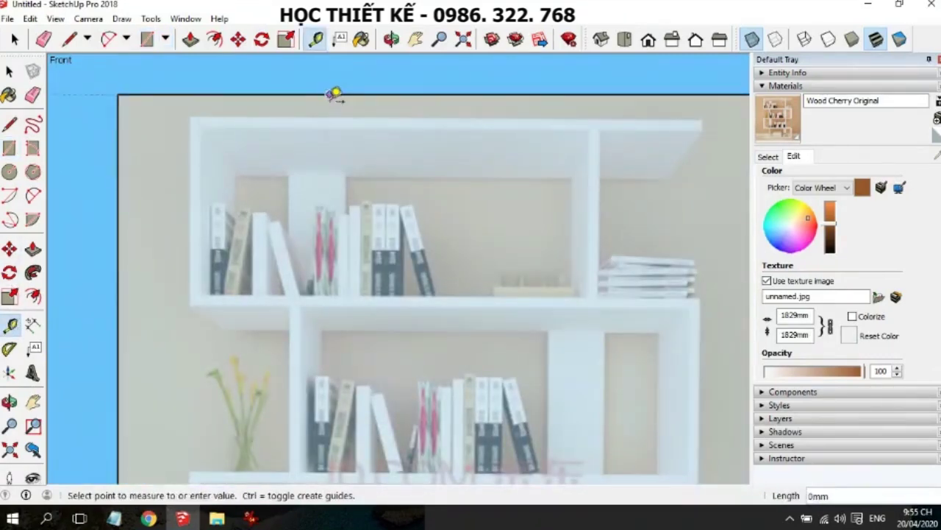
left_click(334, 107)
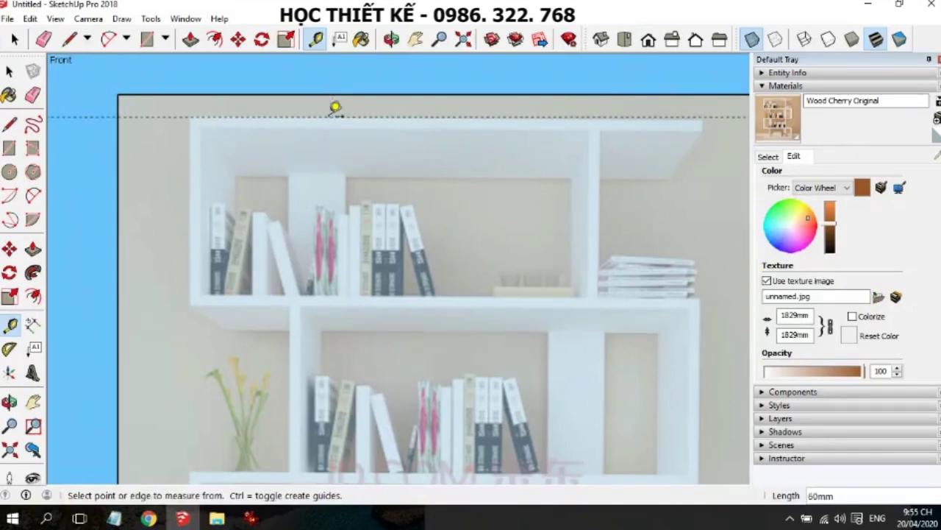
left_click(347, 116)
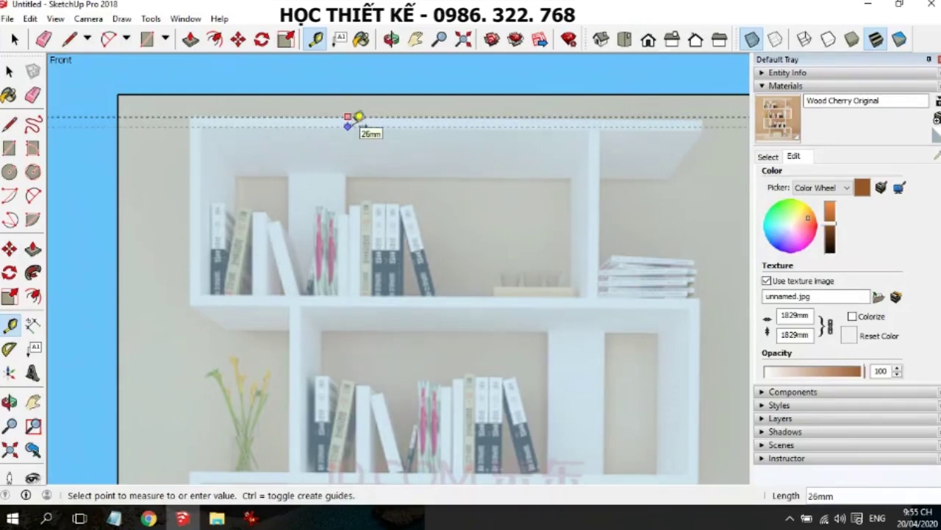
left_click(351, 147)
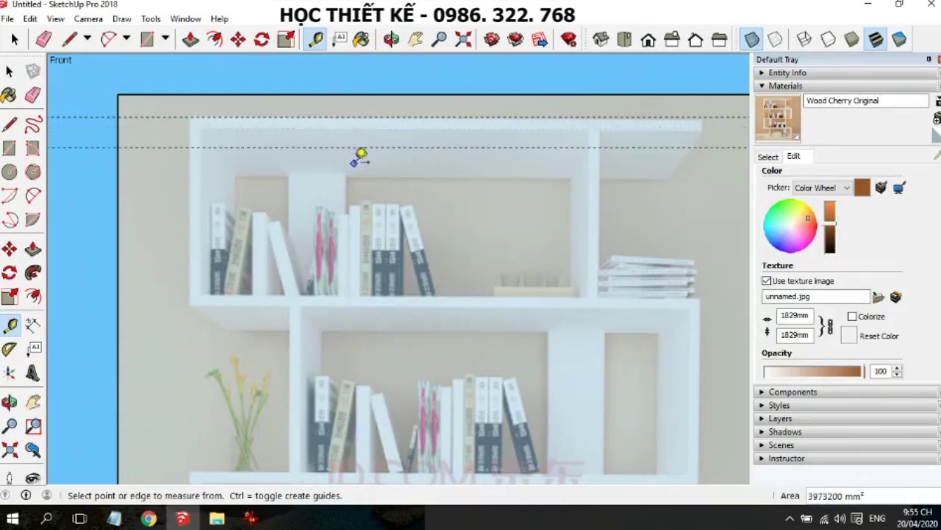
left_click(348, 116)
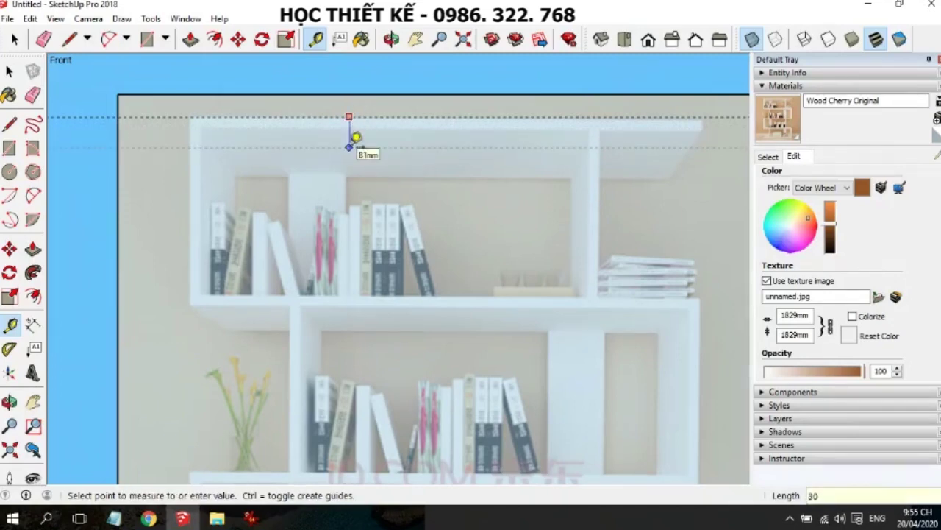
key("Return")
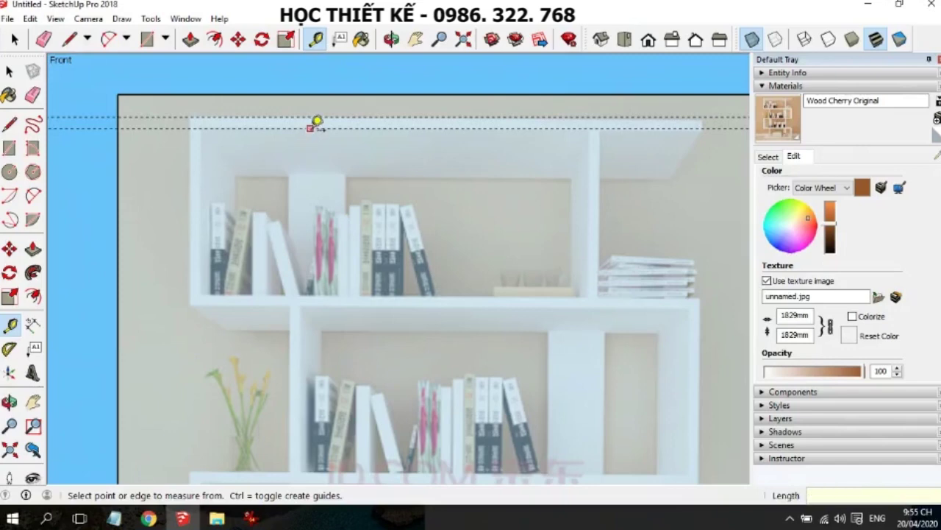
left_click(309, 128)
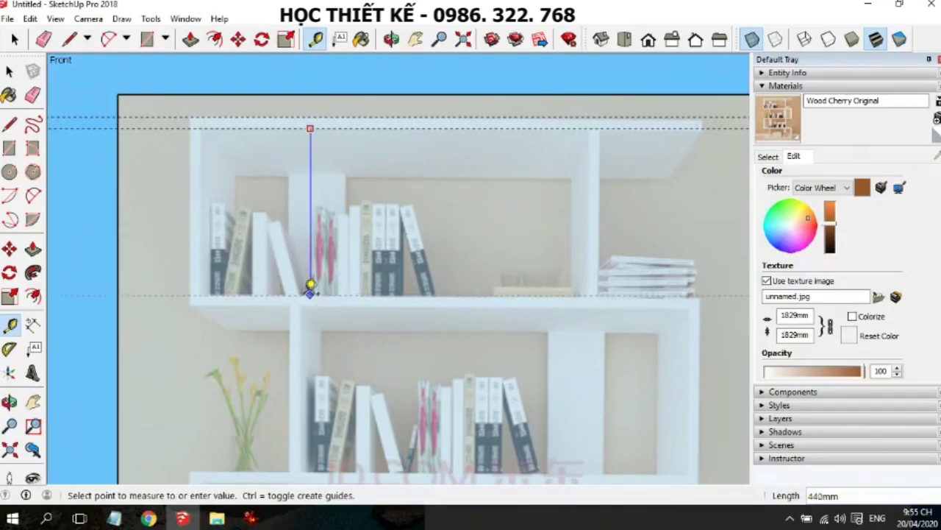
left_click(311, 284)
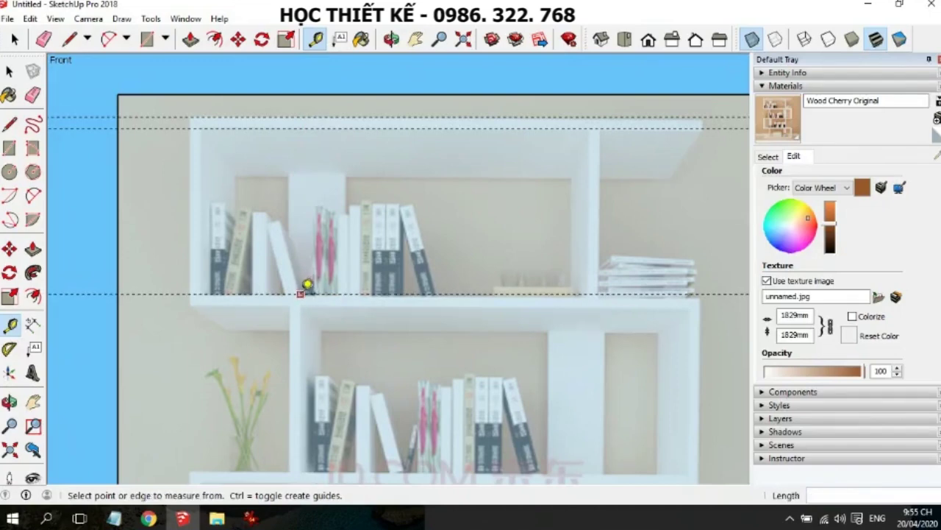
left_click(299, 294)
type("0")
key("Return")
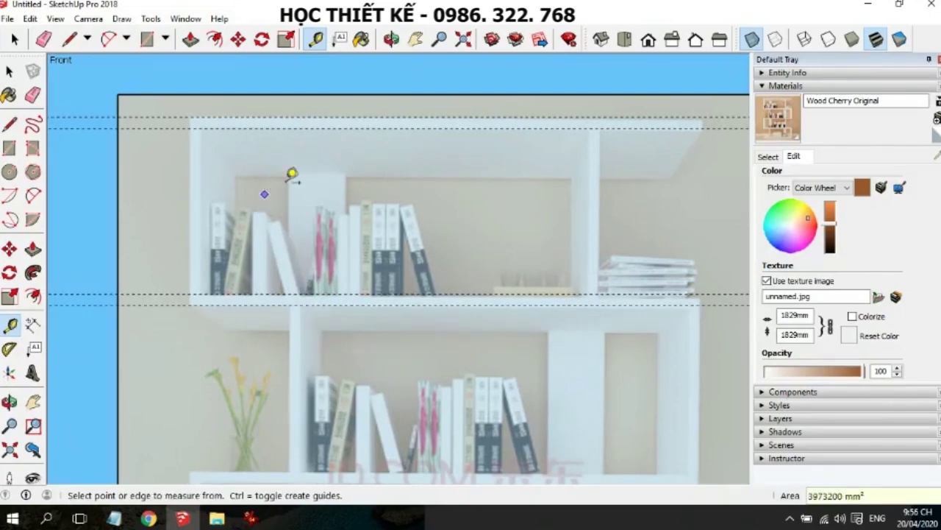
scroll(309, 162, "down", 1)
scroll(302, 151, "down", 2)
scroll(338, 349, "up", 2)
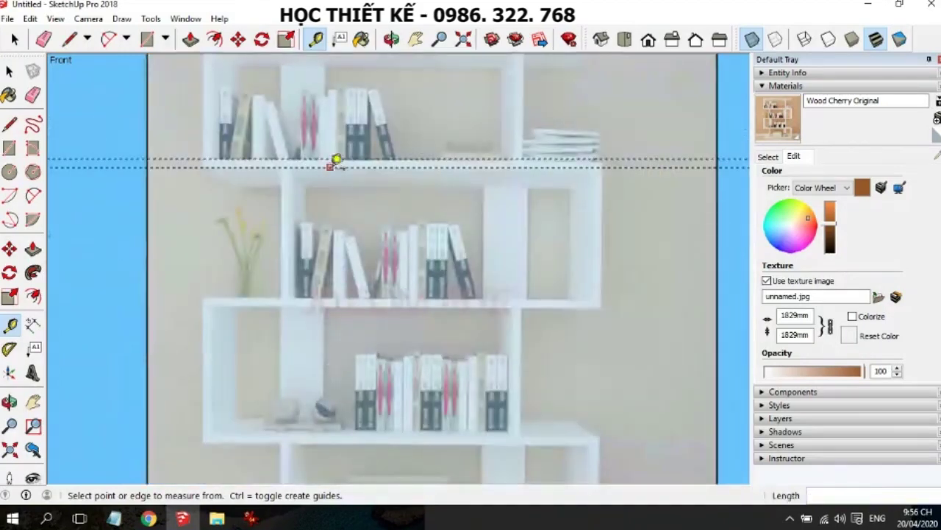
Add guides at the third and fourth shelf levels, each with a 30 mm thickness guide below
left_click(330, 167)
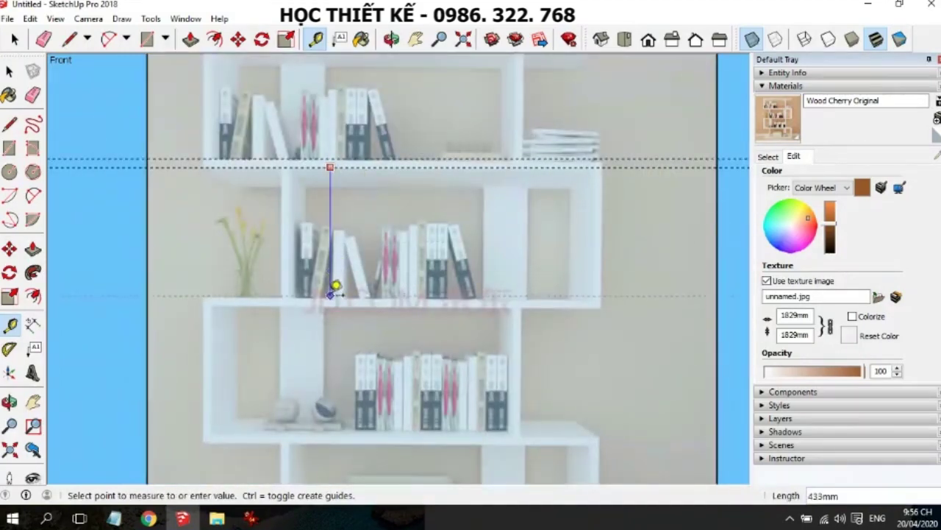
left_click(332, 294)
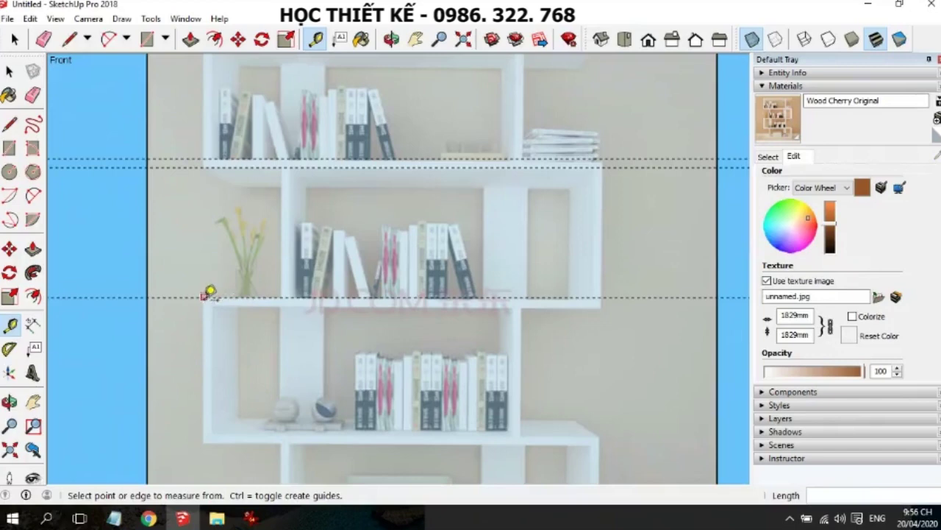
scroll(211, 297, "up", 2)
scroll(221, 276, "down", 1)
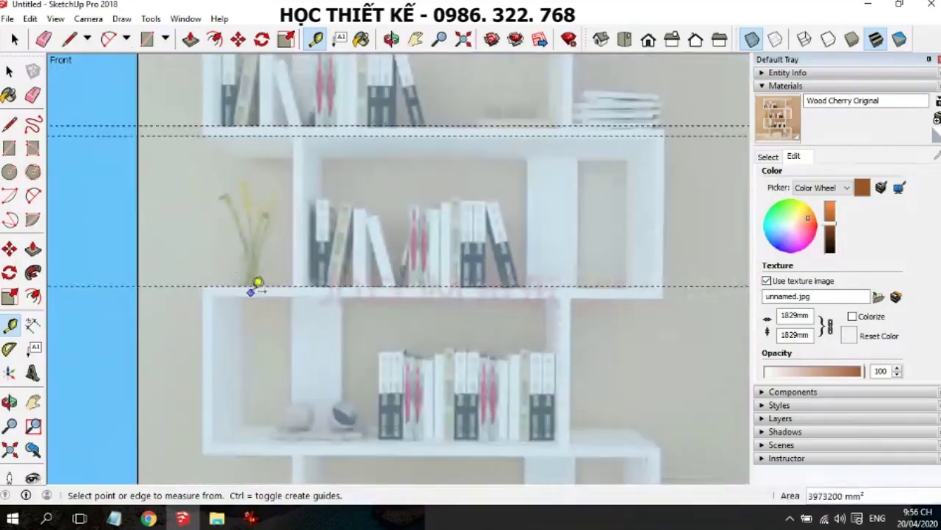
left_click(248, 285)
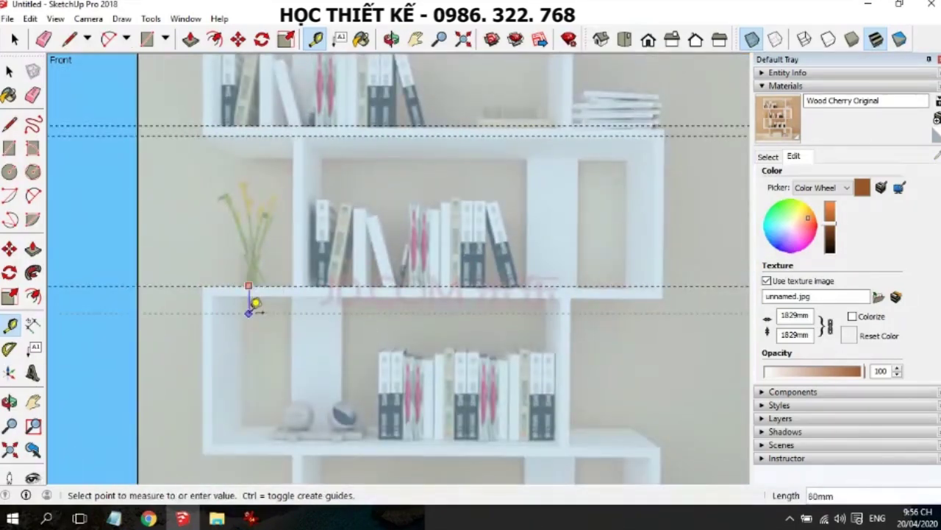
type("30")
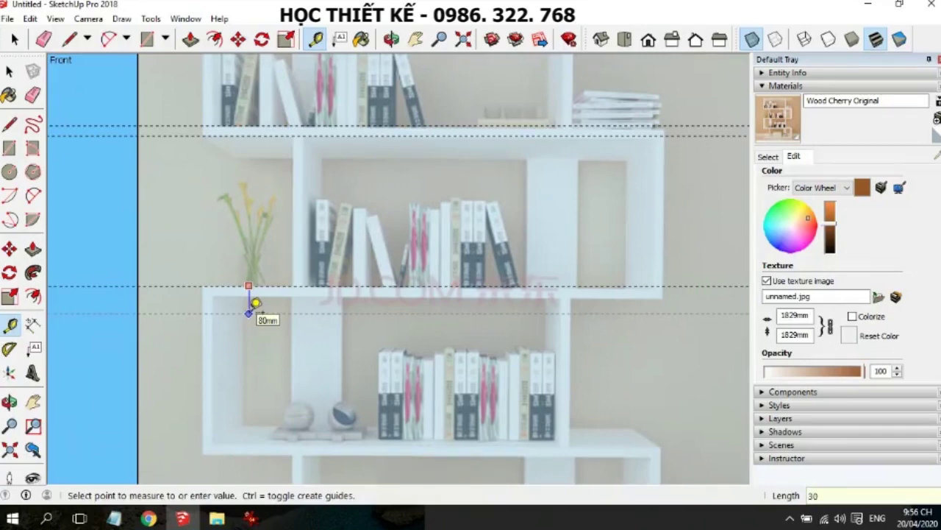
key("Return")
scroll(292, 221, "down", 3)
scroll(287, 228, "up", 1)
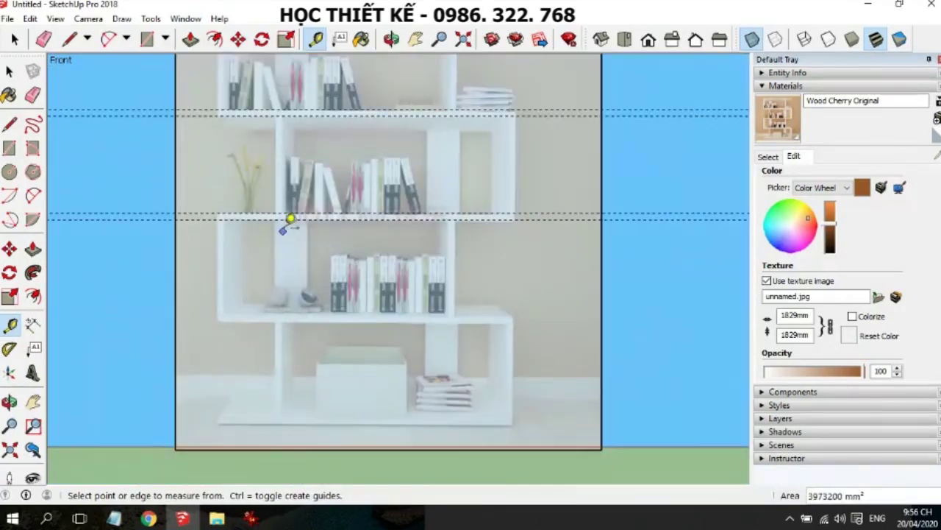
left_click(287, 218)
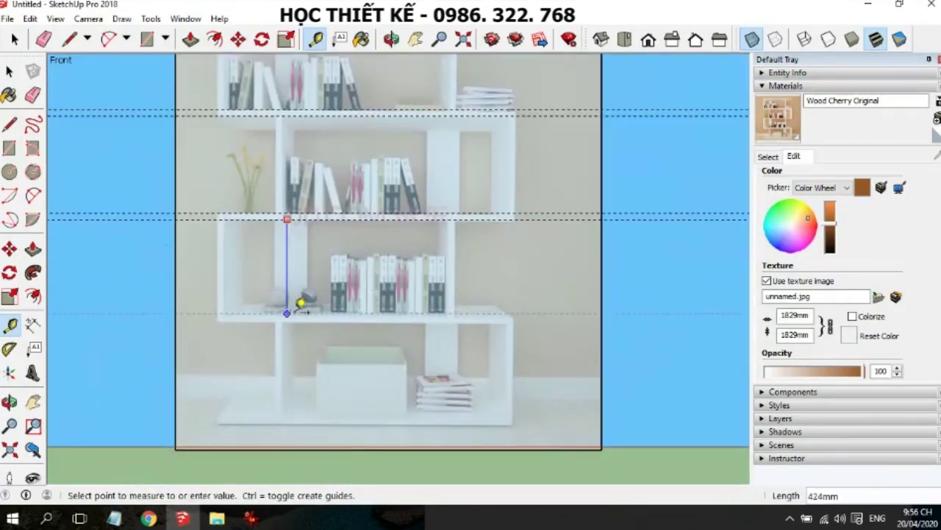
left_click(286, 312)
left_click(283, 314)
type("3")
key("Return")
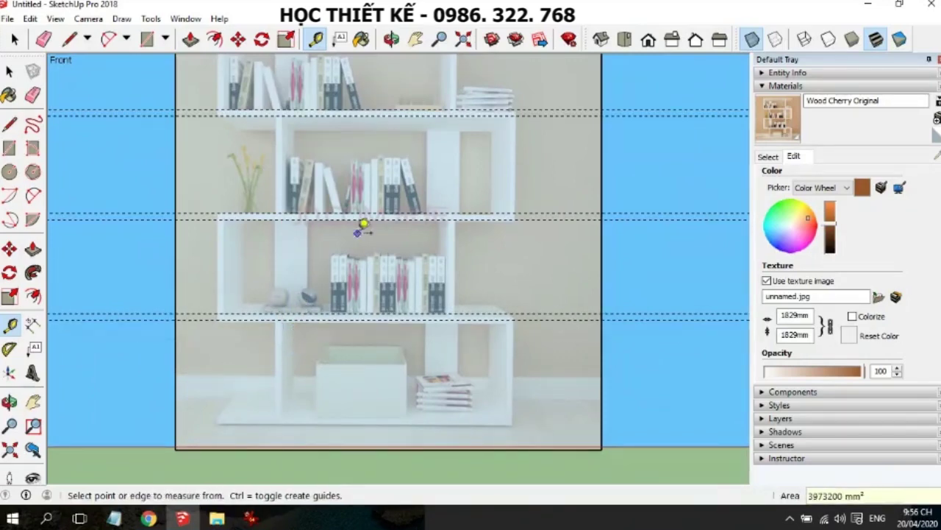
scroll(359, 247, "down", 3)
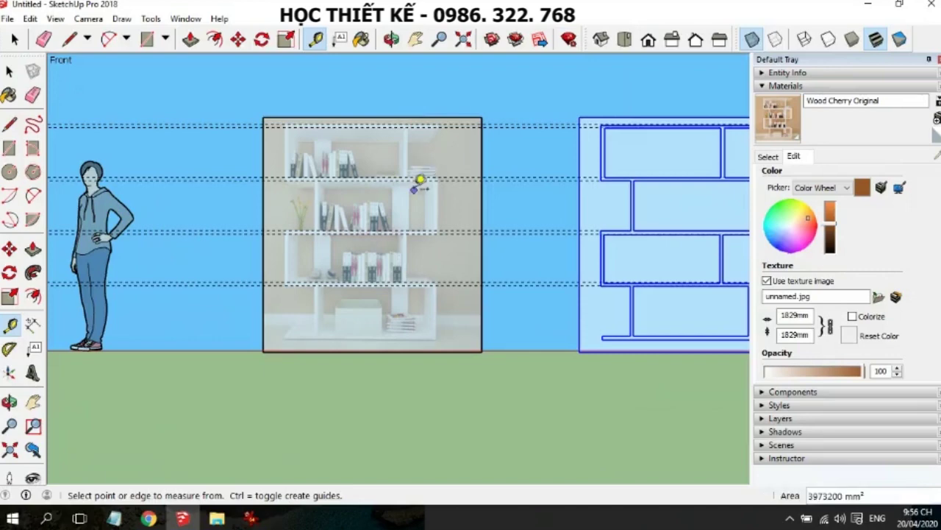
scroll(303, 313, "up", 2)
scroll(303, 312, "up", 2)
scroll(305, 307, "up", 2)
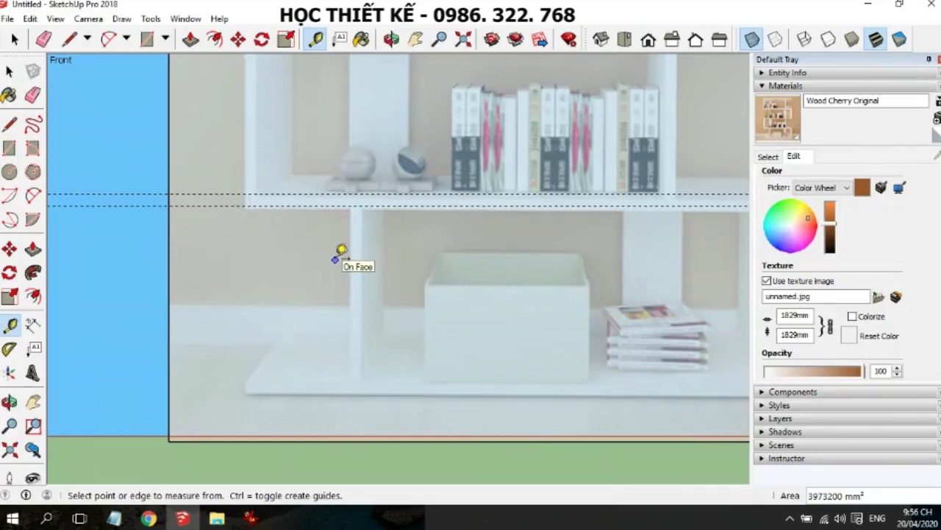
scroll(287, 238, "down", 2)
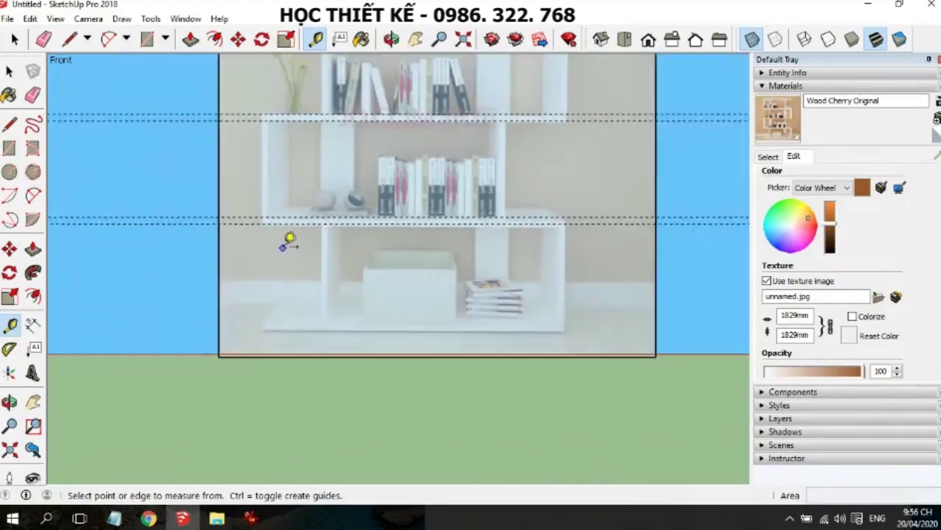
scroll(291, 237, "down", 2)
scroll(290, 237, "down", 1)
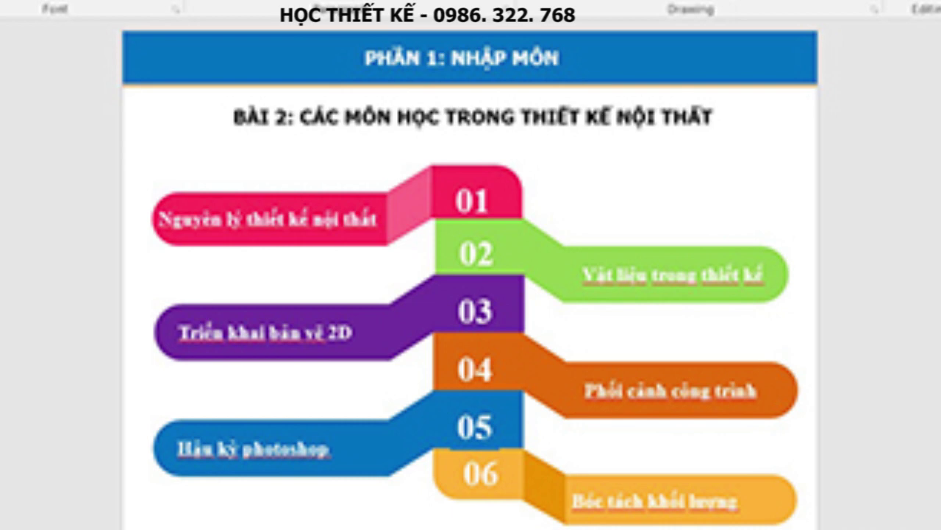
Delete the stray guide line
scroll(437, 343, "up", 2)
scroll(479, 309, "up", 2)
scroll(463, 296, "down", 2)
scroll(462, 295, "down", 2)
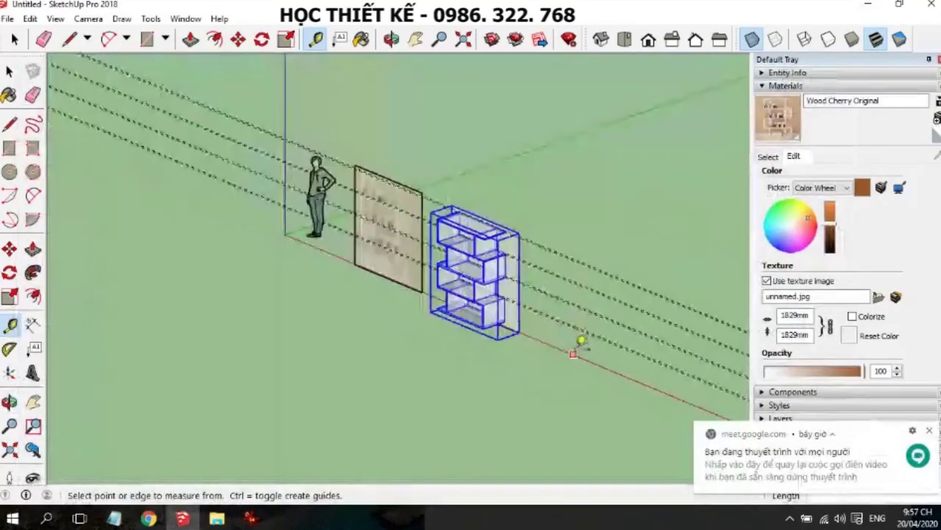
key("space")
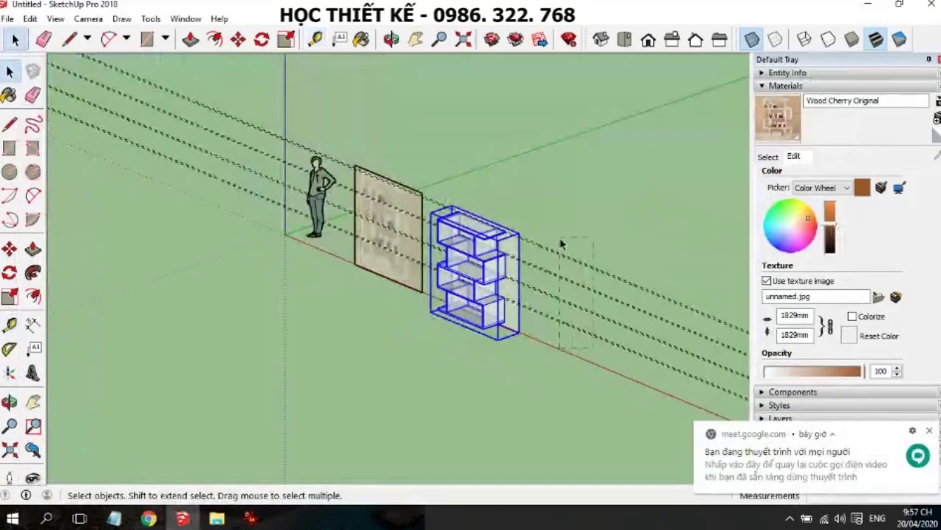
left_click(560, 244)
key("Delete")
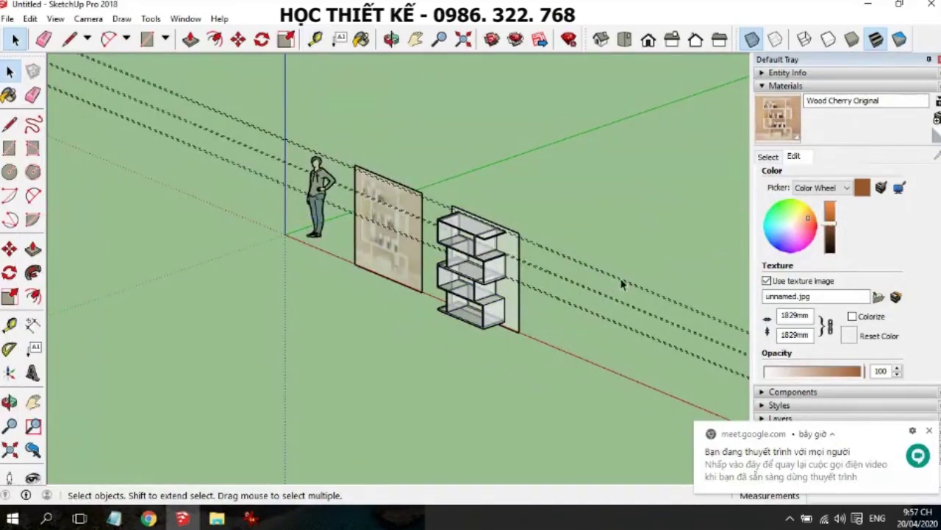
Turn X-ray off so the bookshelf faces appear opaque
scroll(620, 282, "up", 2)
scroll(619, 282, "up", 3)
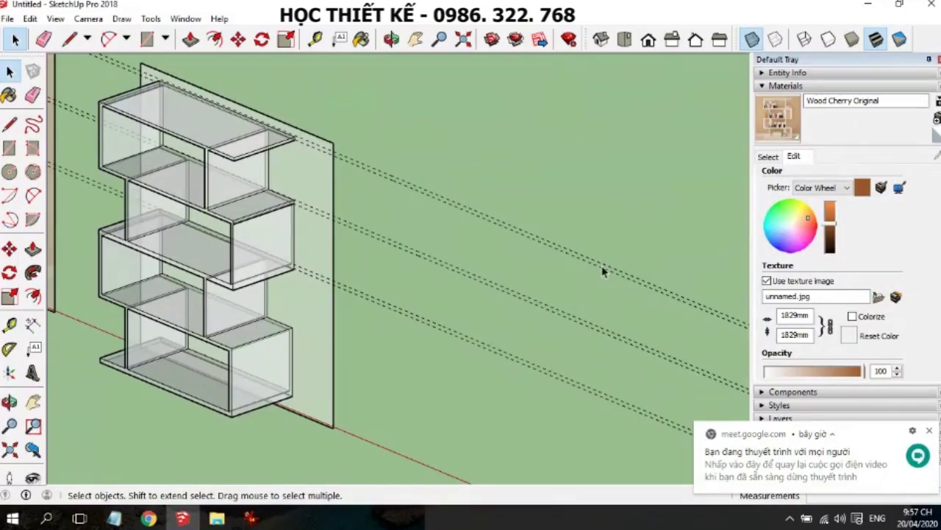
left_click_drag(557, 253, 488, 361)
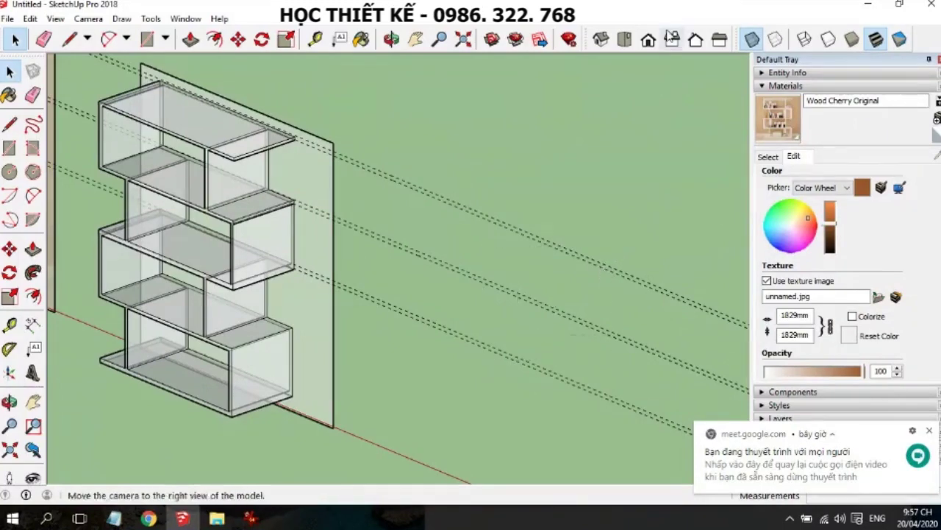
left_click(750, 40)
Orbit around to the back and select the brick-pattern back panel
left_click_drag(526, 157, 420, 380)
left_click_drag(529, 351, 410, 151)
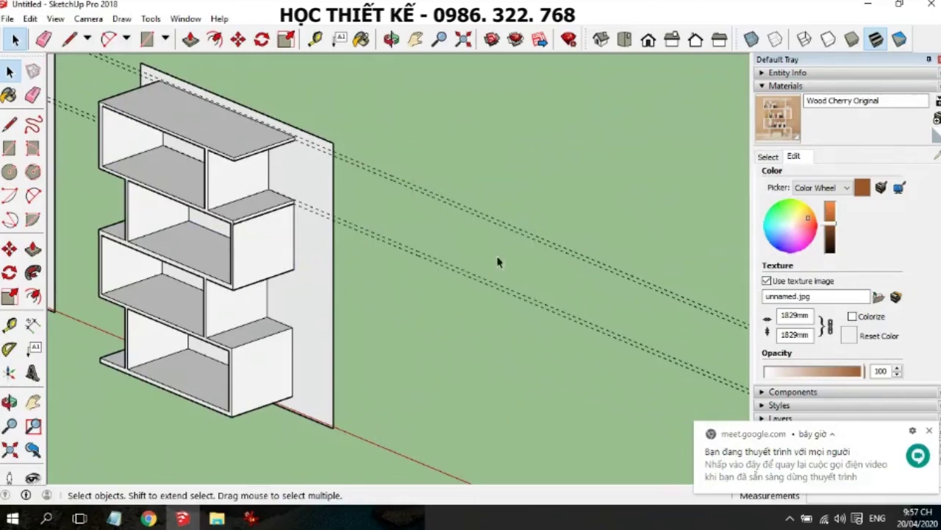
mouse_move(463, 307)
middle_mouse_down()
mouse_move(415, 281)
mouse_move(250, 294)
mouse_move(306, 200)
middle_mouse_up()
scroll(306, 199, "up", 3)
scroll(306, 200, "up", 3)
mouse_move(406, 328)
middle_mouse_down()
mouse_move(292, 353)
mouse_move(336, 378)
mouse_move(490, 370)
mouse_move(406, 370)
middle_mouse_up()
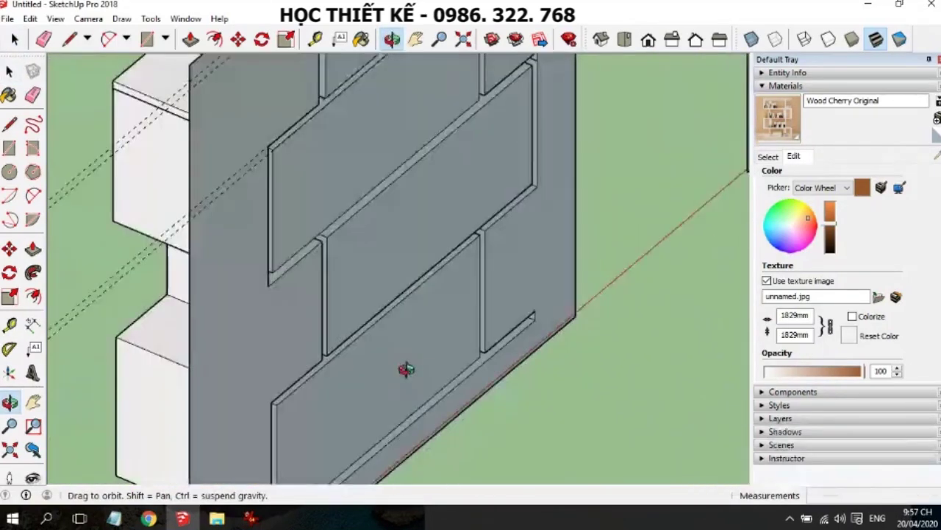
scroll(375, 352, "down", 3)
scroll(373, 351, "down", 3)
scroll(292, 217, "up", 5)
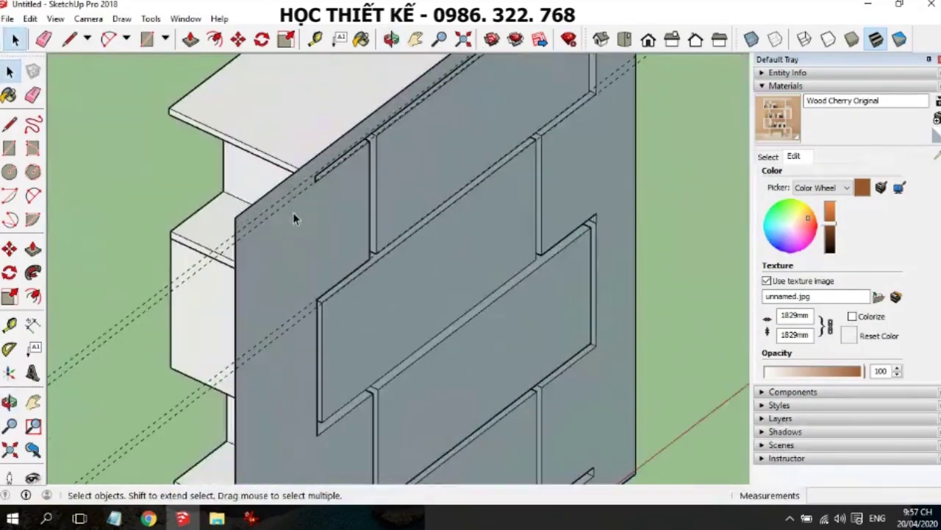
middle_click_drag(483, 330, 316, 279)
scroll(192, 171, "down", 2)
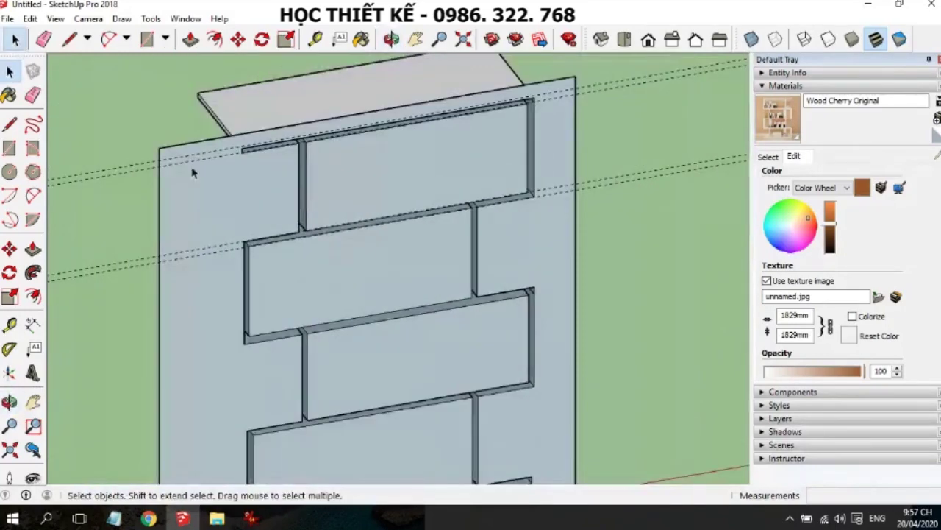
left_click_drag(184, 125, 133, 207)
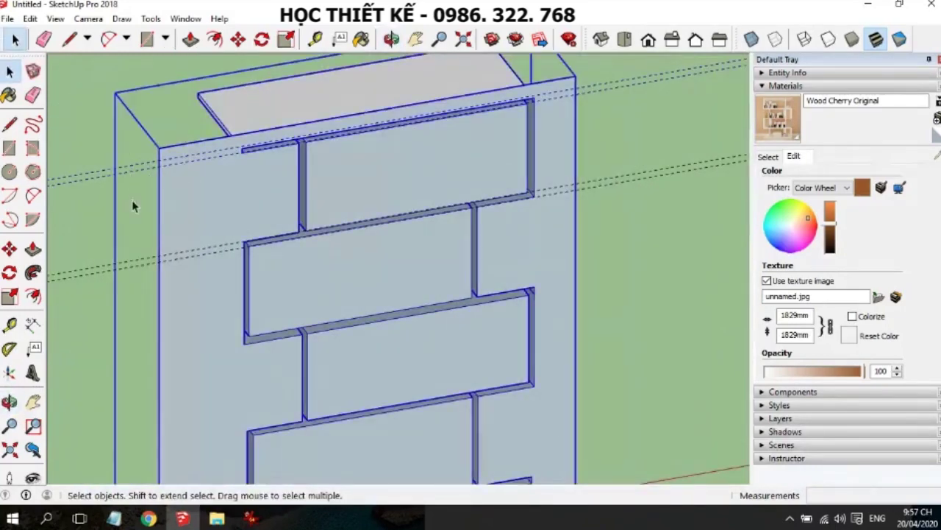
right_click(225, 197)
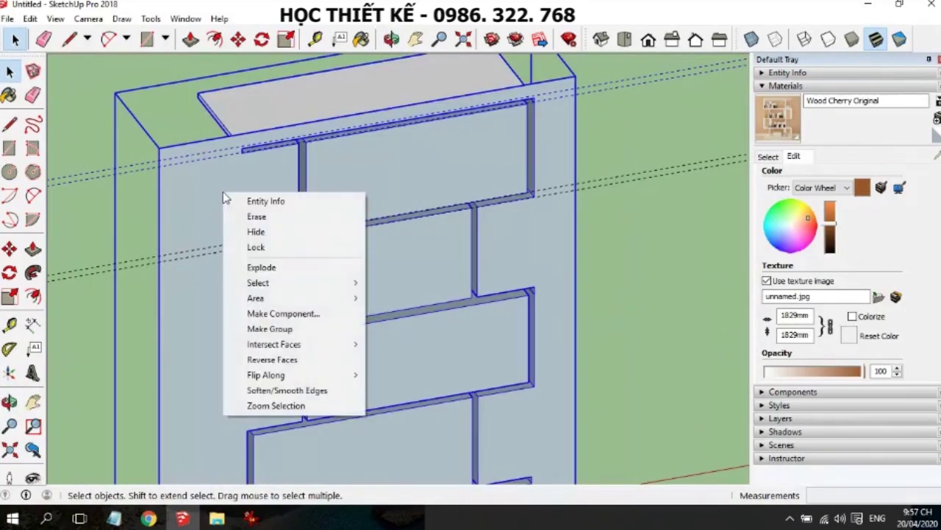
Explode the panel and delete its face plus the front faces of all four boxes
left_click(261, 267)
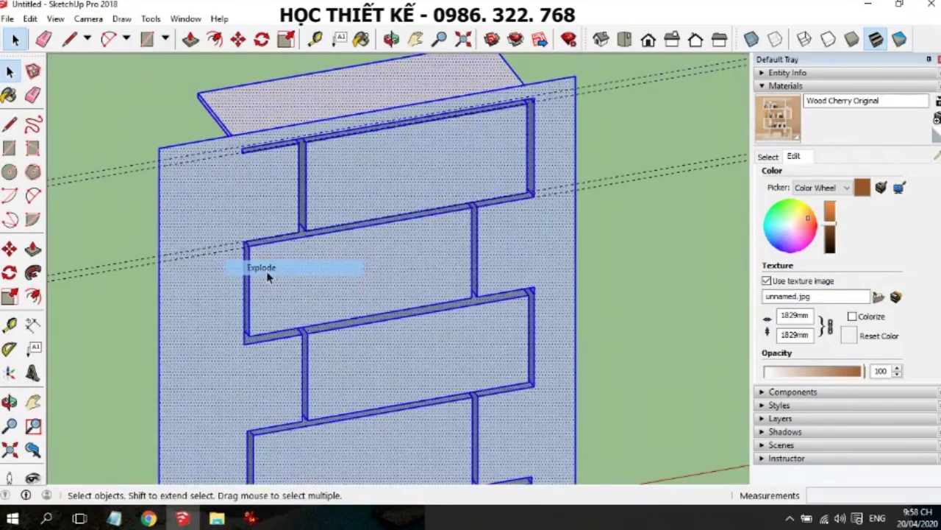
left_click_drag(176, 132, 136, 207)
key("Delete")
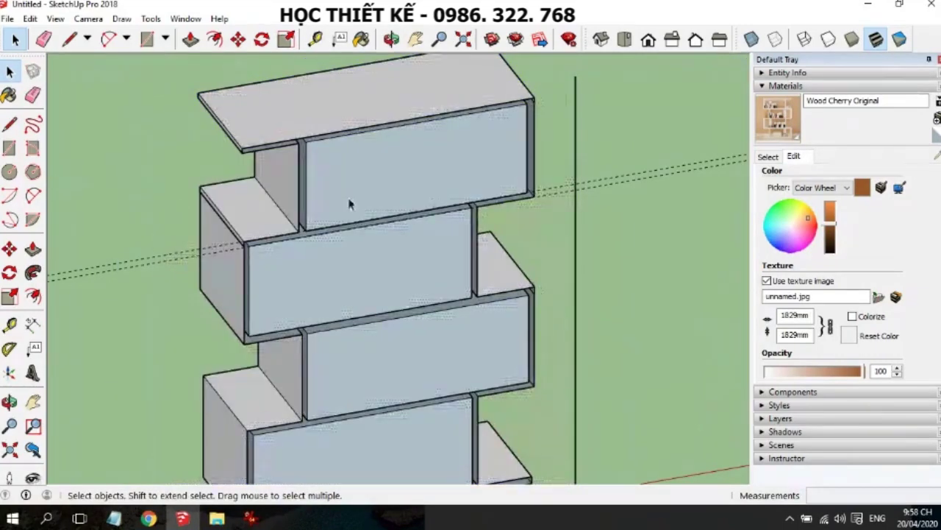
left_click(437, 178)
key("Delete")
left_click(401, 268)
key("Delete")
left_click(415, 346)
key("Delete")
scroll(391, 287, "down", 3)
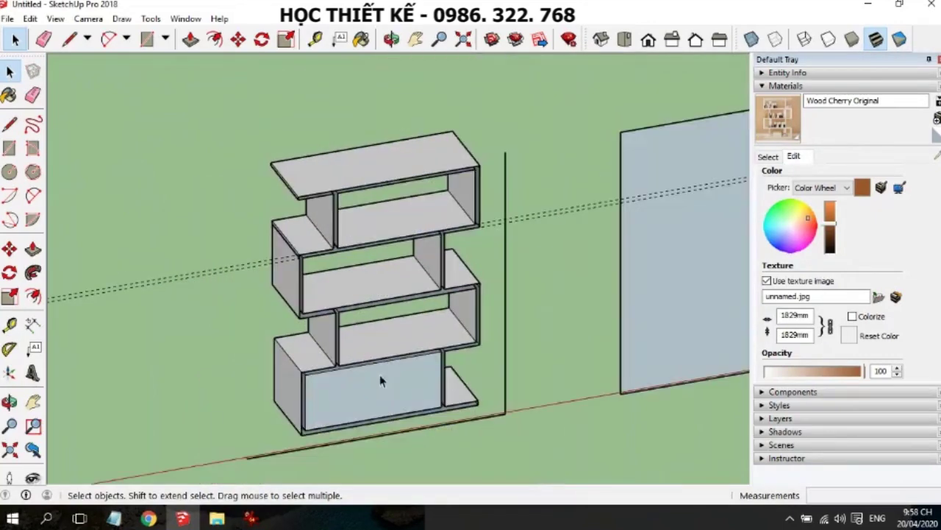
left_click(380, 374)
key("Delete")
Delete the dashed horizontal guide and the vertical guide beside the shelf
mouse_move(331, 364)
middle_mouse_down()
mouse_move(525, 294)
mouse_move(628, 301)
mouse_move(652, 268)
middle_mouse_up()
left_click_drag(662, 252, 578, 183)
key("Delete")
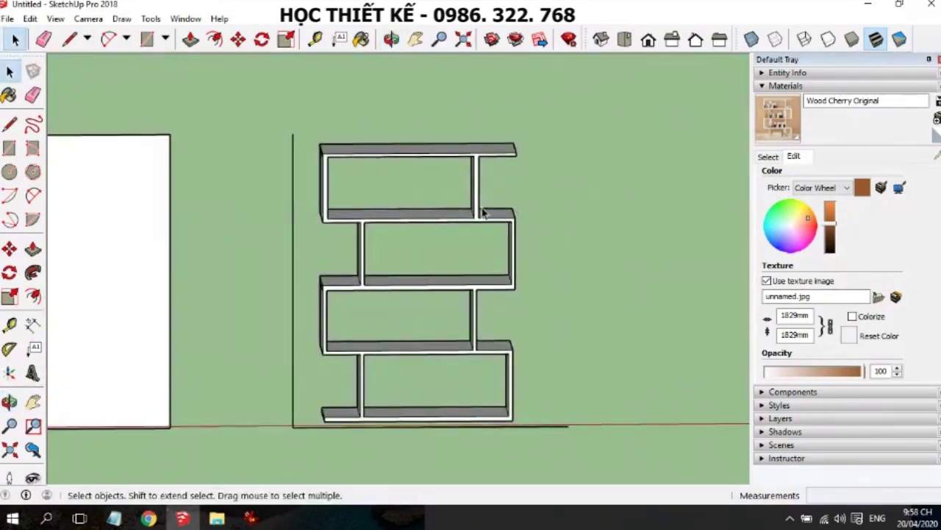
left_click_drag(267, 223, 266, 223)
key("Delete")
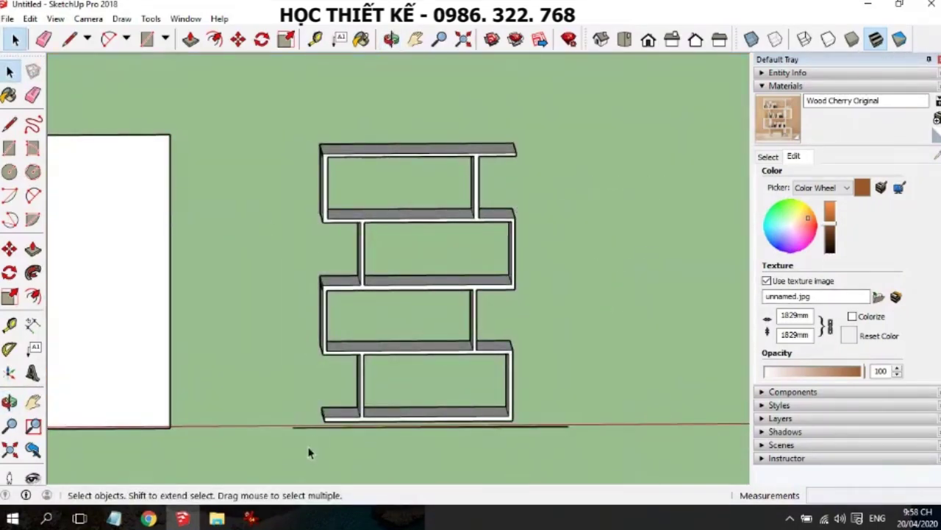
mouse_move(482, 395)
middle_mouse_down()
mouse_move(519, 378)
mouse_move(444, 383)
middle_mouse_up()
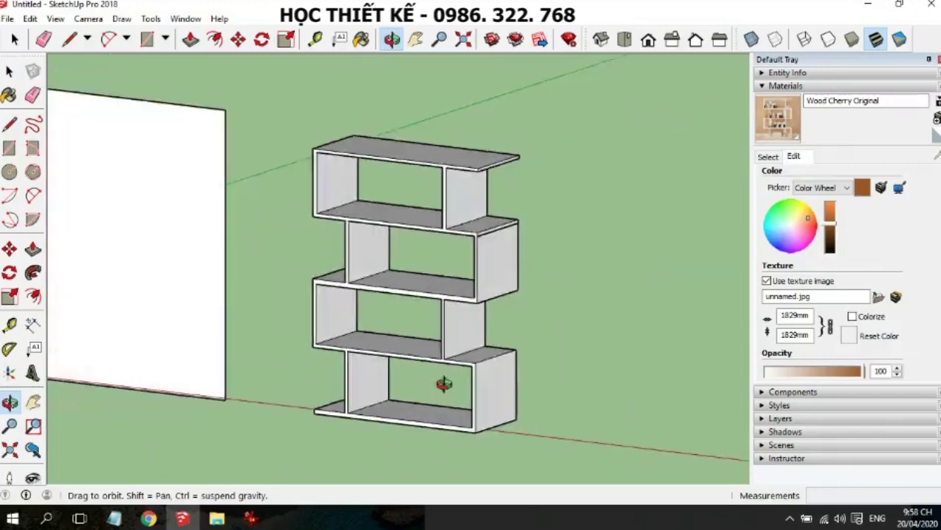
key("space")
scroll(333, 330, "up", 3)
scroll(338, 332, "down", 2)
scroll(367, 317, "down", 2)
scroll(370, 316, "down", 2)
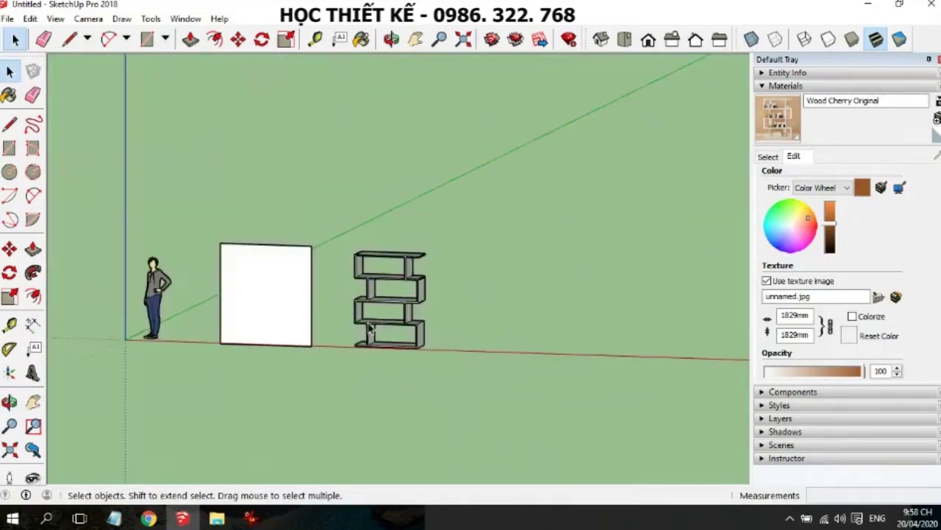
mouse_move(449, 326)
middle_mouse_down()
mouse_move(504, 336)
mouse_move(340, 350)
middle_mouse_up()
mouse_move(270, 332)
middle_mouse_down()
mouse_move(264, 319)
mouse_move(363, 316)
mouse_move(655, 263)
mouse_move(347, 326)
mouse_move(550, 343)
middle_mouse_up()
scroll(468, 319, "down", 2)
scroll(436, 353, "down", 1)
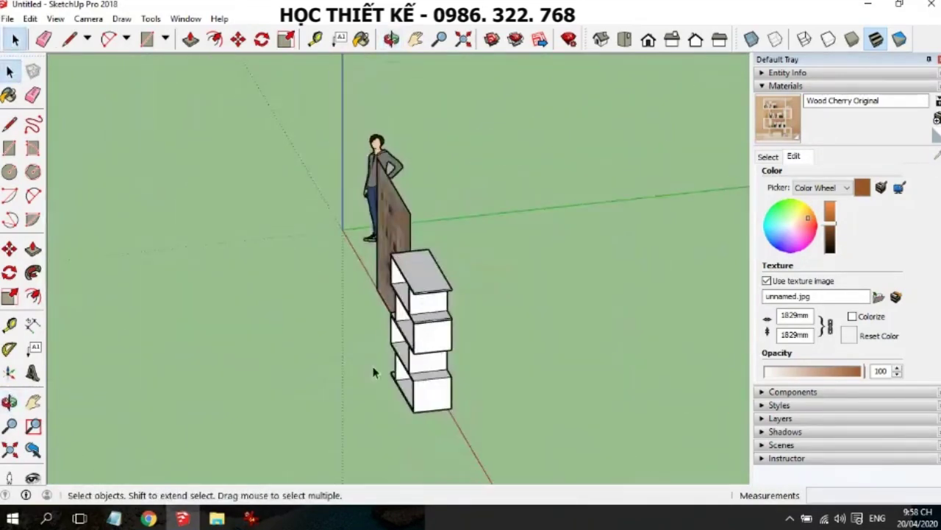
middle_click_drag(374, 373, 615, 309)
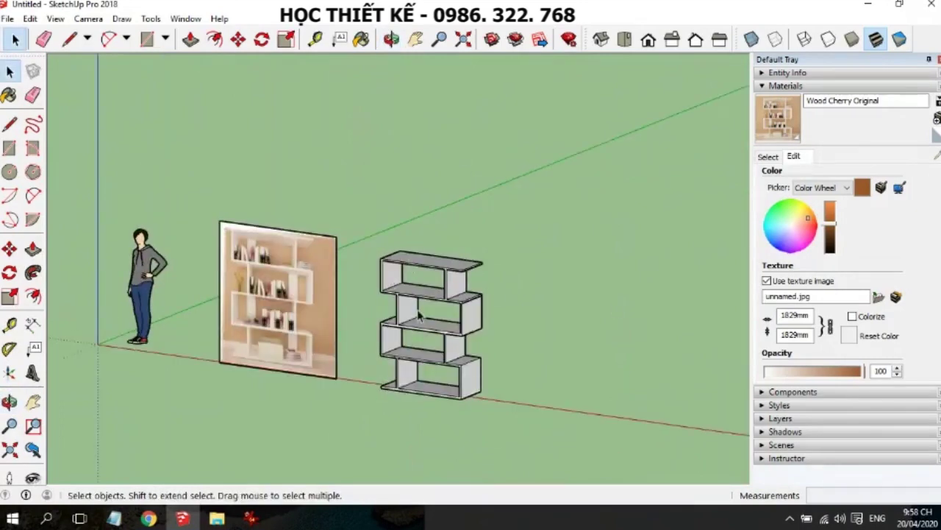
scroll(419, 315, "up", 3)
scroll(417, 315, "up", 2)
scroll(447, 306, "down", 3)
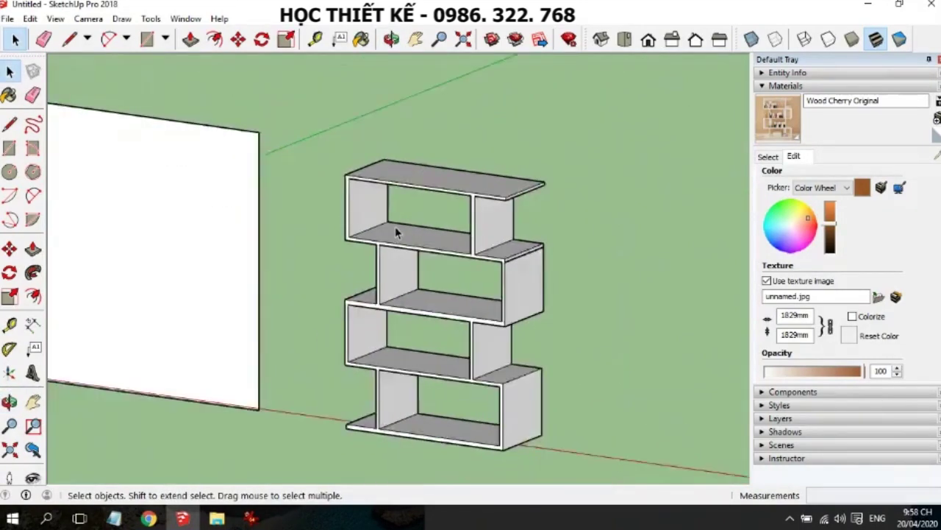
scroll(478, 294, "down", 3)
scroll(530, 279, "down", 2)
mouse_move(530, 279)
middle_mouse_down()
mouse_move(243, 345)
mouse_move(422, 315)
mouse_move(248, 288)
middle_mouse_up()
scroll(412, 305, "up", 2)
scroll(417, 299, "up", 3)
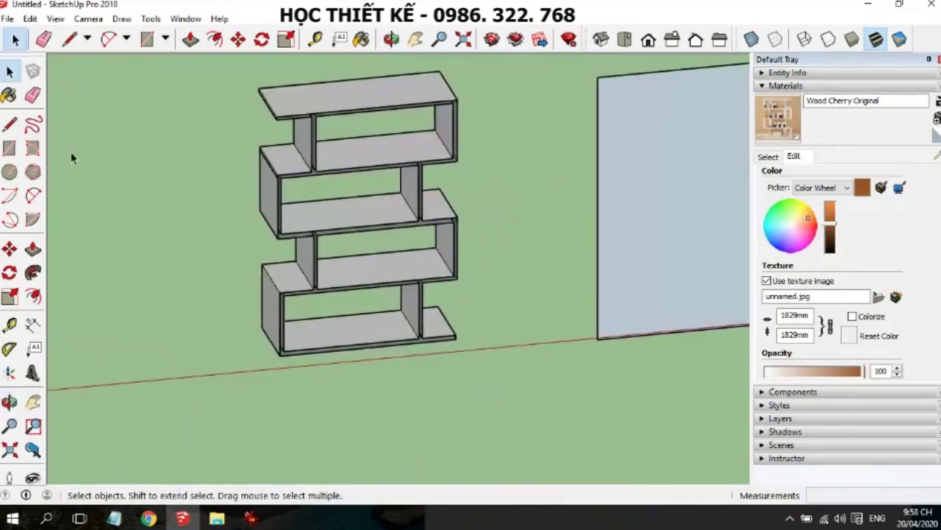
left_click(9, 147)
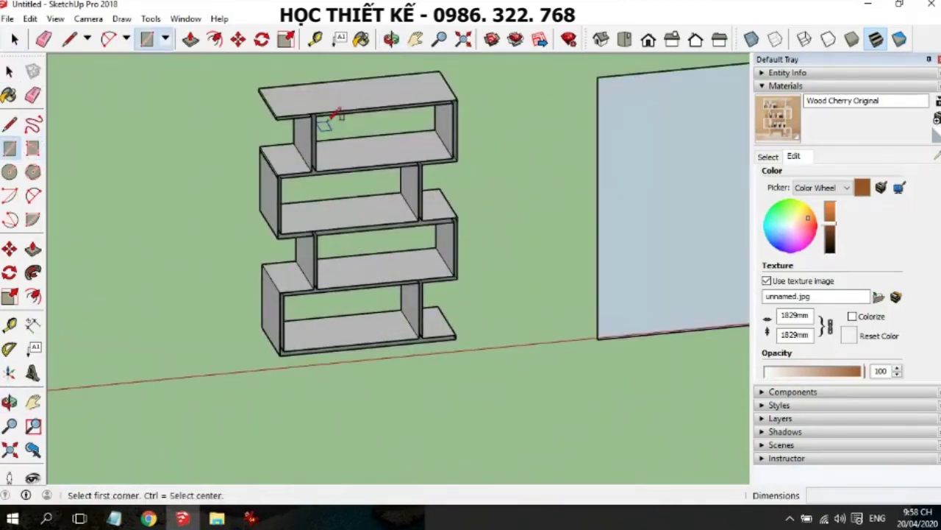
Draw the infill back-panel rectangle from the shelf's top back corner to its lower-left corner
left_click(457, 99)
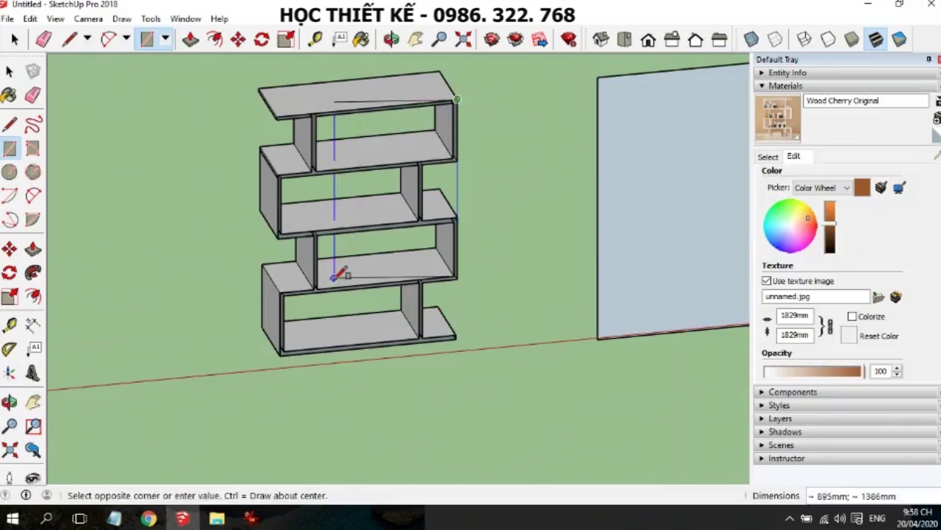
left_click(284, 351)
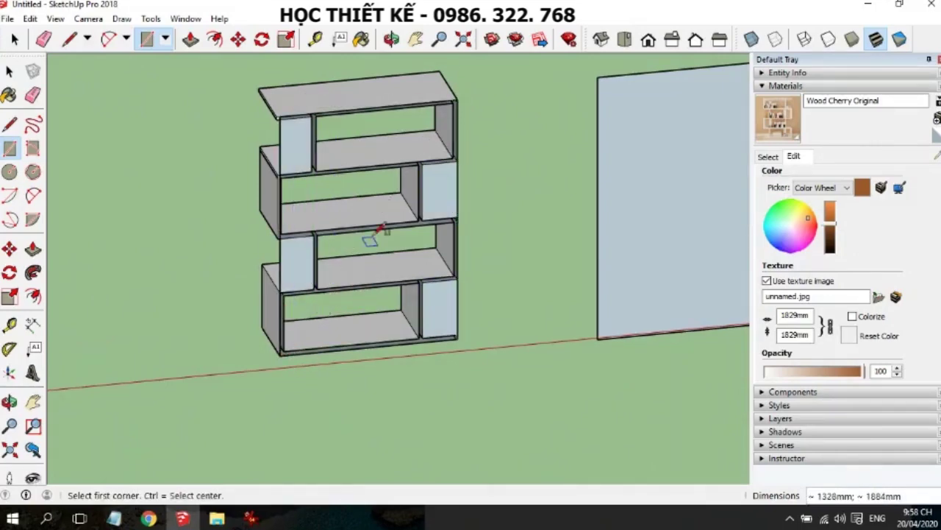
scroll(320, 147, "up", 5)
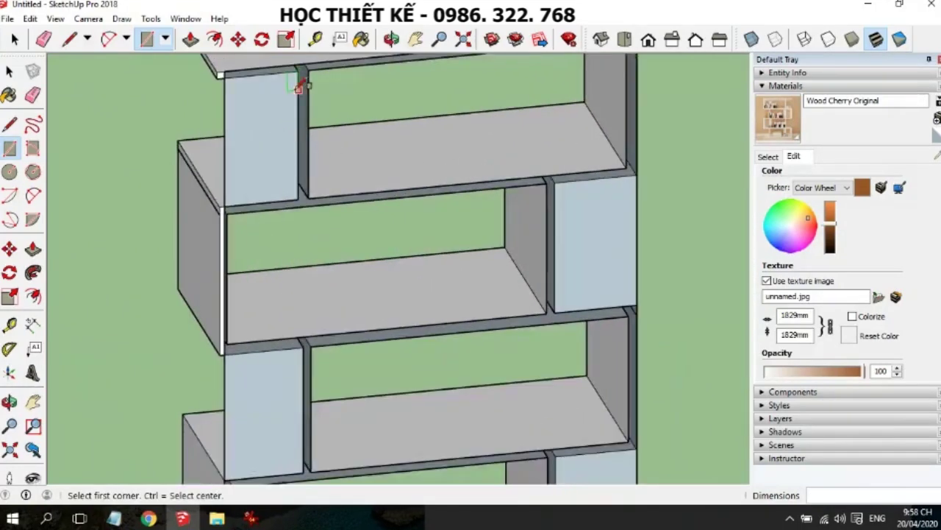
scroll(299, 86, "up", 2)
scroll(299, 94, "up", 2)
scroll(311, 67, "down", 2)
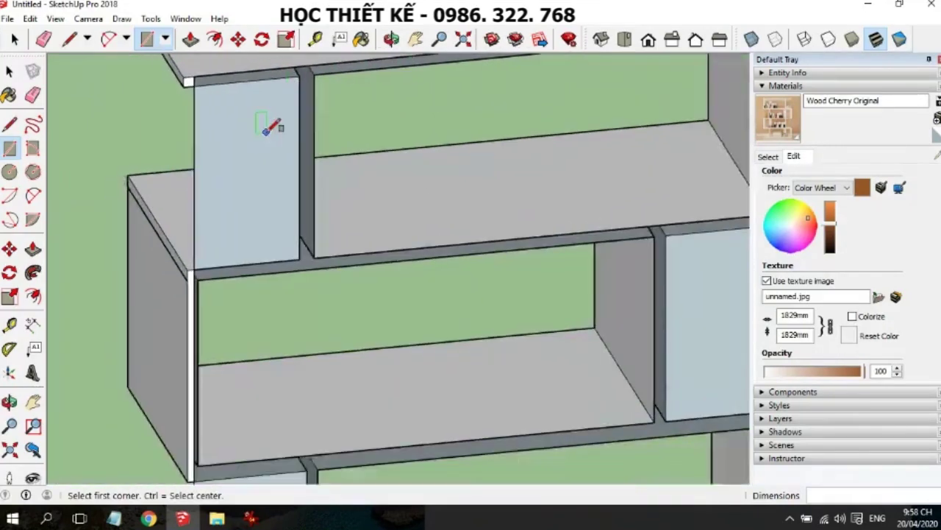
scroll(270, 126, "down", 5)
middle_click_drag(368, 199, 353, 160)
mouse_move(259, 154)
middle_mouse_down()
mouse_move(429, 177)
mouse_move(448, 199)
middle_mouse_up()
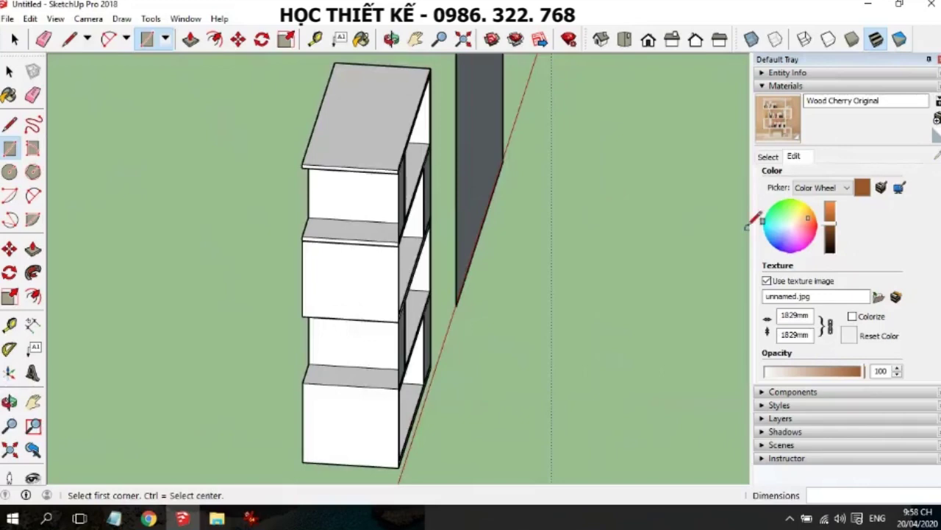
scroll(378, 221, "down", 4)
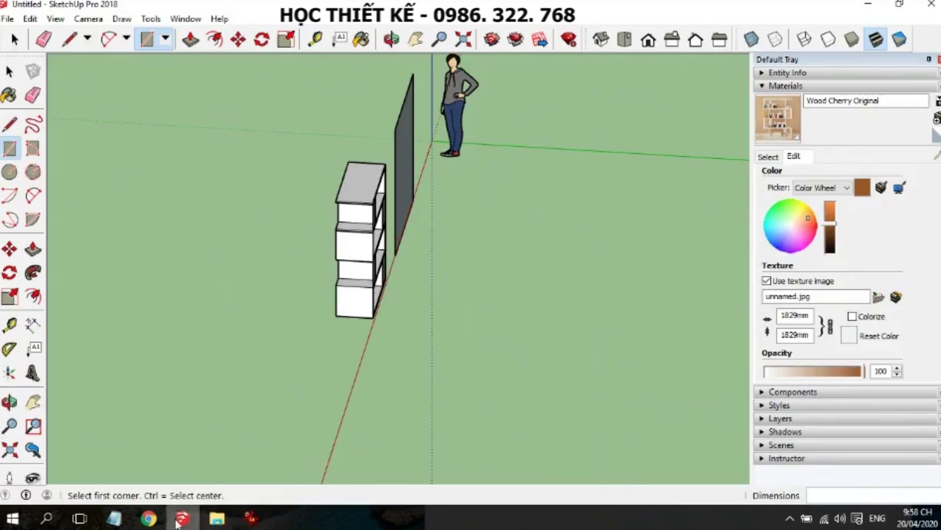
left_click(149, 518)
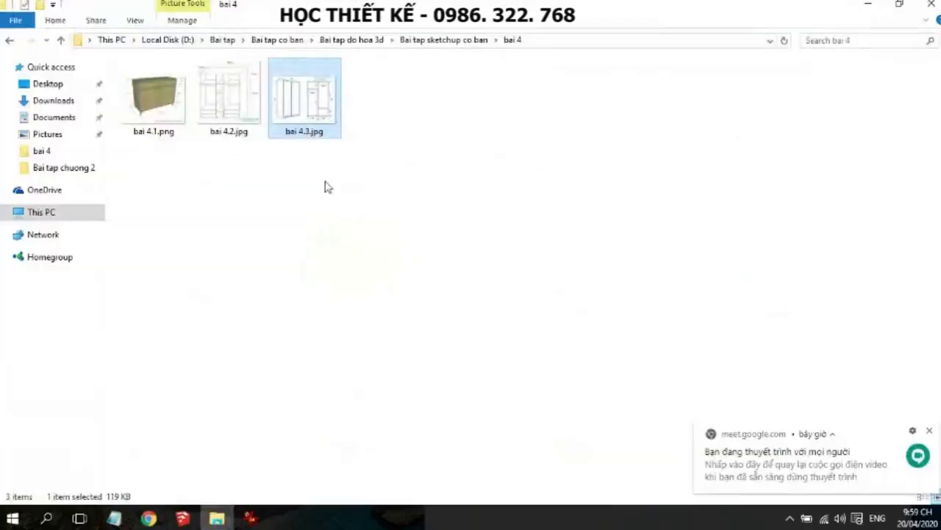
Go up to Bai tap sketchup co ban and preview bai 5.1.jpg in the bai 5 folder
left_click(343, 170)
left_click_drag(392, 158, 192, 73)
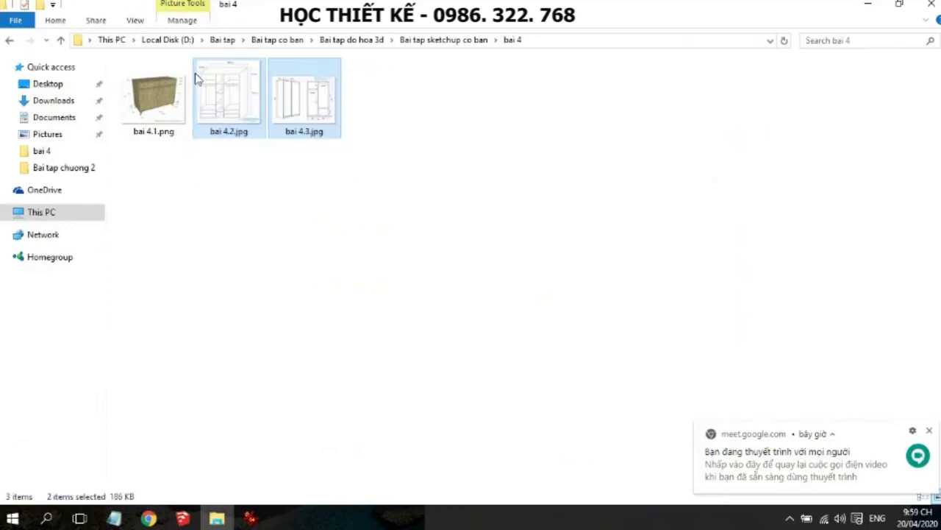
left_click(445, 40)
double_click(149, 140)
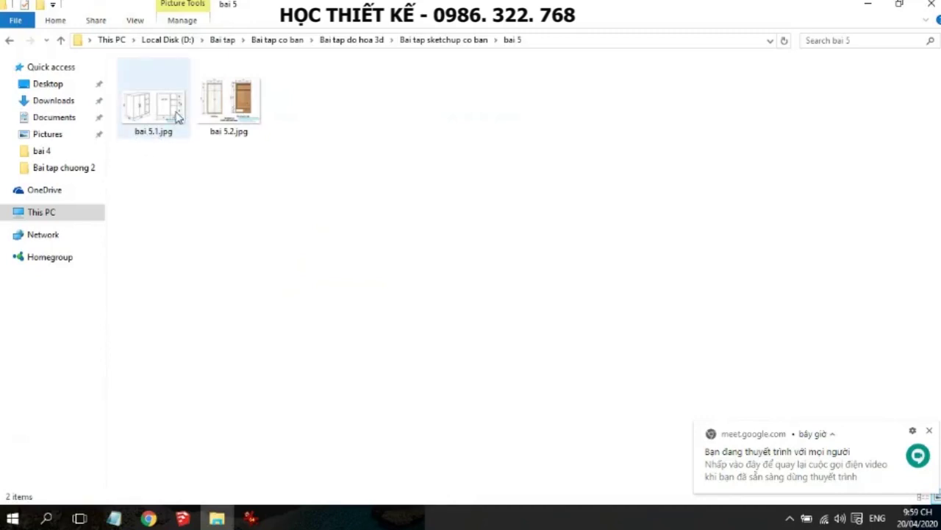
double_click(175, 116)
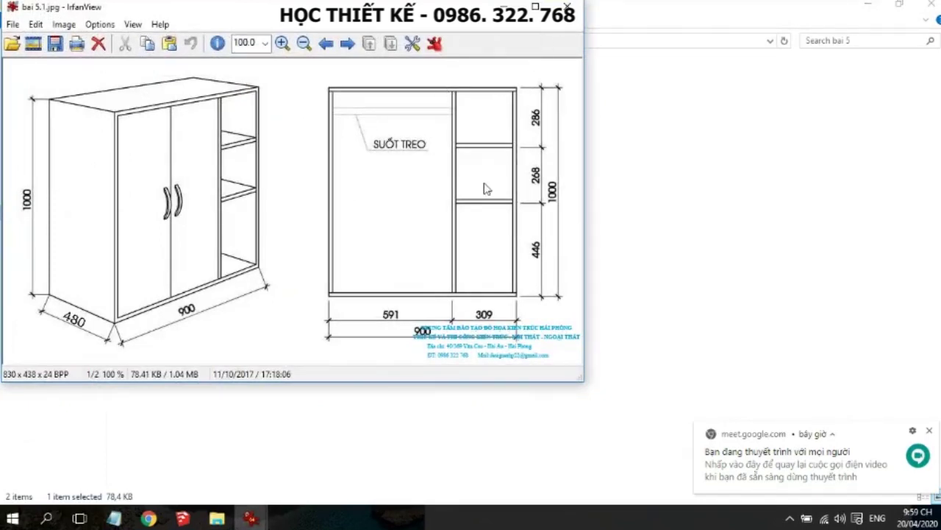
Close the cabinet drawing and open the wardrobe drawing bai 5.2.jpg
left_click(566, 8)
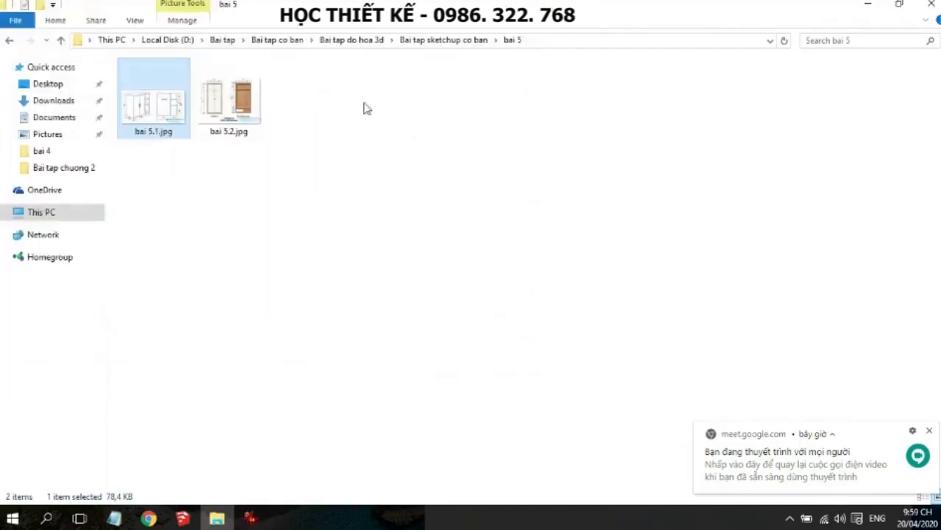
left_click(236, 122)
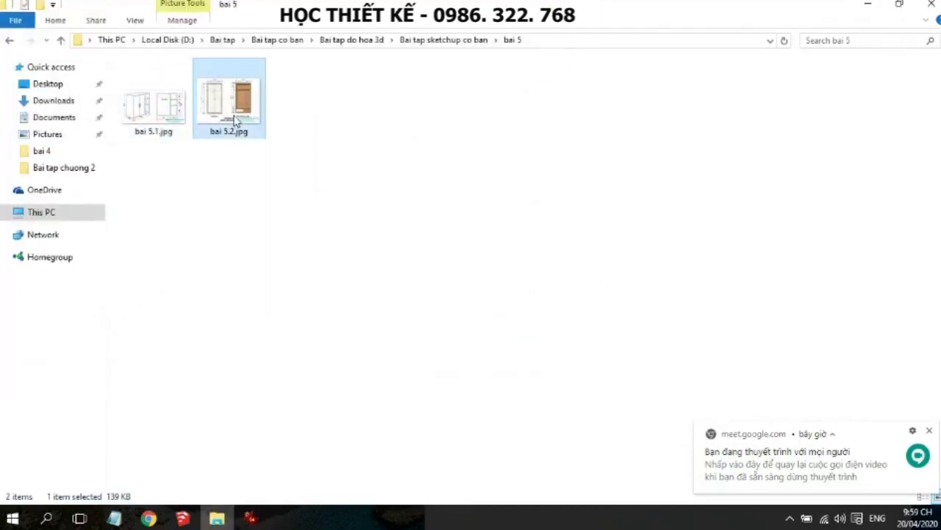
double_click(236, 122)
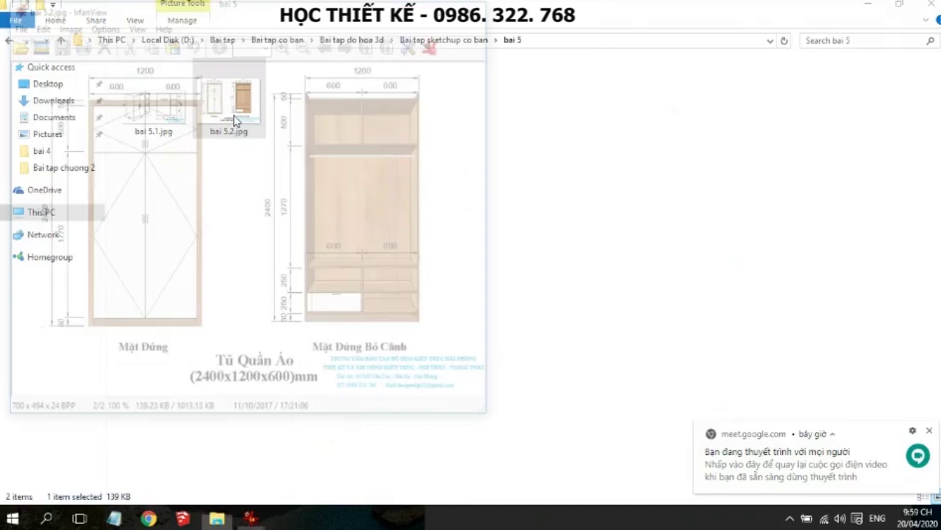